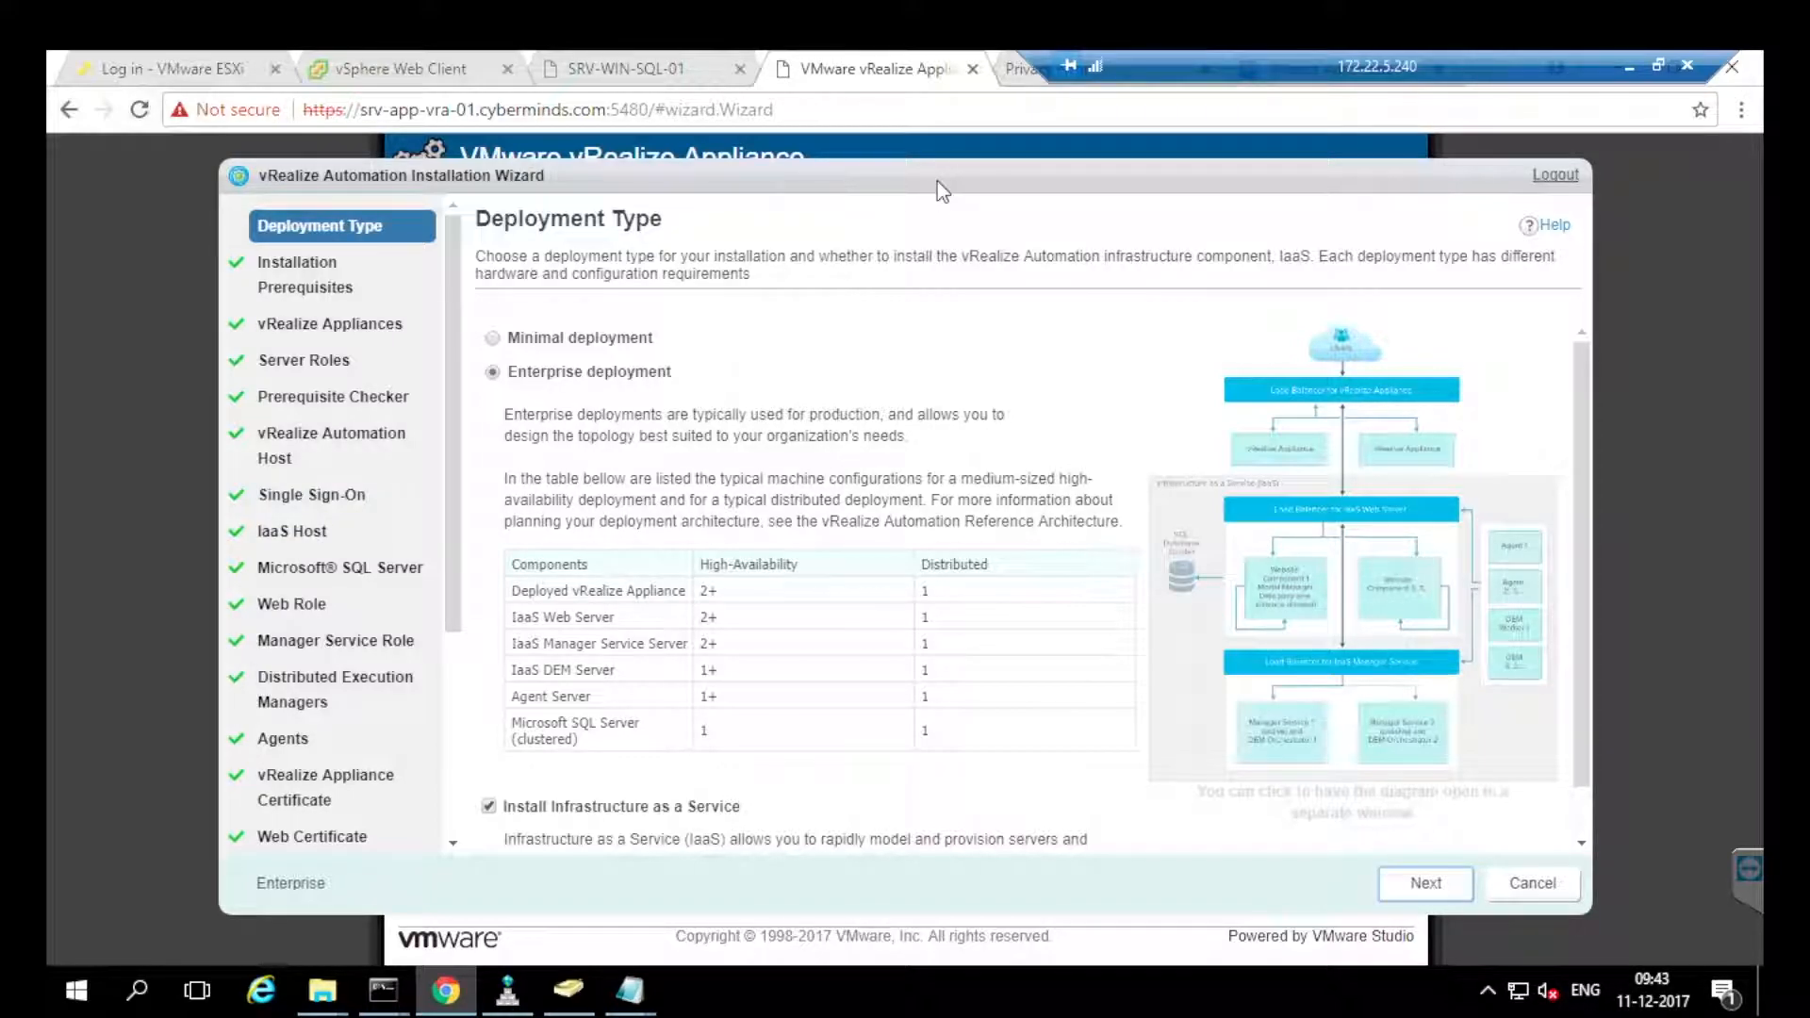
Keep the Enterprise deployment with IaaS and get past the prerequisites listing six discovered IaaS hosts.
click(1425, 883)
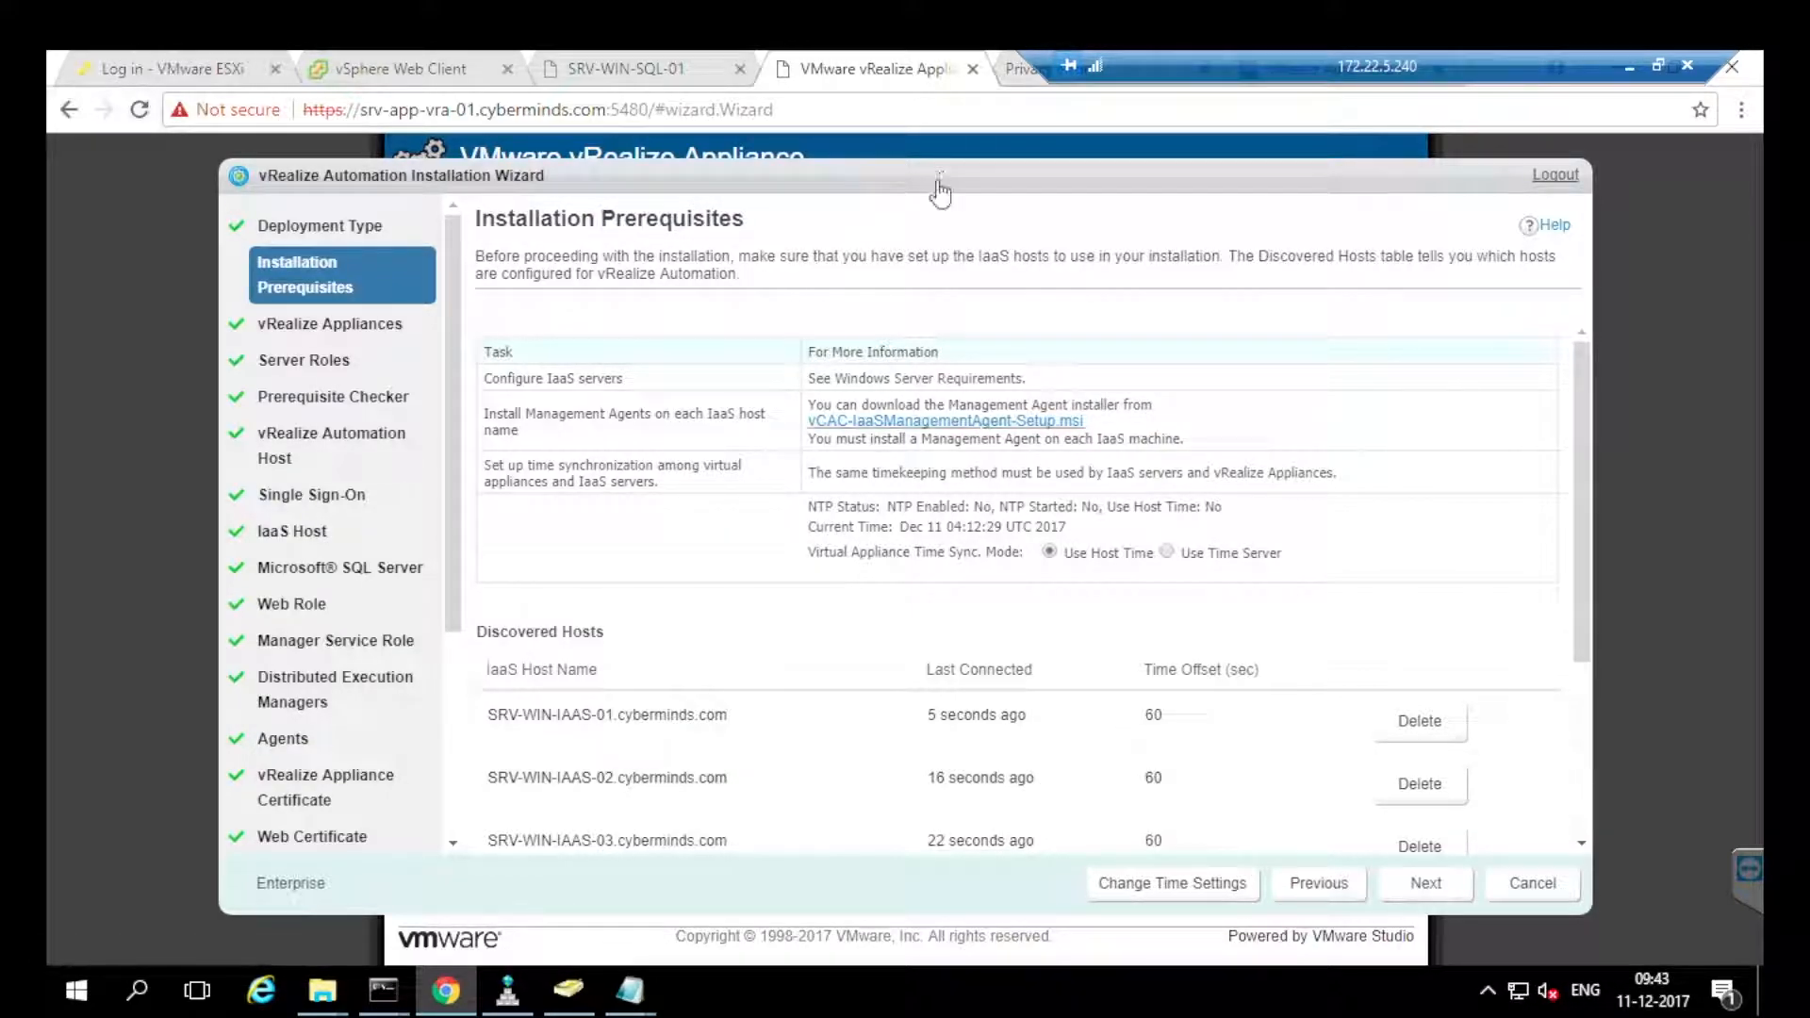
drag(1582, 472, 1582, 643)
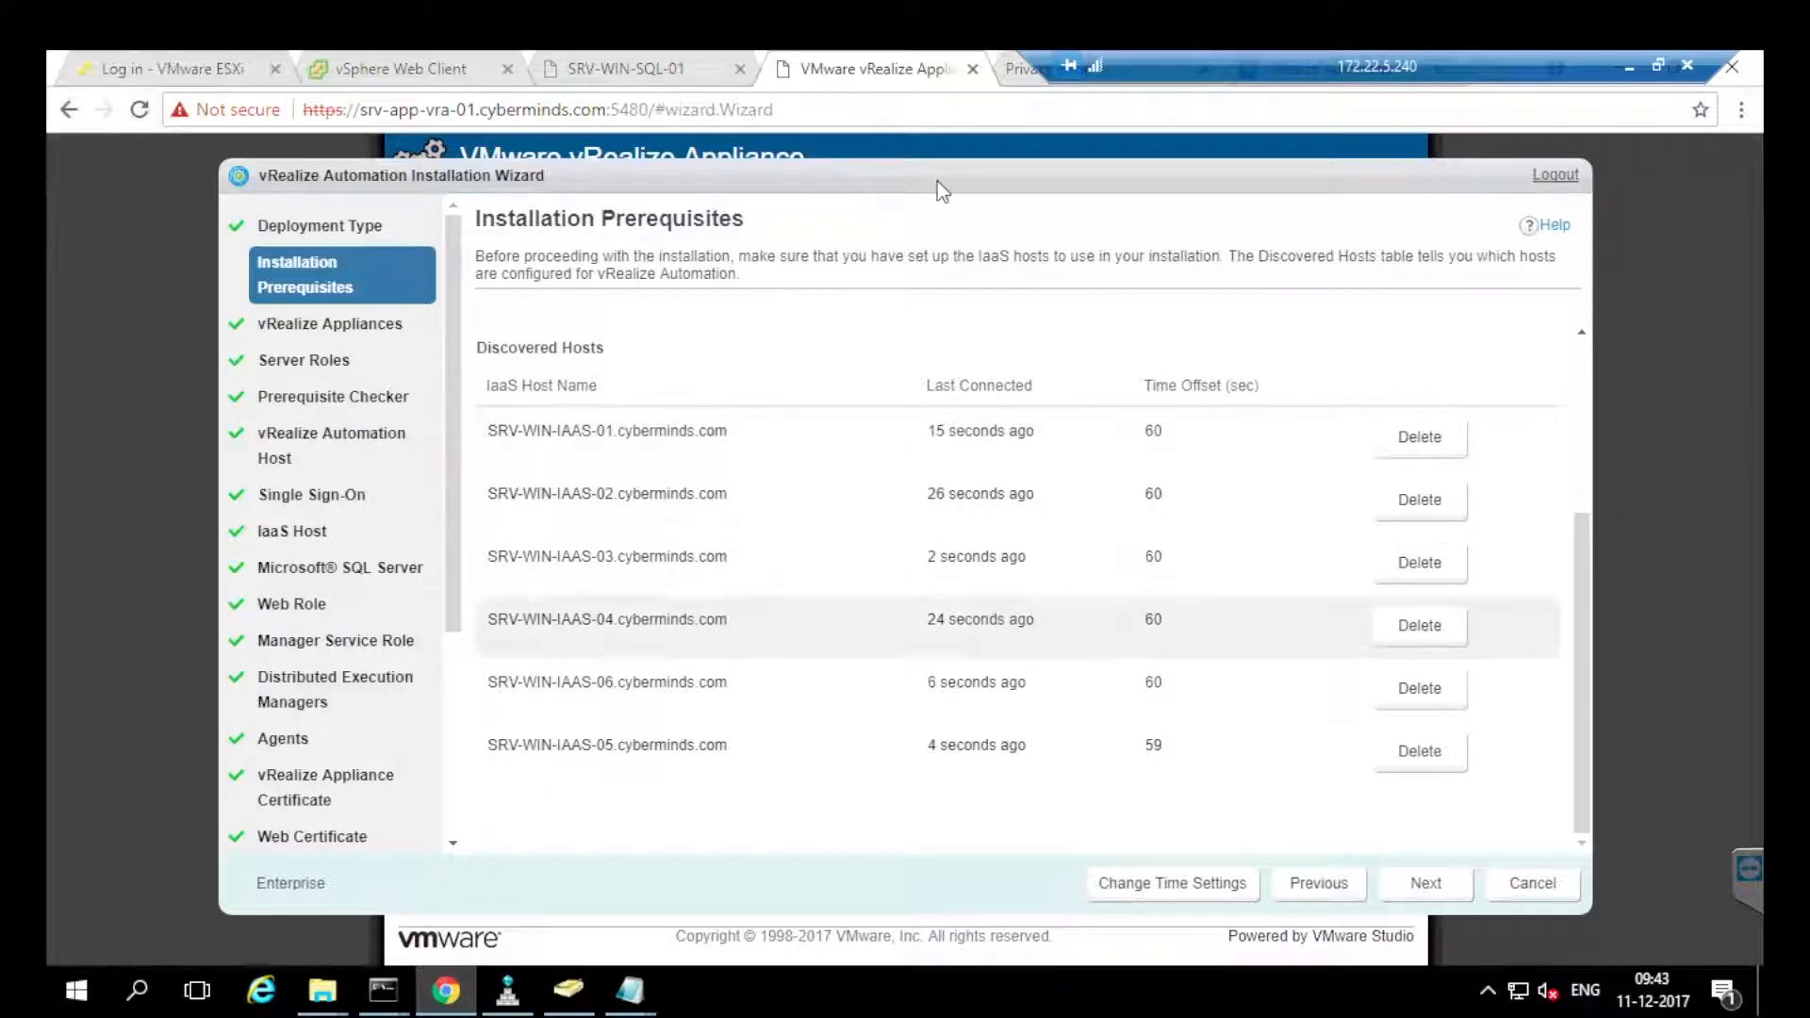
mouse_move(1582, 643)
mouse_down()
mouse_move(1582, 509)
mouse_move(1582, 645)
mouse_up()
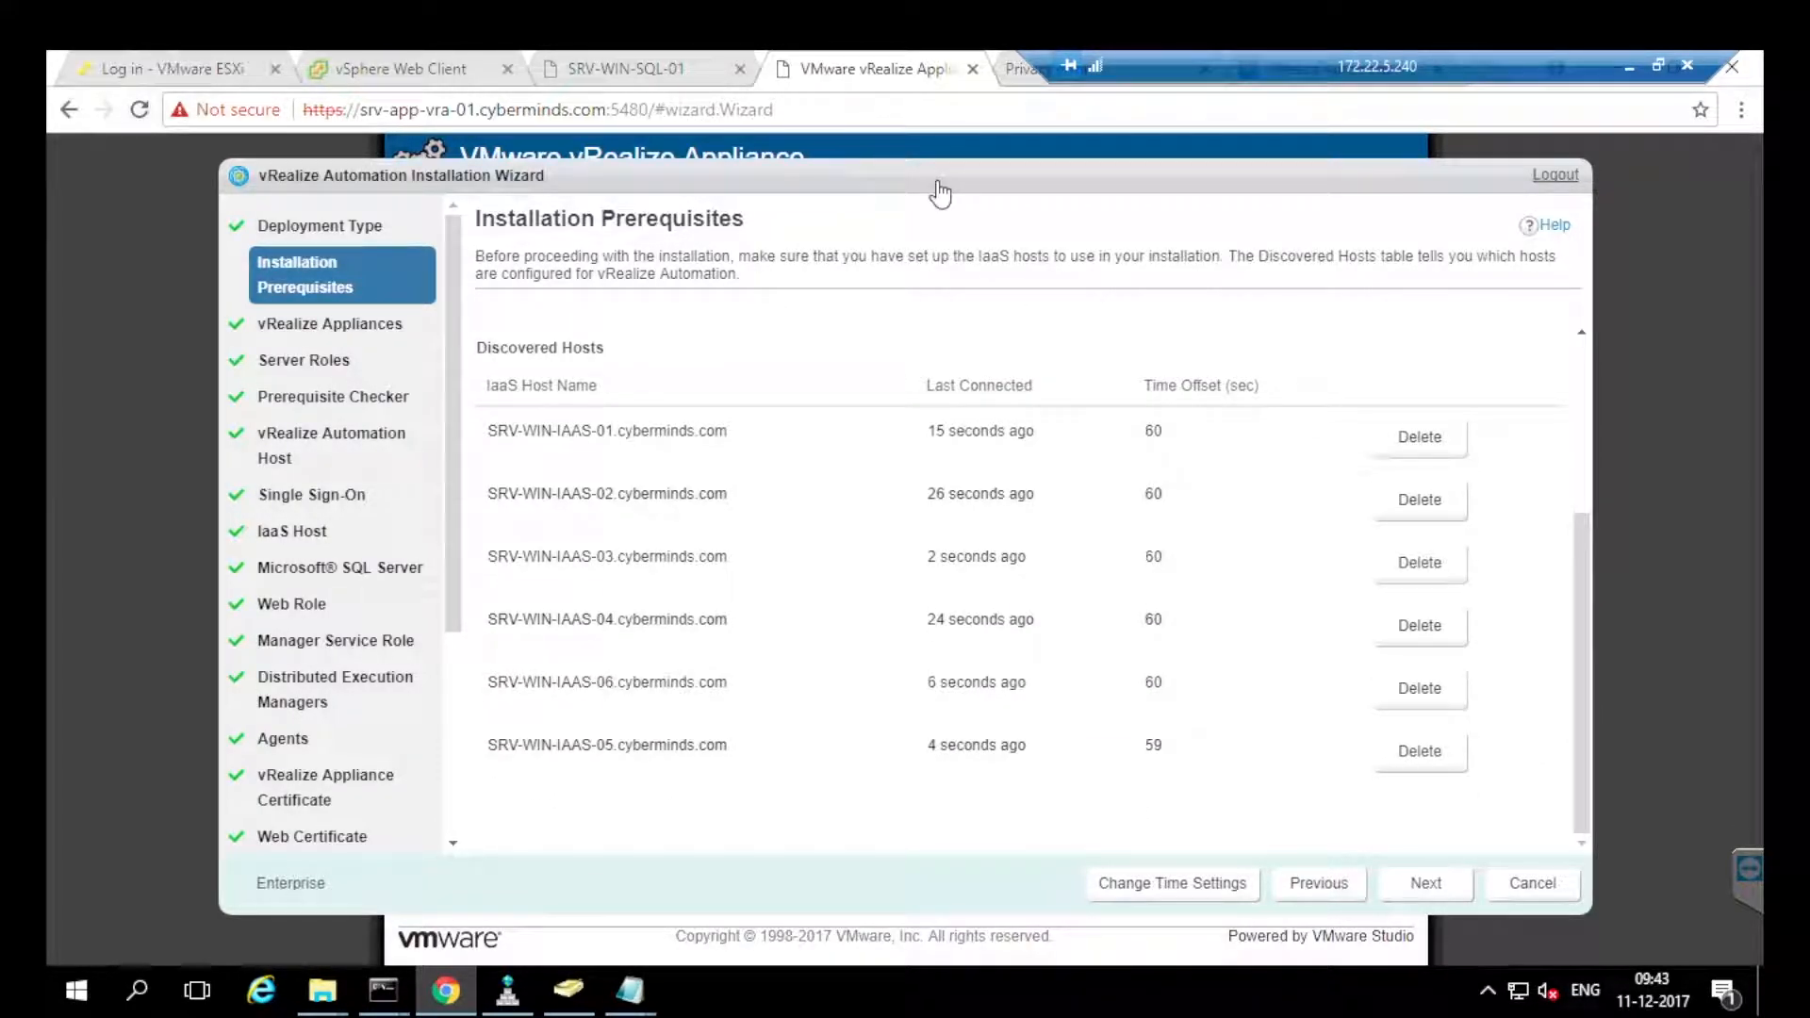
click(1425, 883)
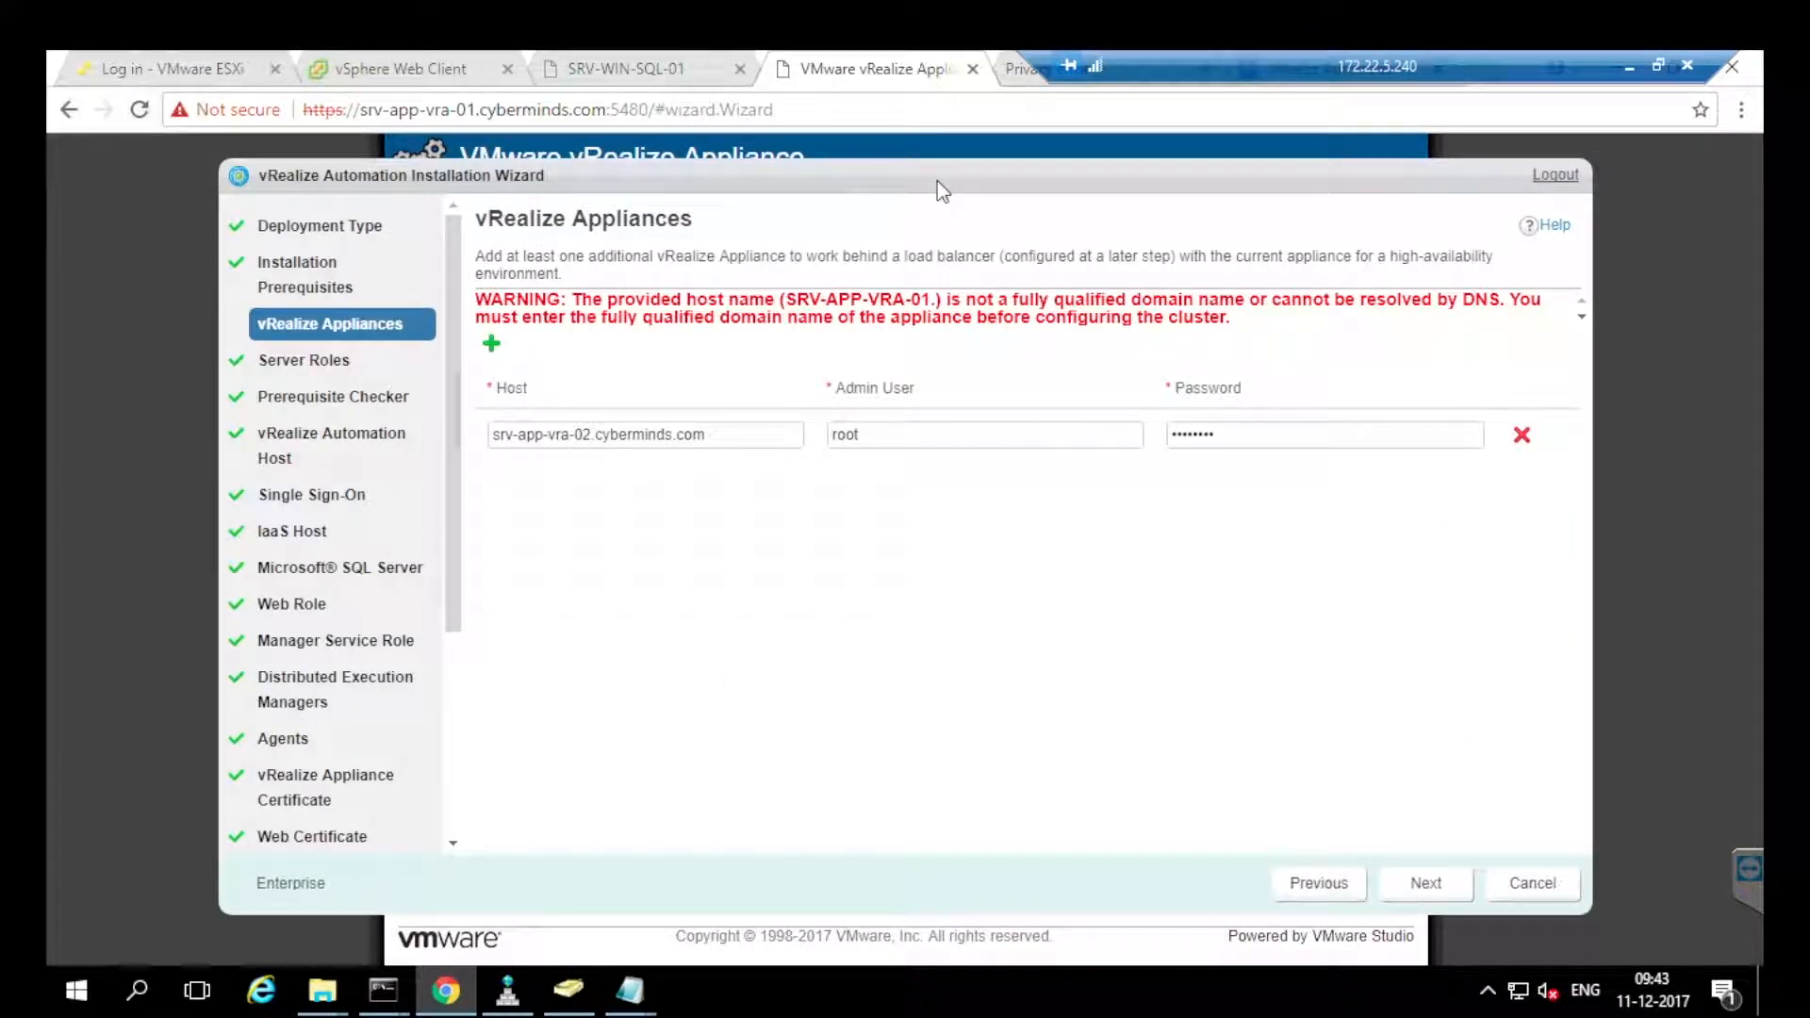
Add appliance srv-app-vra-02.cyberminds.com to the cluster and accept its untrusted certificate.
drag(533, 435, 602, 434)
click(602, 434)
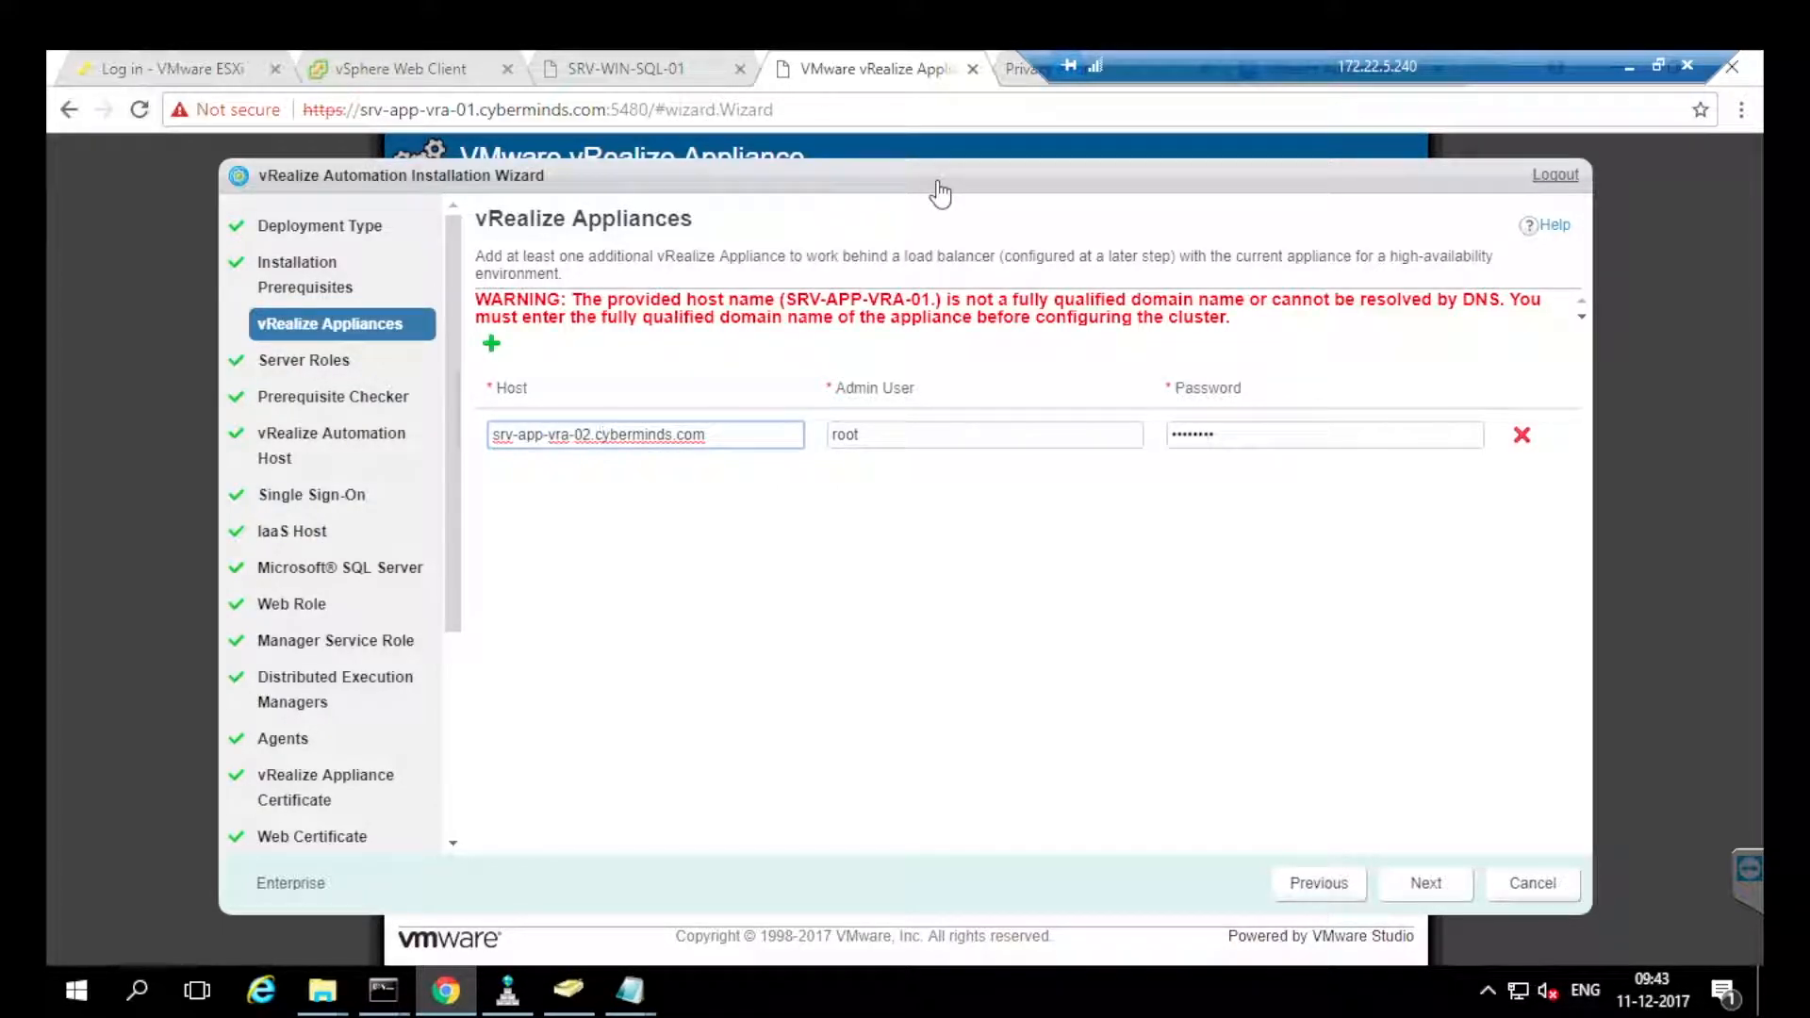
click(1425, 884)
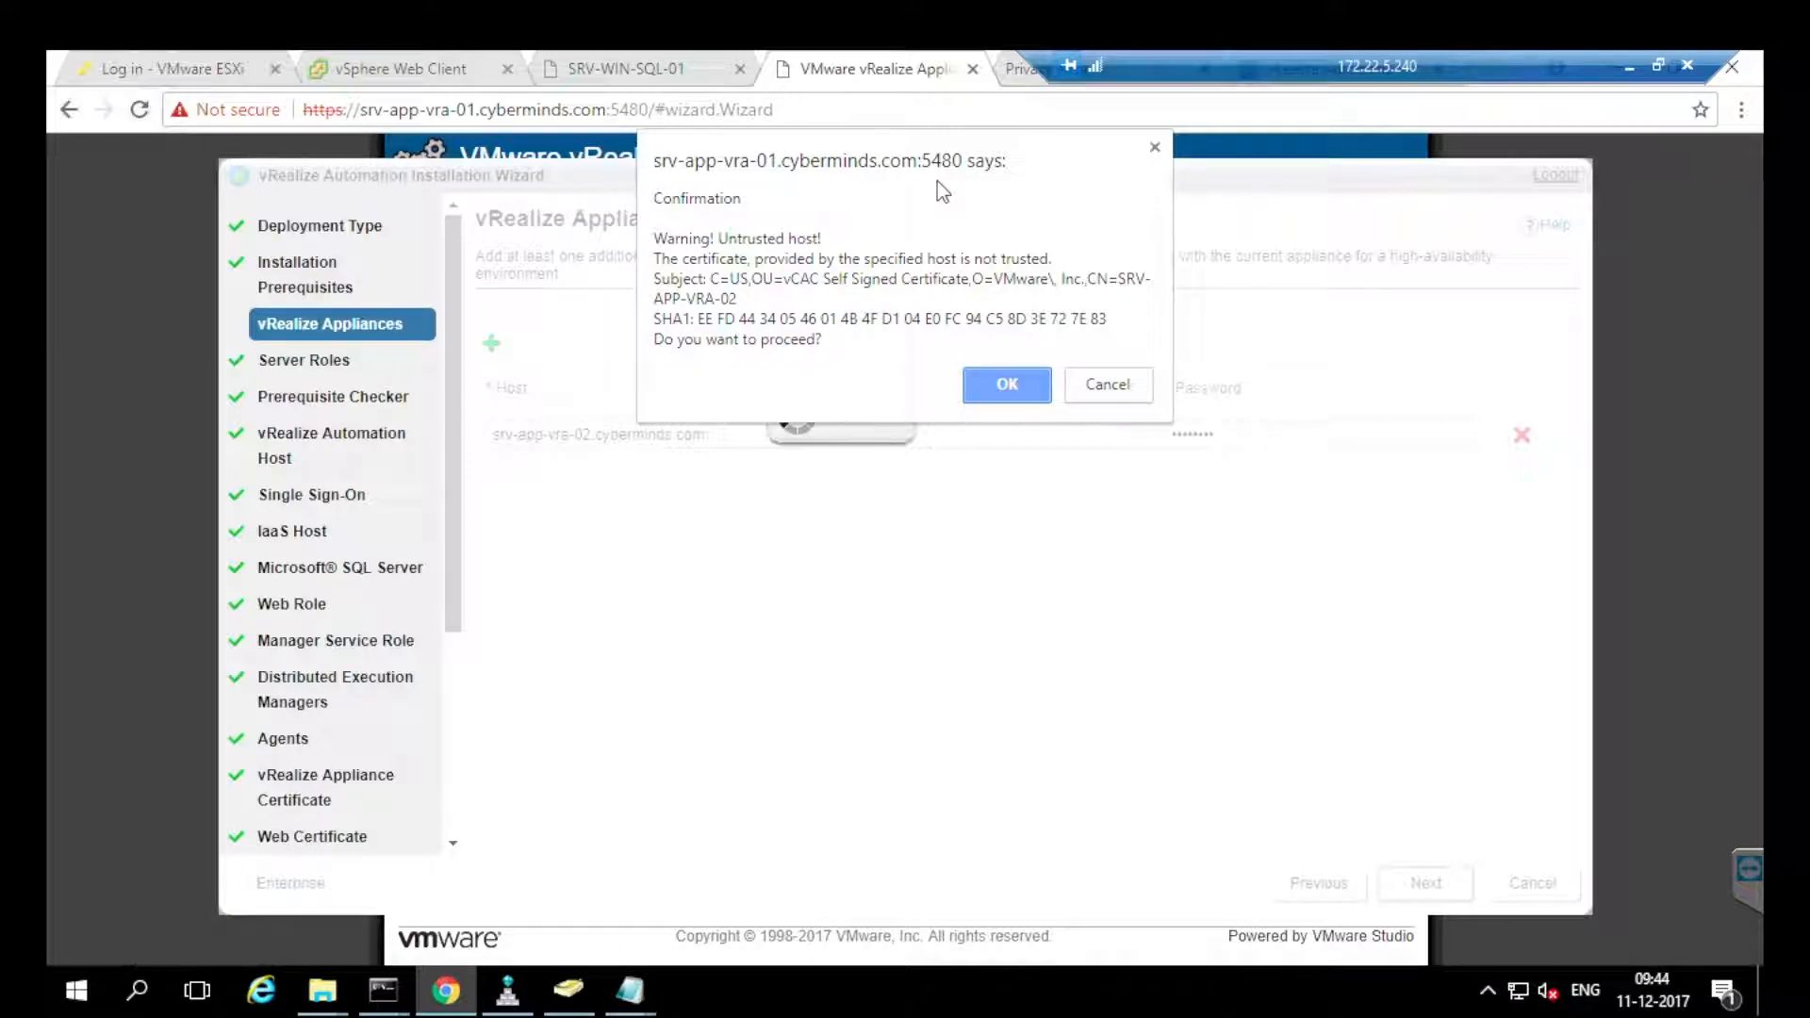
key(Return)
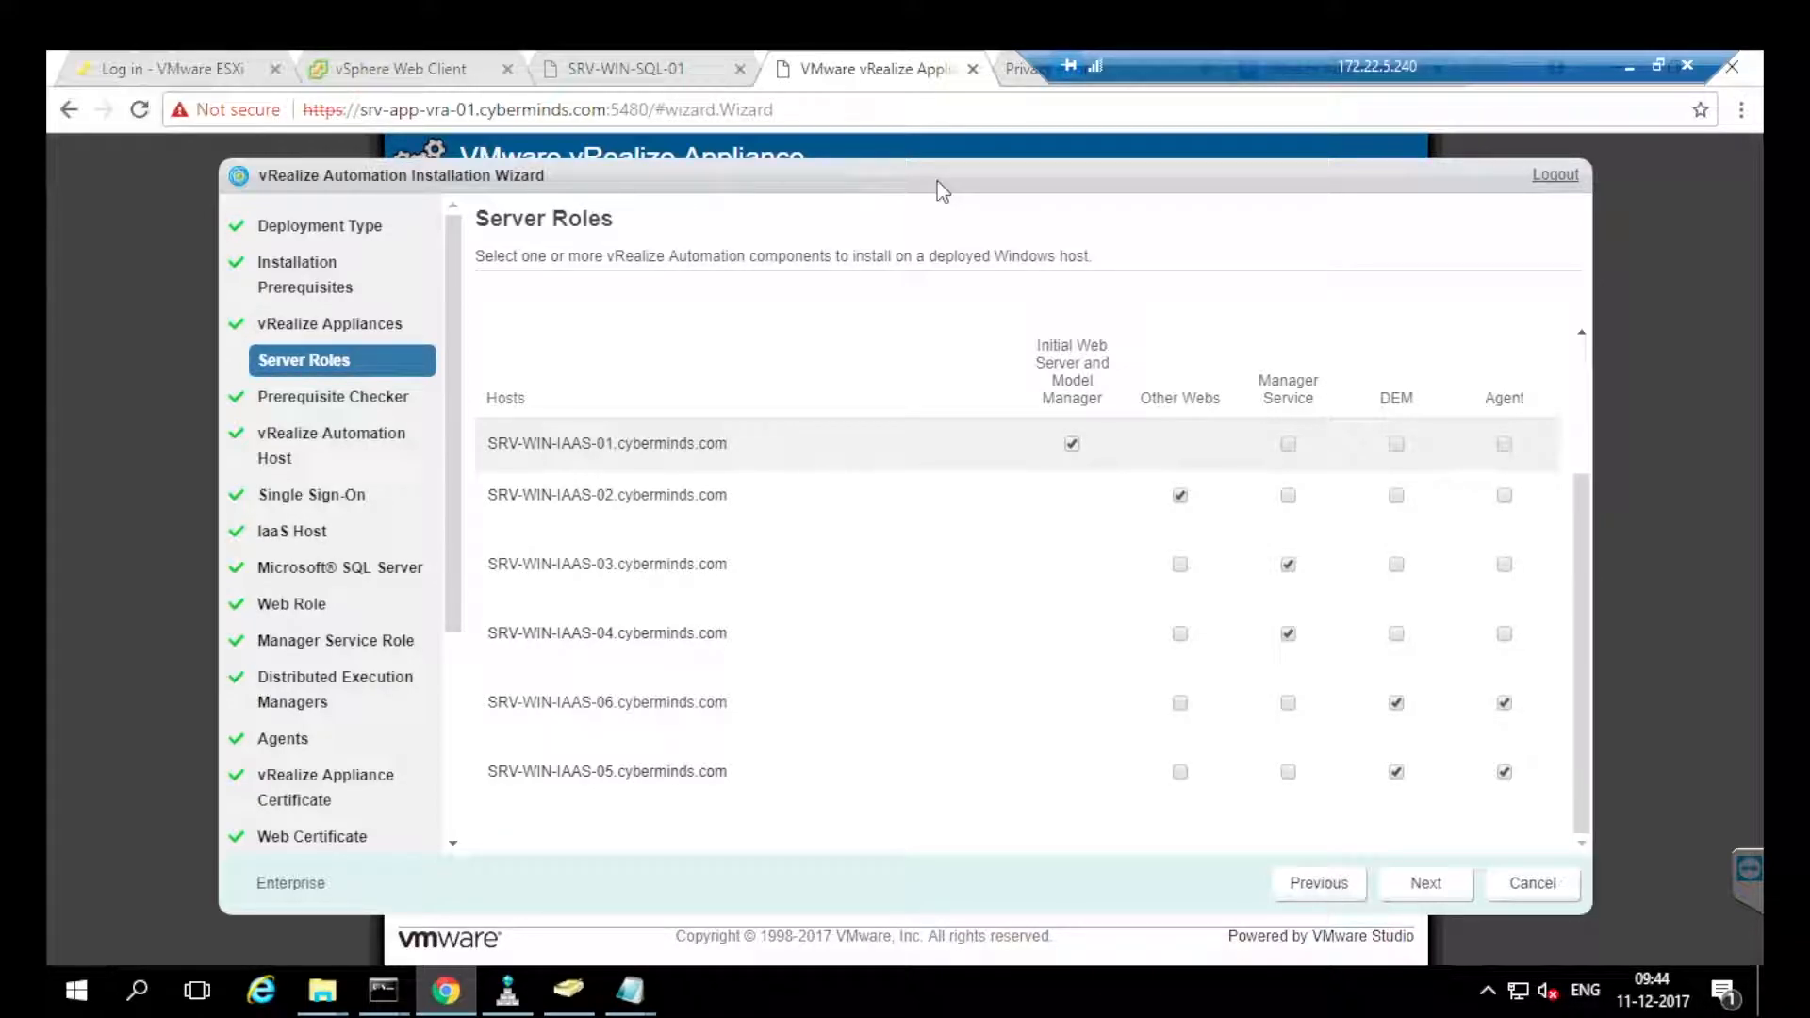
Review the server roles for hosts IAAS-01 through IAAS-06 and run the Prerequisite Checker.
drag(557, 443, 633, 443)
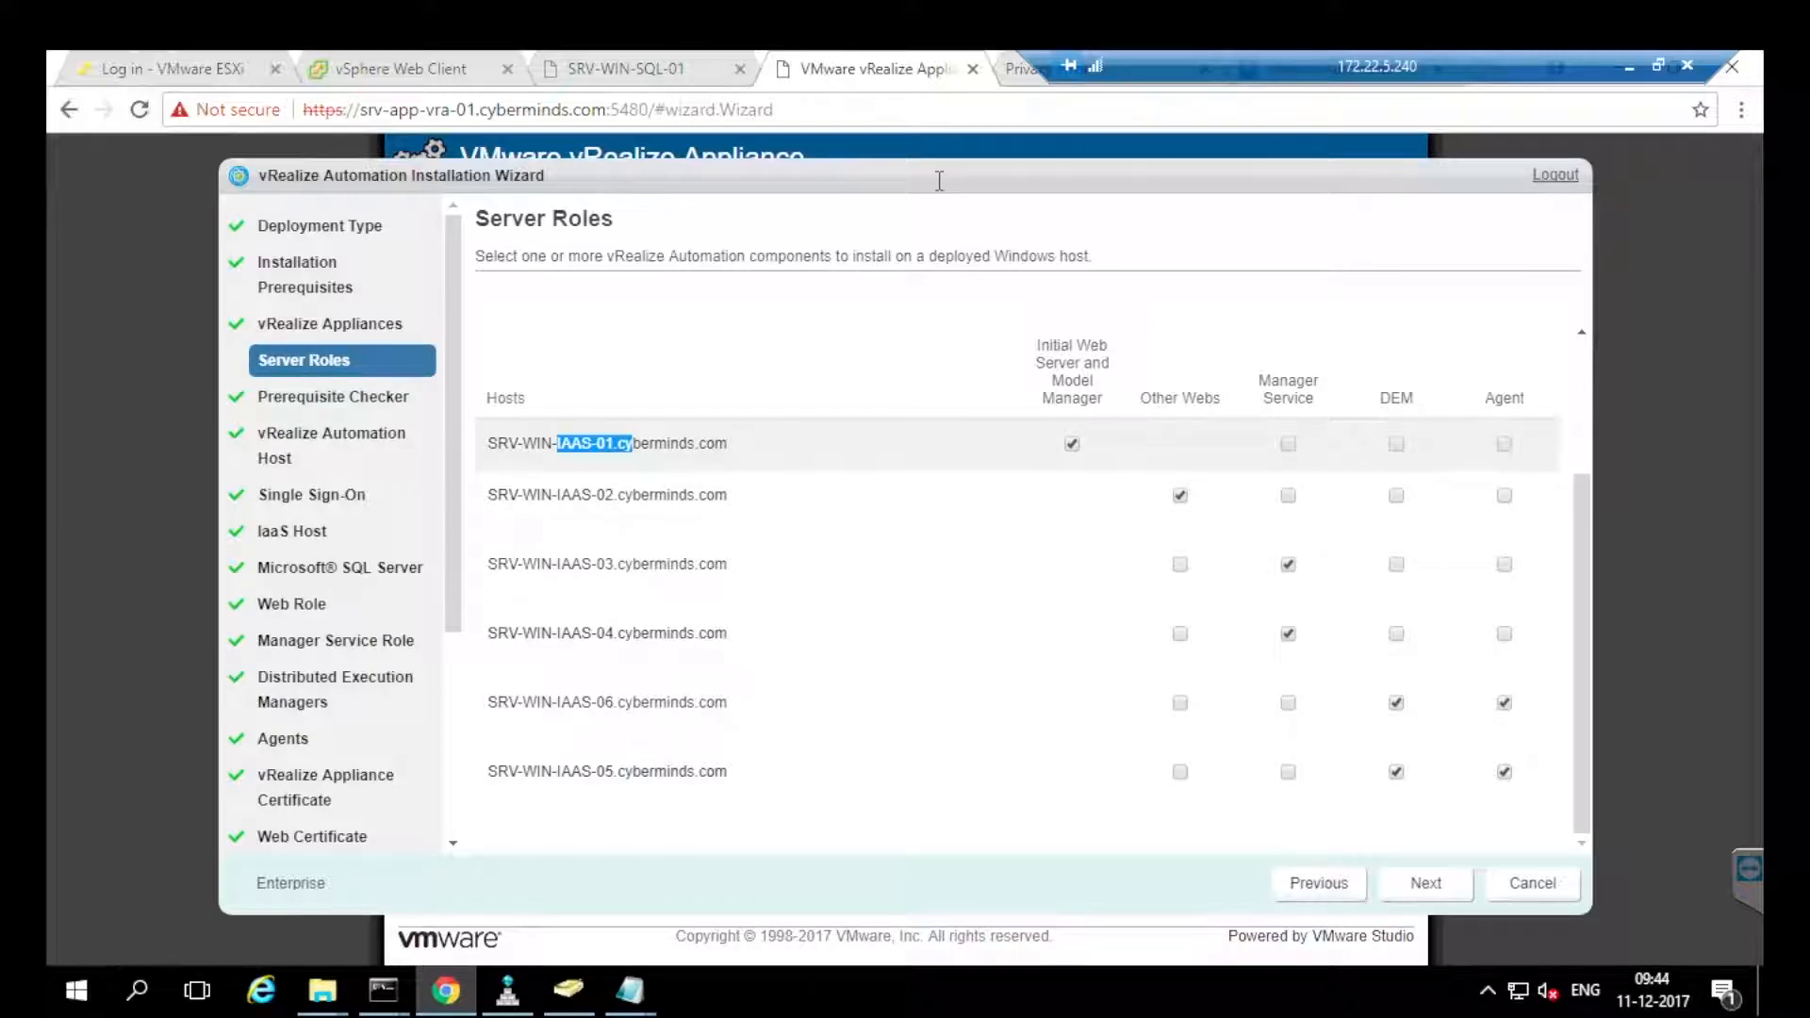
drag(561, 495, 653, 495)
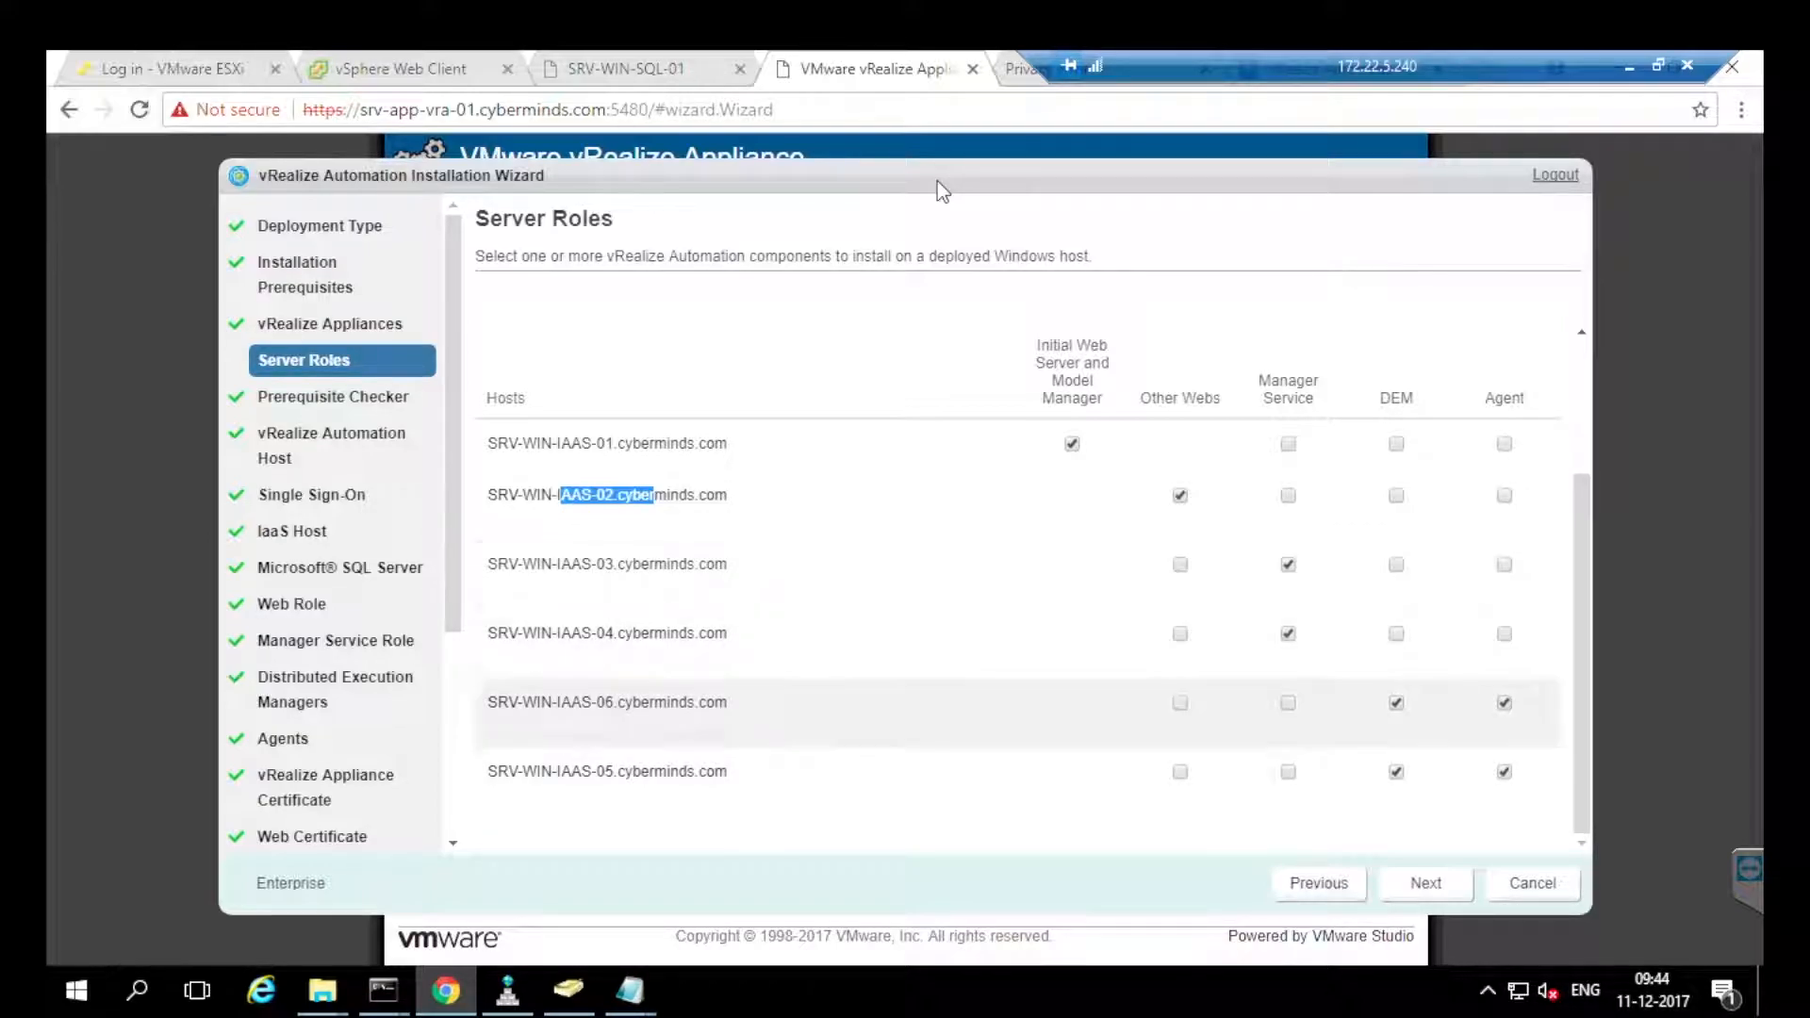
drag(591, 702, 641, 702)
double_click(606, 772)
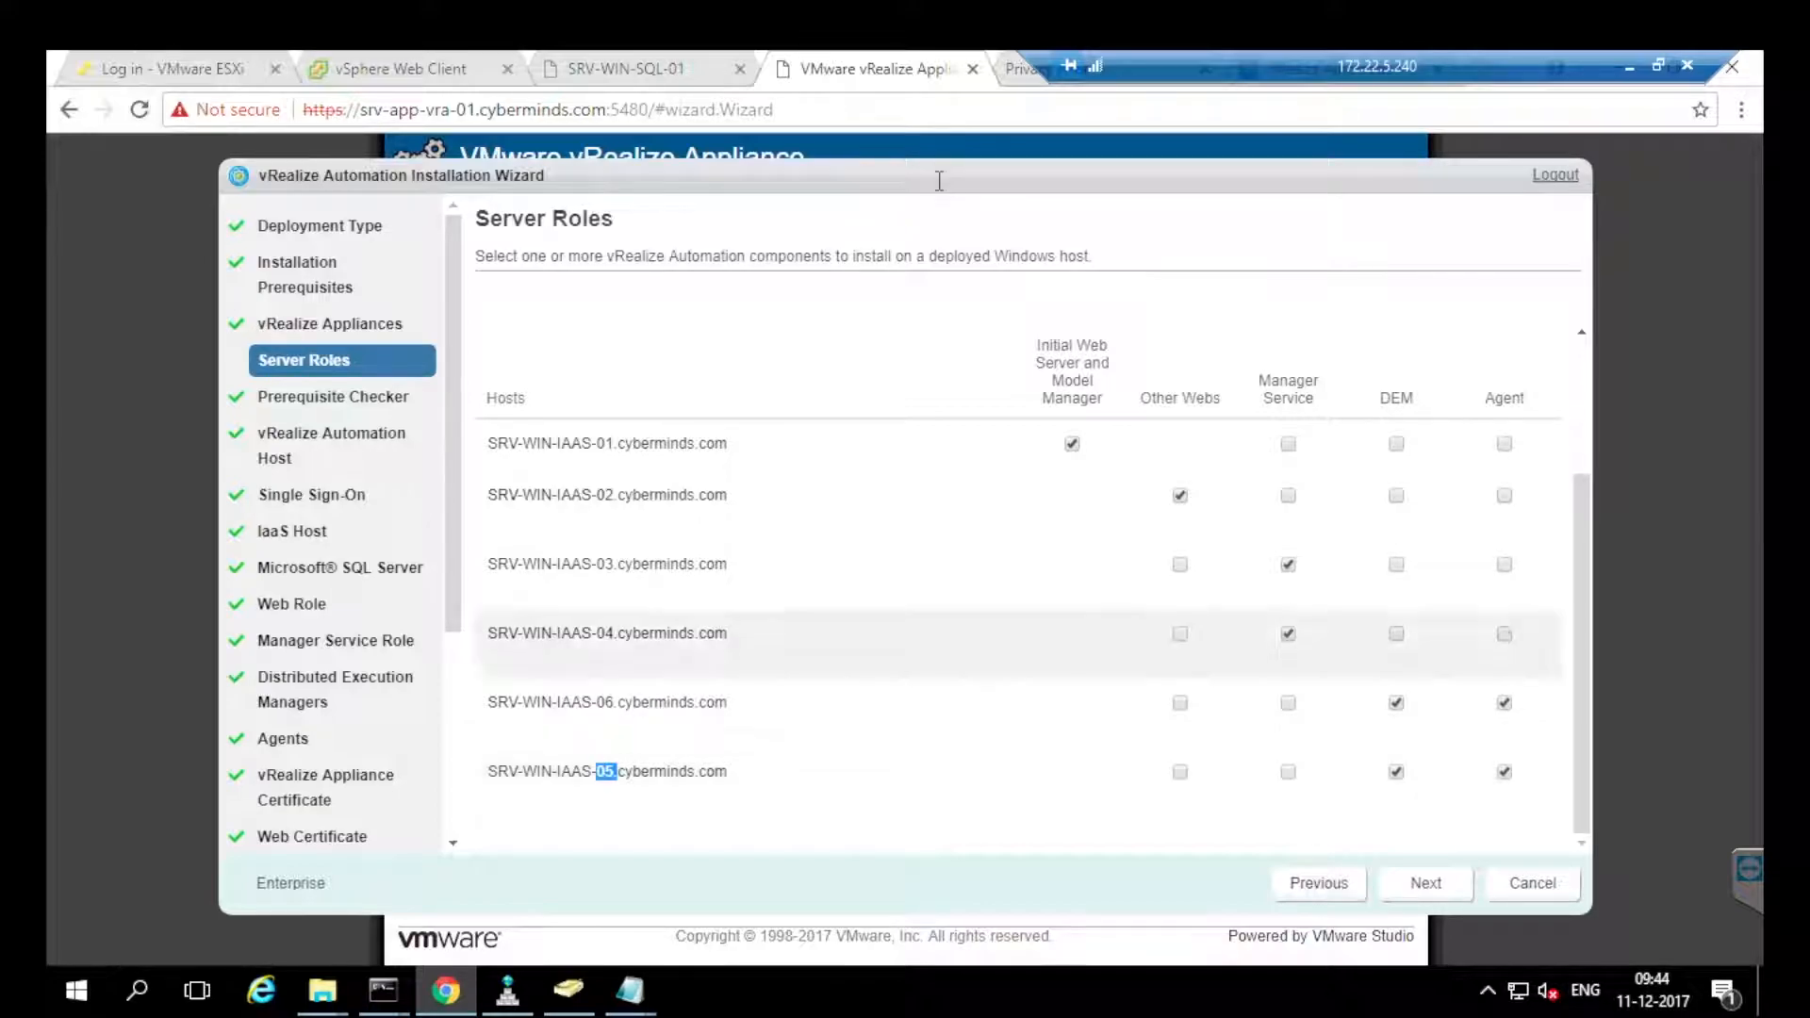
drag(596, 443, 614, 443)
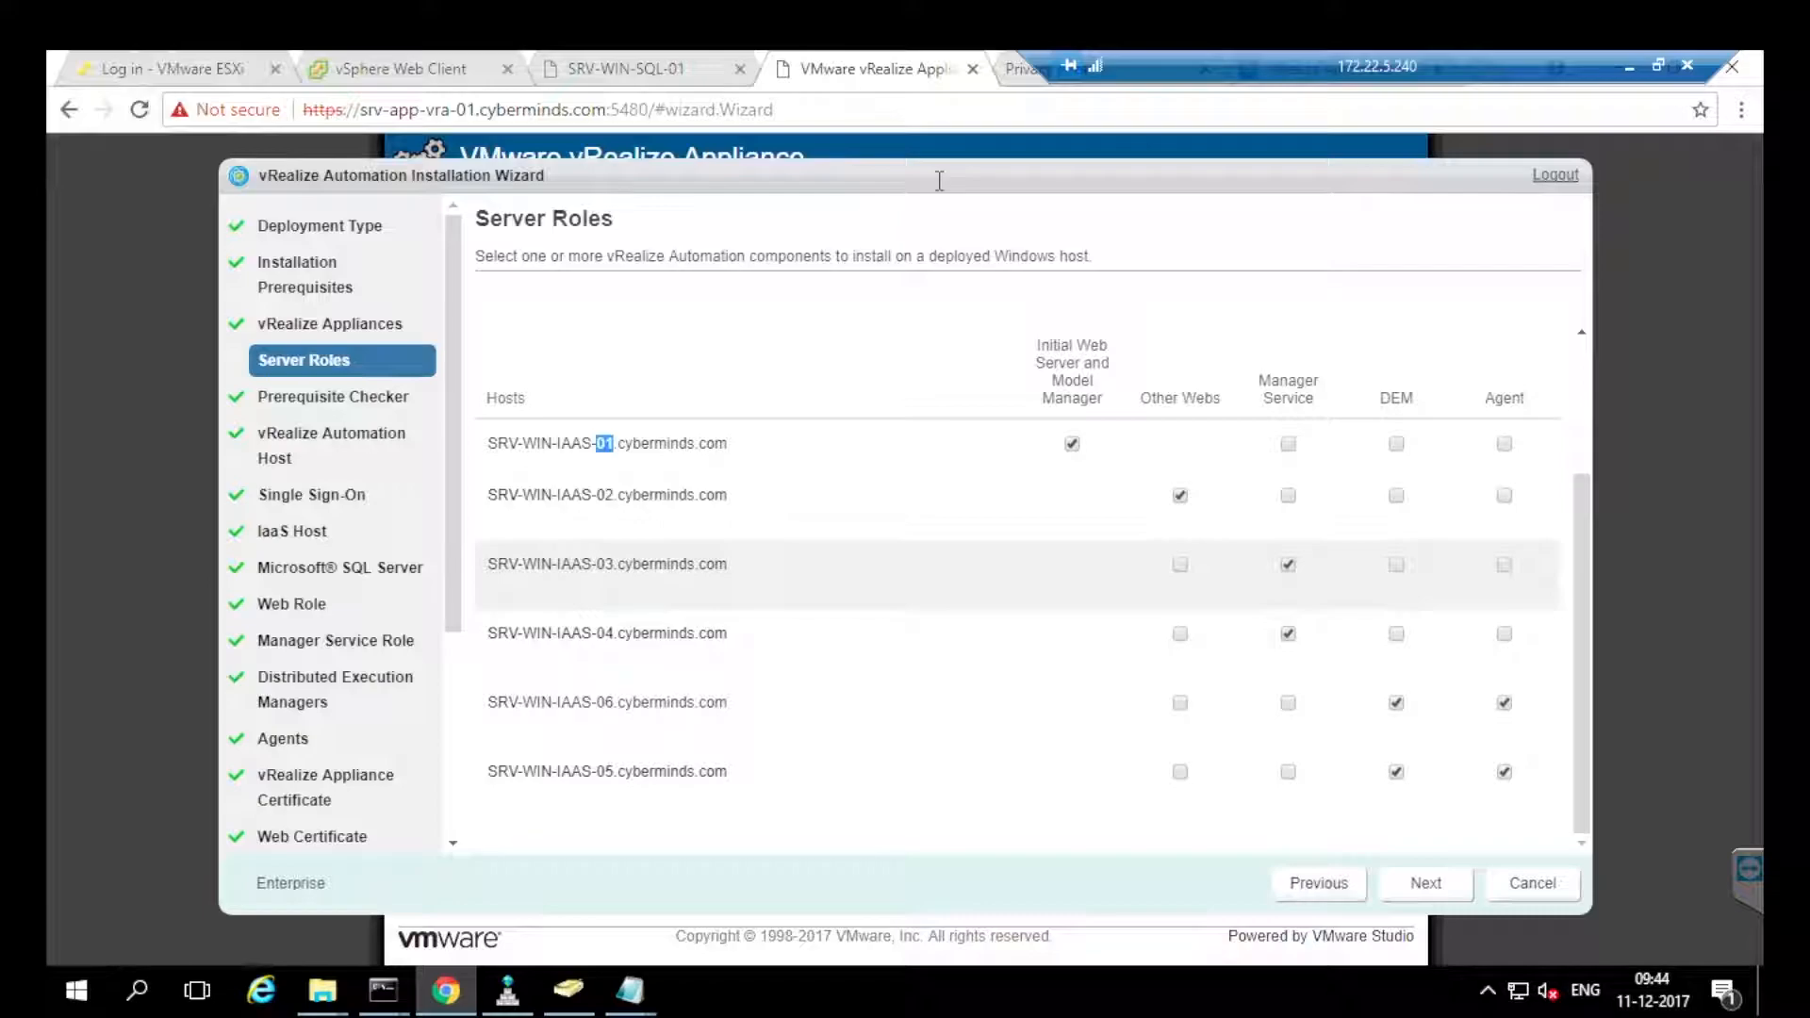
drag(569, 564, 614, 564)
drag(580, 634, 642, 634)
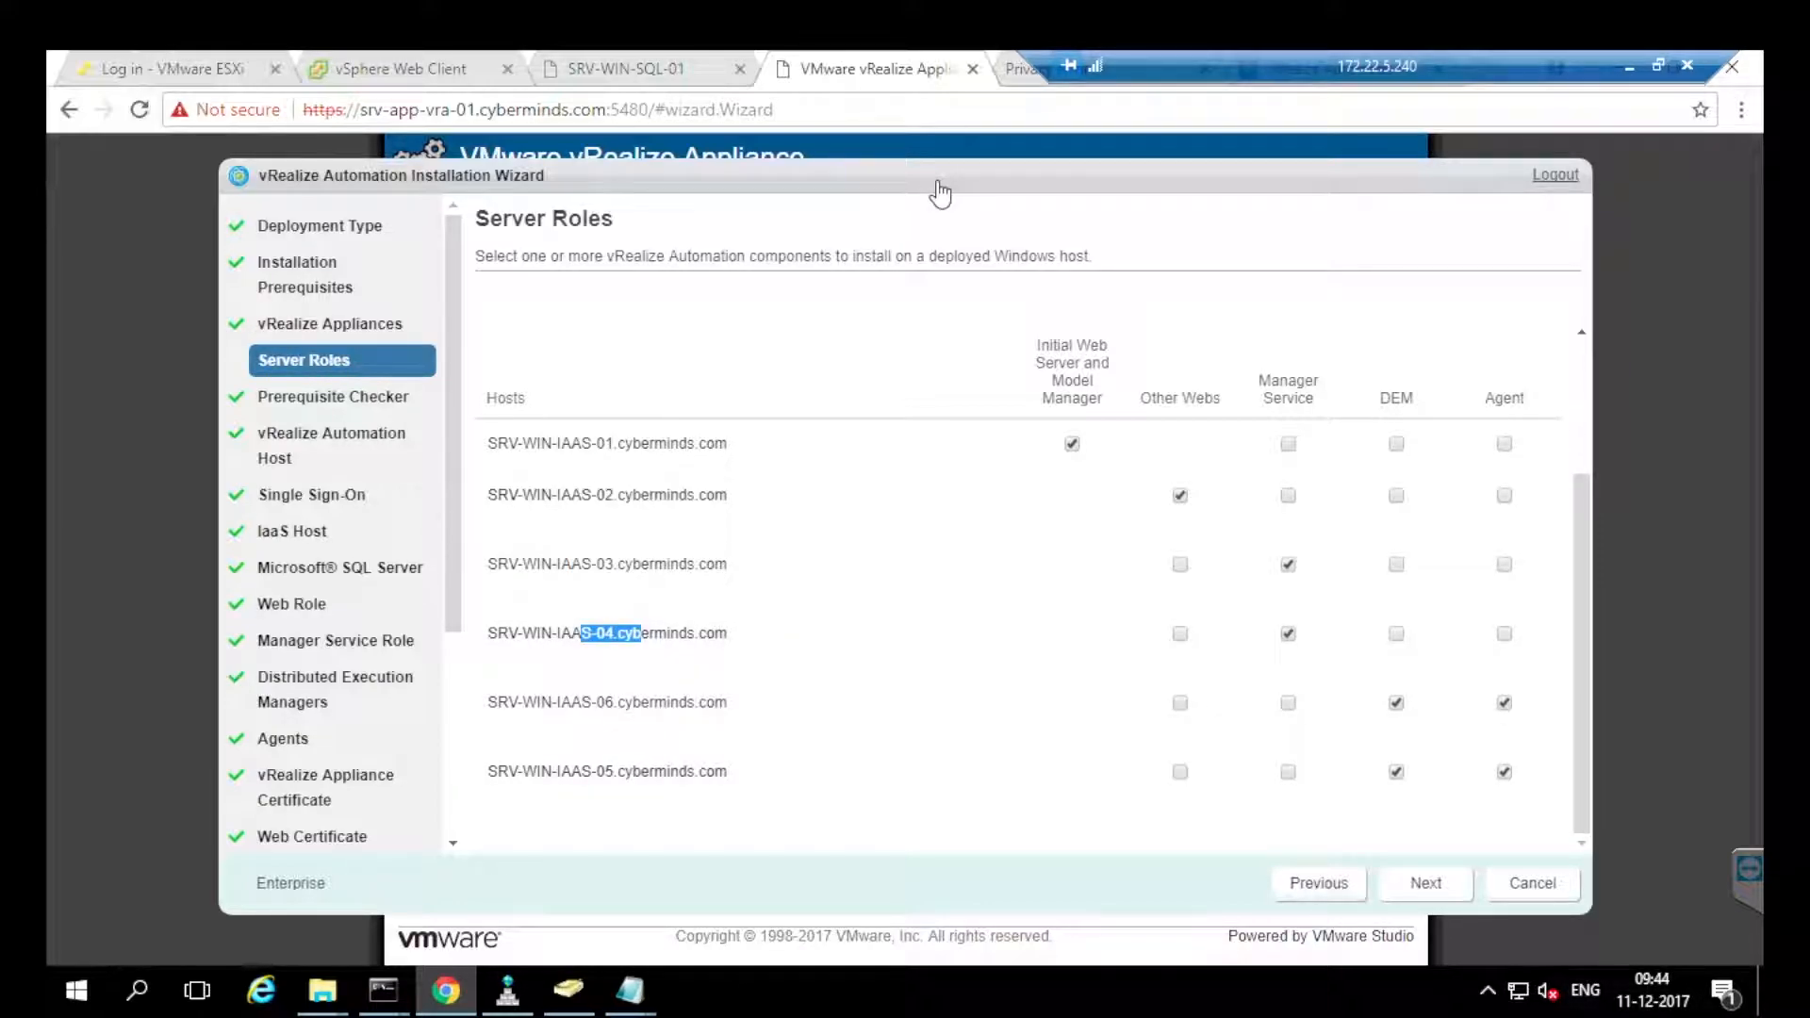
key(Return)
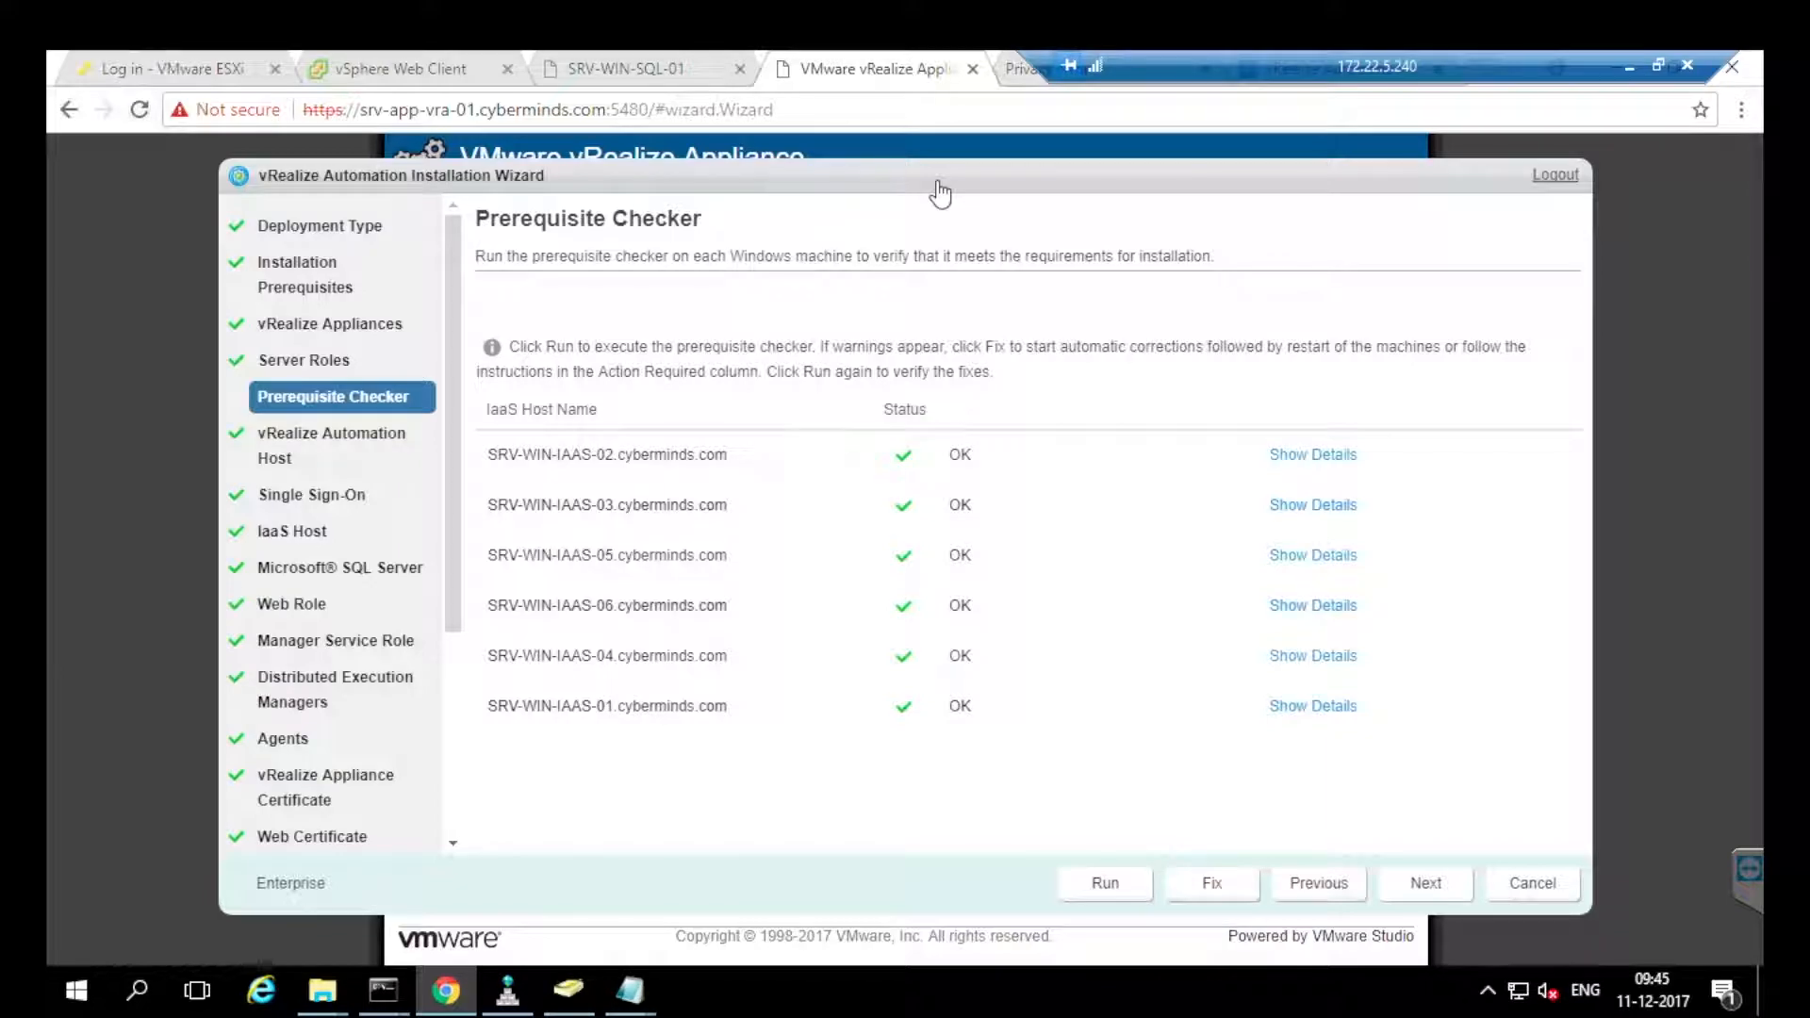
Keep SRV-APP-VIBVRA-01.cyberminds.com as the vRealize Address and continue to IaaS Host.
key(Return)
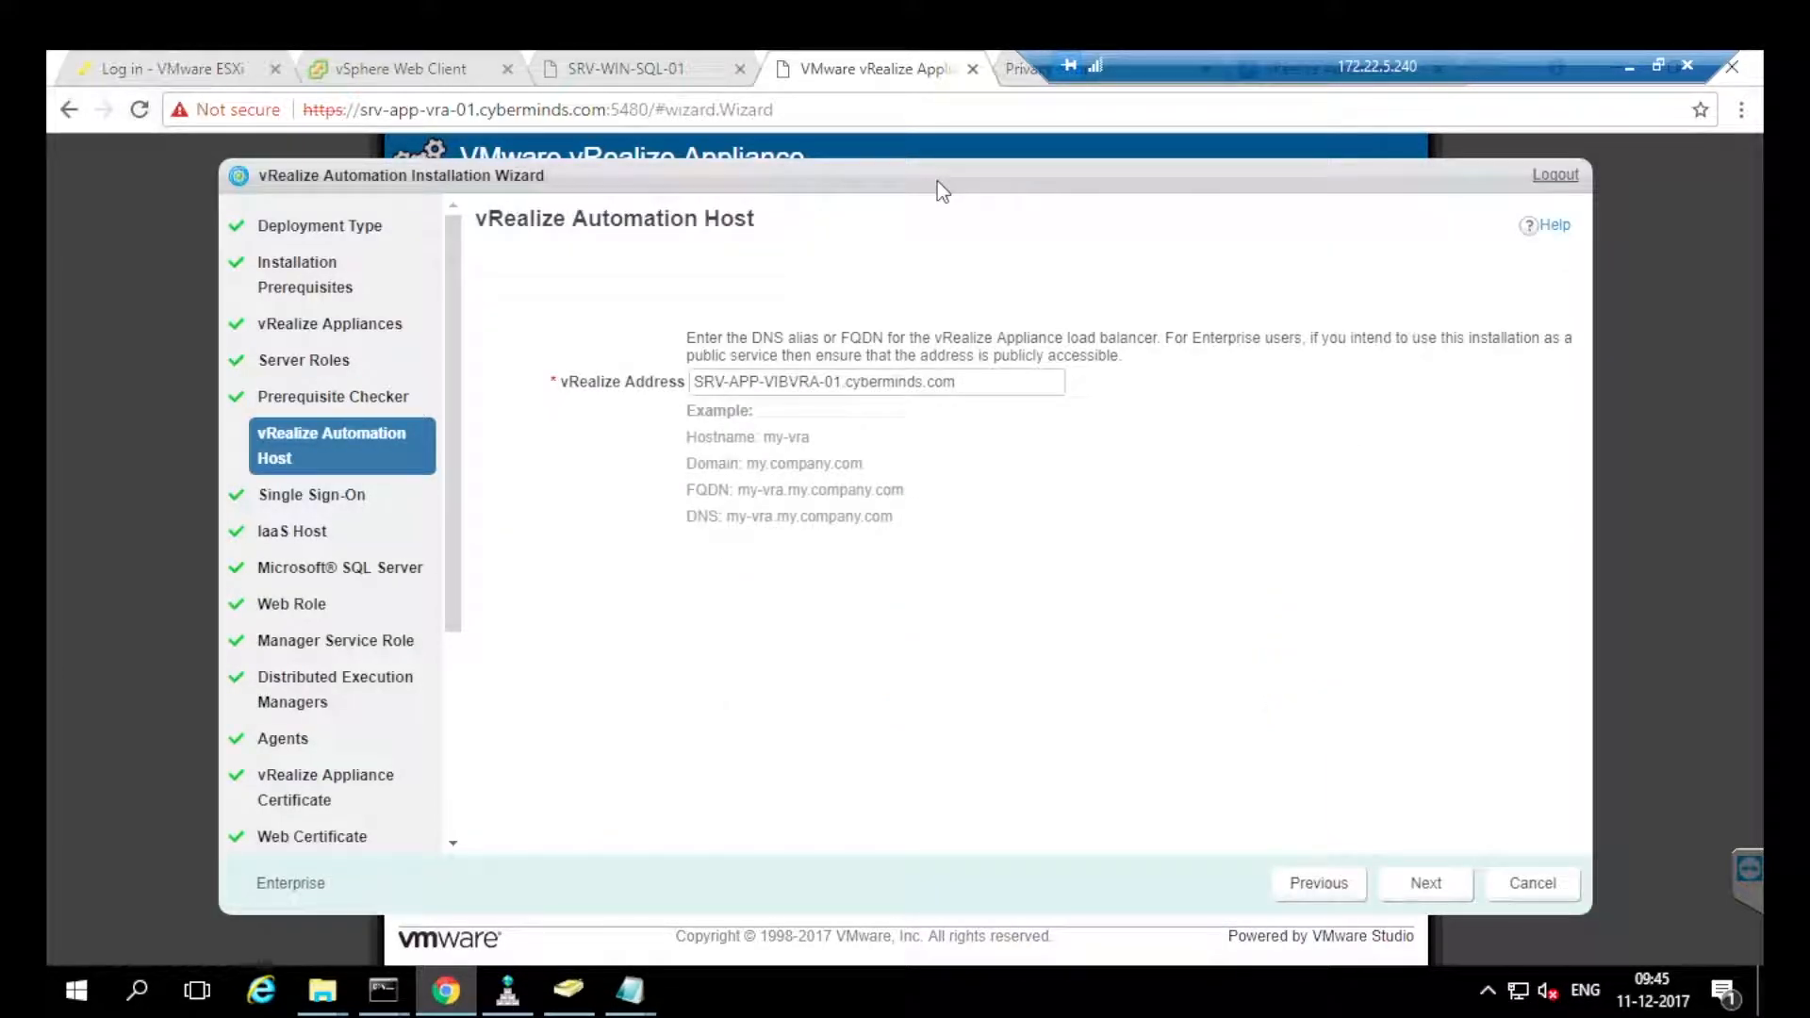
key(shift+Right)
key(shift+Right)
key(shift+Right)
key(shift+Right)
key(shift+Right)
key(shift+Right)
key(shift+Right)
key(shift+Right)
key(shift+Right)
key(shift+Right)
key(shift+Right)
key(shift+Right)
key(shift+Right)
key(shift+Right)
key(shift+Right)
key(shift+Right)
key(shift+Right)
key(shift+Right)
key(shift+Right)
key(shift+Right)
key(Right)
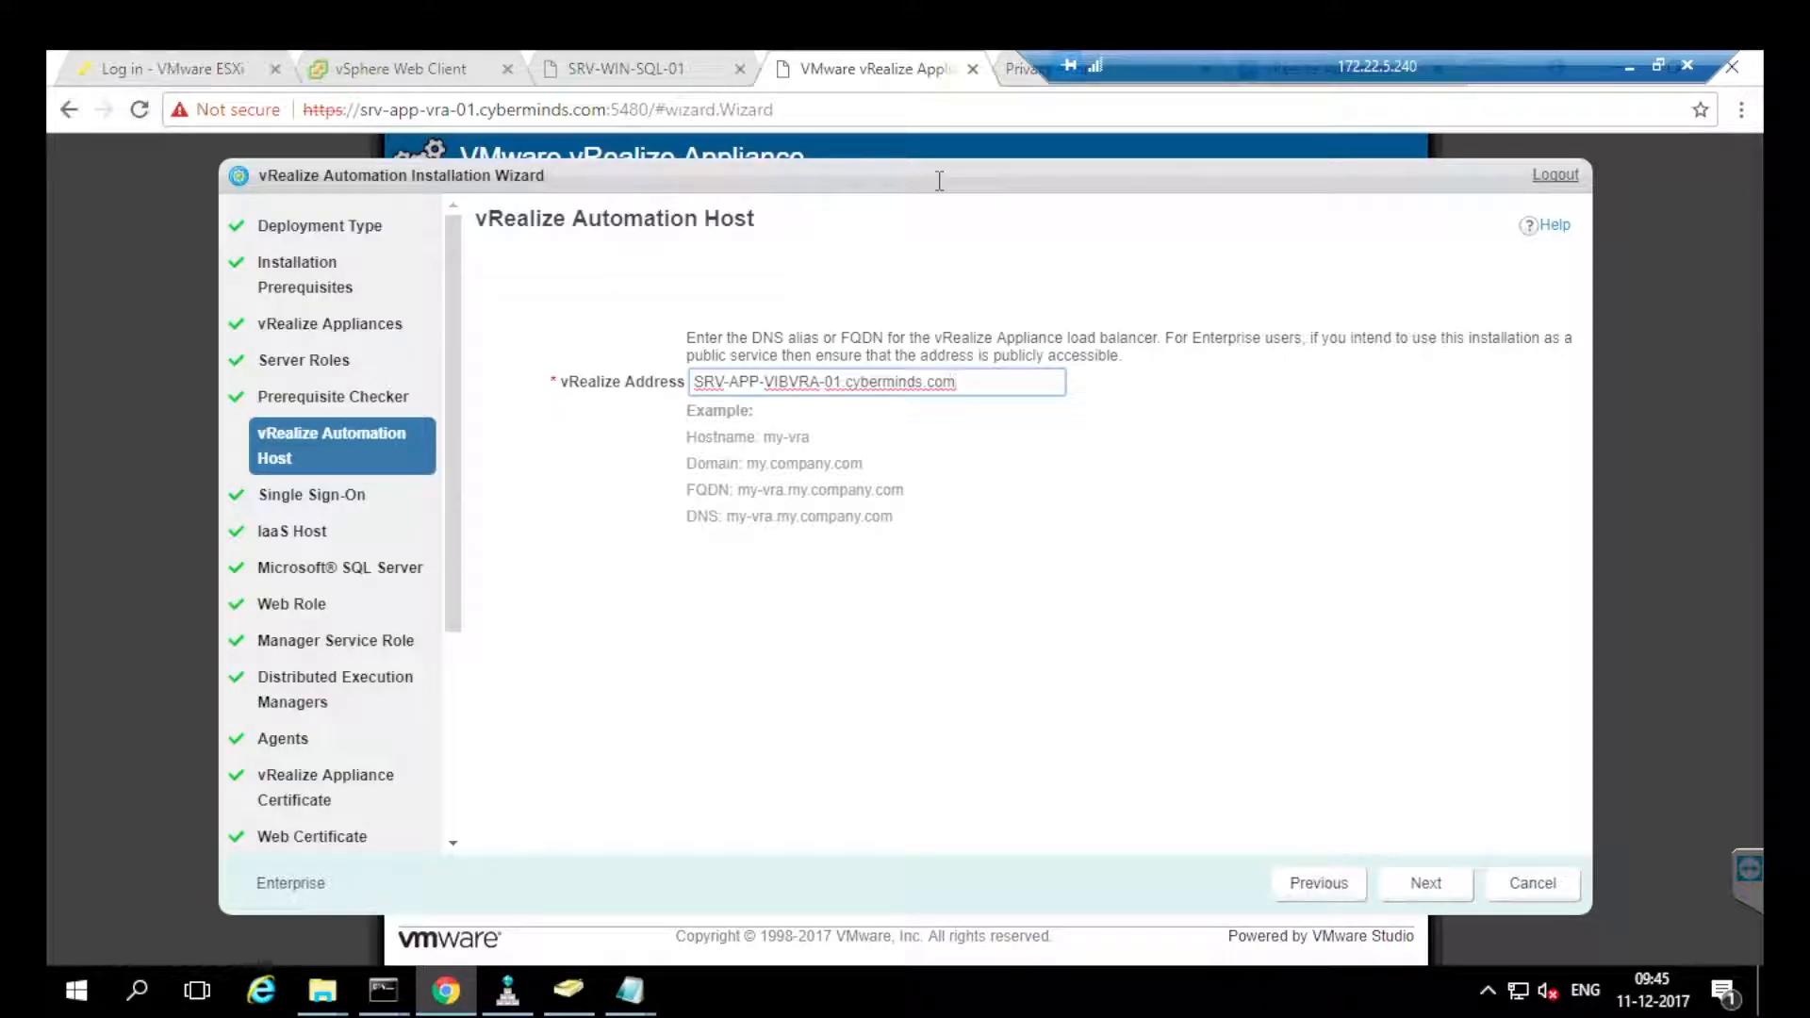
key(ctrl+a)
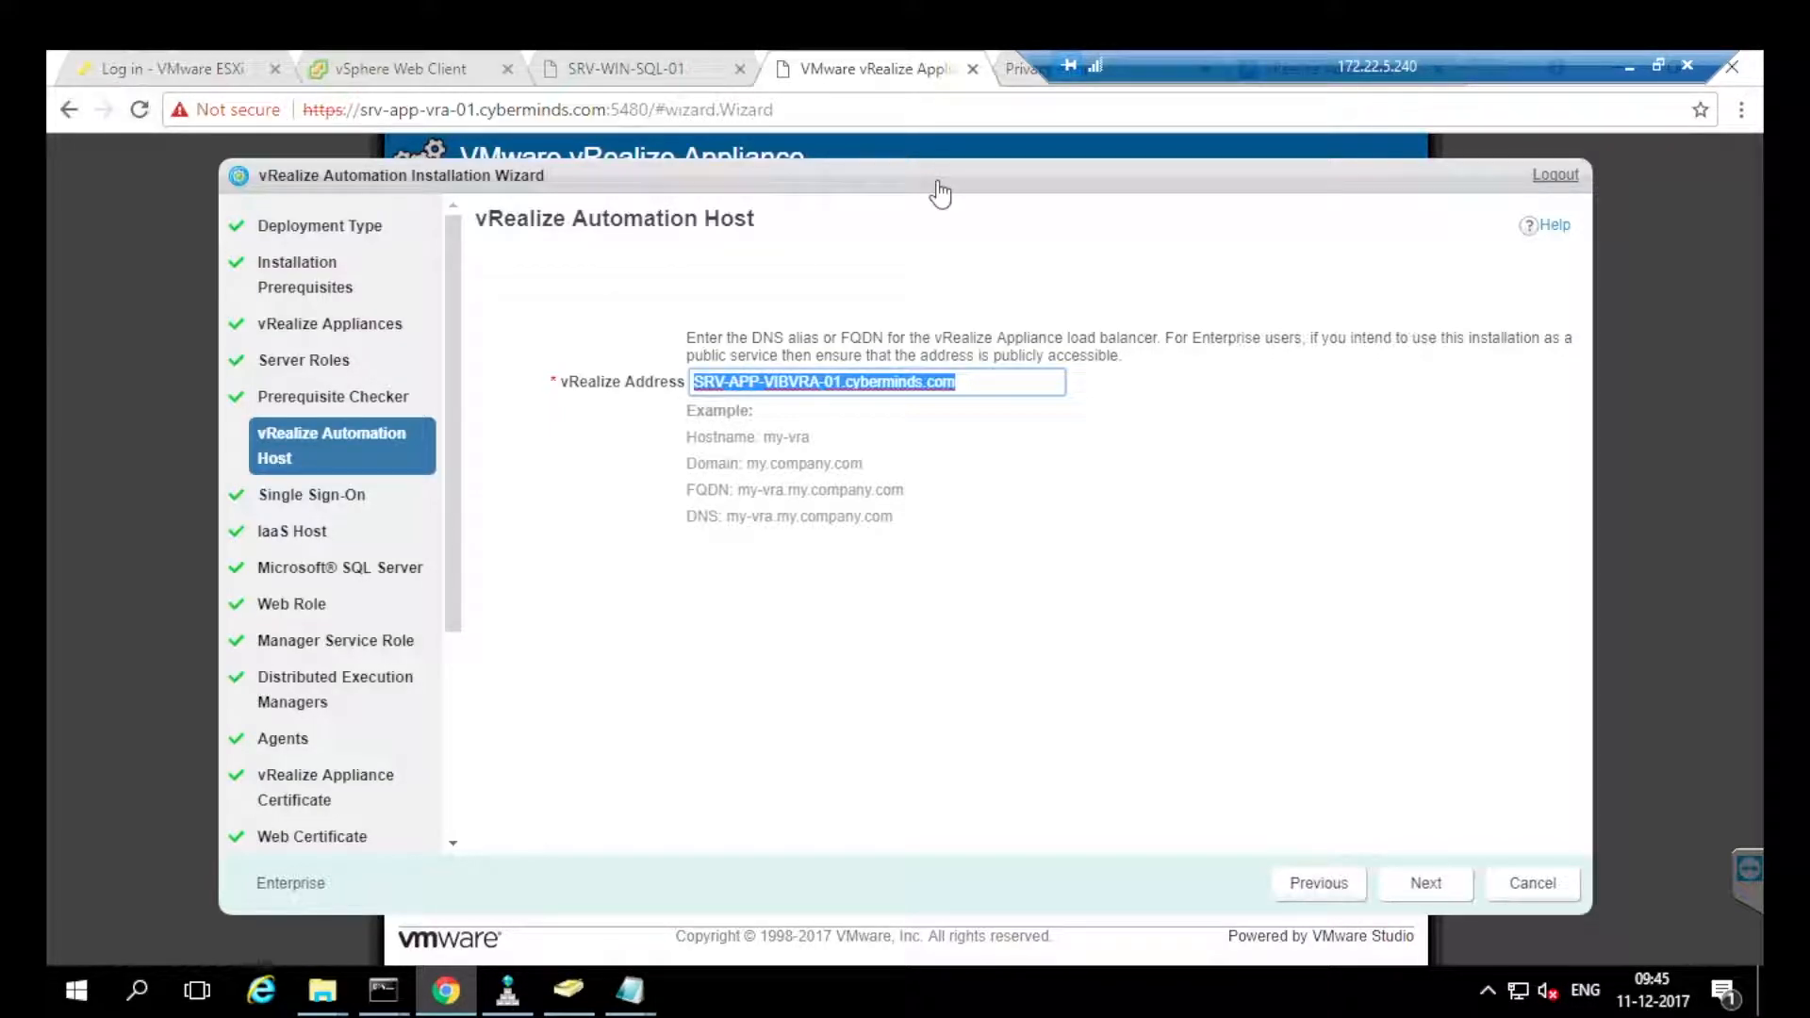
key(Return)
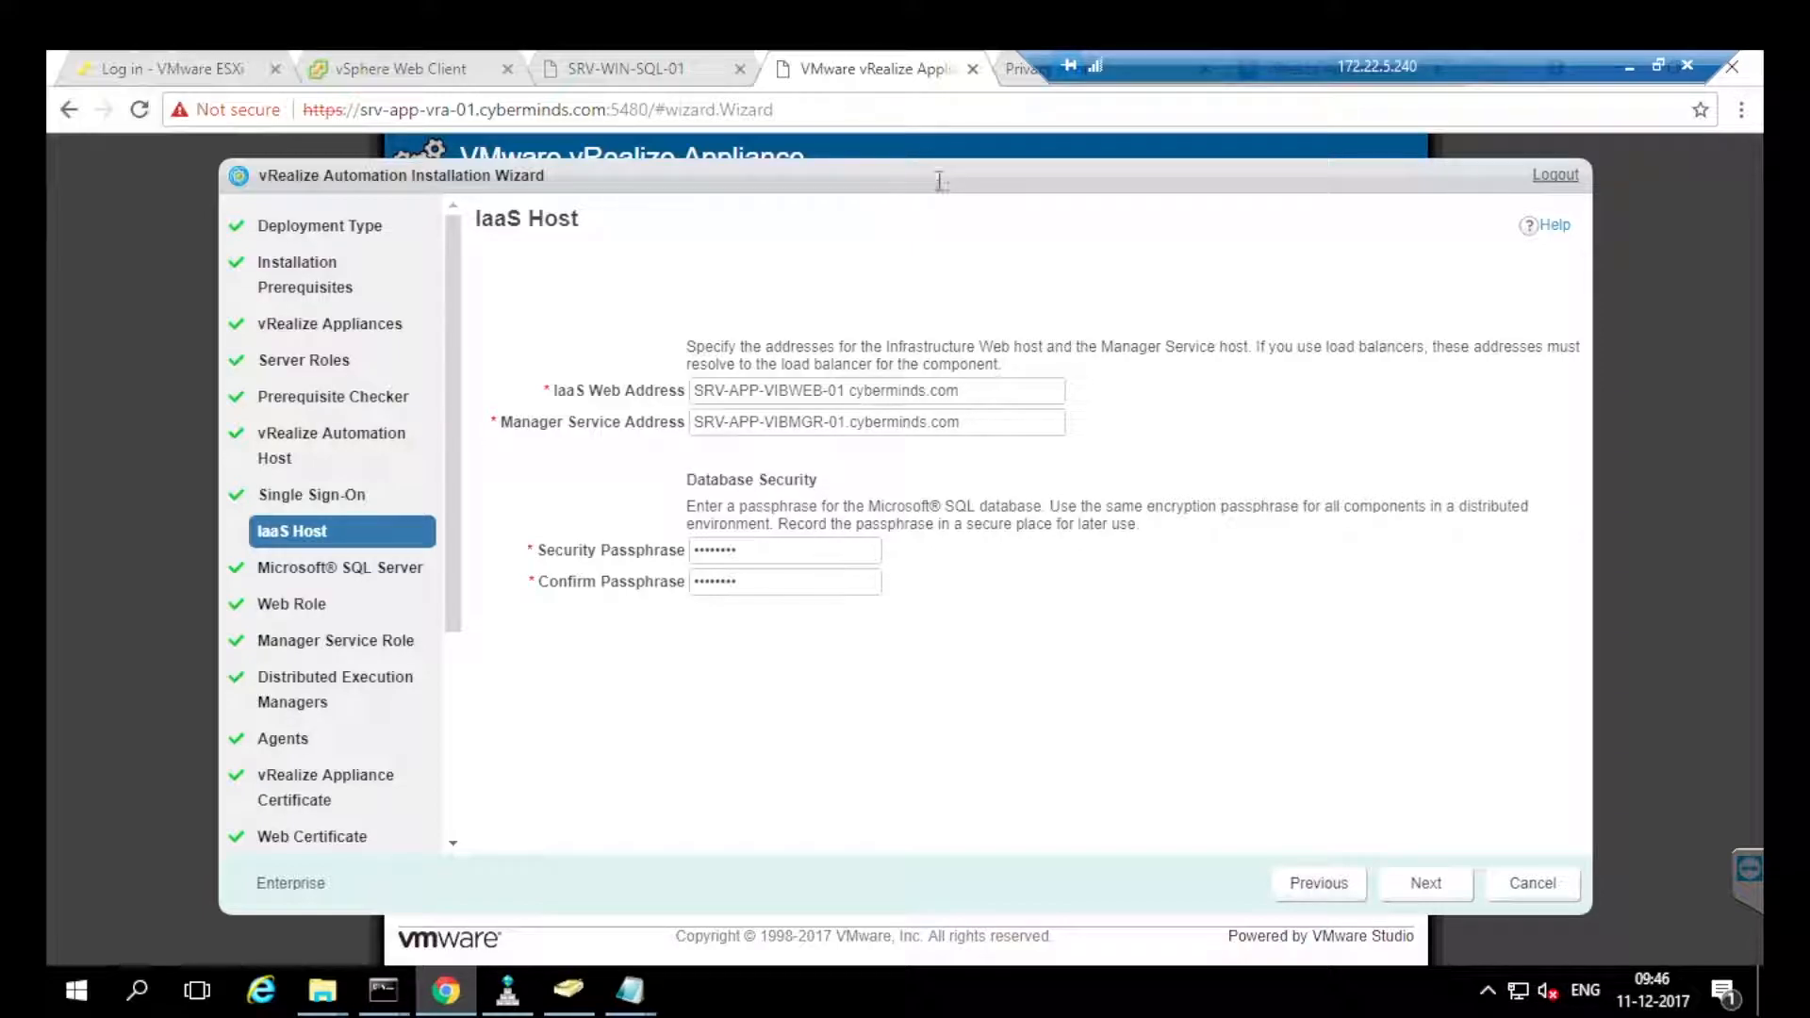
Confirm the IaaS Web Address, Manager Service Address and security passphrase.
drag(702, 390, 857, 390)
click(857, 390)
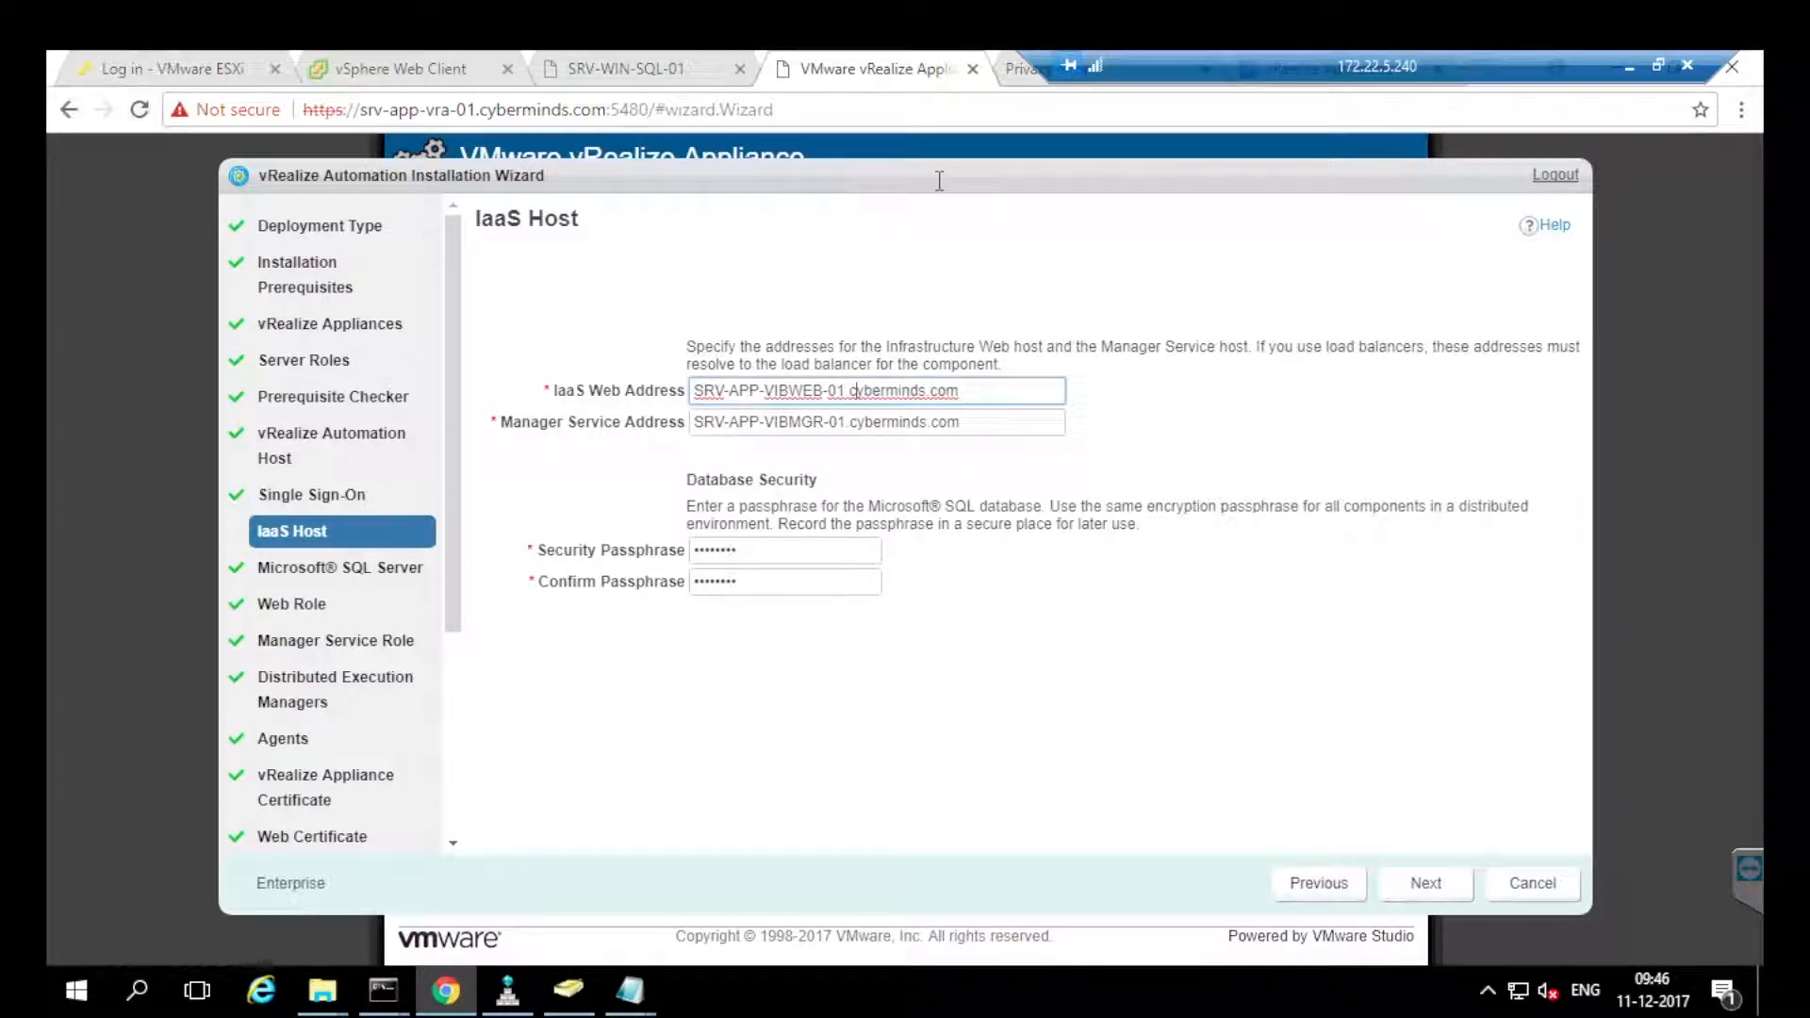
drag(788, 422, 963, 422)
click(964, 422)
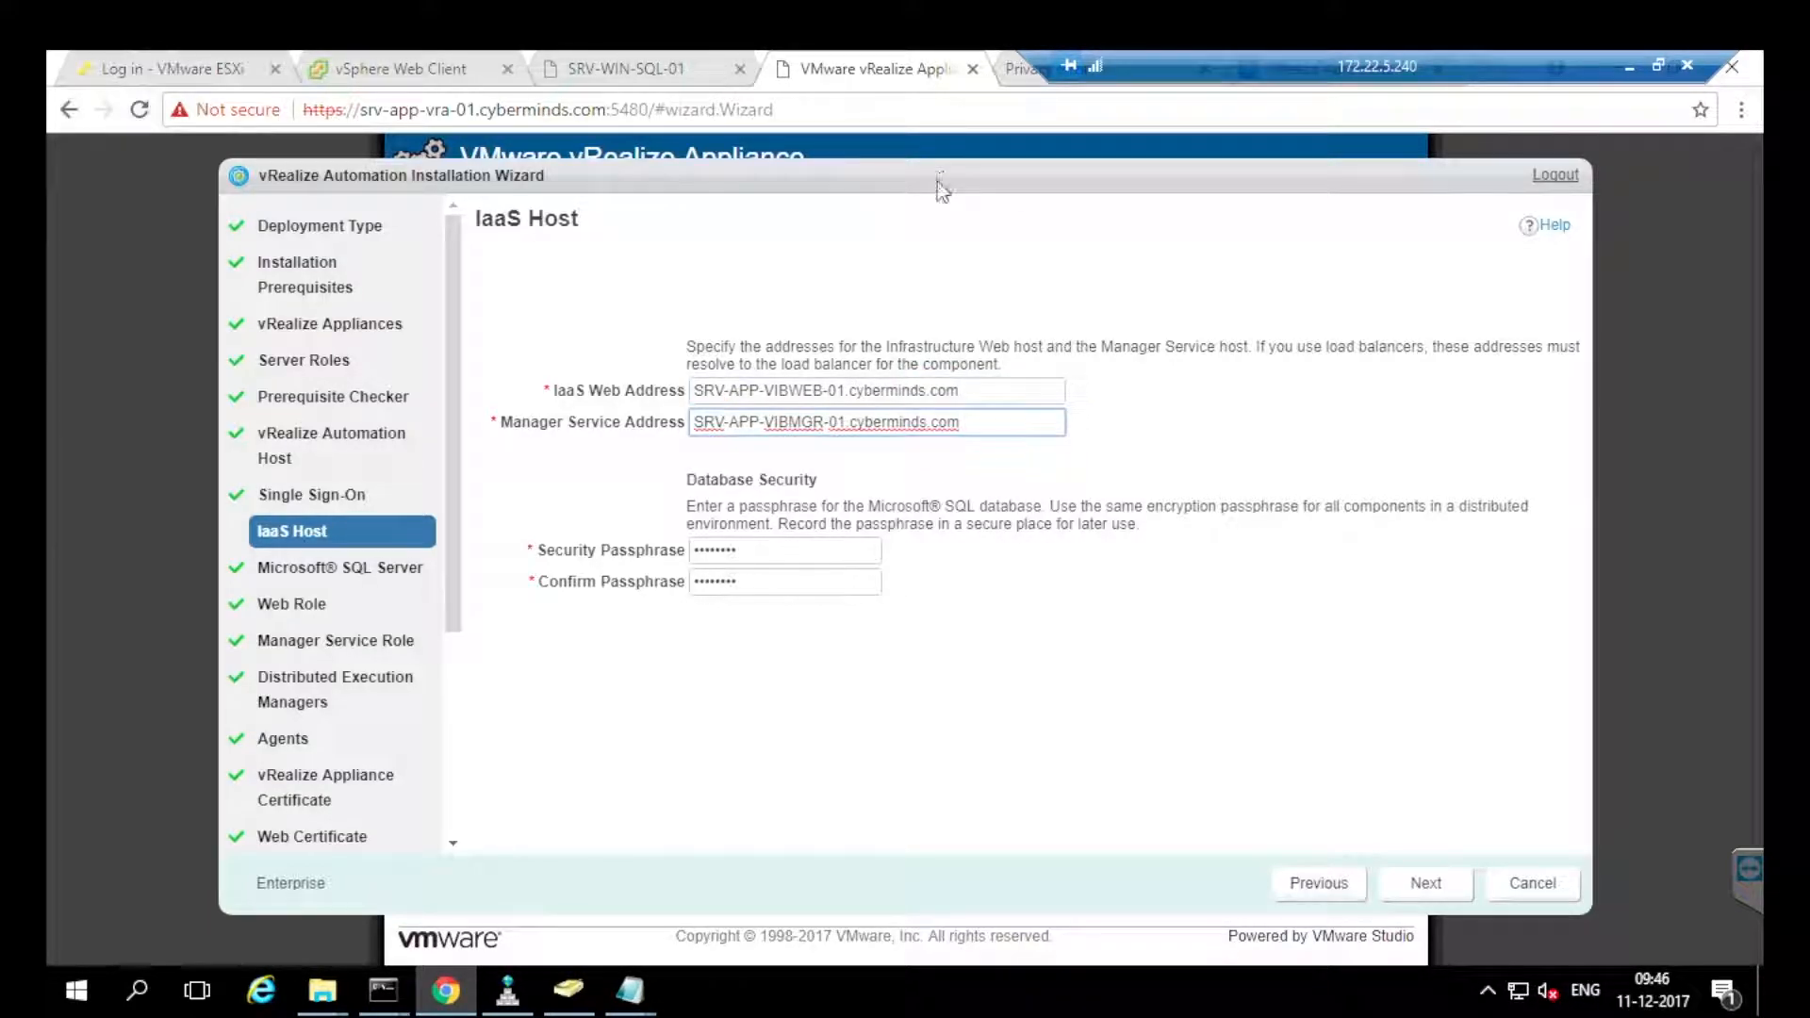
key(Tab)
key(Tab)
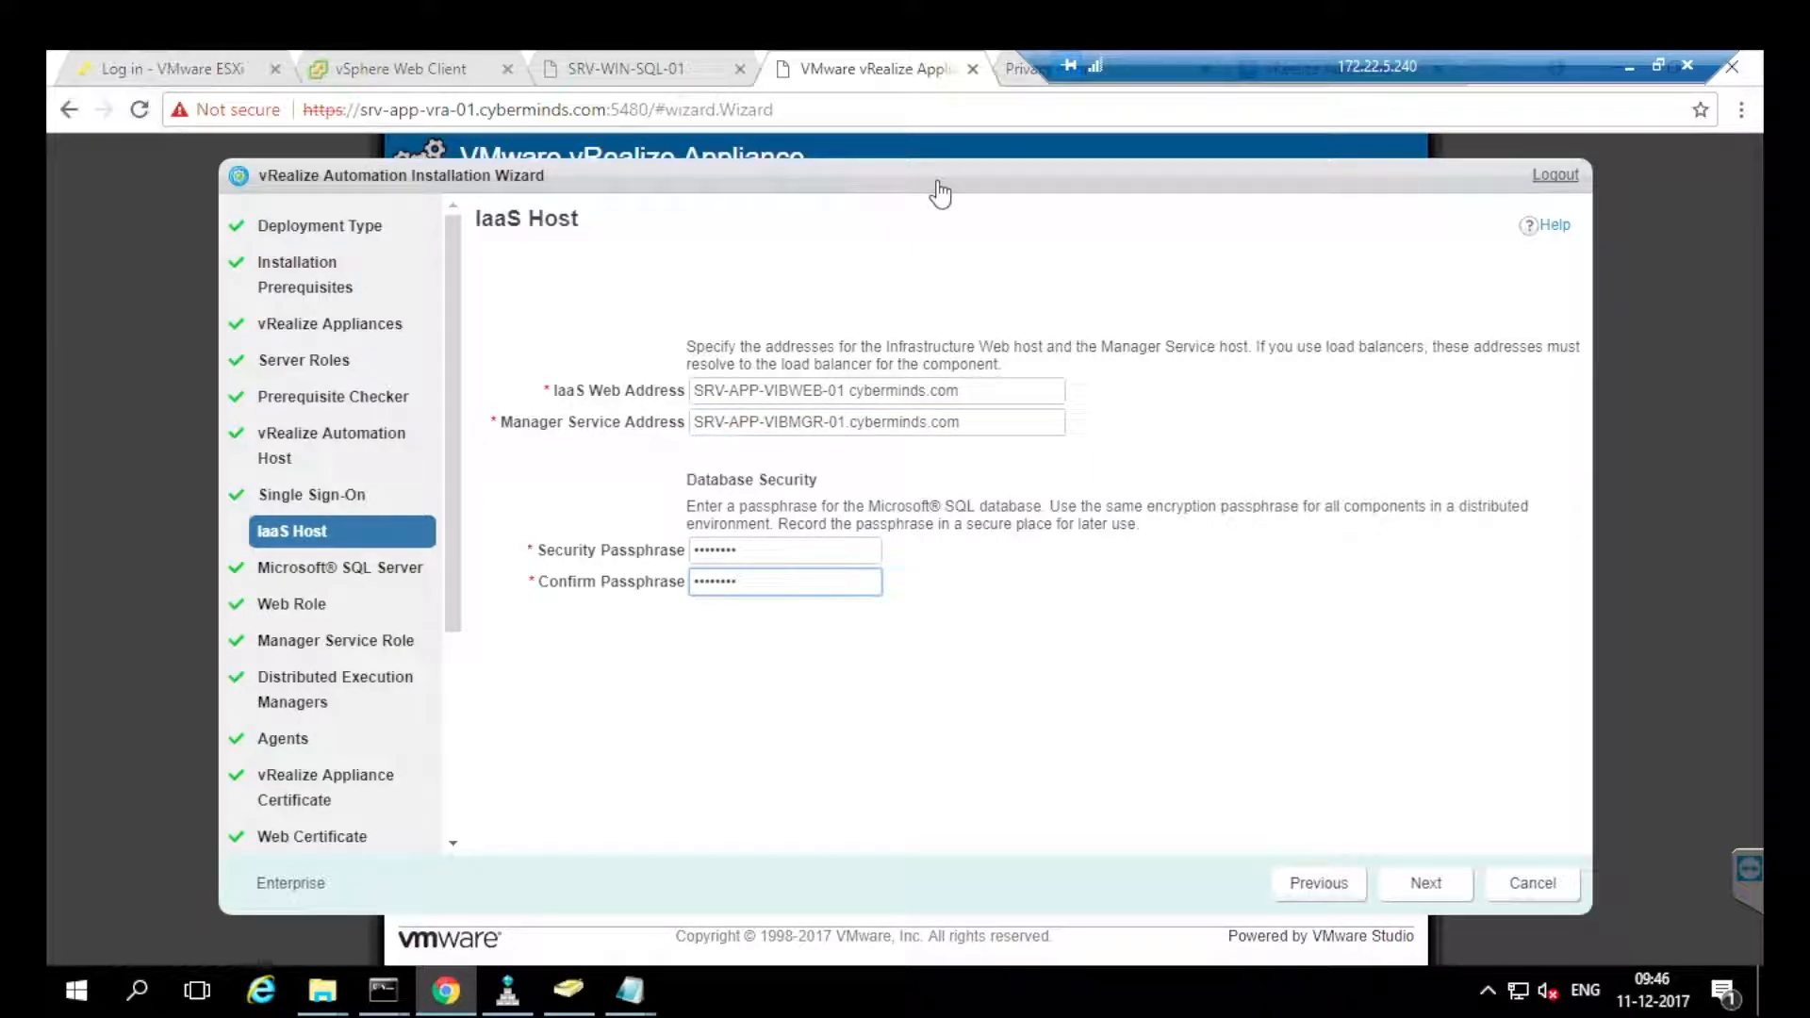
key(Return)
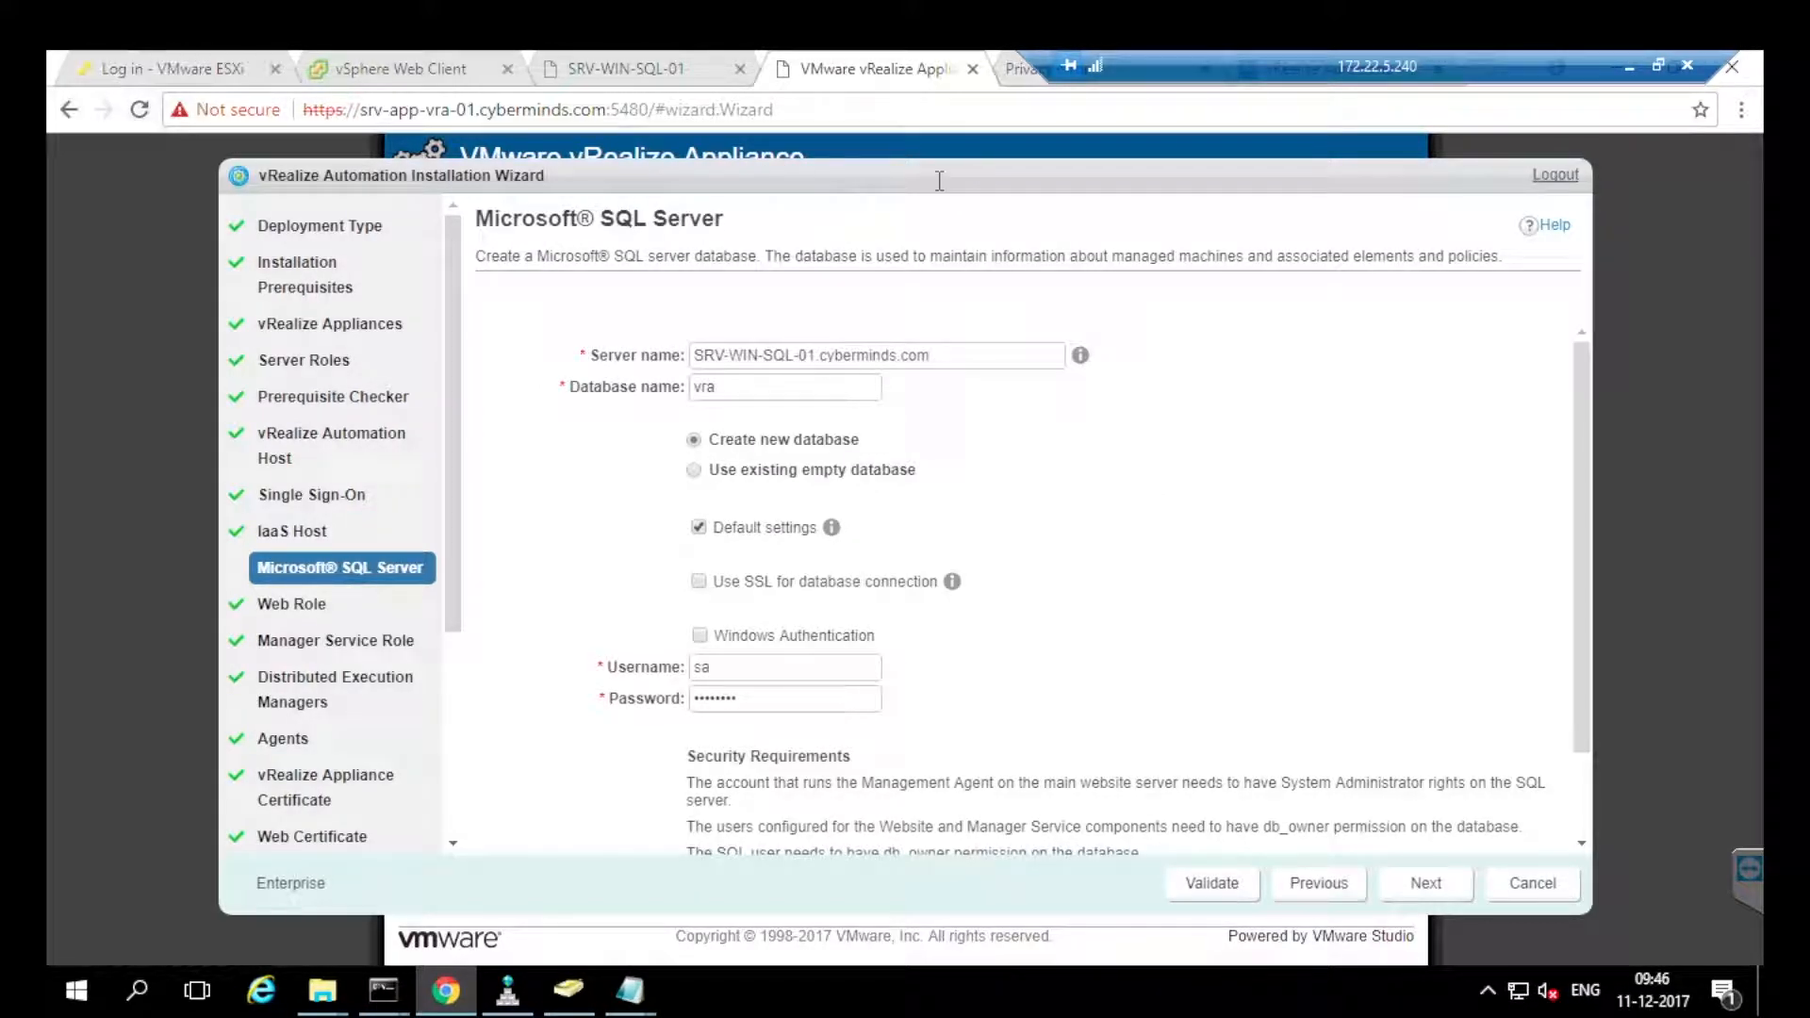
Keep the new SQL database vra and accept the SQL Server settings.
click(773, 387)
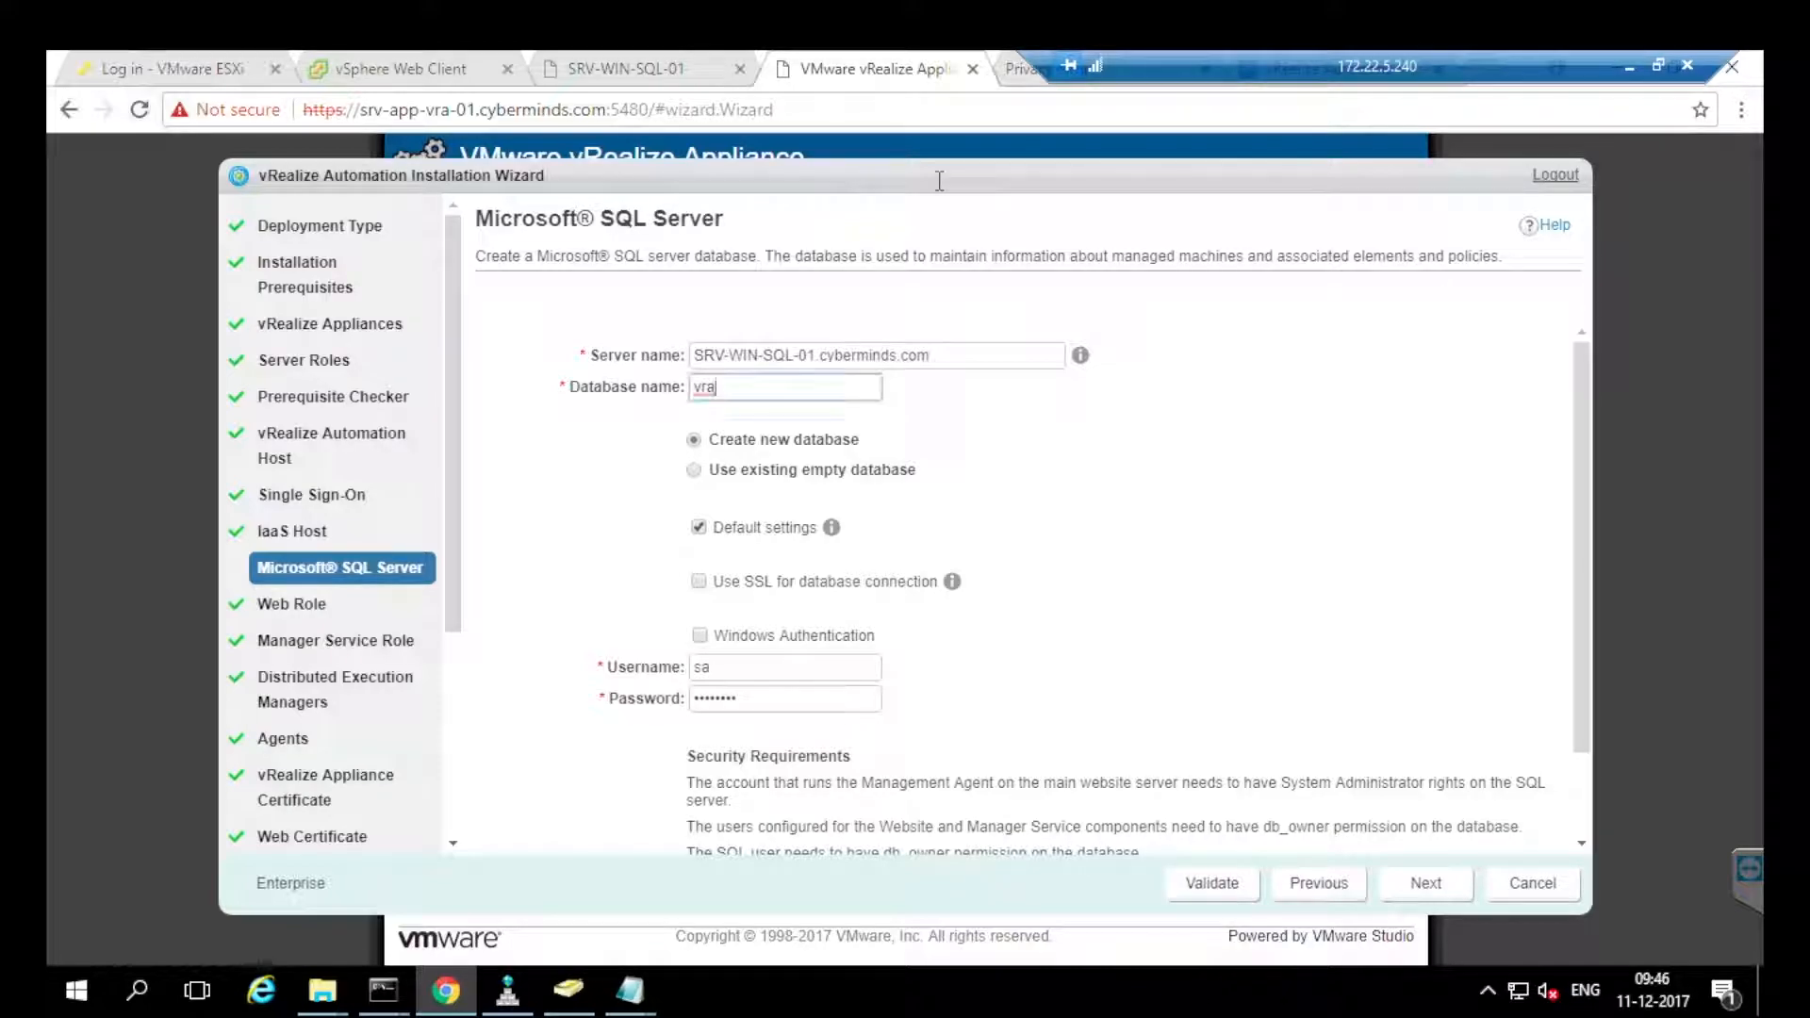
click(773, 667)
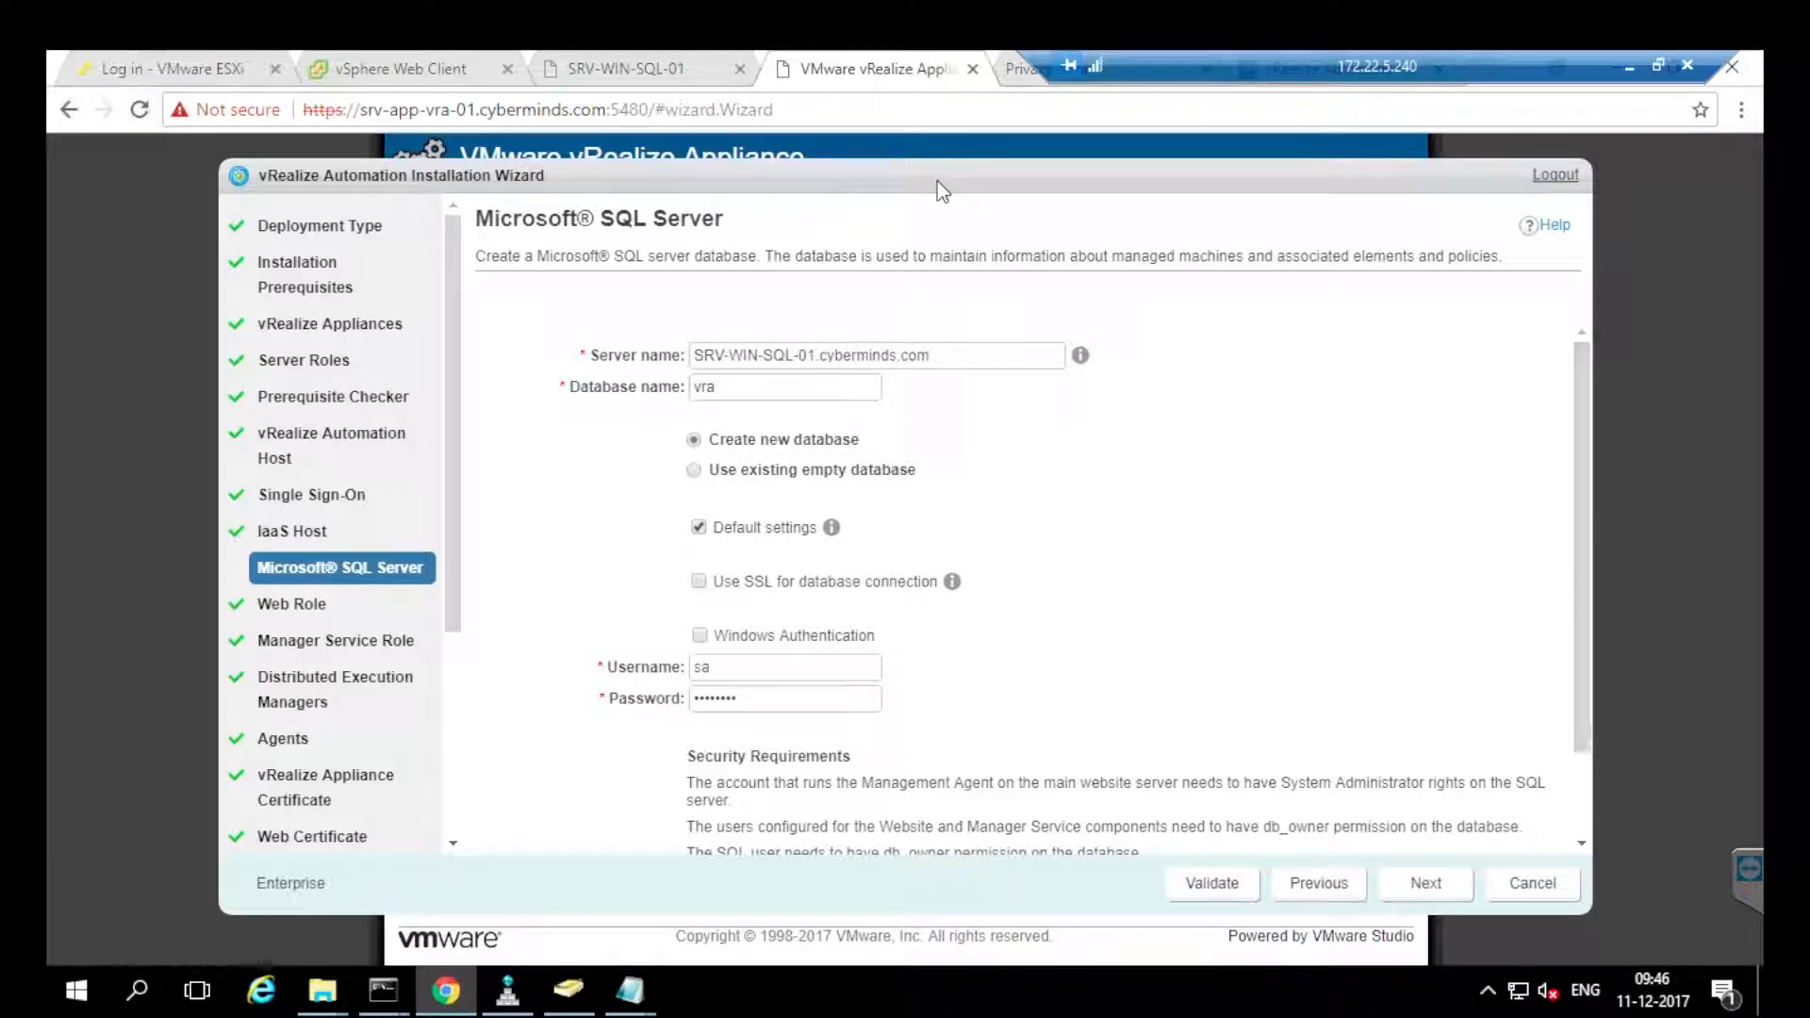
drag(1582, 548, 1582, 629)
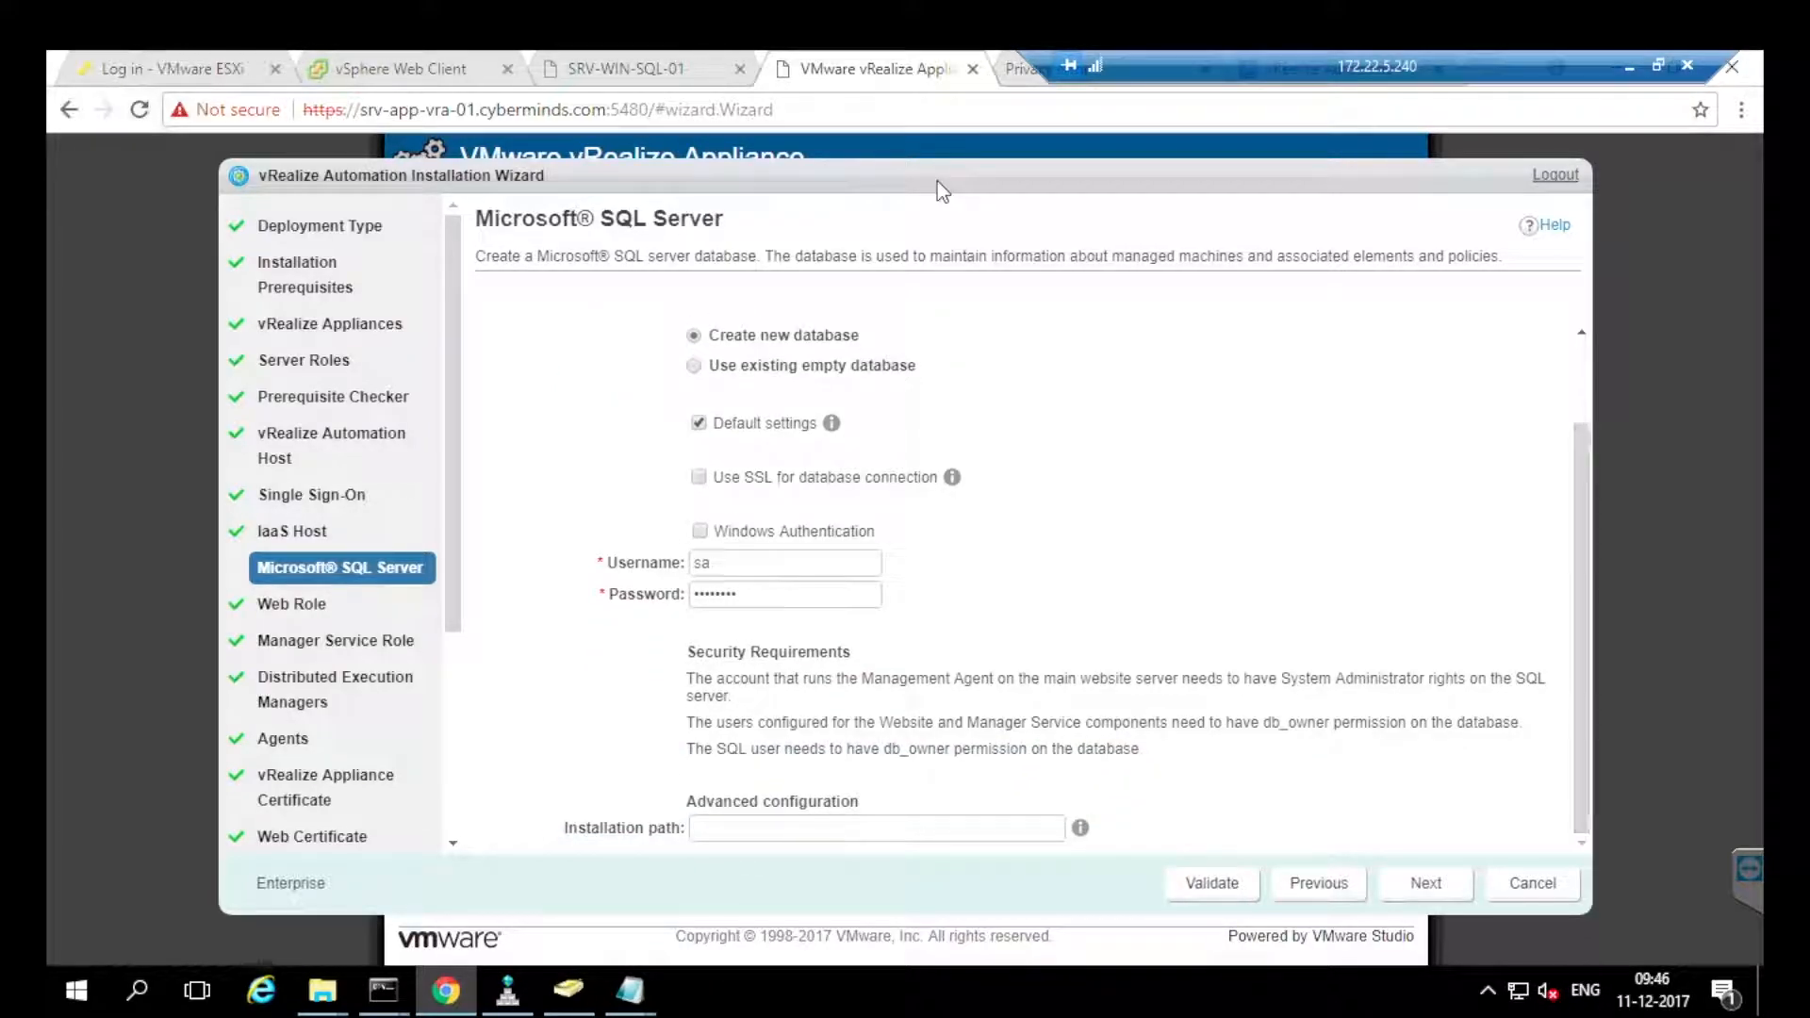
click(1425, 883)
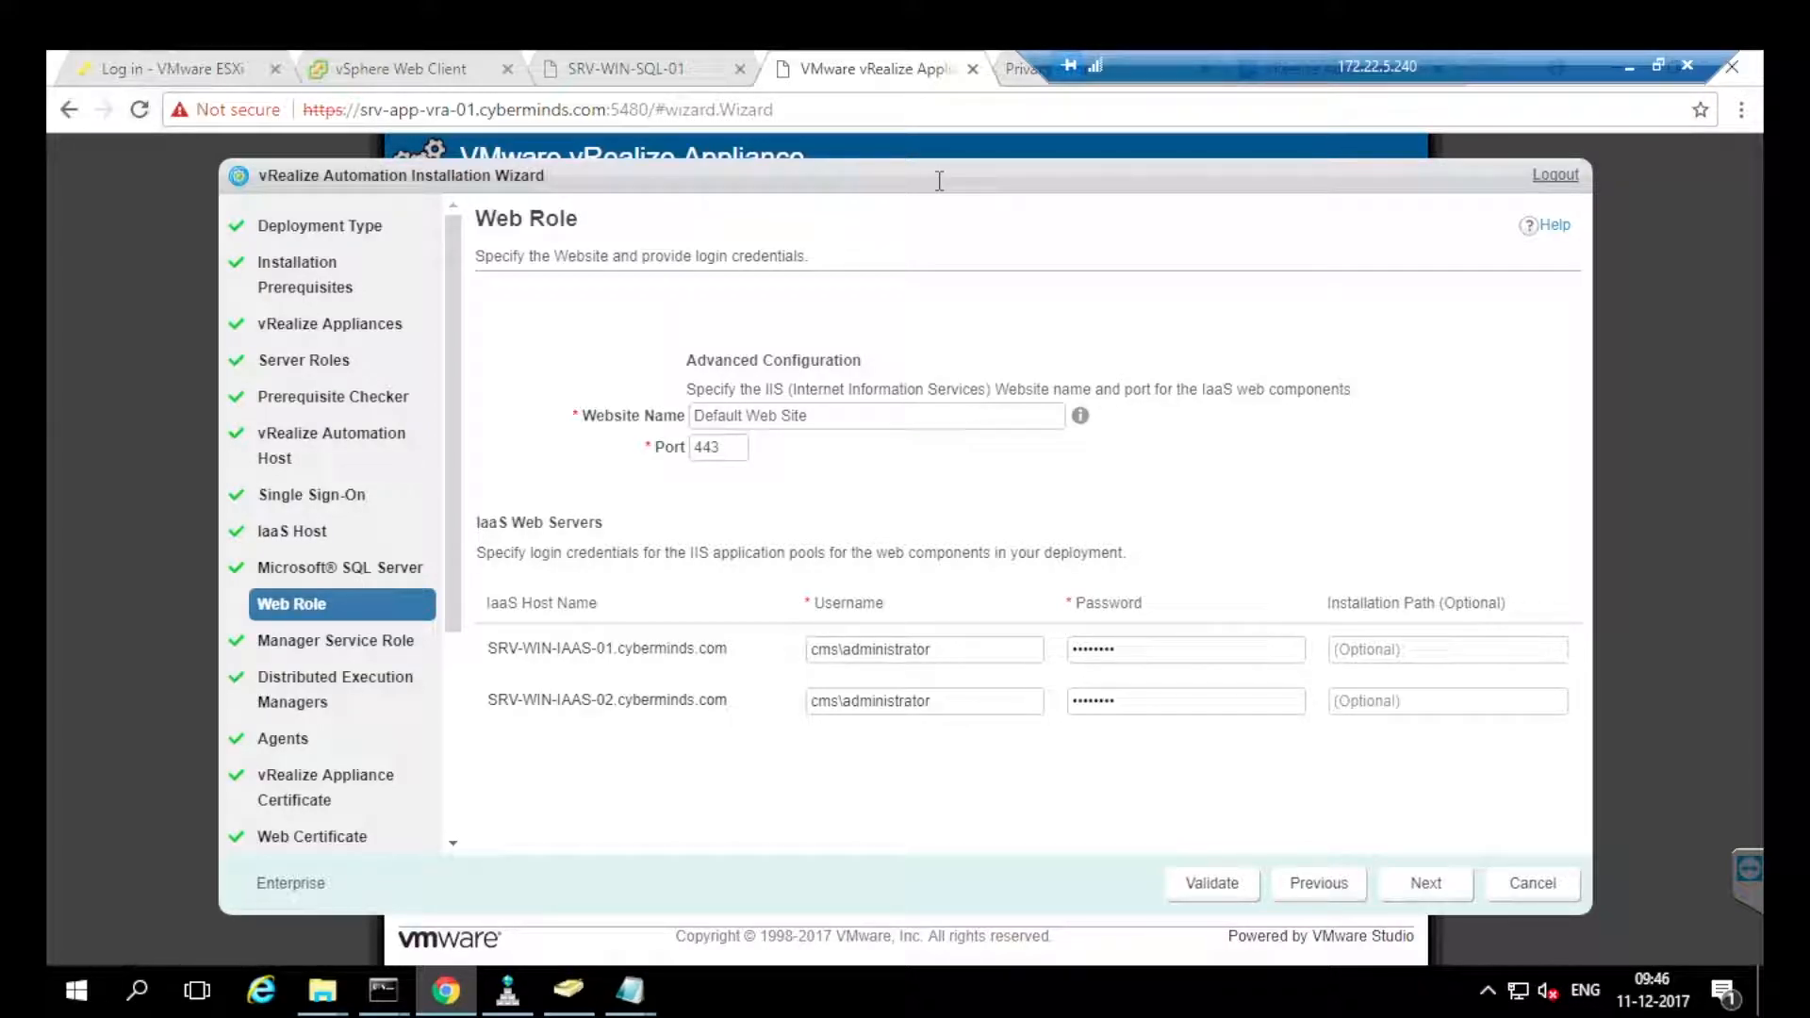
Accept the Default Web Site web role settings.
key(Tab)
click(941, 190)
click(1425, 884)
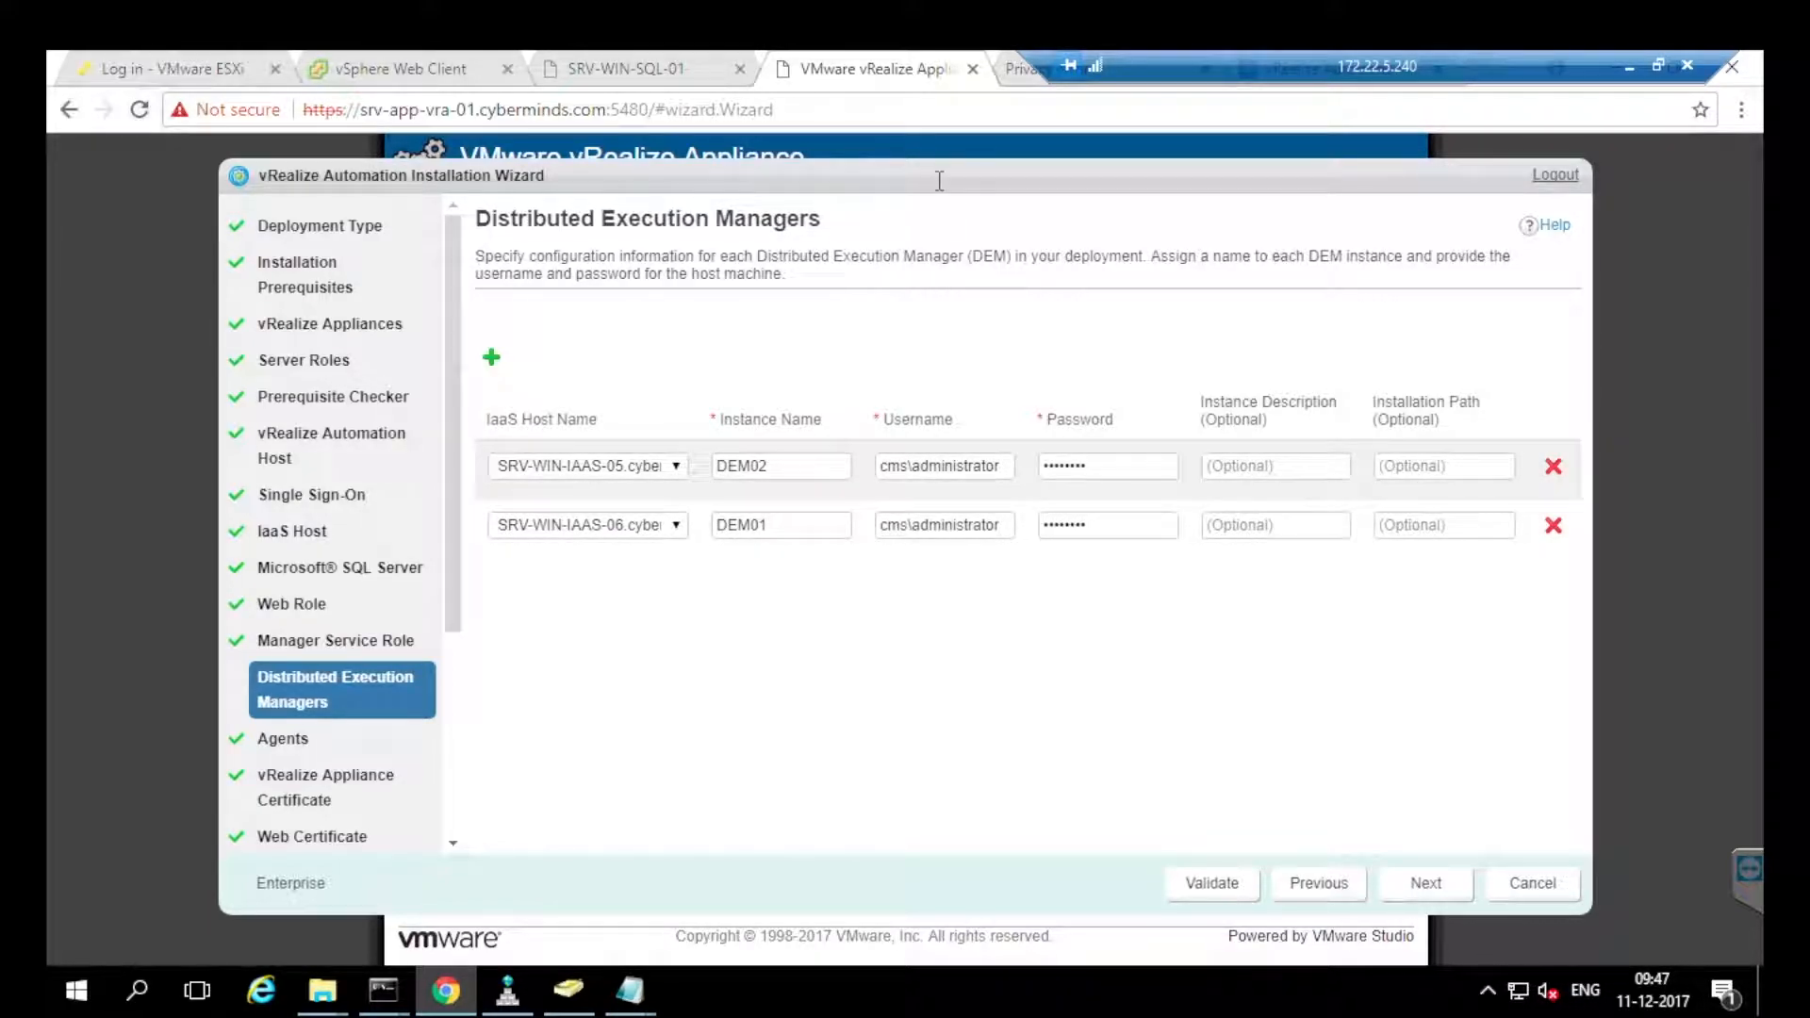
Rename the DEM instances to DEM01 on IAAS-05 and DEM02 on IAAS-06.
click(781, 467)
key(BackSpace)
text(1)
click(782, 525)
key(BackSpace)
text(2)
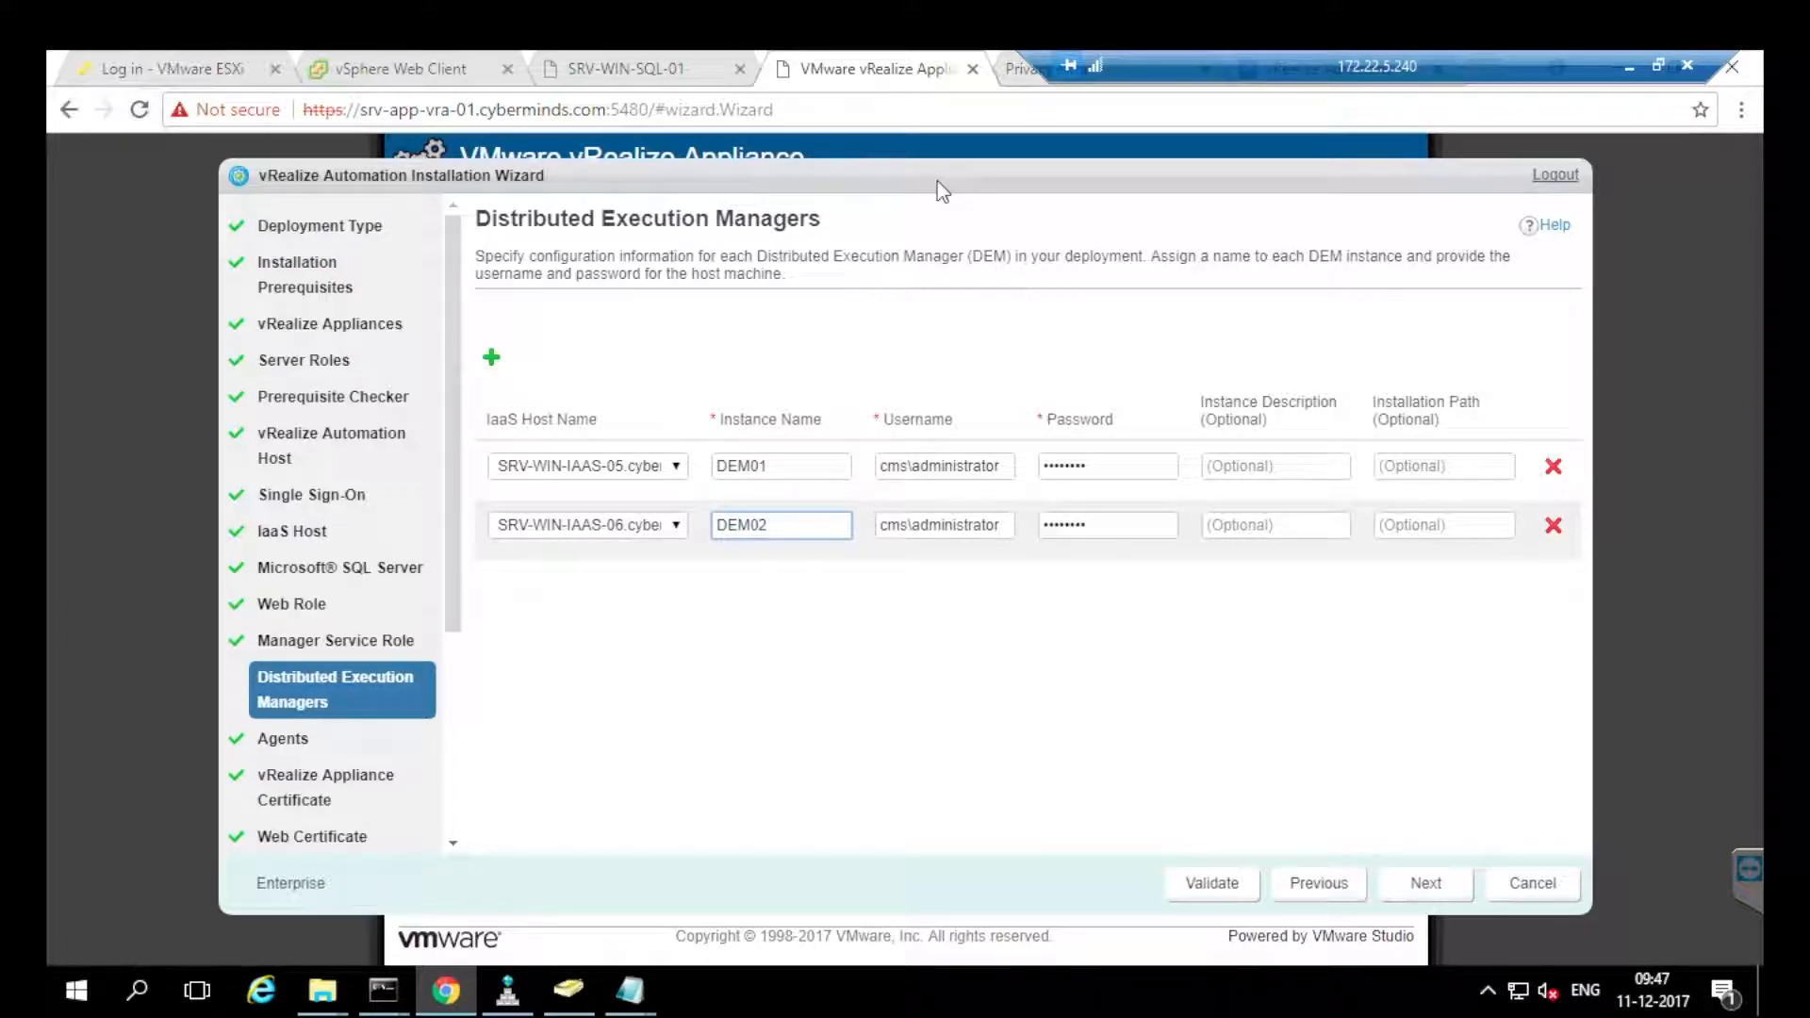
click(940, 193)
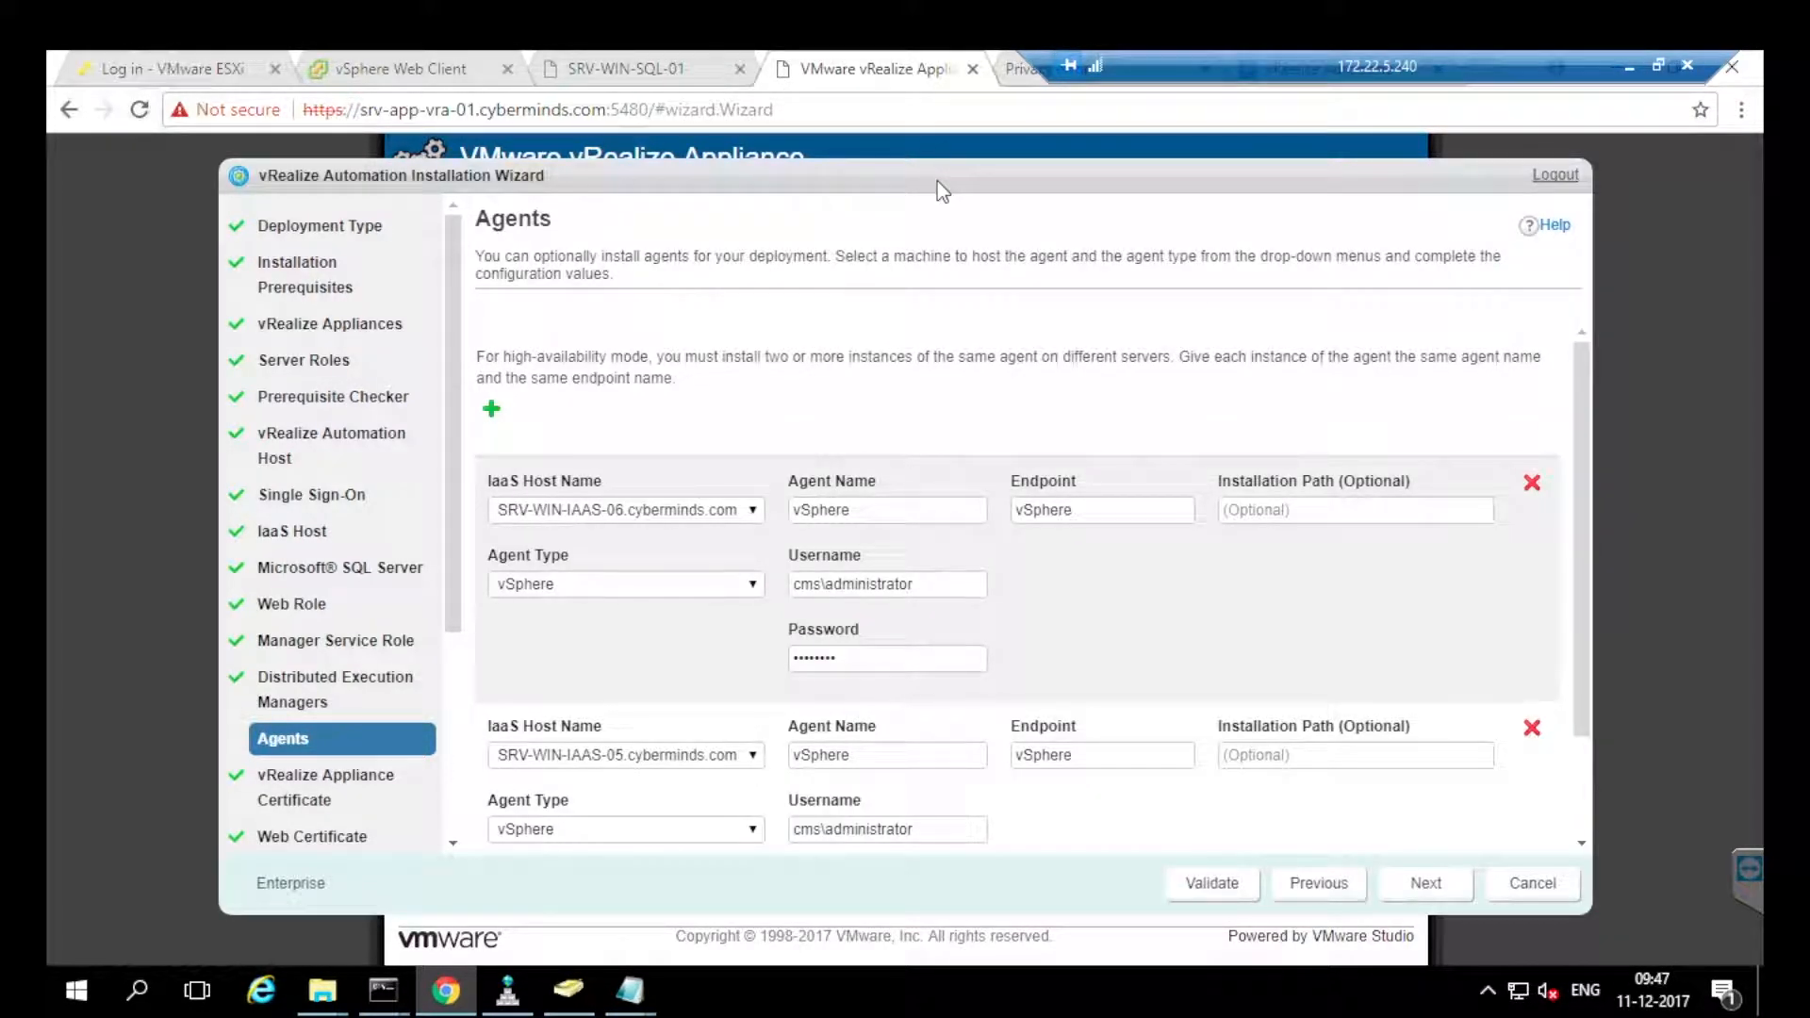
scroll(940, 191, down, 2)
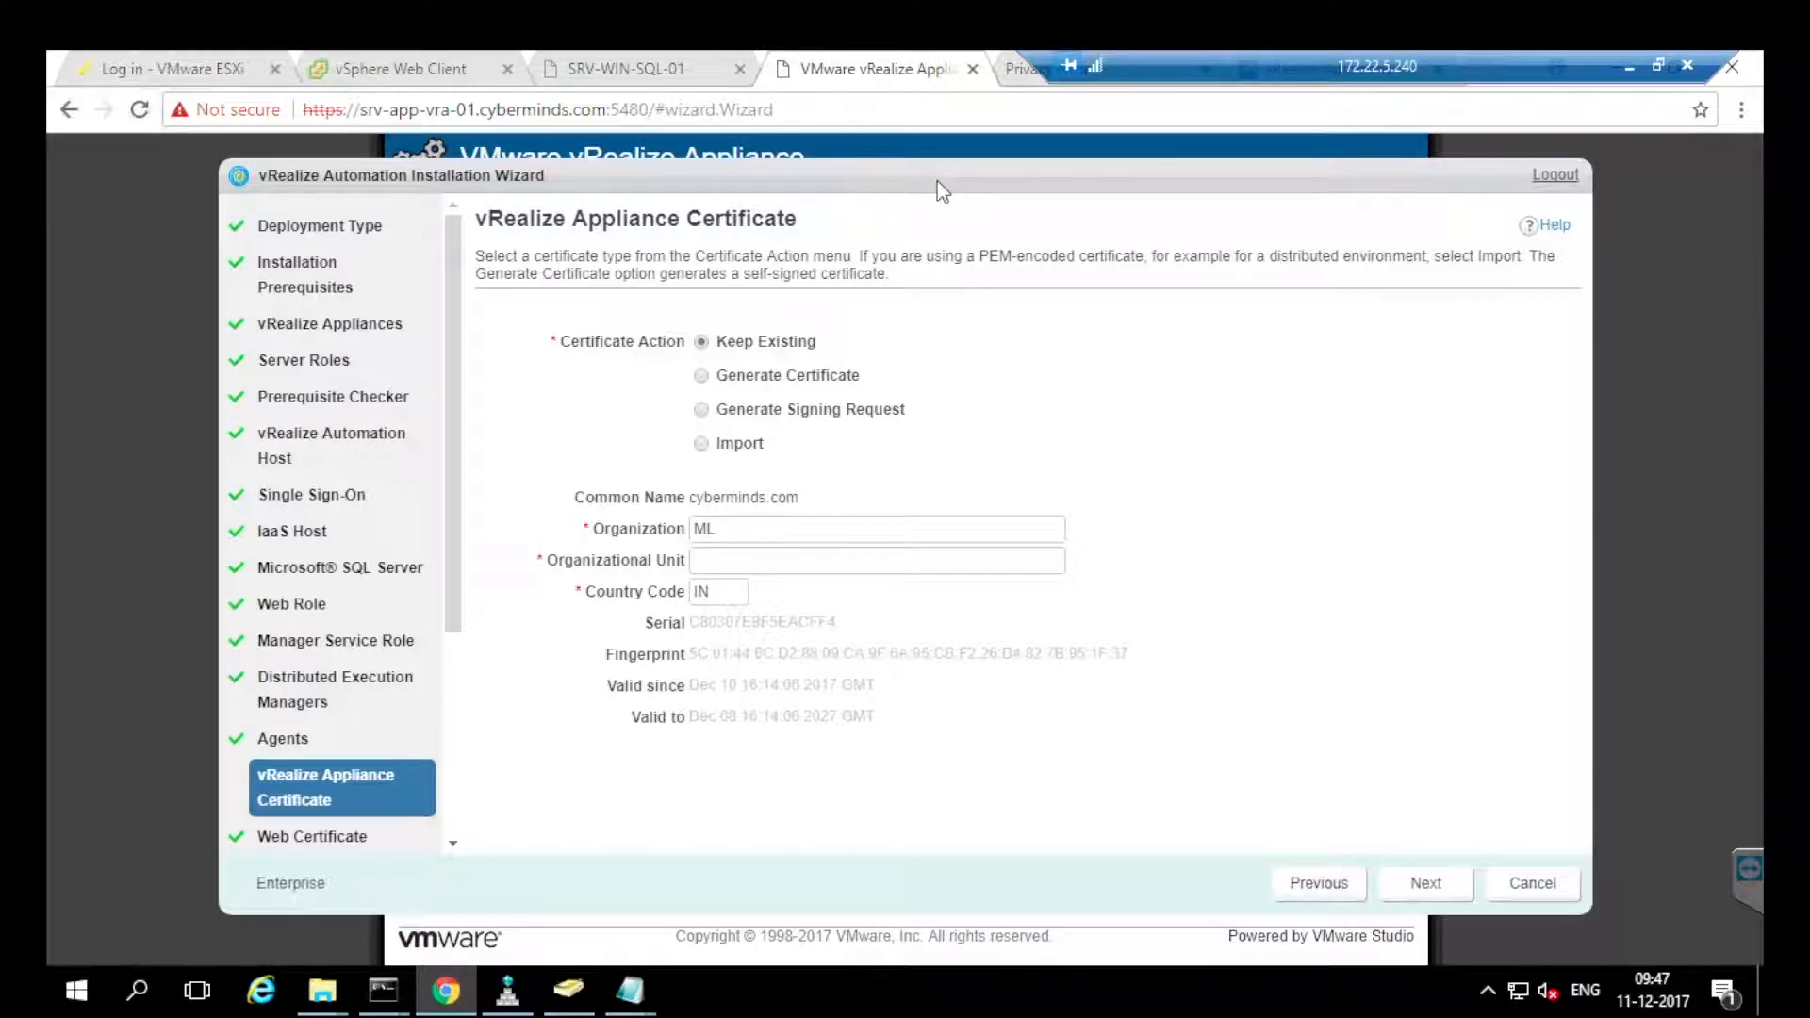
mouse_move(322, 990)
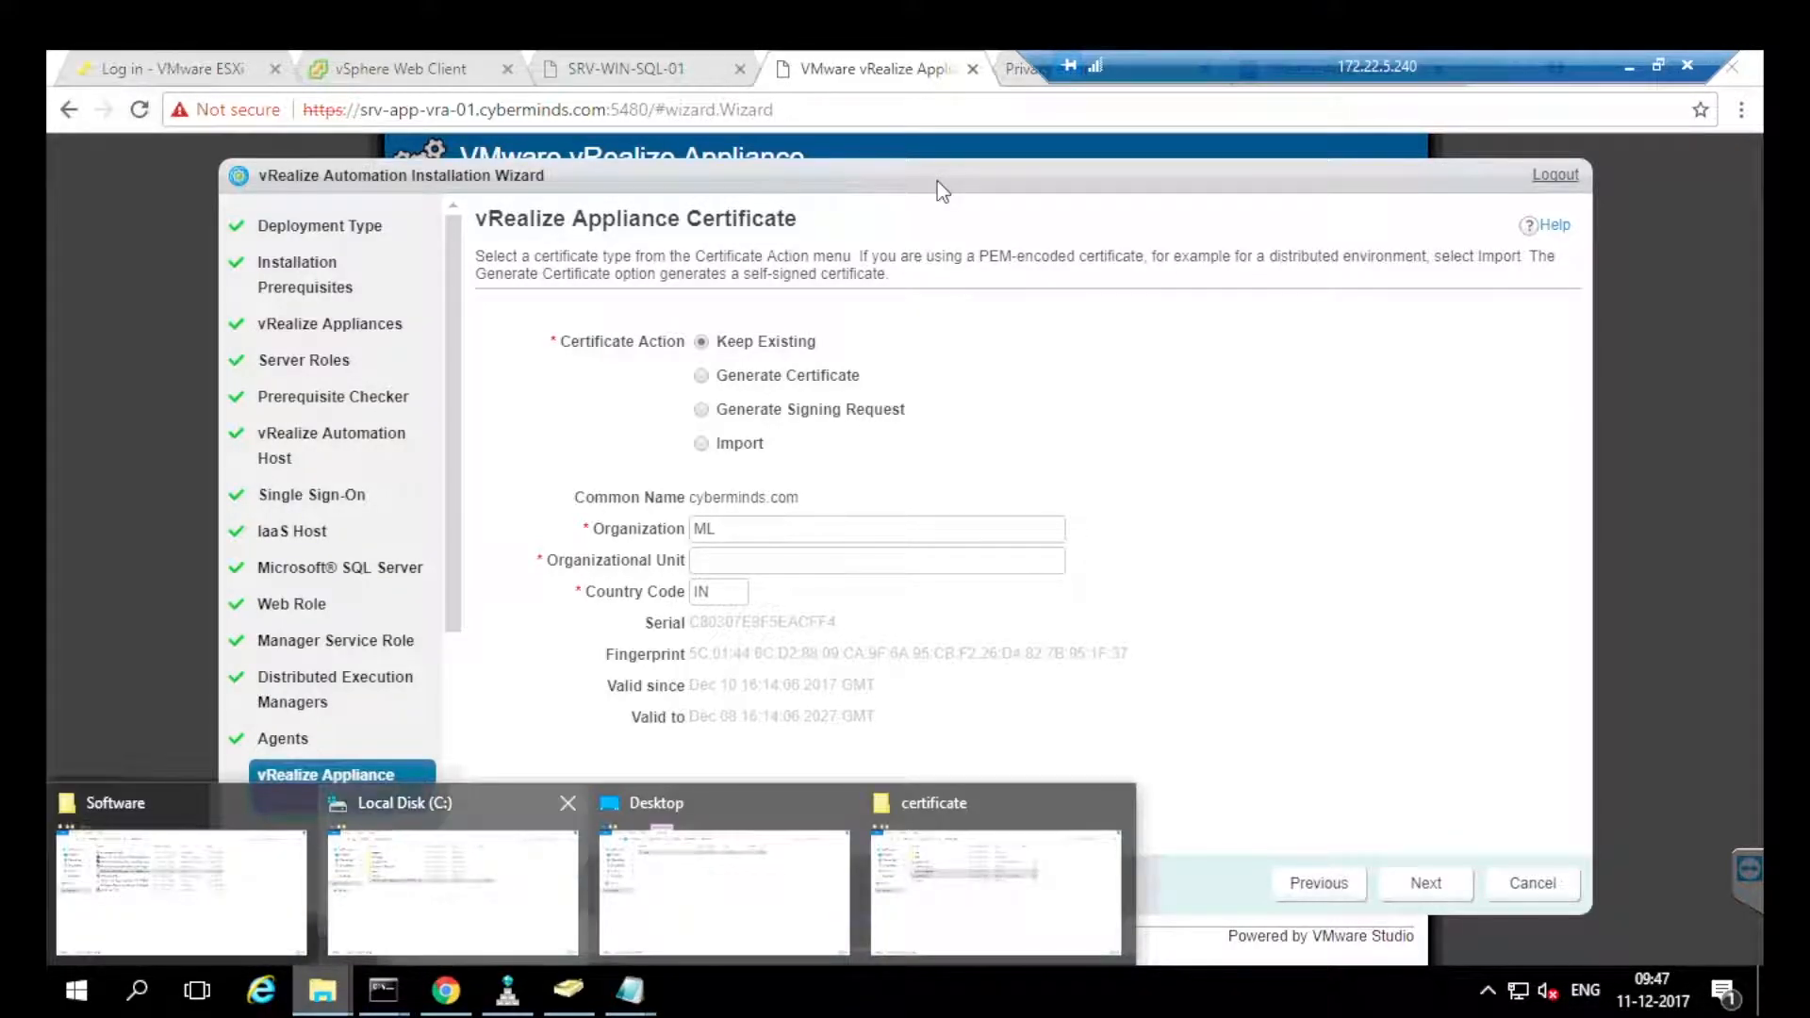
Open the cyberminds.crt certificate from the certificate folder.
click(724, 891)
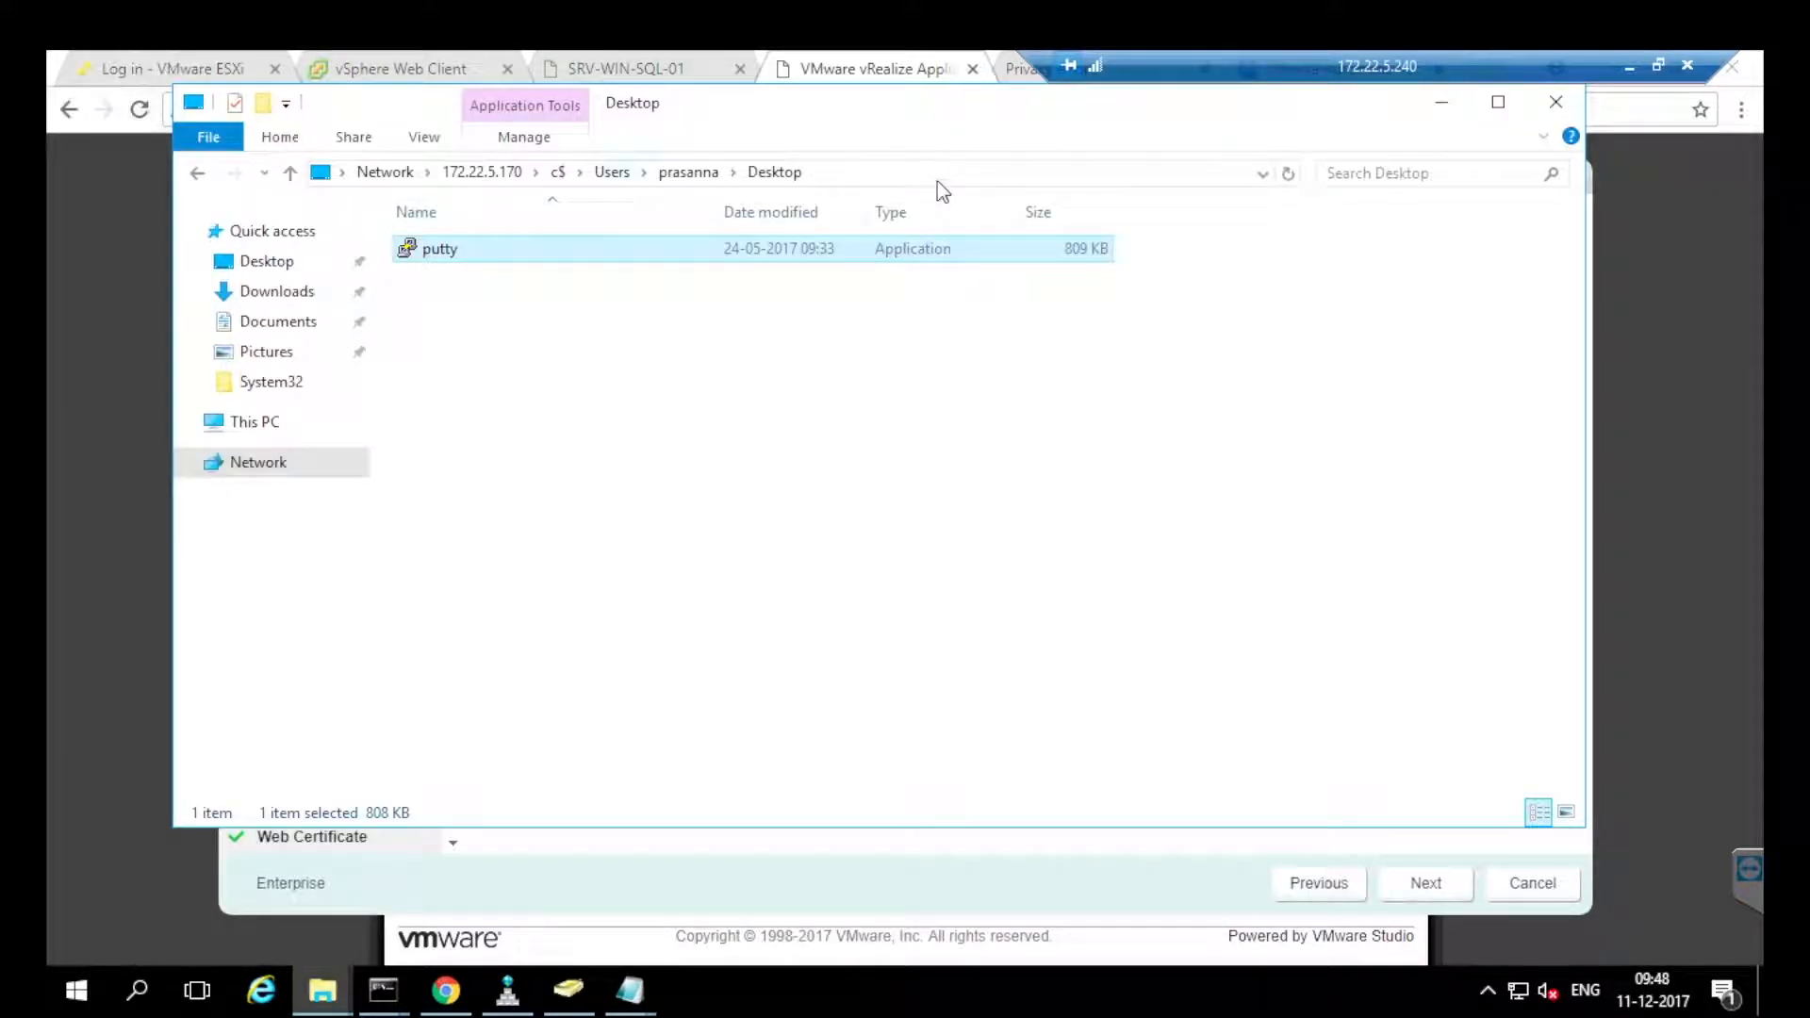
click(322, 990)
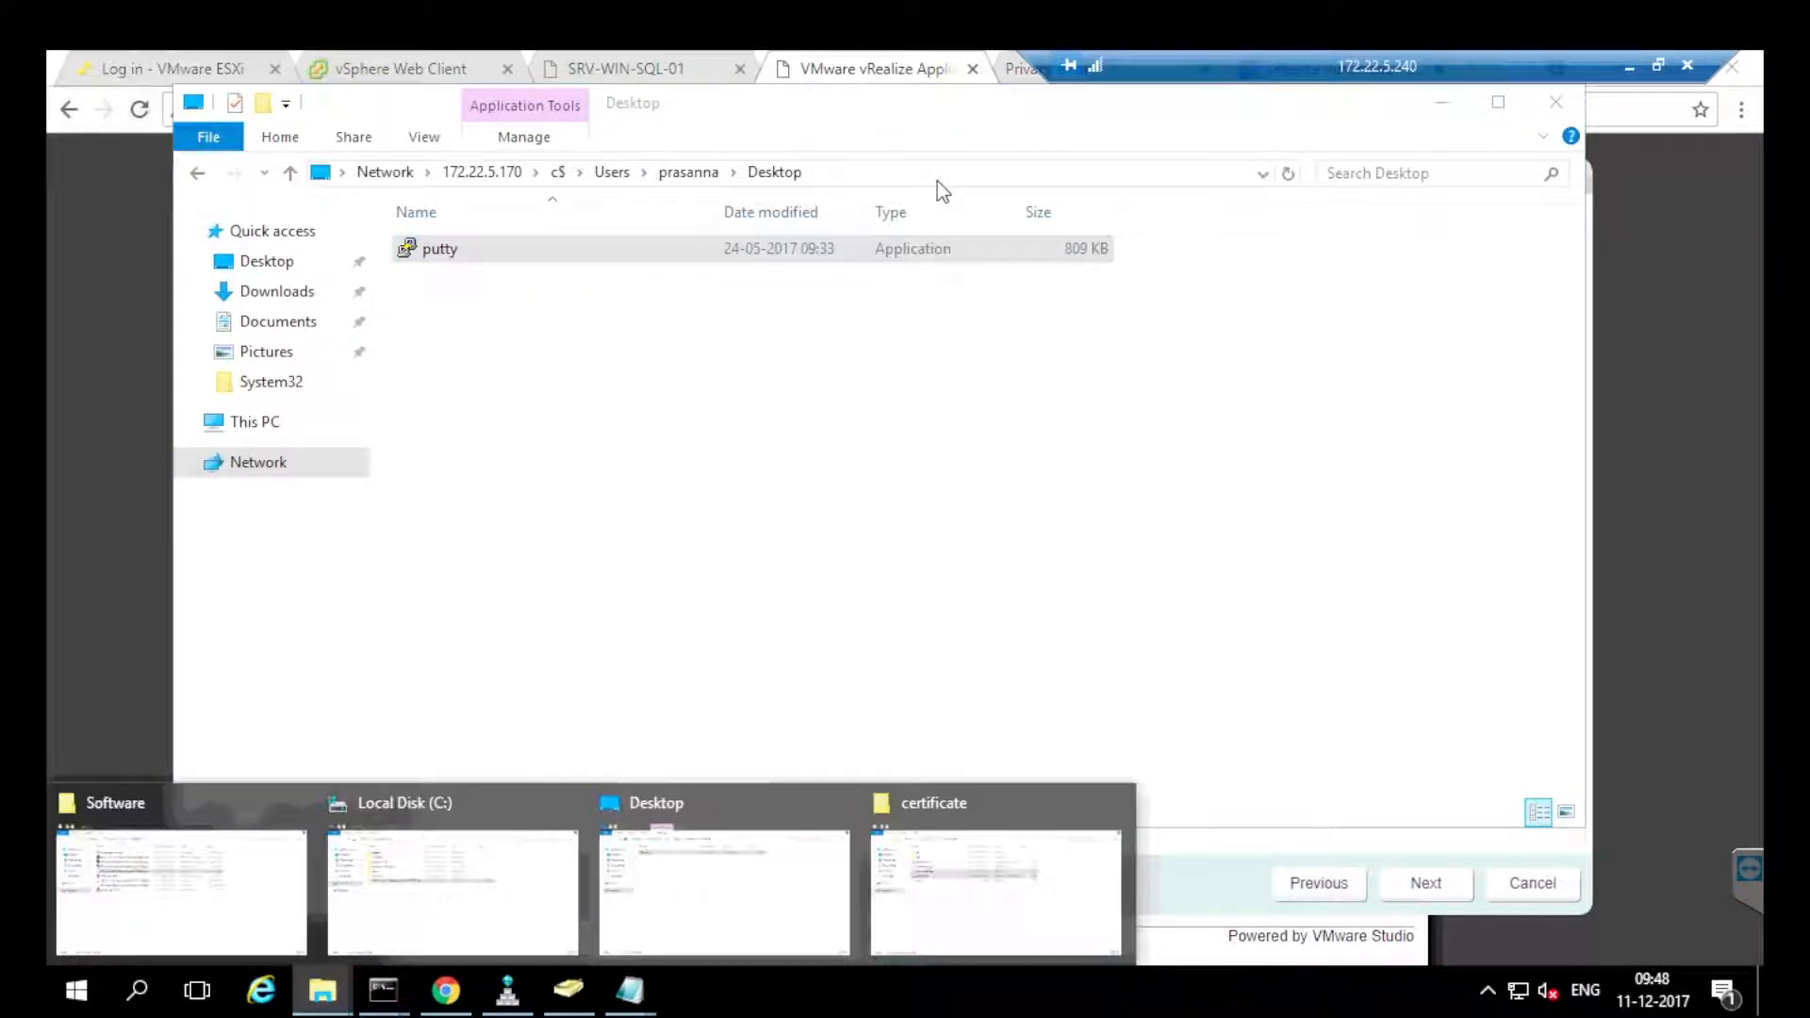
click(1001, 891)
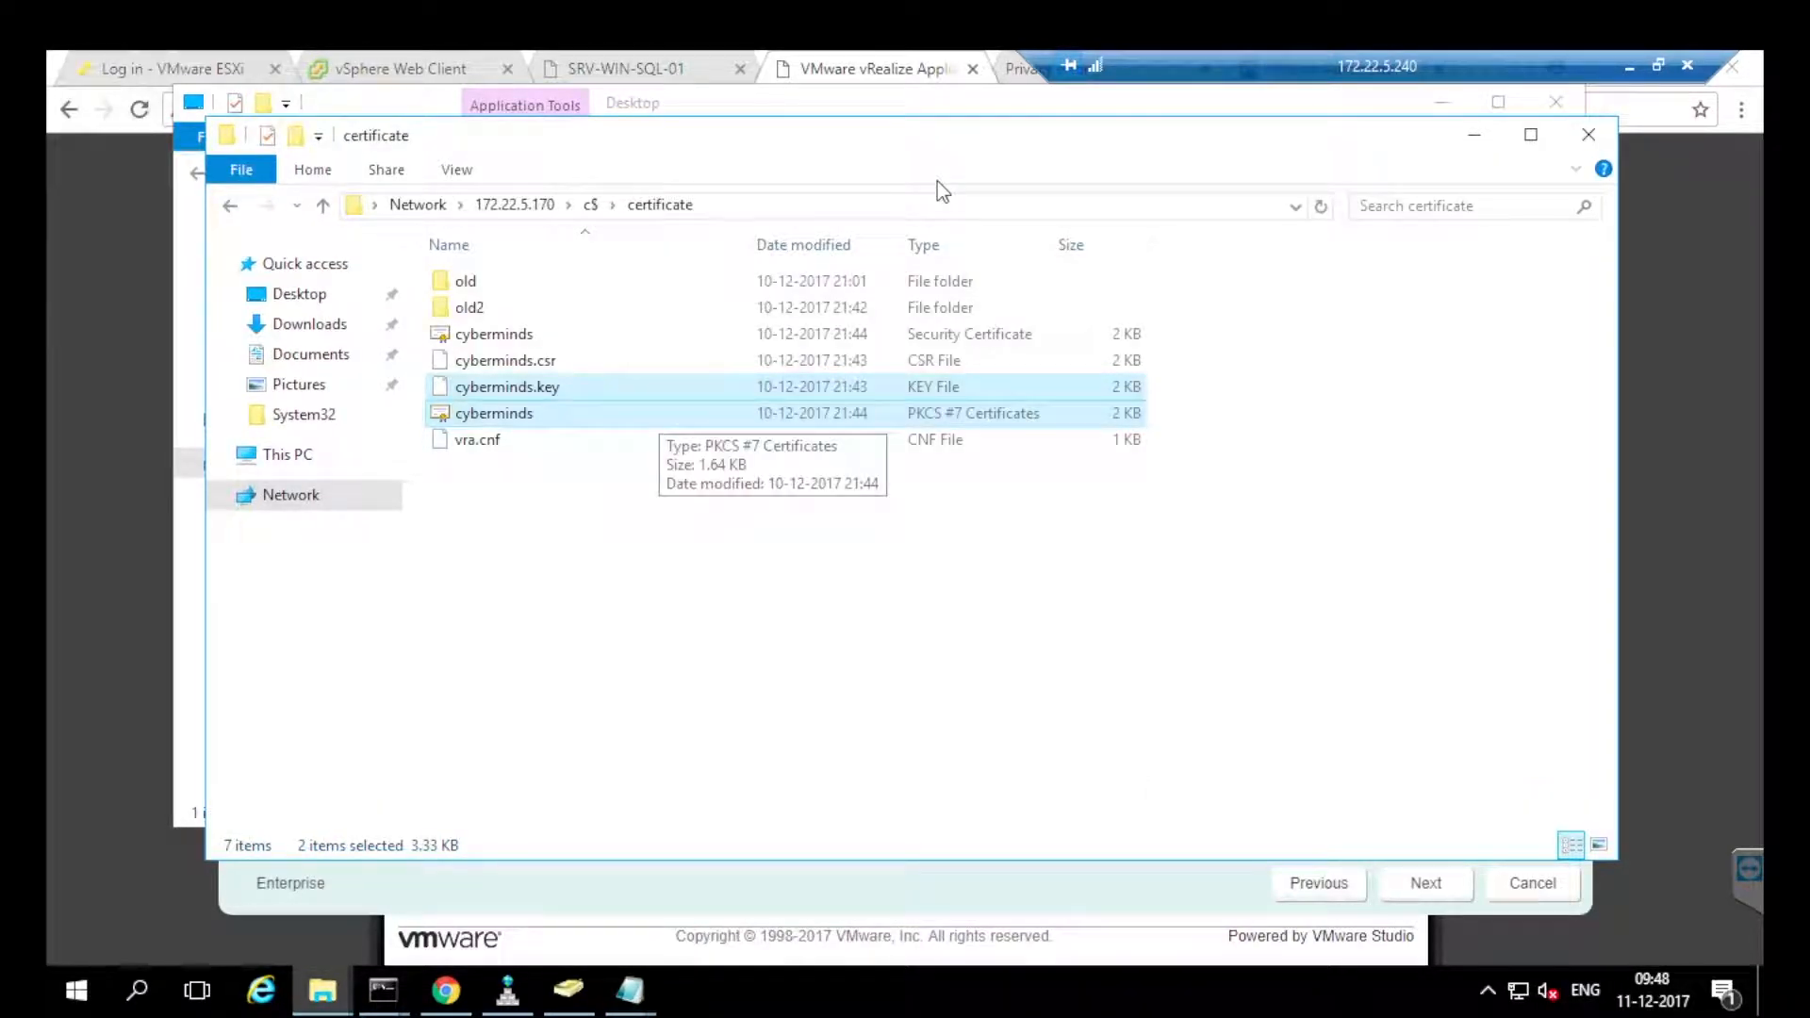
double_click(495, 335)
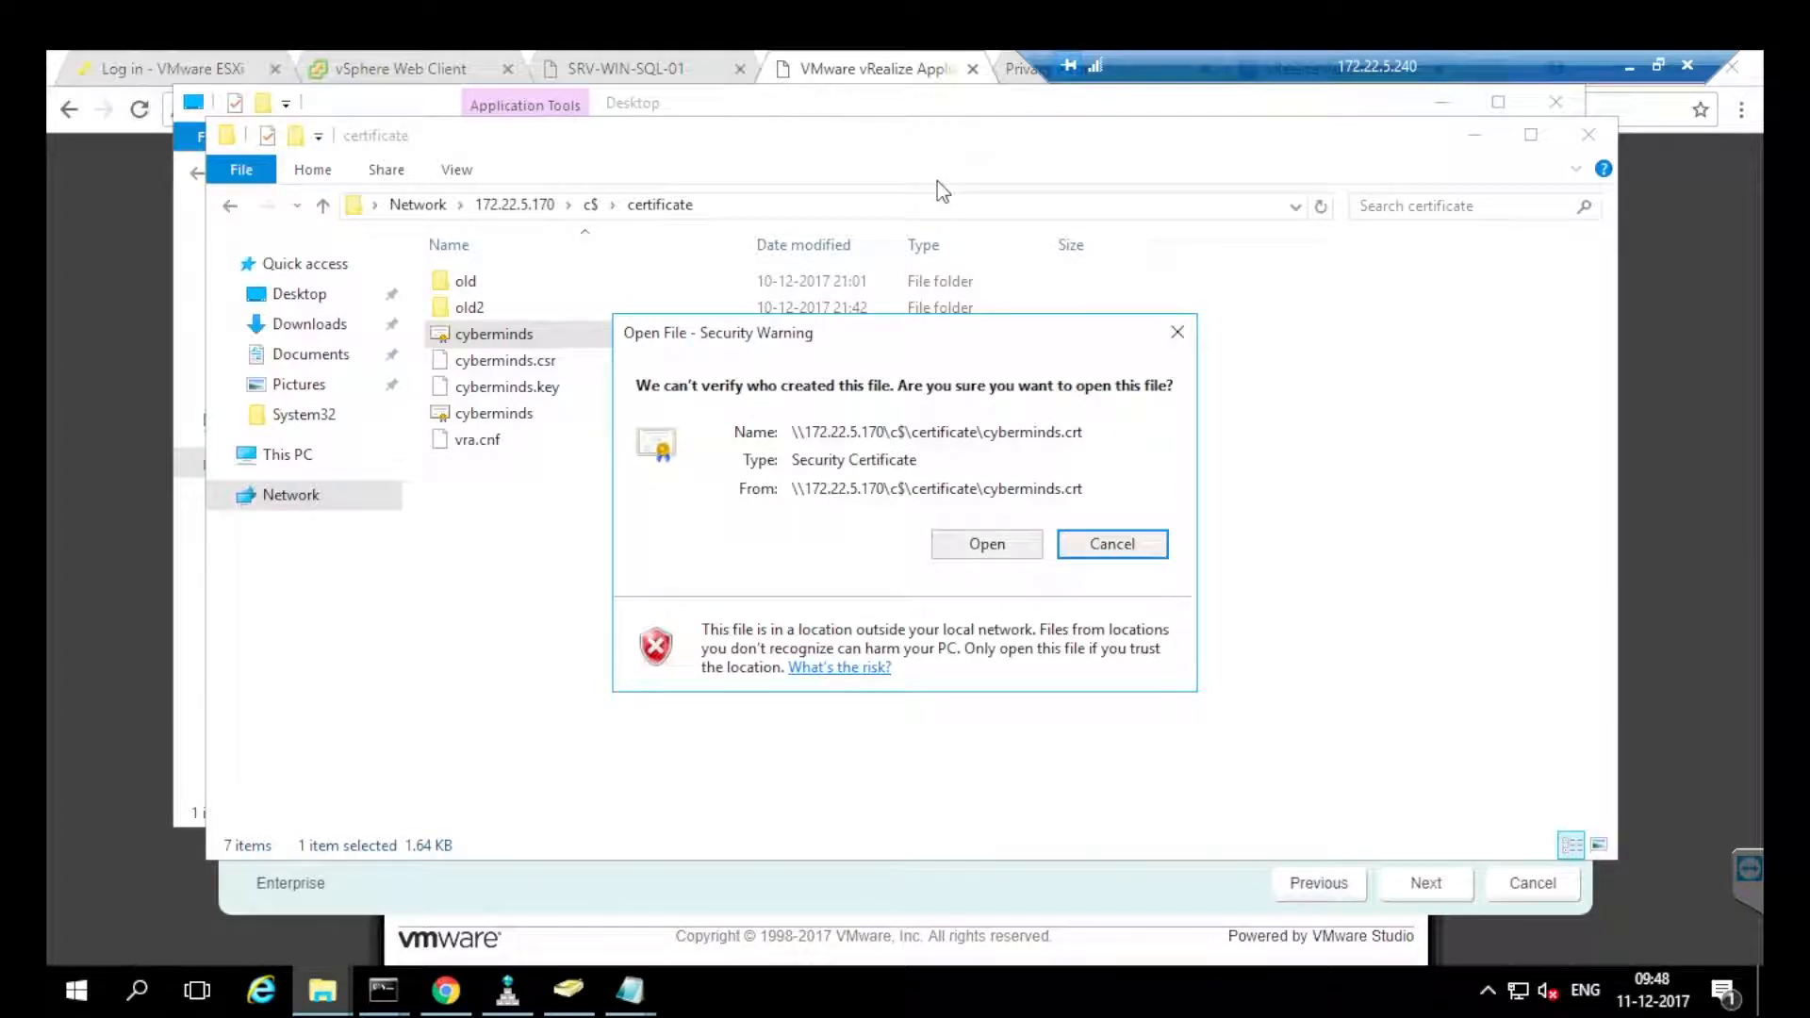
key(alt+o)
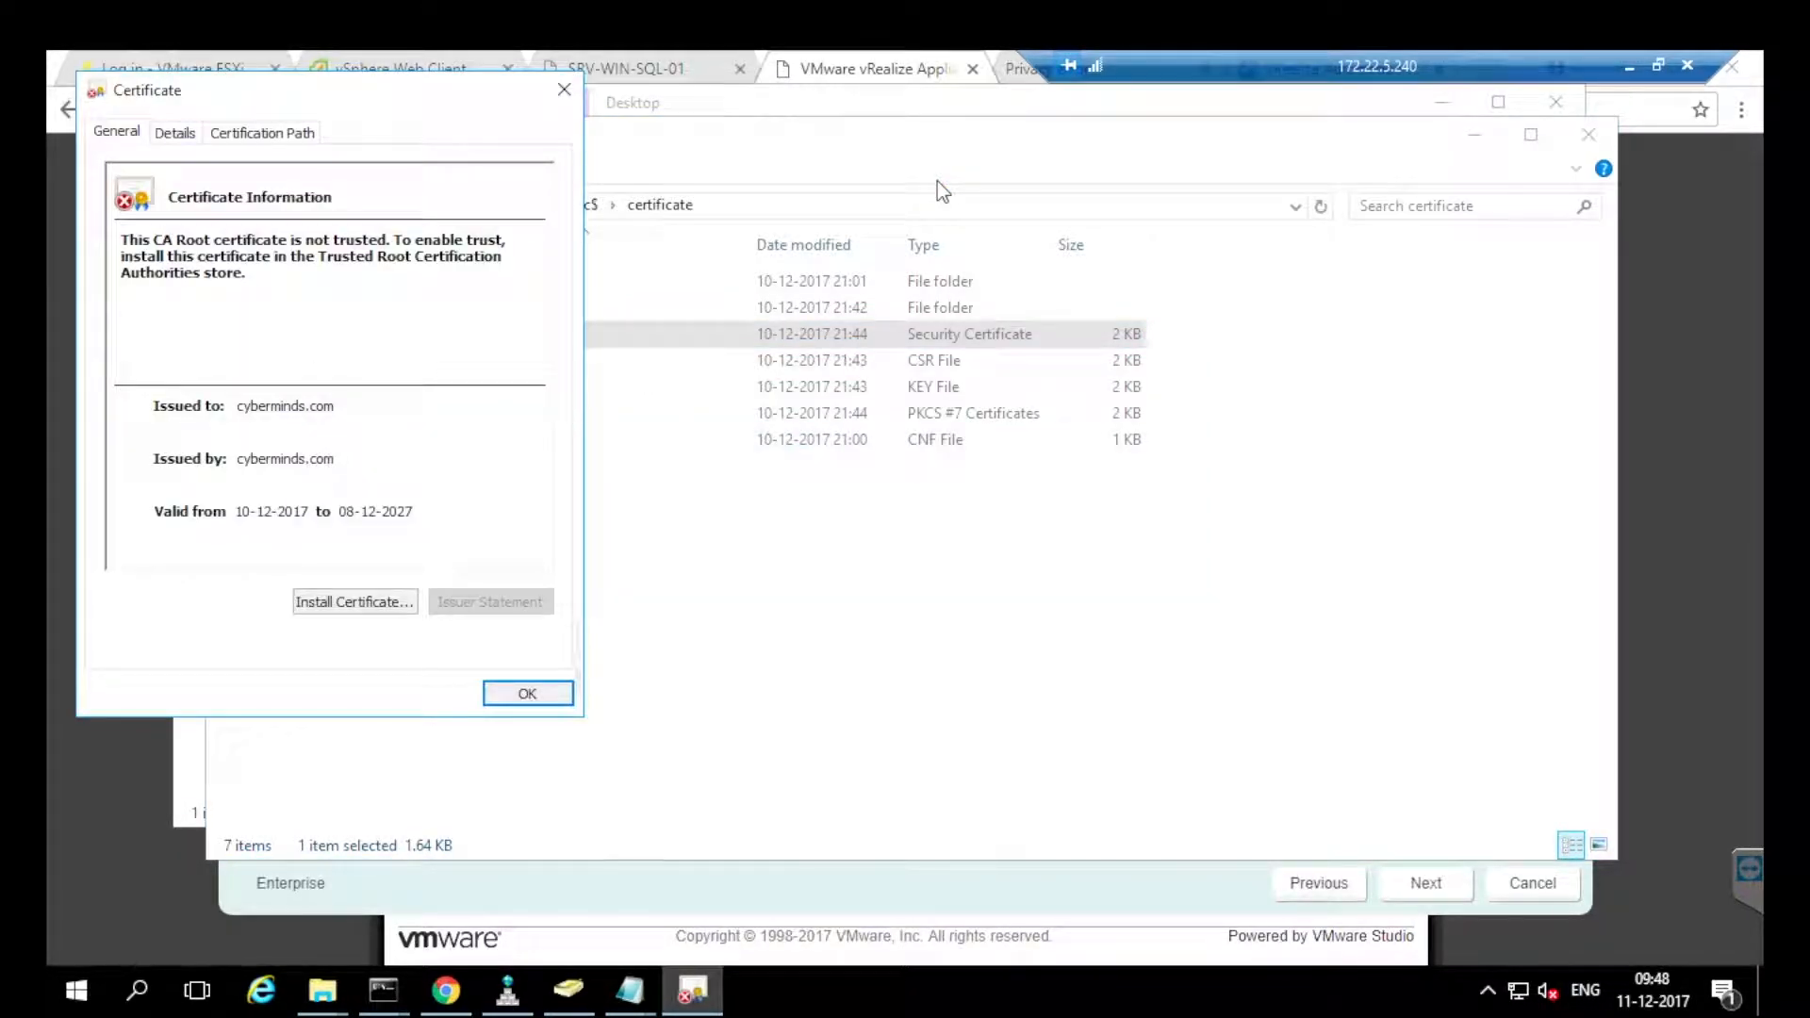
Check the certificate's Subject Alternative Name DNS entries, then close it and return to the wizard.
key(ctrl+Tab)
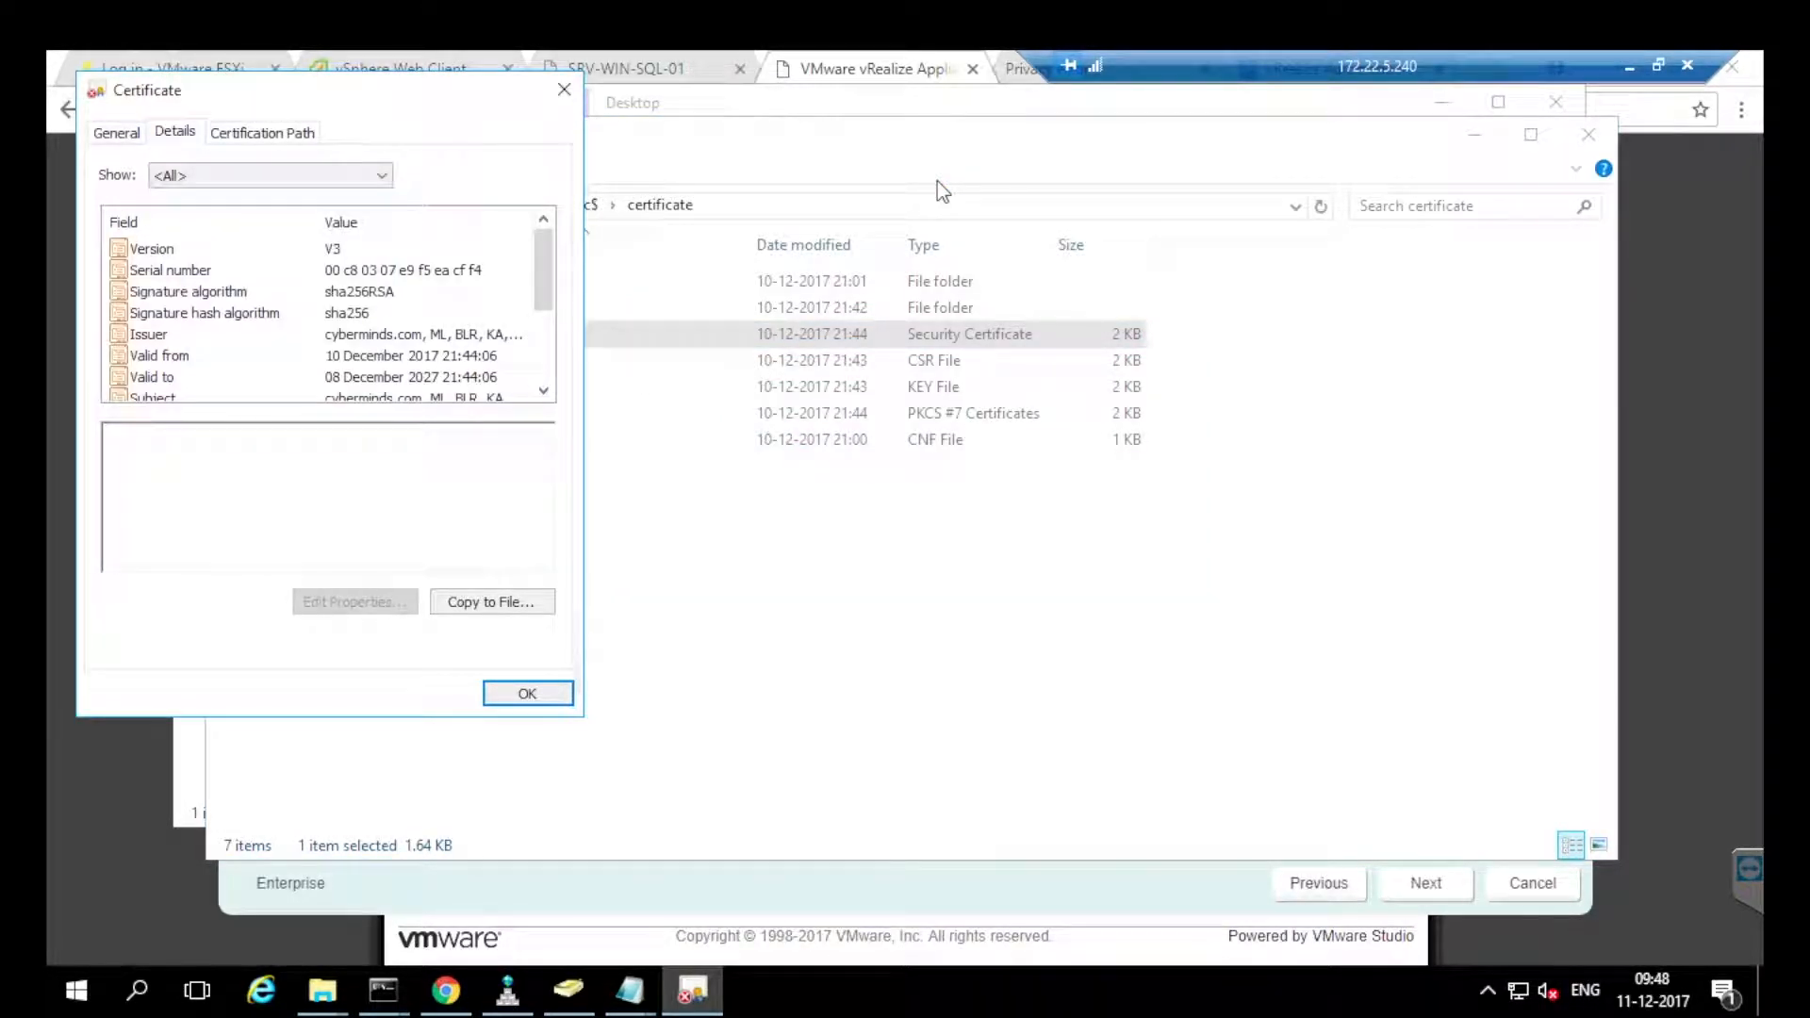
key(Down)
key(Down)
key(Down)
key(Down)
key(Down)
key(Down)
key(Down)
key(Down)
key(Down)
key(Down)
key(Down)
key(Down)
key(Up)
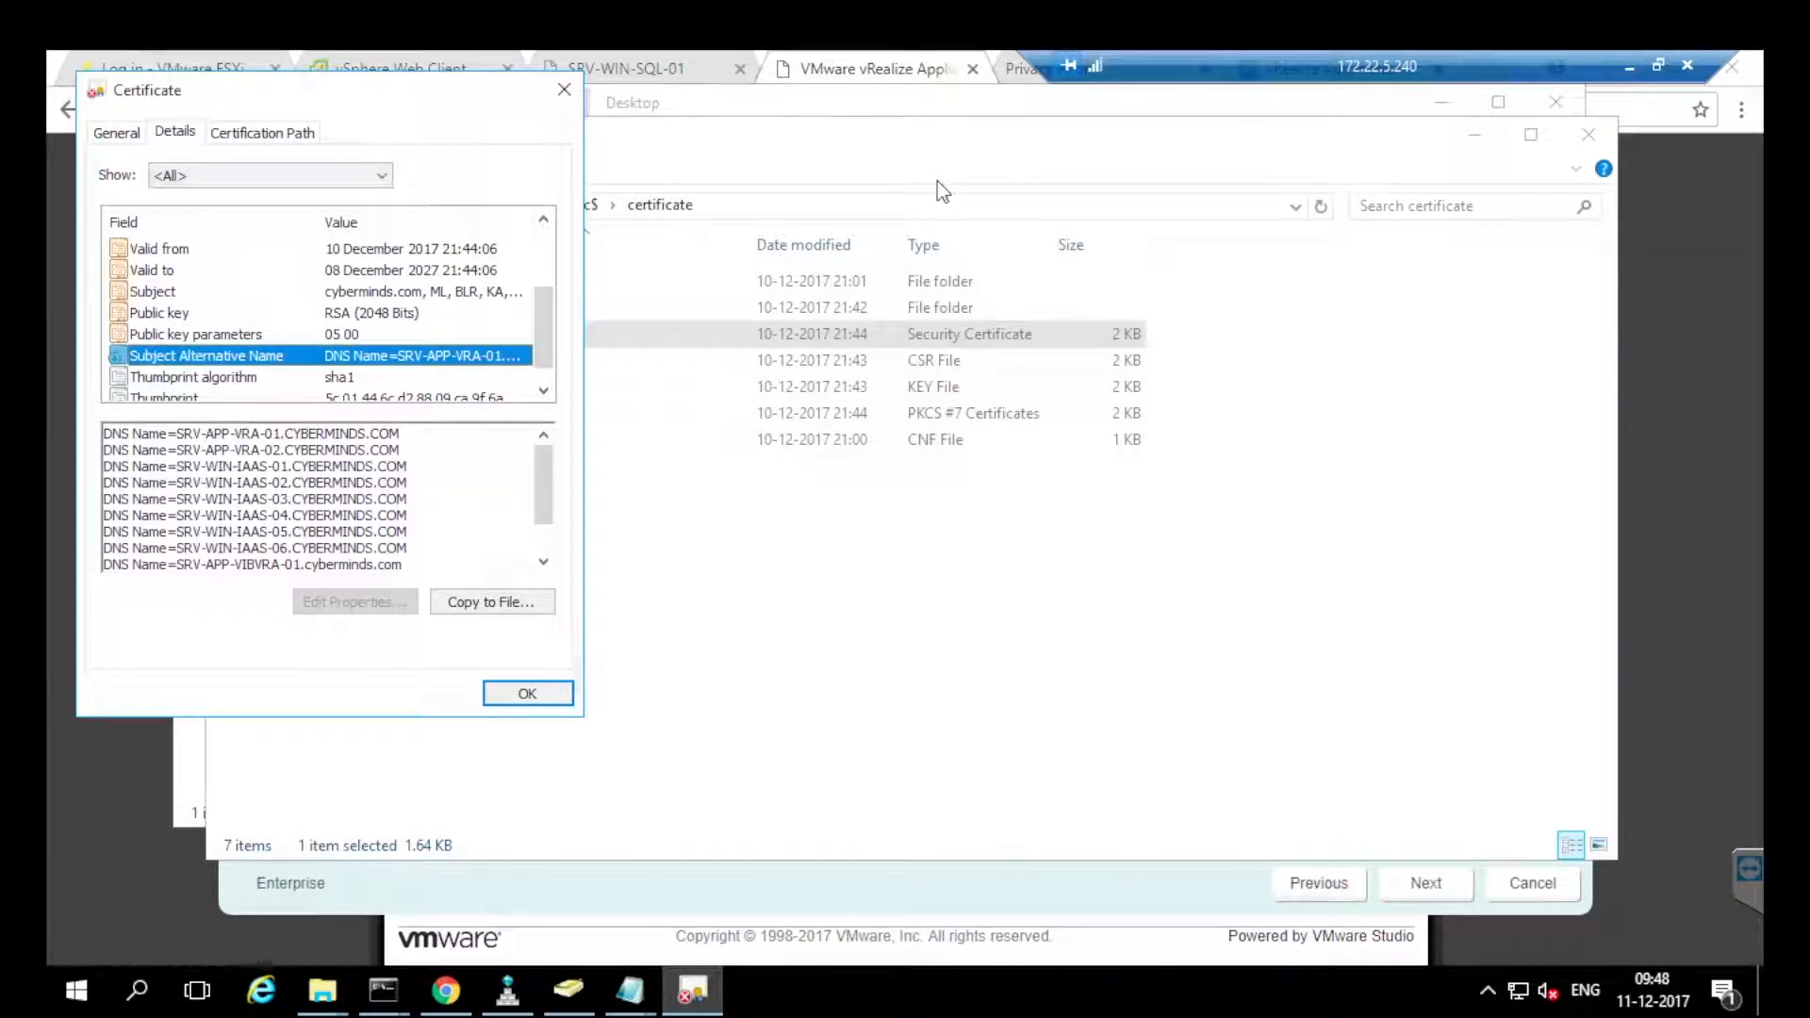
drag(184, 434, 371, 434)
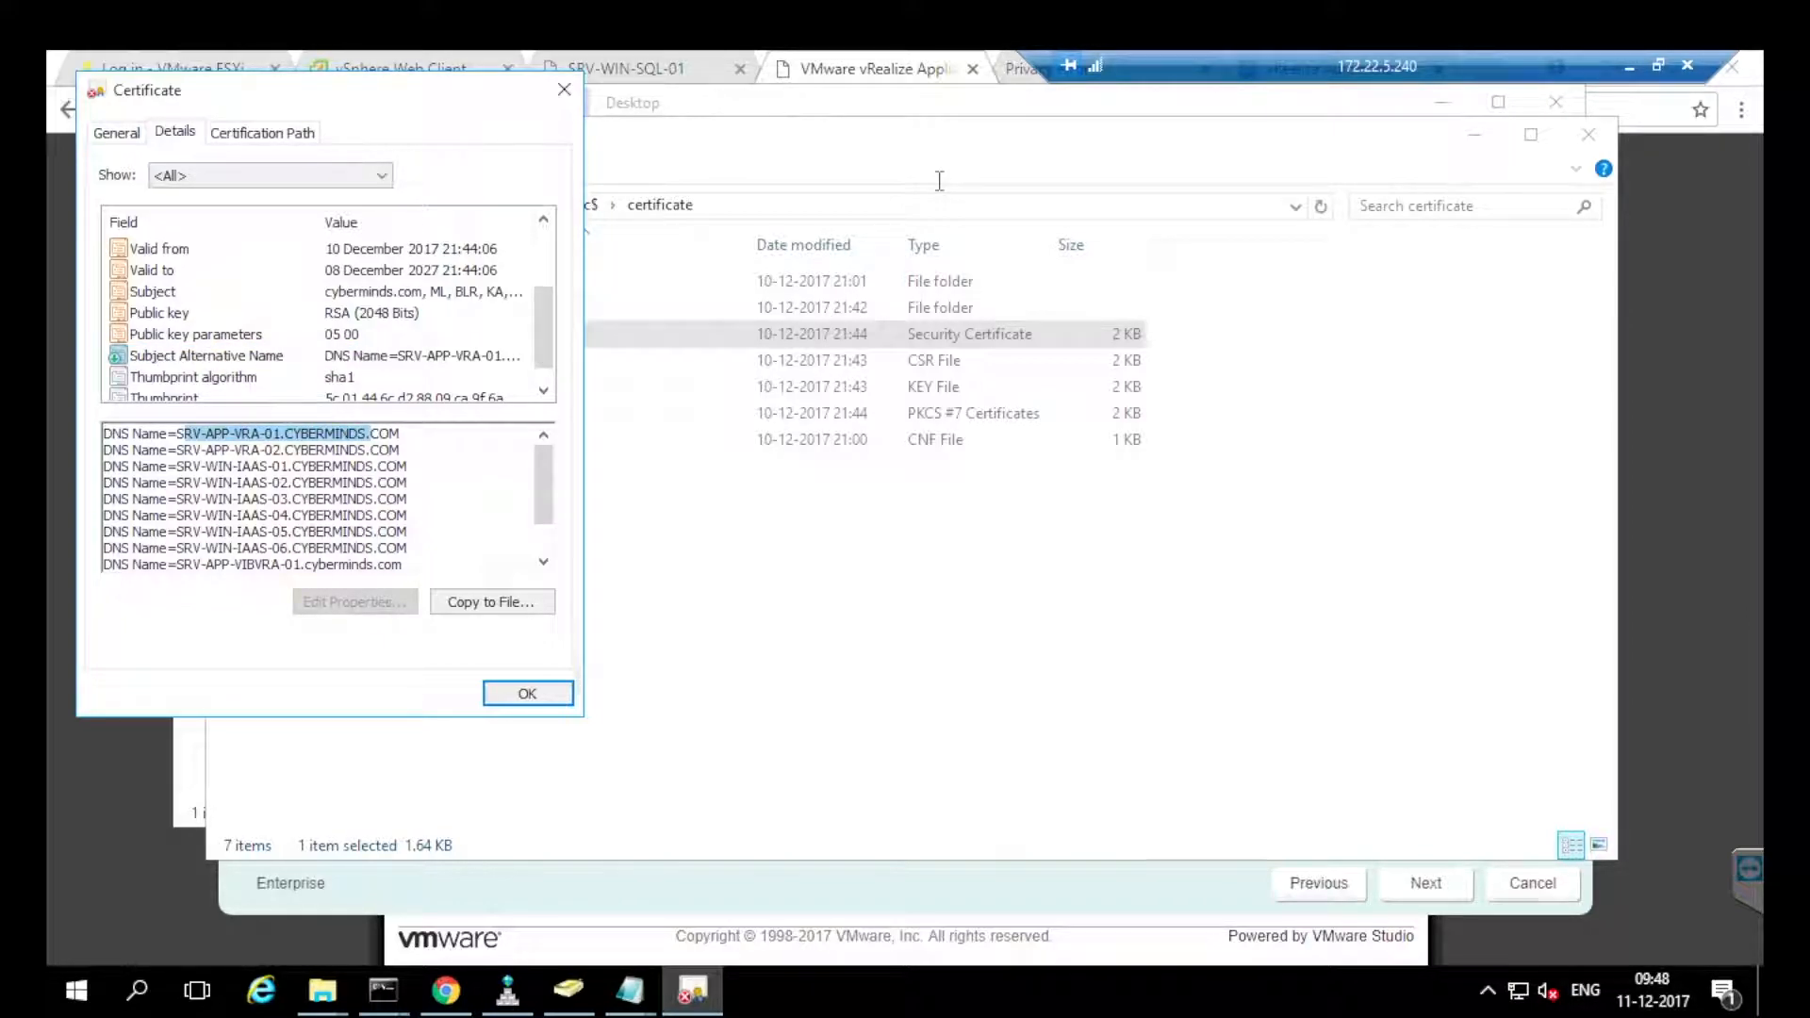
click(273, 450)
mouse_move(281, 466)
mouse_down()
mouse_move(407, 499)
mouse_move(334, 548)
mouse_up()
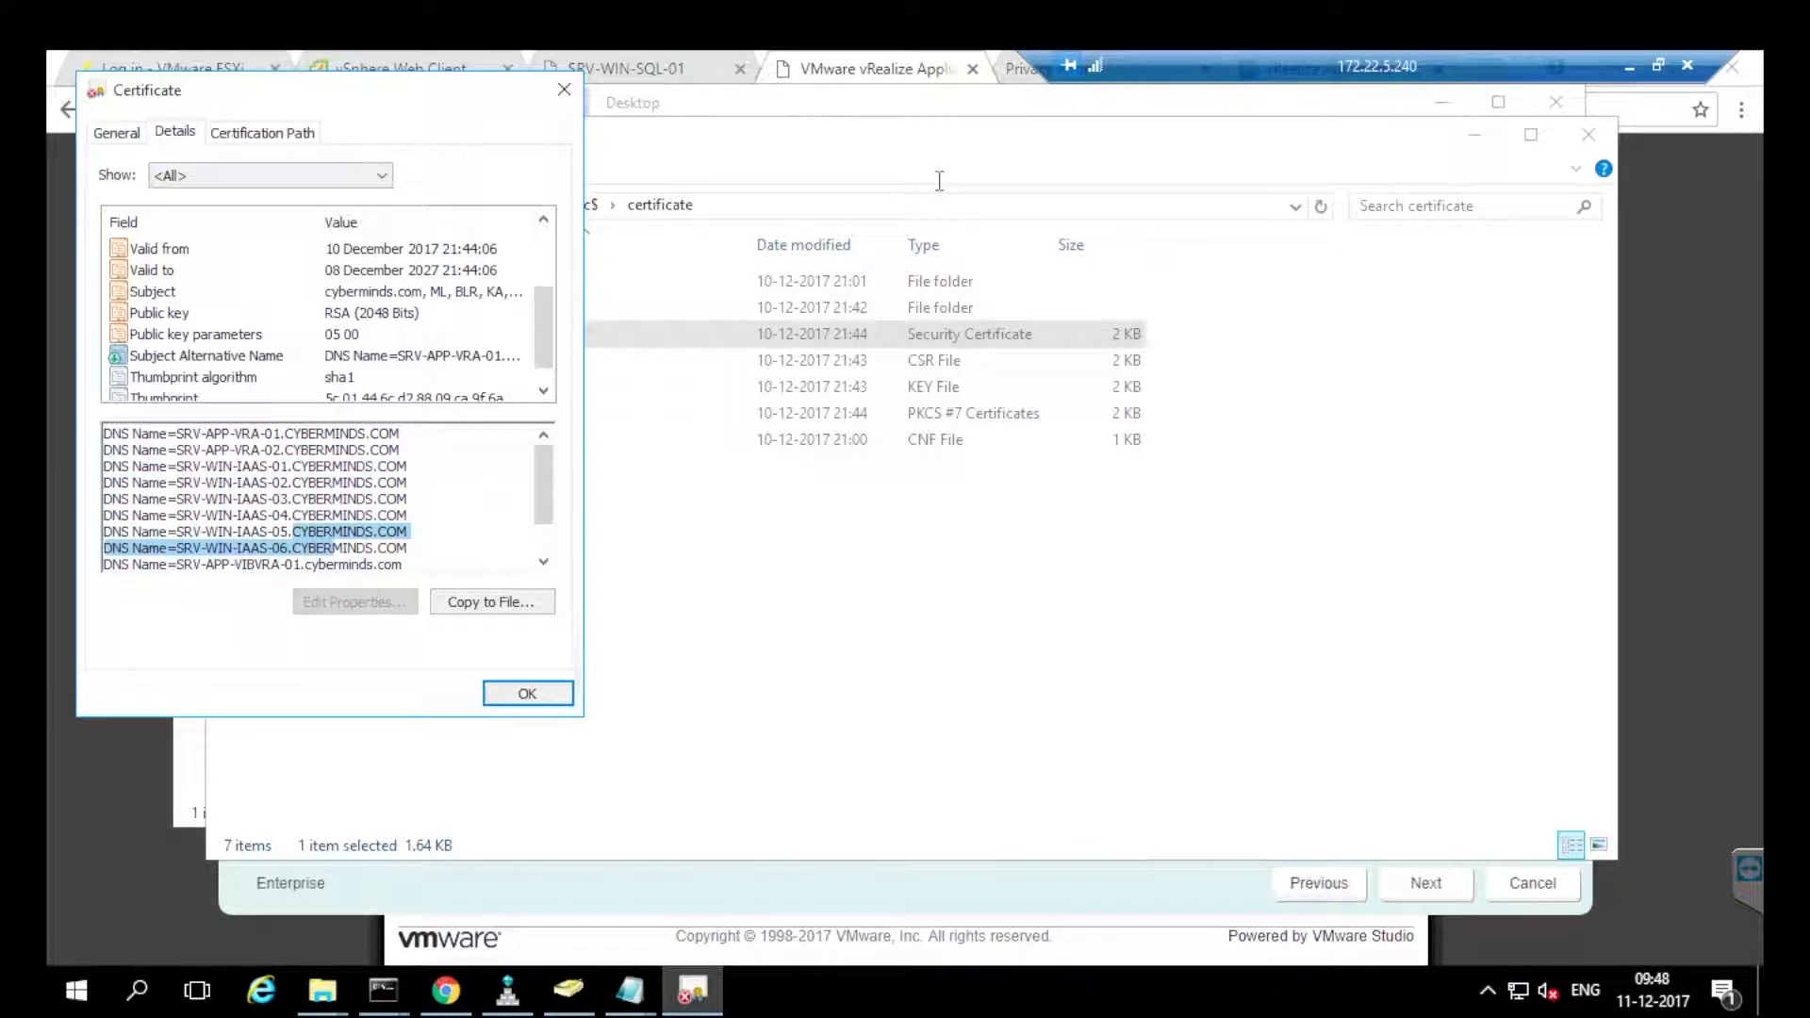
scroll(216, 515, down, 1)
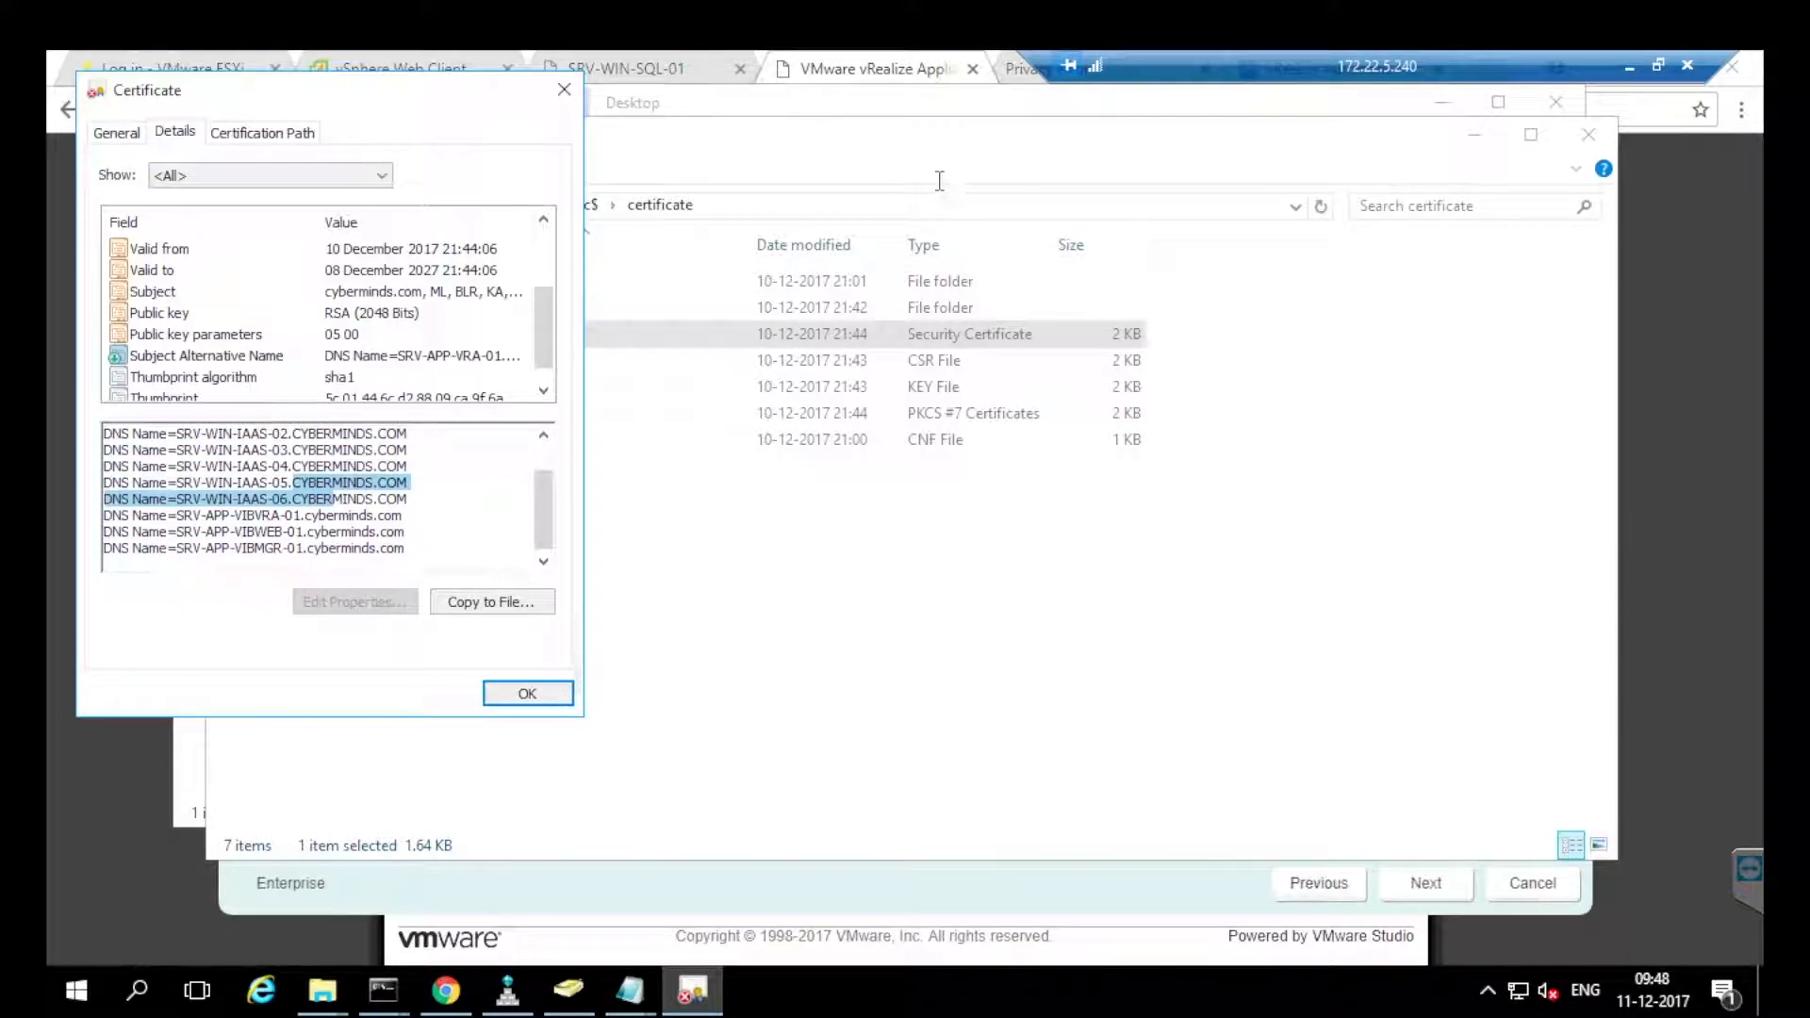
drag(218, 516, 144, 499)
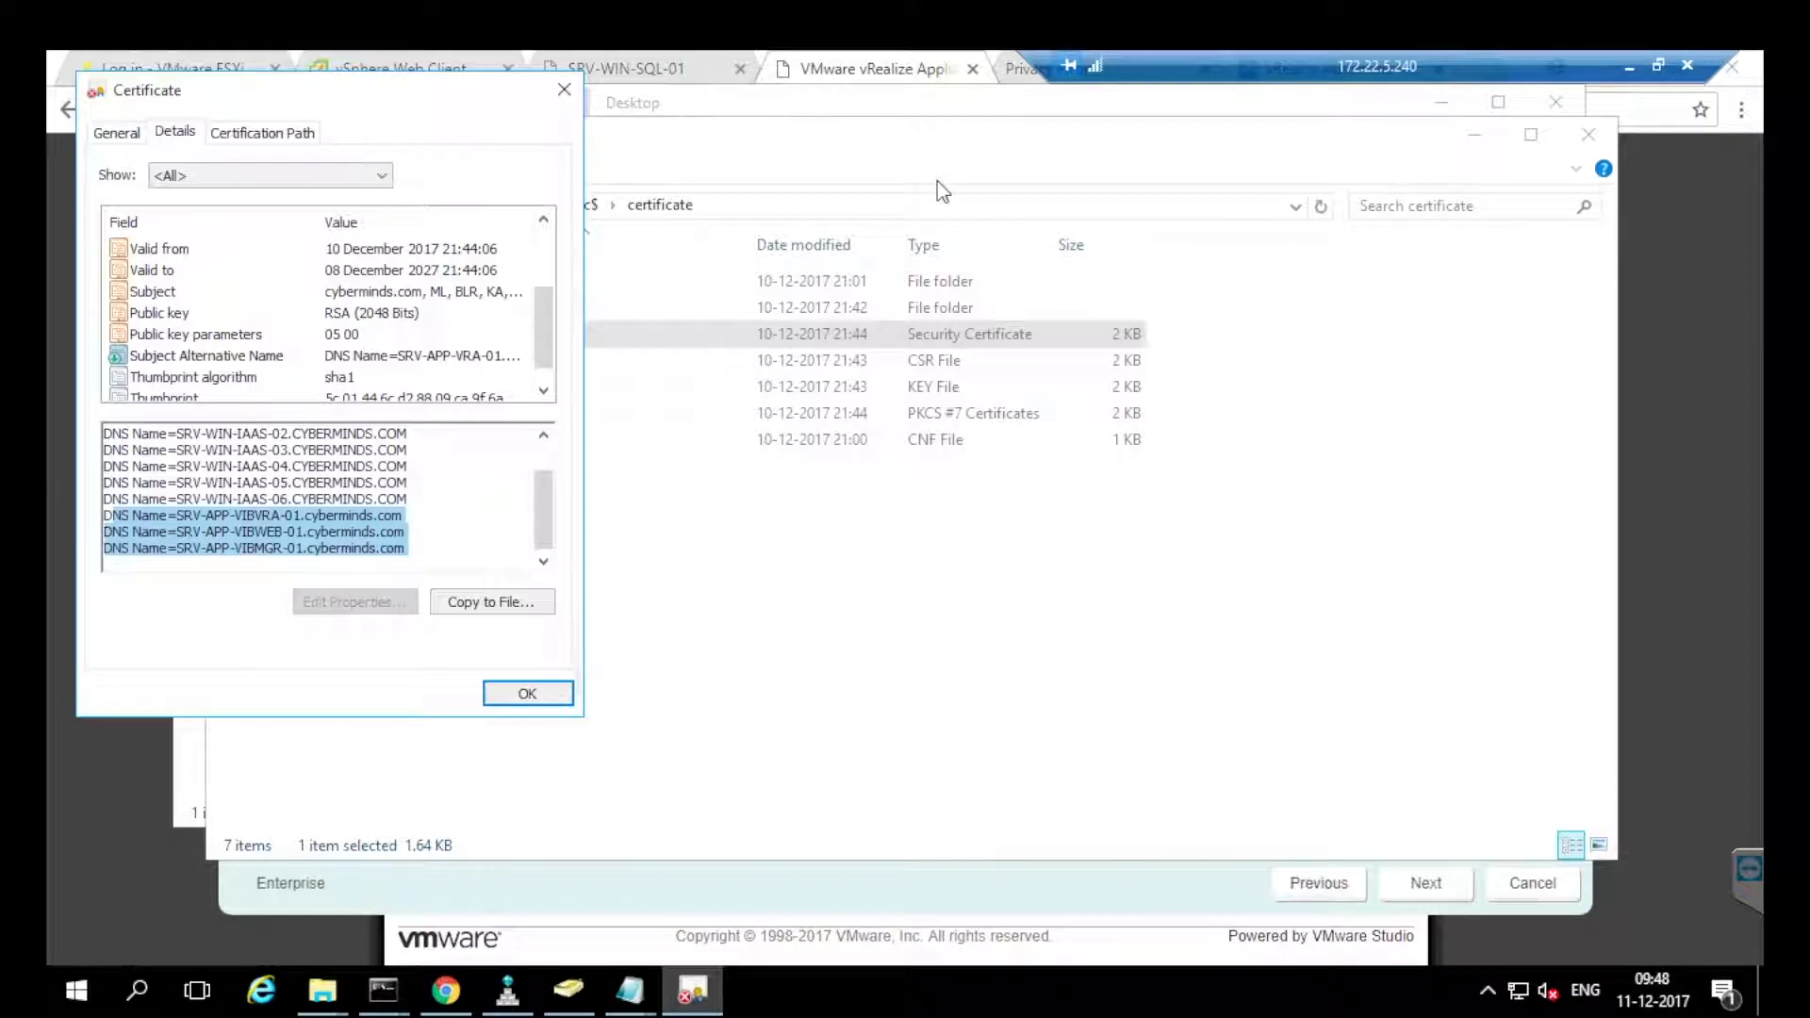
key(Escape)
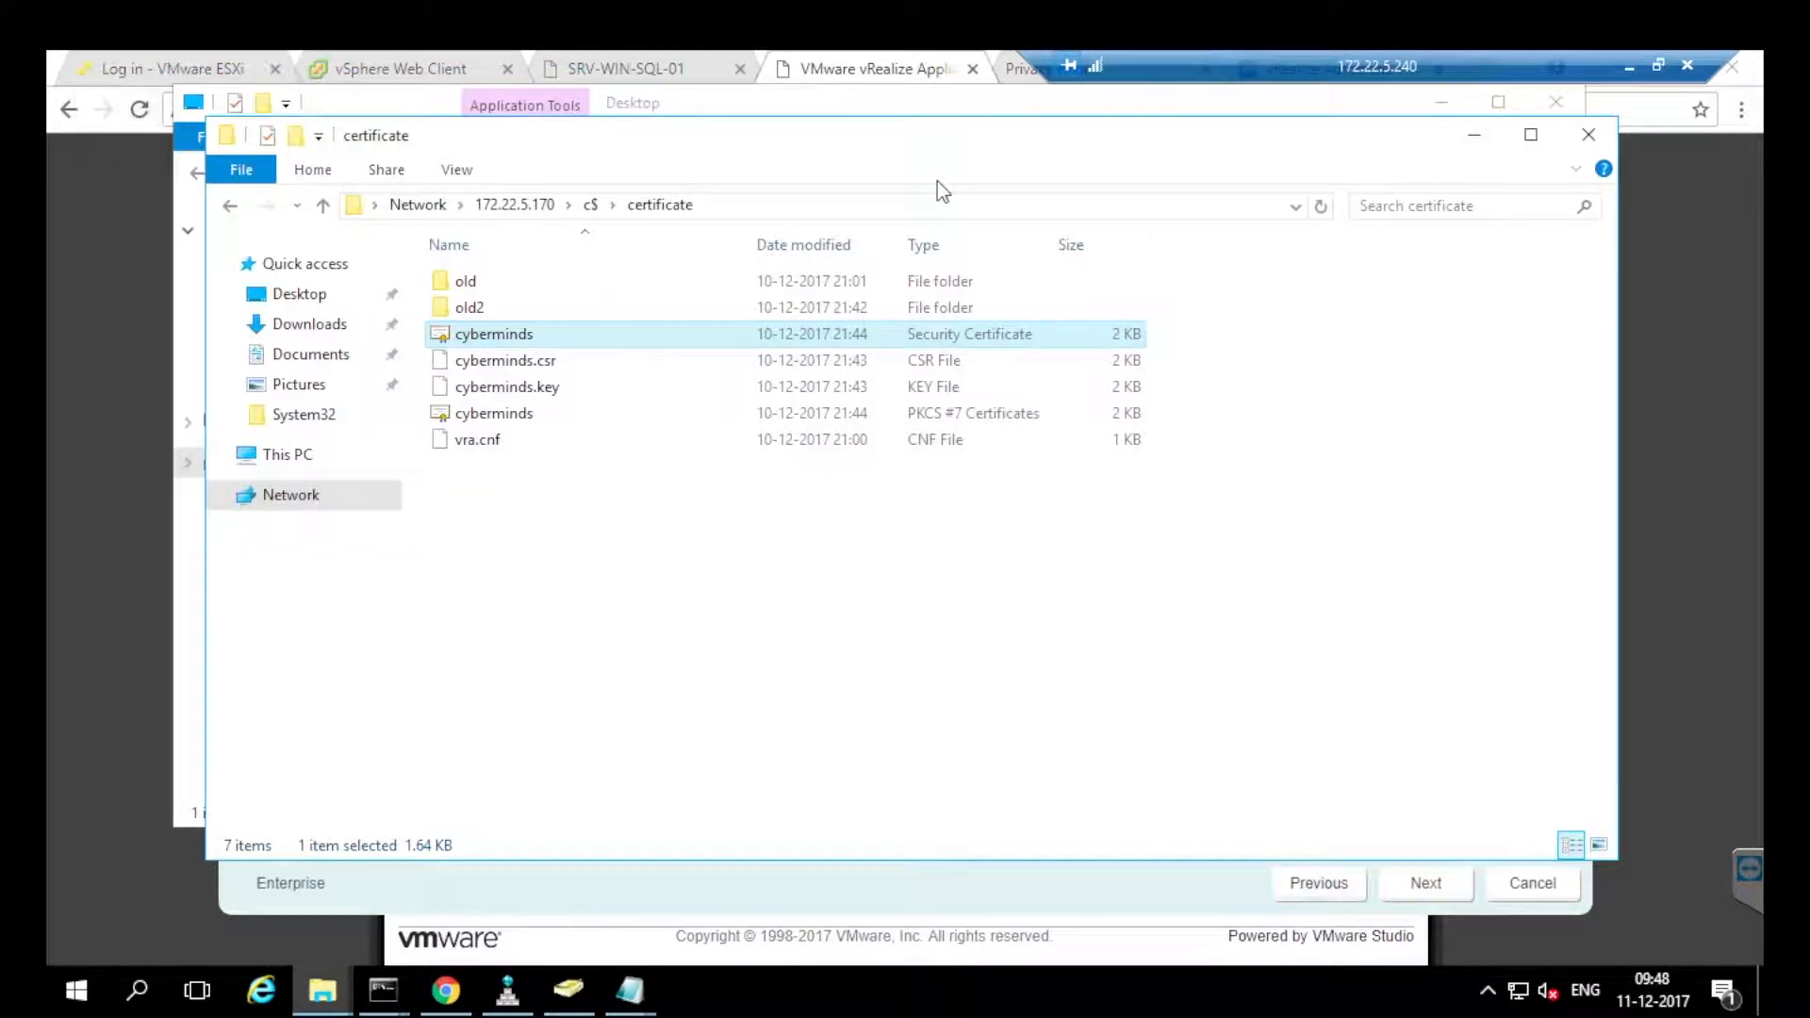
key(alt+Tab)
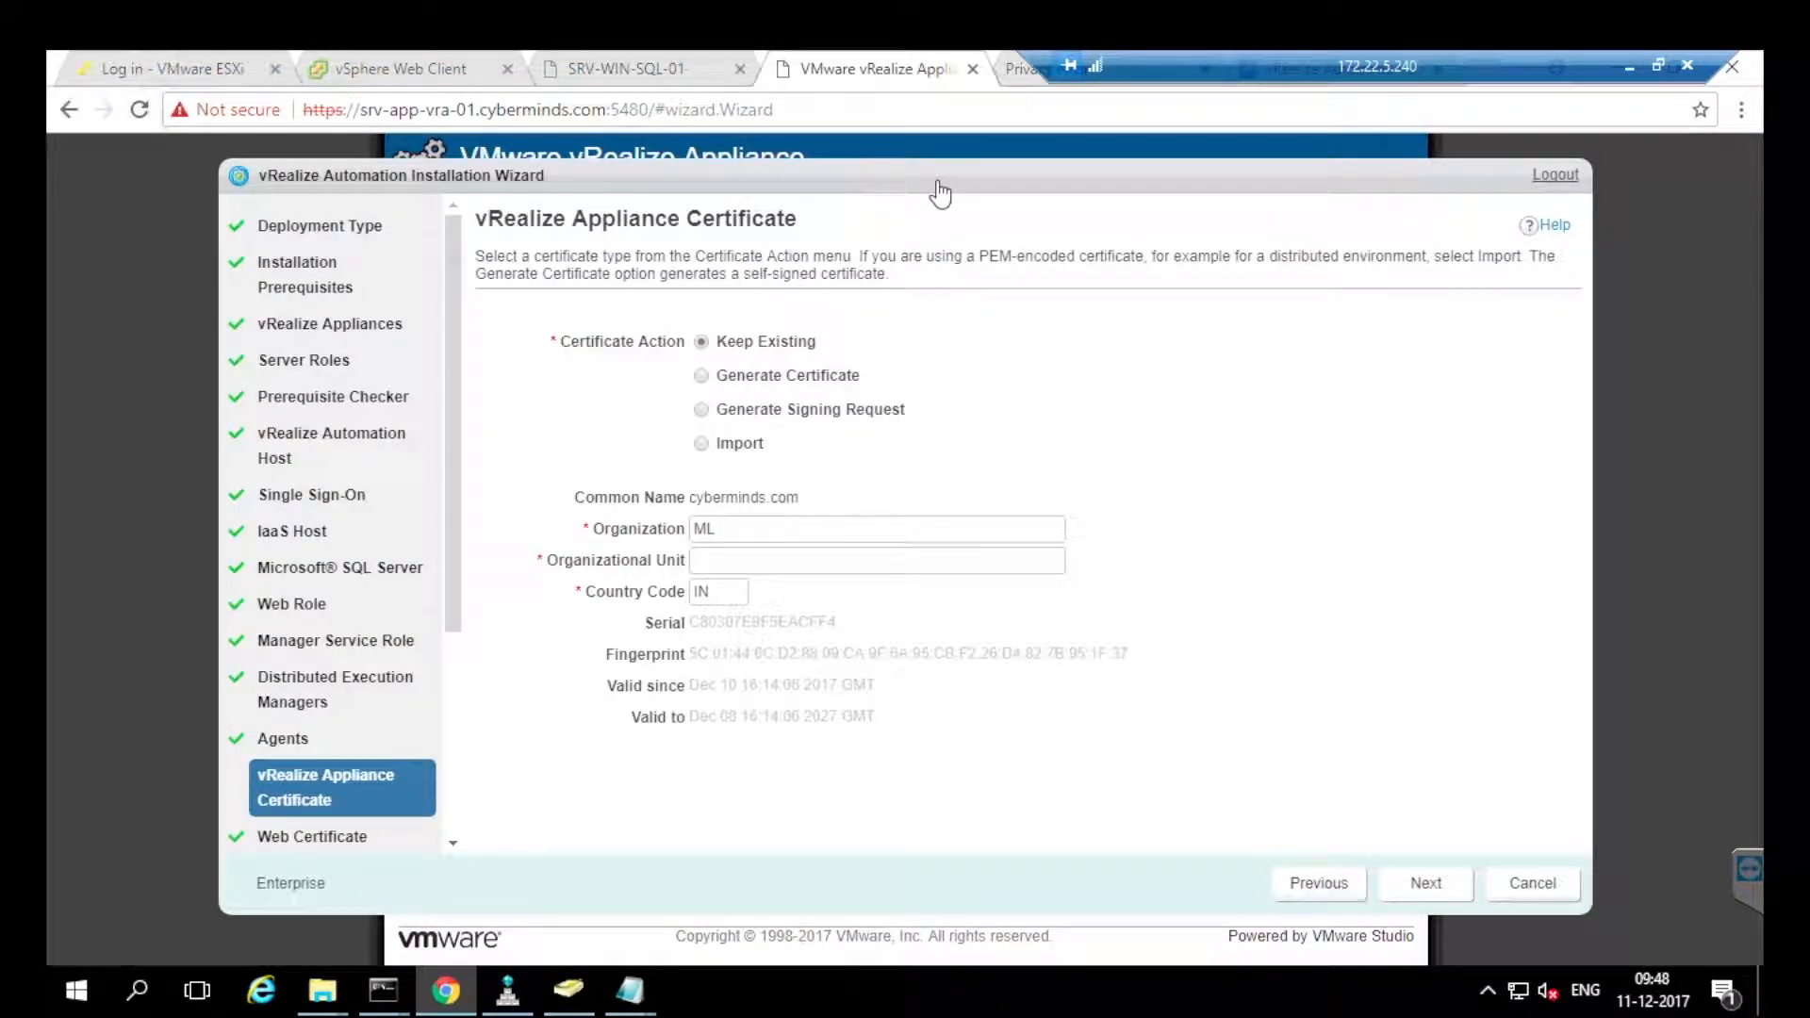
Choose Import for the appliance certificate and paste the cyberminds.key RSA private key.
click(1425, 883)
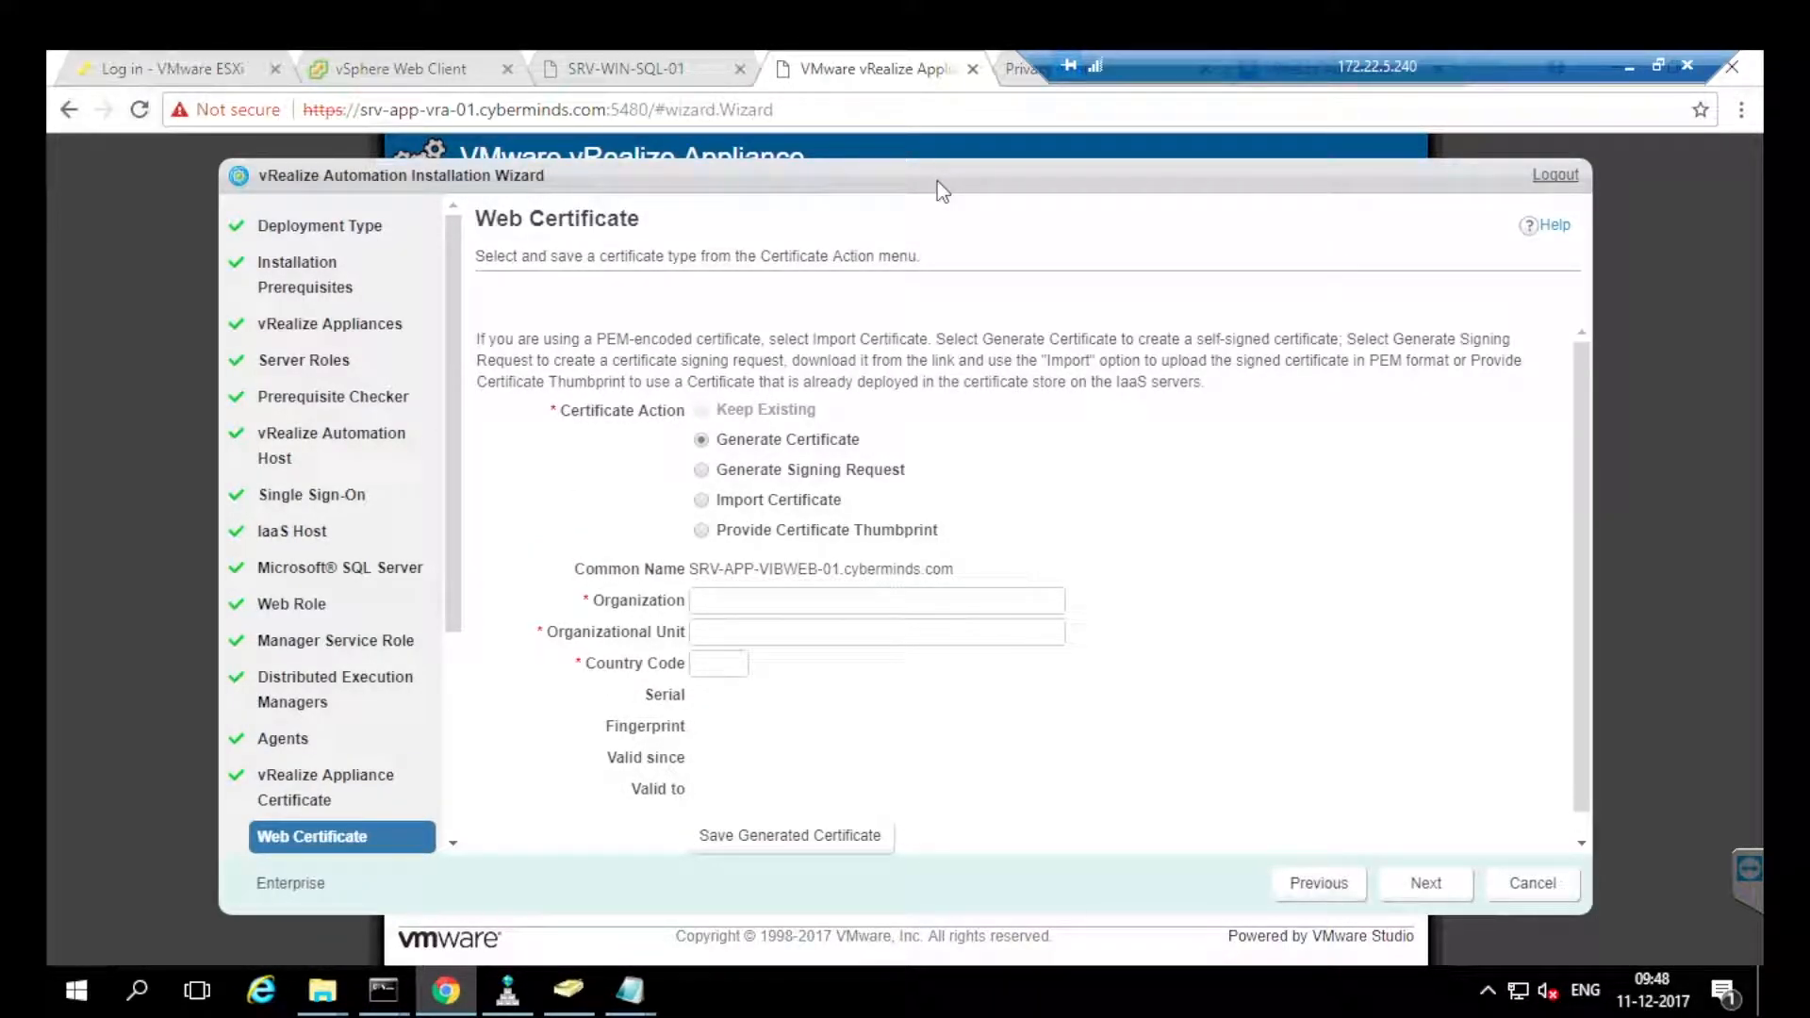
click(1319, 884)
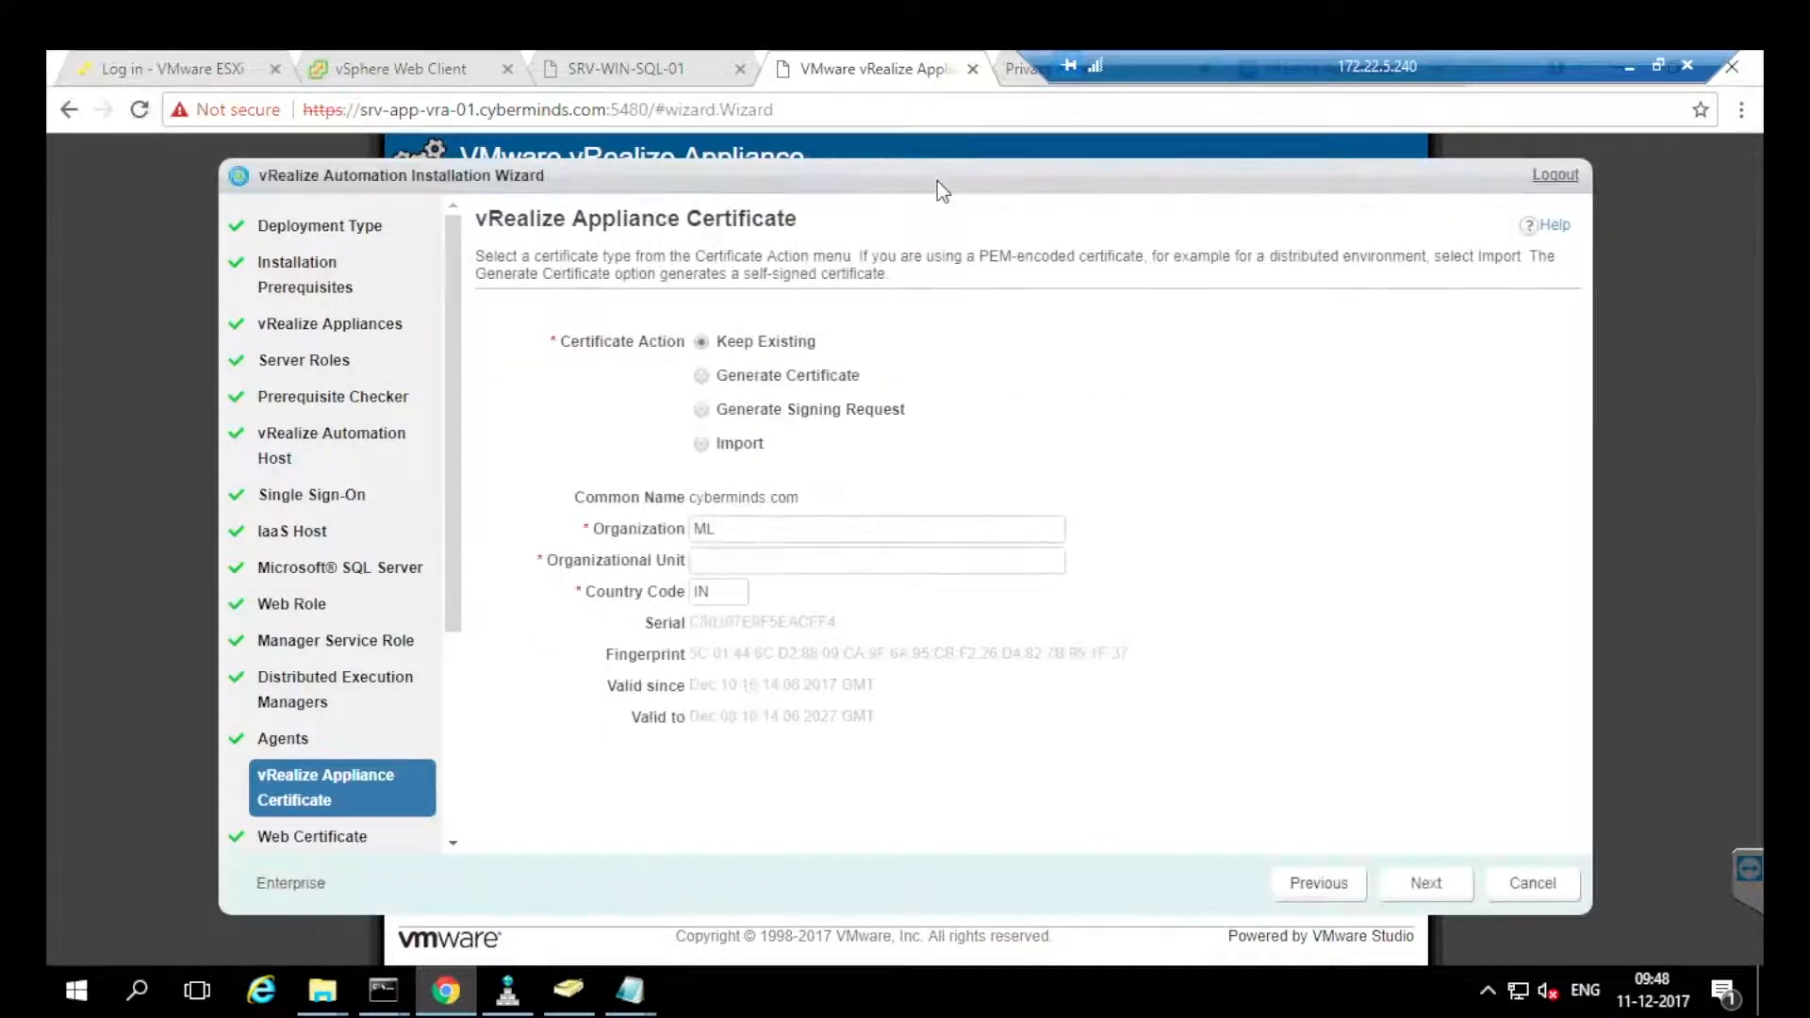
click(701, 443)
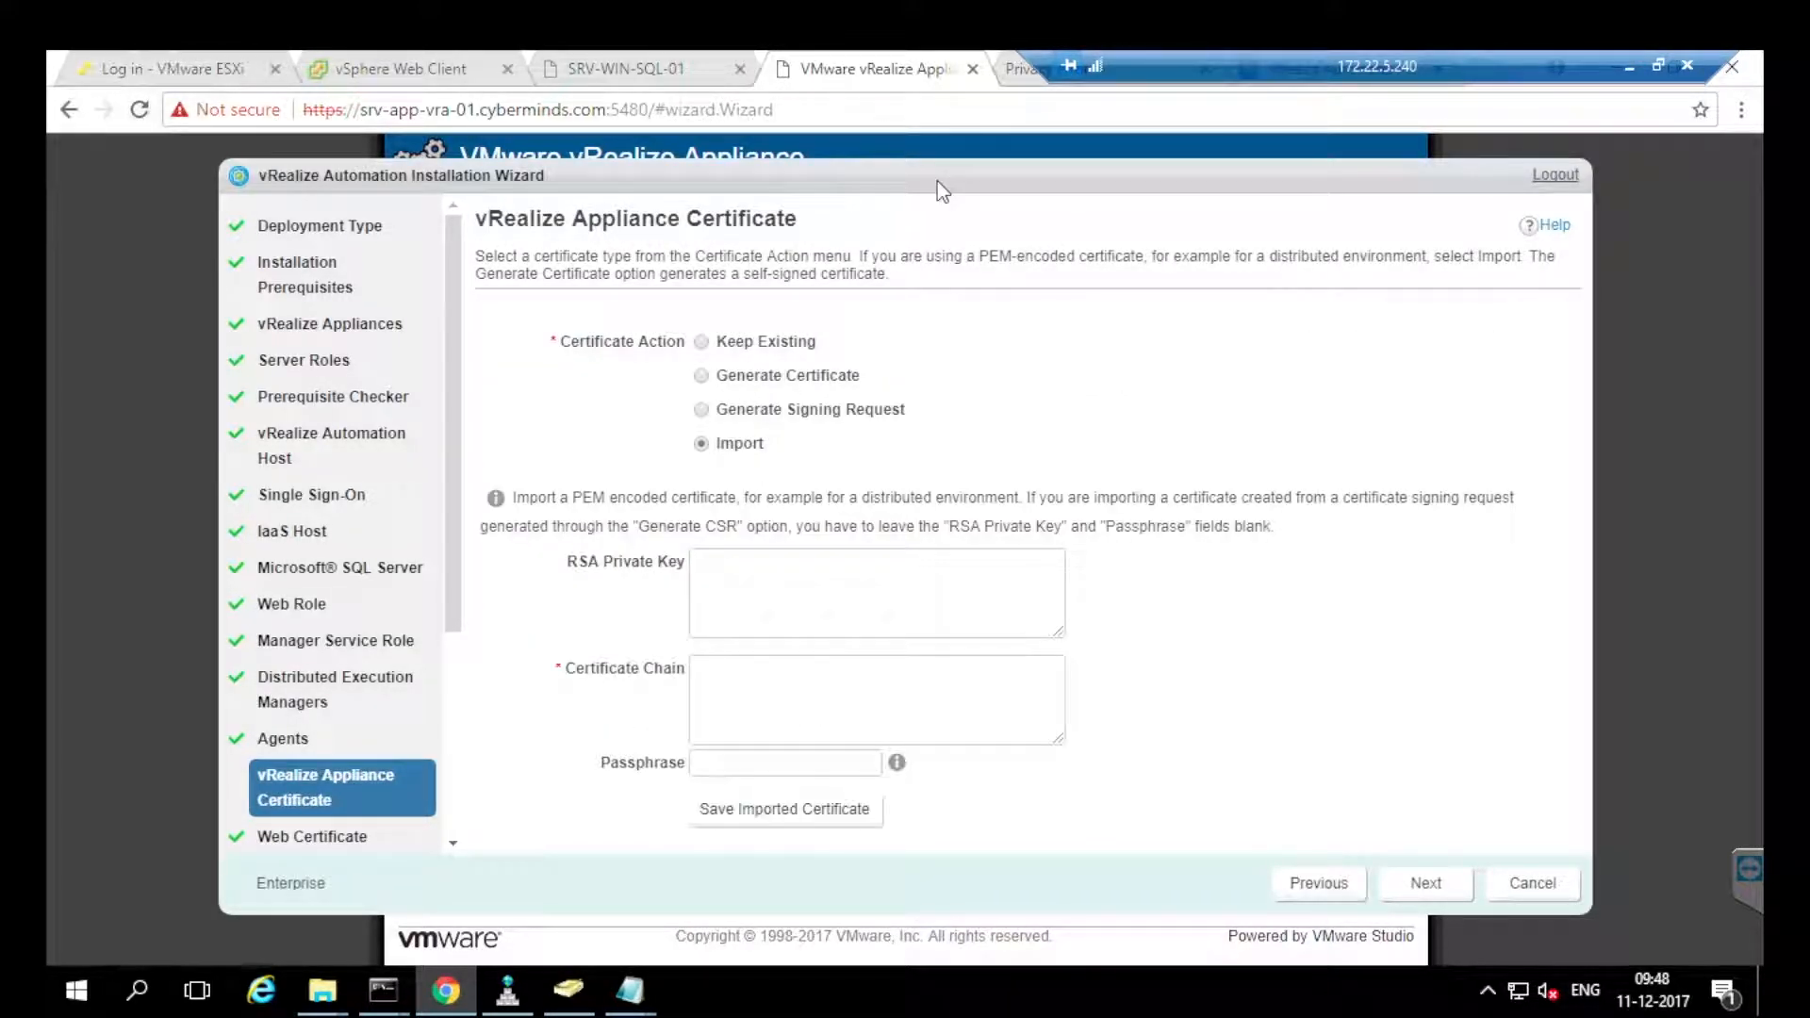
mouse_move(630, 990)
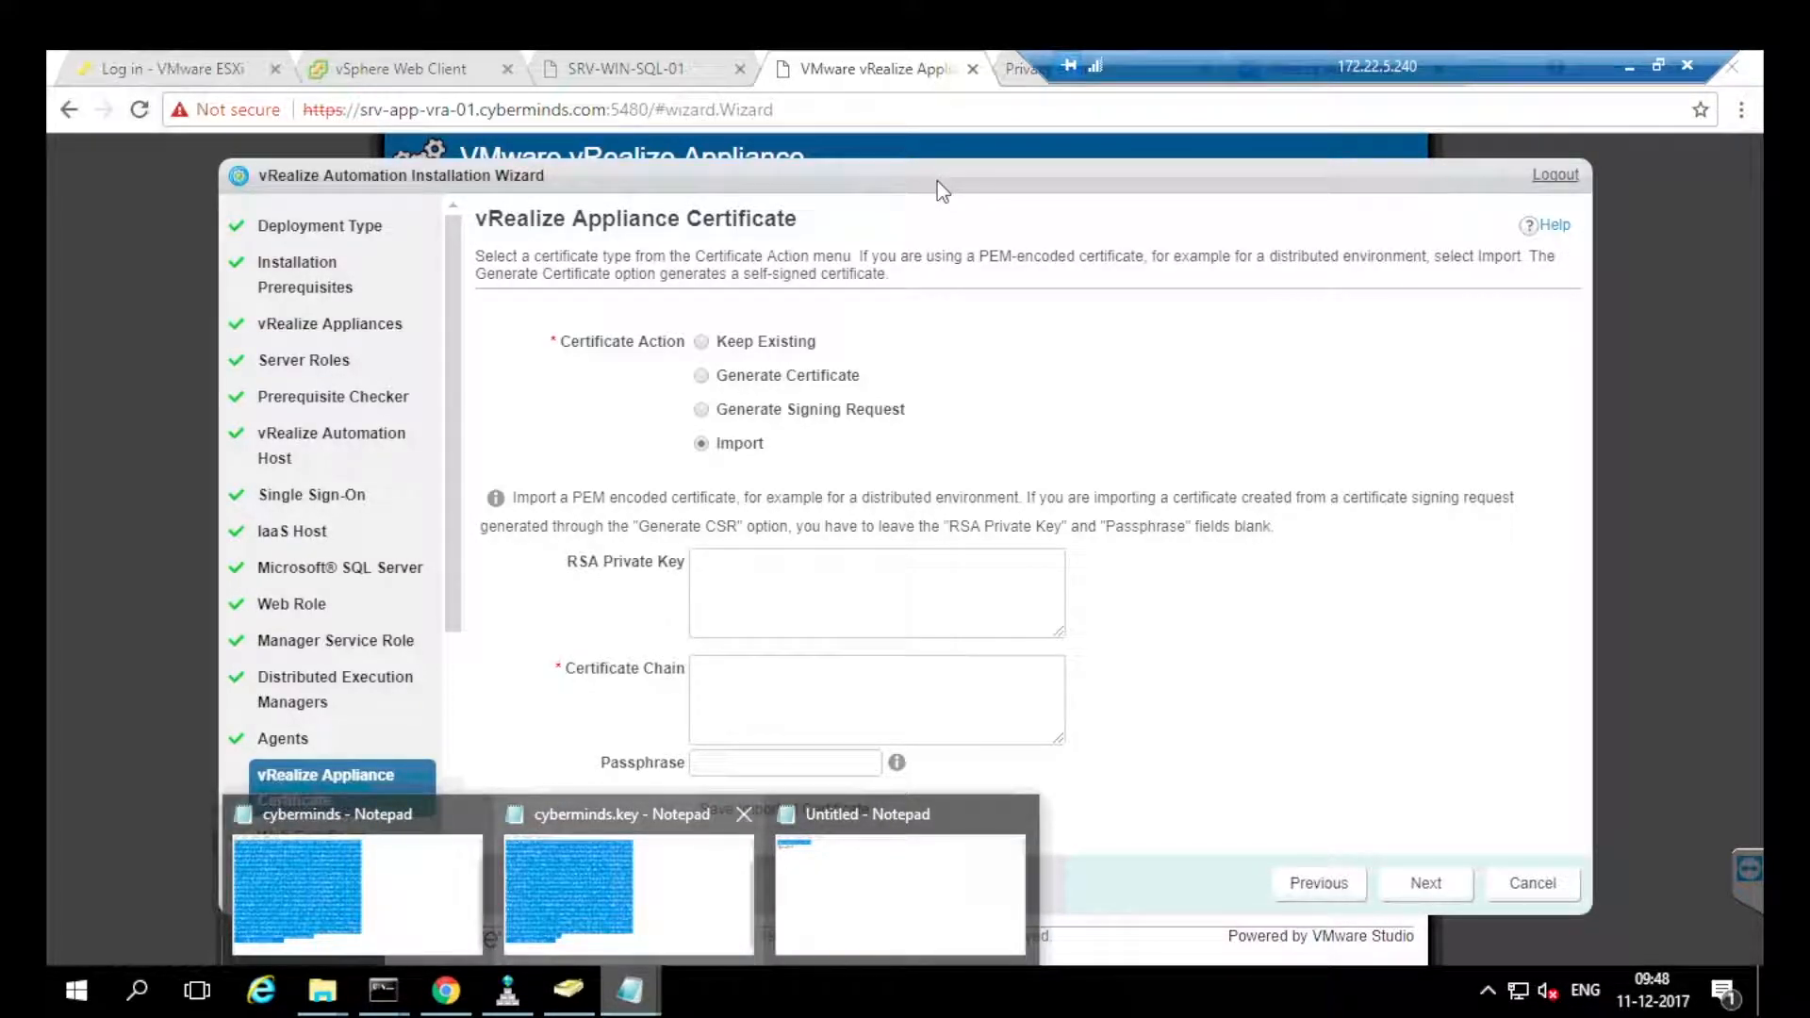
click(628, 886)
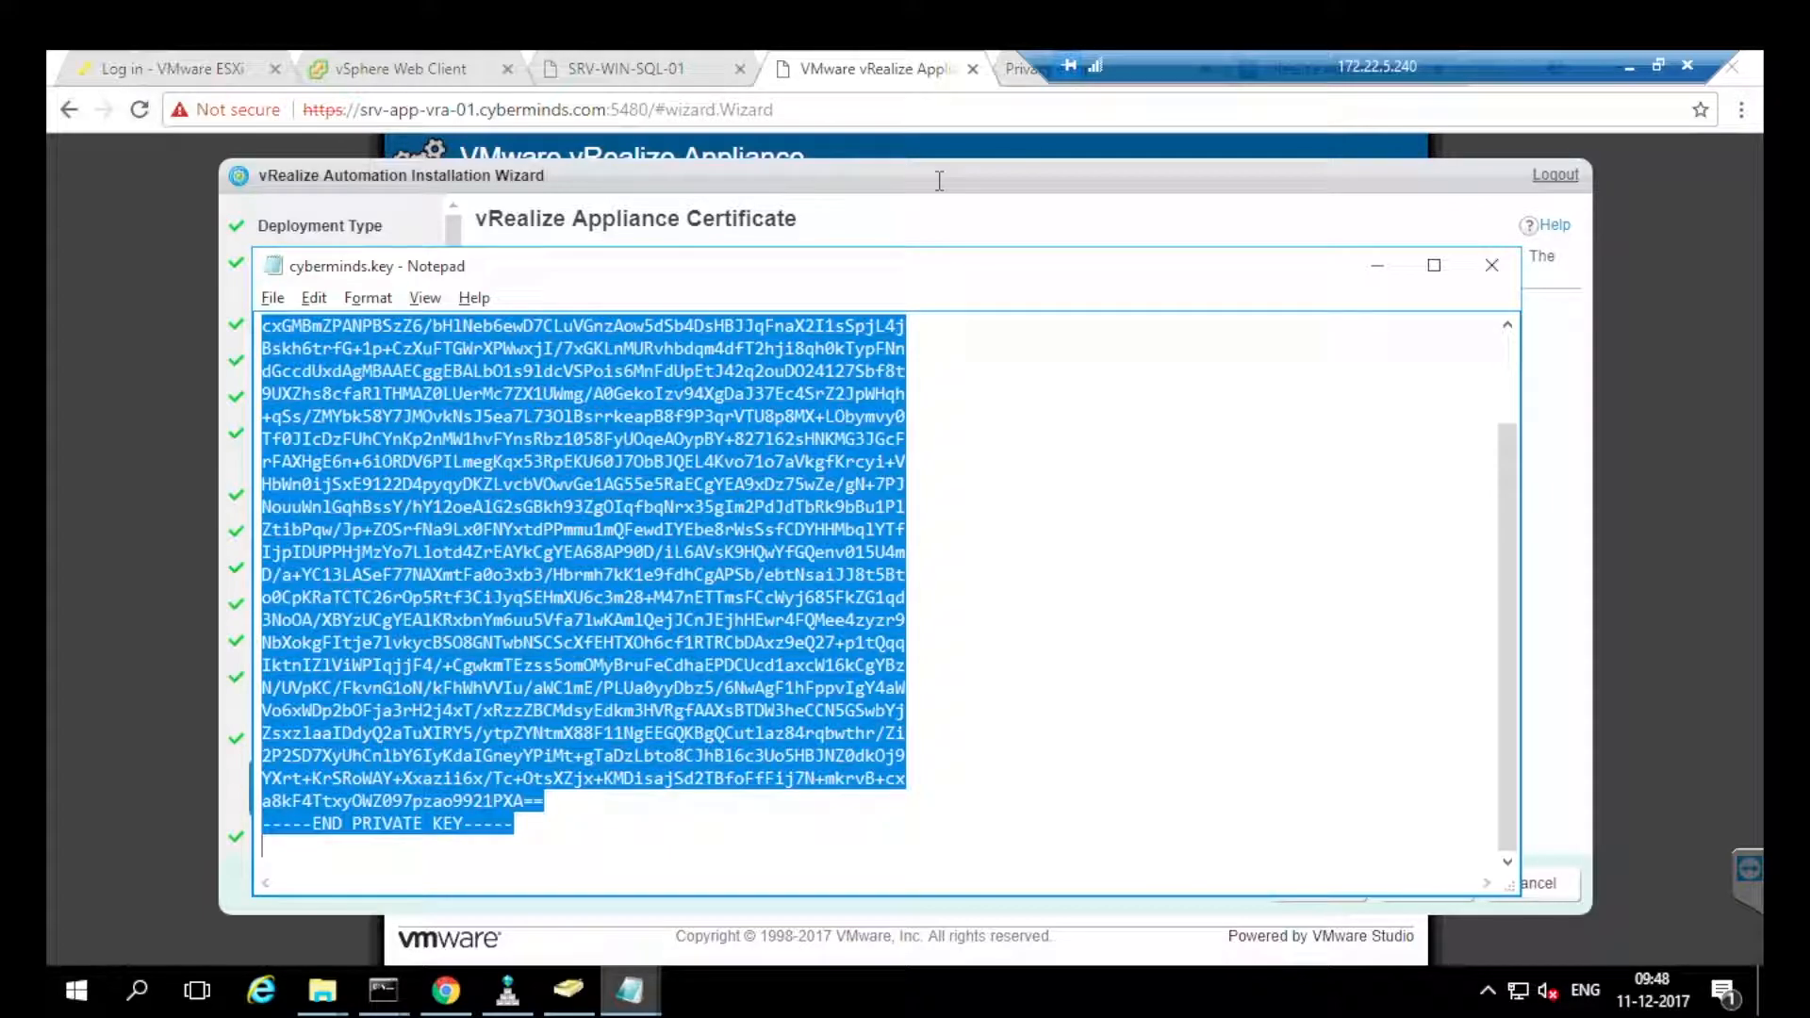
click(939, 181)
click(877, 593)
key(ctrl+v)
Paste the cyberminds certificate into Certificate Chain and save the imported certificate.
key(alt+Tab)
click(629, 990)
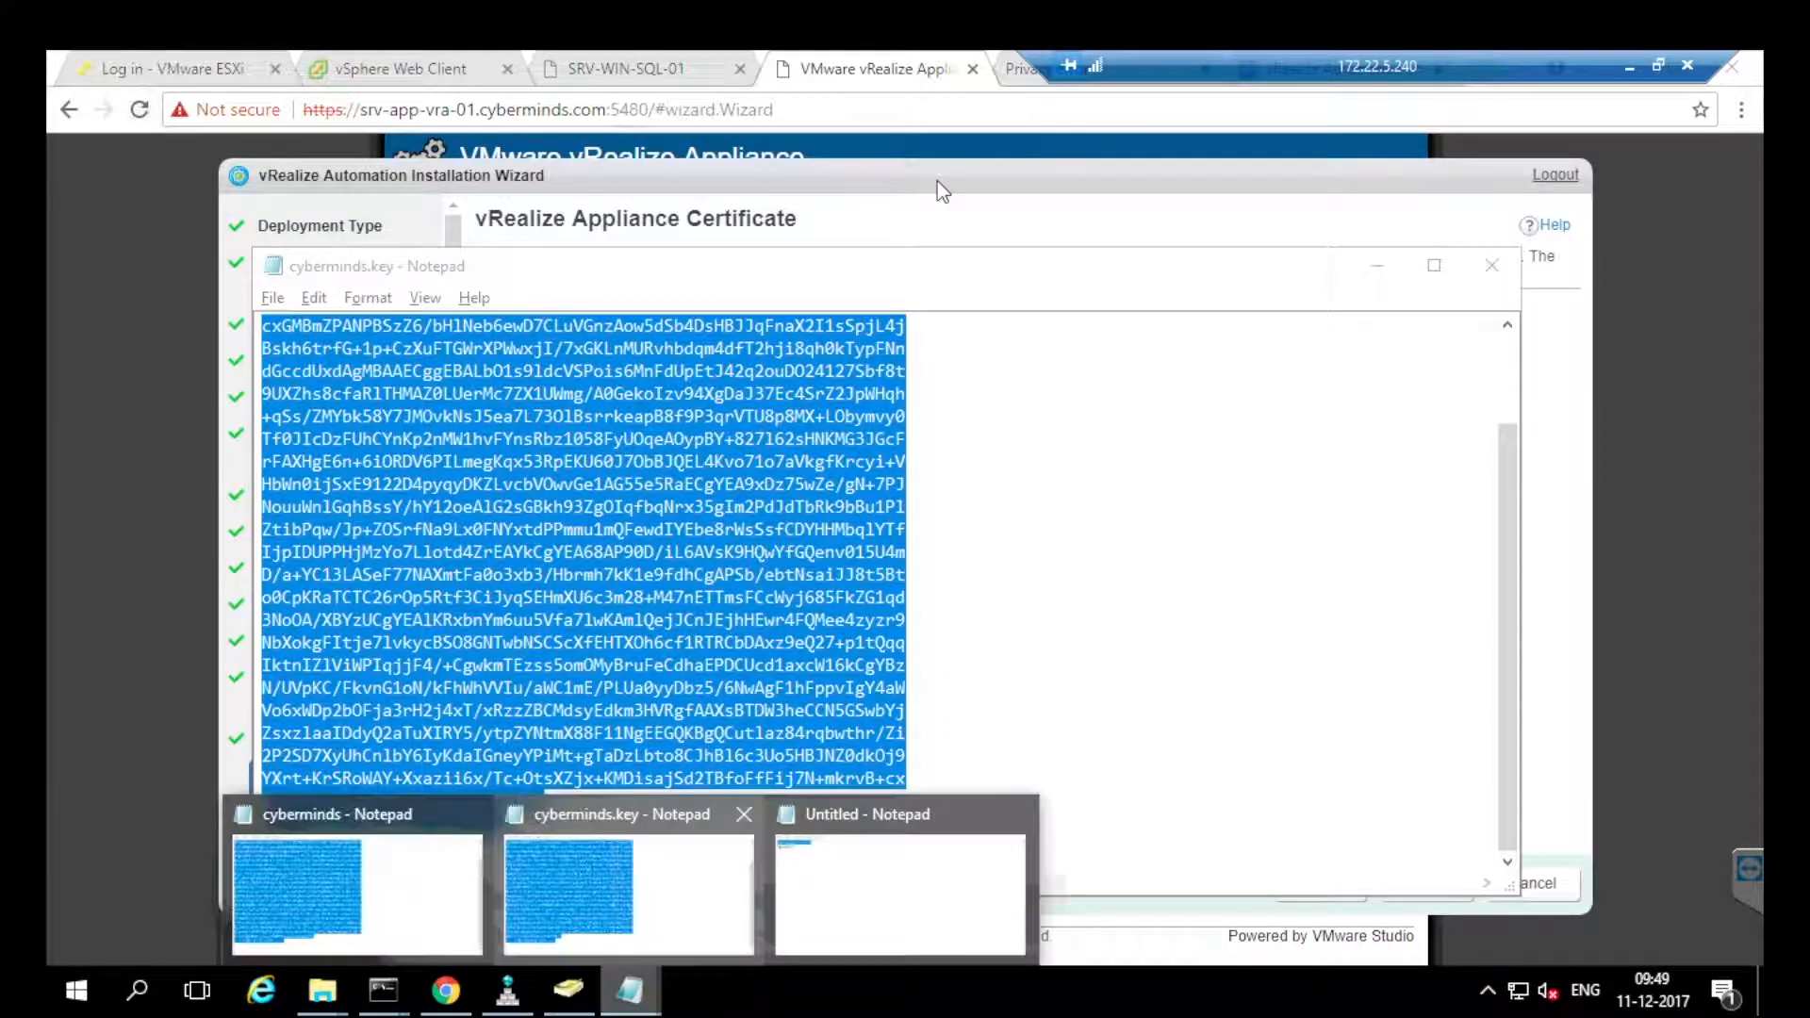
click(351, 891)
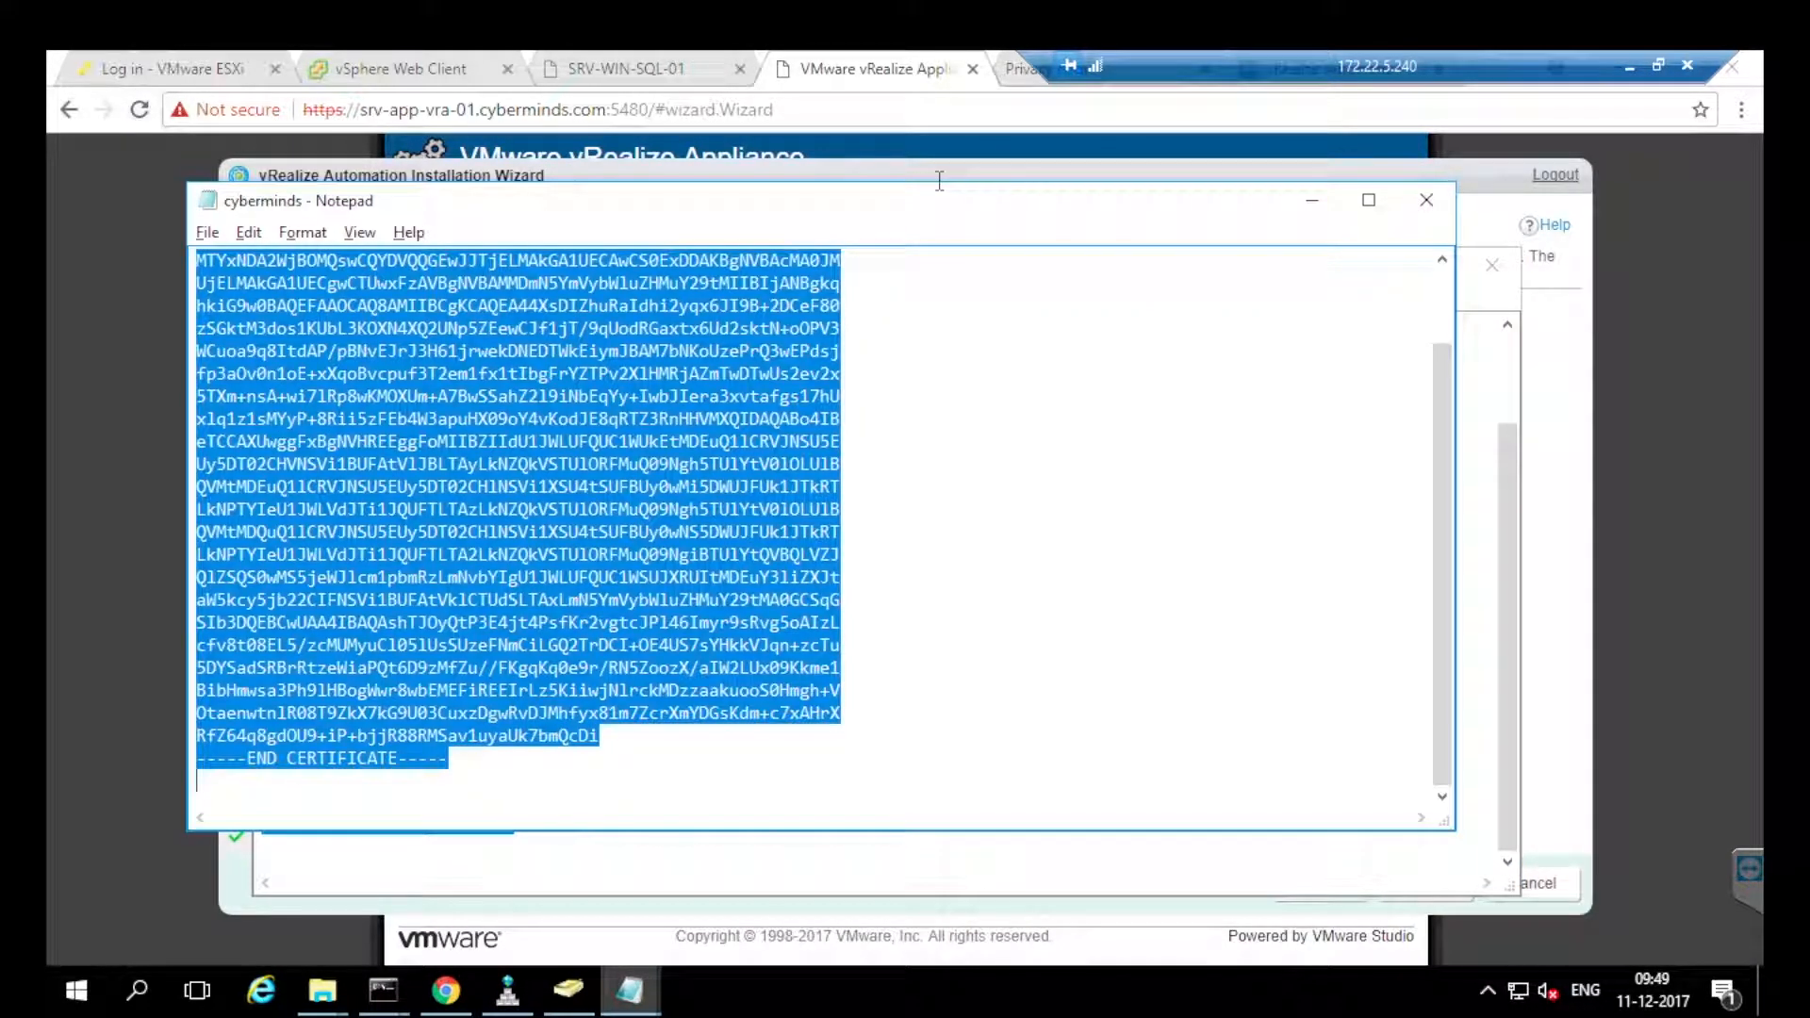
click(446, 990)
click(876, 700)
key(ctrl+v)
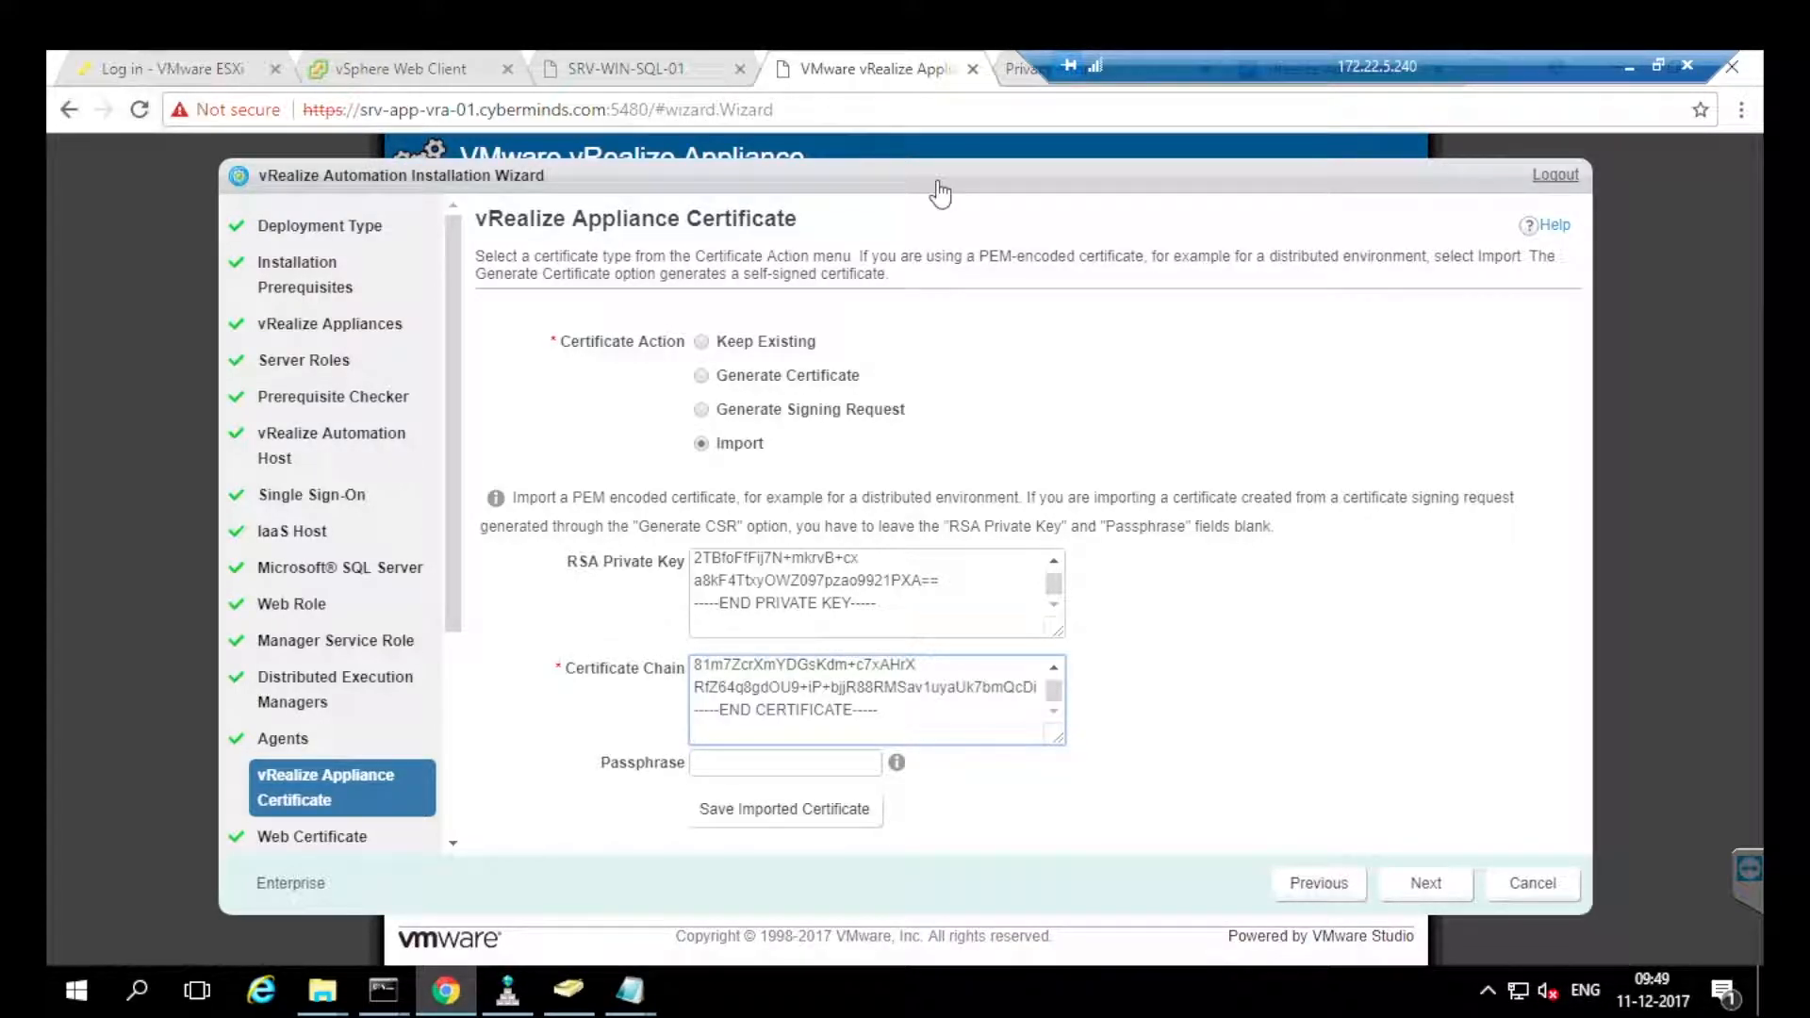
click(784, 809)
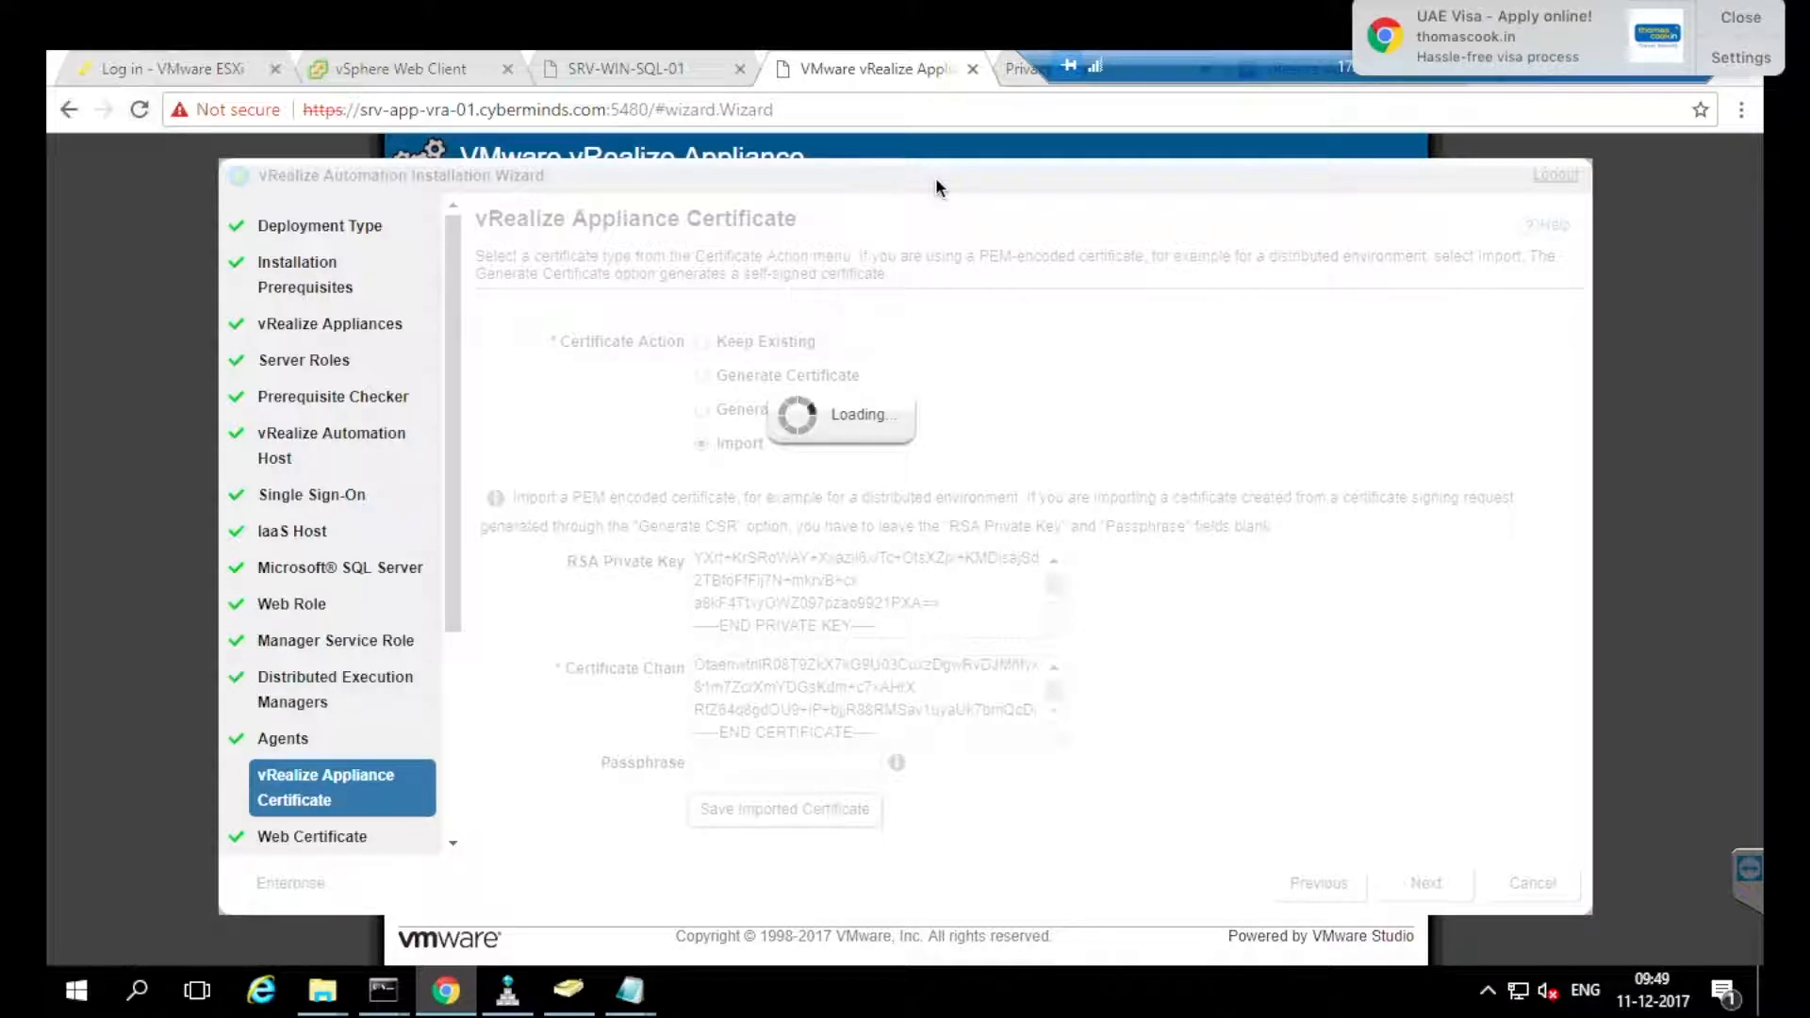
click(1732, 20)
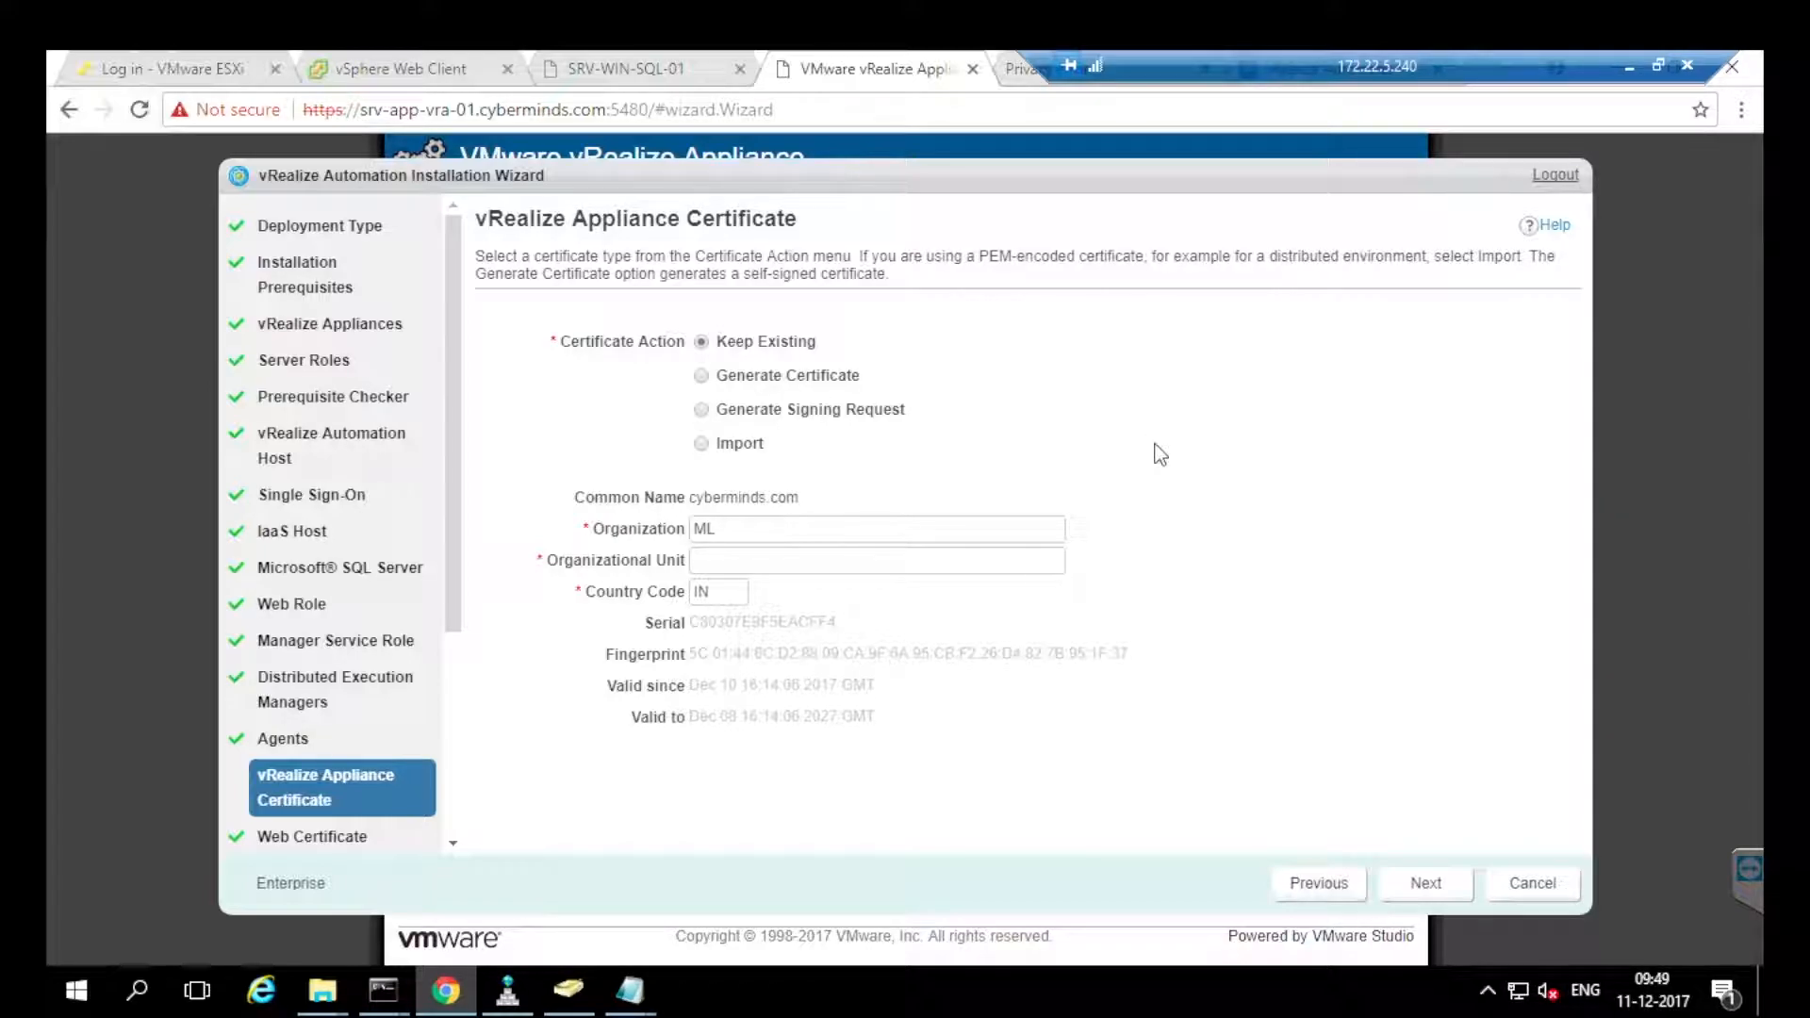
click(1425, 883)
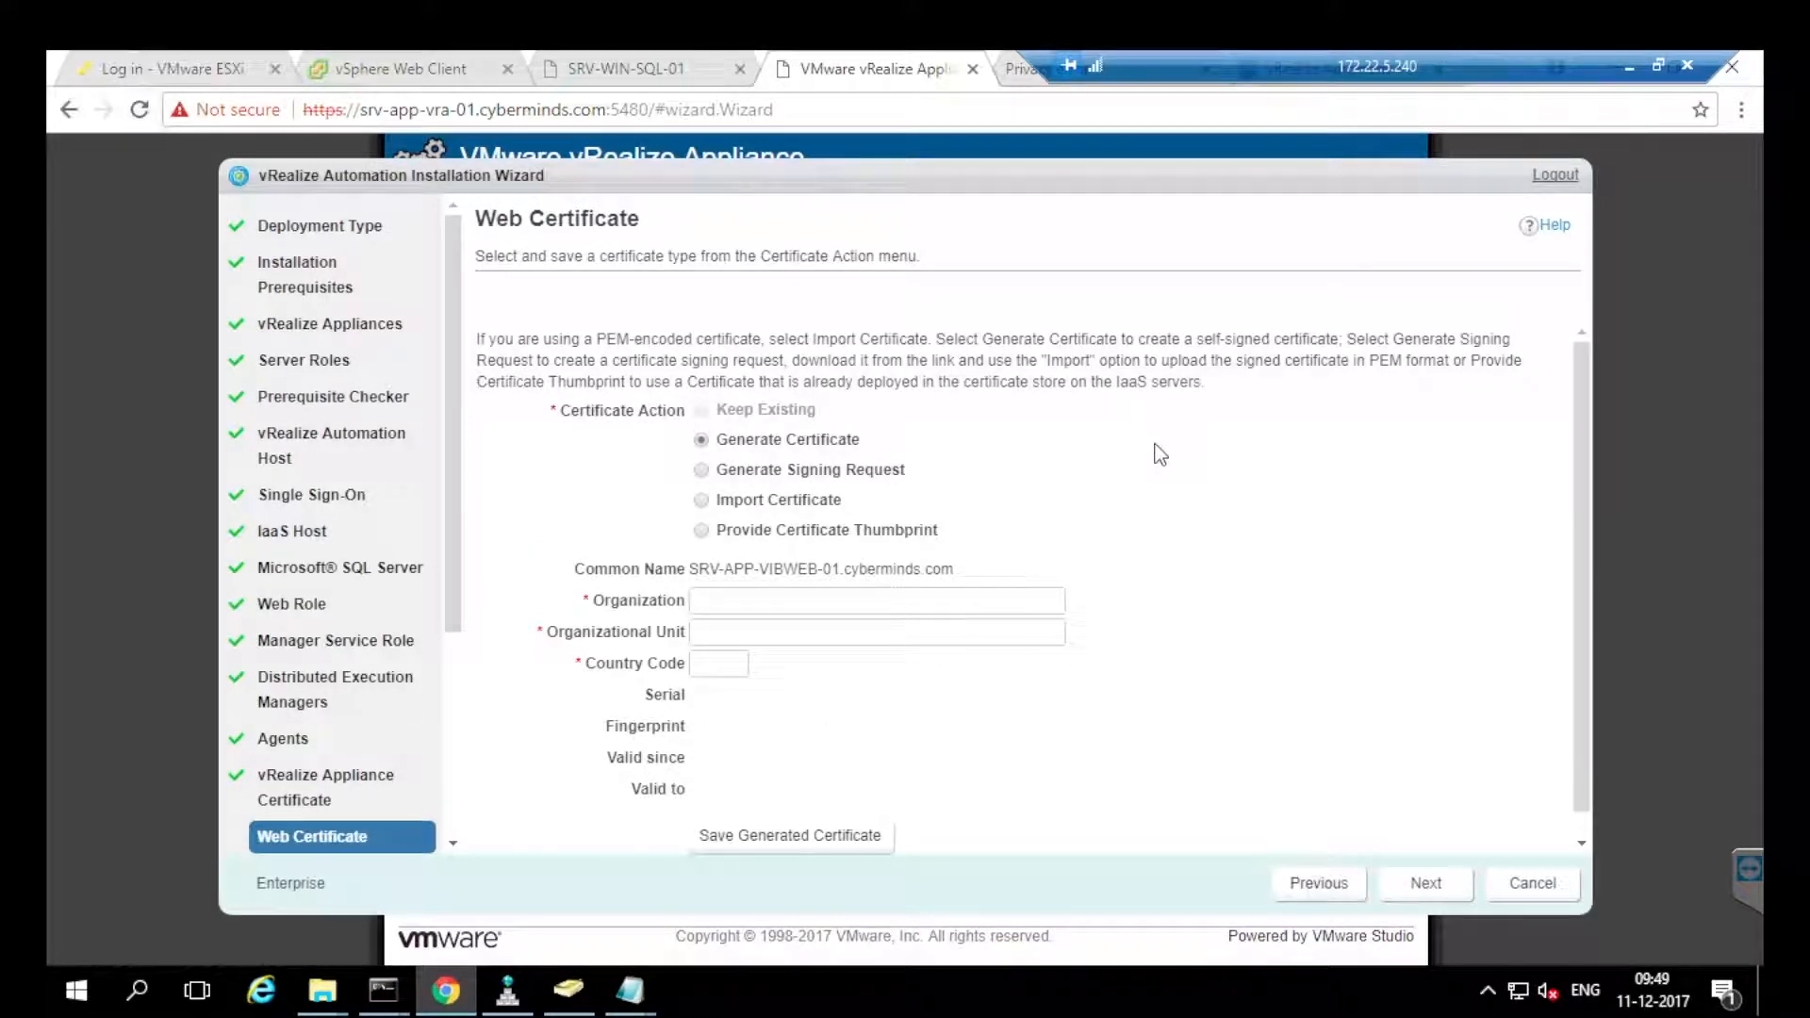
Import the web certificate by pasting the certificate chain and the cyberminds.key private key.
click(702, 499)
click(877, 695)
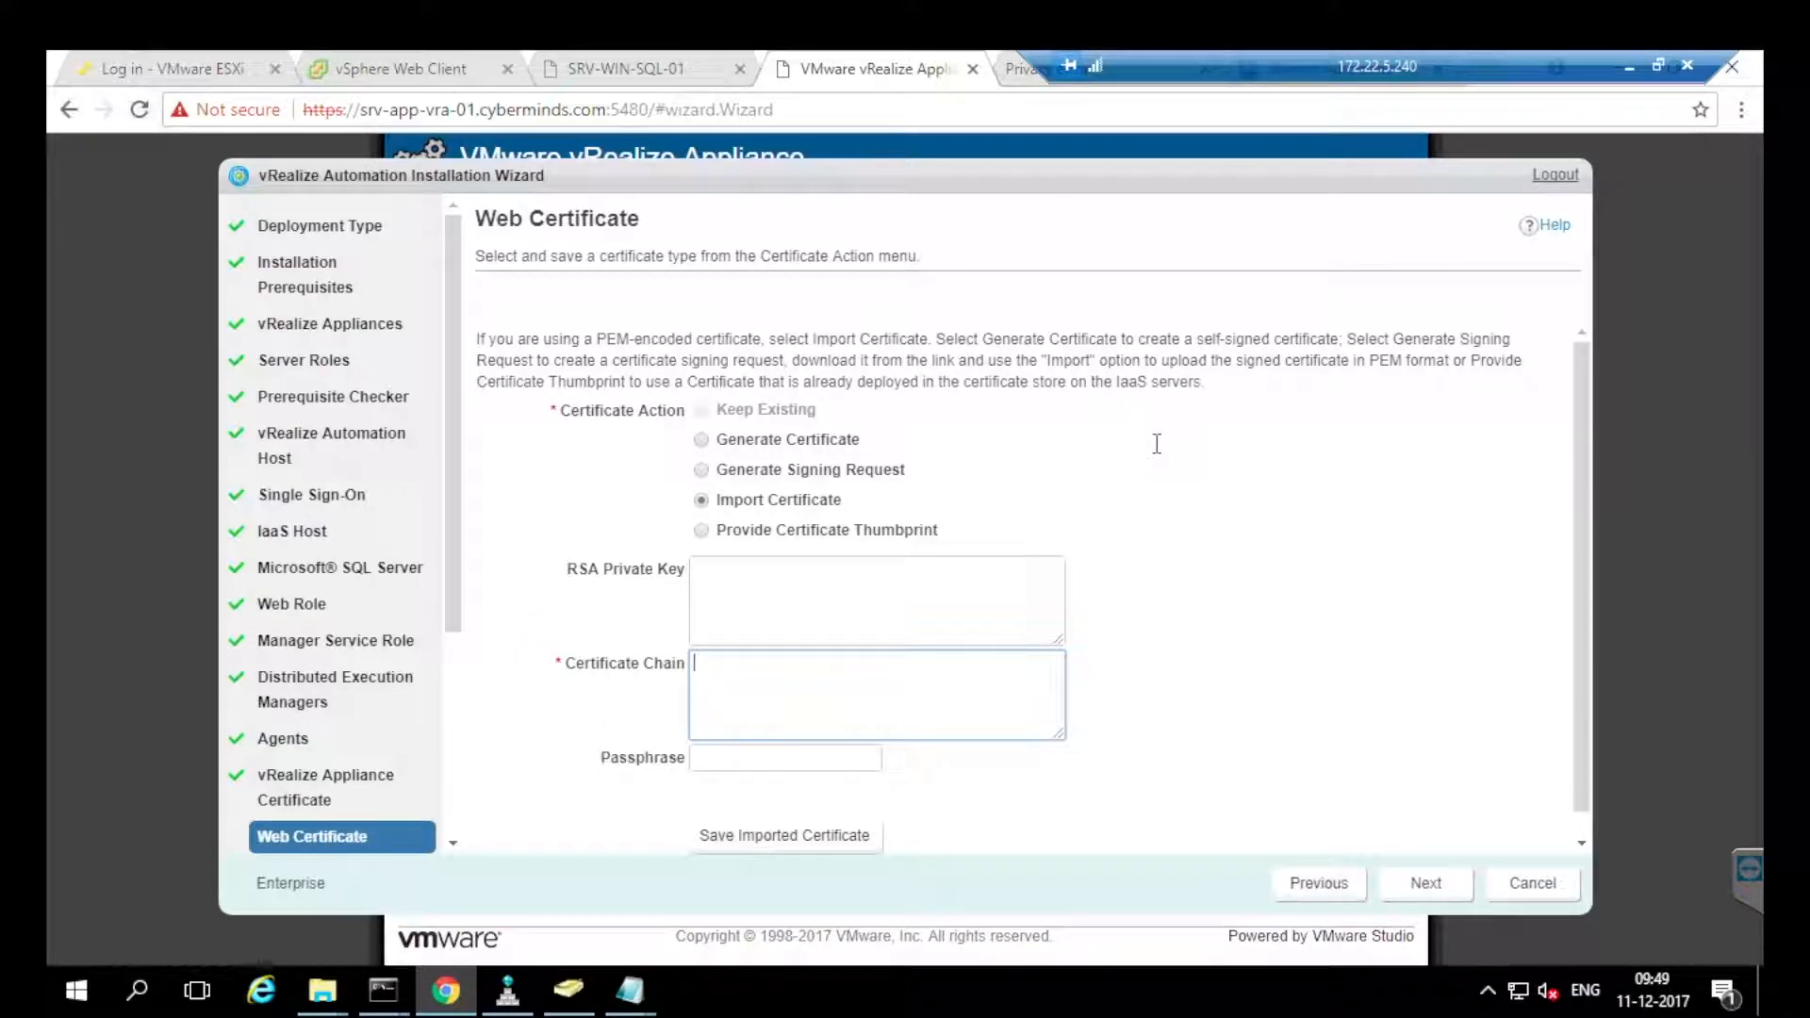
key(ctrl+v)
key(alt+Tab)
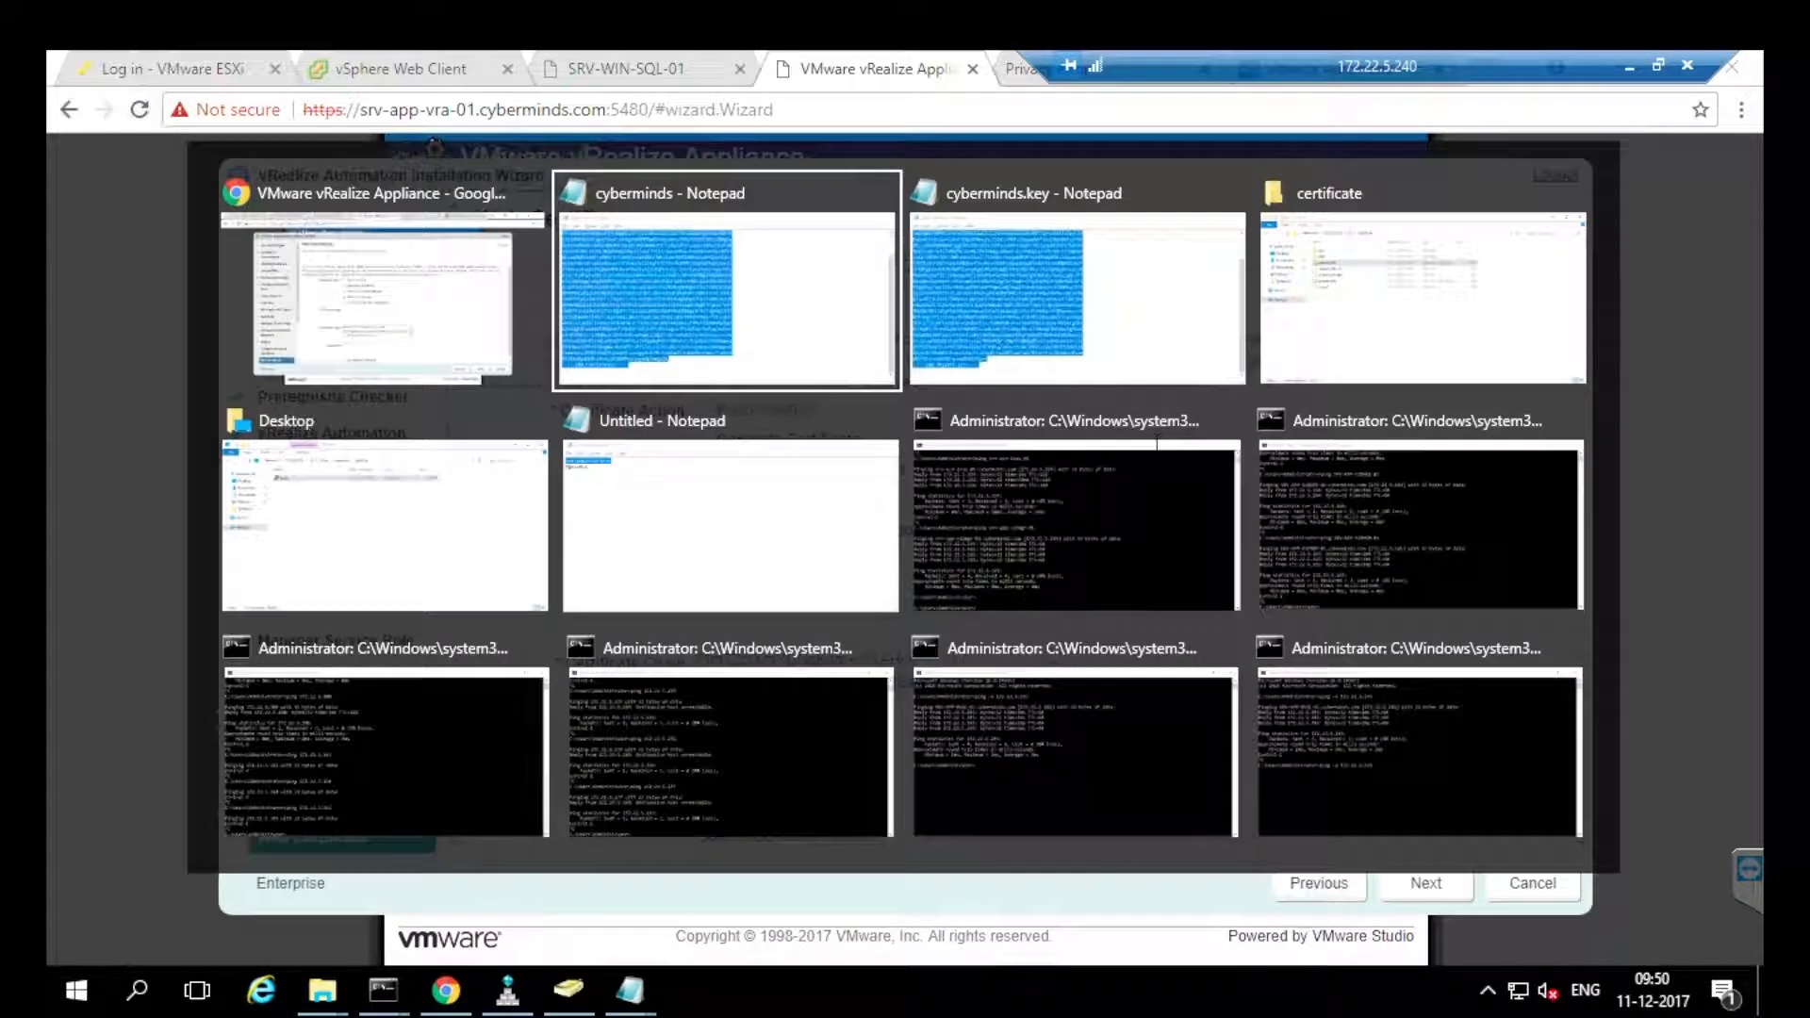
key(alt+Tab)
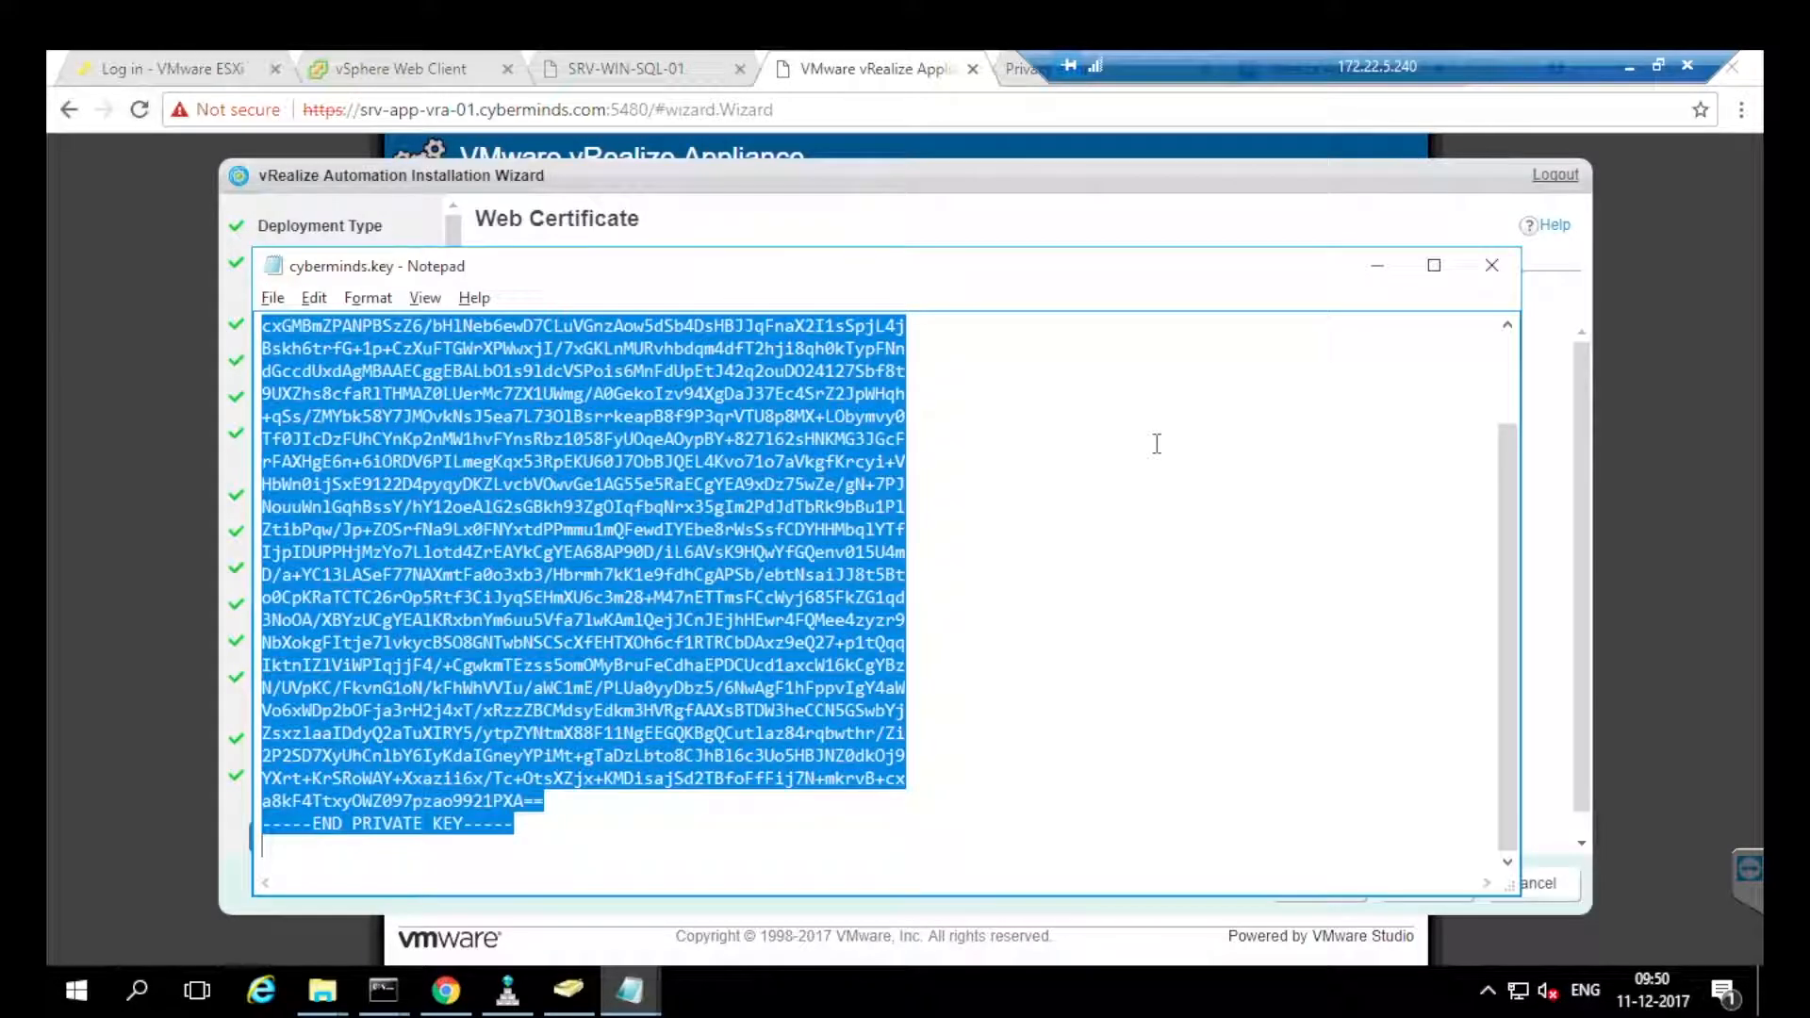
key(alt+Tab)
click(877, 600)
key(ctrl+v)
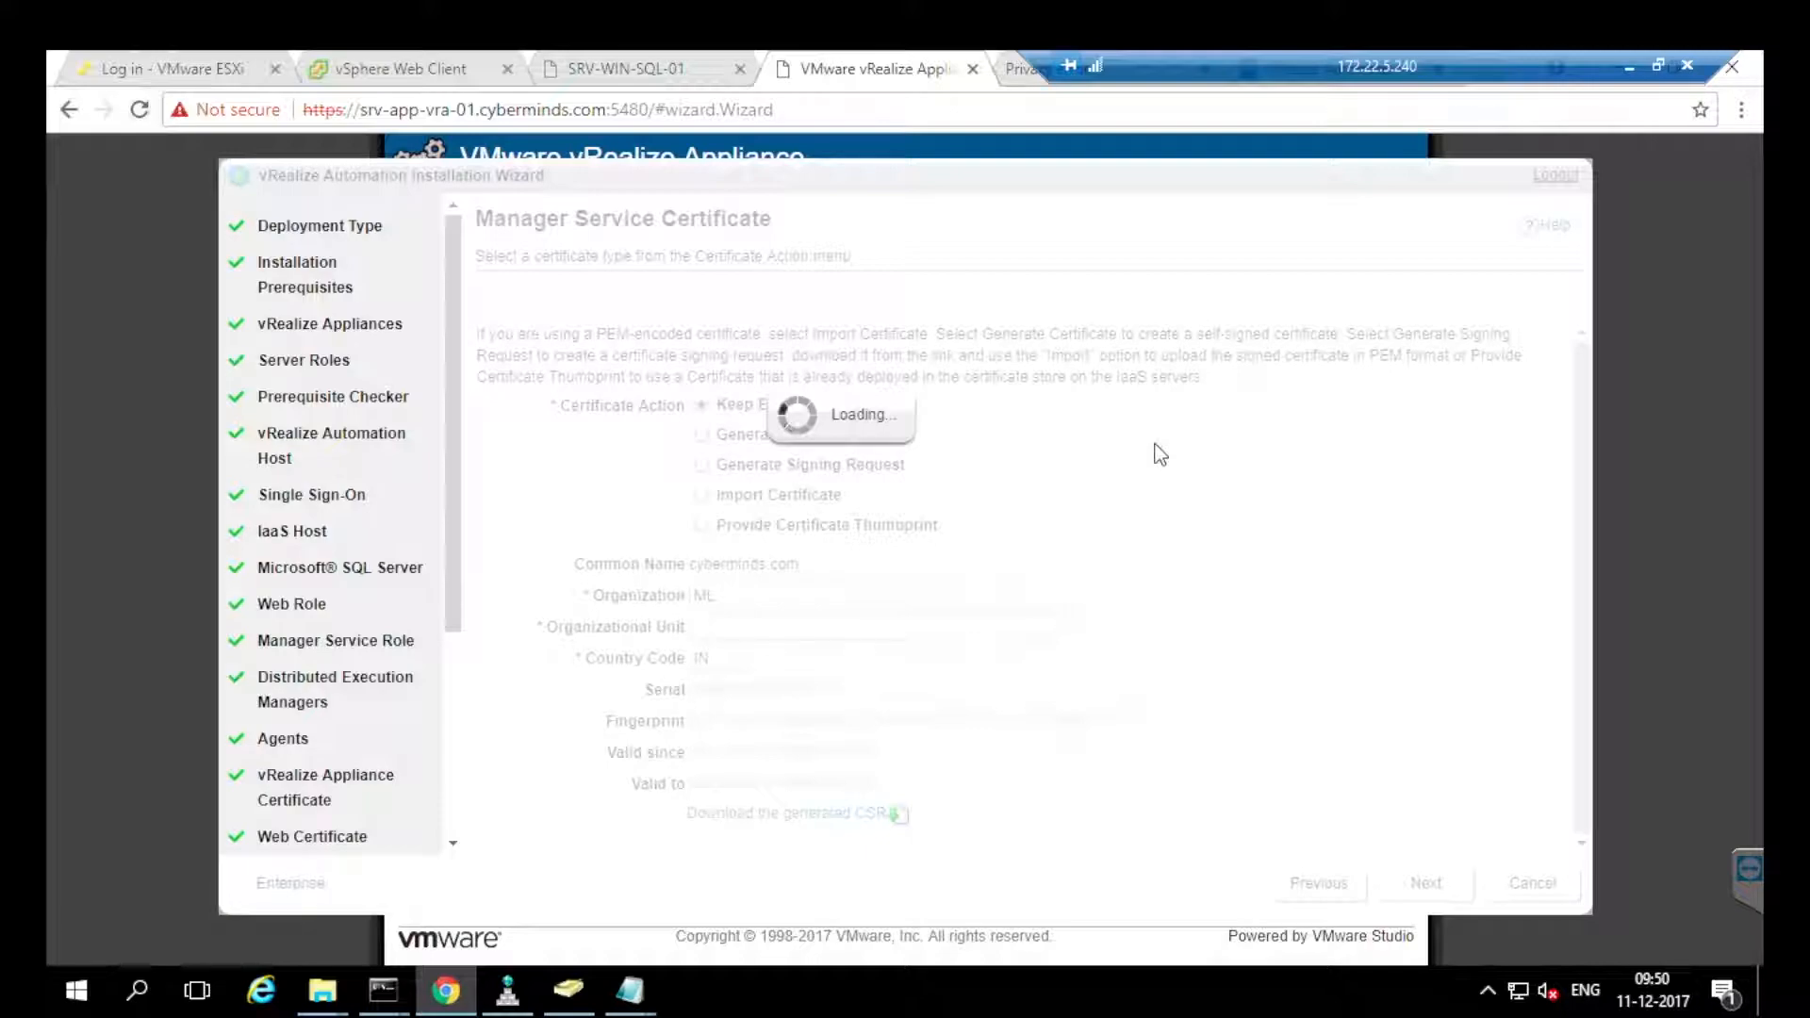
Paste the RSA private key into the Manager Service certificate import.
key(alt+Tab)
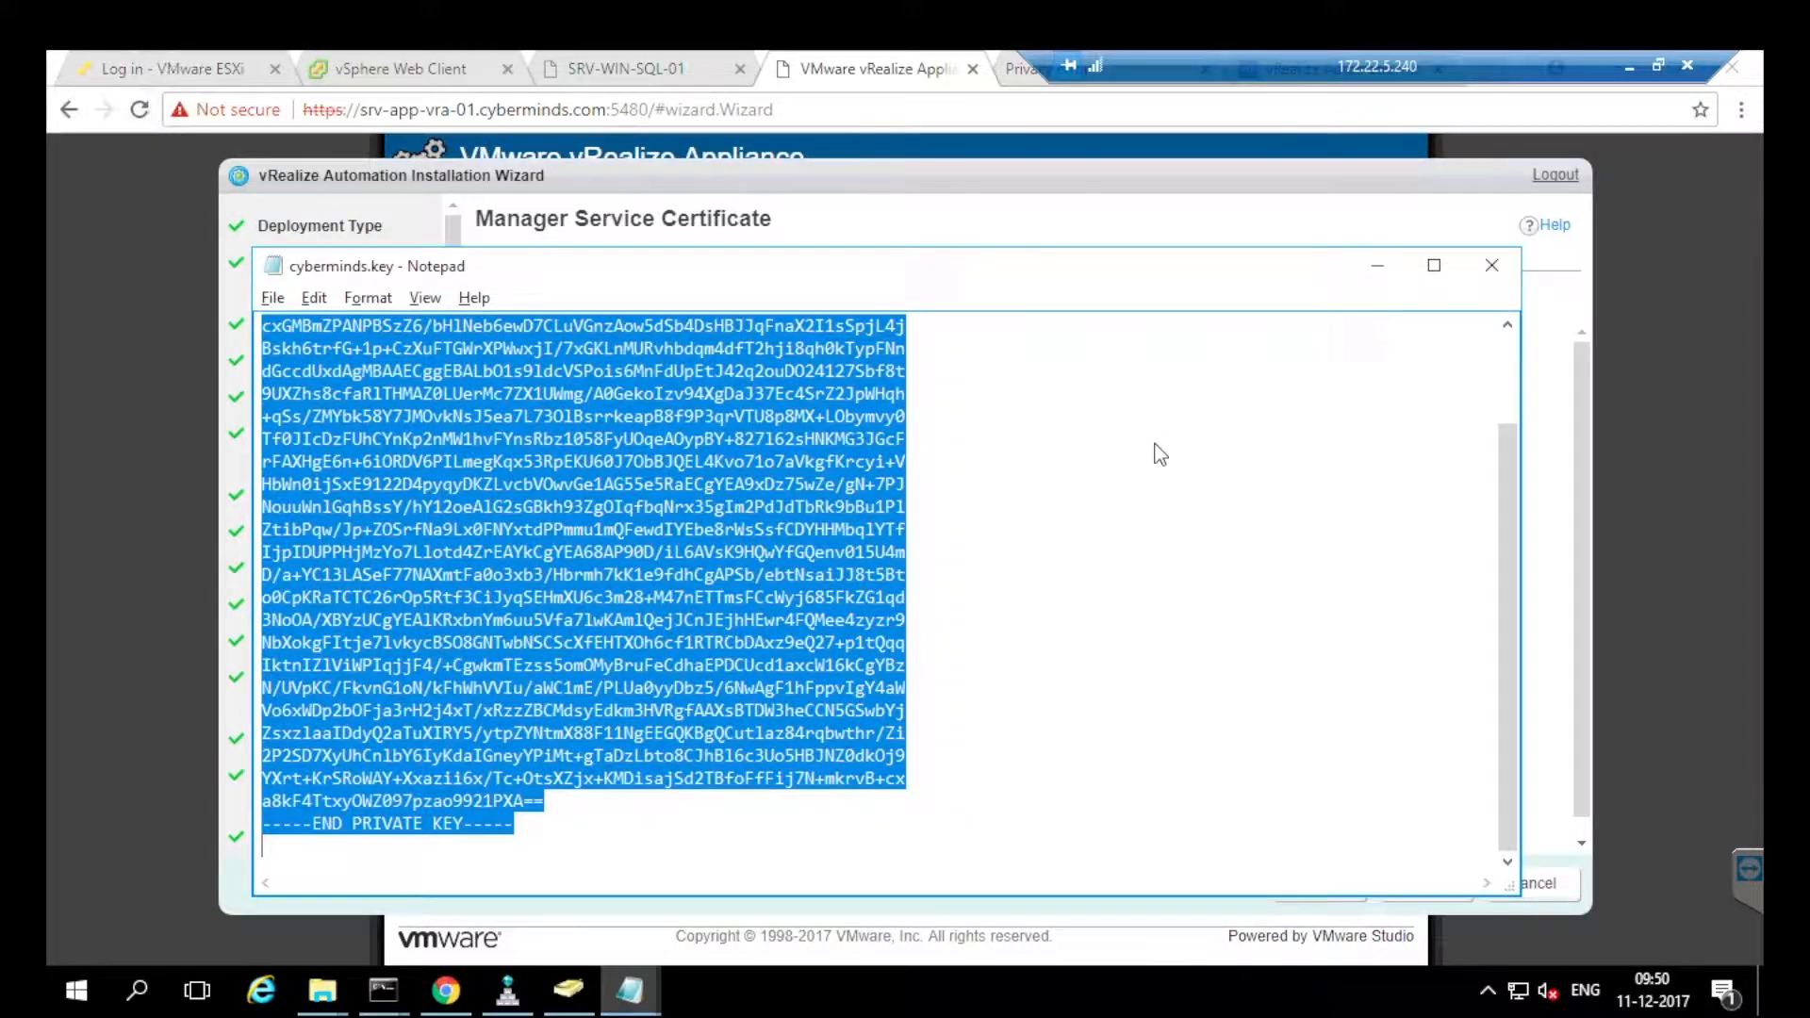
key(alt+Tab)
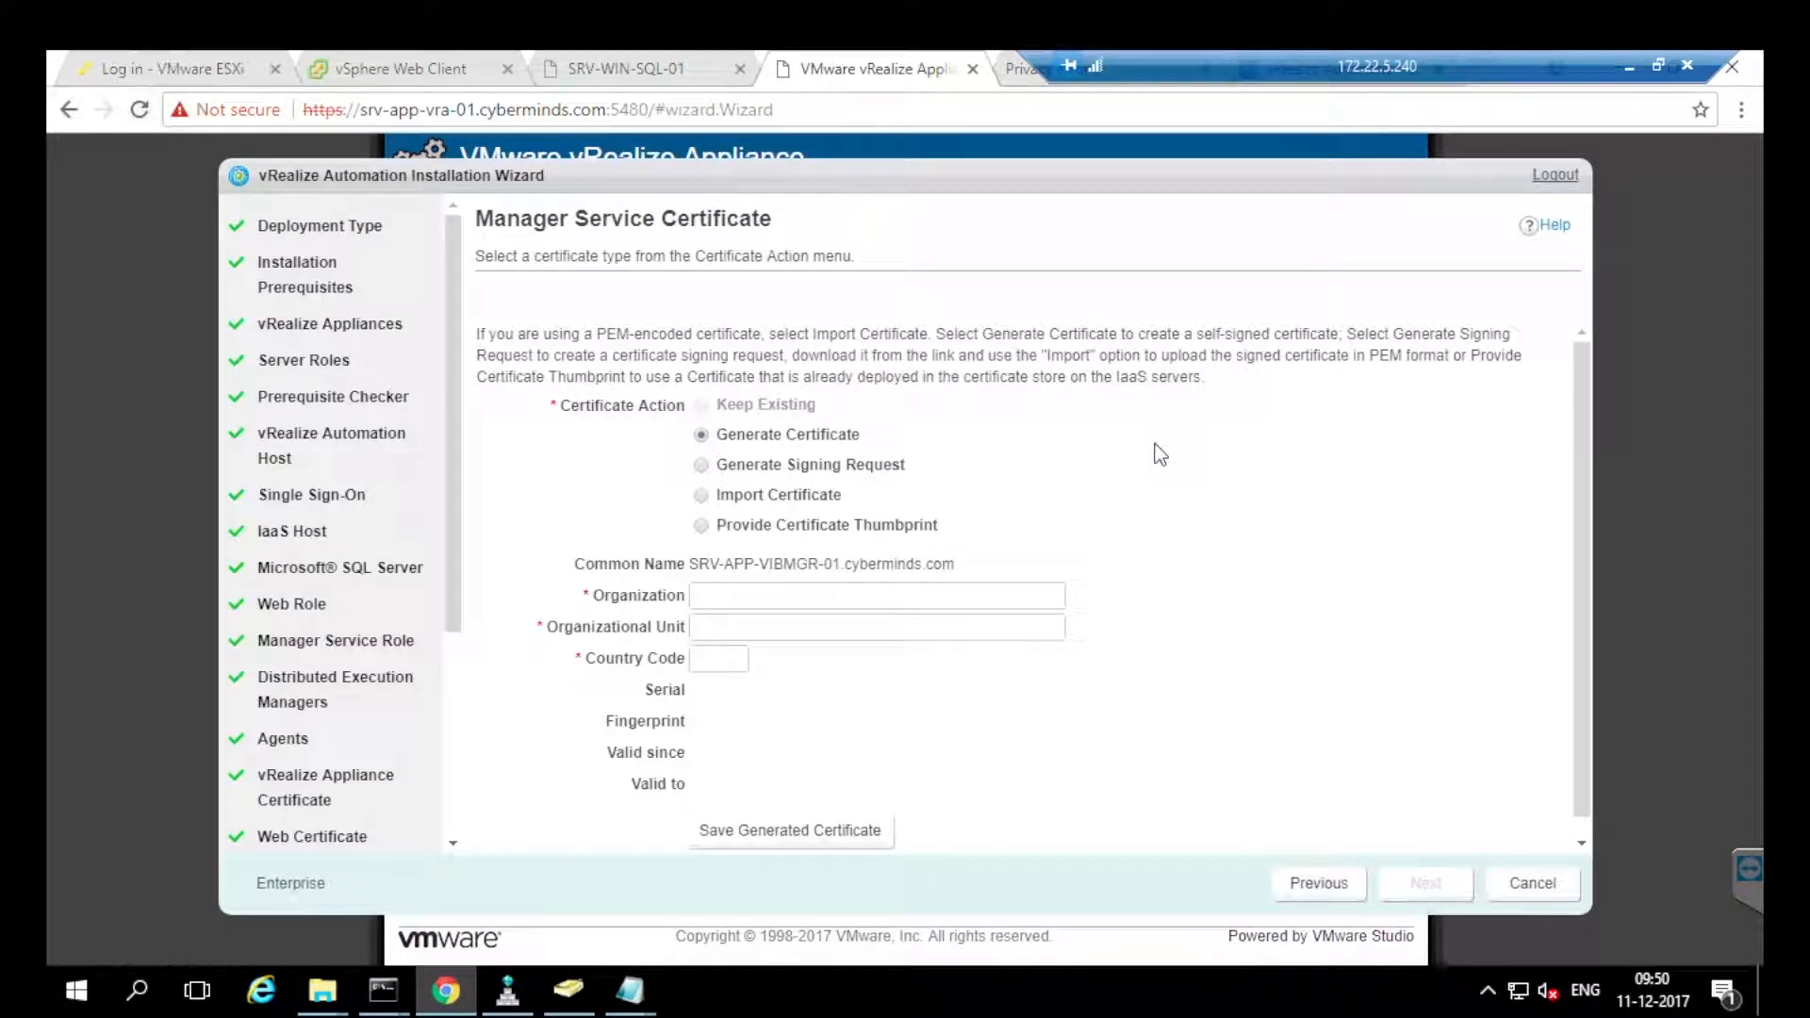
key(Tab)
key(ctrl+v)
key(Tab)
key(Tab)
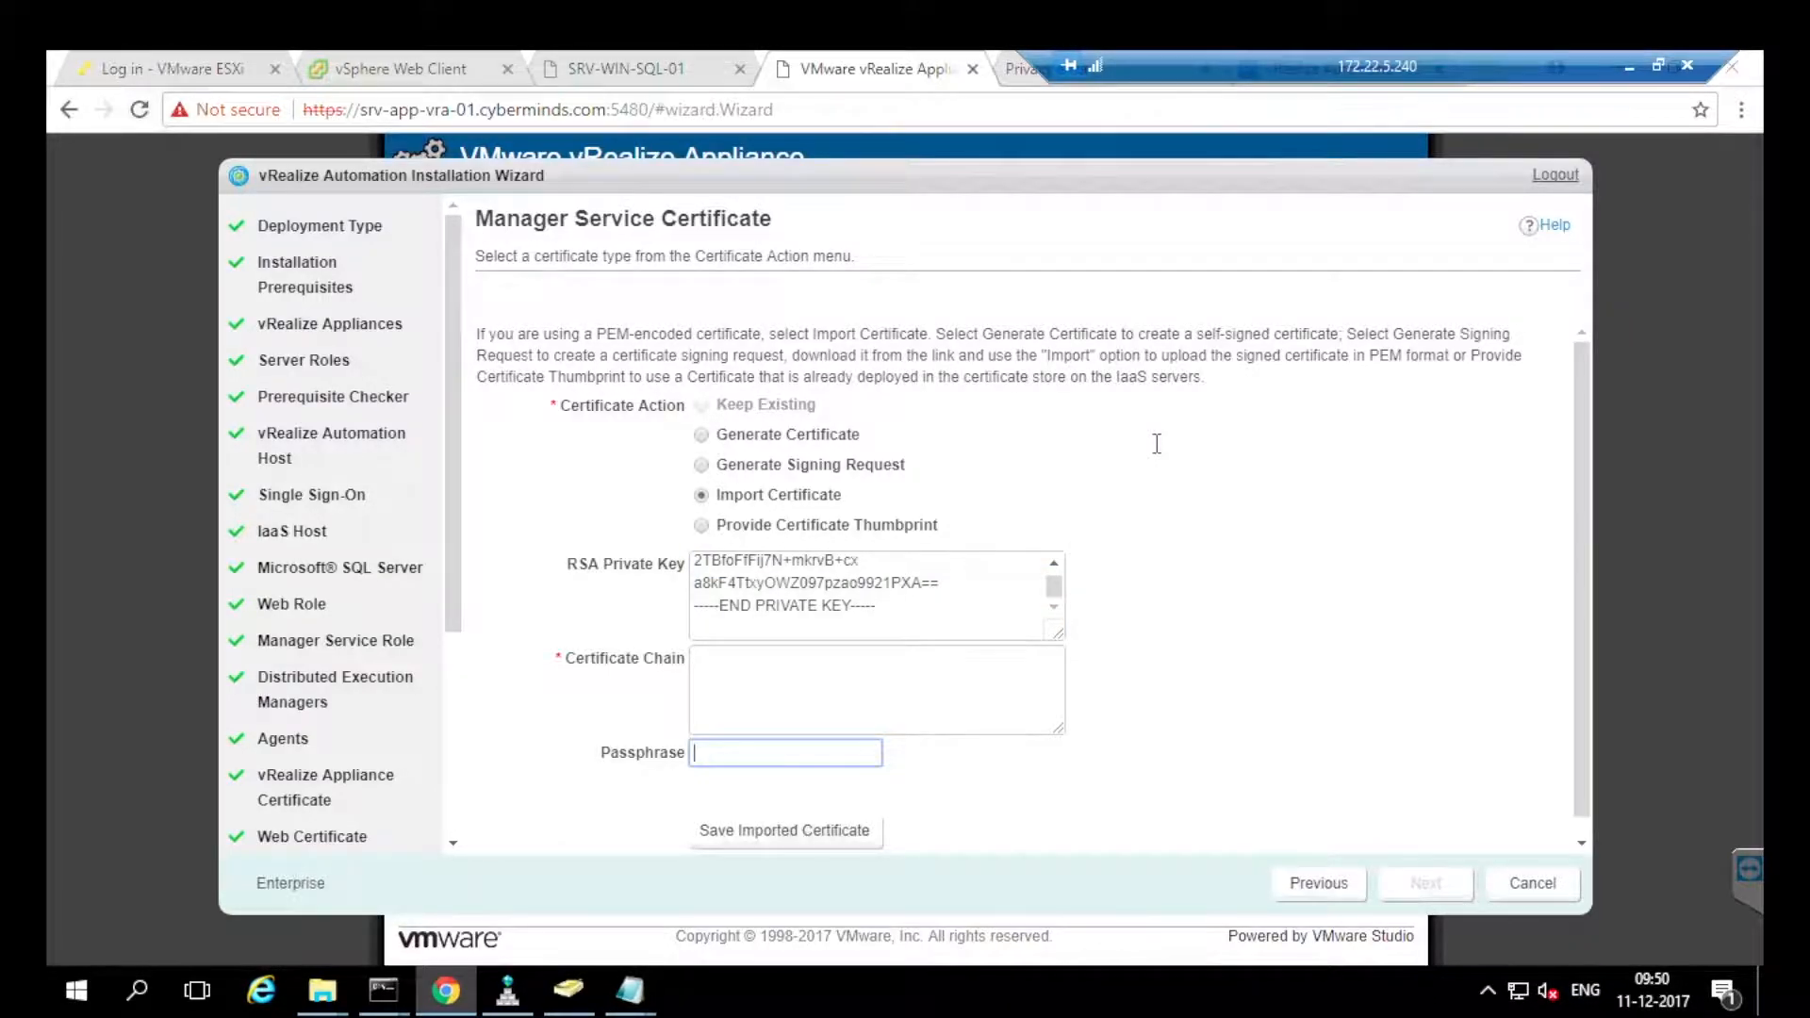
Paste the certificate chain, save the imported certificate, and continue to Load Balancers.
key(alt+Tab)
key(alt+Tab)
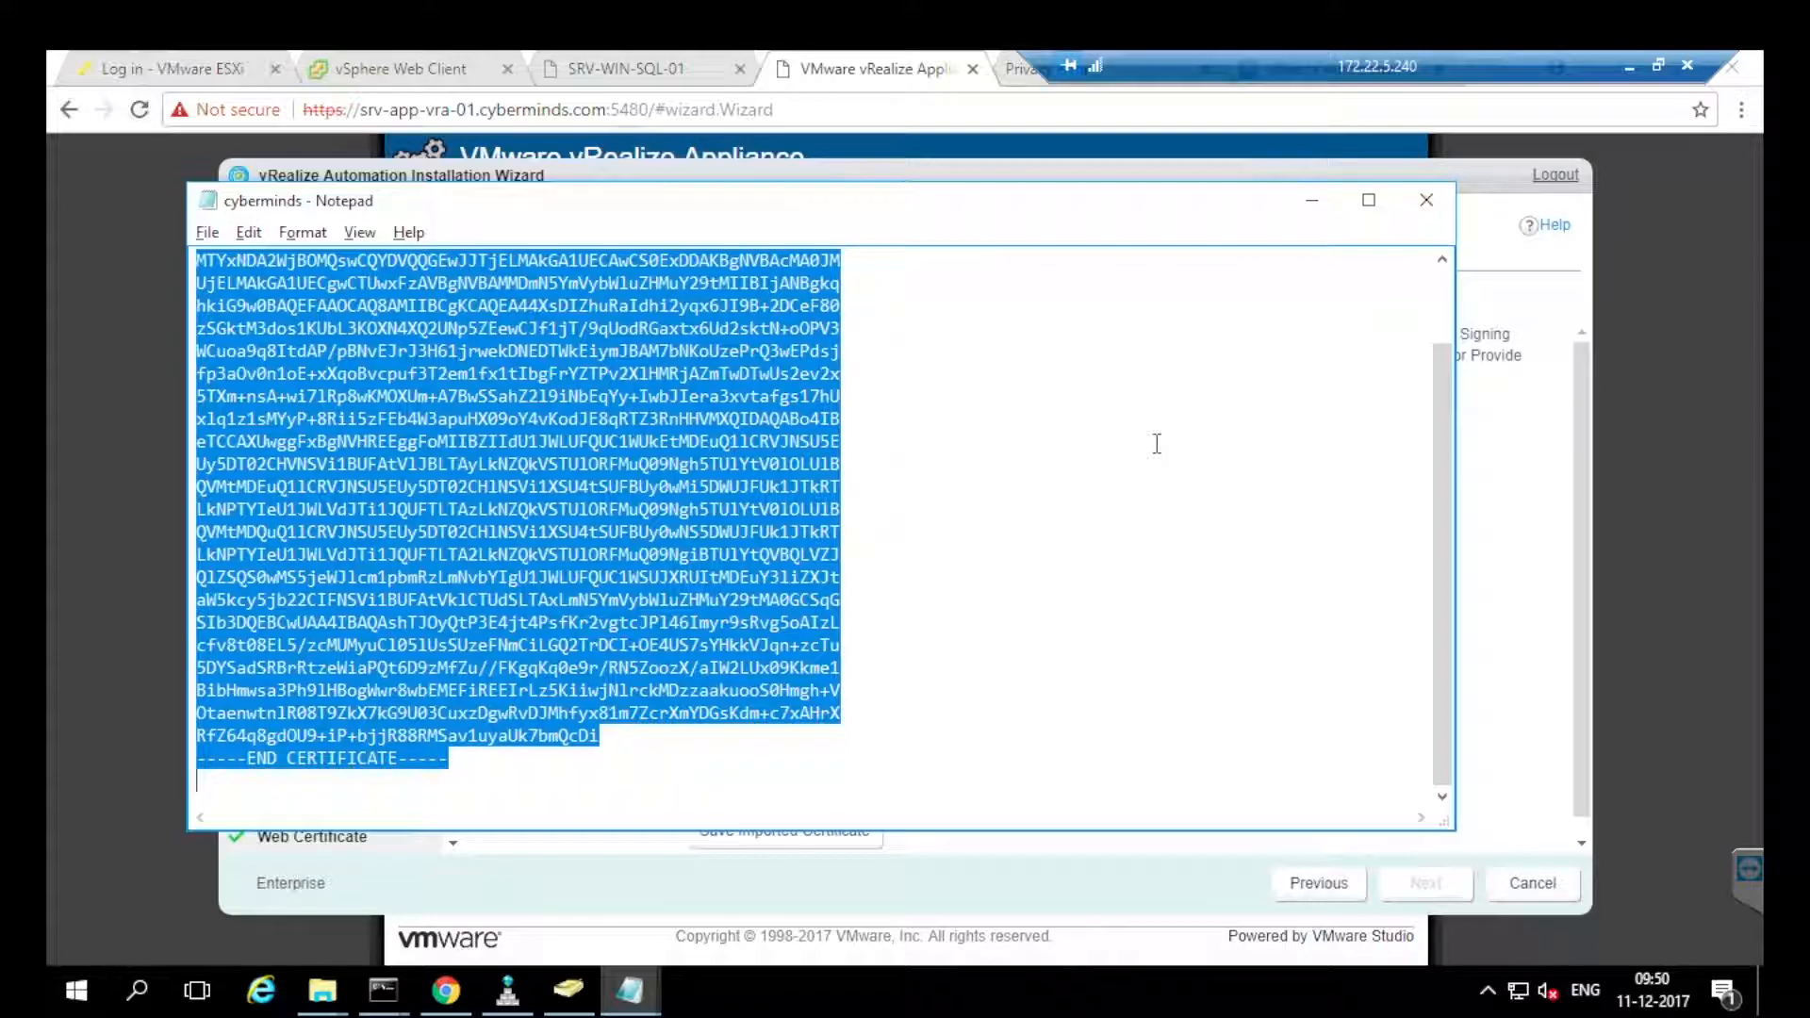
key(alt+Tab)
key(shift+Tab)
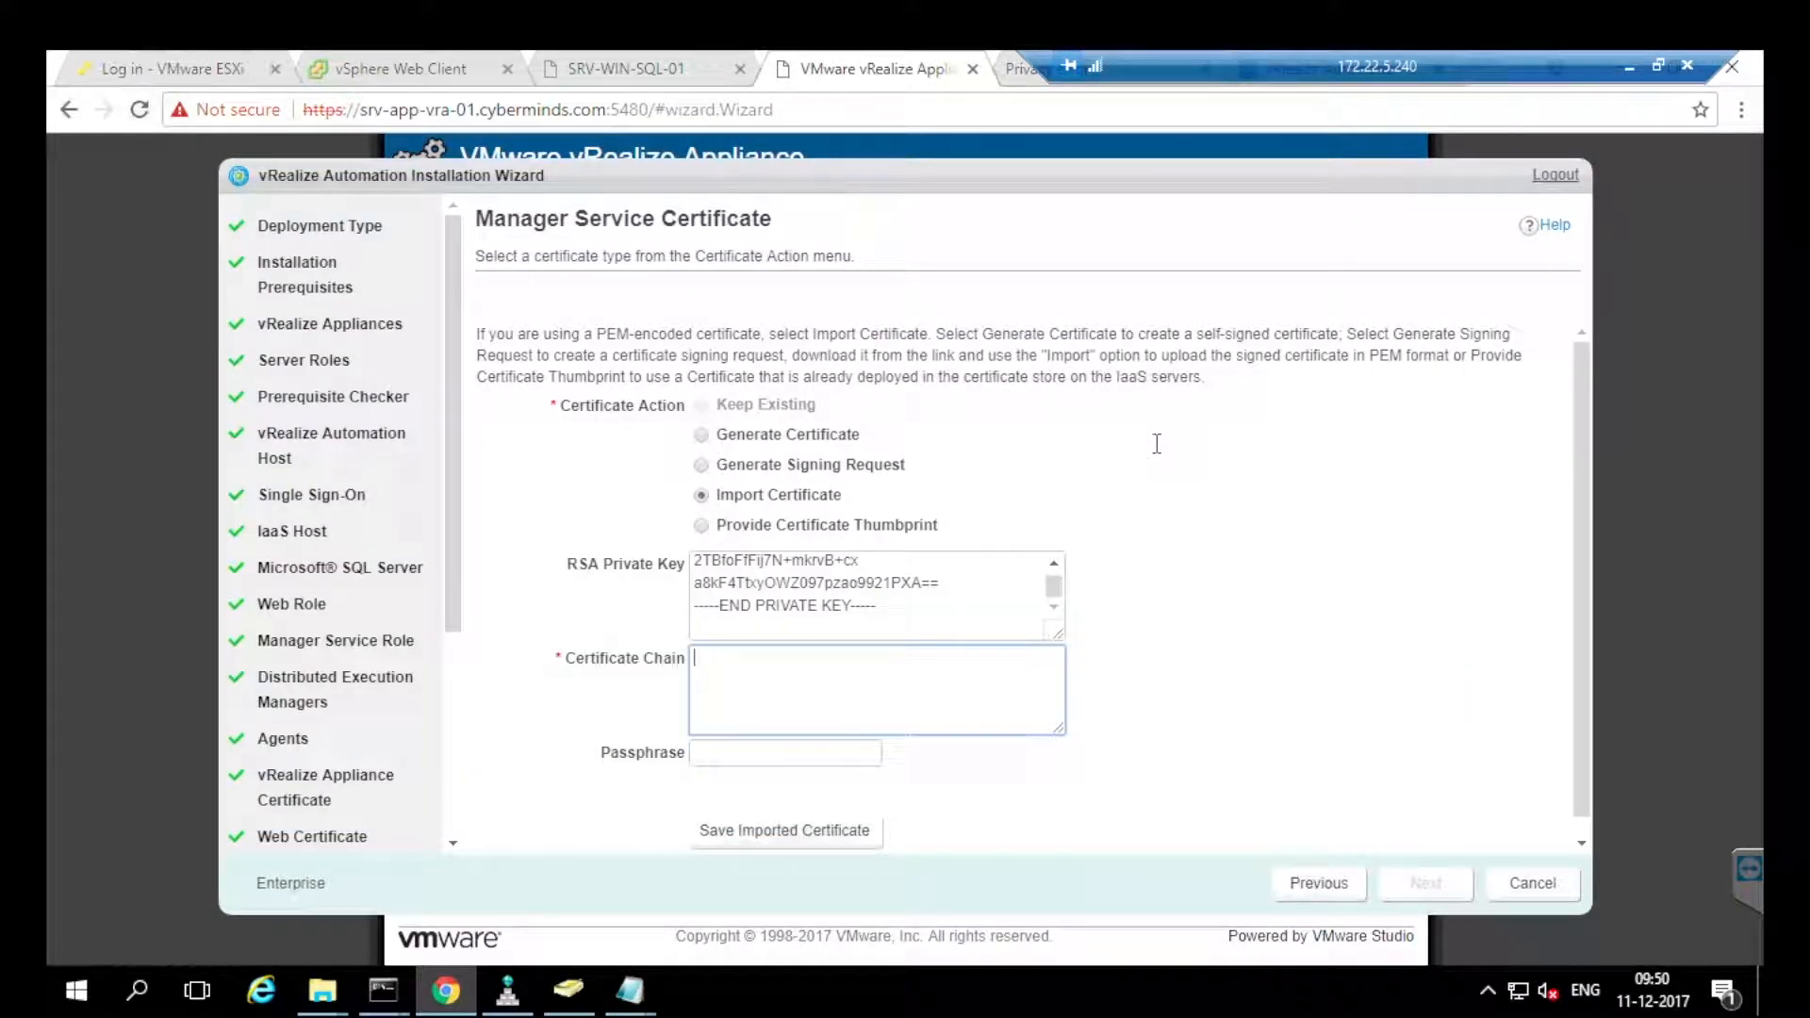
key(ctrl+v)
key(Tab)
key(Tab)
key(Return)
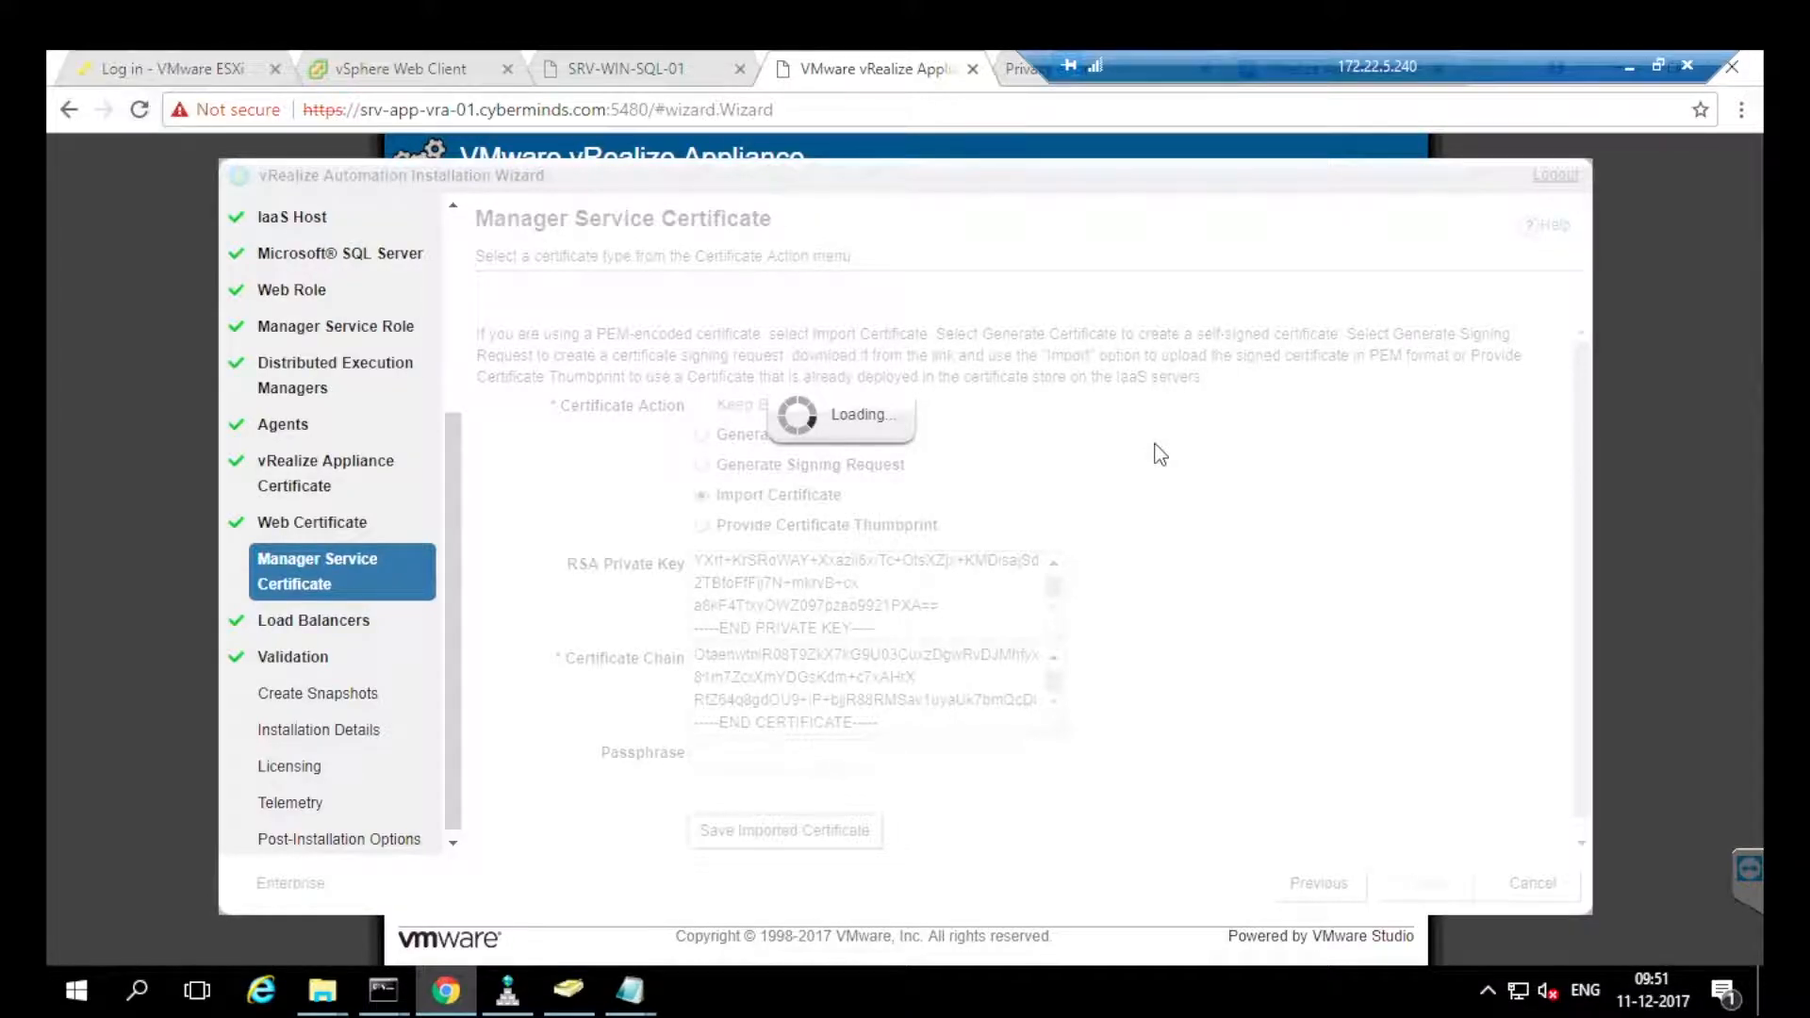
key(super+3)
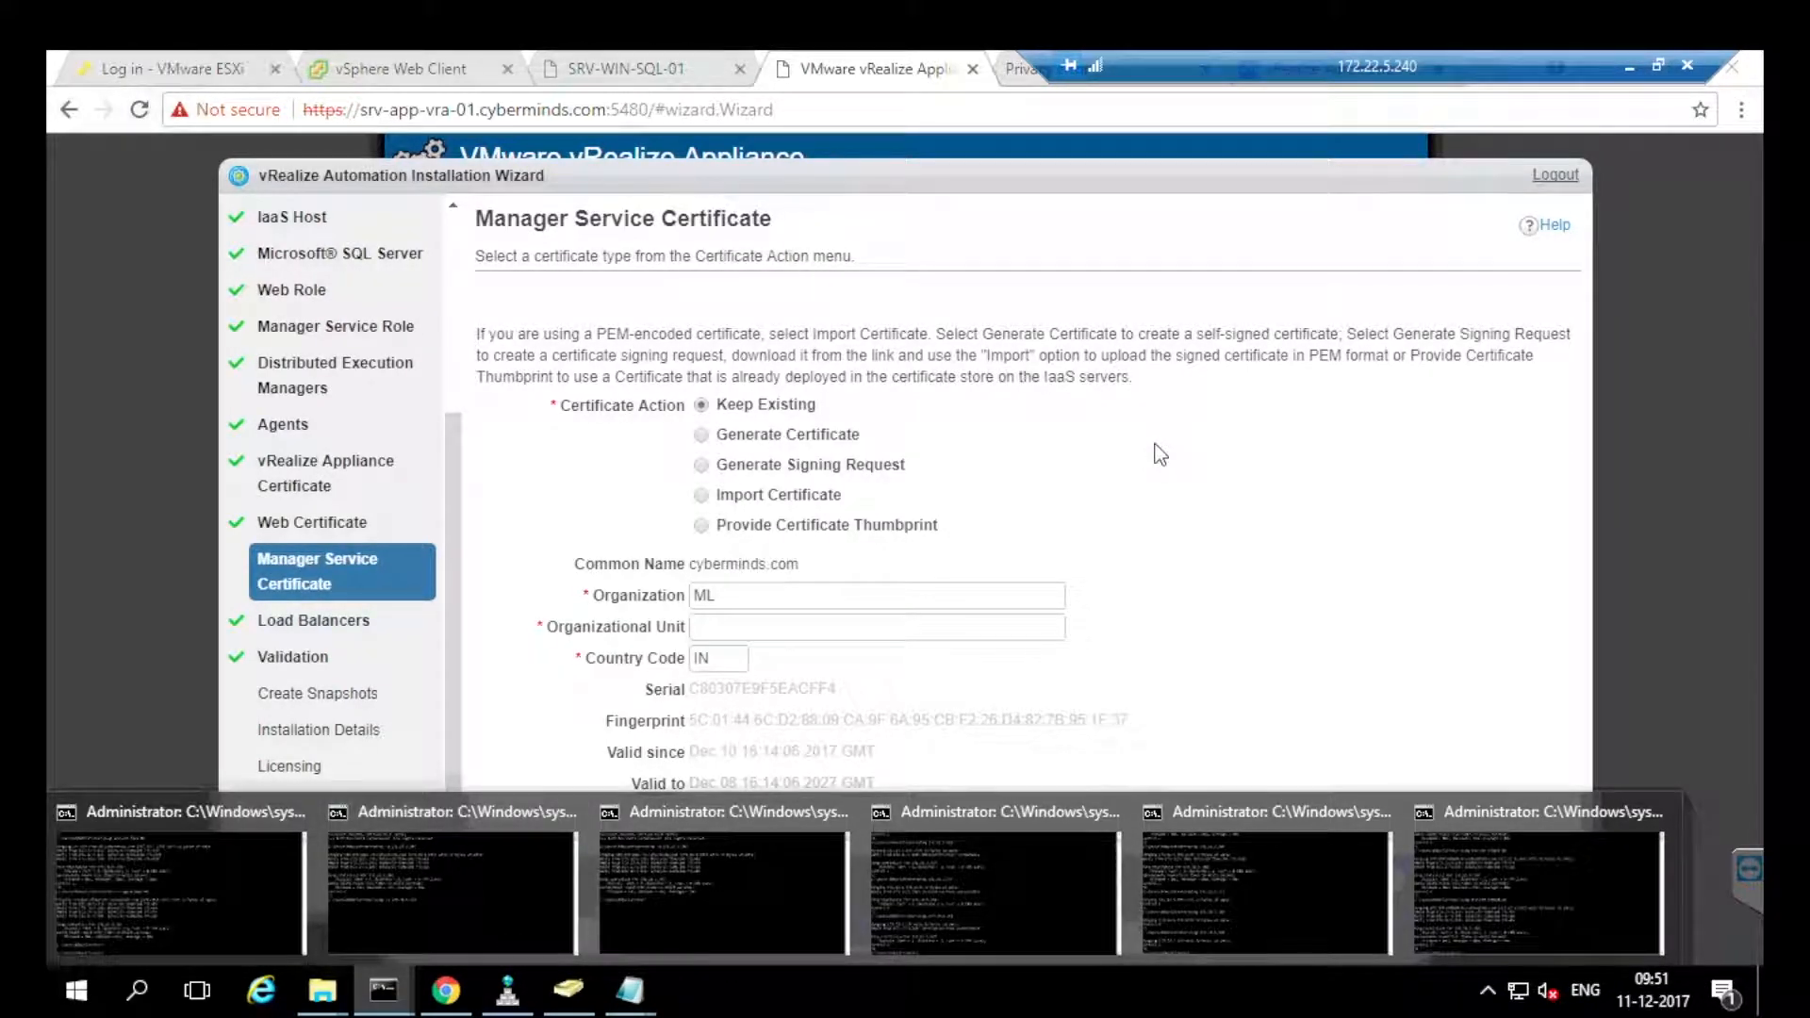
click(1156, 446)
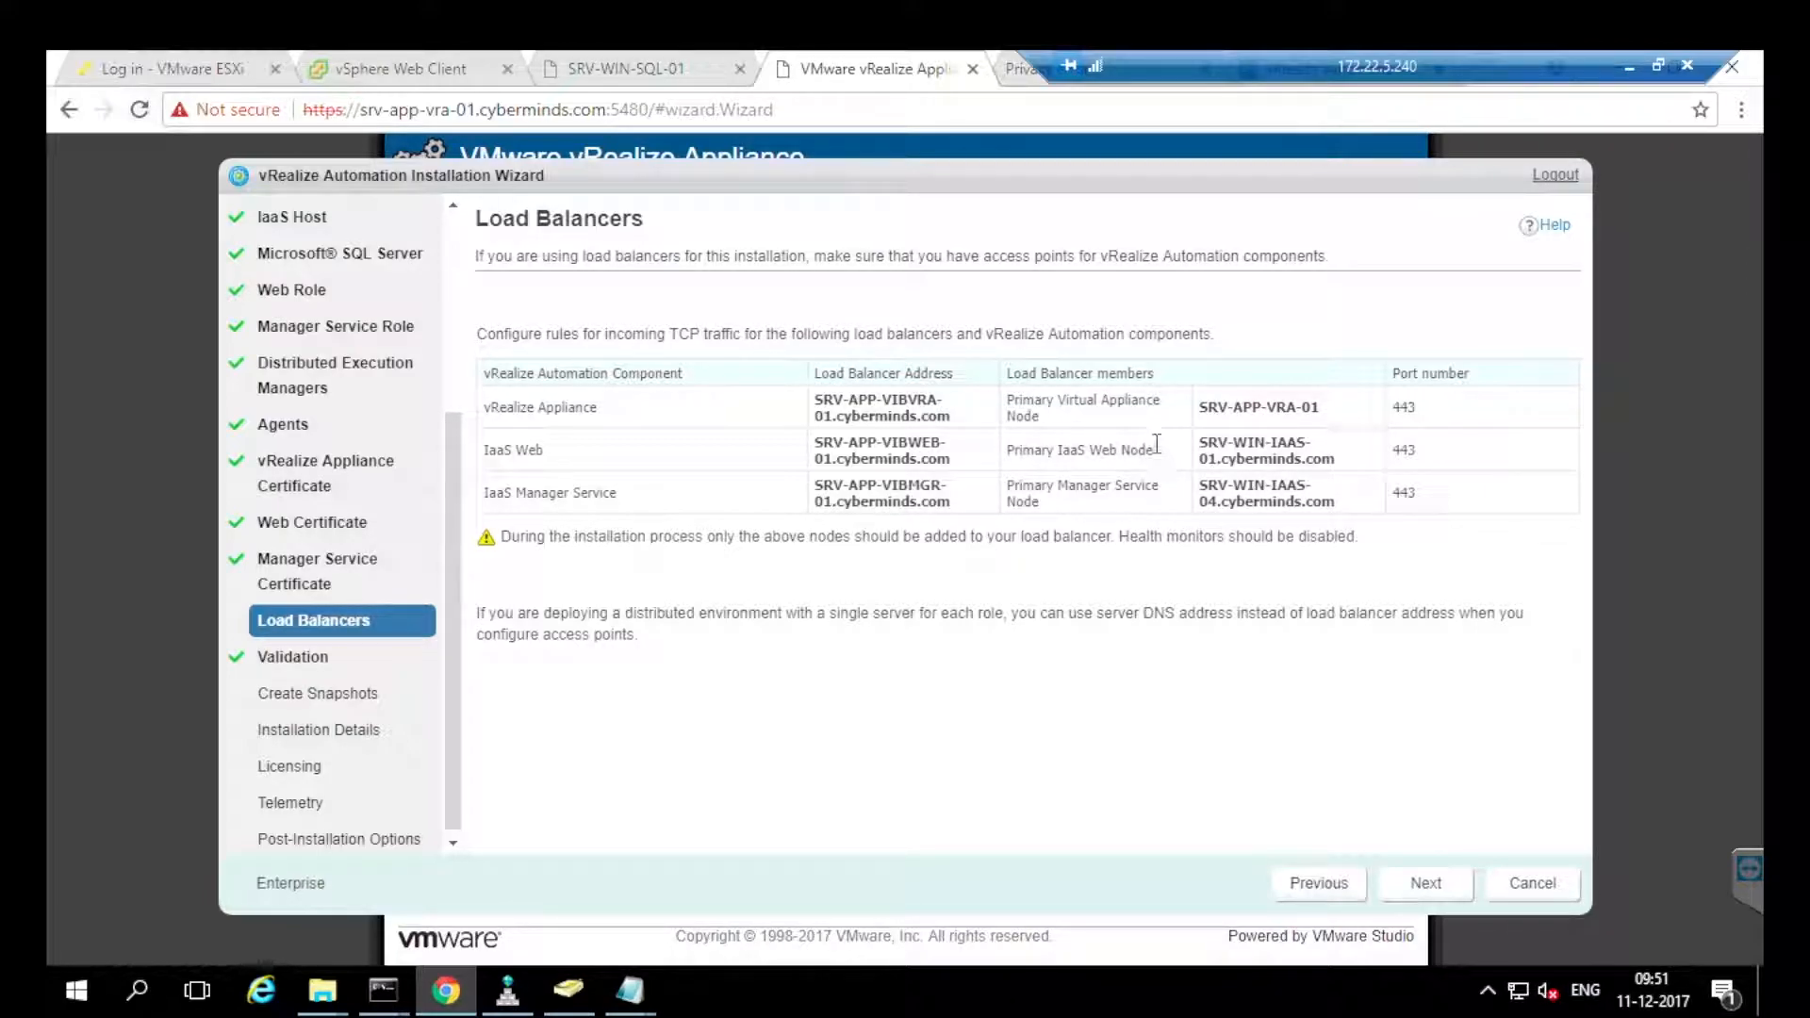
drag(815, 399, 951, 416)
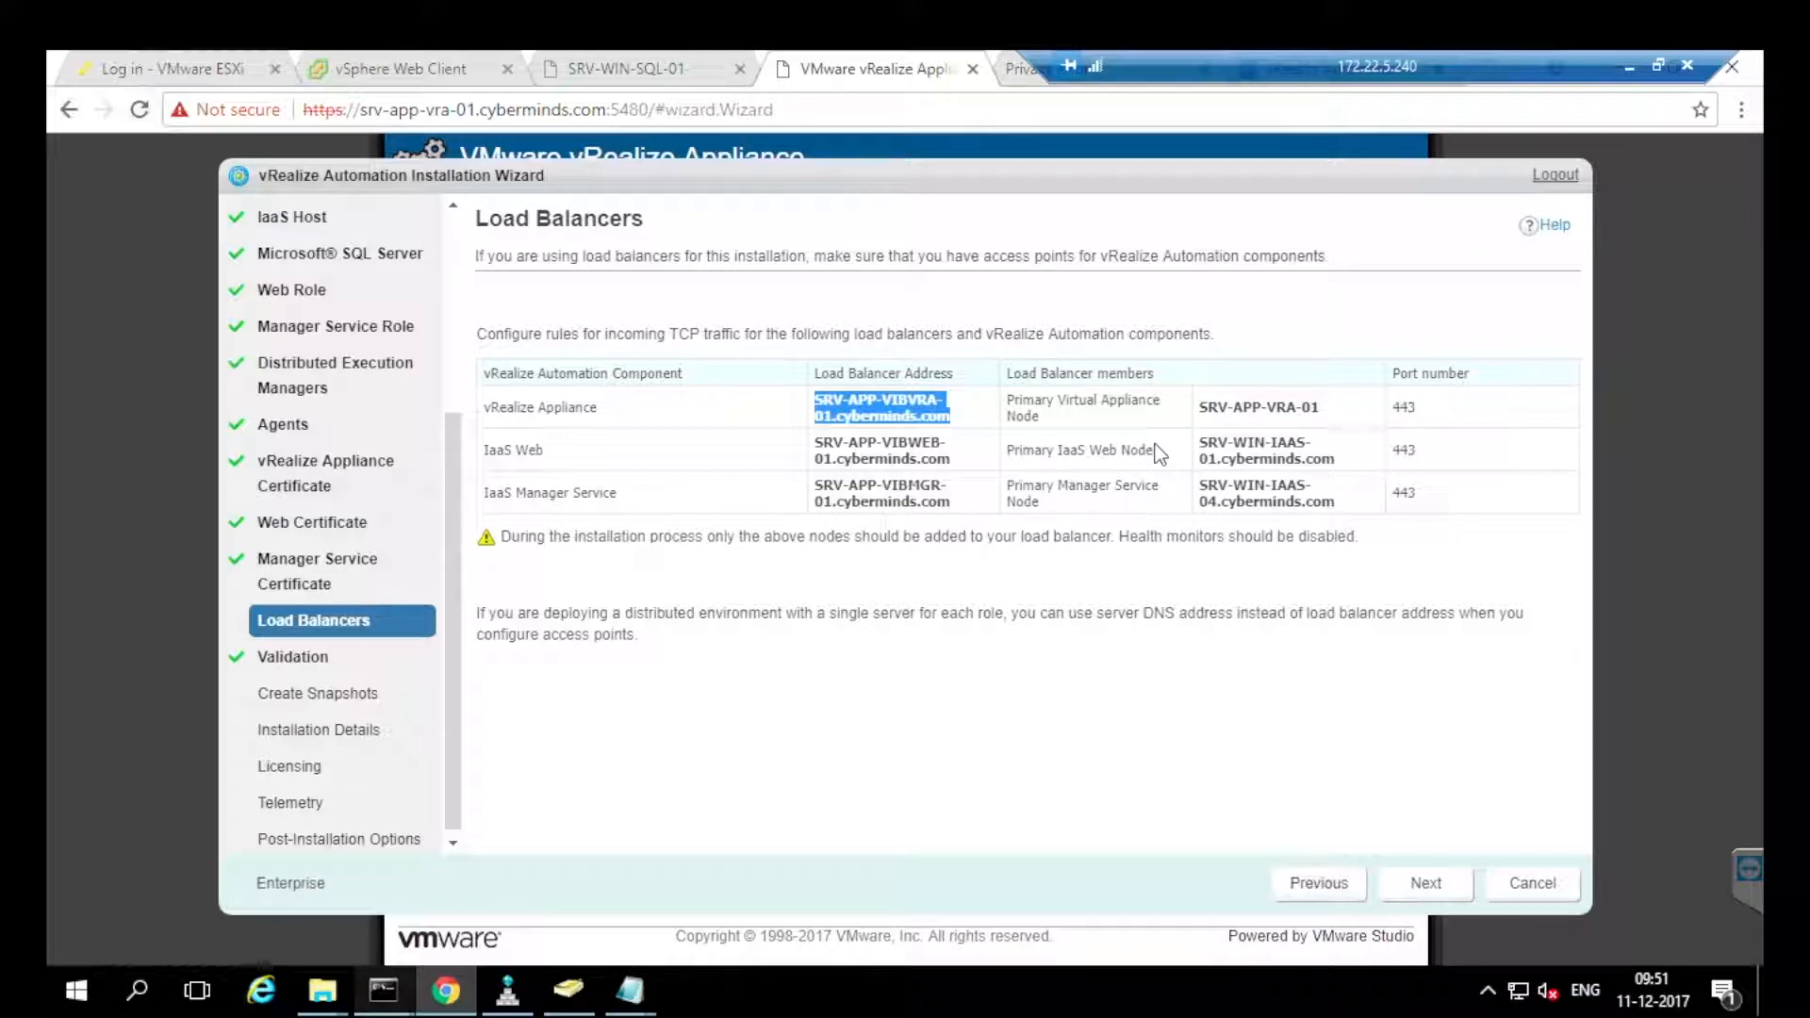
key(super+3)
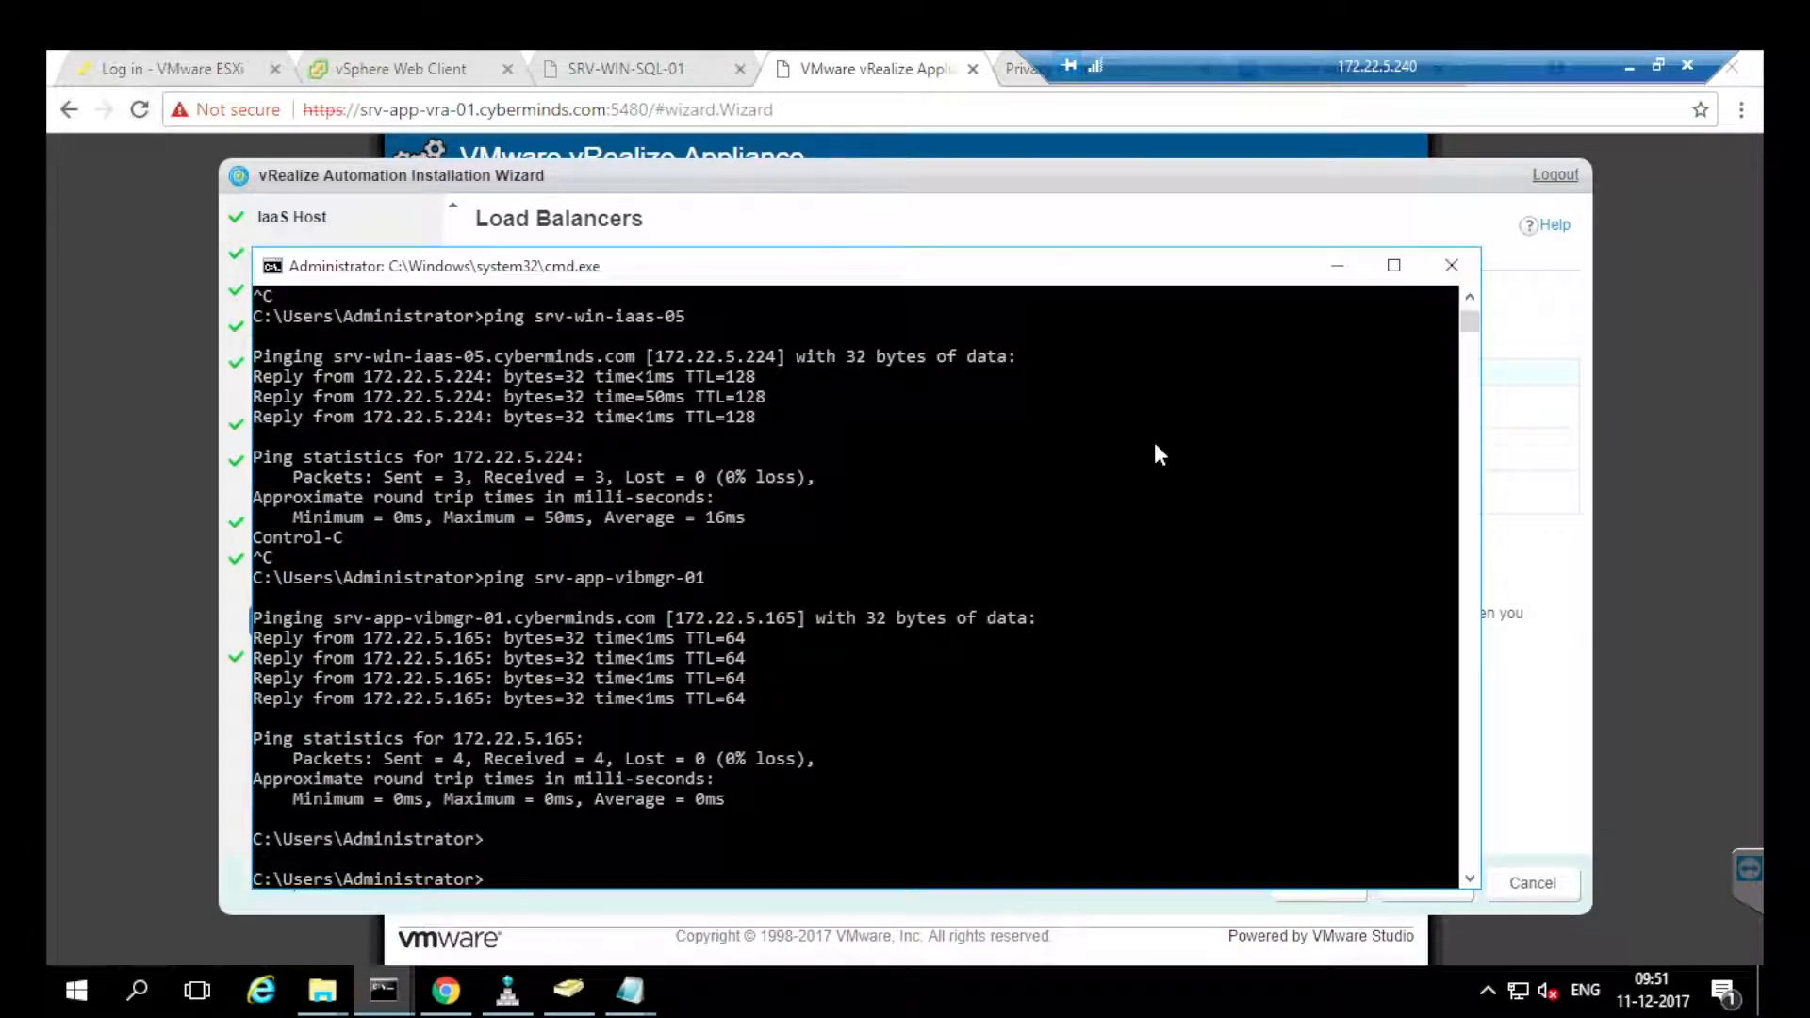
click(1160, 455)
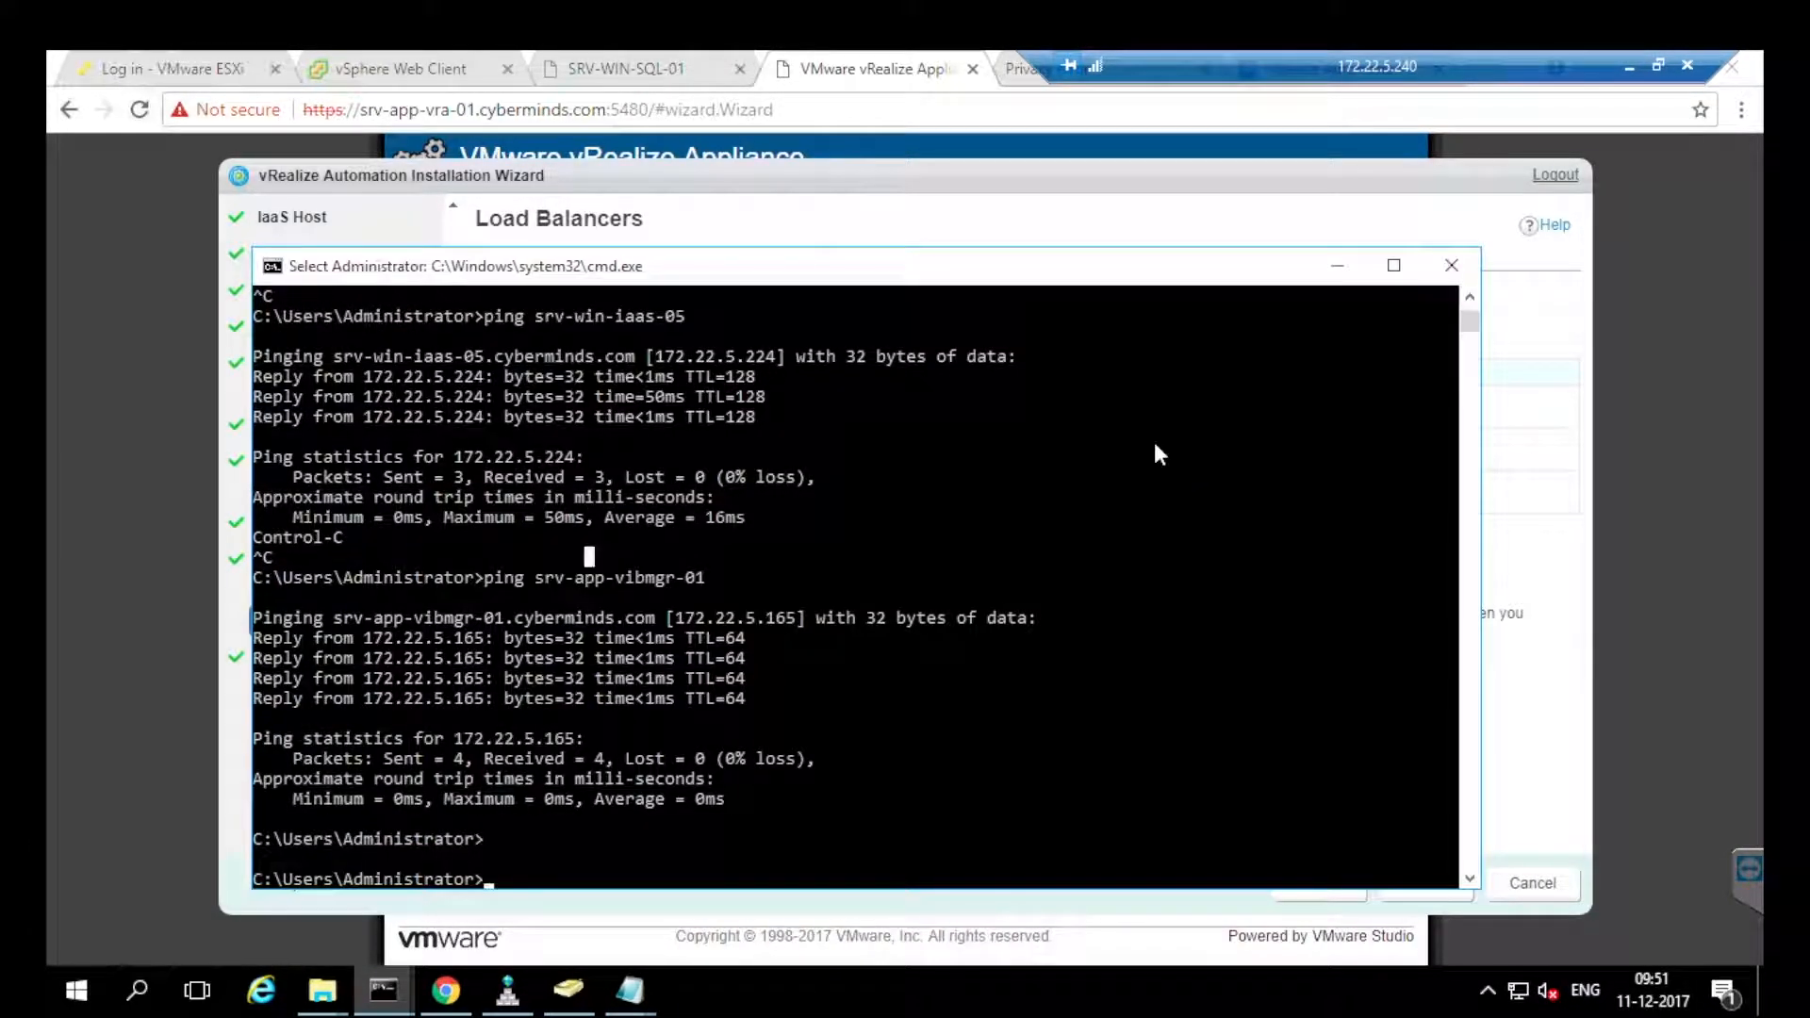
key(Escape)
text(cls)
key(Return)
text(ping)
right_click(1160, 455)
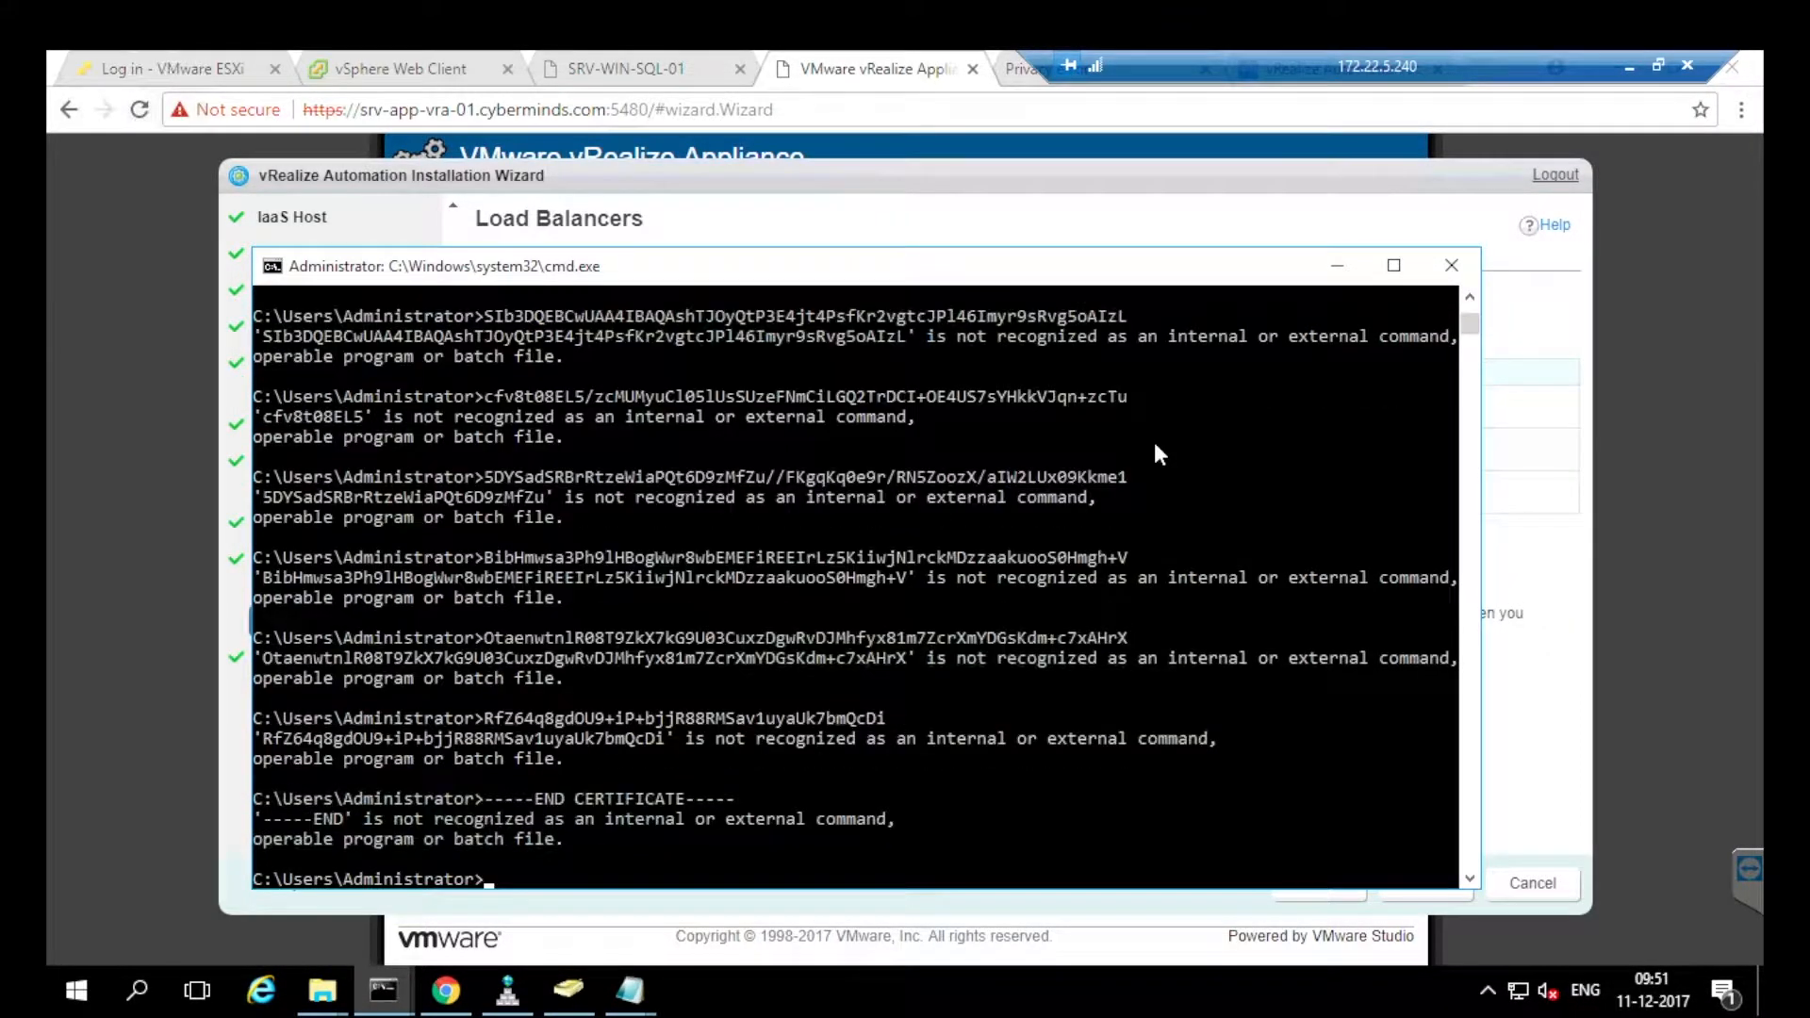
key(alt+Tab)
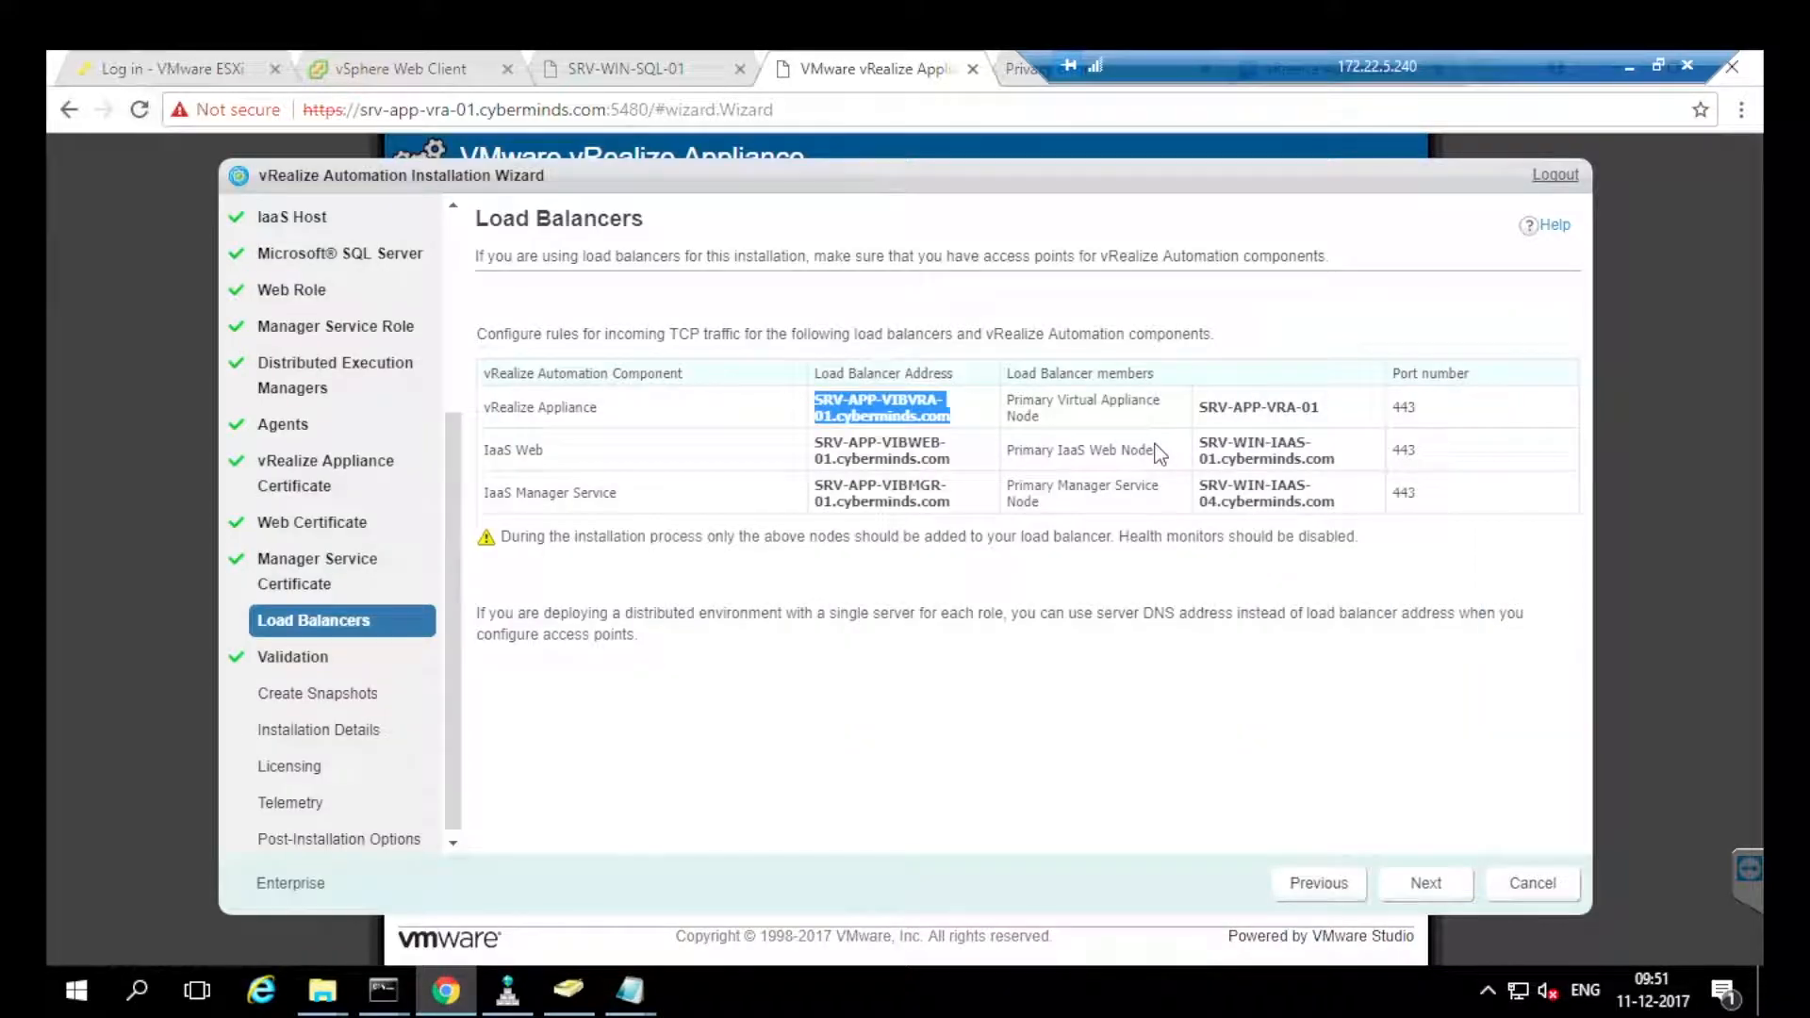
right_click(1159, 456)
key(Down)
key(Return)
key(alt+Tab)
text(ping)
key(ctrl+v)
key(Return)
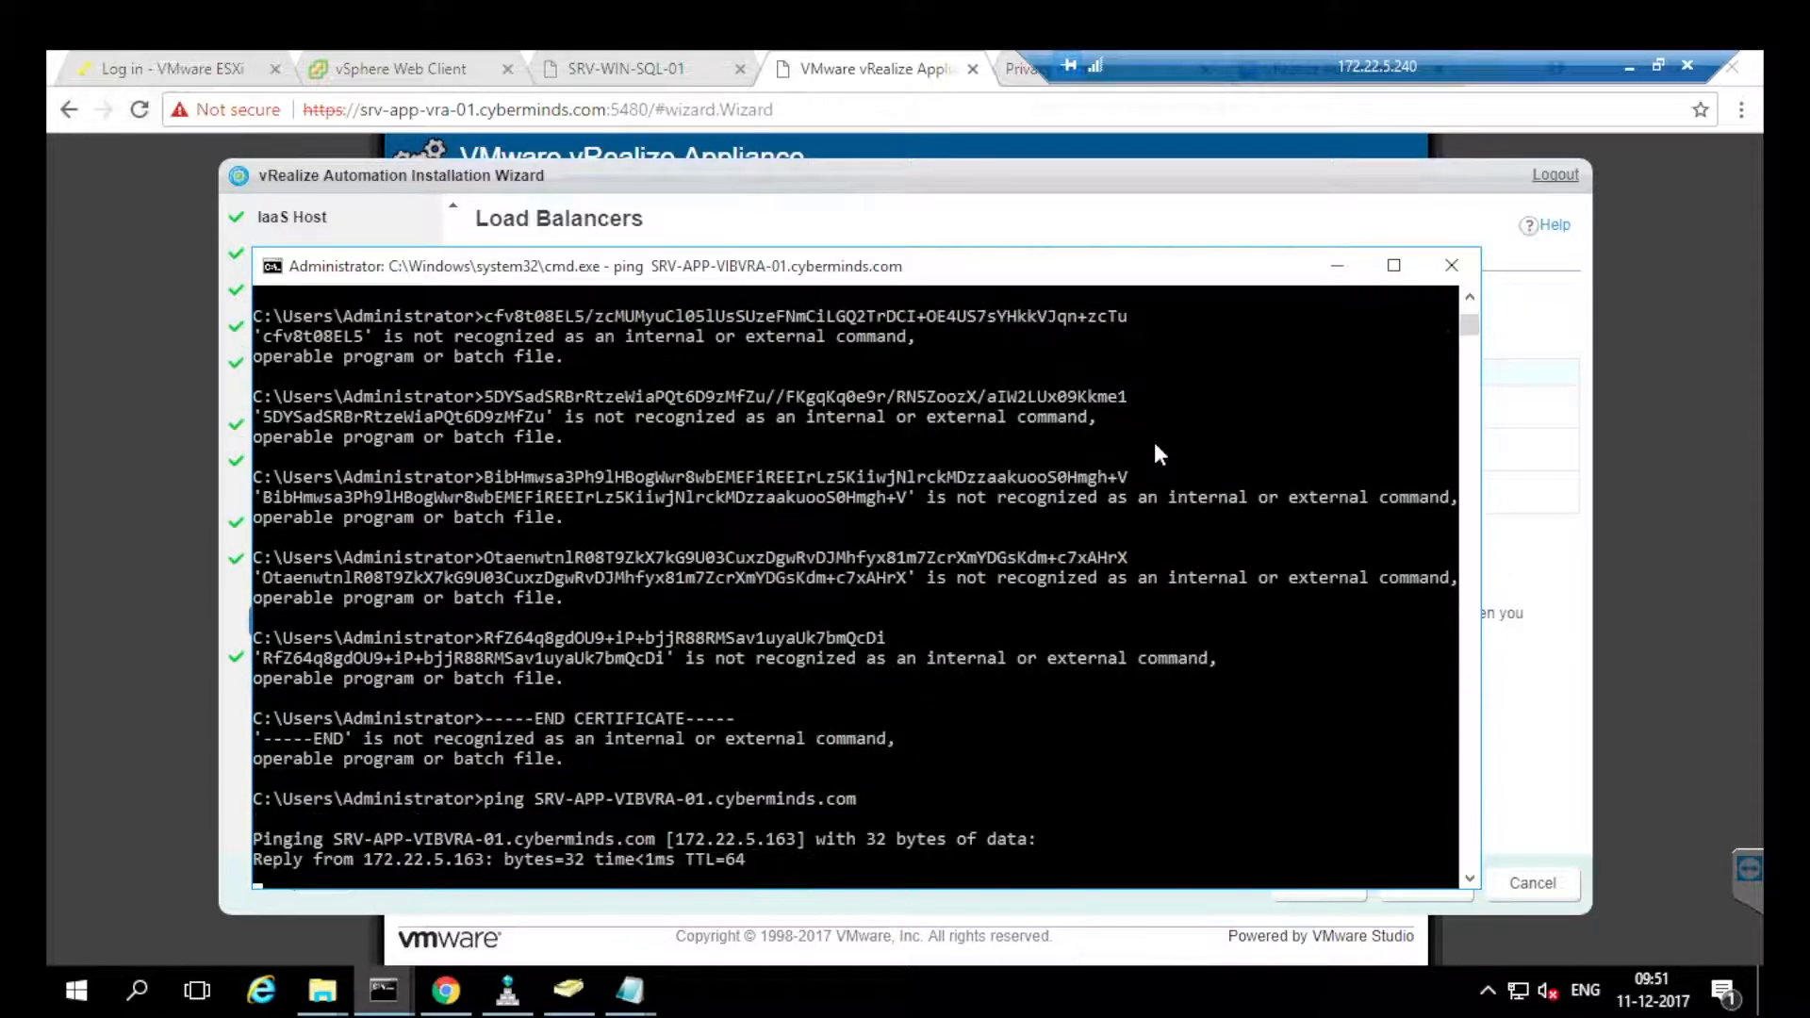
key(ctrl+c)
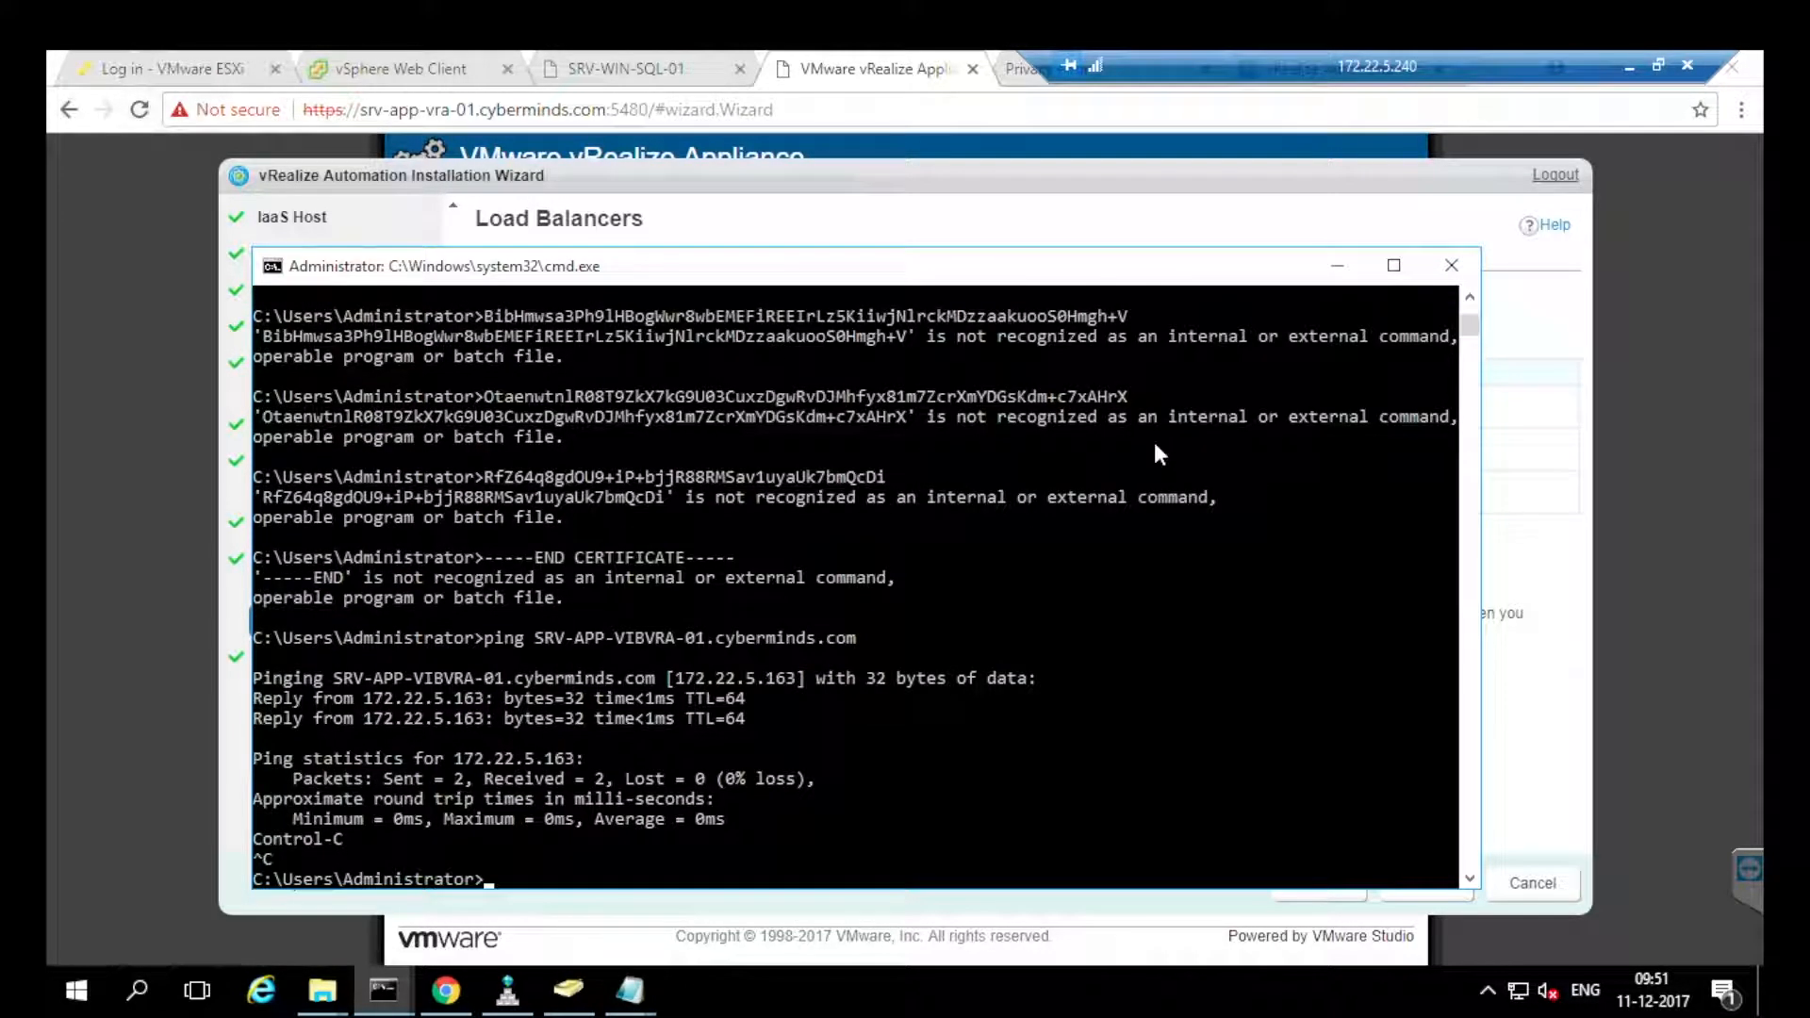
key(alt+Tab)
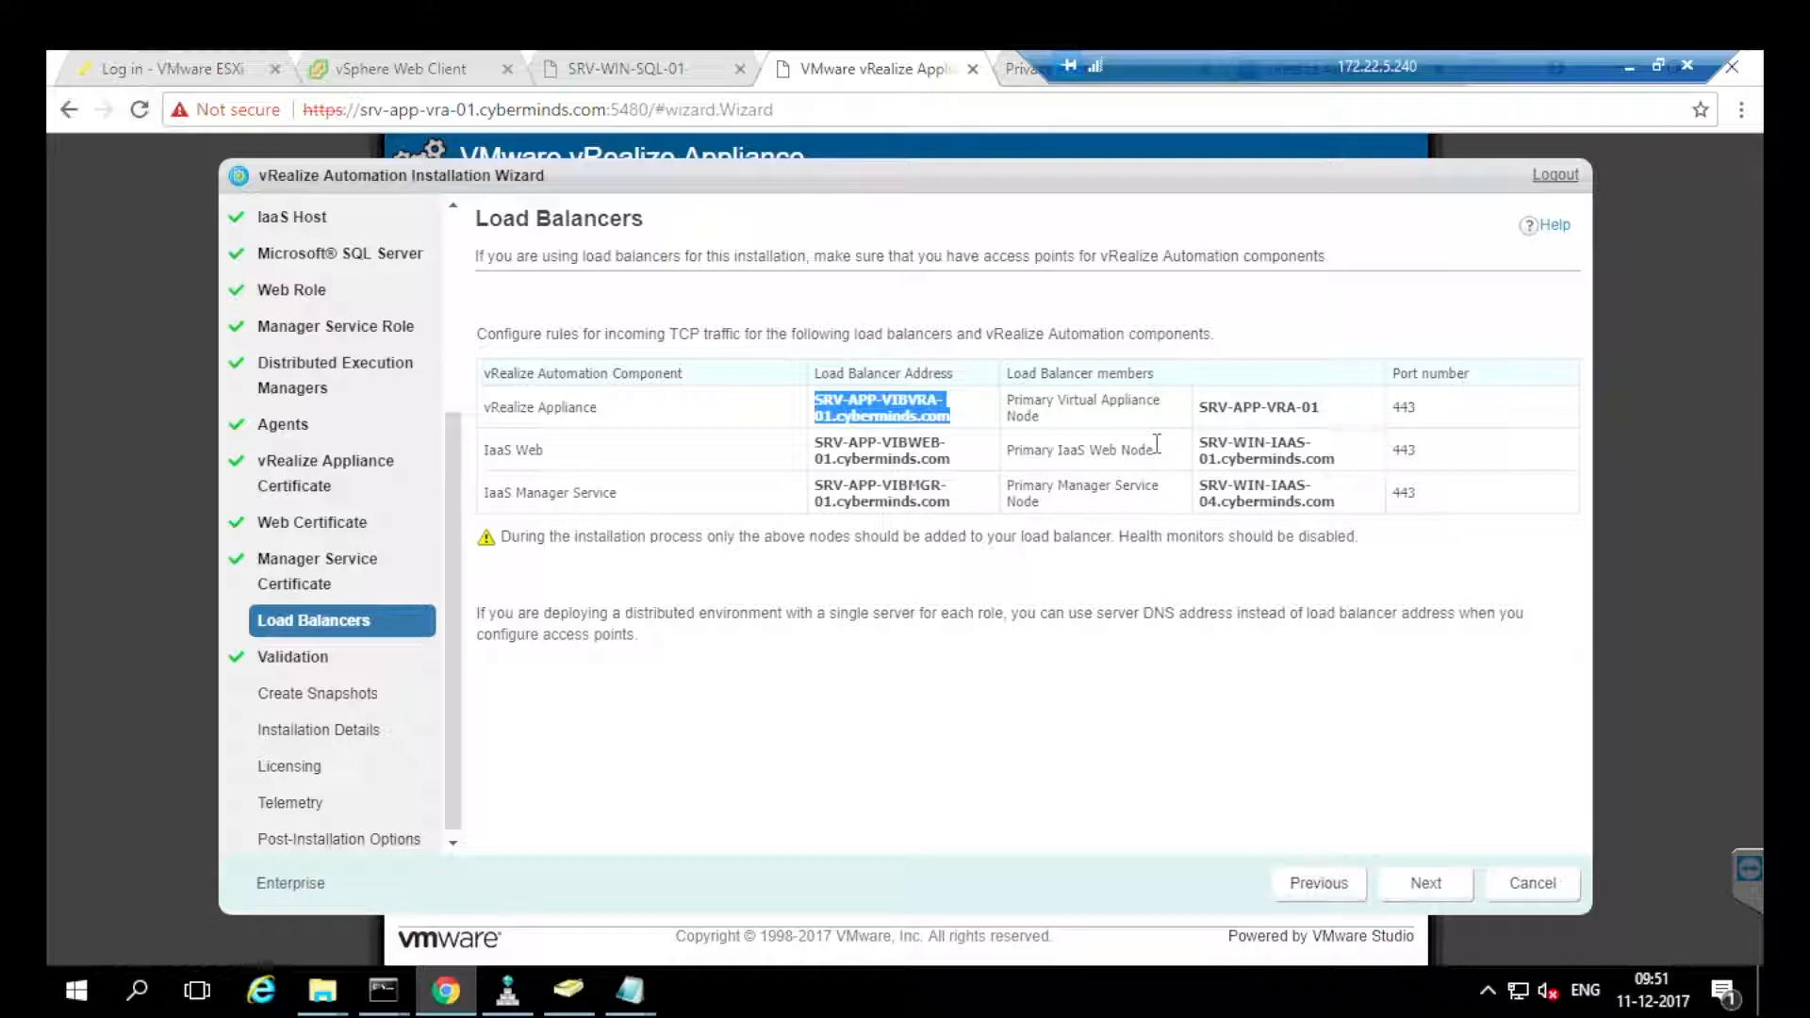
drag(815, 442, 950, 459)
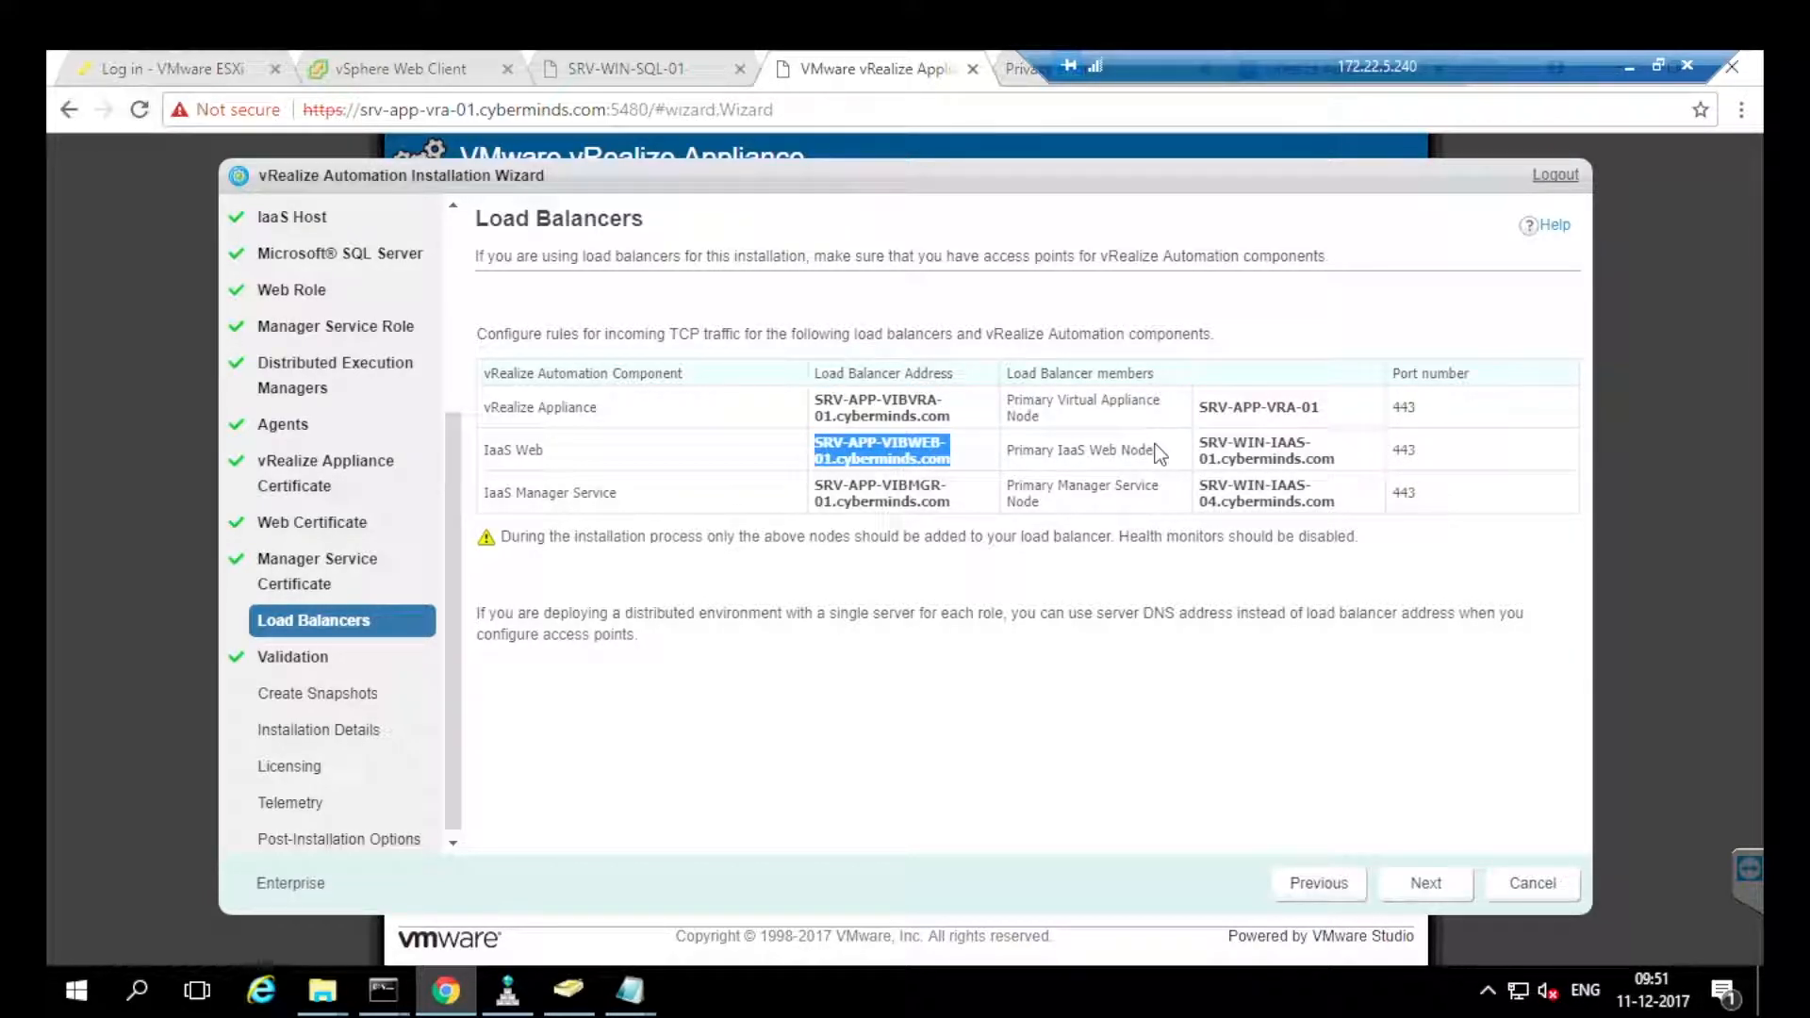
key(alt+Tab)
text(ping)
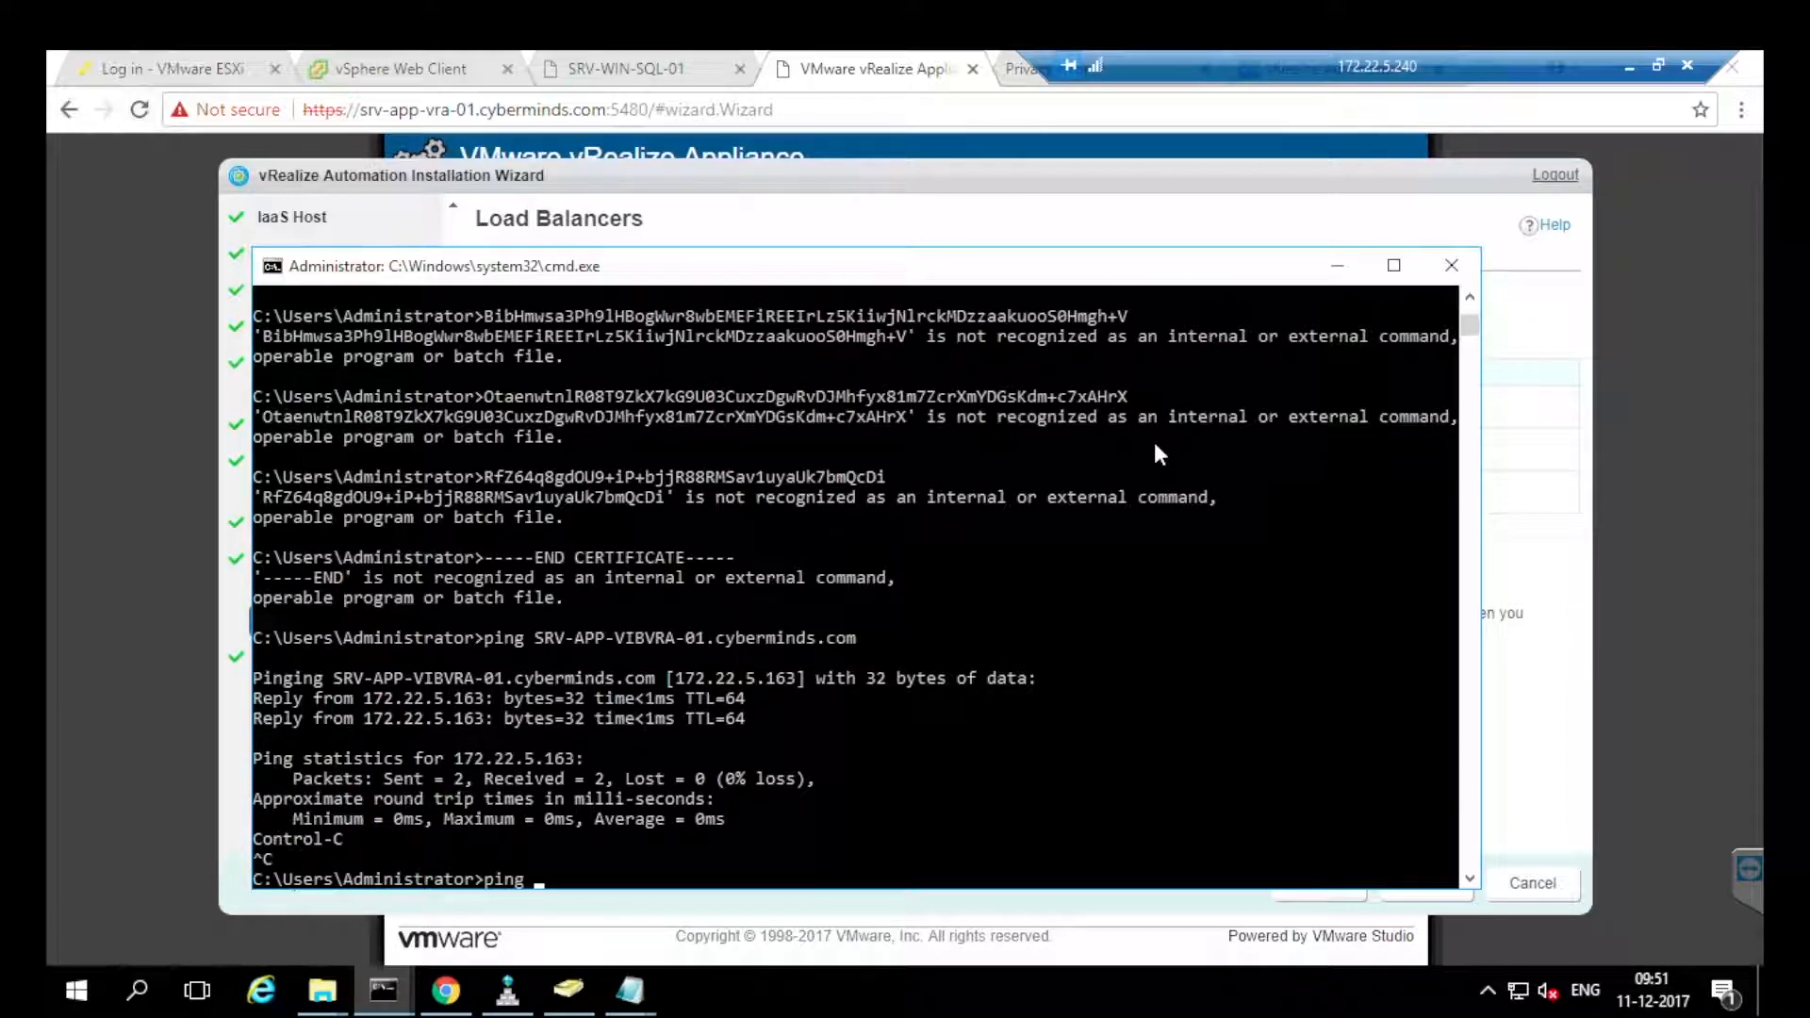
key(ctrl+v)
key(Return)
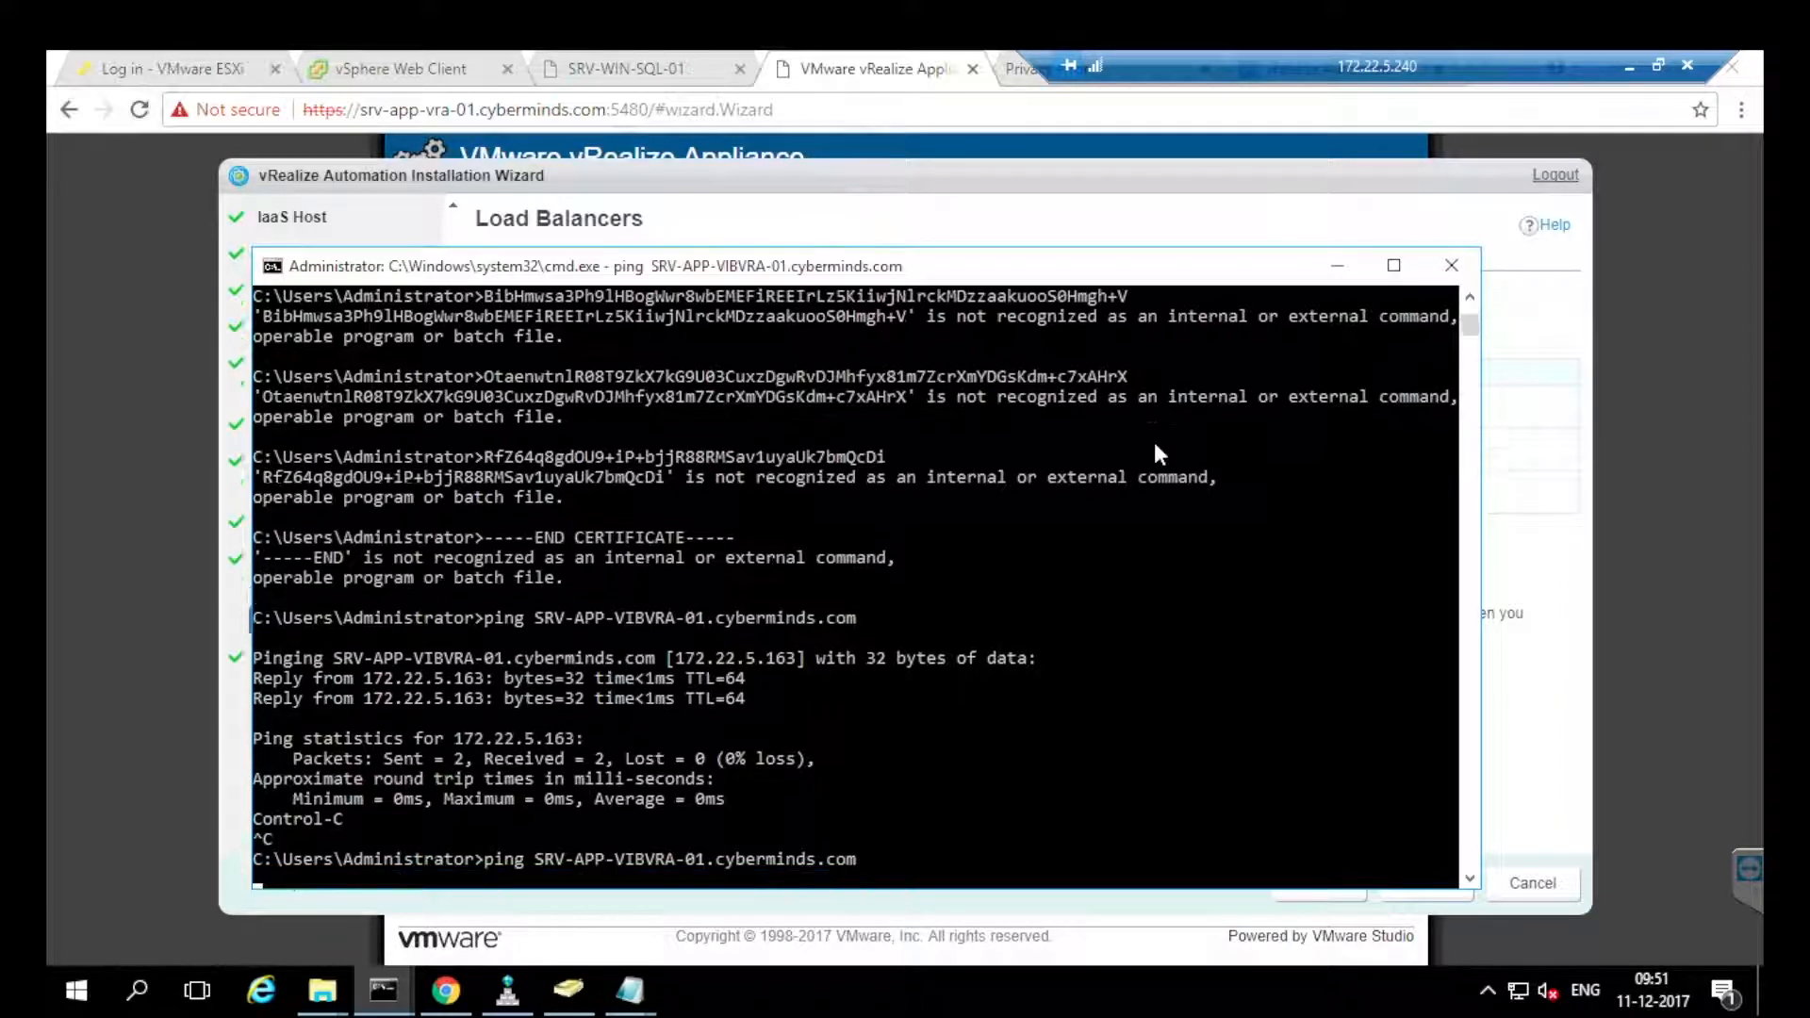
key(alt+Tab)
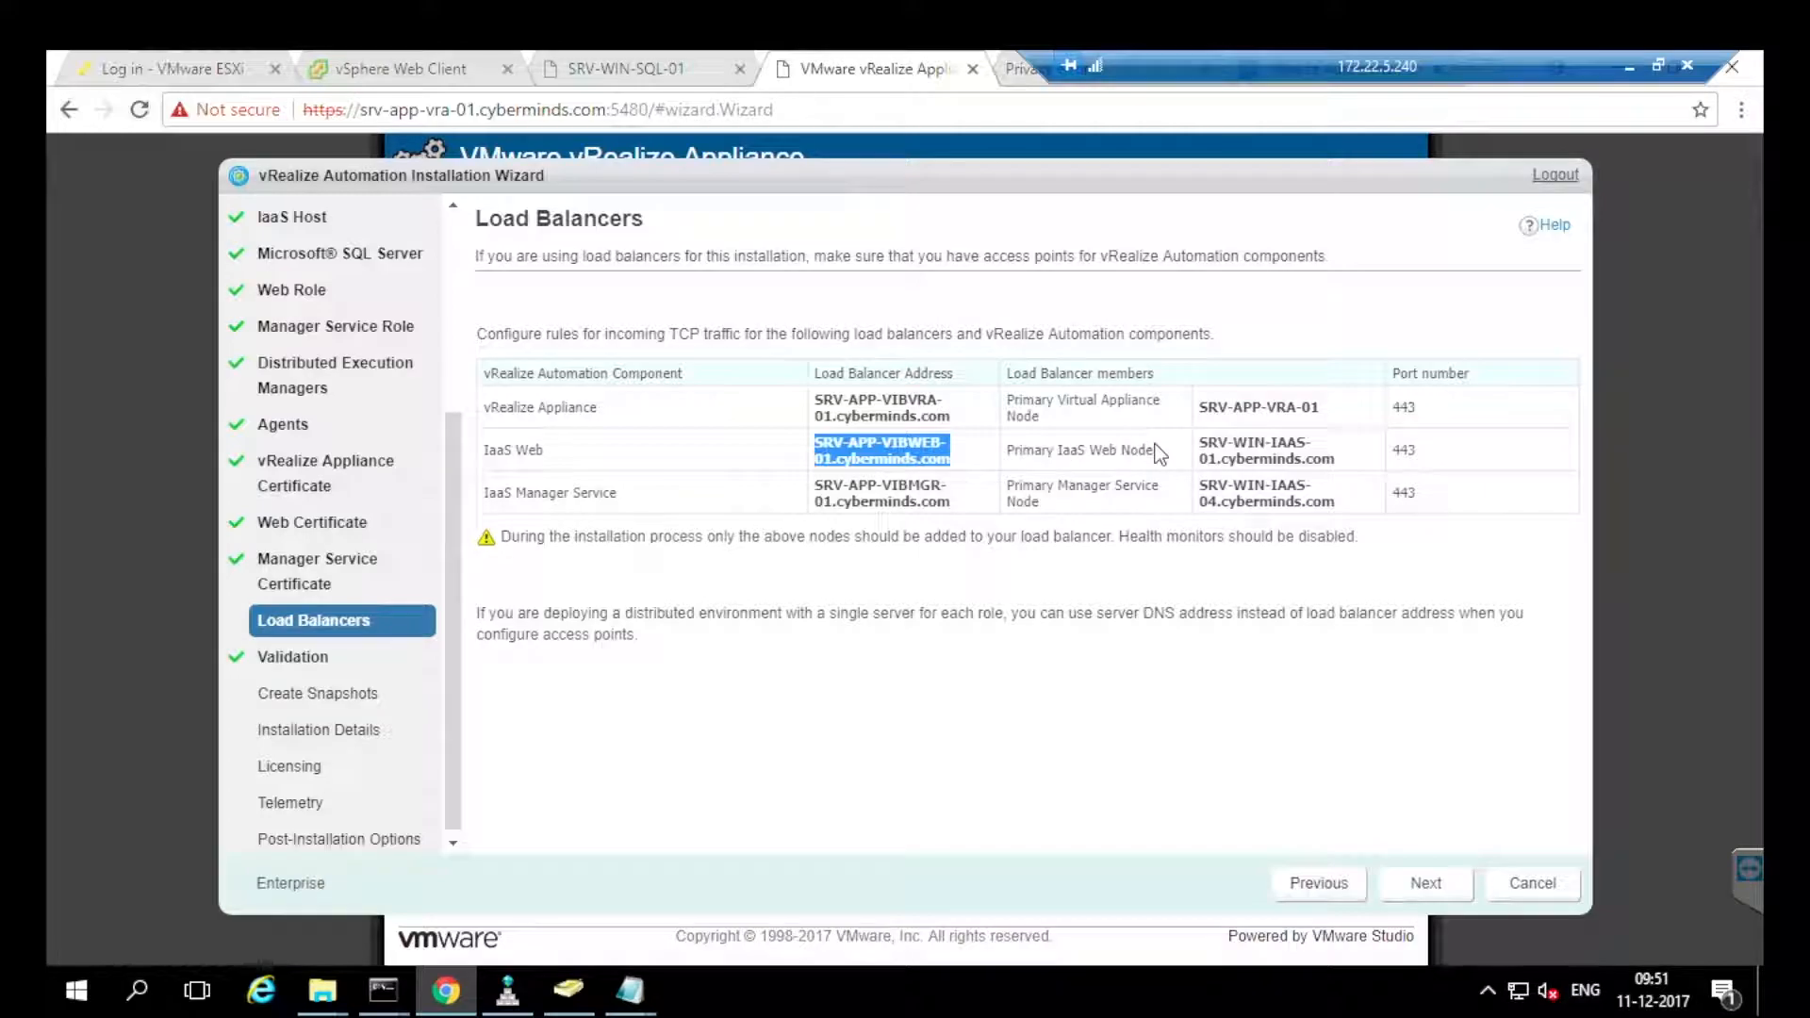
drag(952, 503, 815, 486)
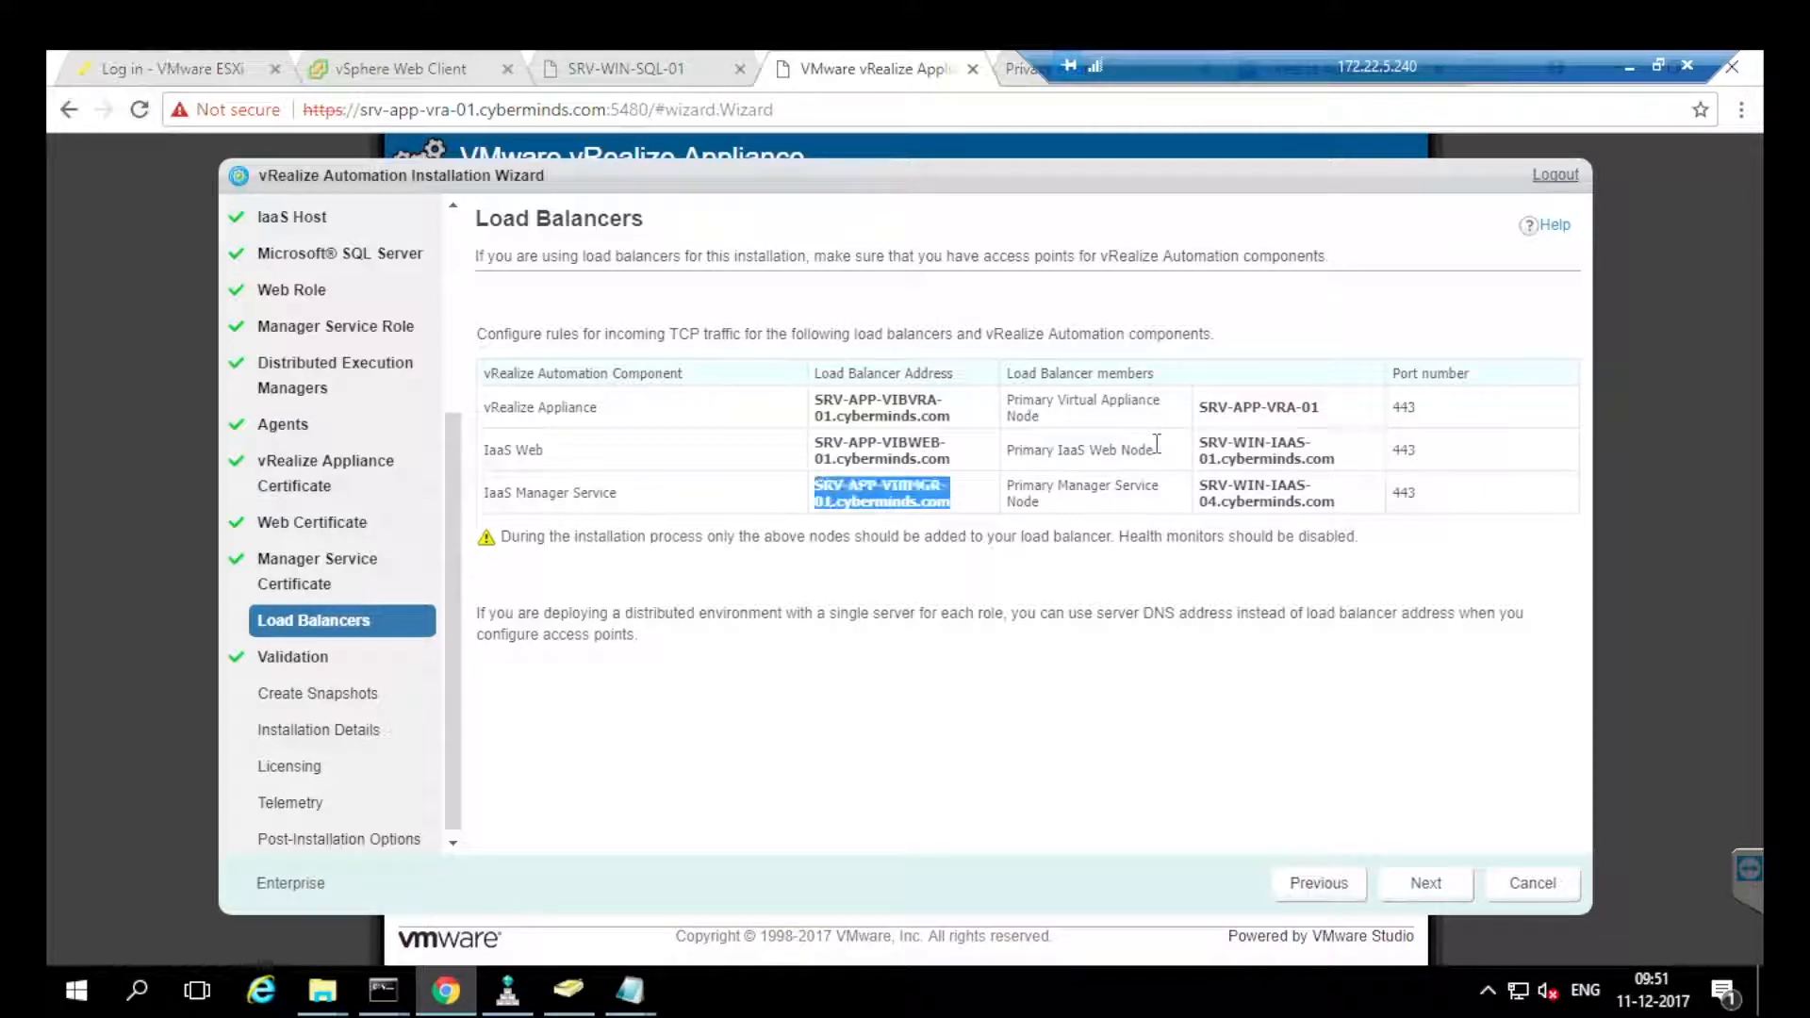
key(alt+Tab)
click(1160, 455)
text(ping SRV-APP-VIBVRA-01.cyberminds.com)
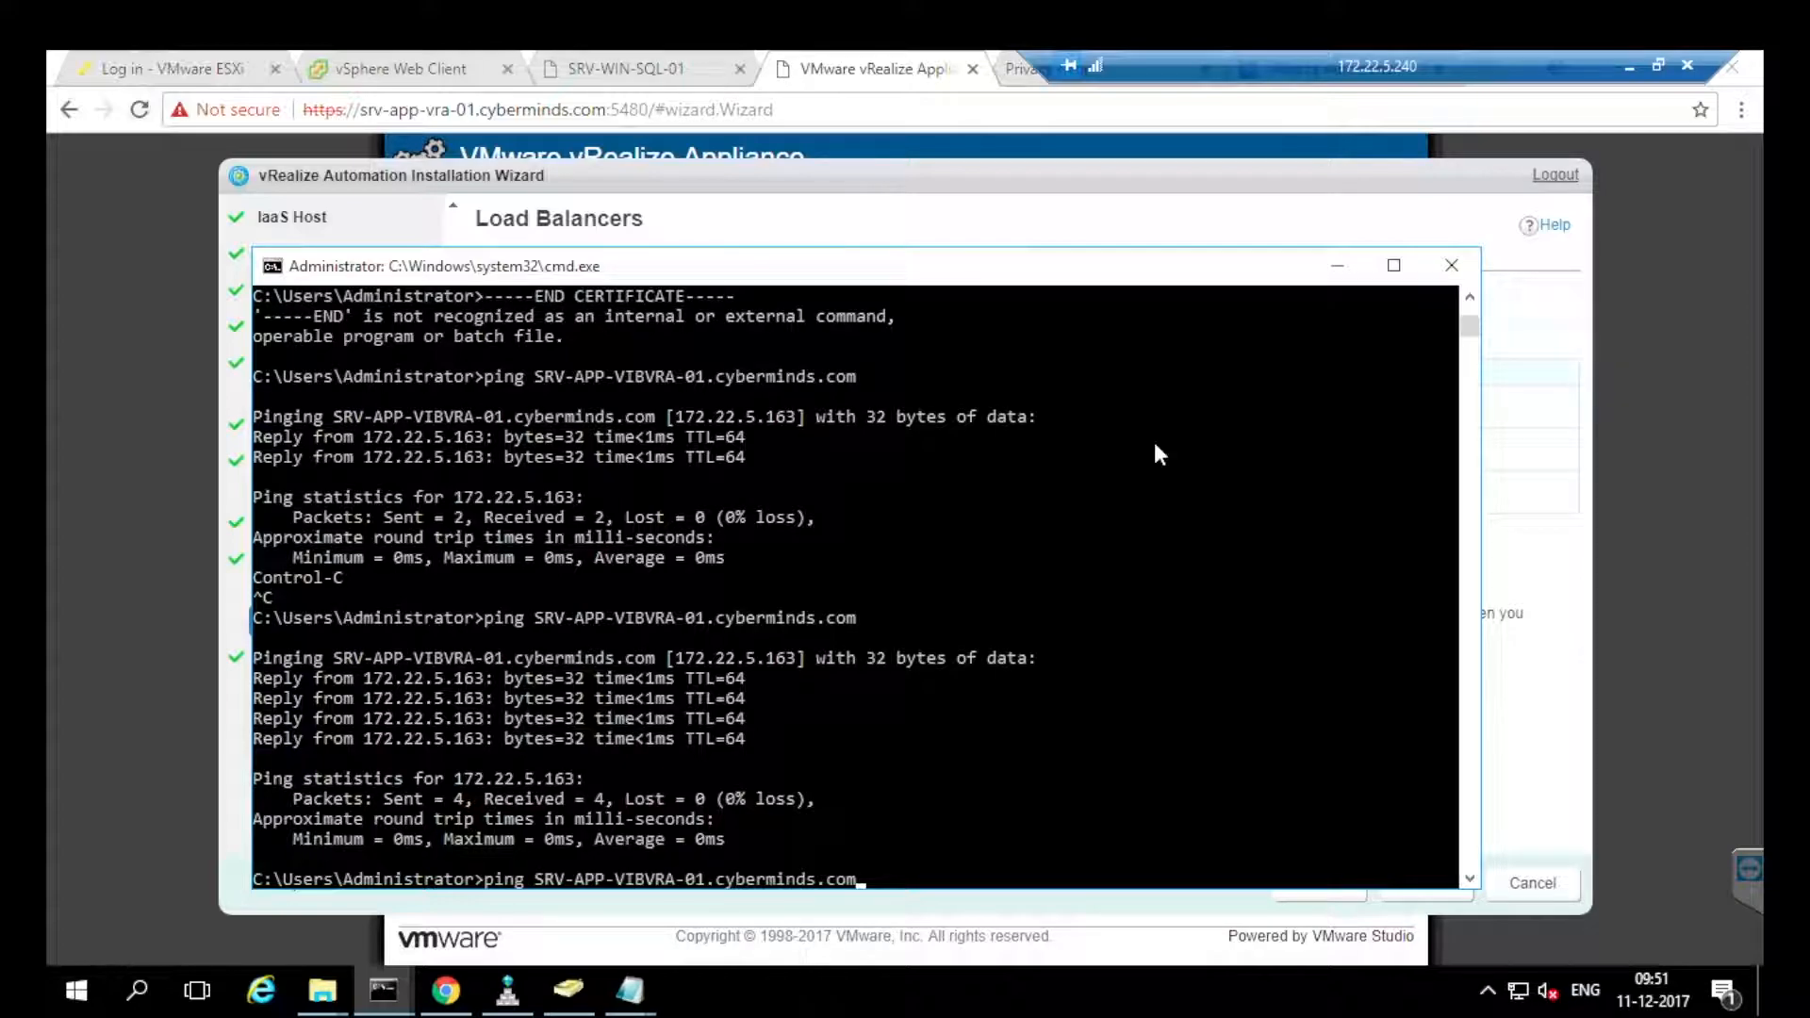
key(Return)
key(alt+Tab)
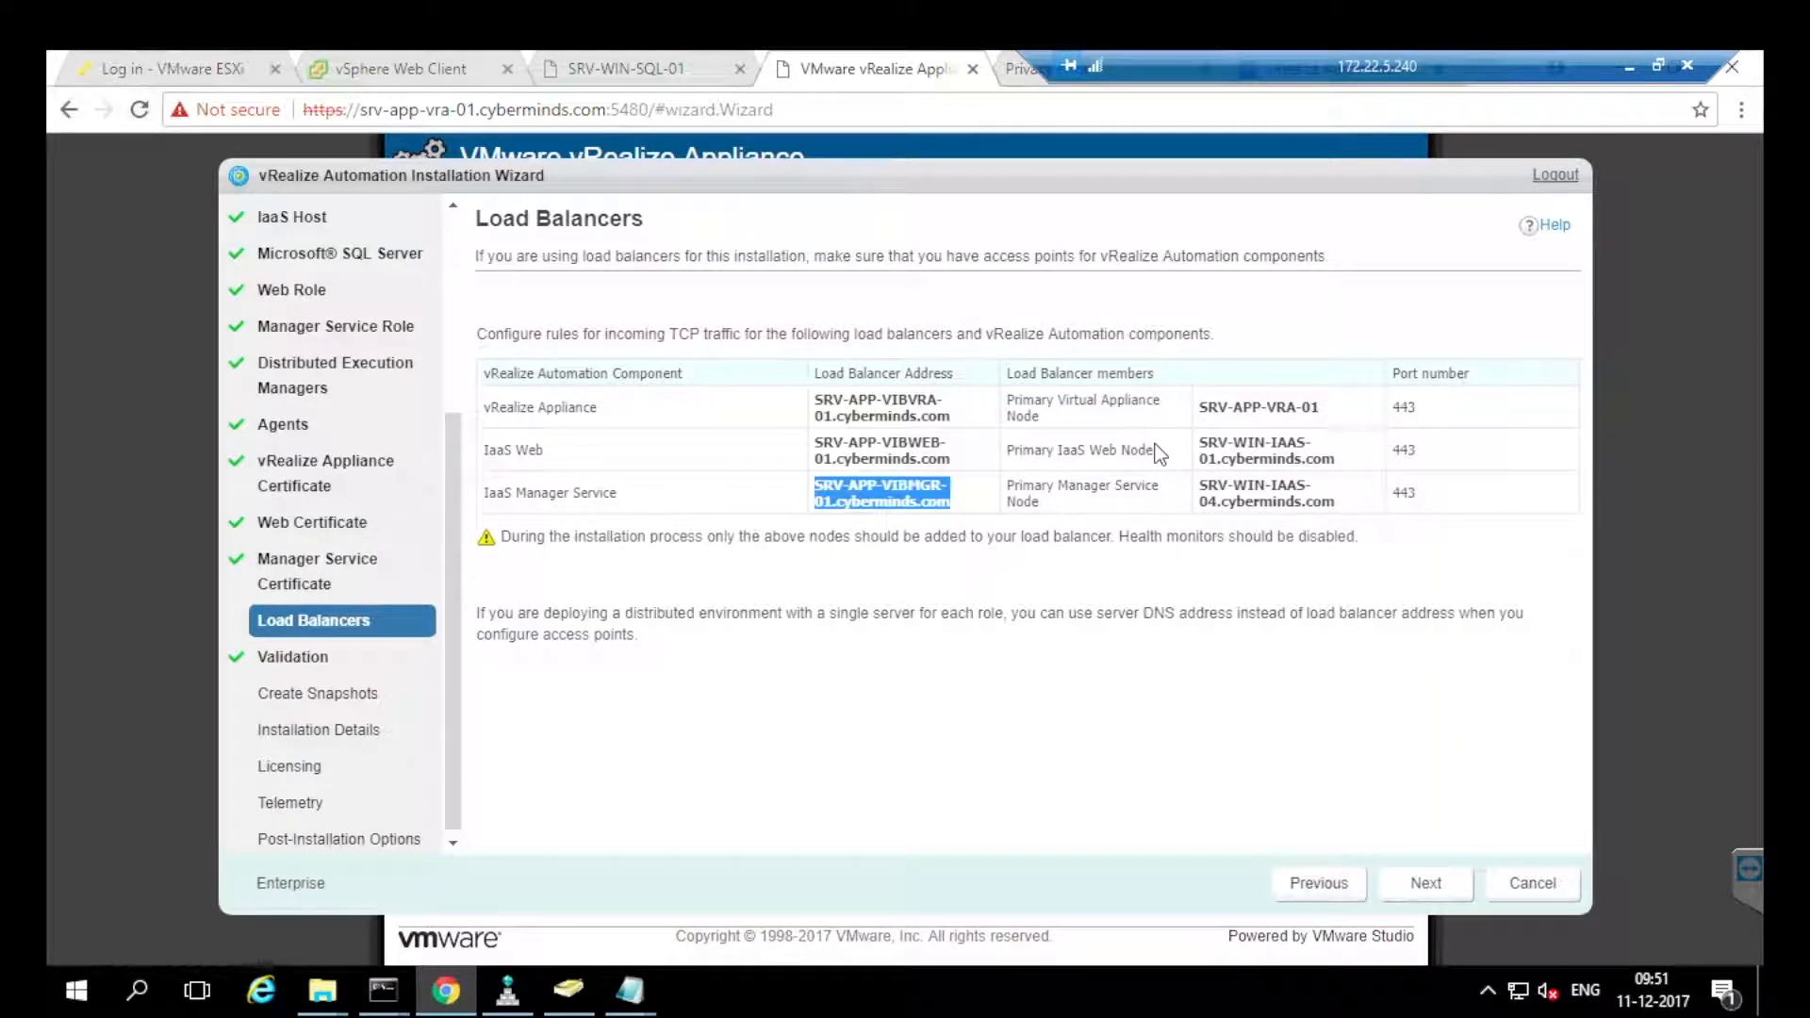
drag(546, 408, 598, 407)
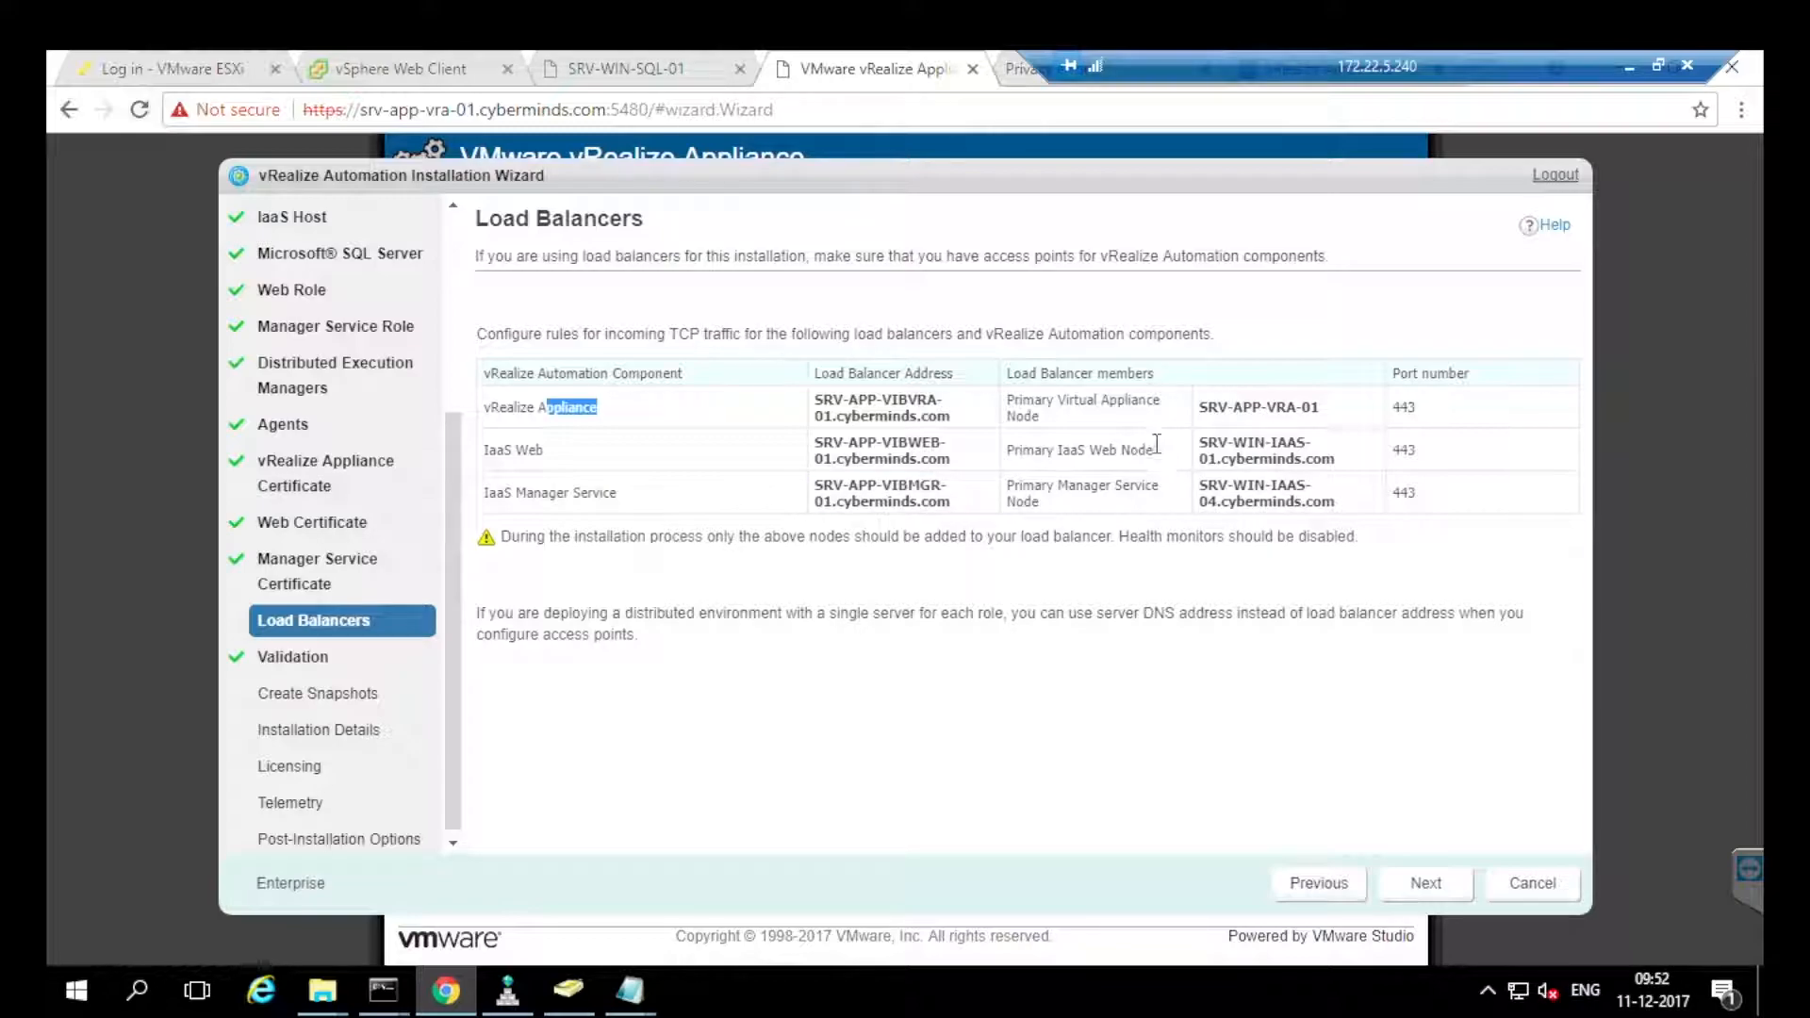
mouse_move(823, 416)
mouse_down()
mouse_move(897, 401)
mouse_move(949, 416)
mouse_up()
click(1157, 444)
click(1155, 444)
drag(842, 443, 930, 459)
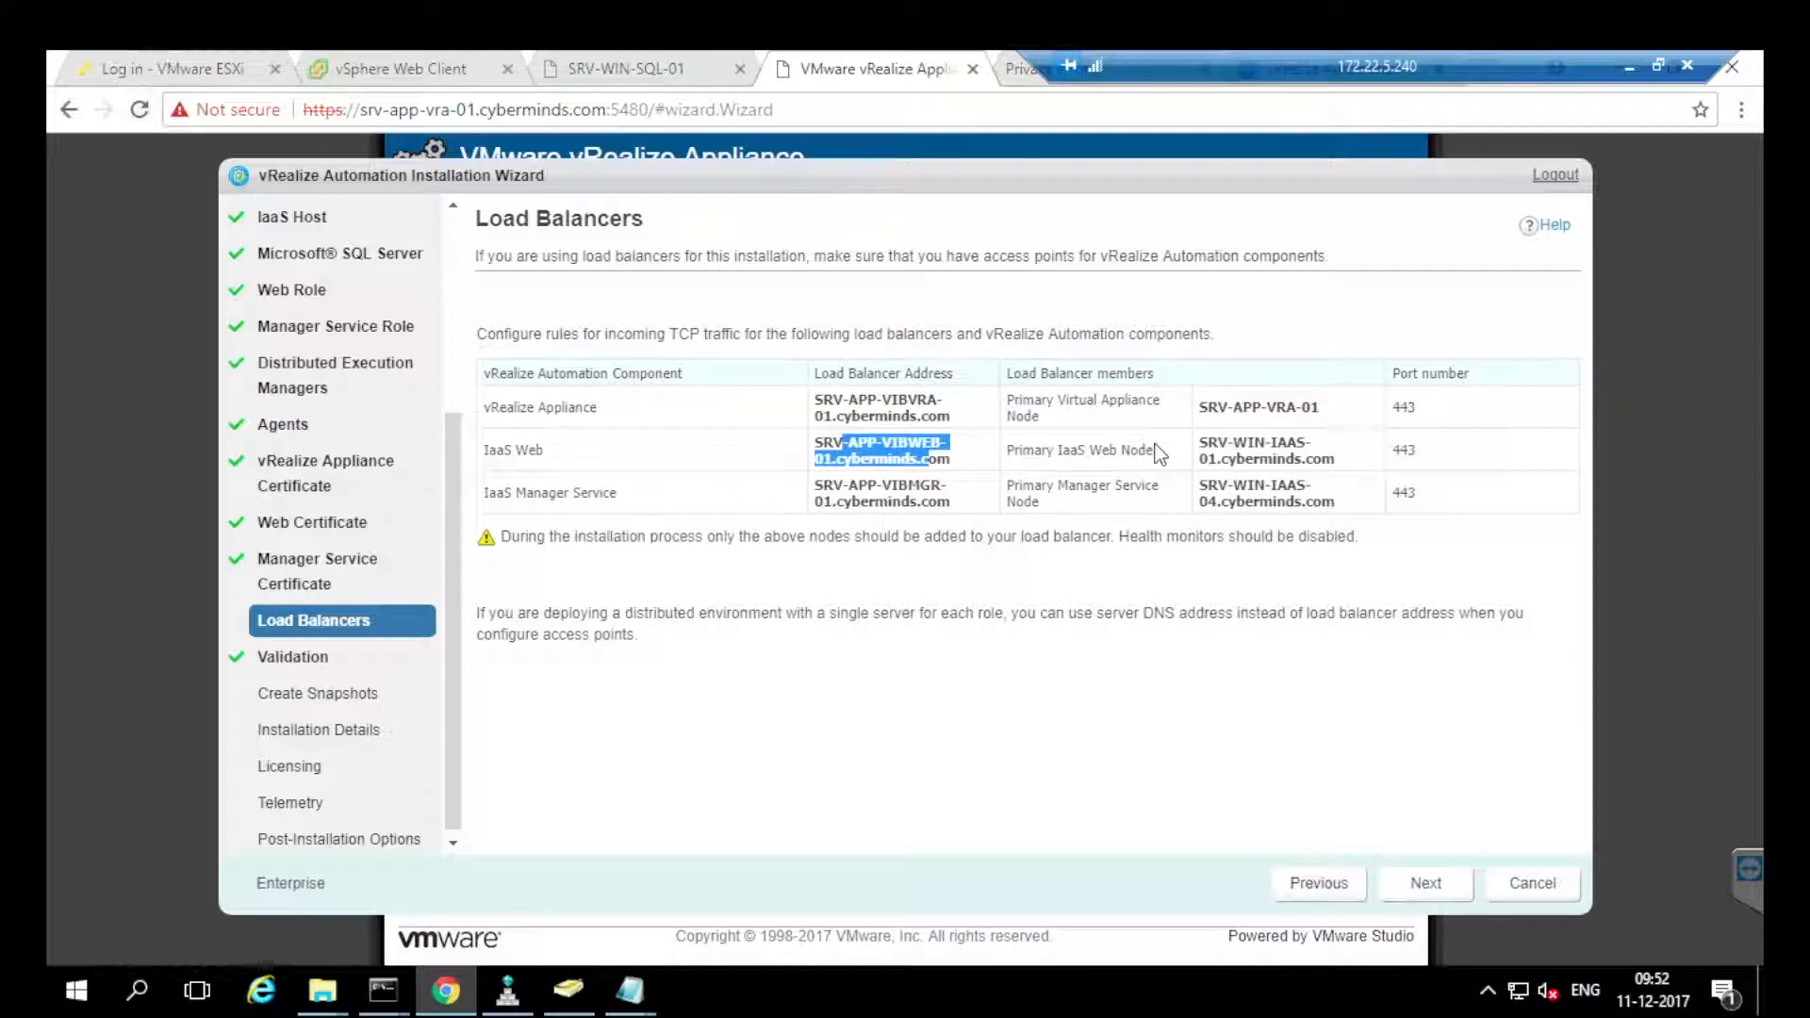
drag(1200, 459, 1221, 459)
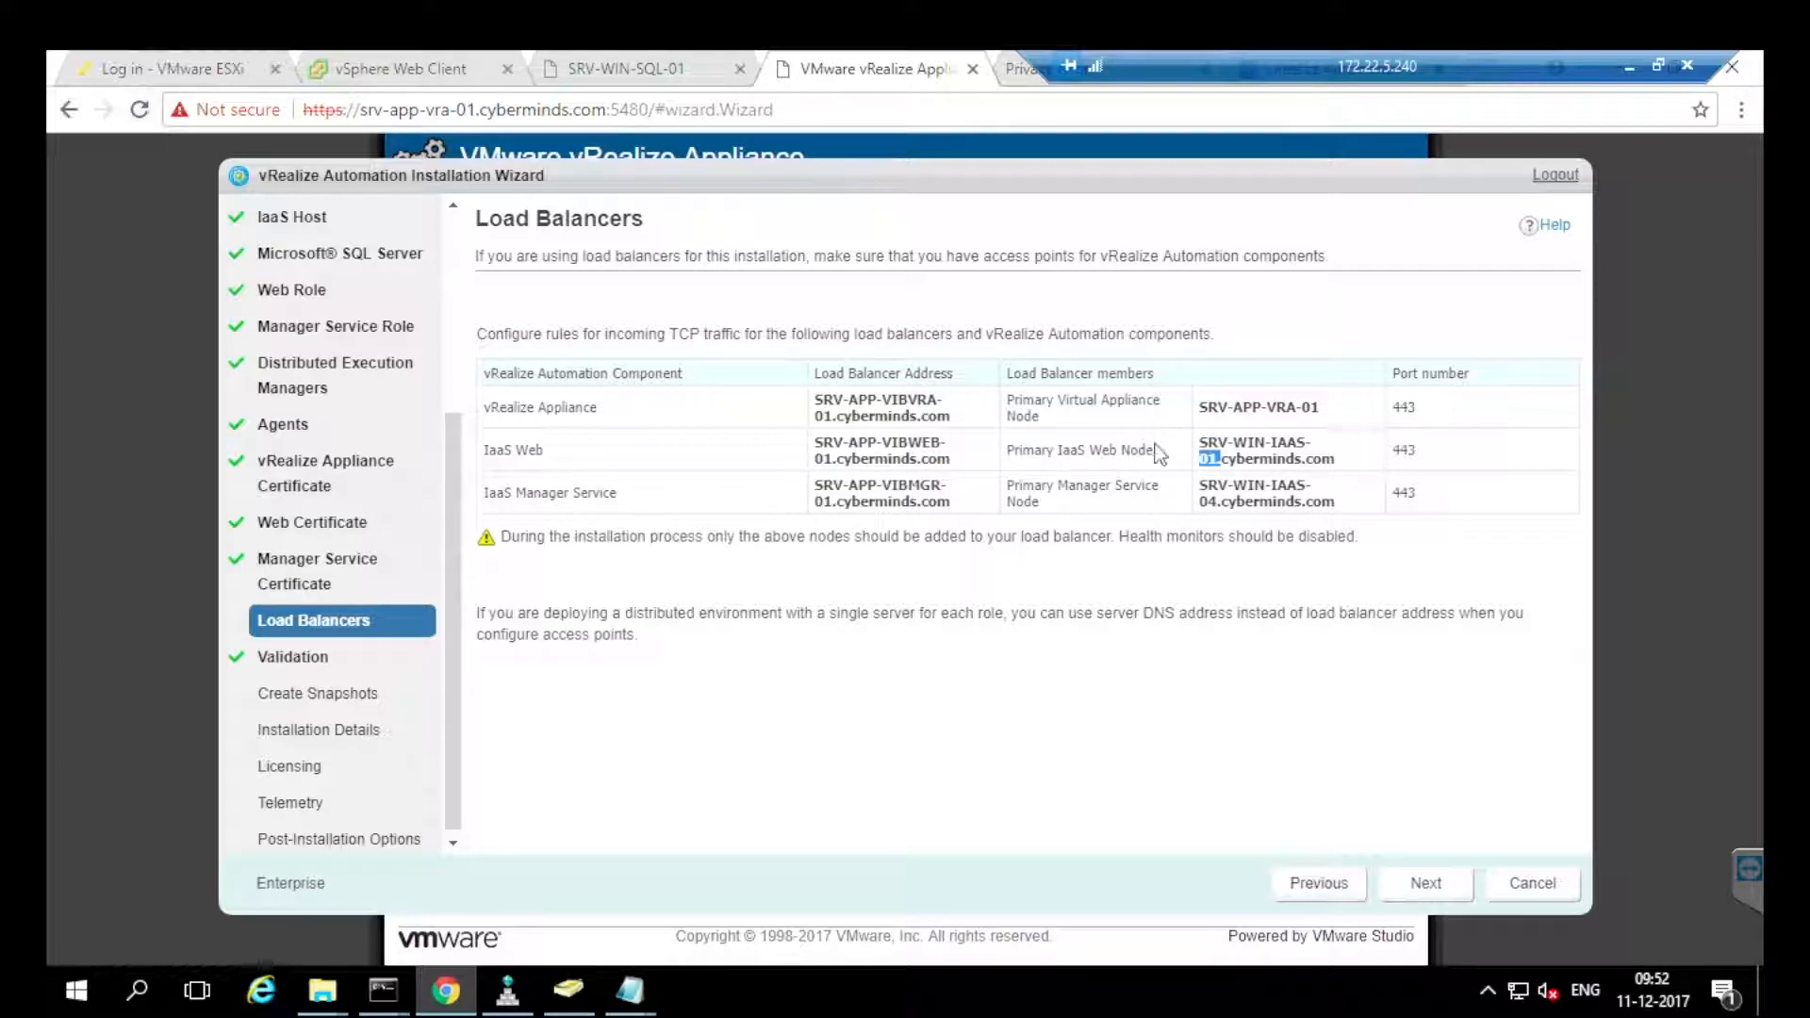
drag(548, 493, 600, 493)
drag(842, 485, 920, 486)
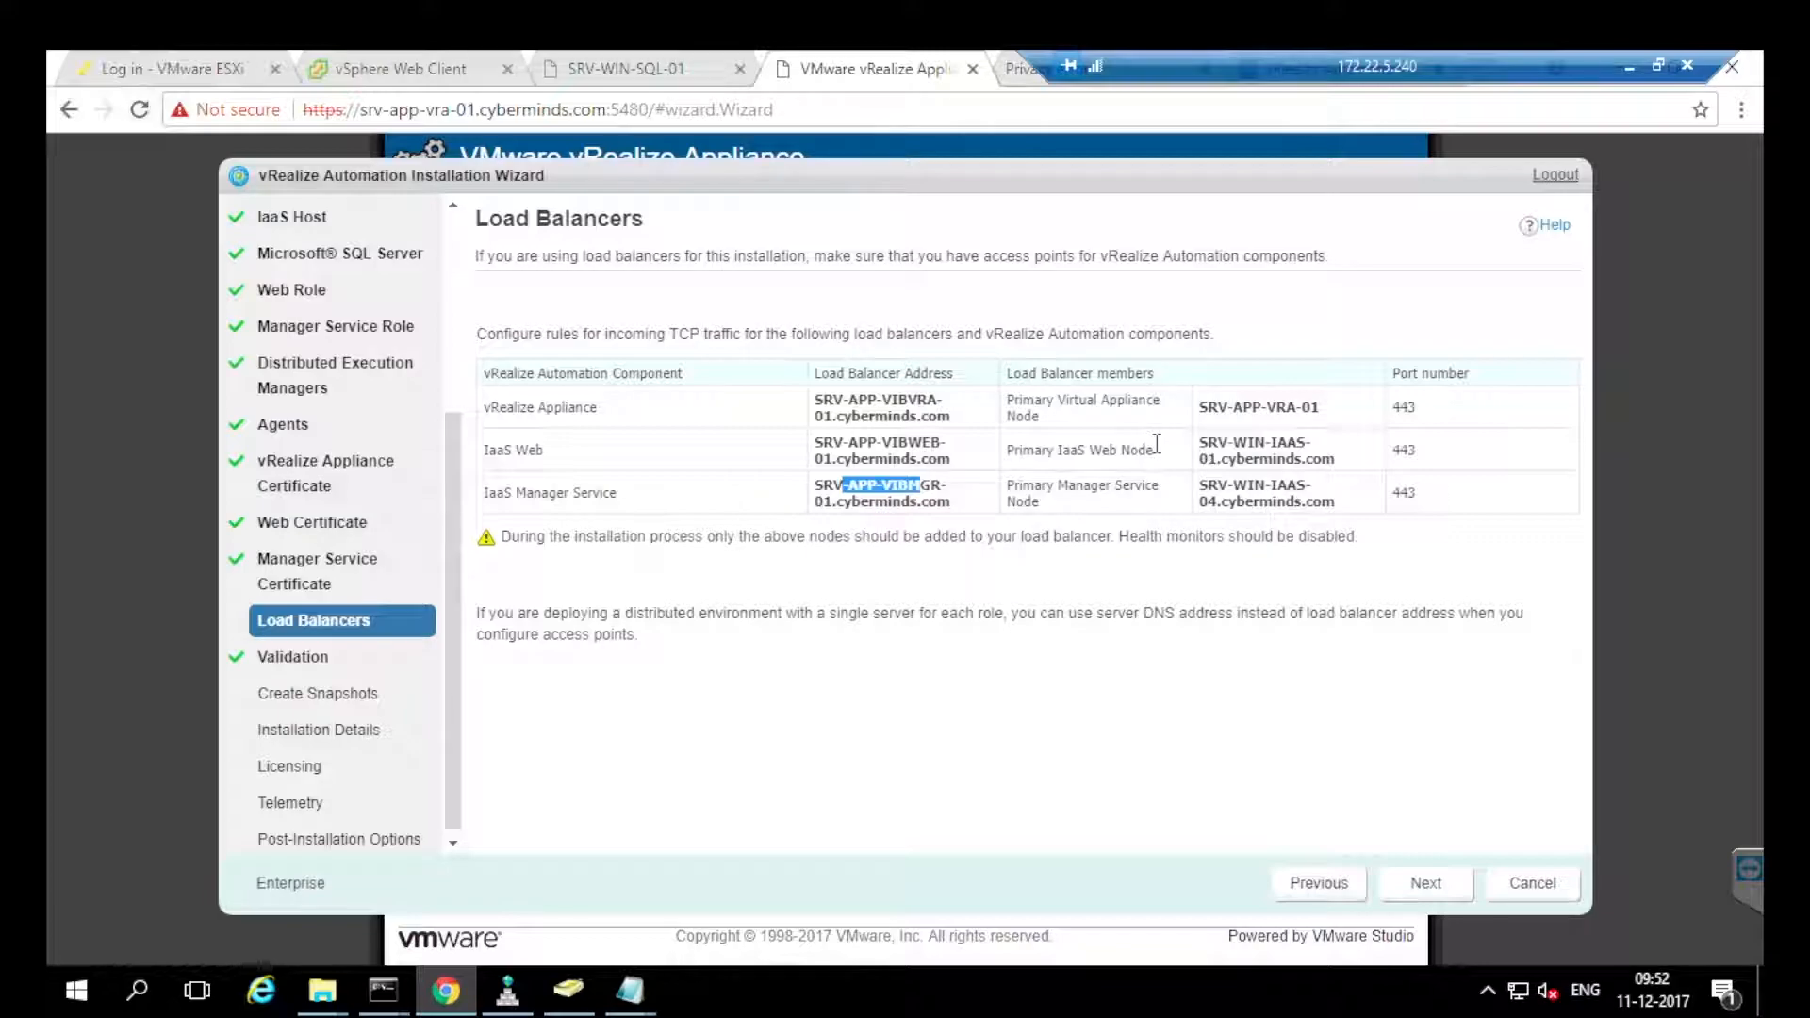
drag(1226, 486, 1301, 501)
click(1301, 502)
double_click(545, 493)
In vSphere Web Client, open the NLB-EDGE-01 edge under Networking & Security's NSX Edges.
click(545, 493)
click(405, 68)
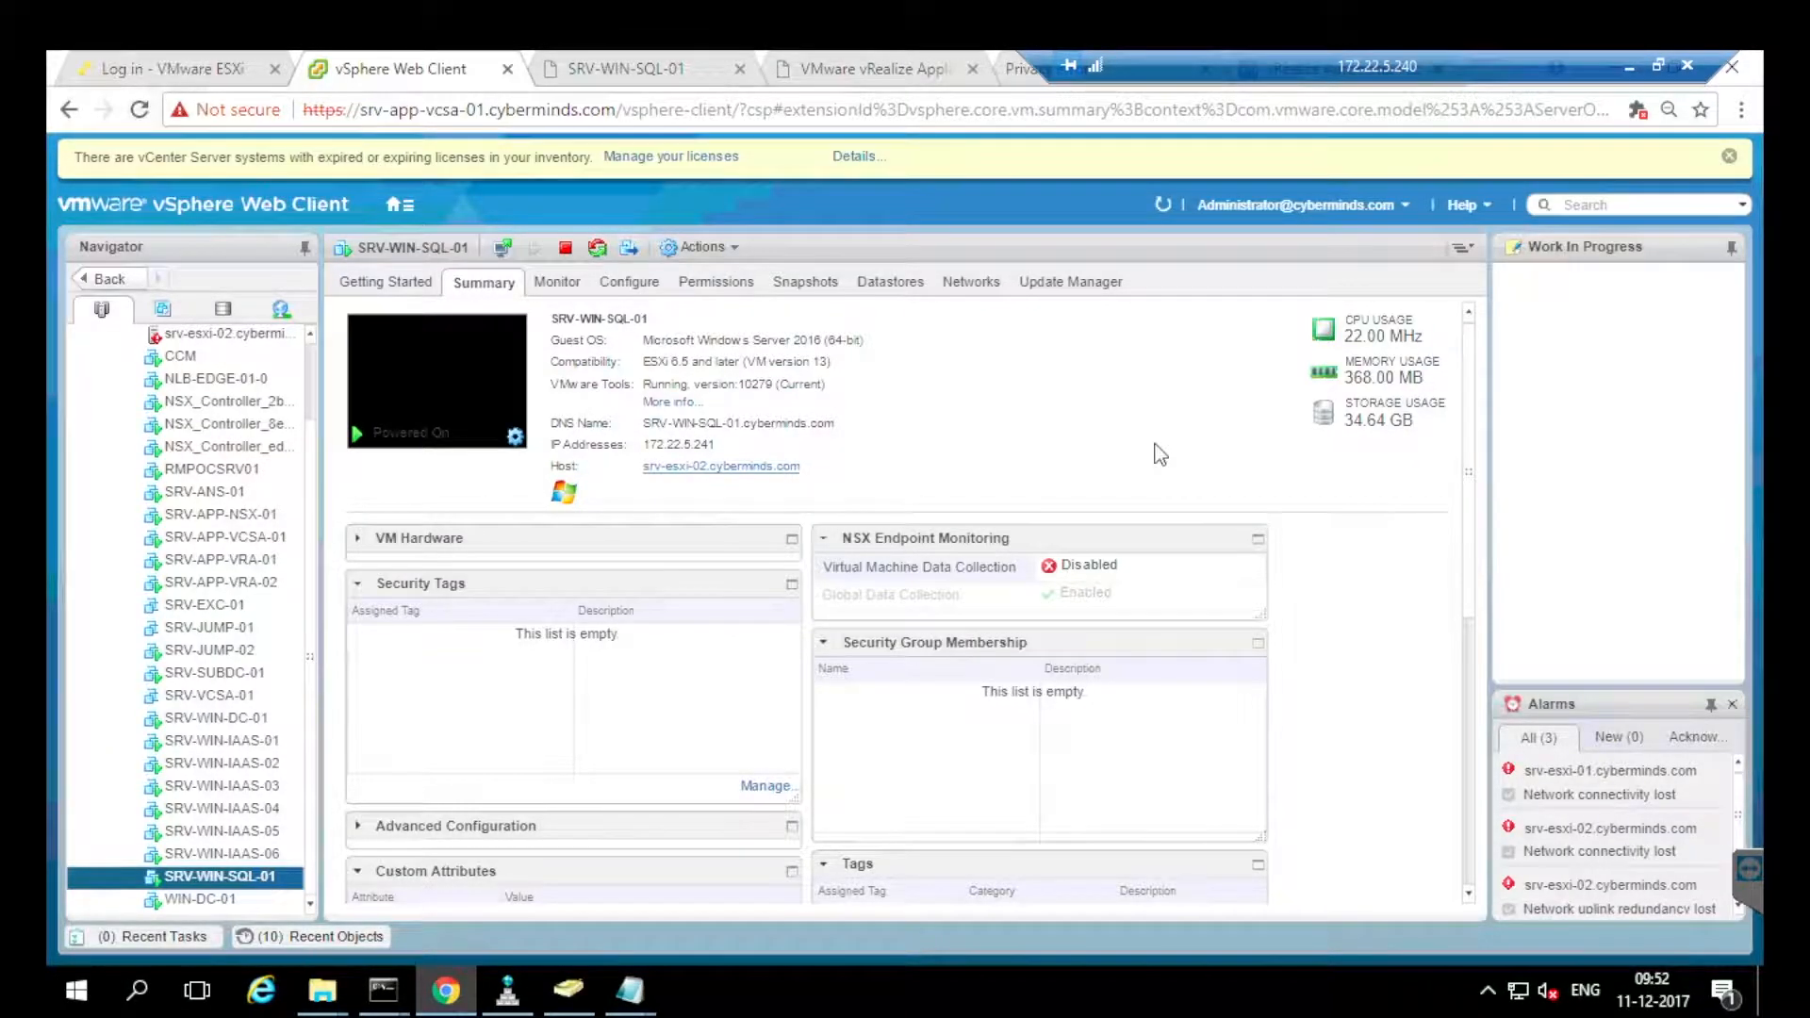
click(400, 205)
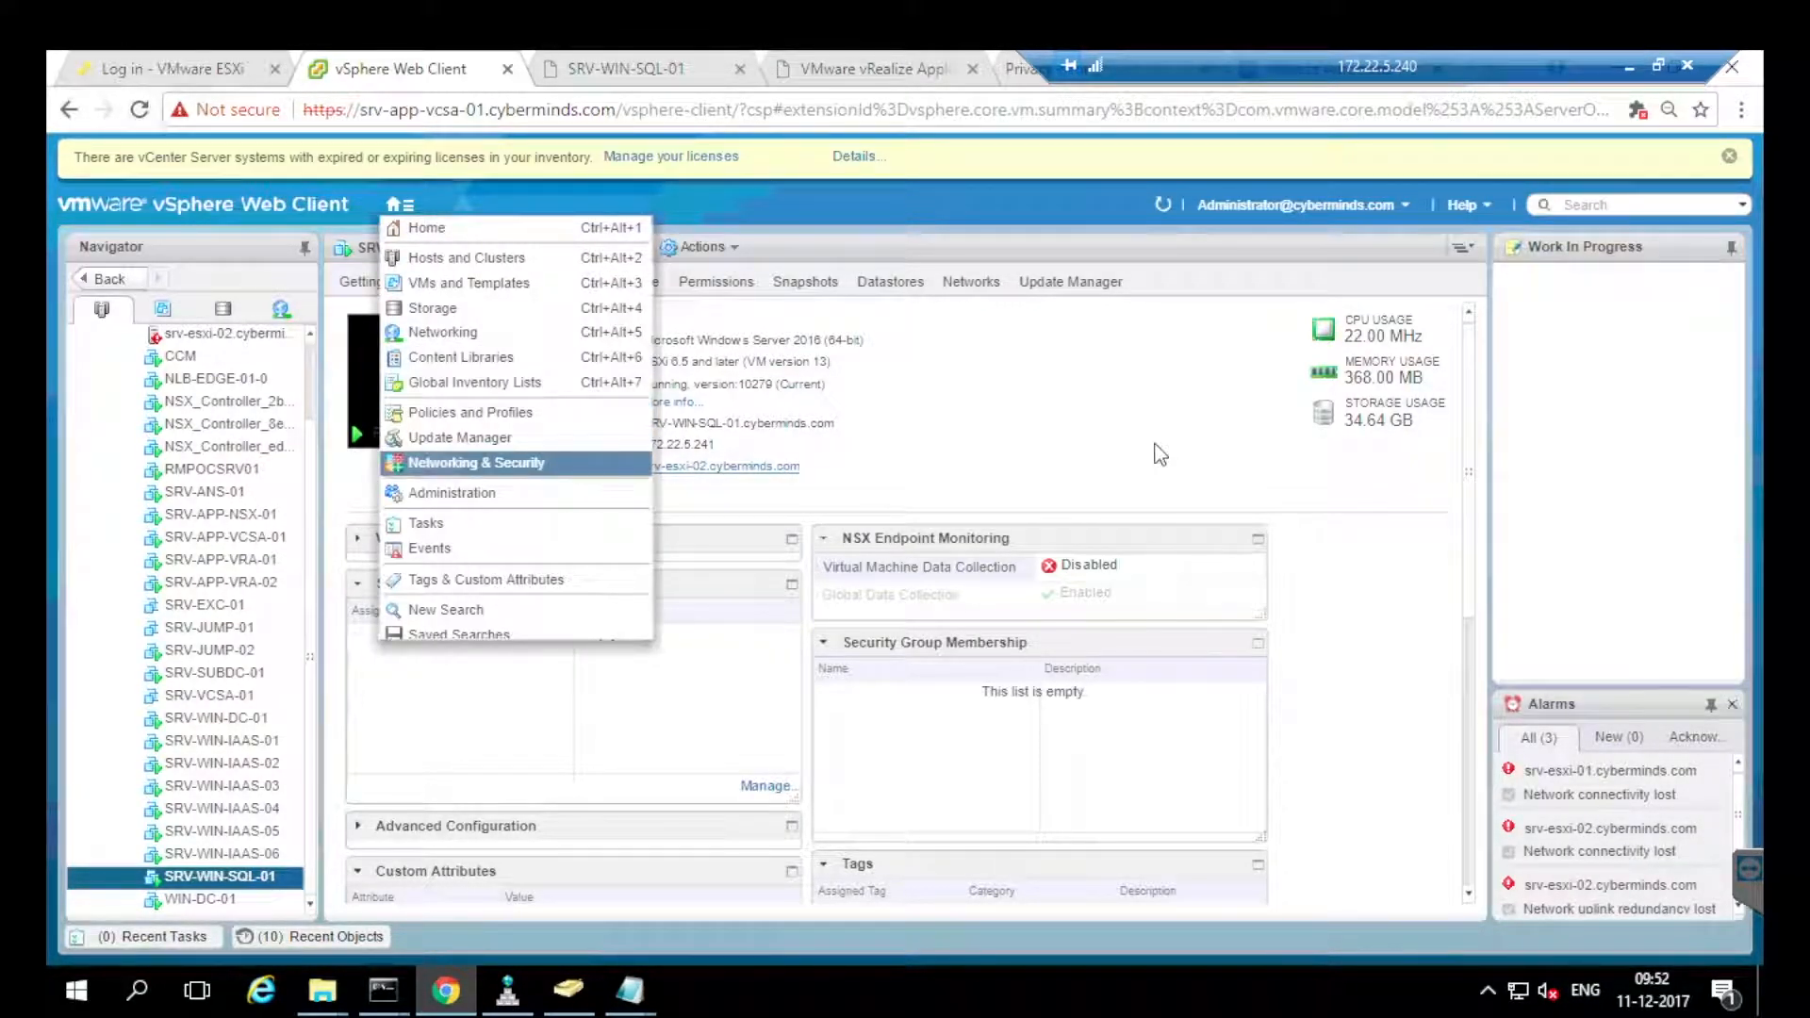
click(411, 462)
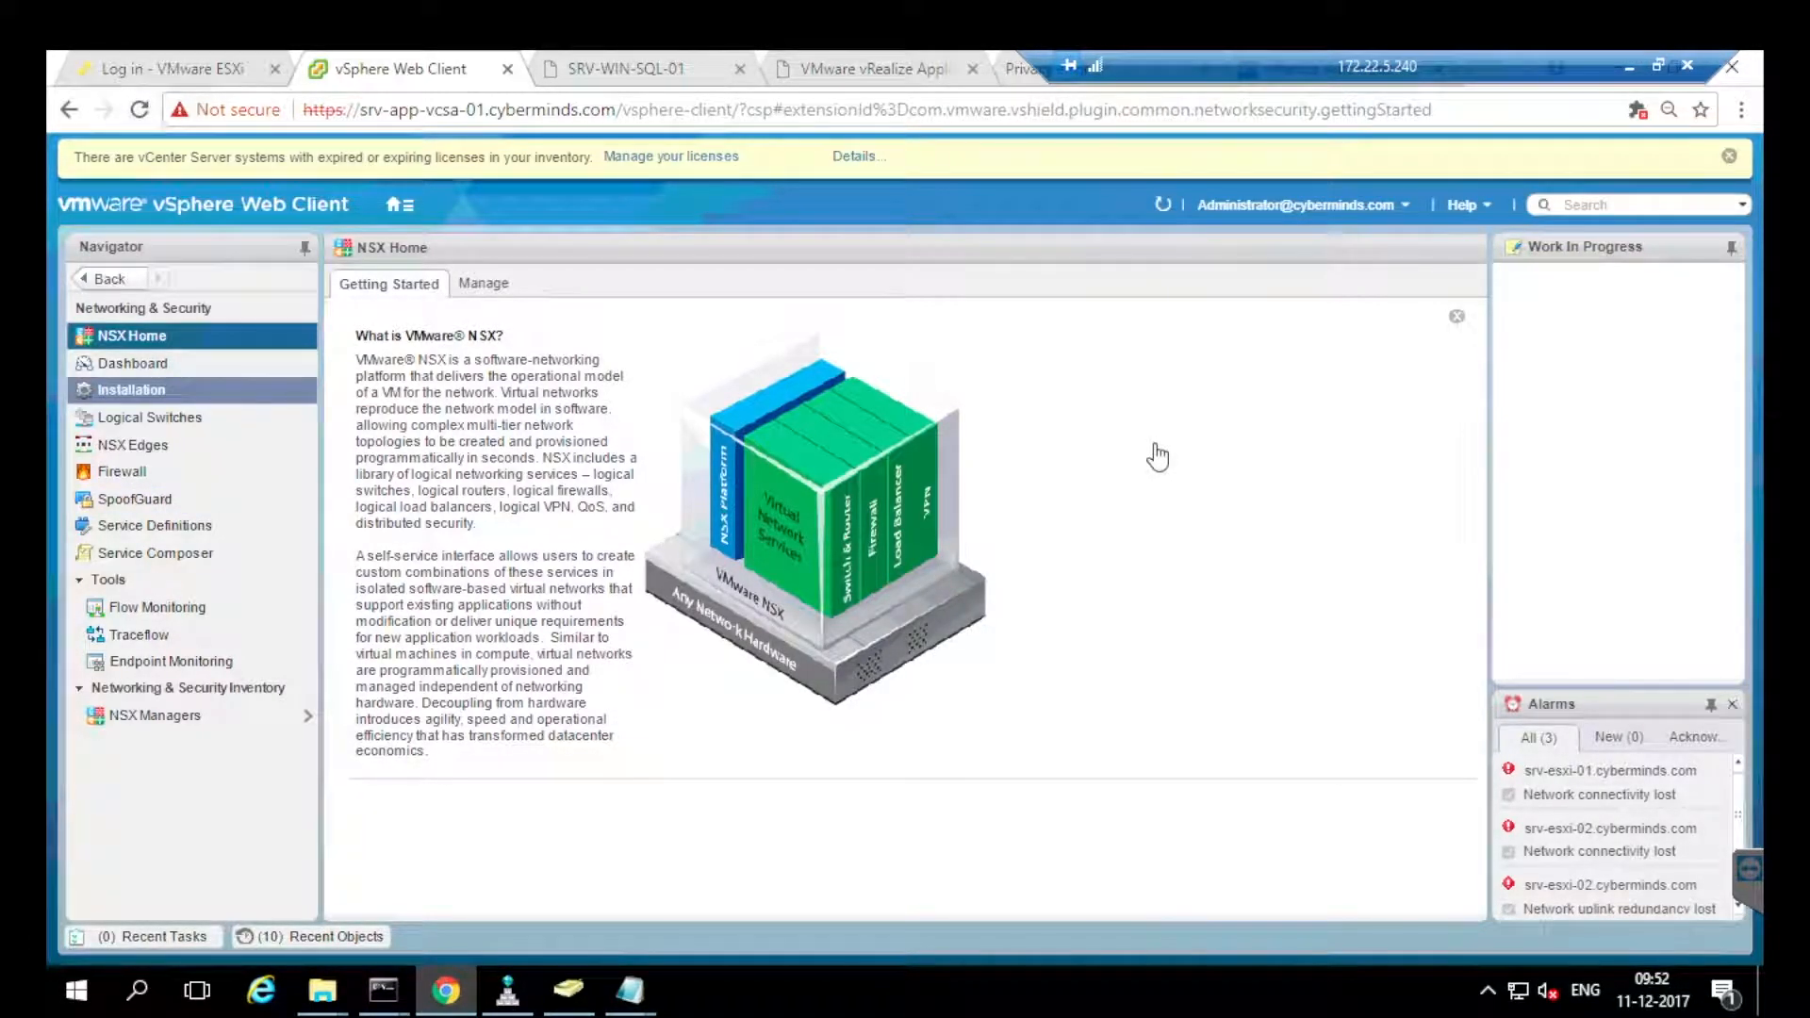
click(137, 449)
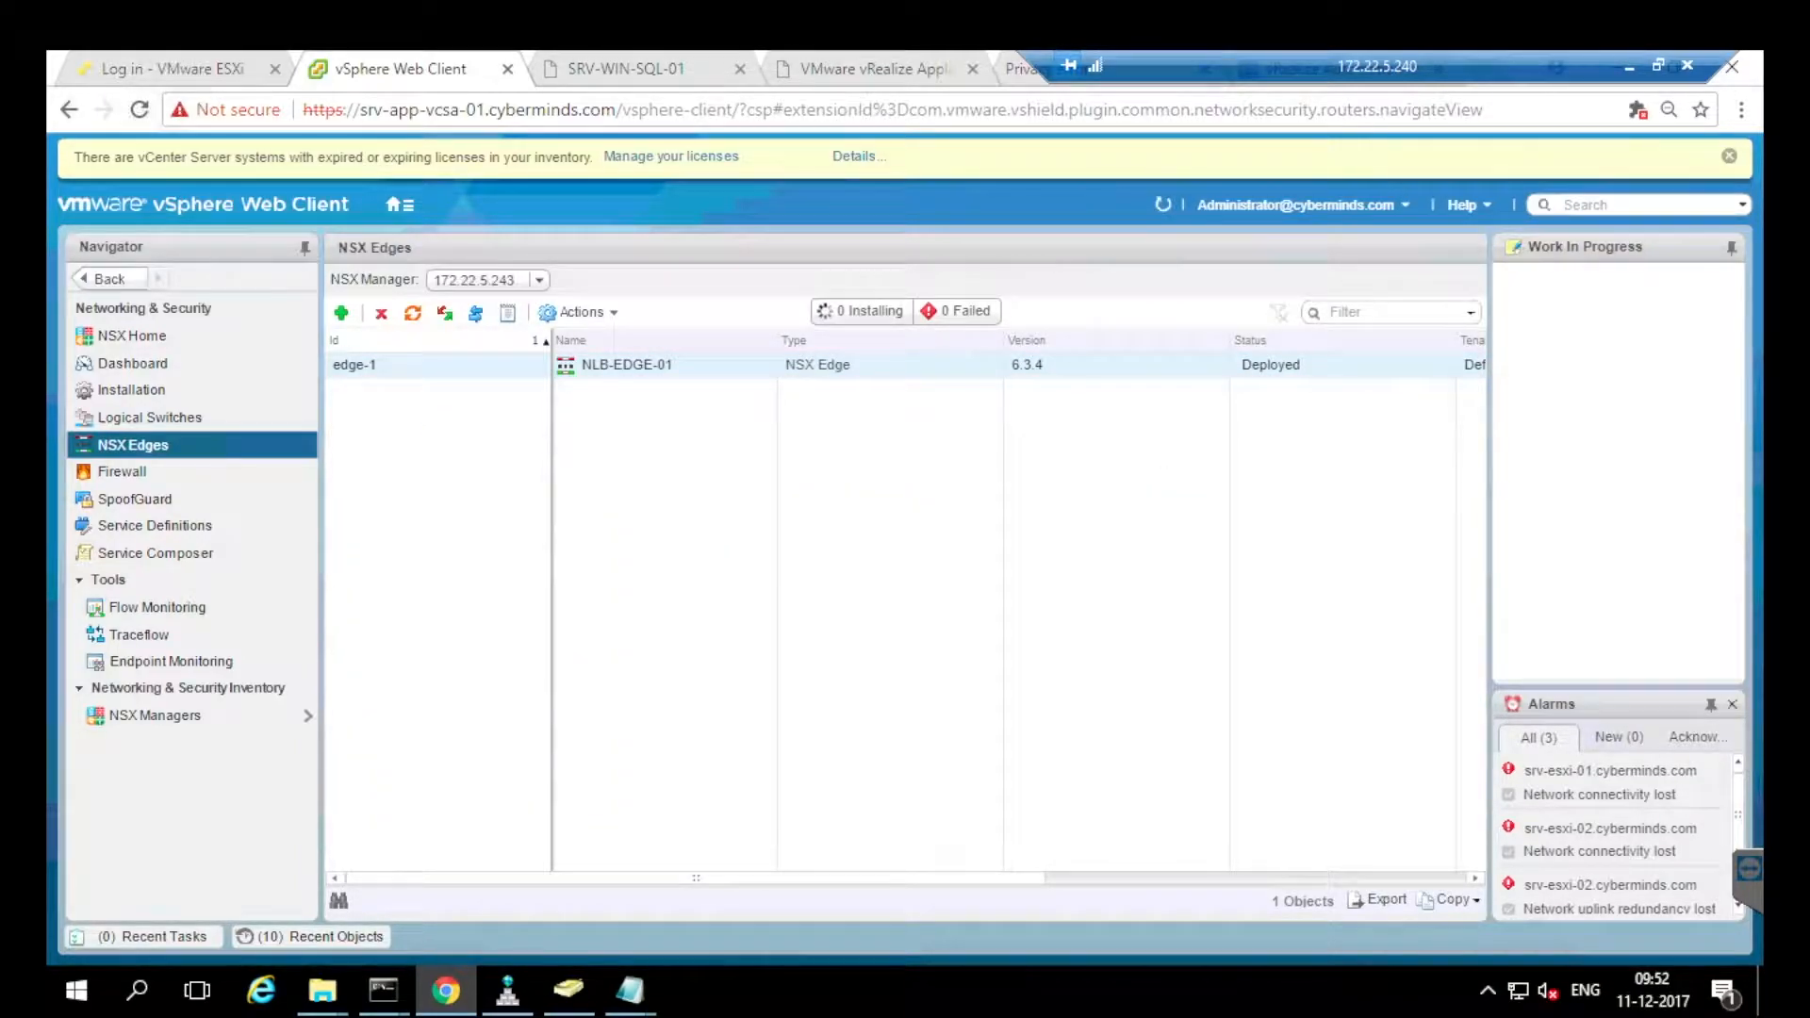
double_click(371, 365)
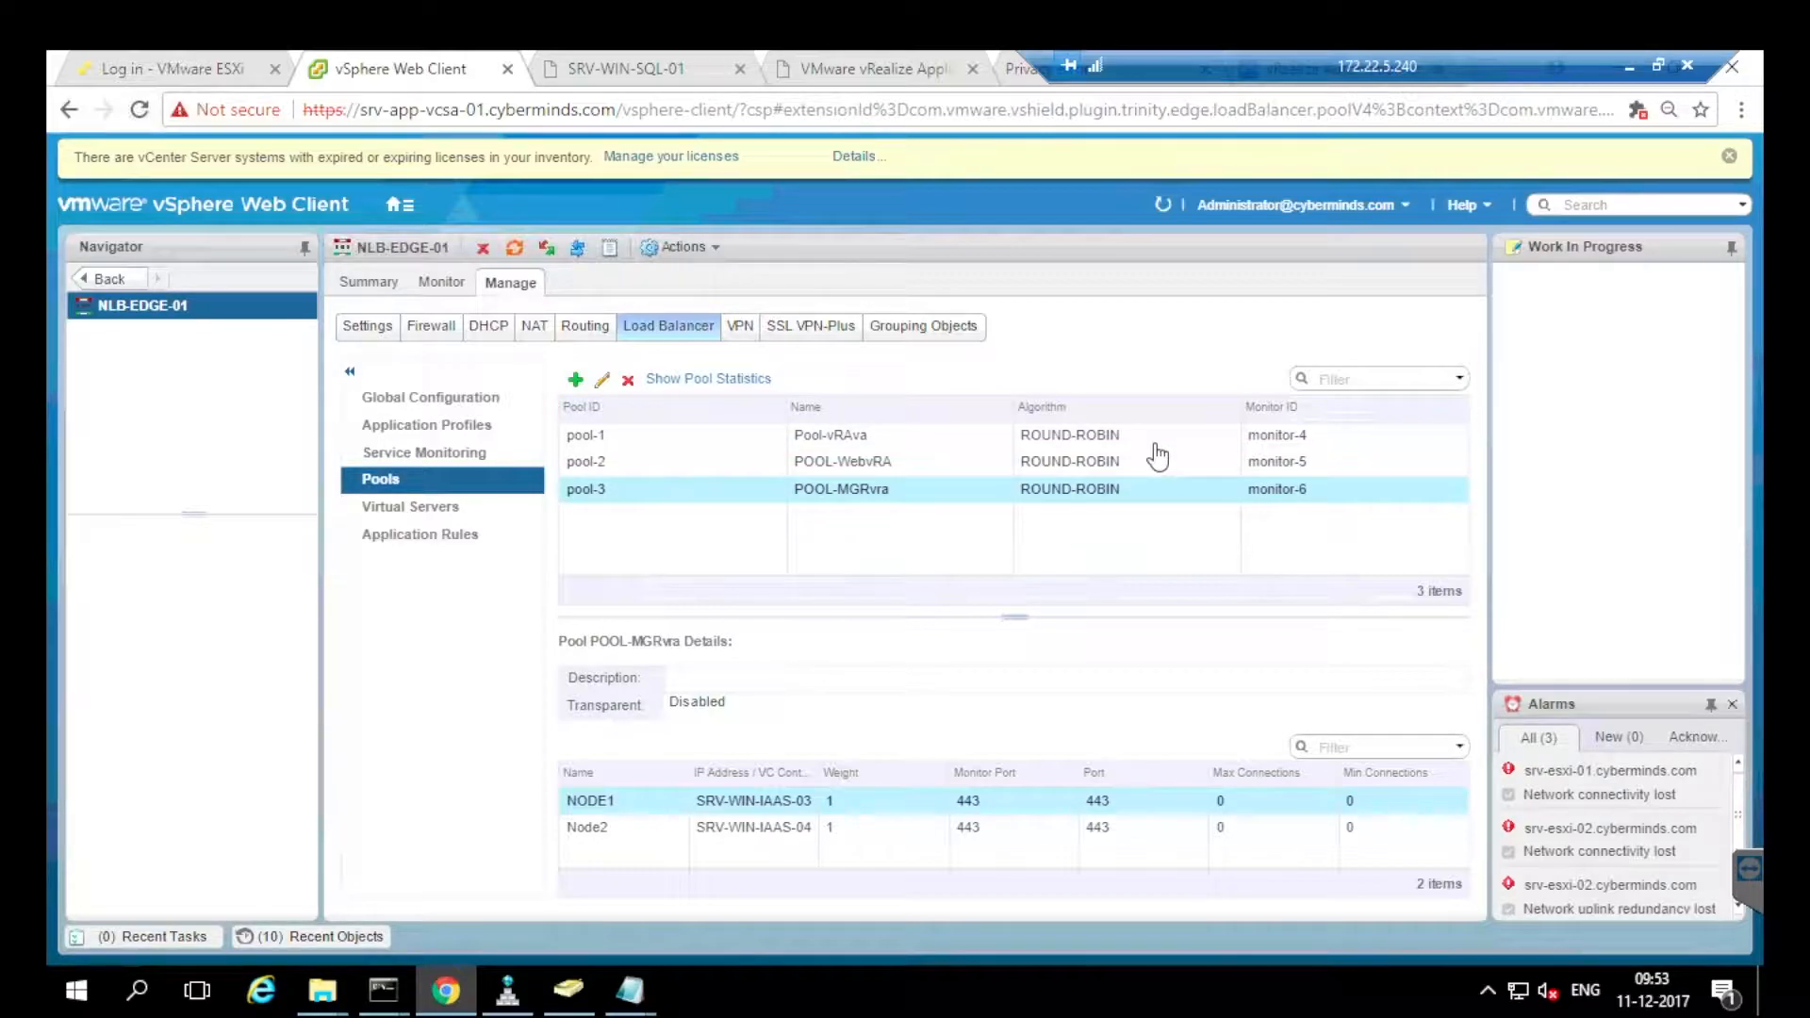
Edit POOL-MGRvra to confirm NODE1 on SRV-WIN-IAAS-03 is disabled and Node2 on SRV-WIN-IAAS-04 is enabled.
click(603, 380)
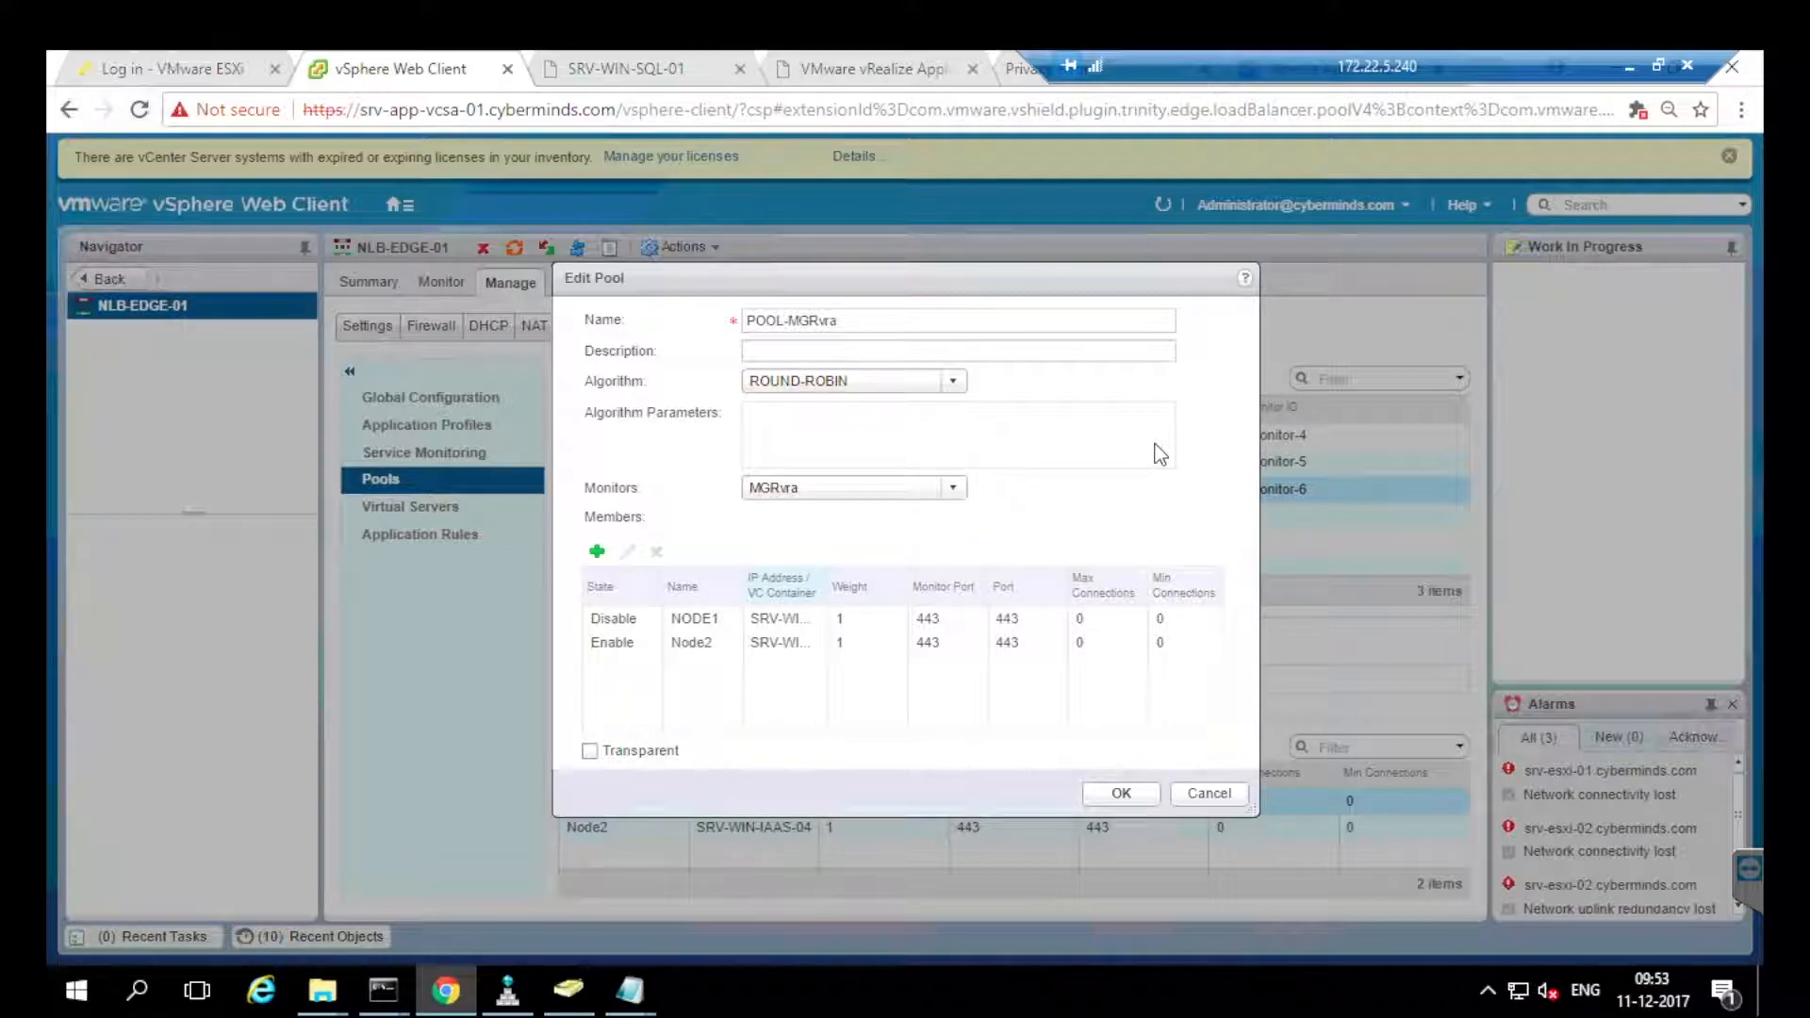
drag(830, 586, 1001, 595)
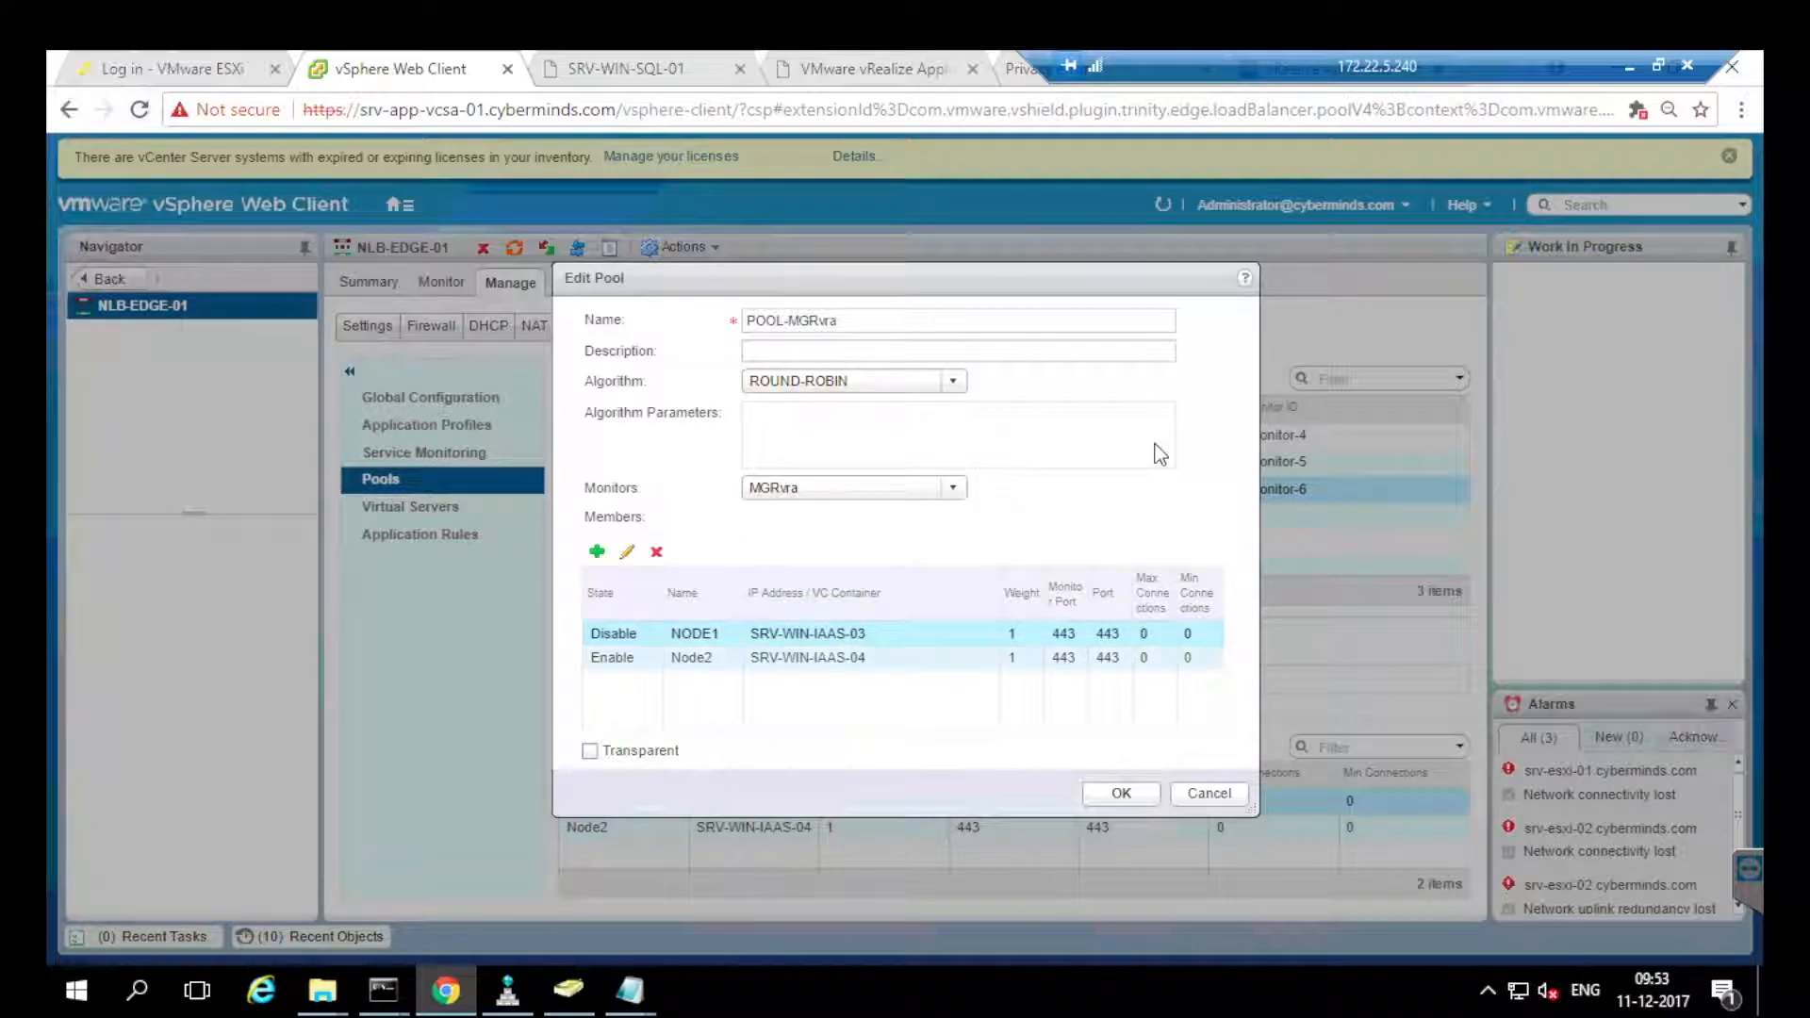
click(808, 658)
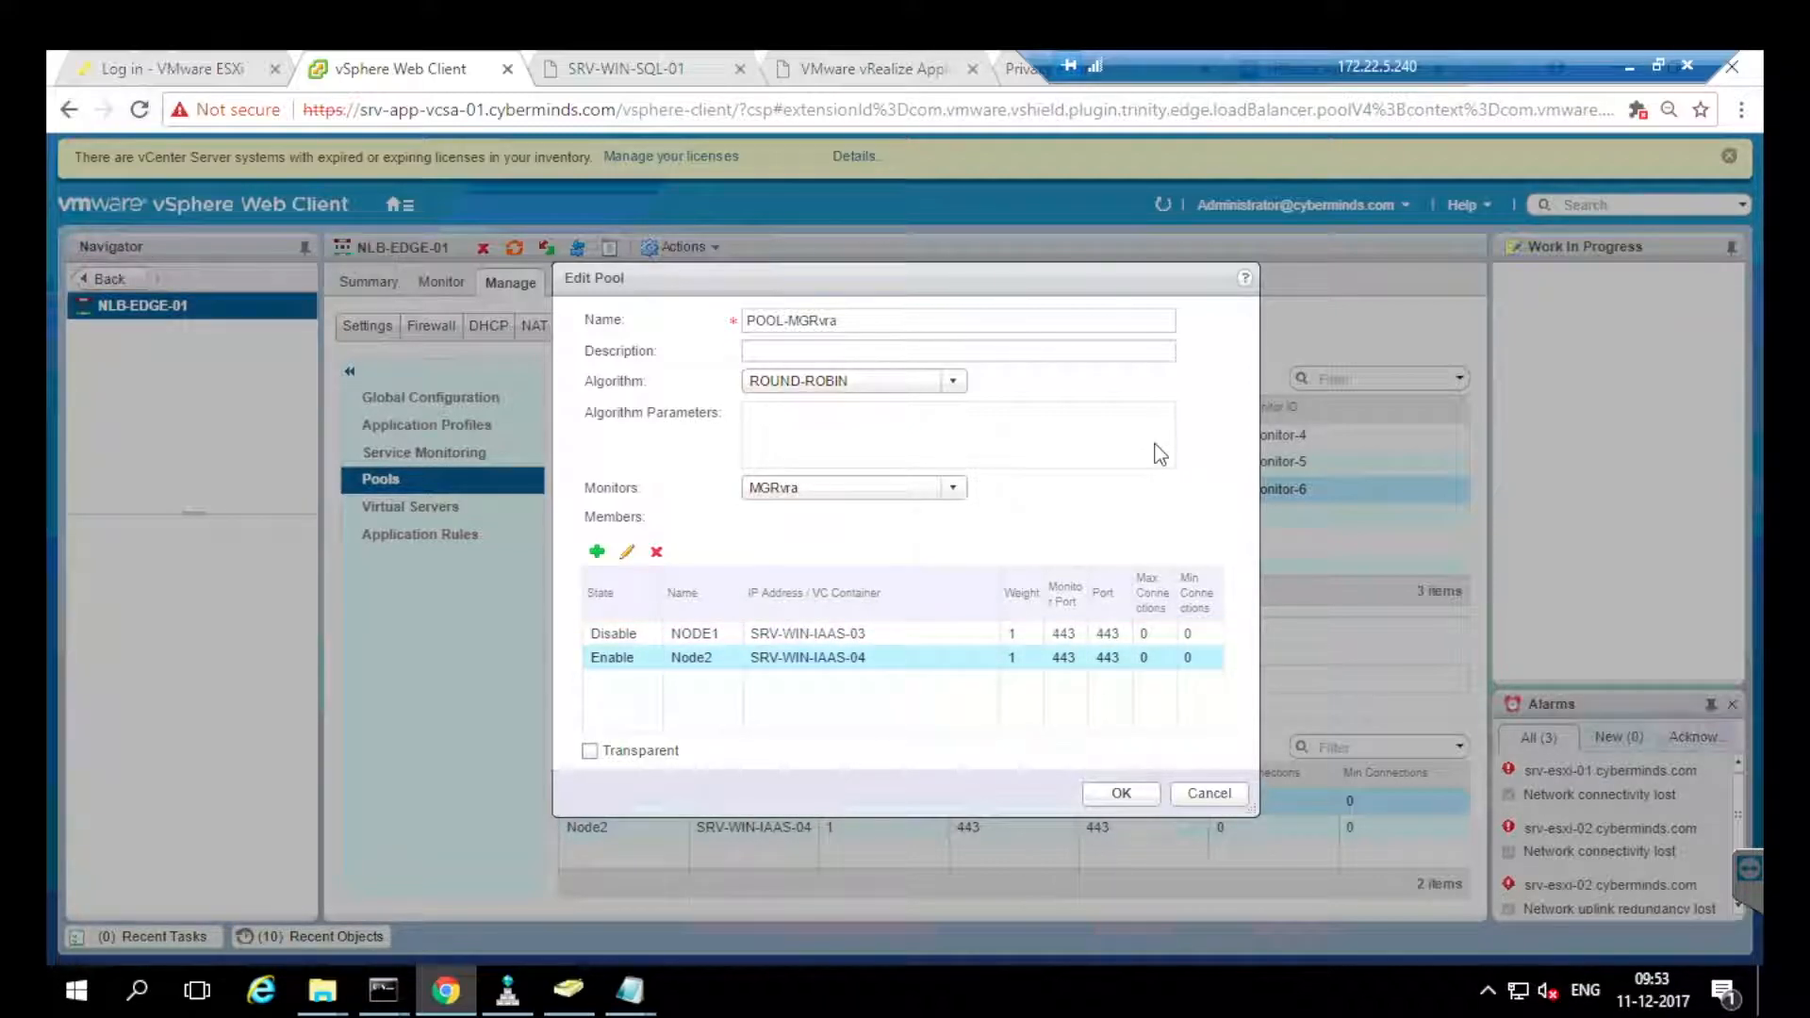
click(871, 68)
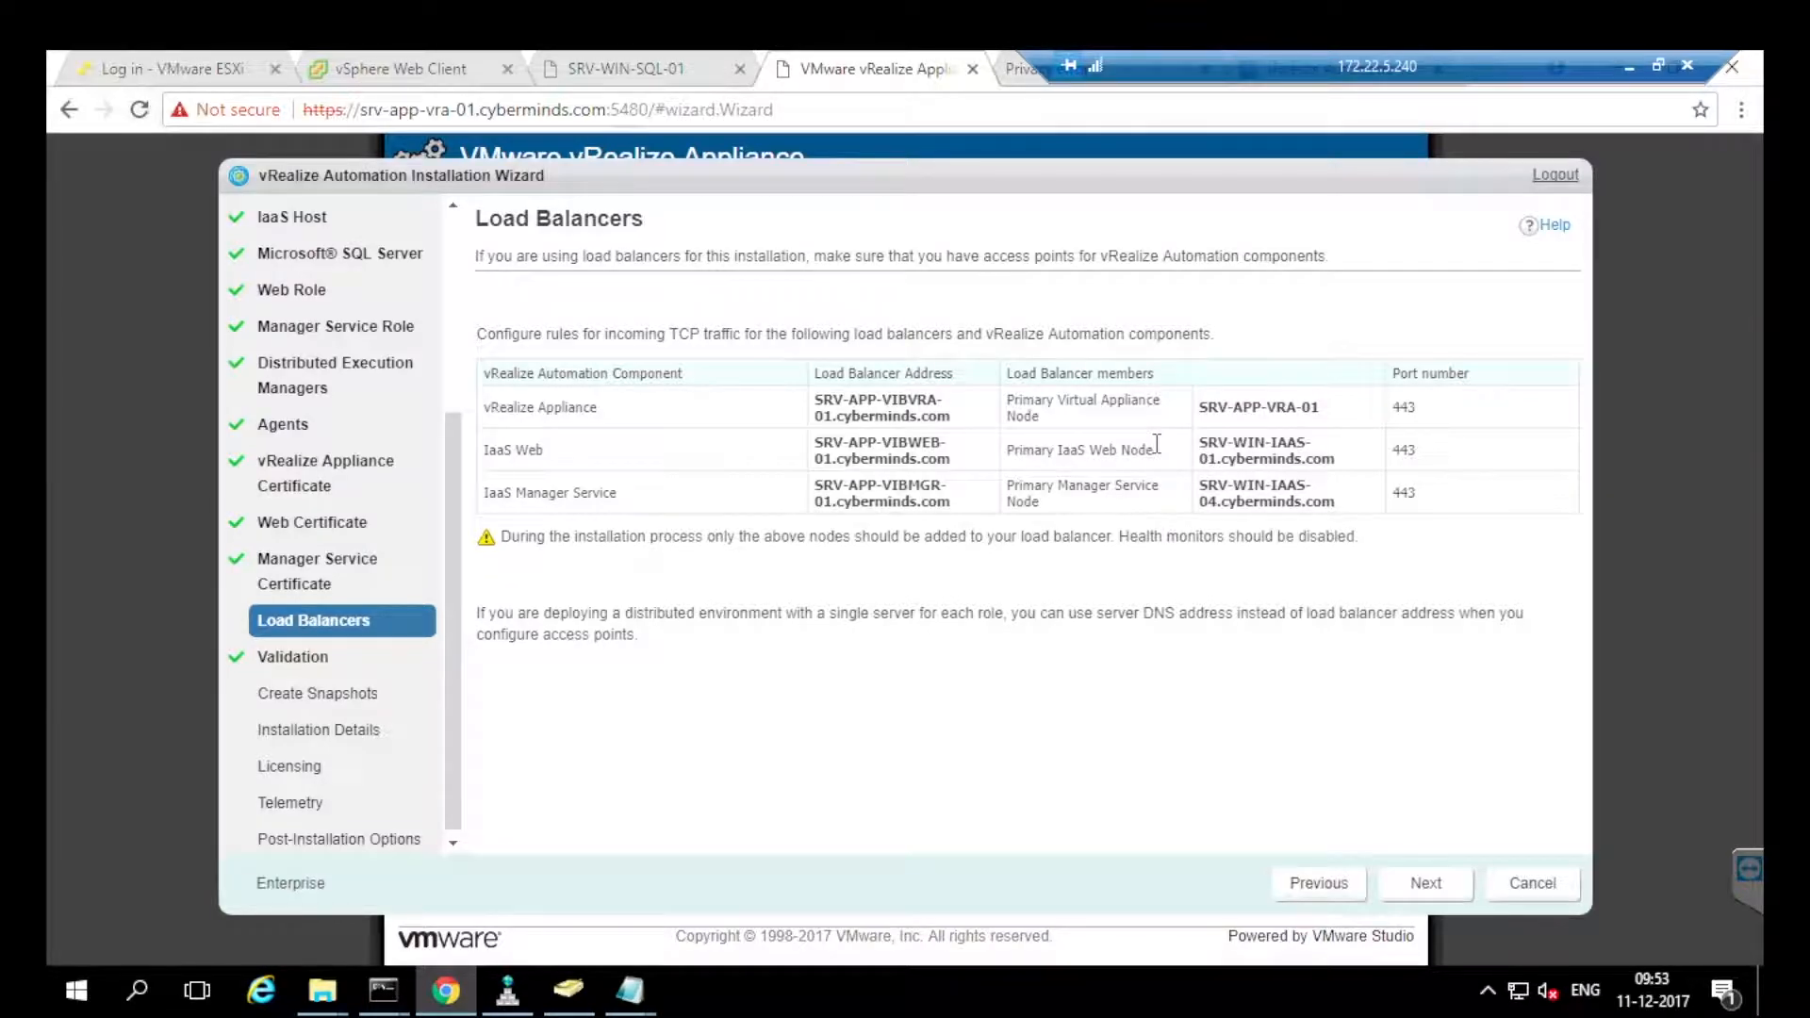
Leave the Load Balancers page and launch Validation, with every IaaS host check pending at 0%.
drag(1199, 501, 1253, 501)
click(1156, 444)
click(1426, 883)
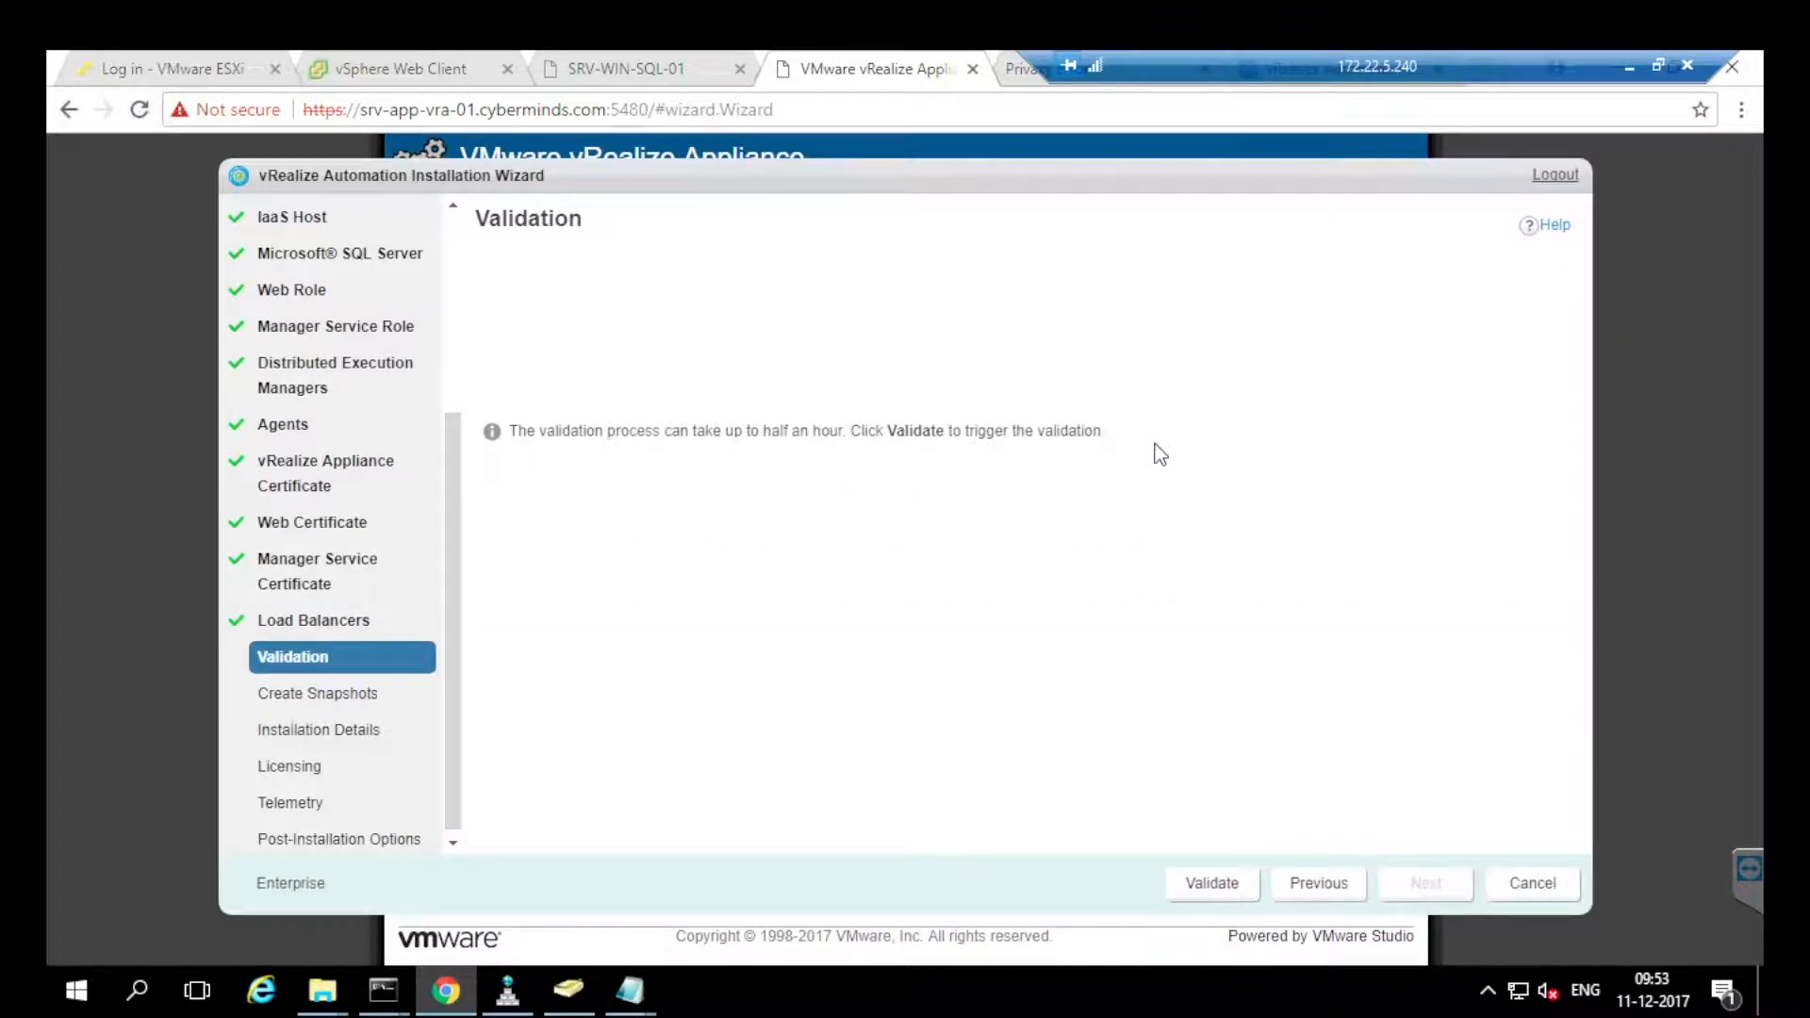
click(1212, 883)
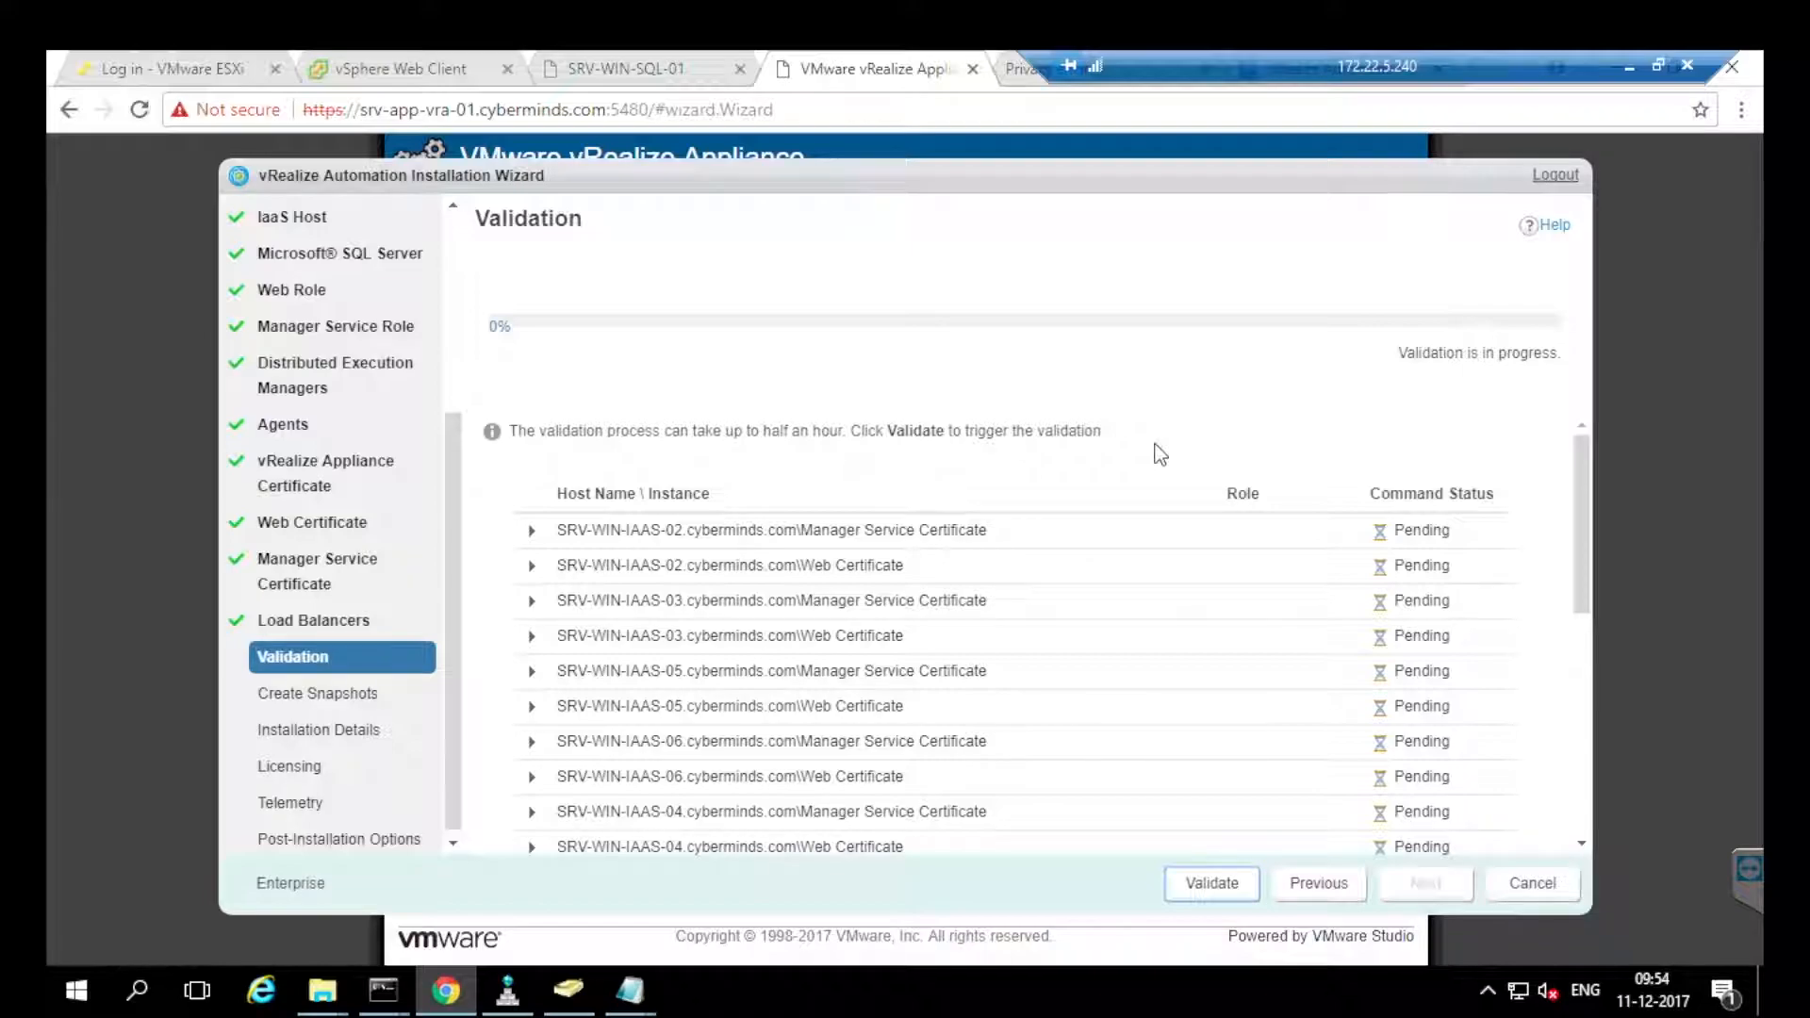
scroll(1159, 454, down, 5)
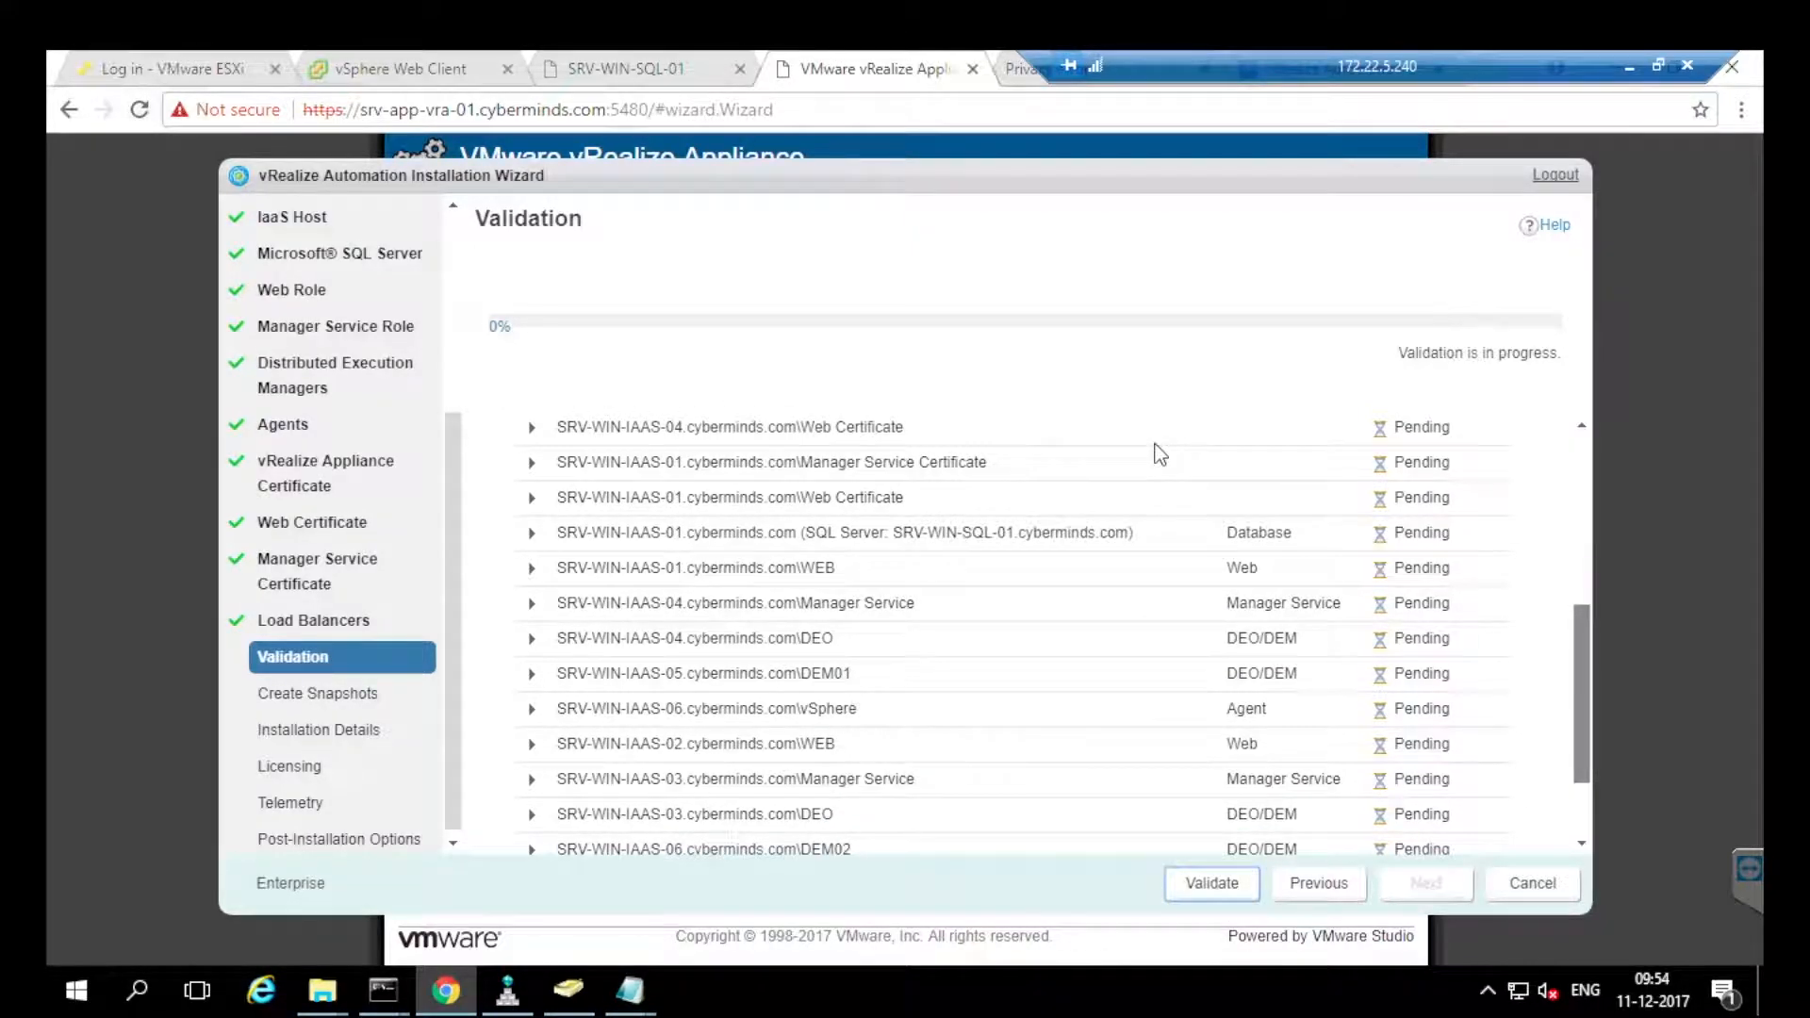
scroll(1159, 454, up, 5)
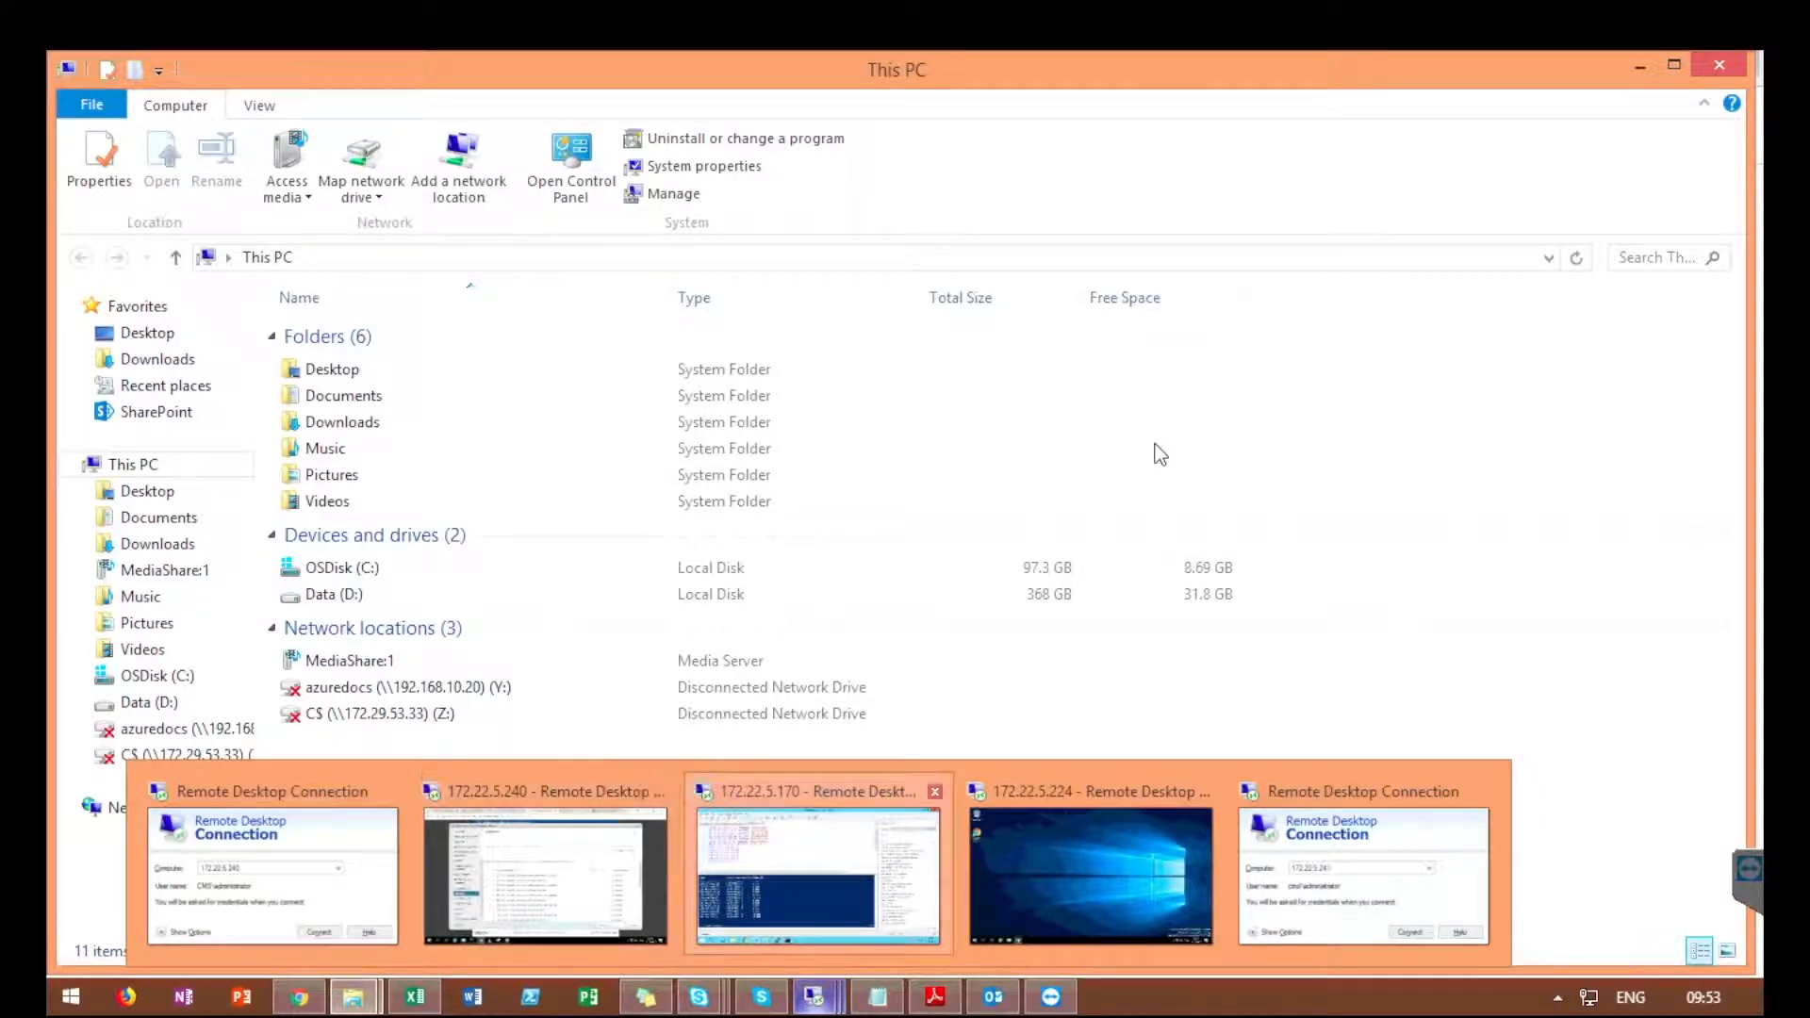
Run New-Snapshot -VM srv-win-iaas-05 -Name "BeforeInstall2" in the PowerShell ISE console.
click(818, 875)
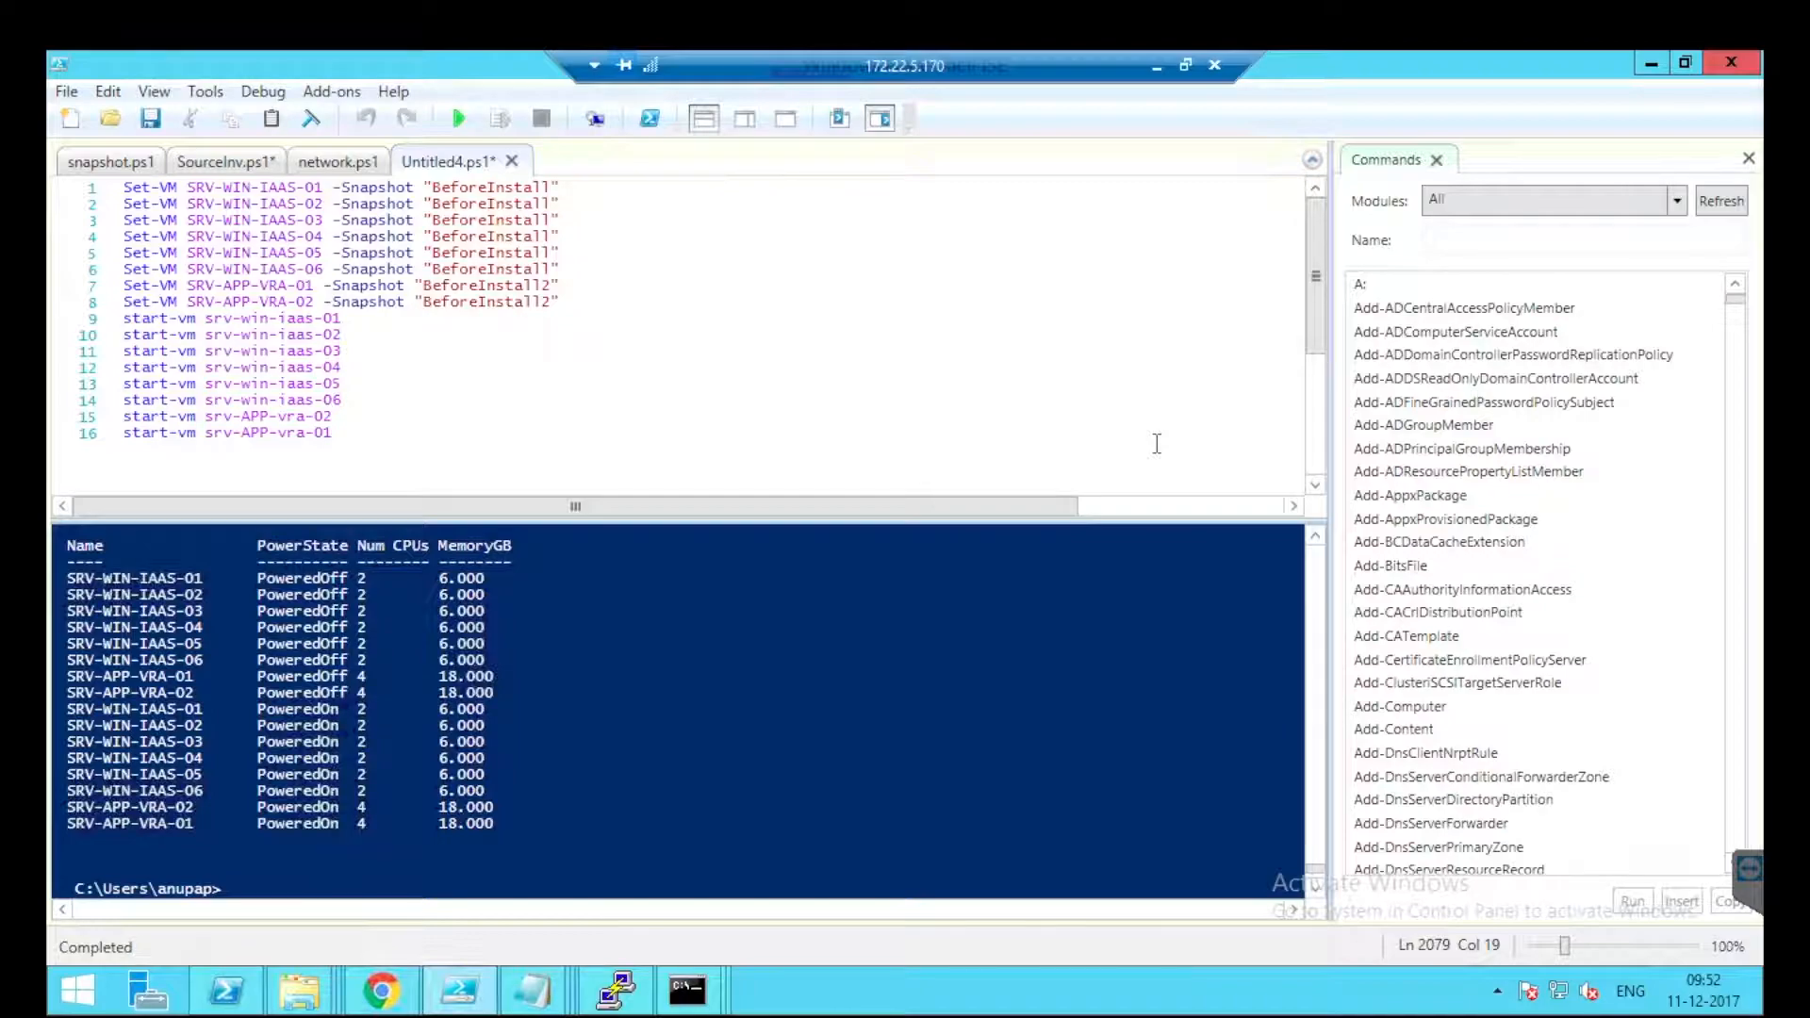
text(new-sn)
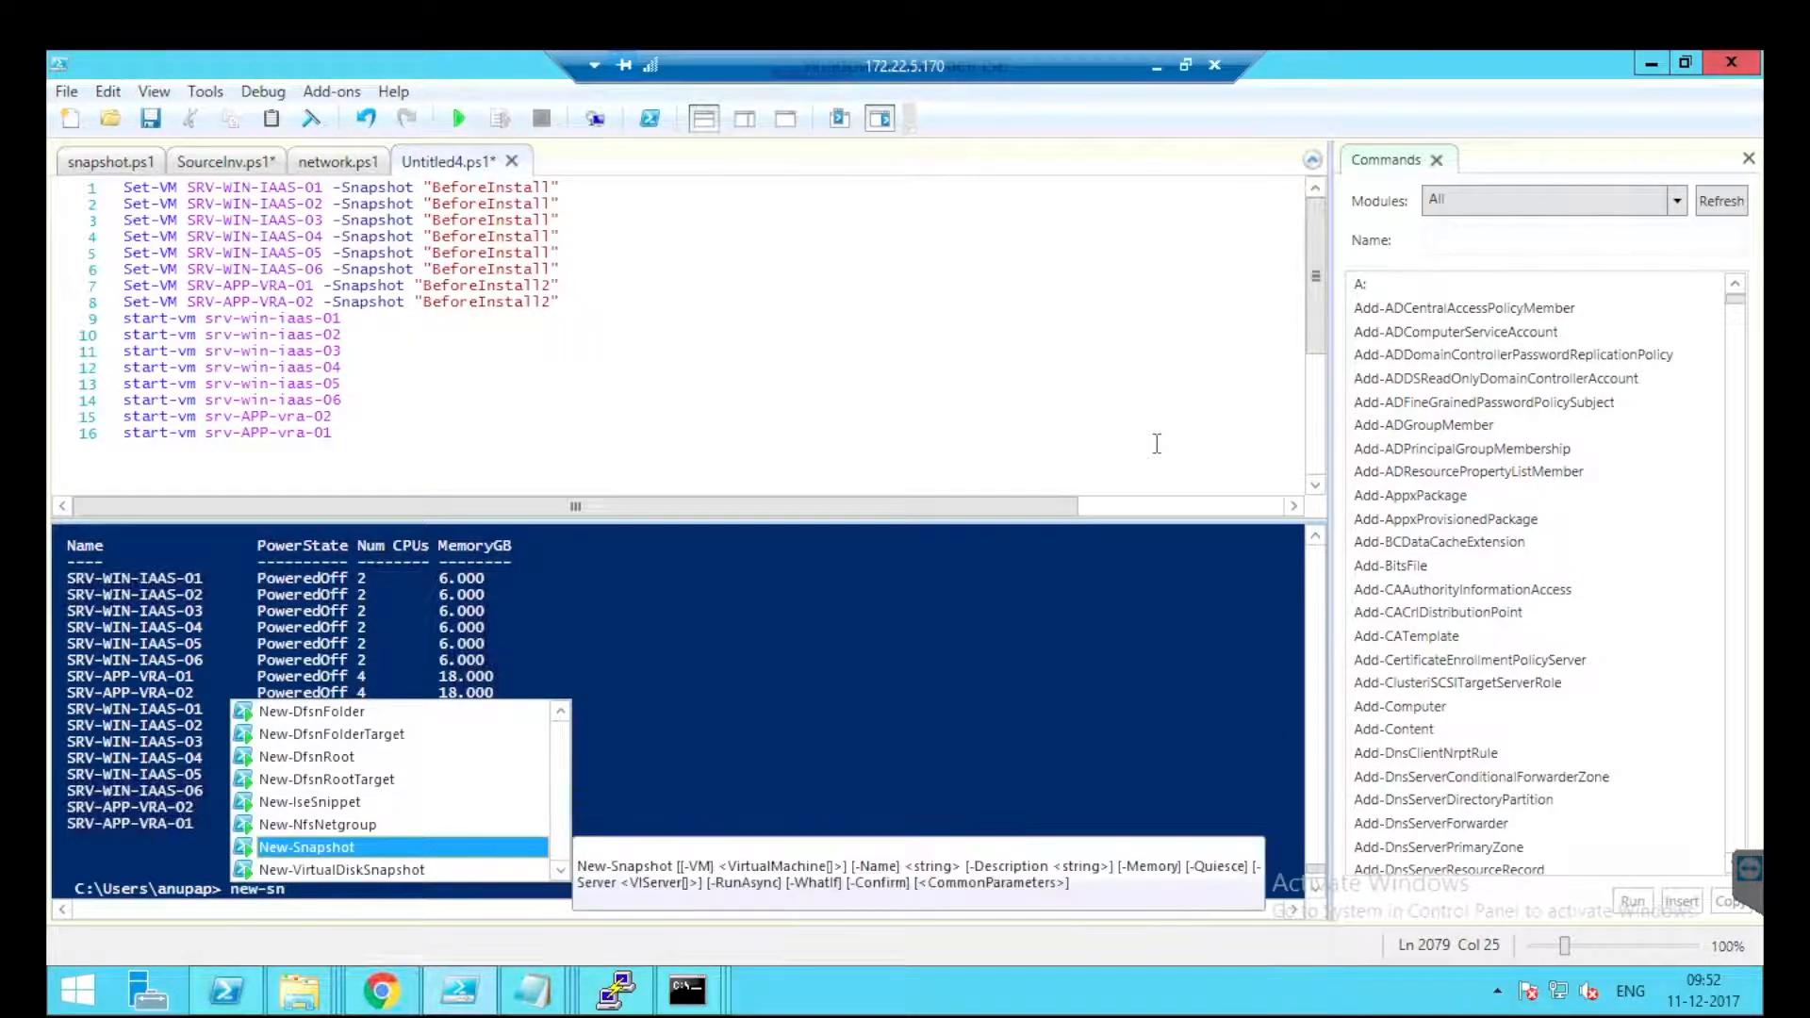
key(Tab)
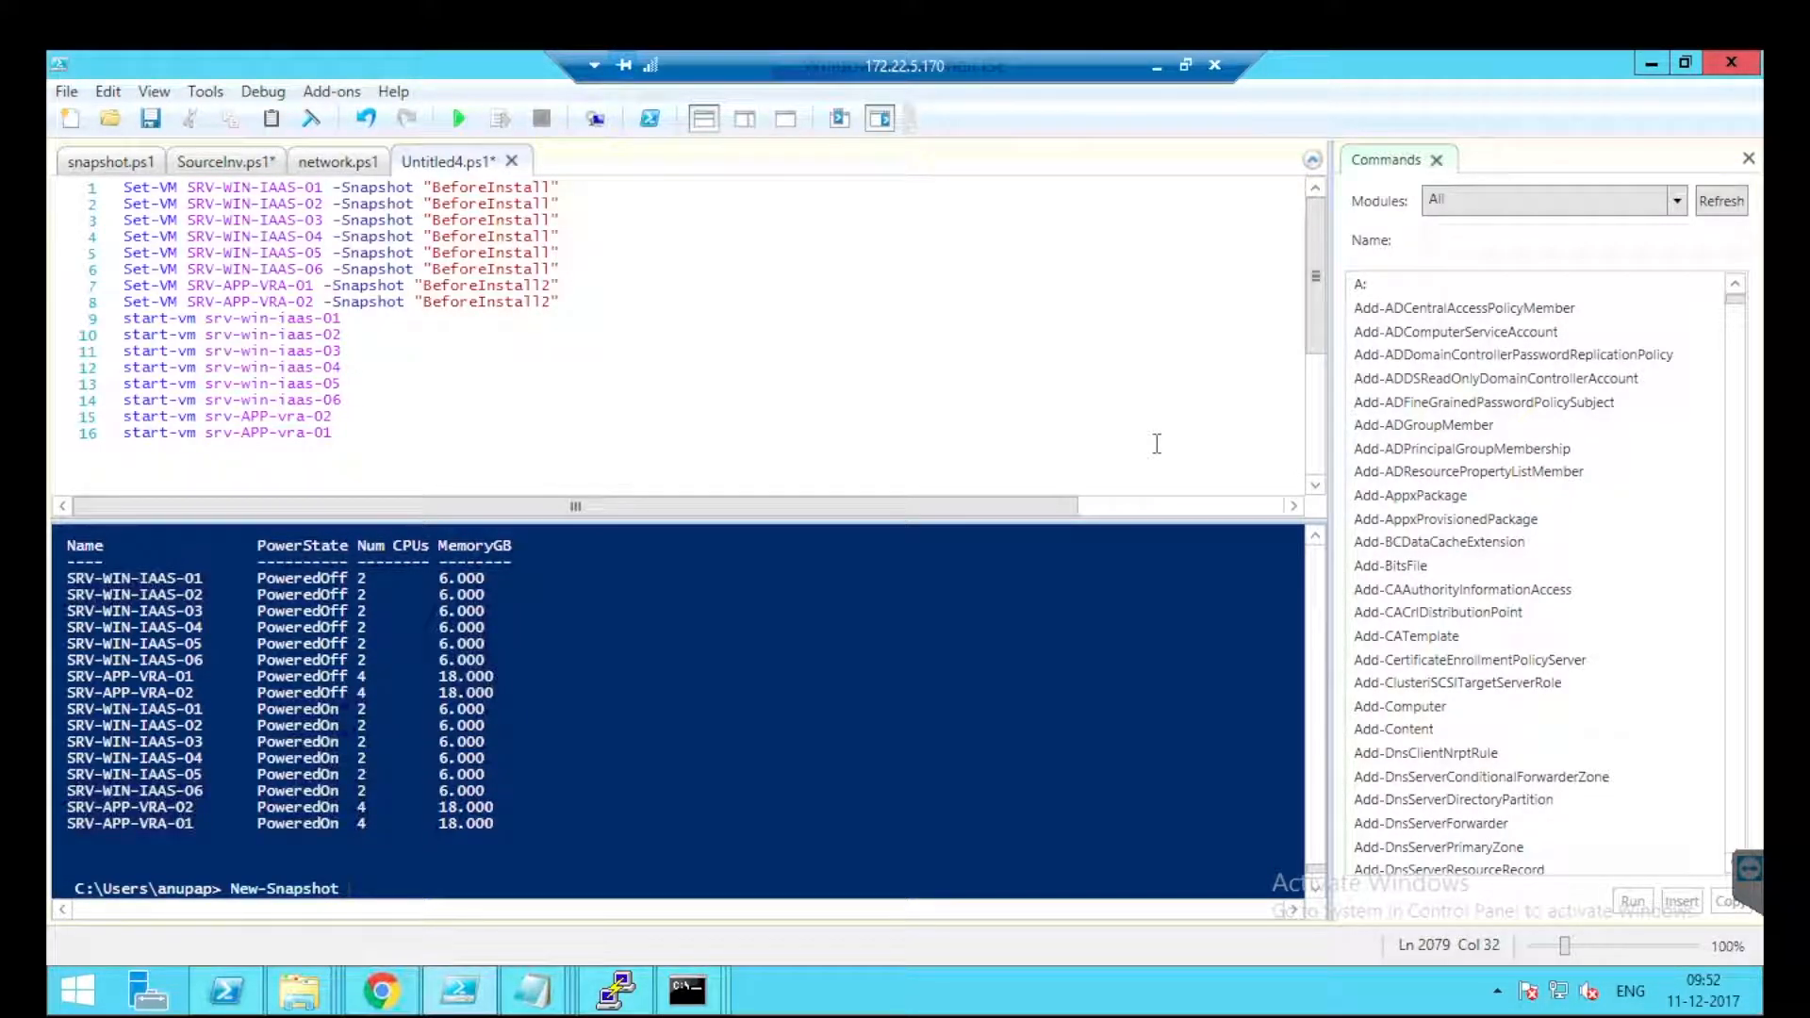
text(-)
key(Tab)
text(srv-win-iaas-05)
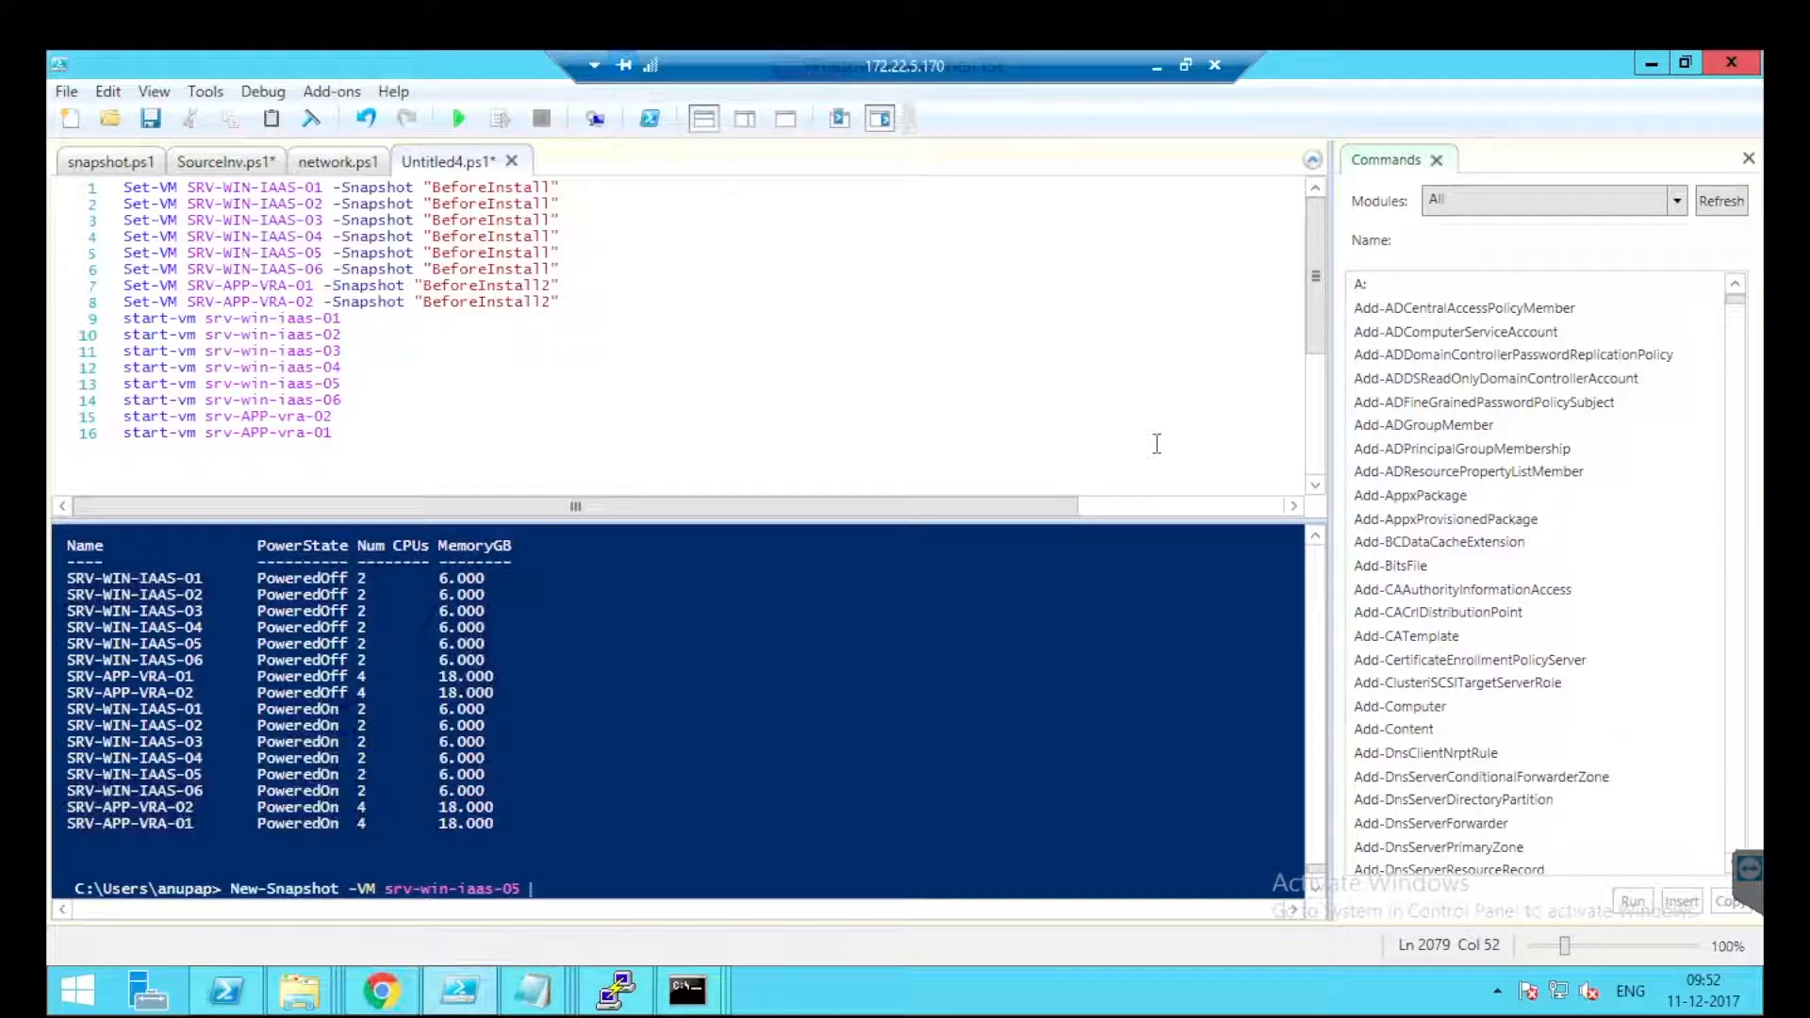
text( -)
key(Tab)
text("BeforeInstall2)
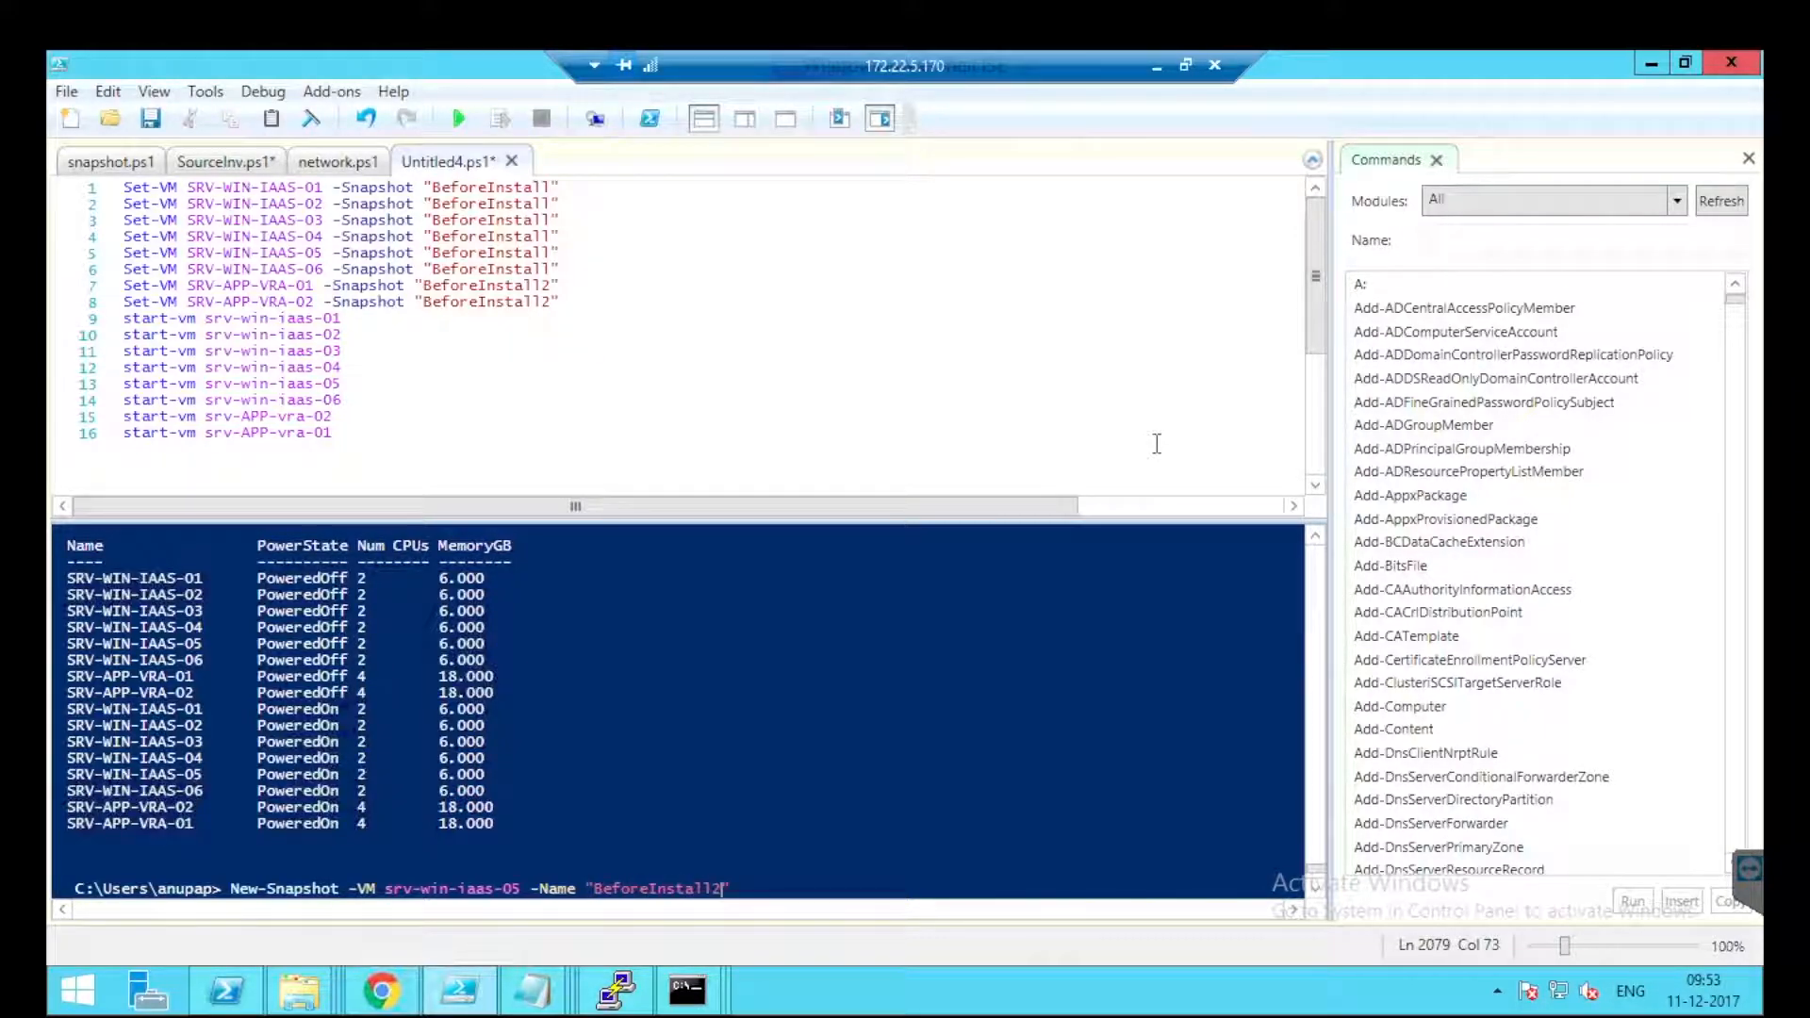
key(Return)
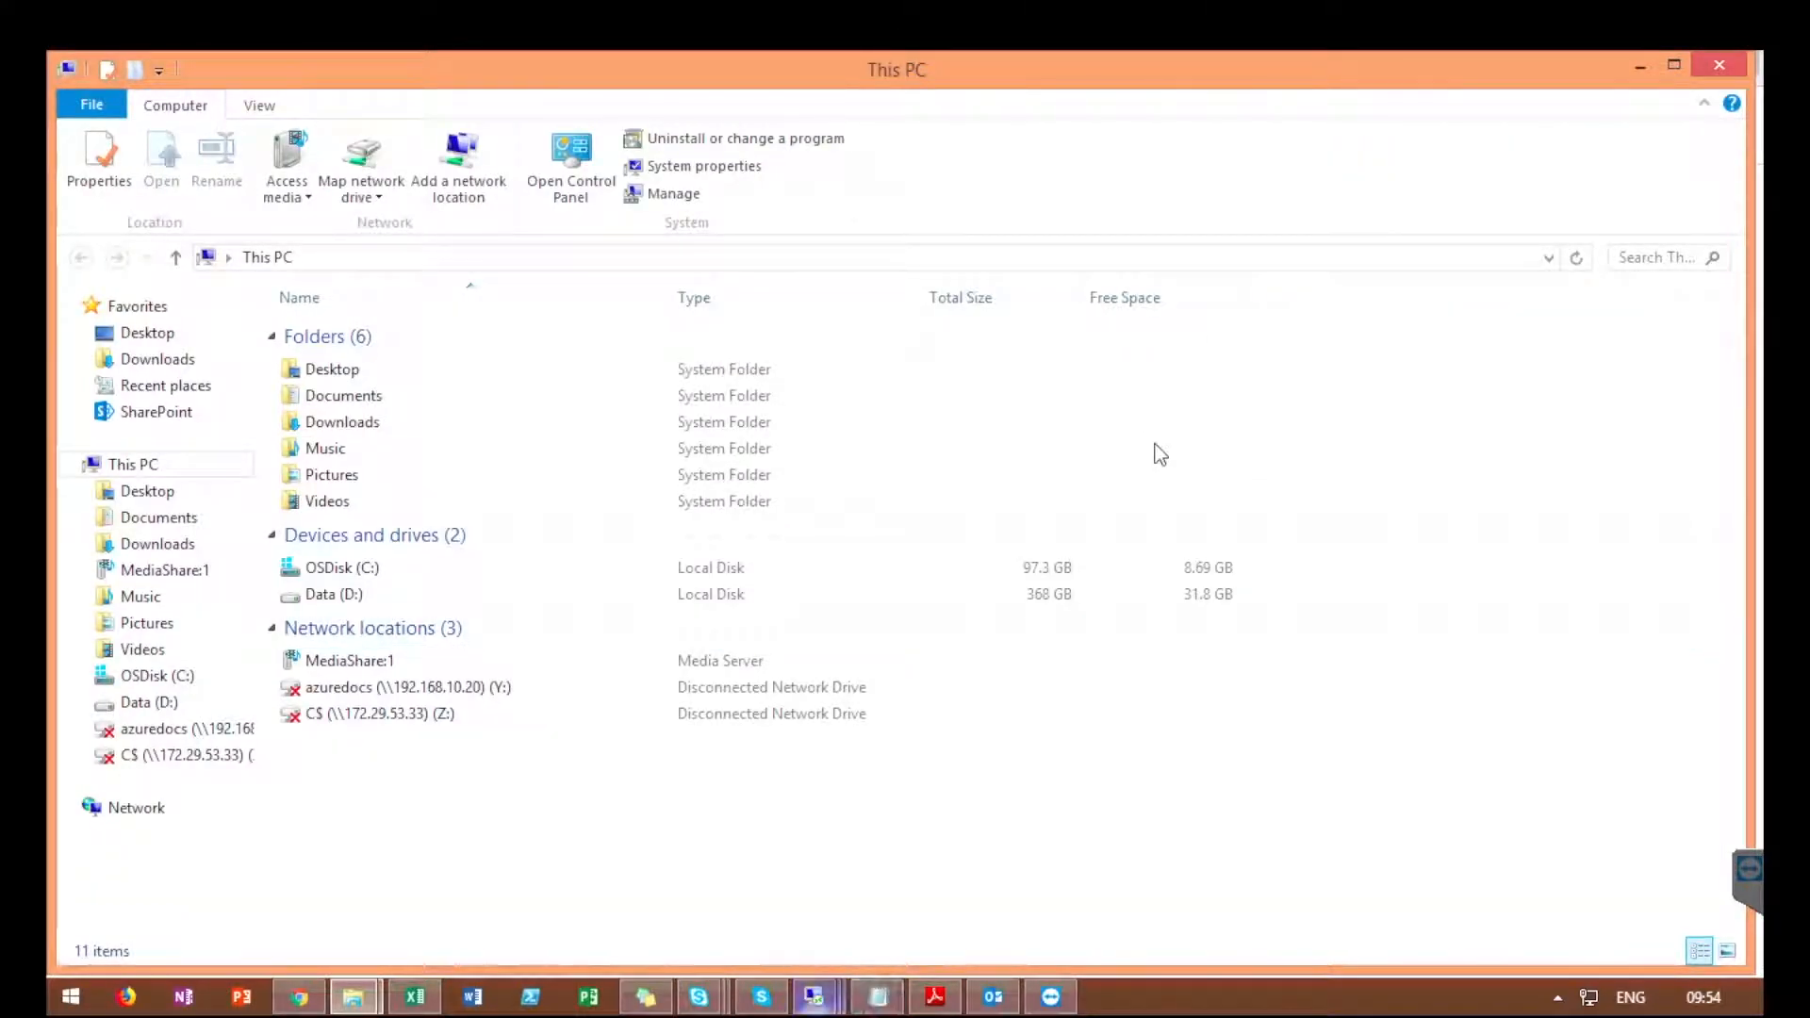
In the 172.22.5.240 session, watch validation until every host, web, DEM and agent check succeeds.
mouse_move(815, 997)
click(545, 877)
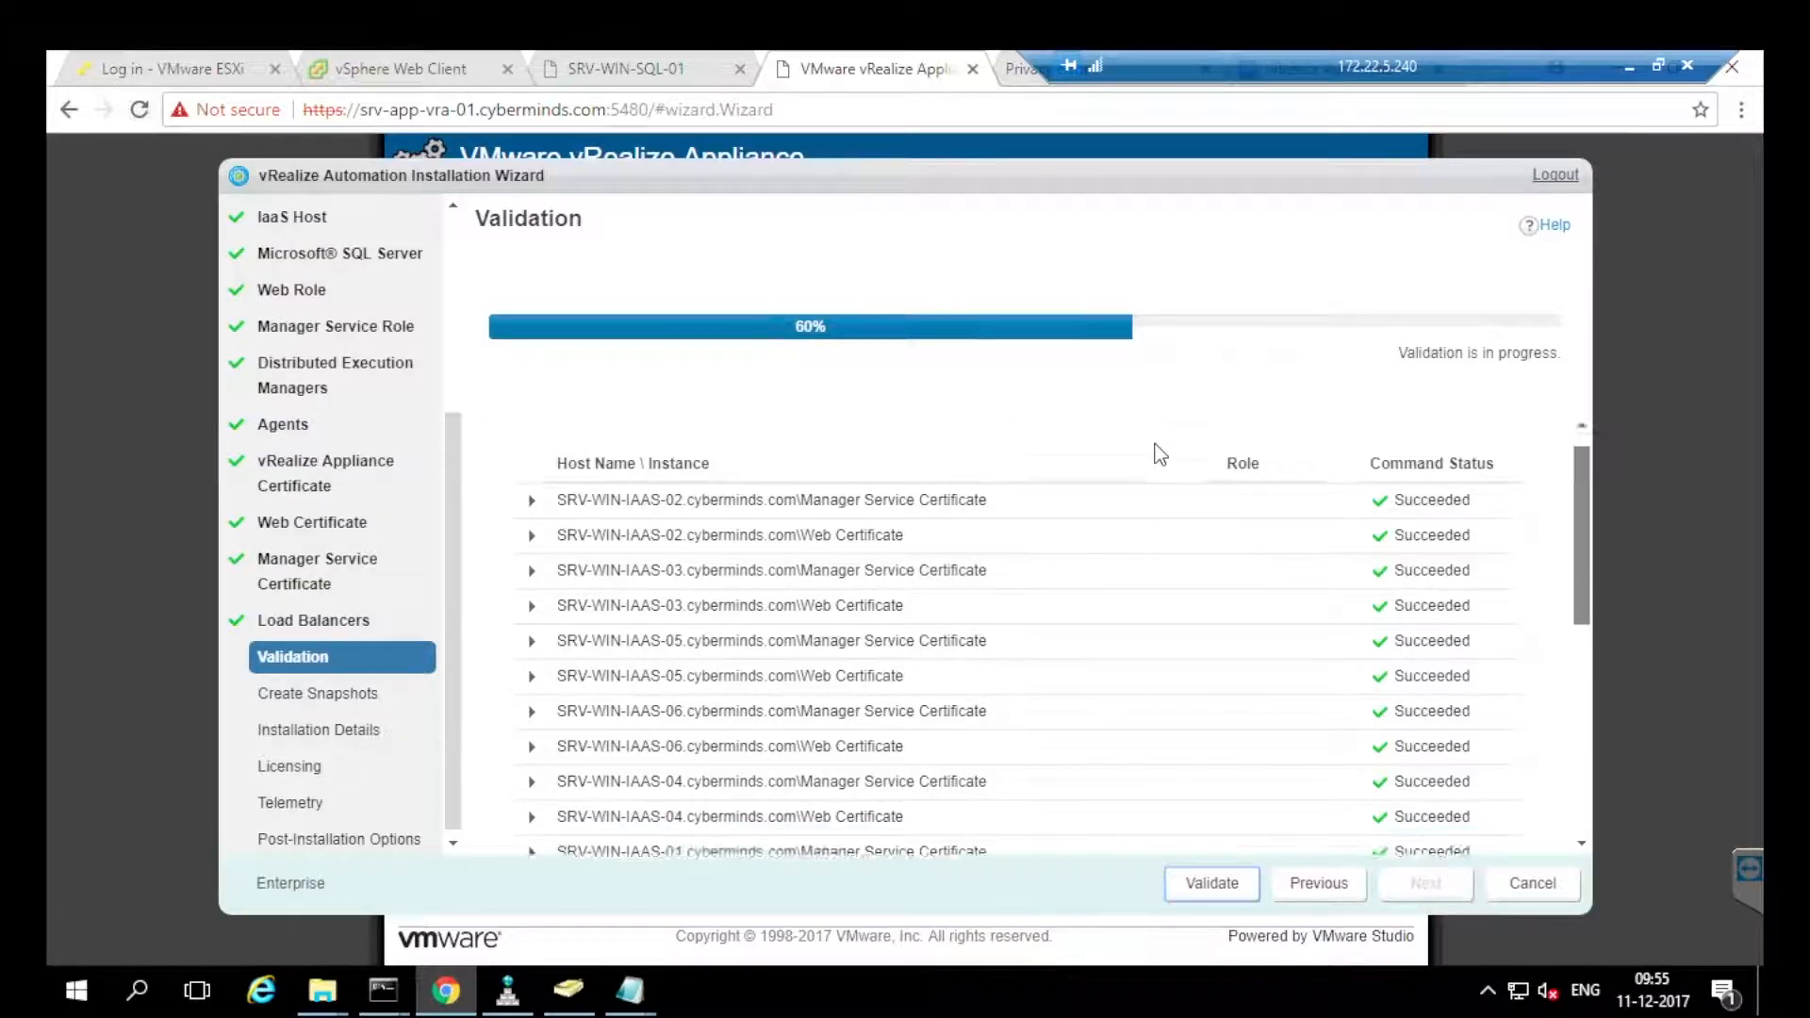
scroll(1160, 455, down, 5)
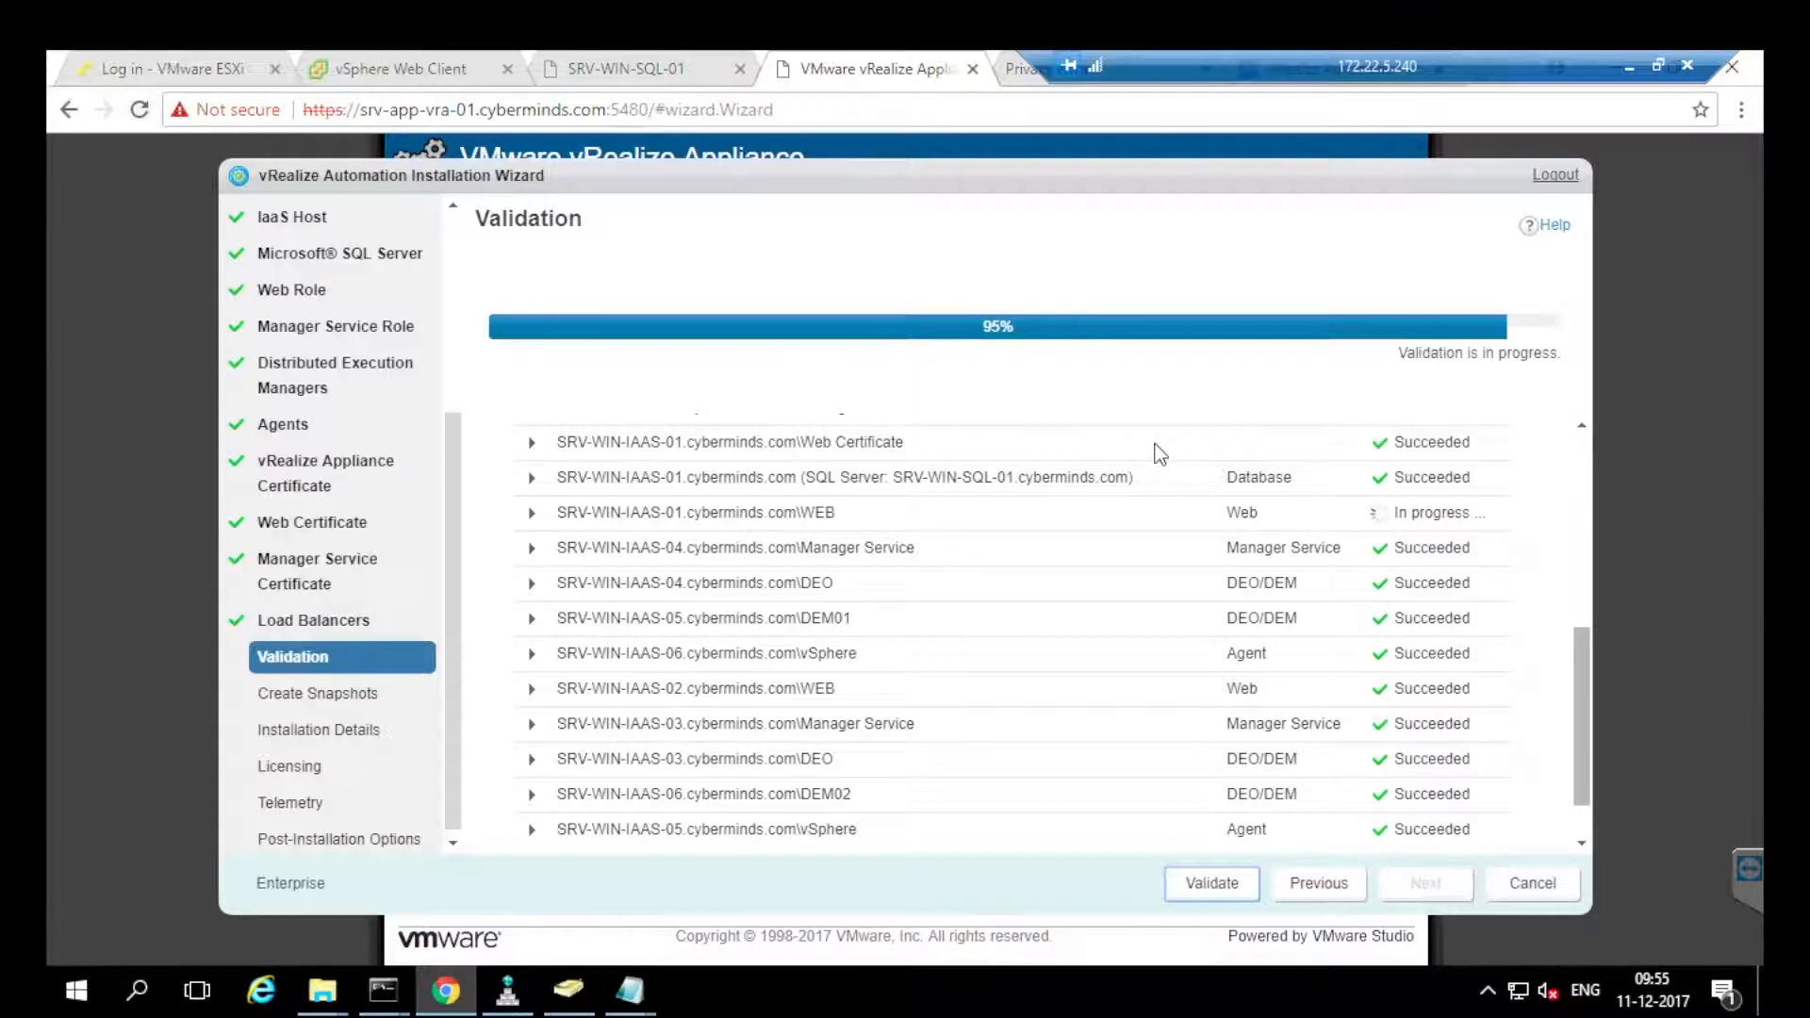
scroll(1160, 455, down, 2)
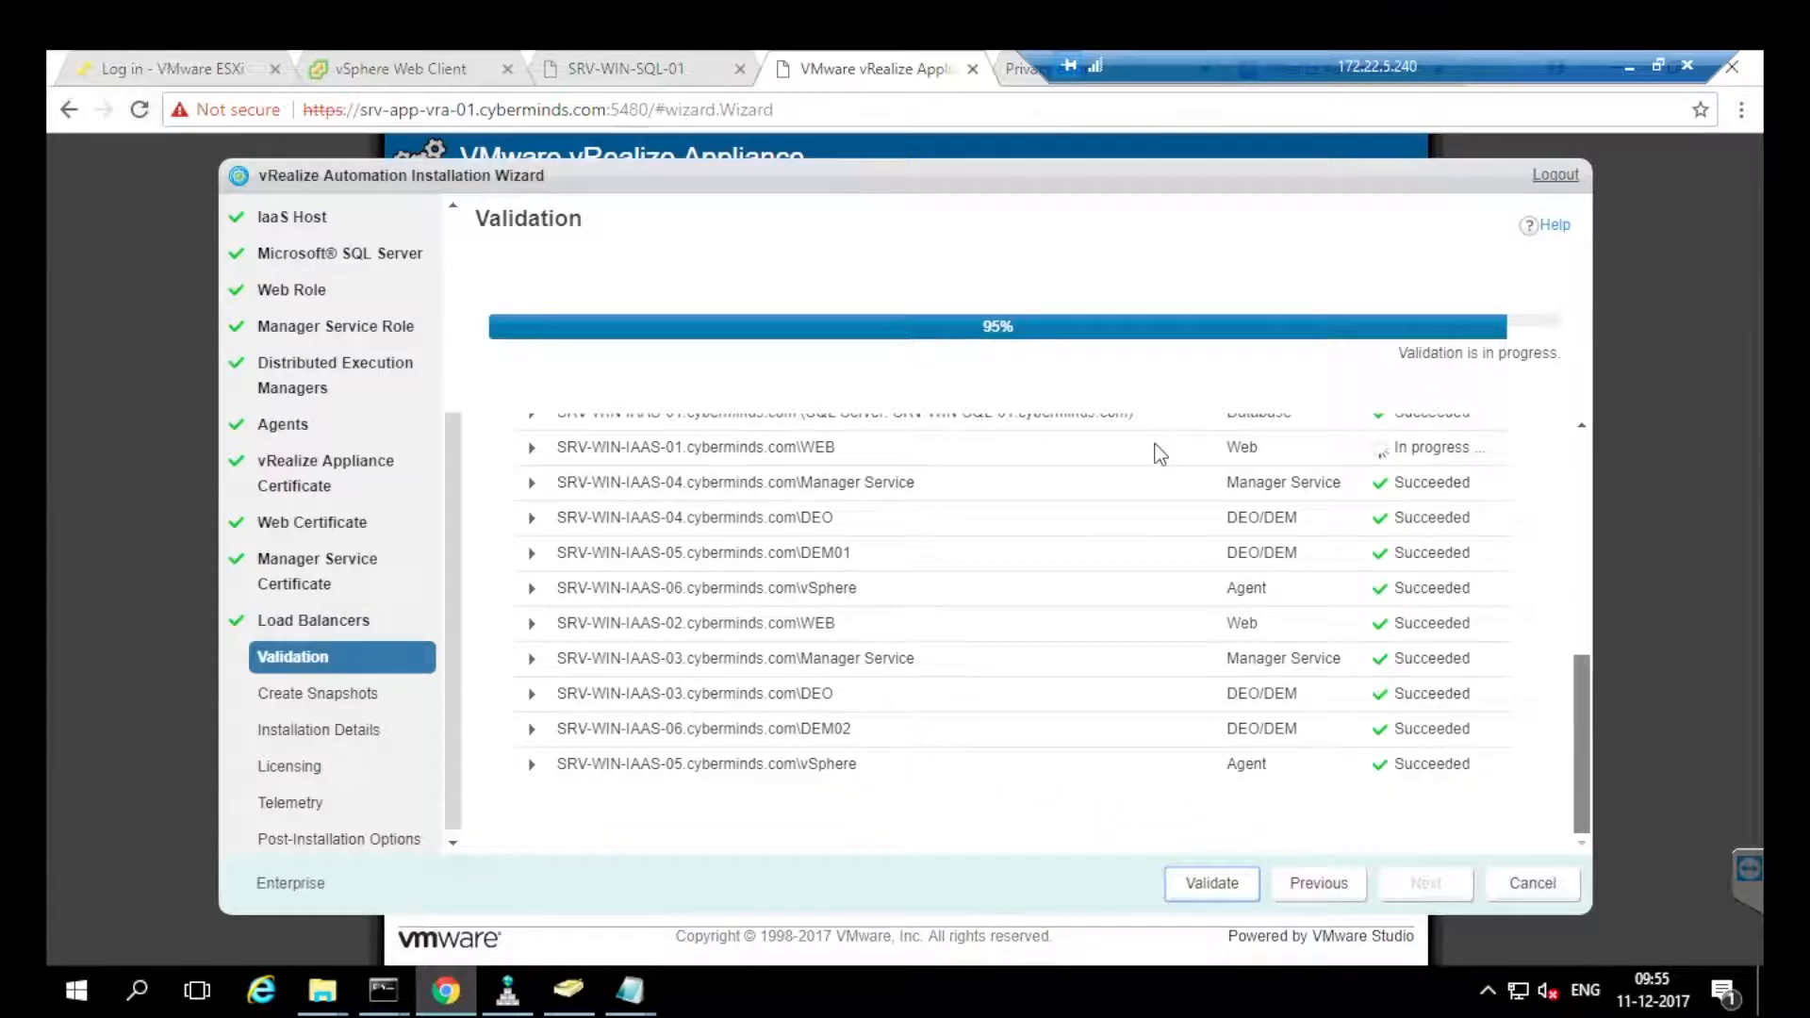
scroll(1160, 455, up, 1)
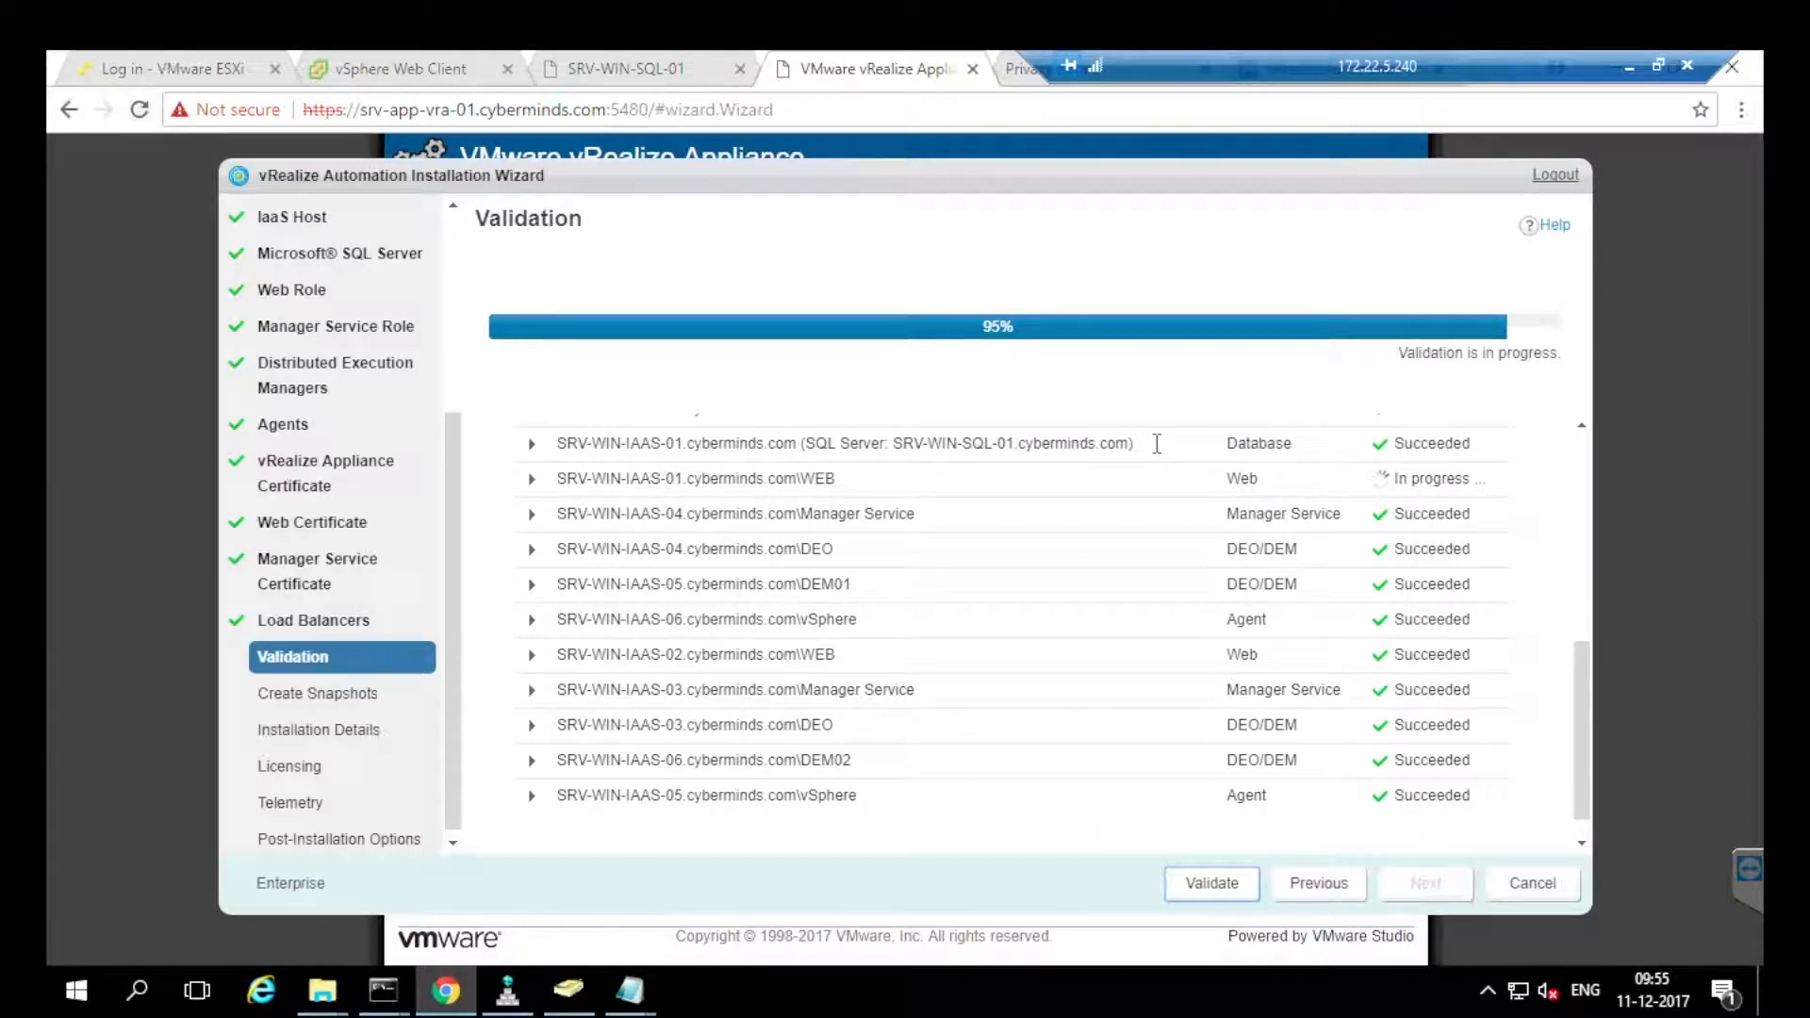
drag(768, 479, 1457, 479)
drag(281, 694, 336, 694)
click(341, 694)
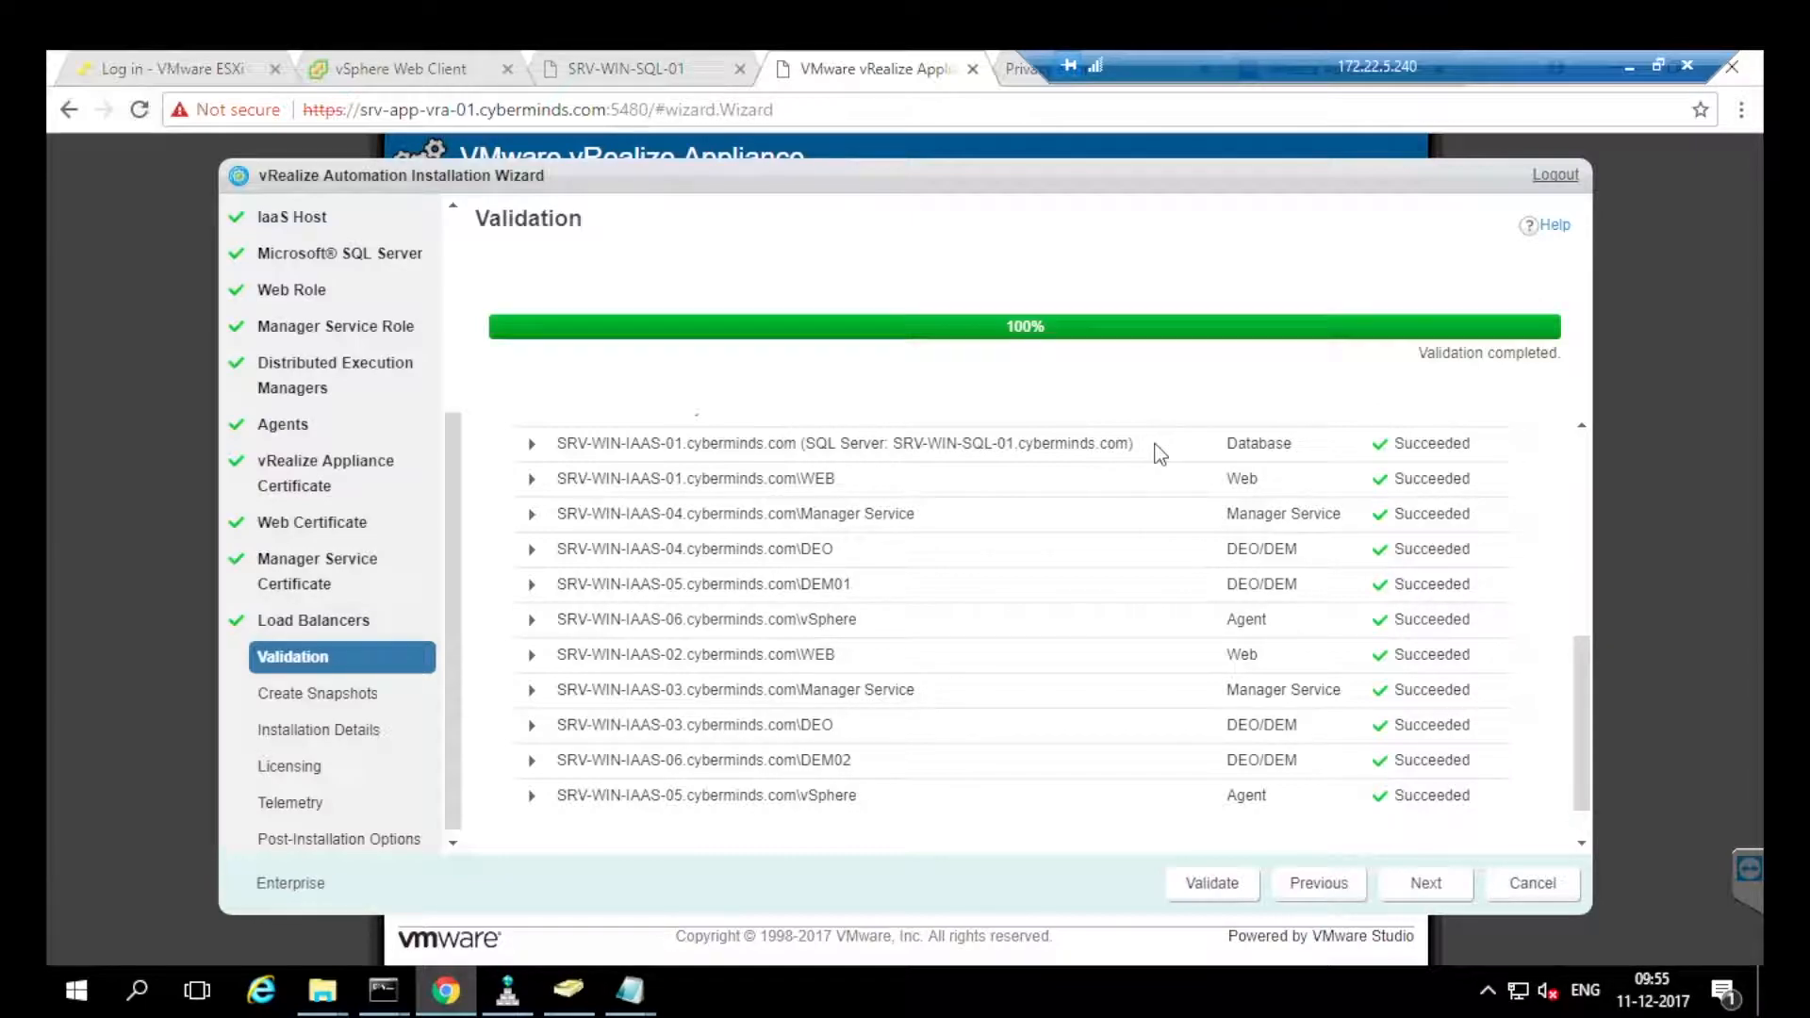
Skip Create Snapshots and start the installation on Installation Details, then return to the vSphere pool editor.
click(1425, 884)
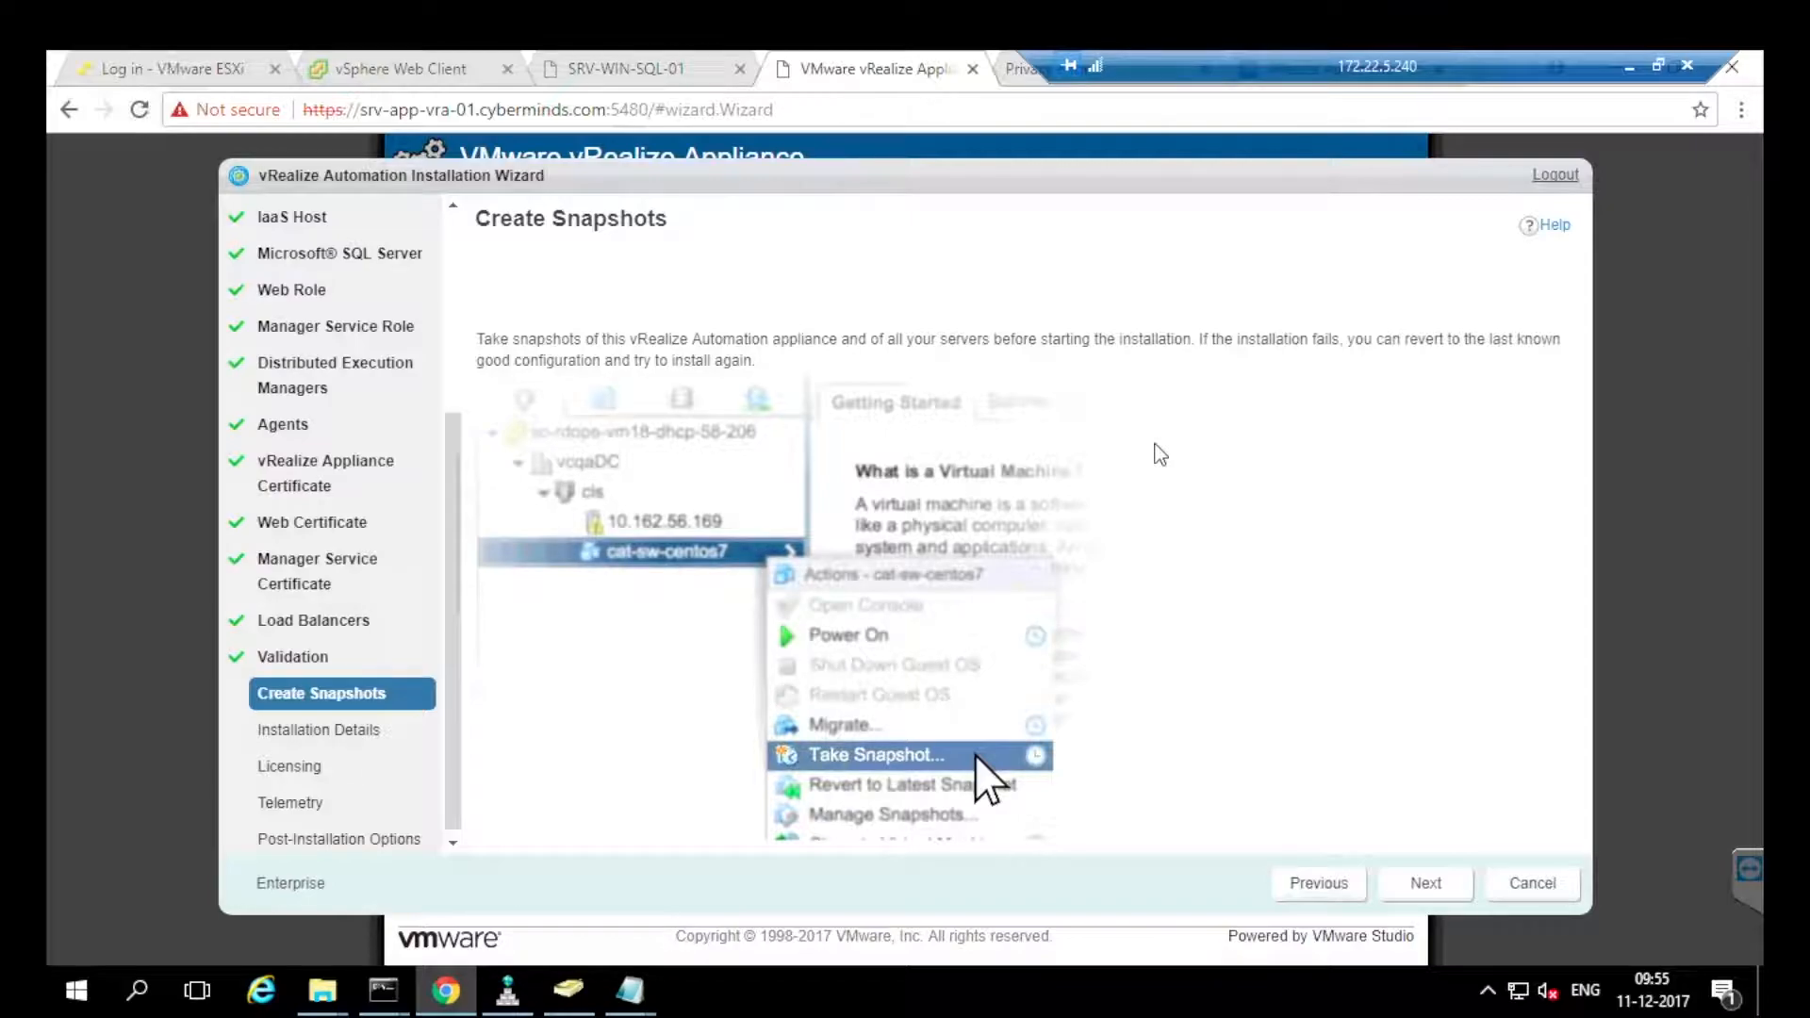
click(1426, 884)
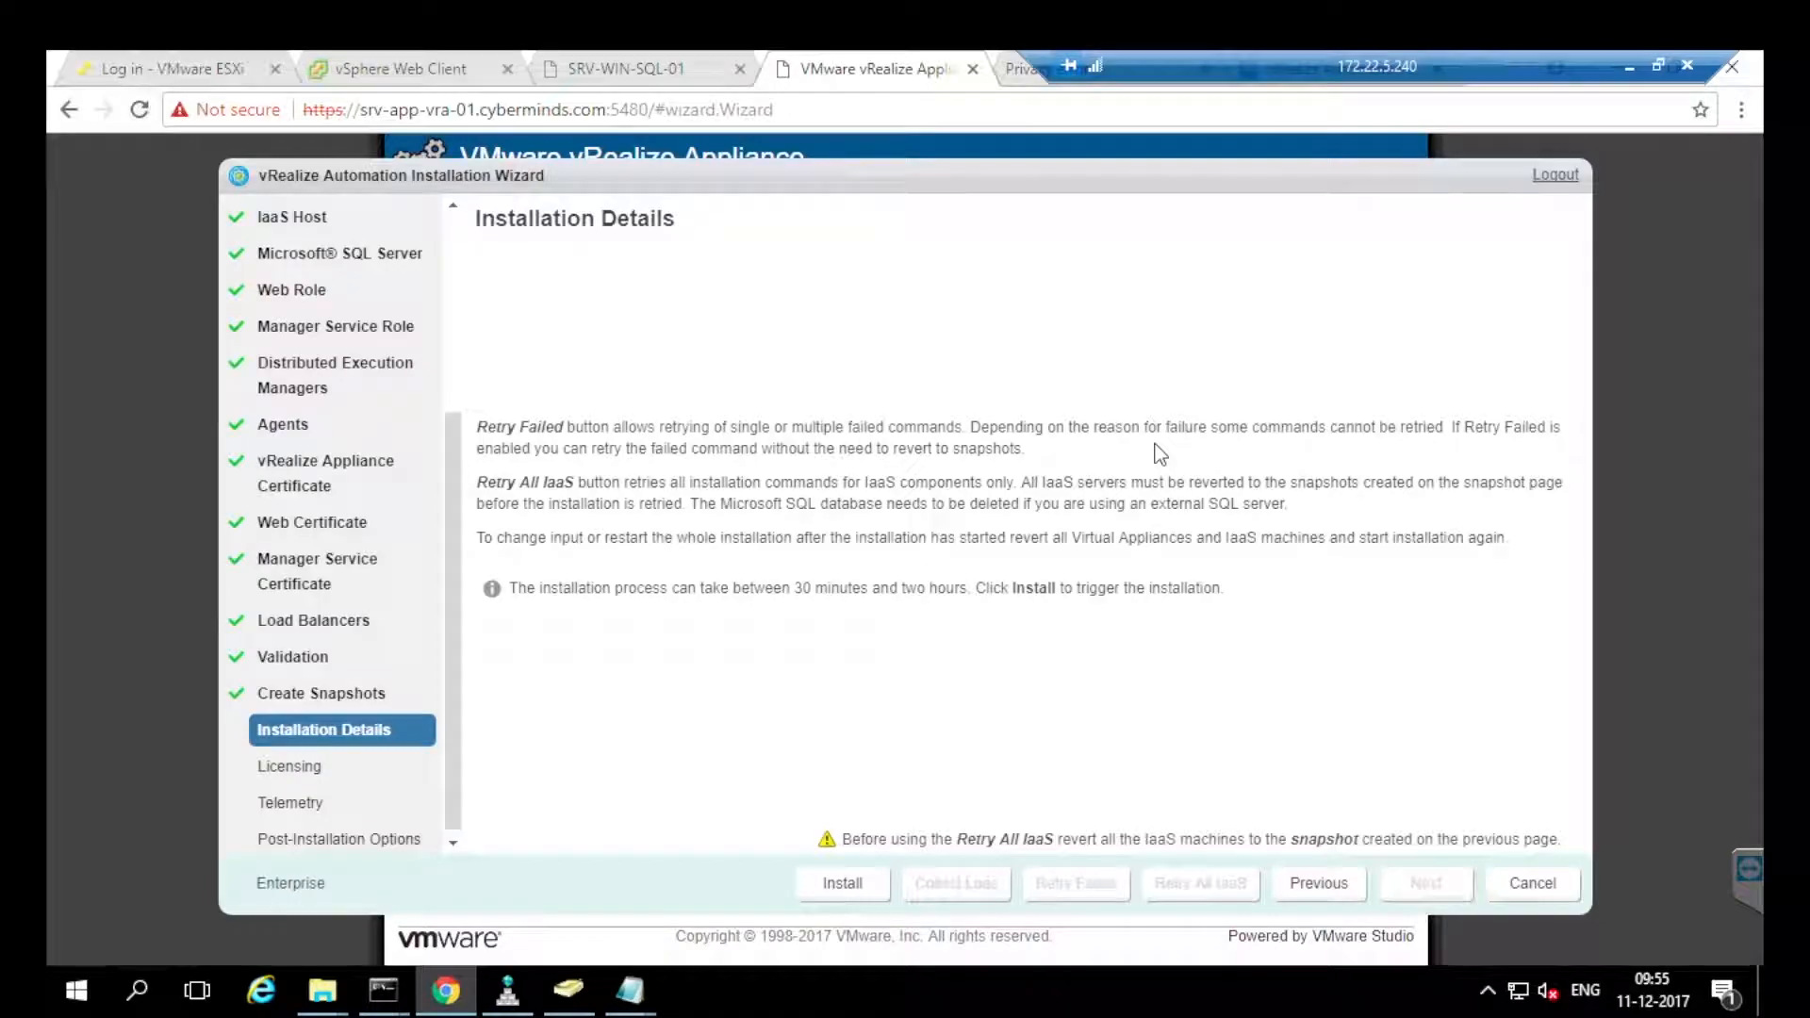
mouse_move(540, 427)
mouse_down()
mouse_move(929, 539)
mouse_move(1512, 540)
mouse_up()
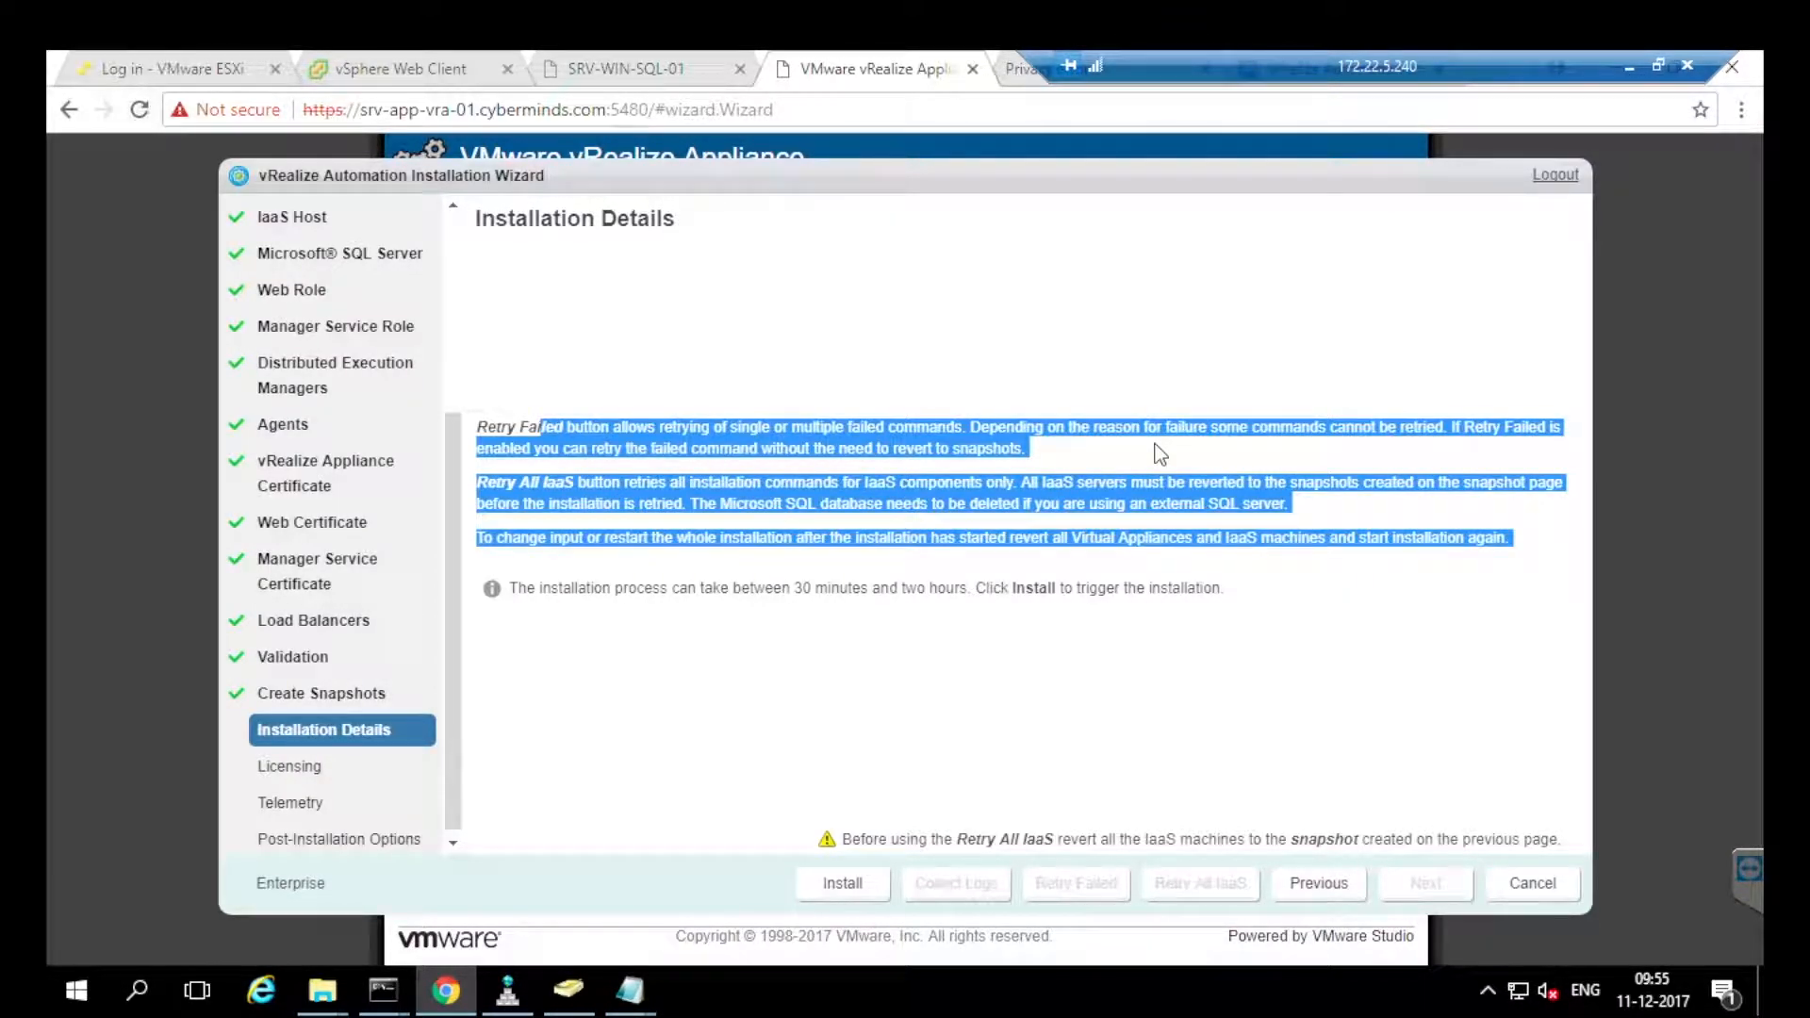
click(1159, 455)
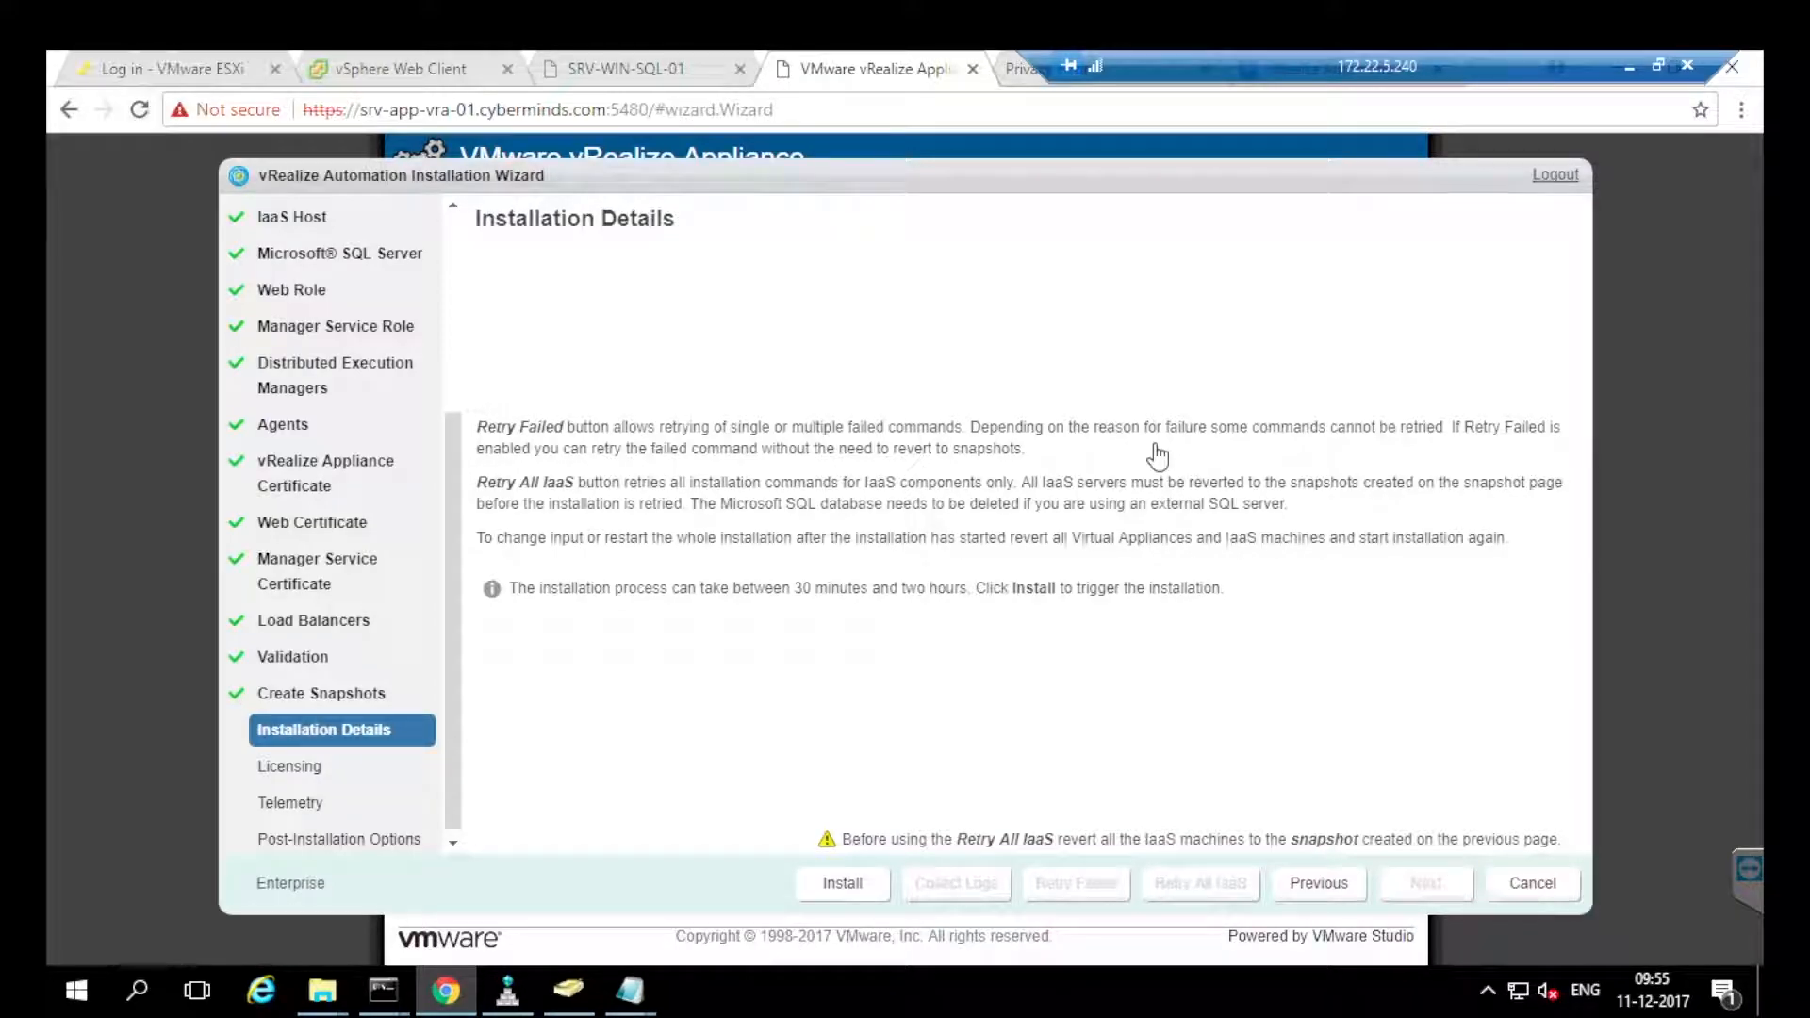
click(843, 883)
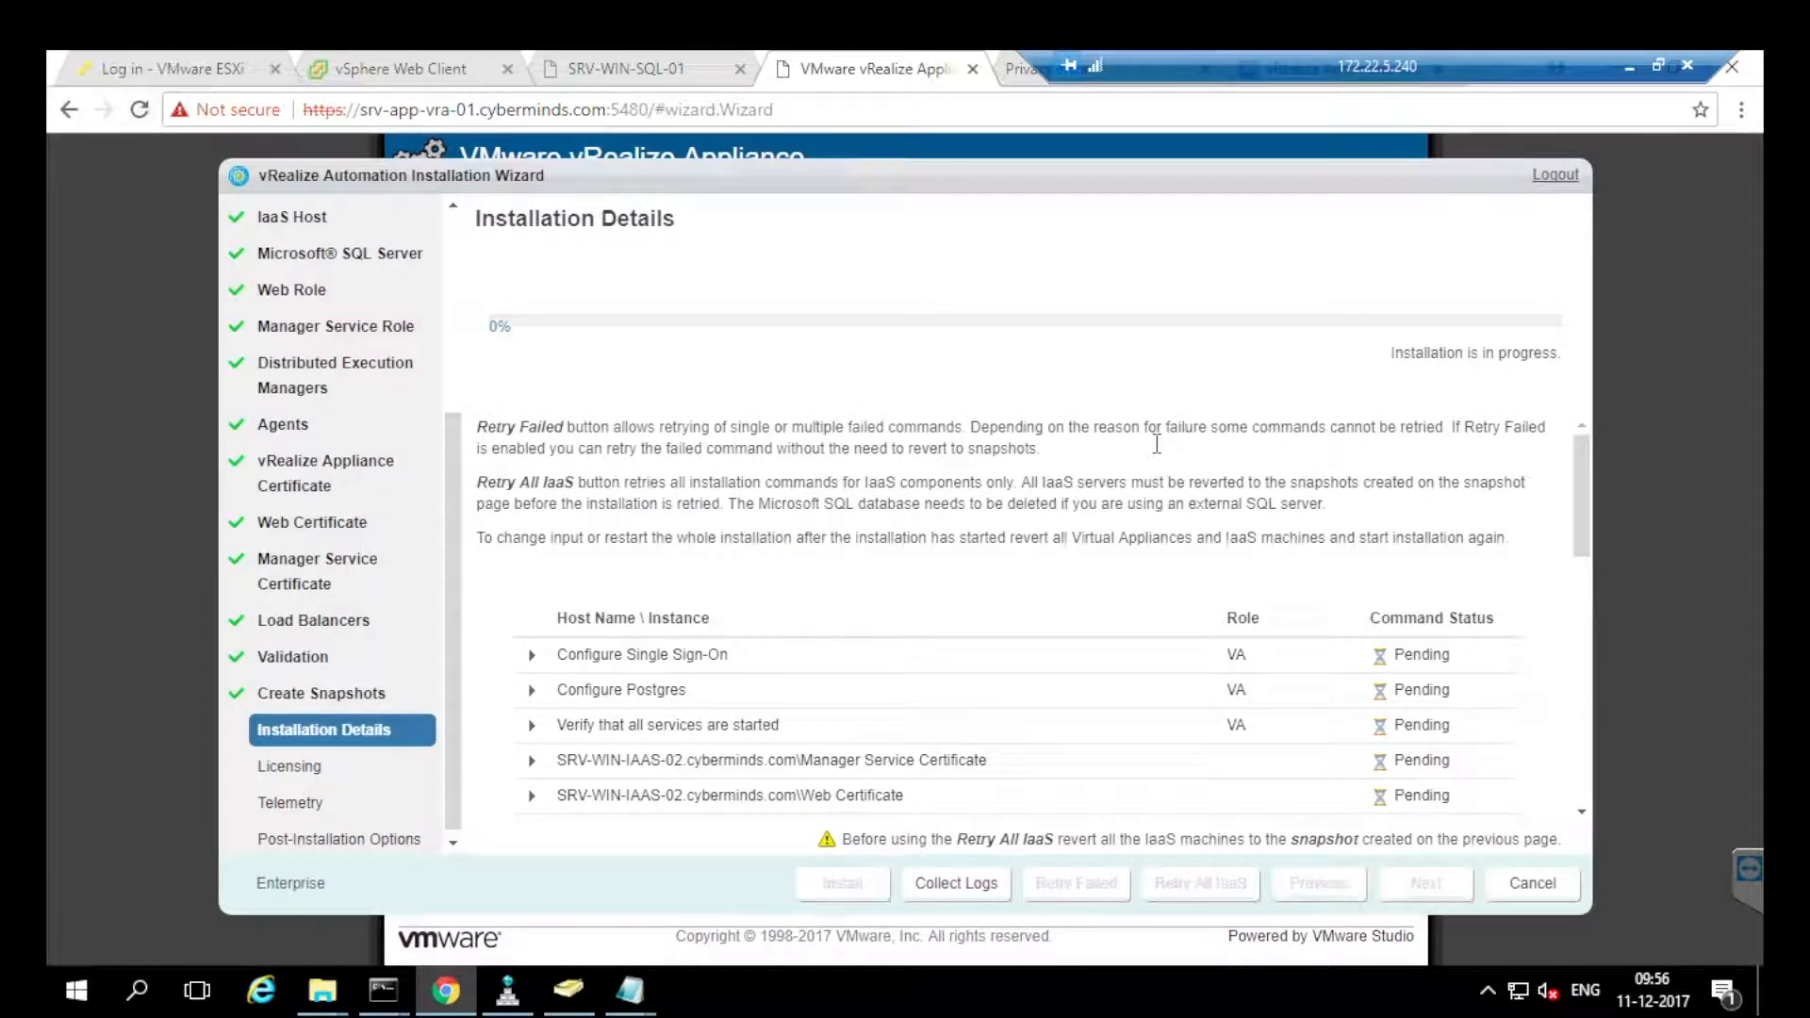
mouse_move(1376, 67)
mouse_down()
mouse_move(671, 67)
mouse_move(1034, 67)
mouse_up()
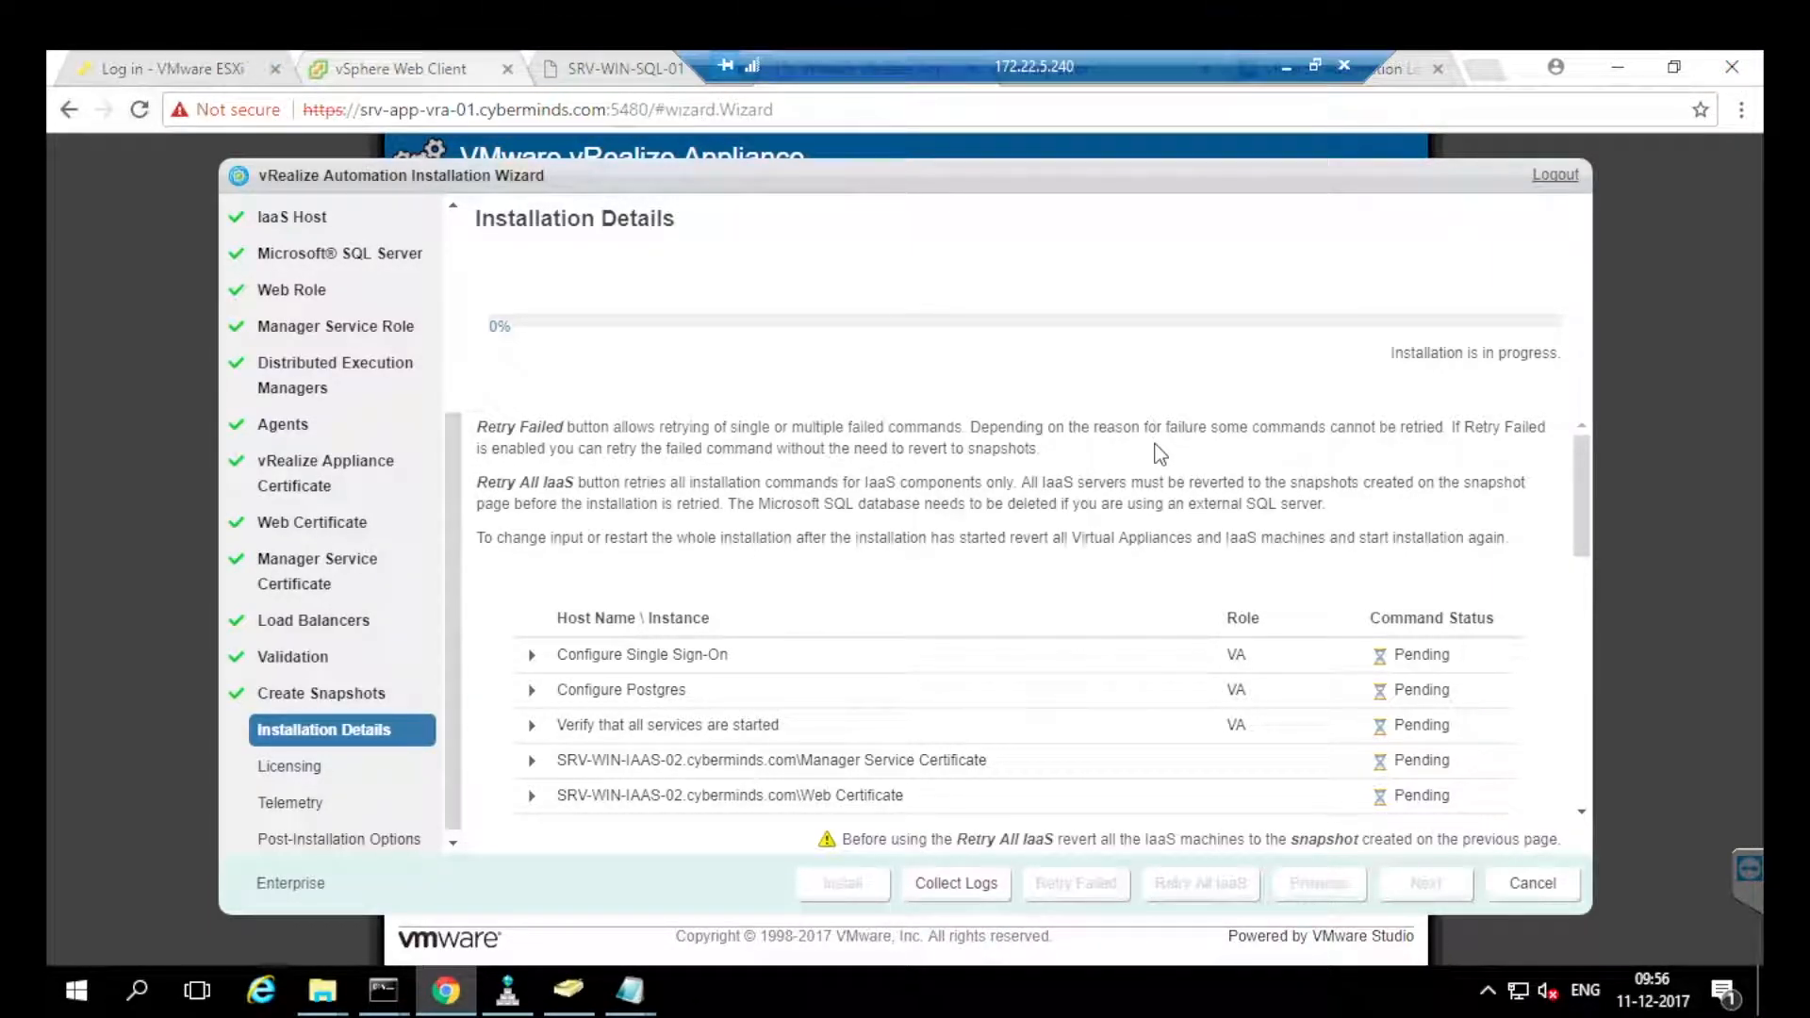
click(400, 69)
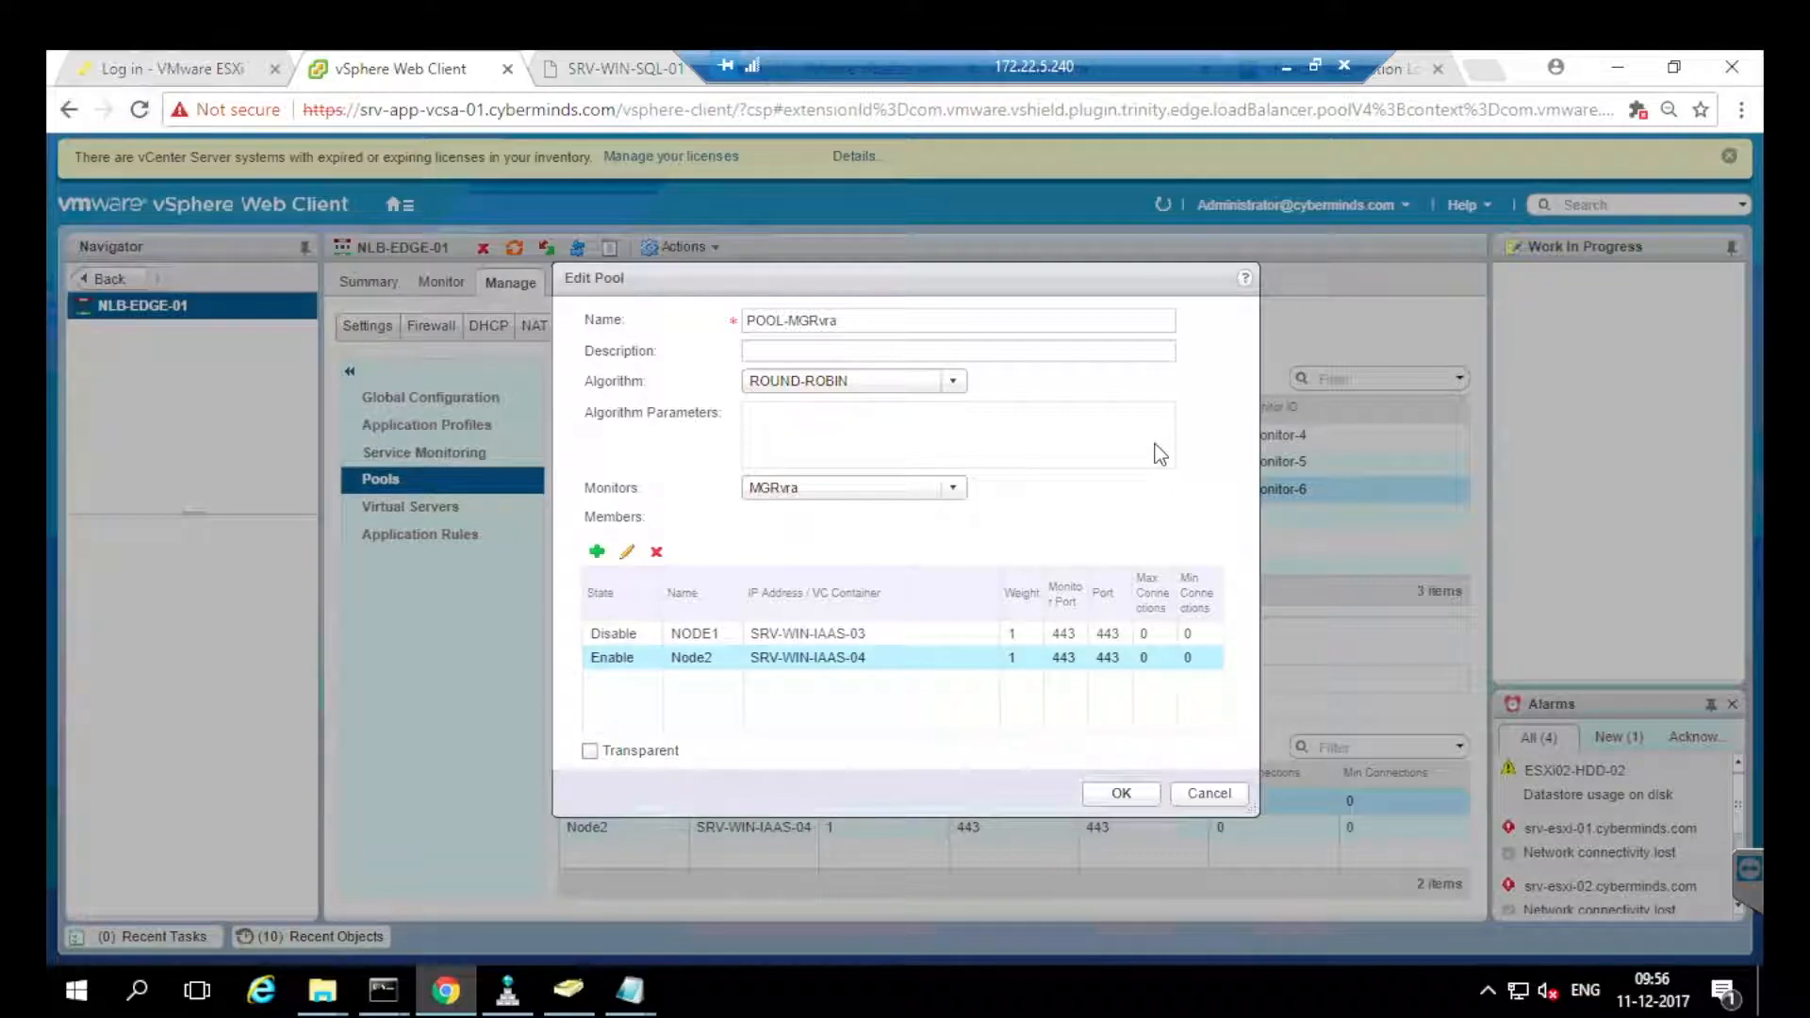
Close the POOL-MGRvra editor unsaved and browse the Load Balancing PDF's contents and revision history.
click(1209, 794)
drag(1034, 67, 704, 67)
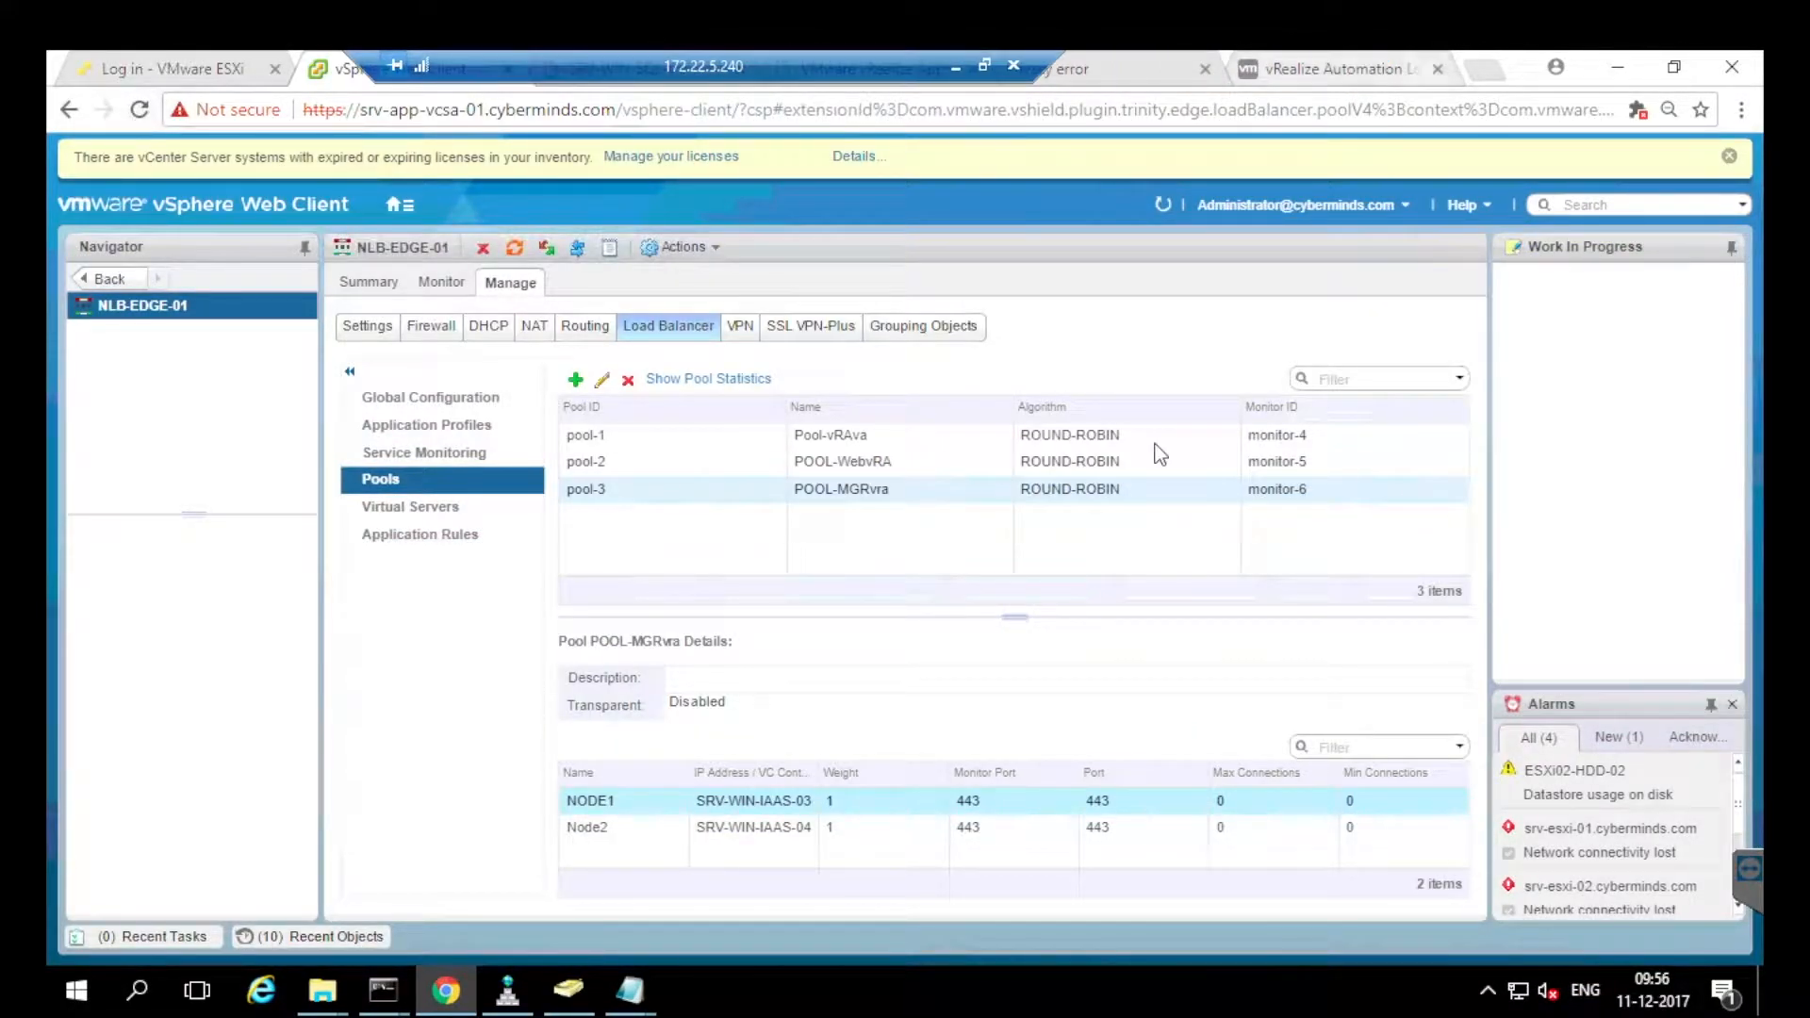
click(1341, 69)
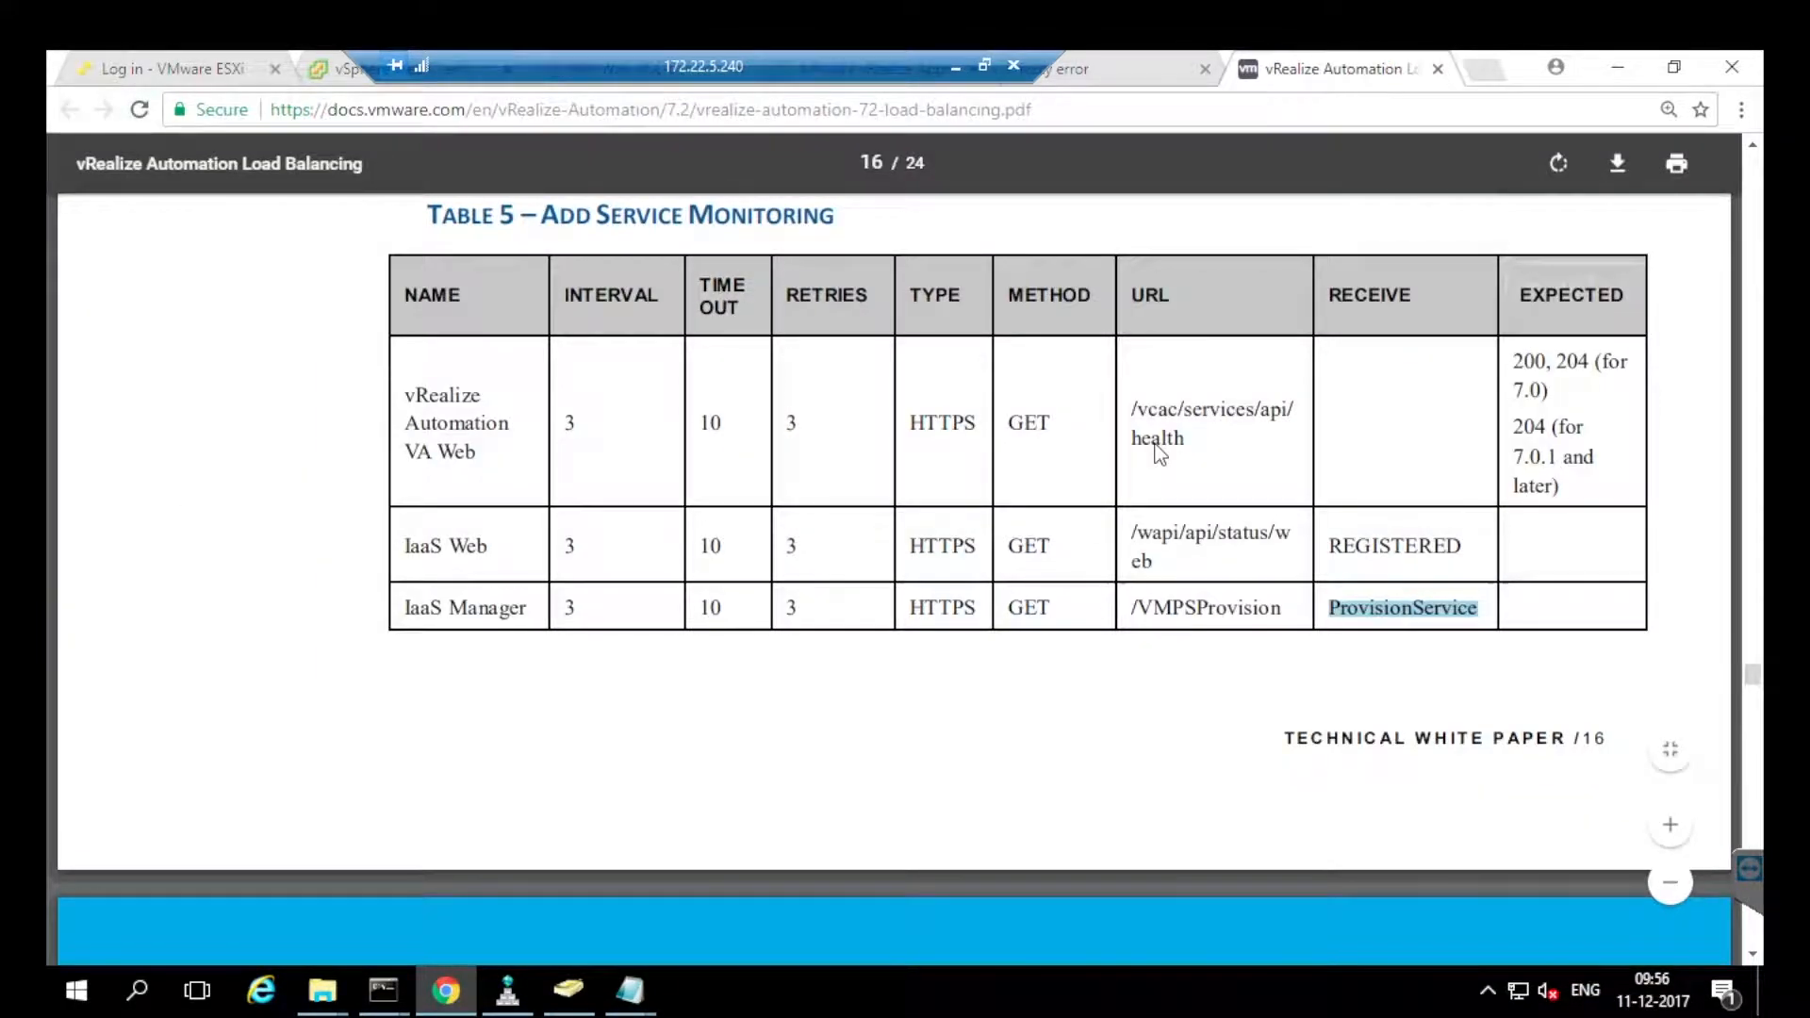
scroll(1160, 452, up, 20)
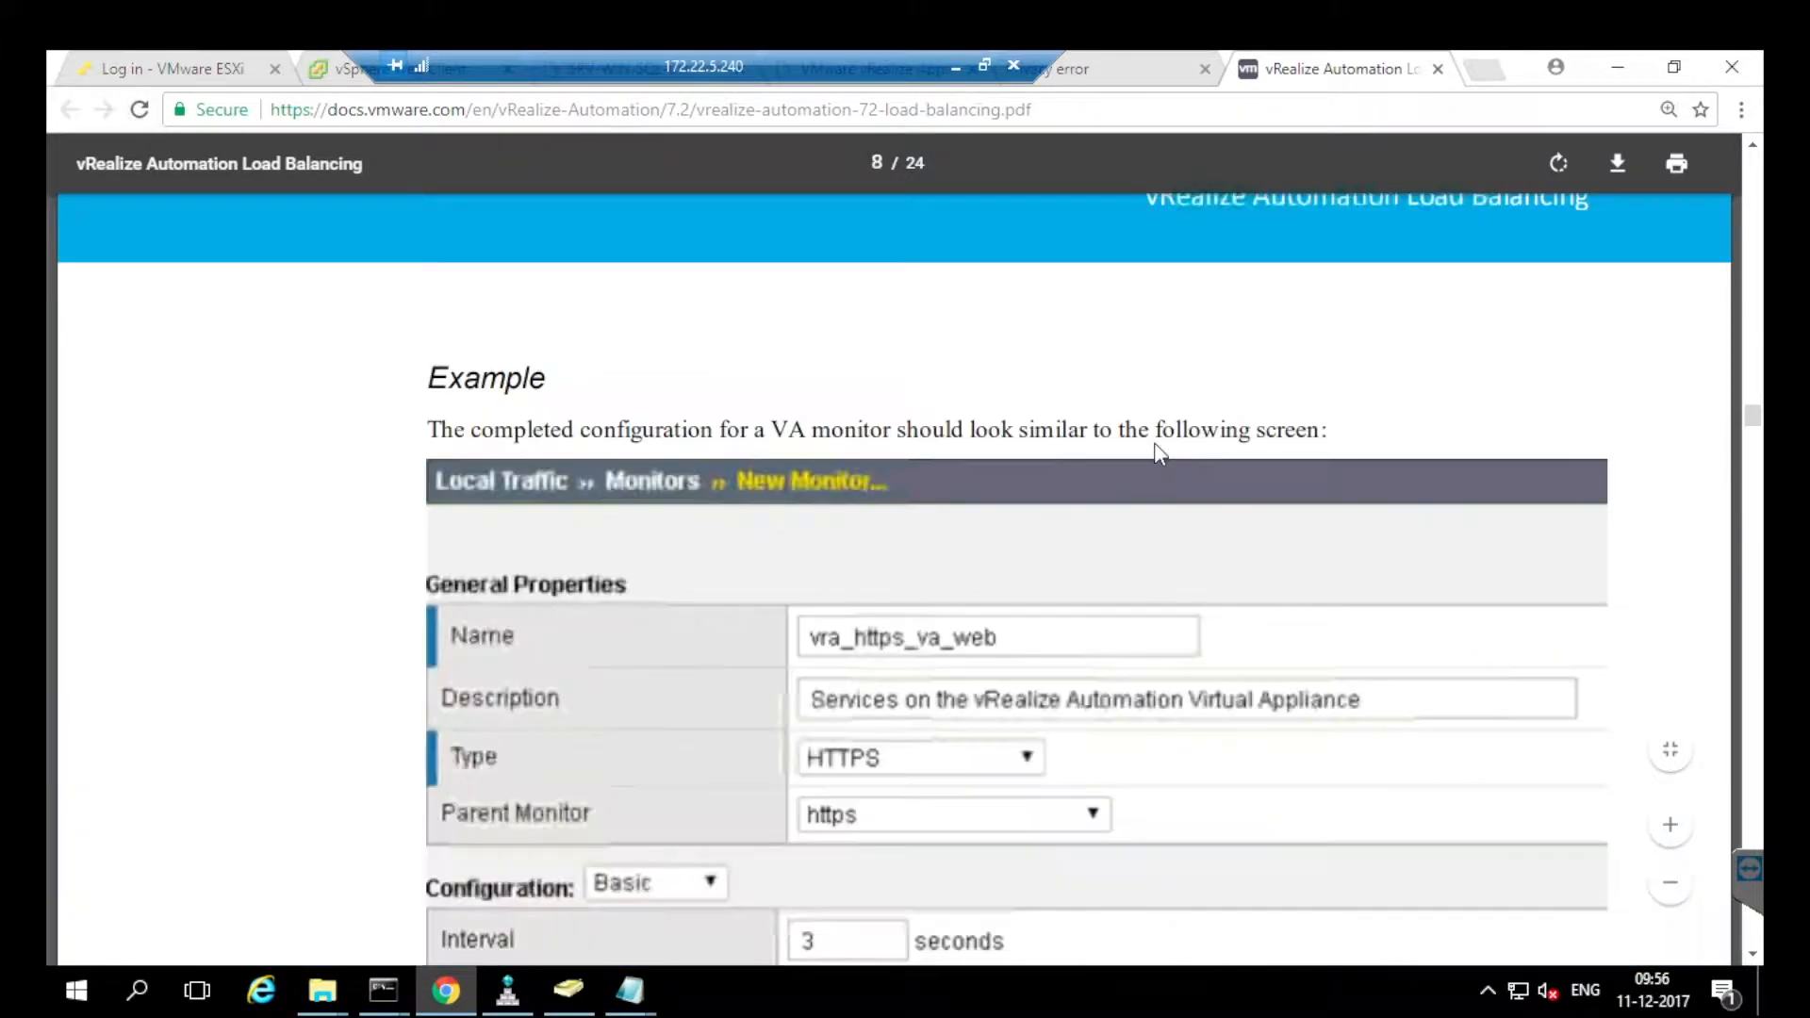
scroll(1160, 454, up, 20)
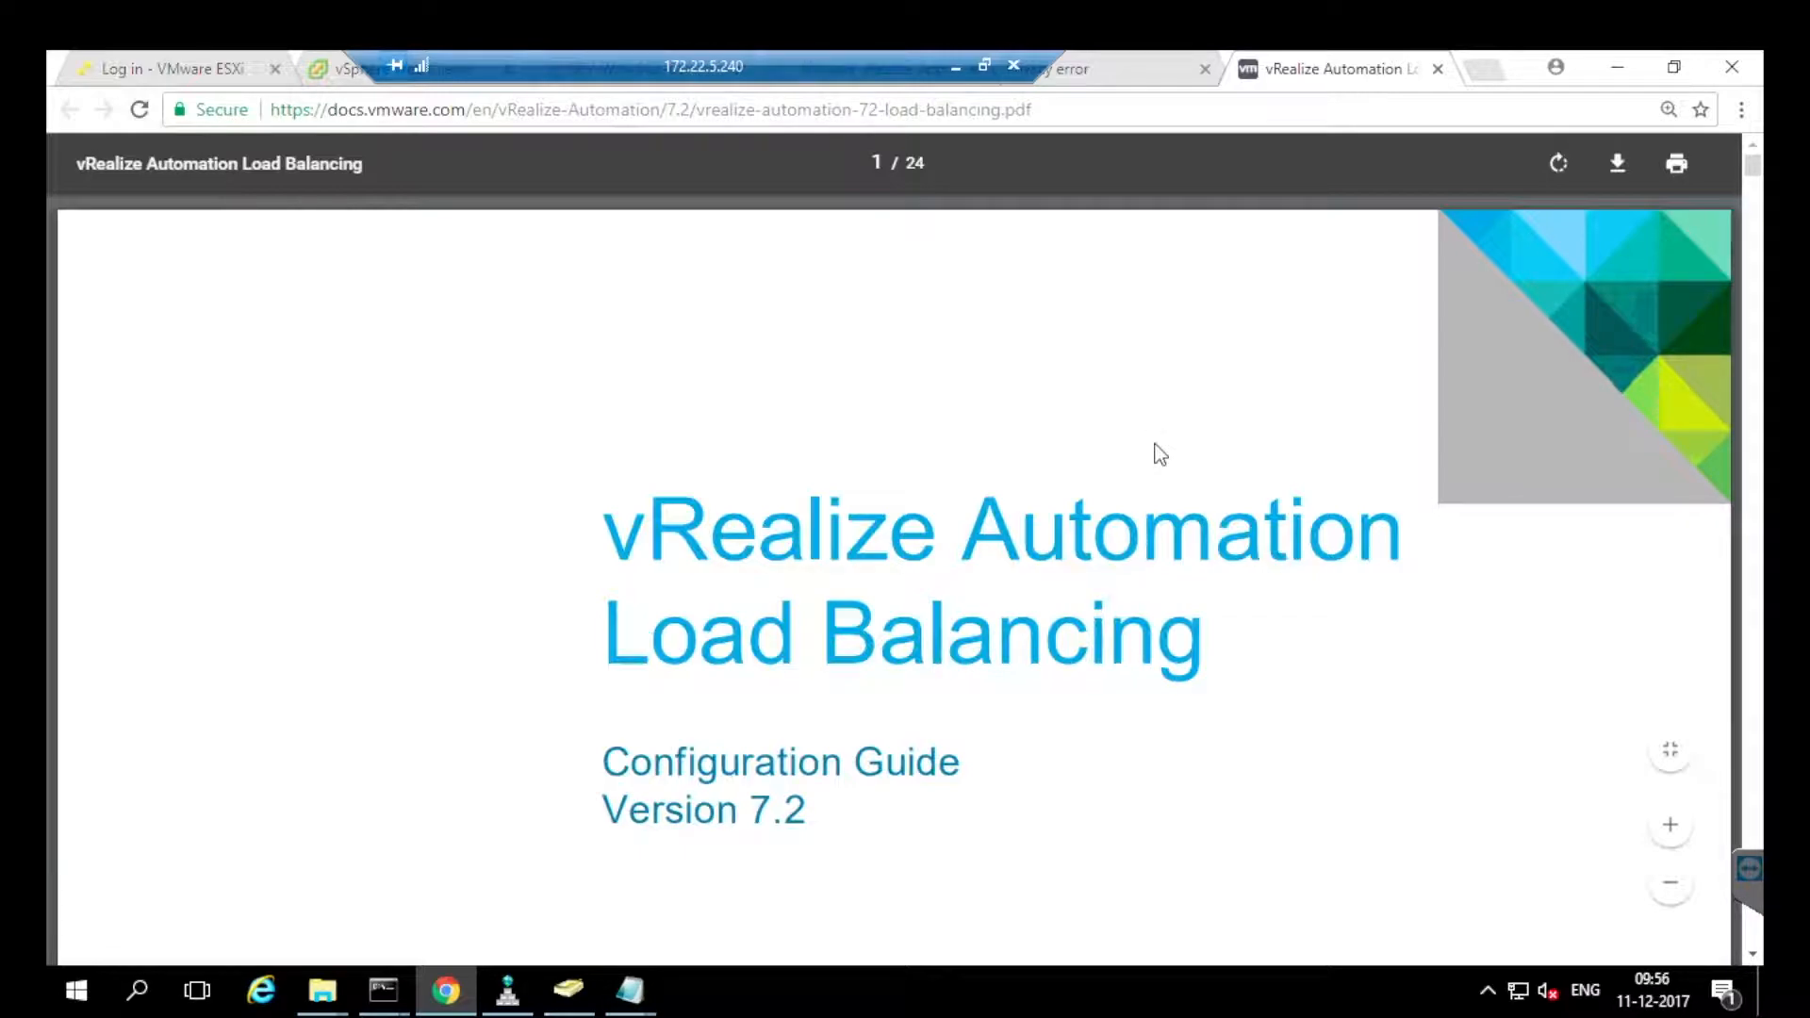
scroll(1159, 454, down, 15)
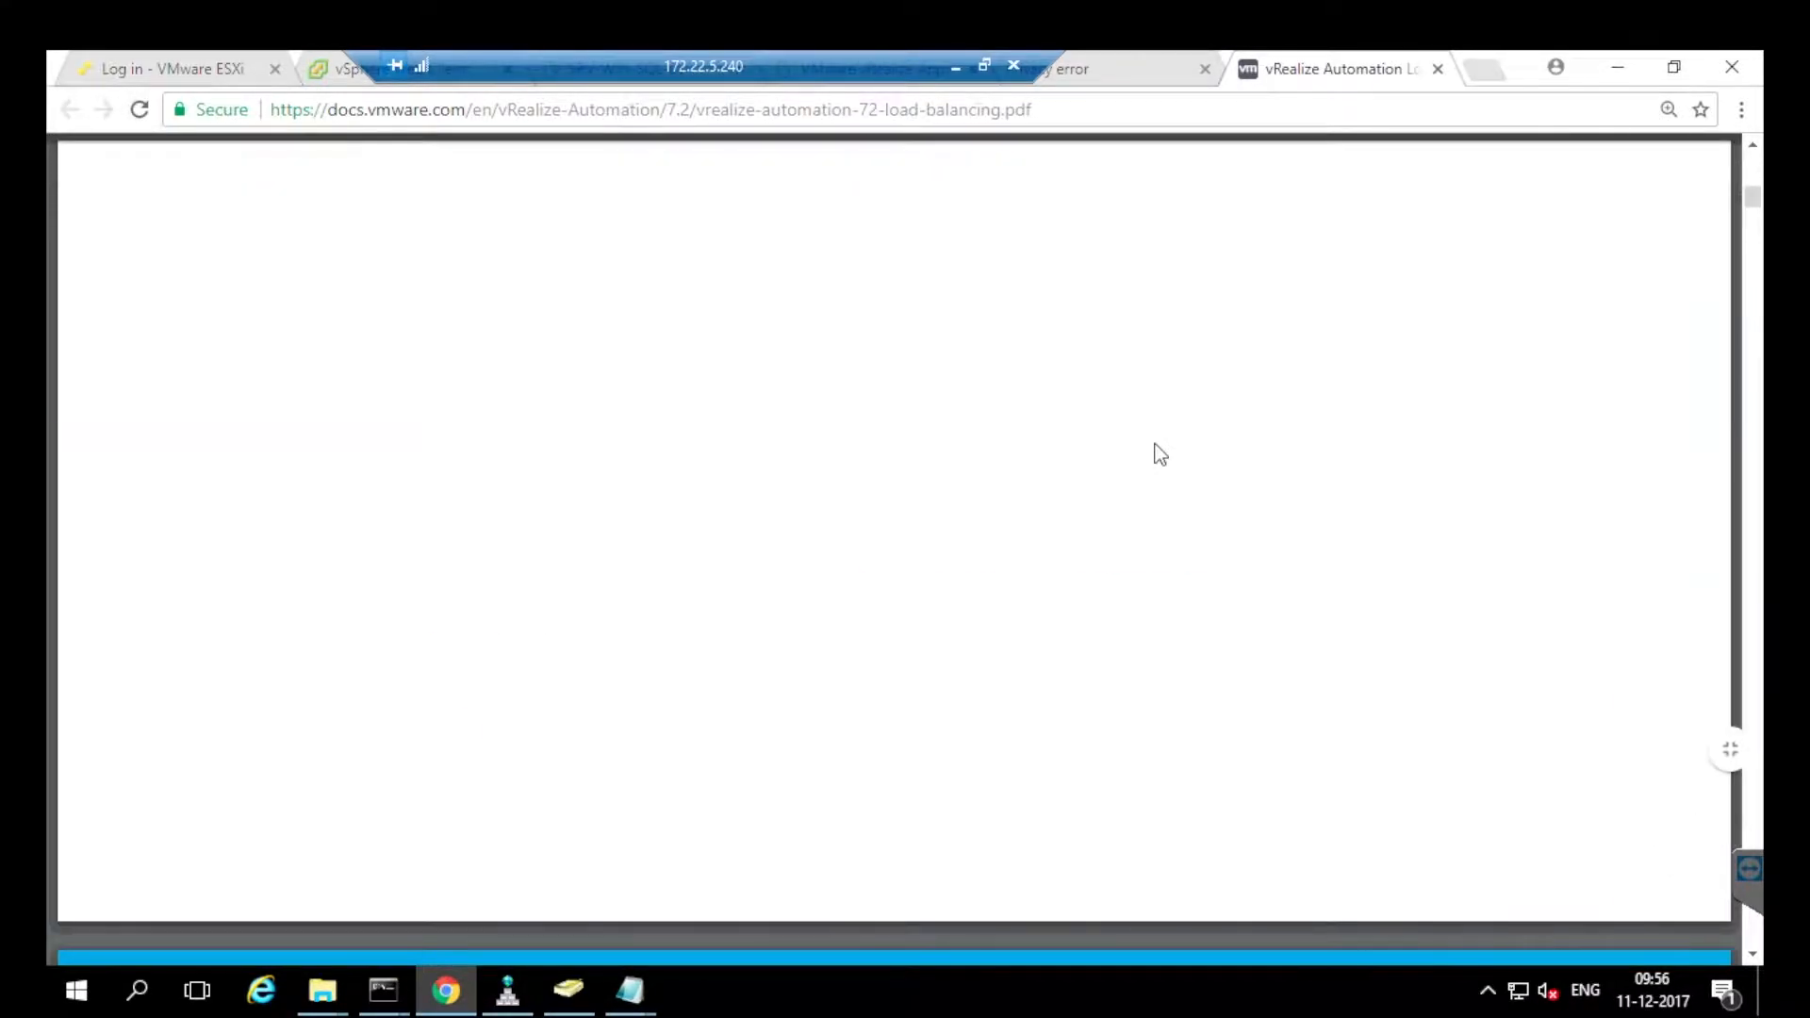
scroll(1160, 454, down, 8)
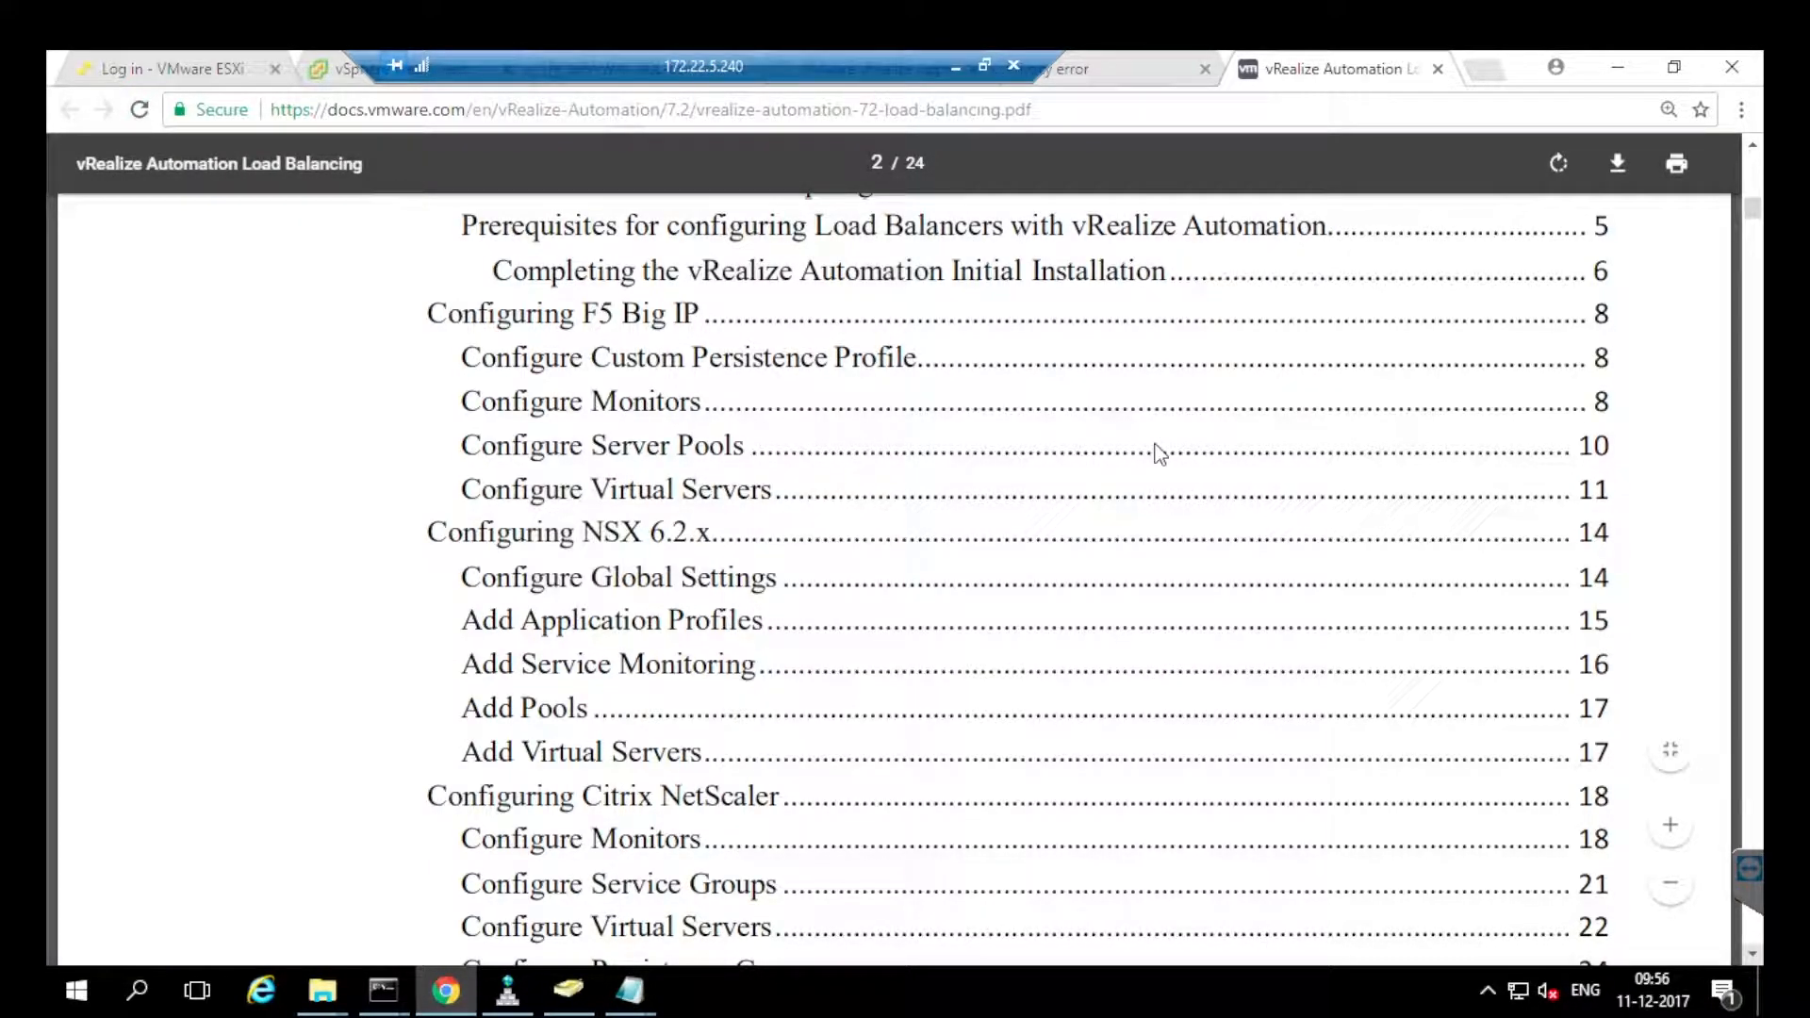
scroll(1160, 455, down, 10)
scroll(1159, 455, down, 8)
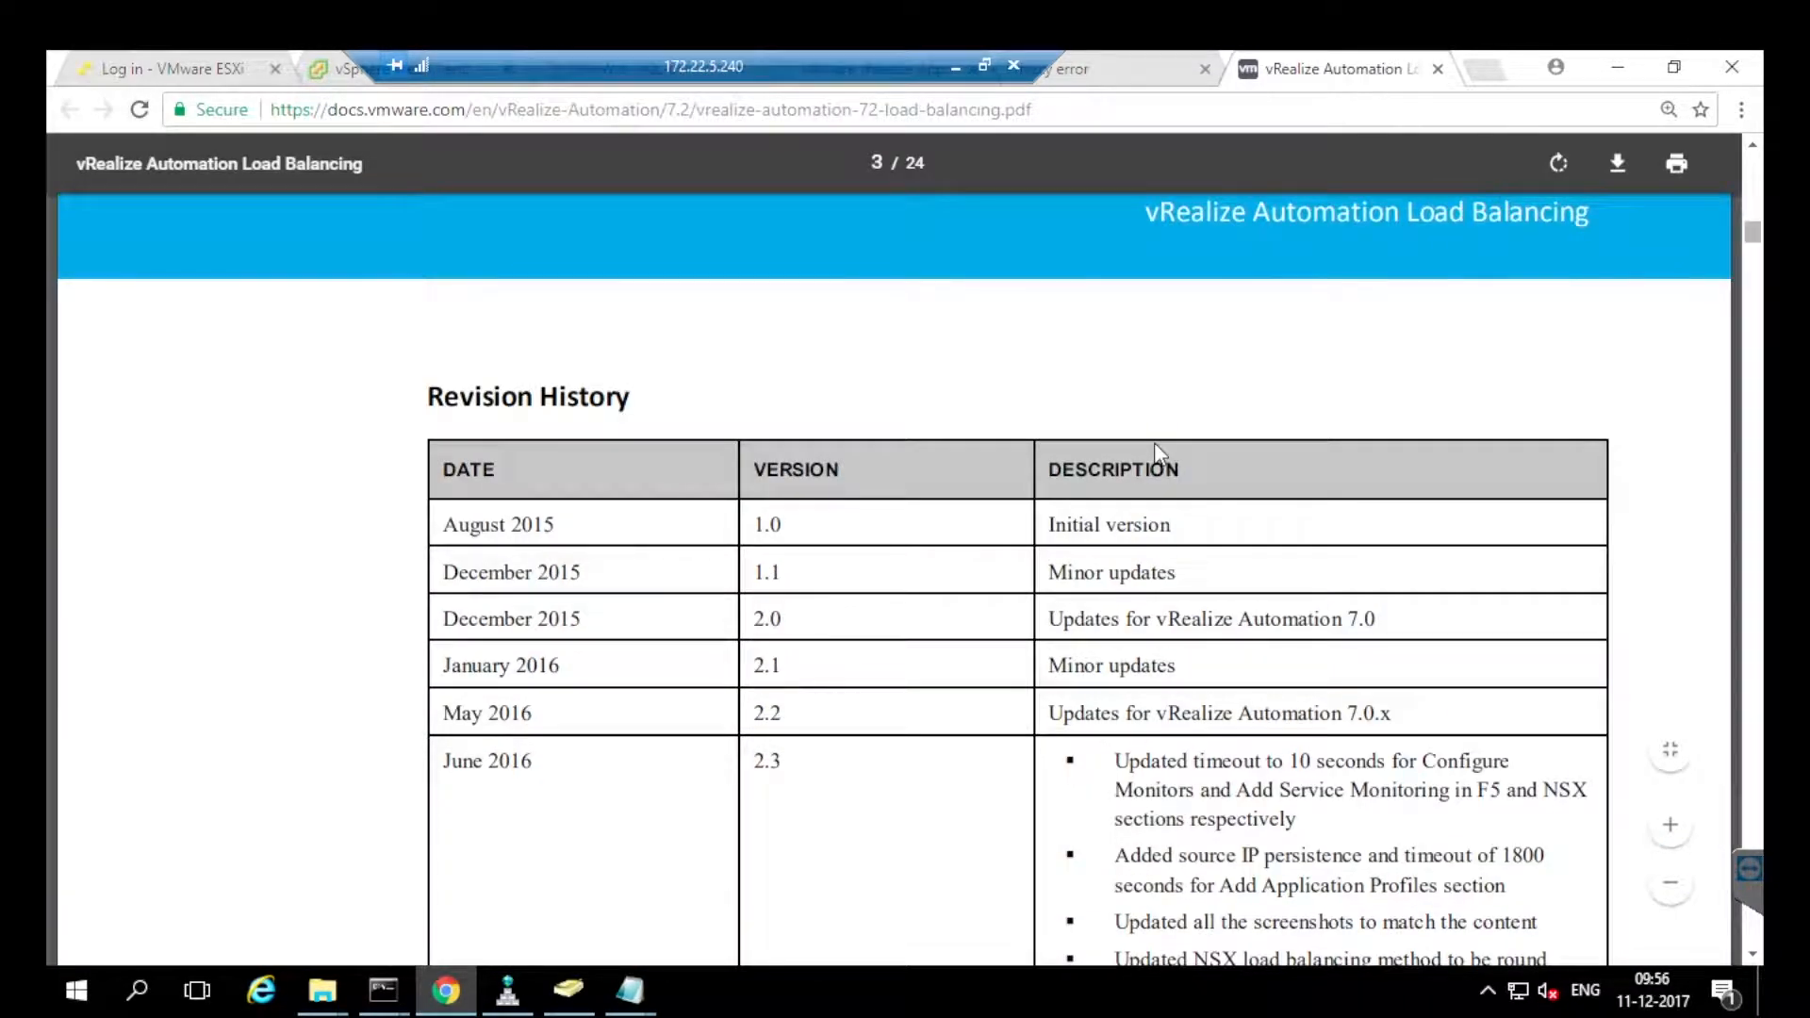
scroll(1160, 454, up, 10)
scroll(1160, 454, up, 6)
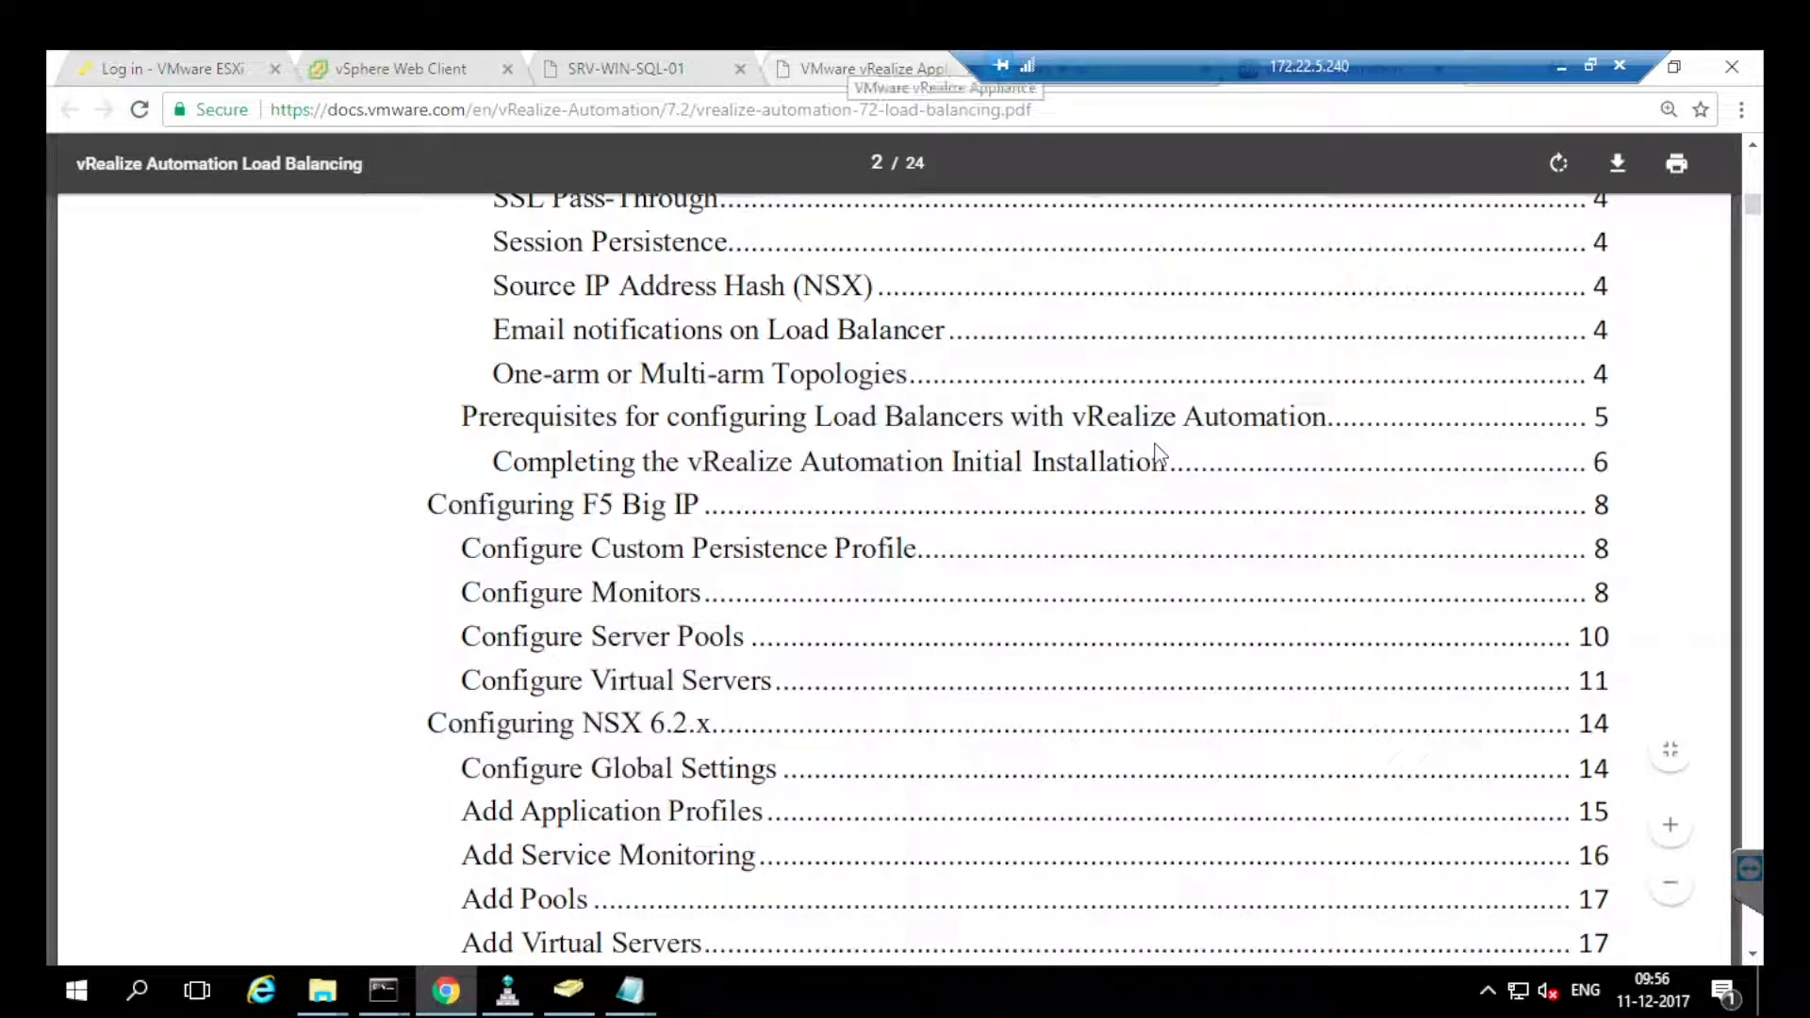
key(ctrl+shift+Tab)
Check installation progress, close the SRV-WIN-SQL-01 console tab and return to NLB-EDGE-01's load balancer.
key(ctrl+shift+Tab)
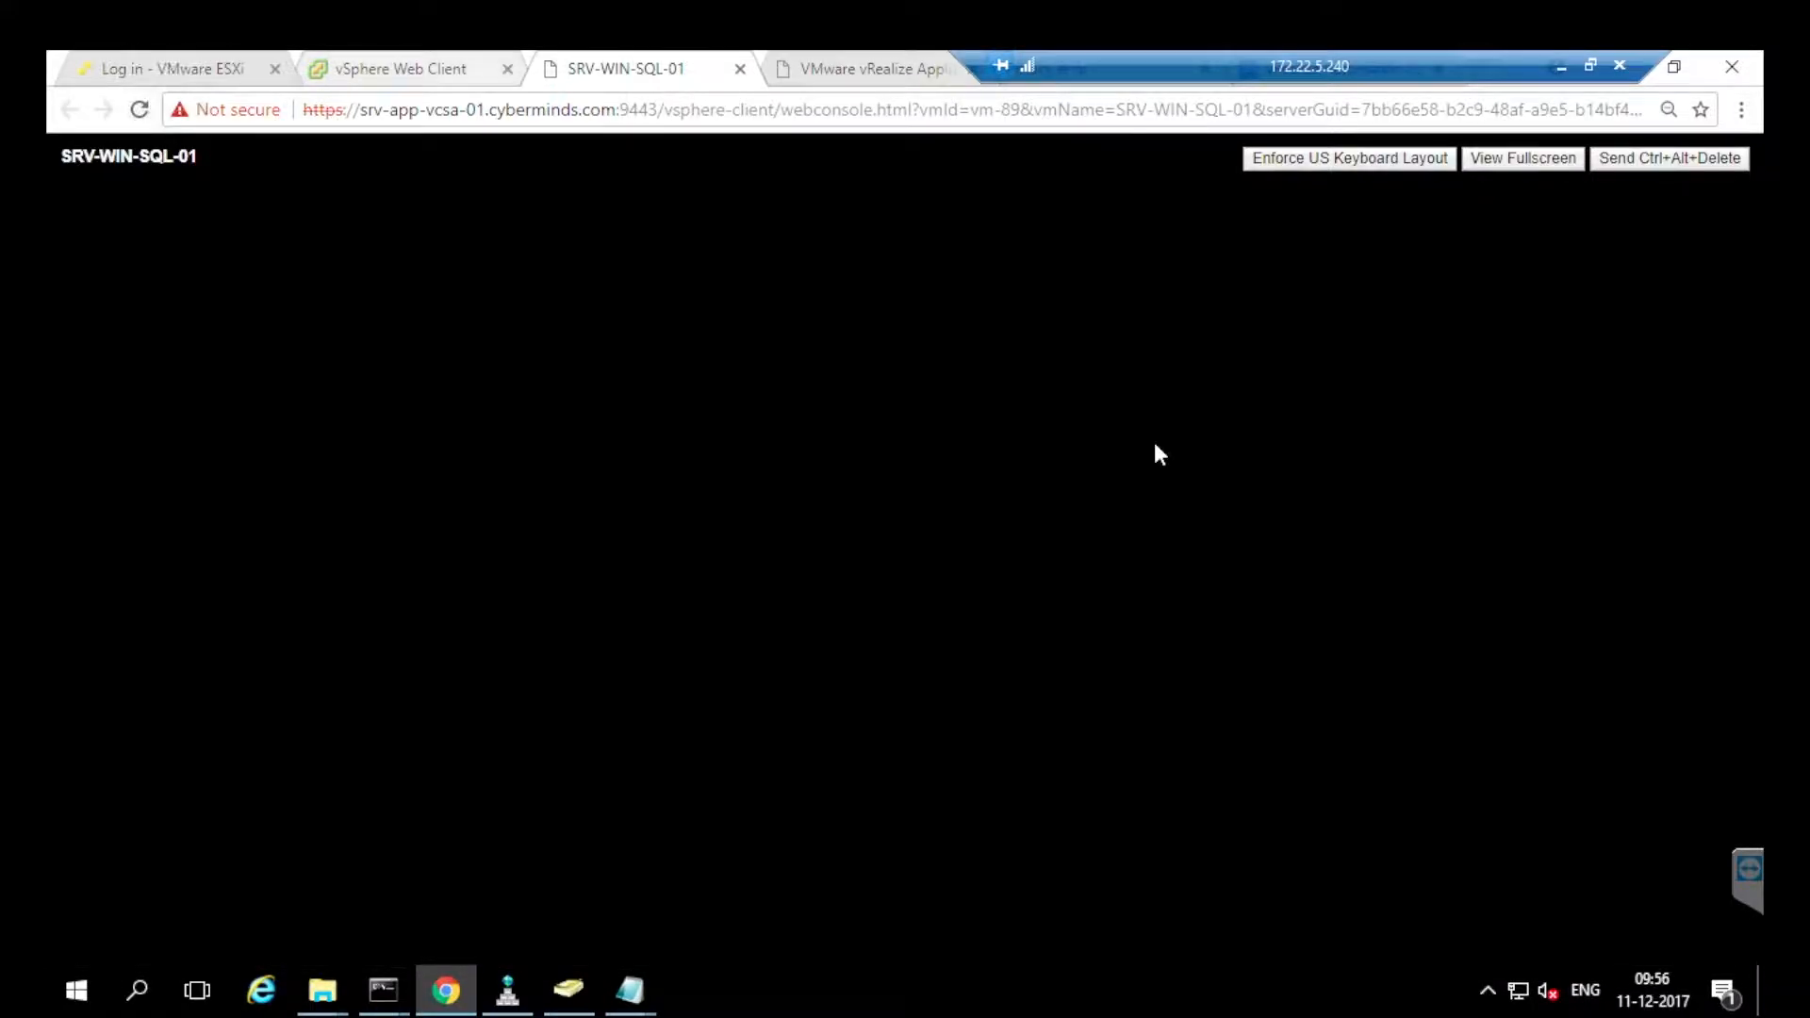
key(ctrl+shift+Tab)
key(ctrl+Tab)
key(ctrl+w)
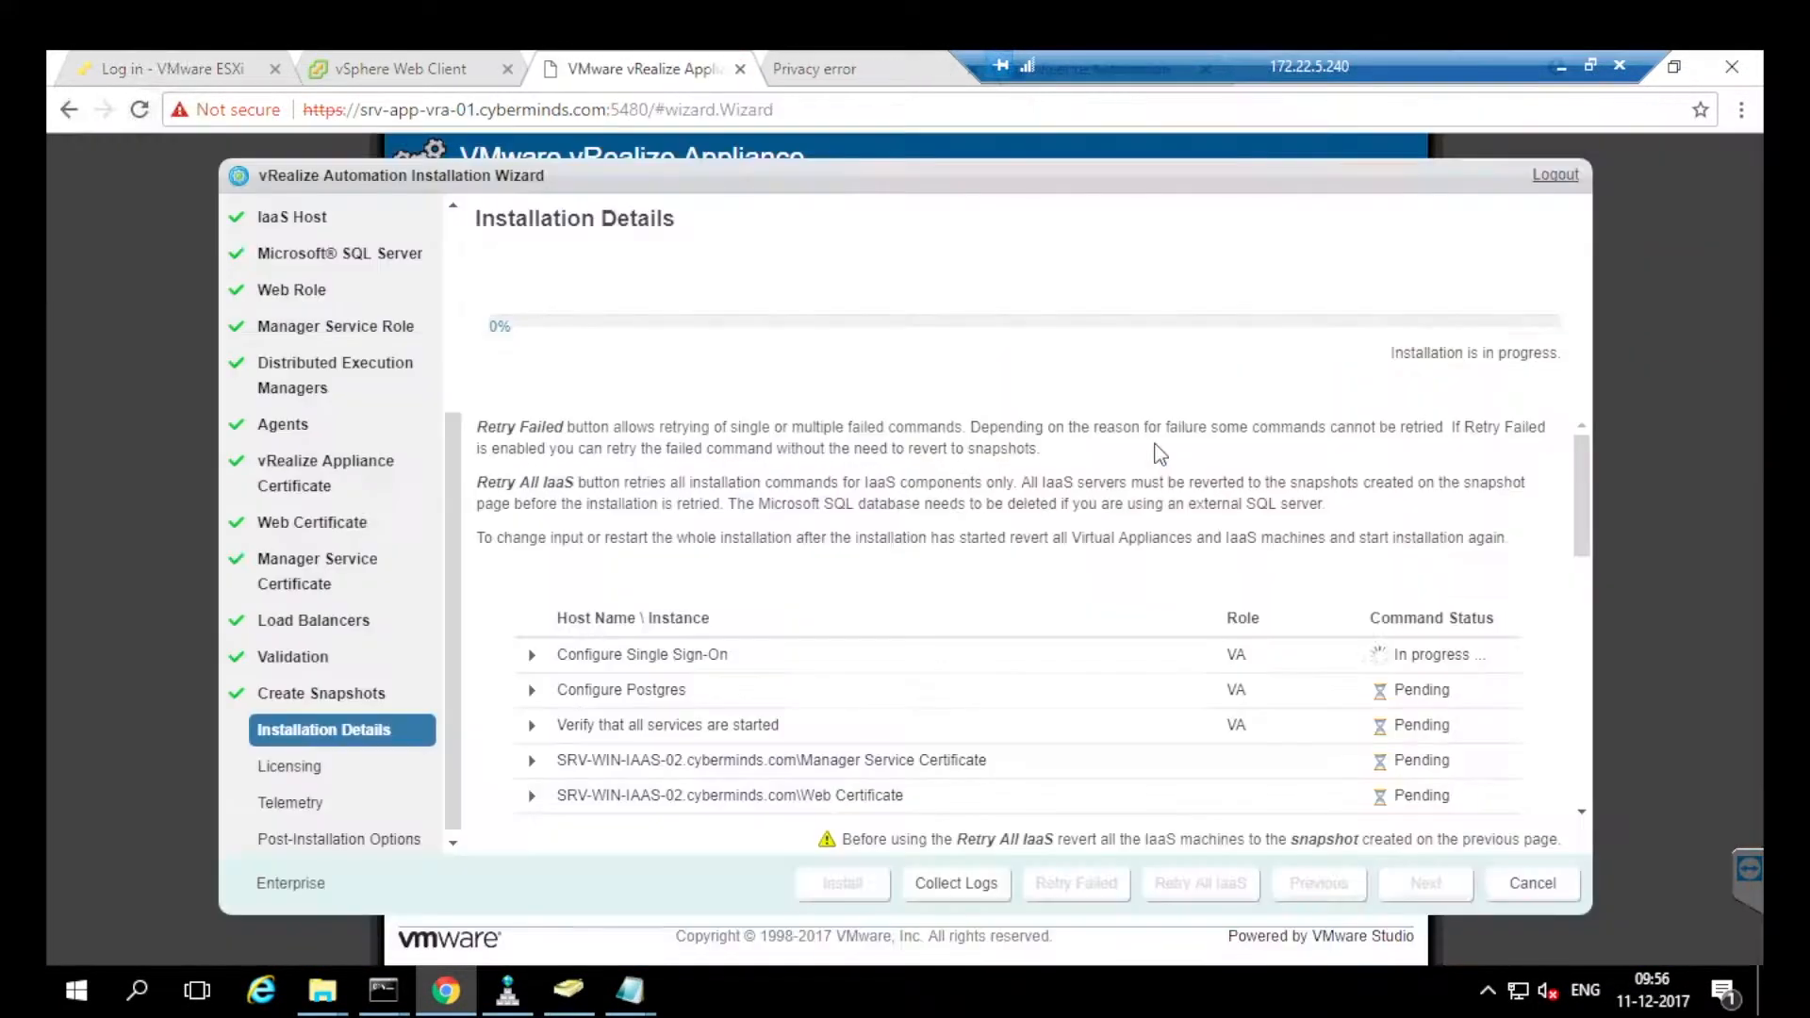
key(ctrl+shift+Tab)
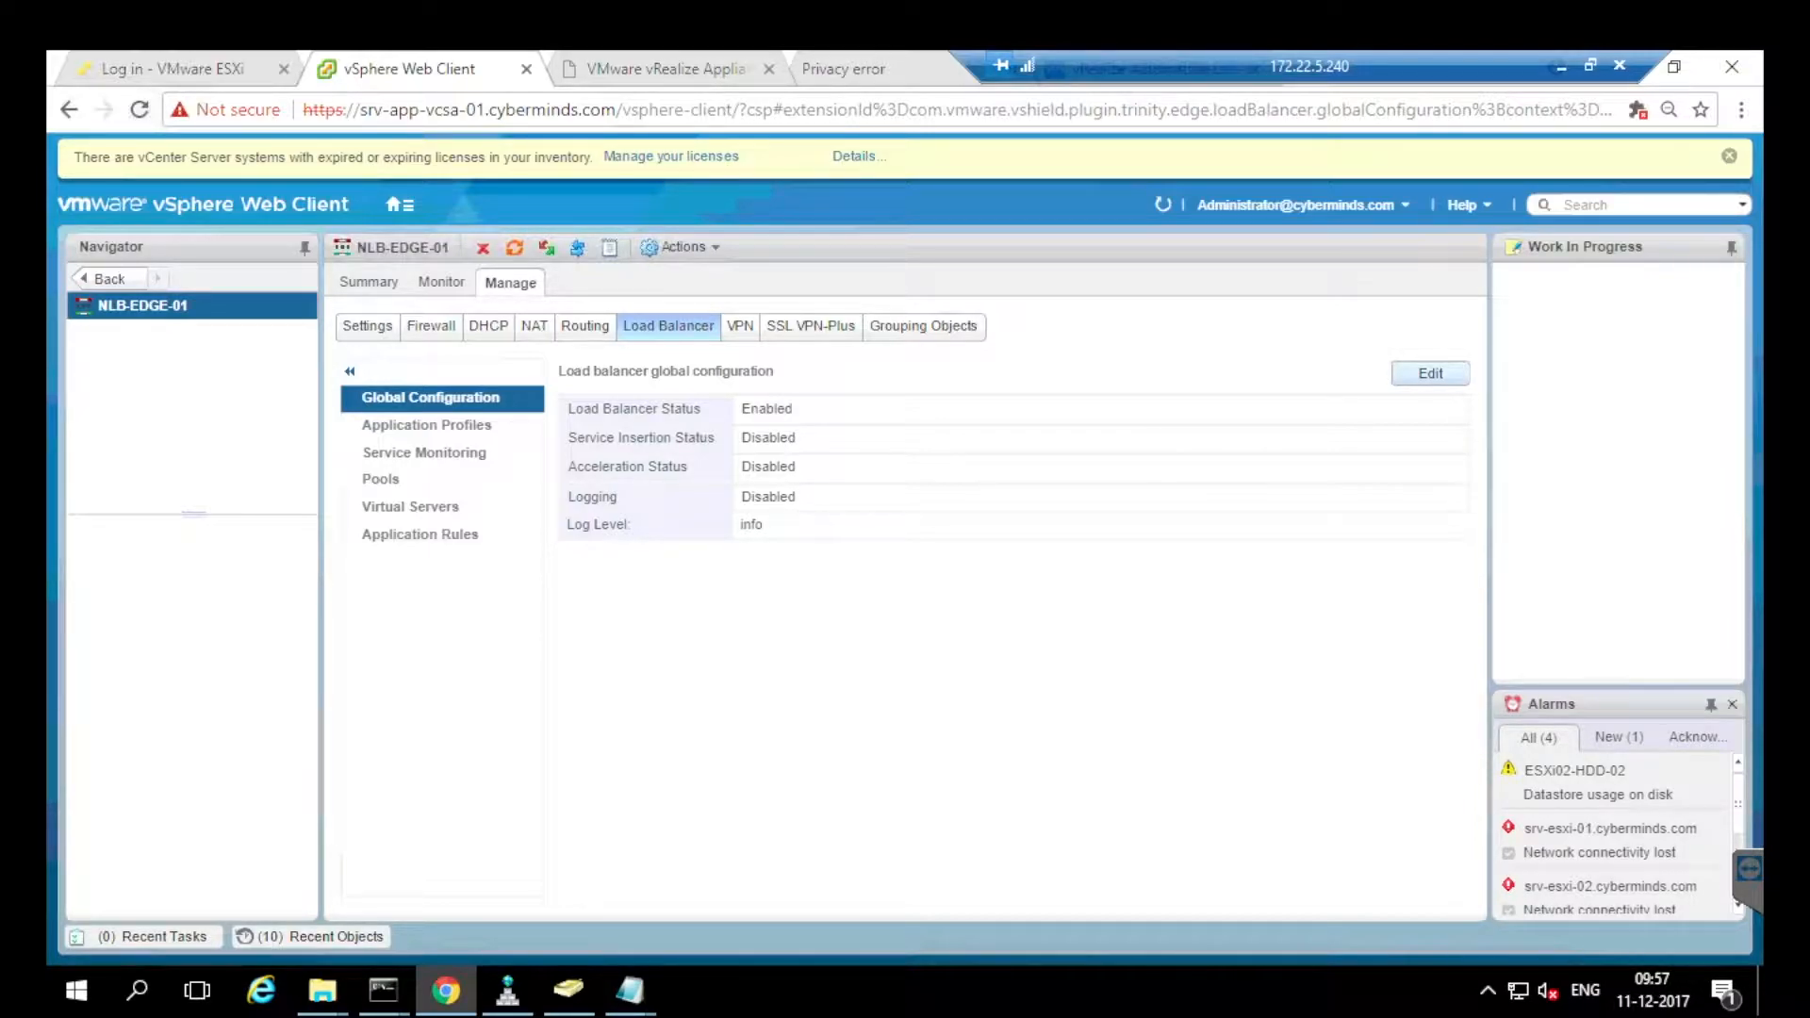
Inspect the load balancer global configuration and the vrava application profile without saving changes.
click(1453, 381)
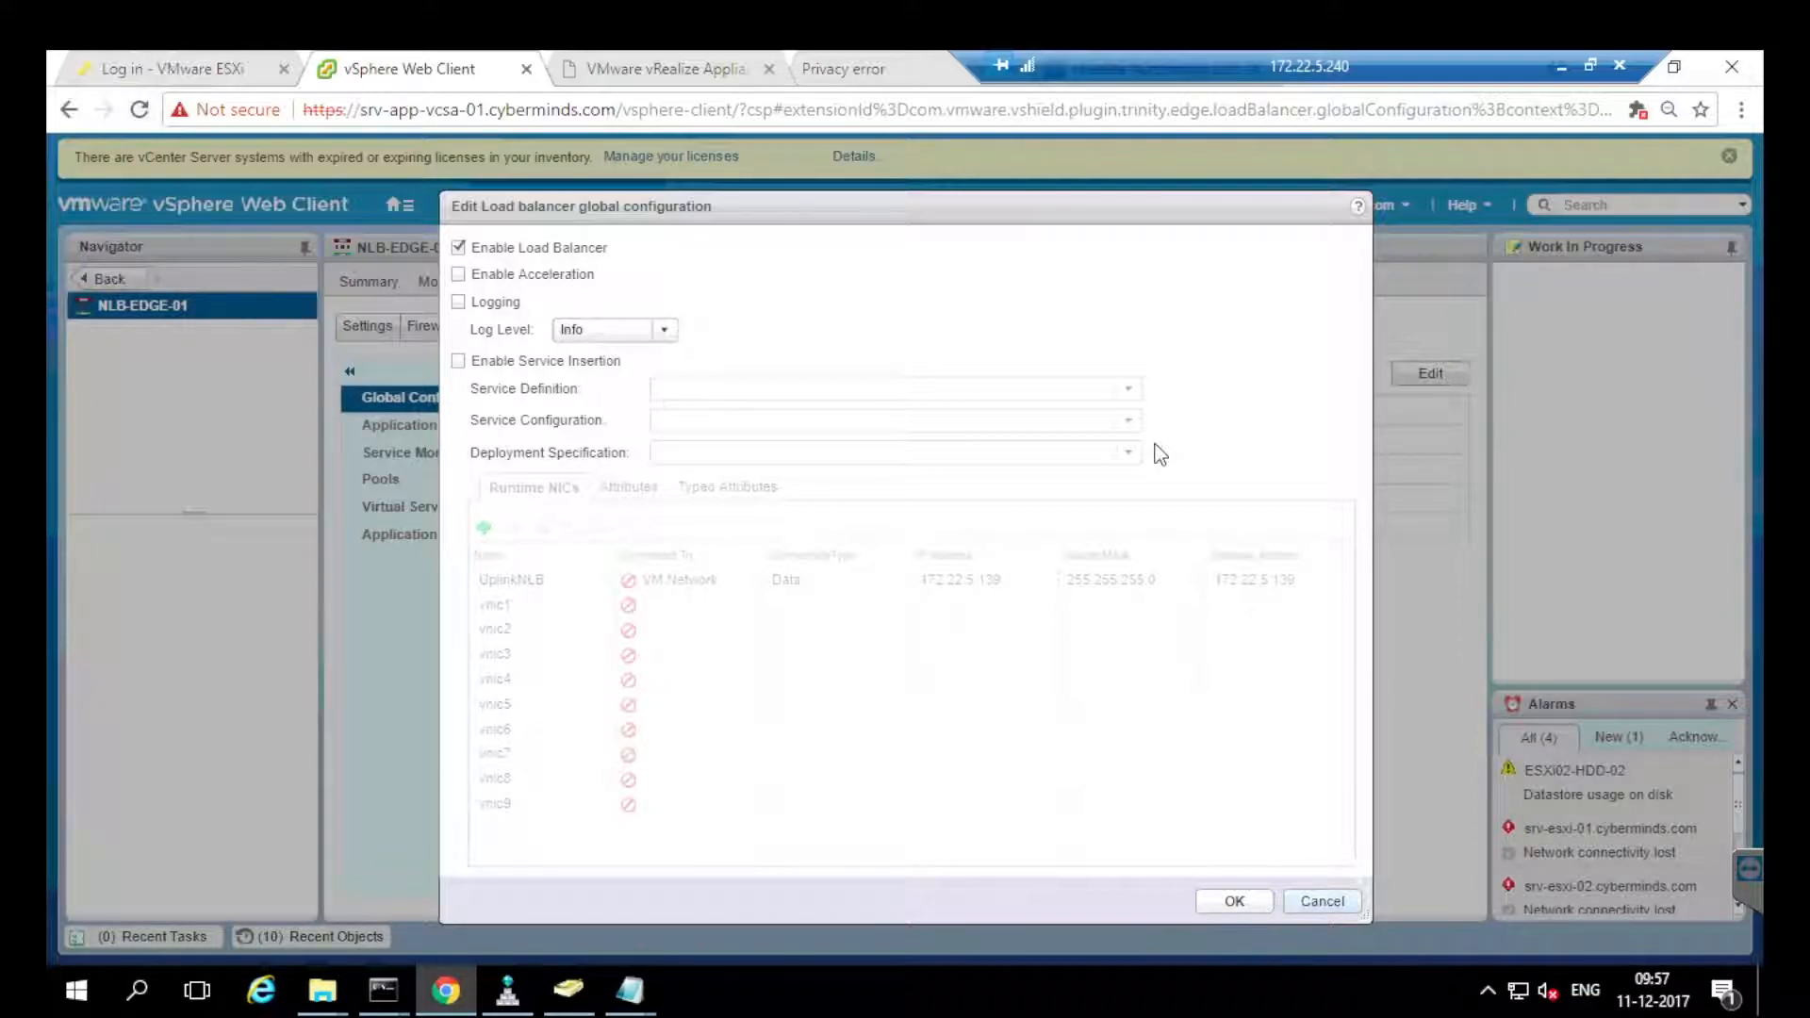
click(1323, 901)
click(426, 424)
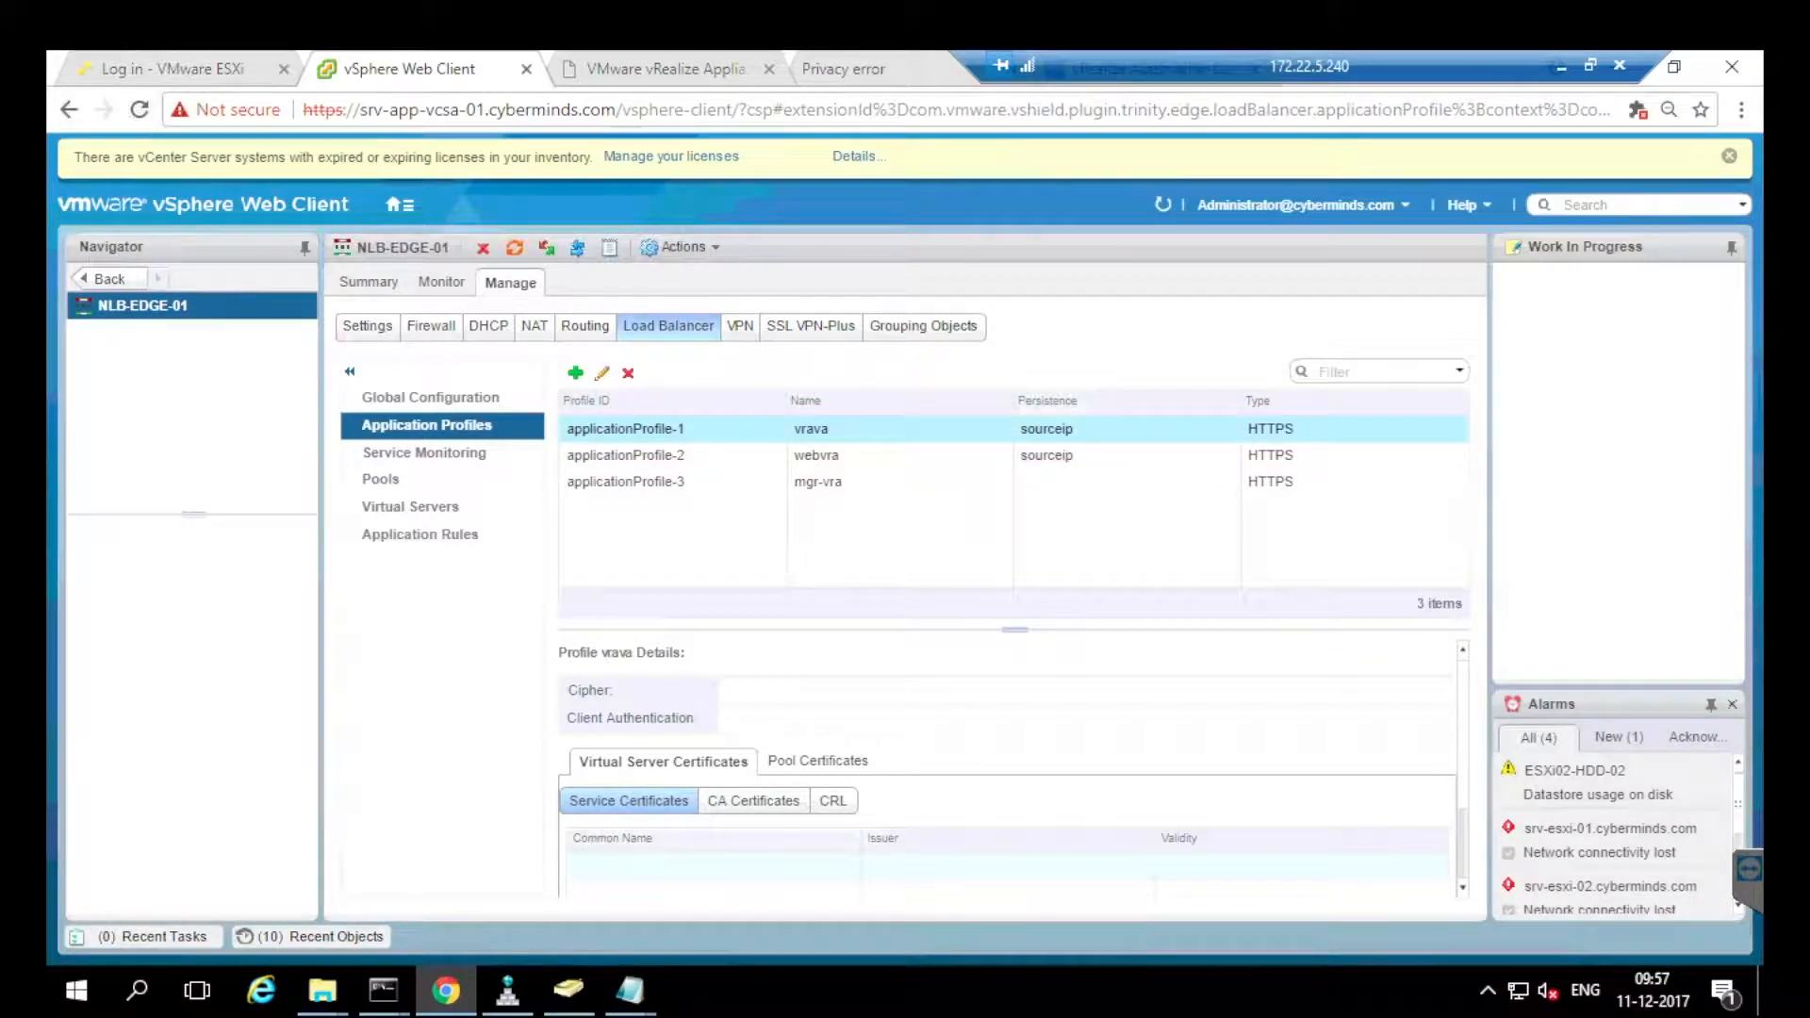
click(602, 373)
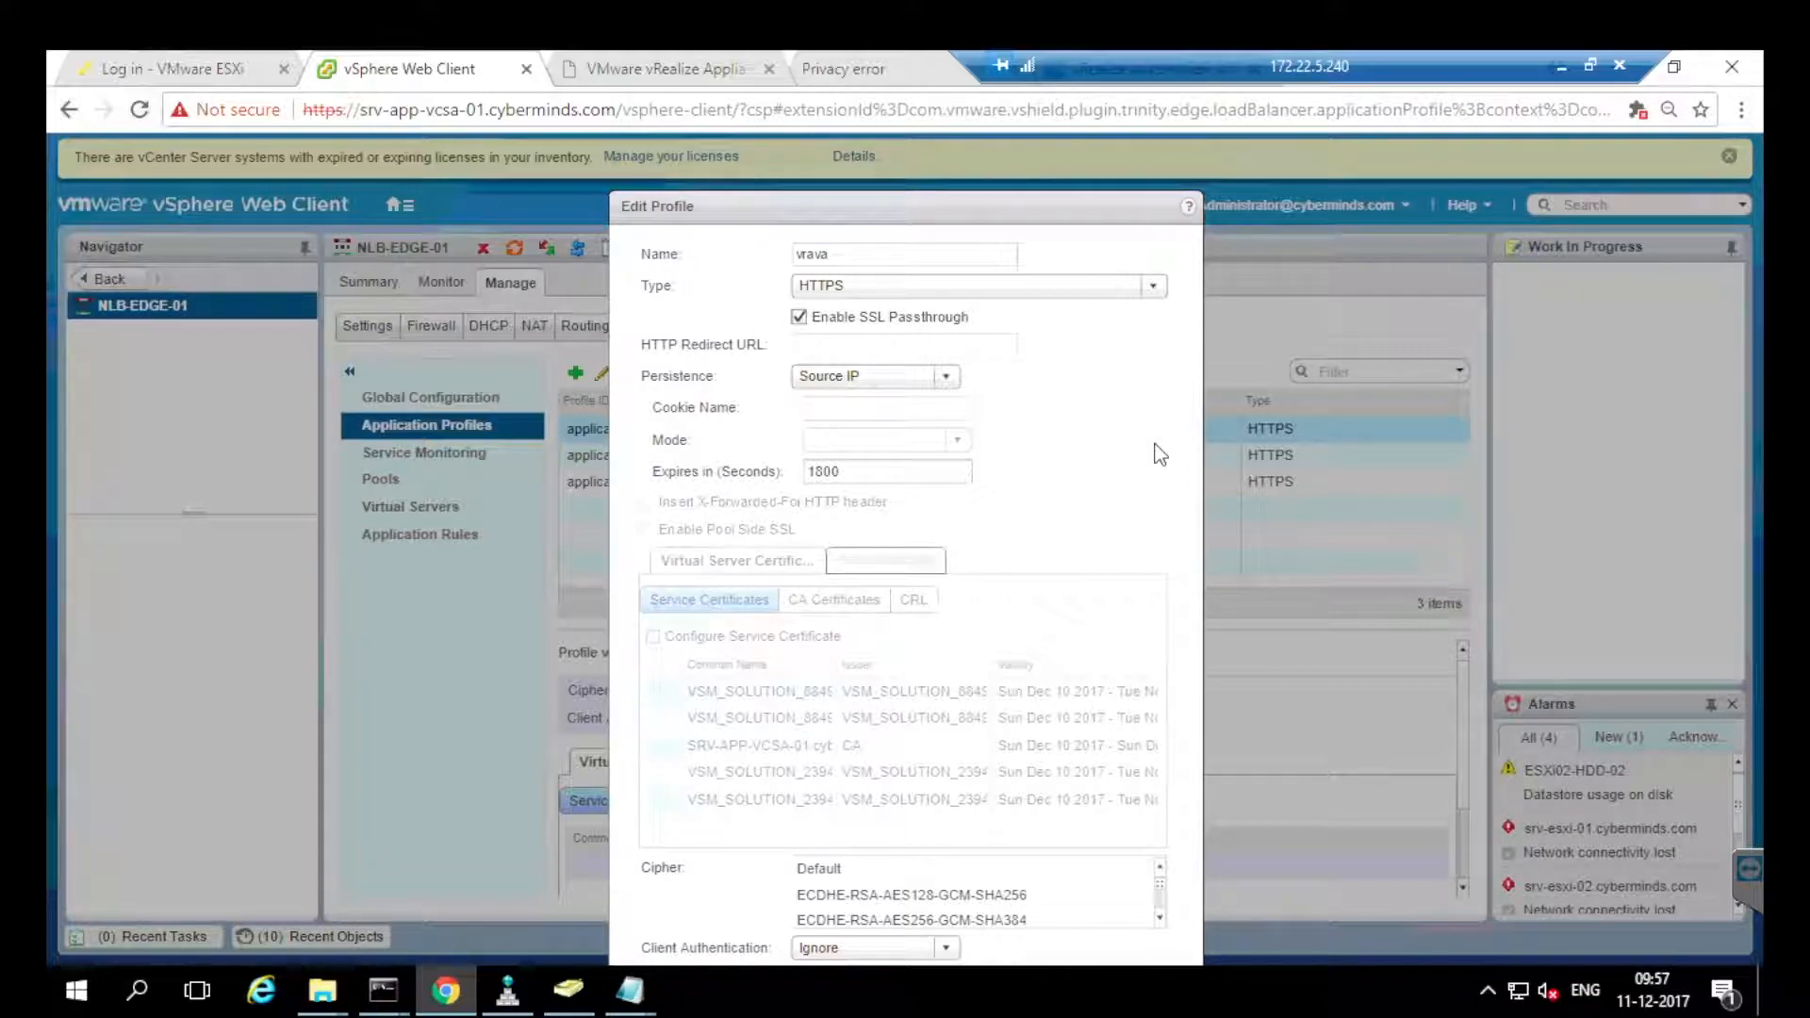
scroll(1159, 450, down, 1)
drag(1112, 172, 1105, 137)
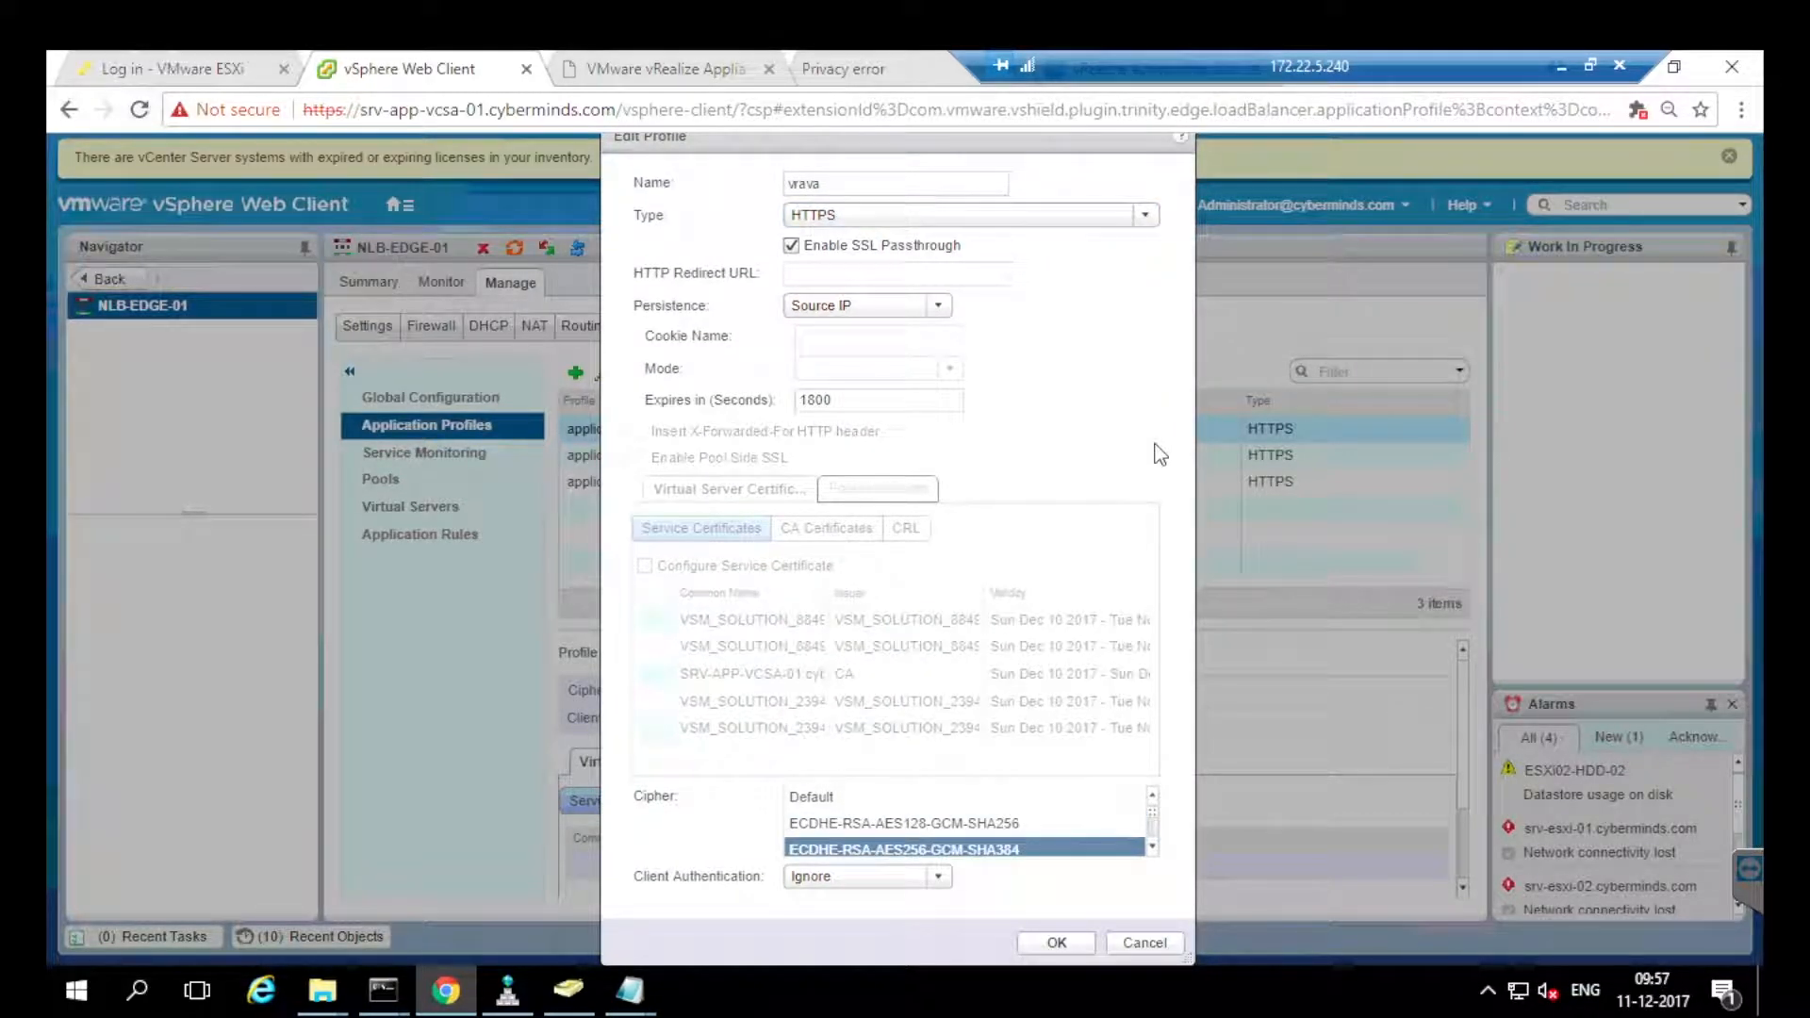
click(1144, 943)
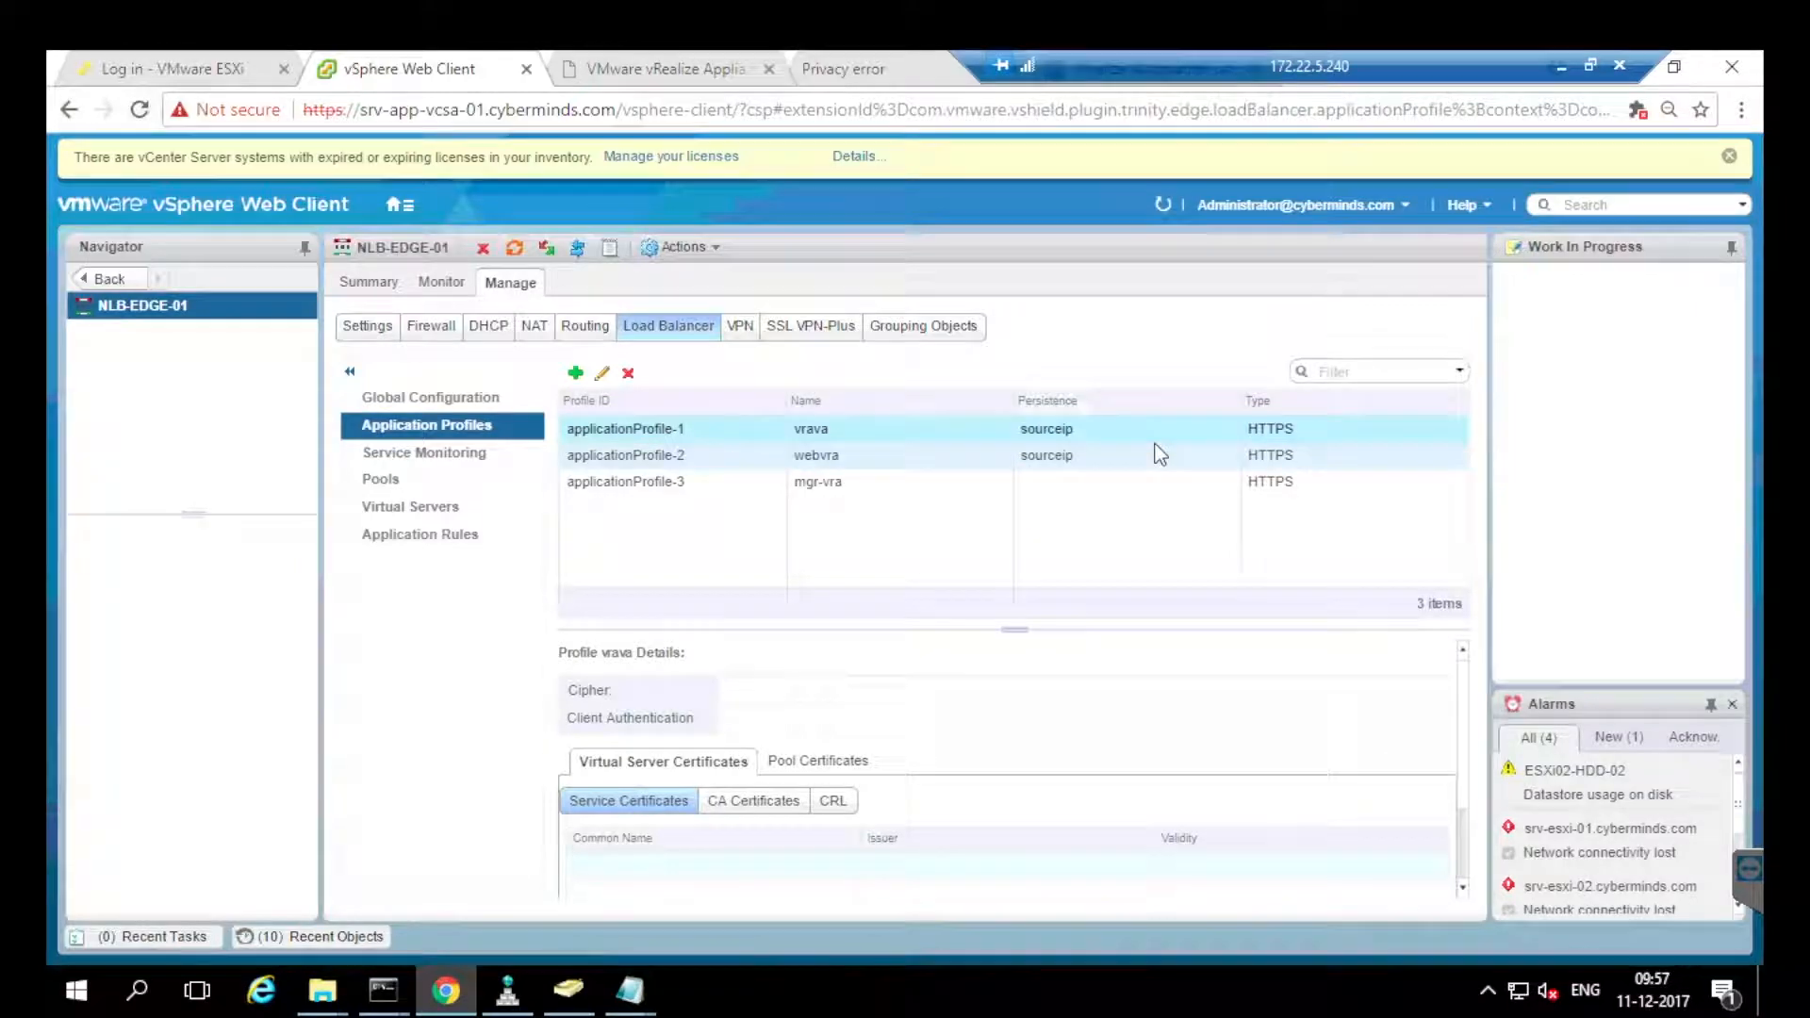
Inspect the webvra and mgr-vra profiles unchanged, then view the service monitor list.
click(1160, 454)
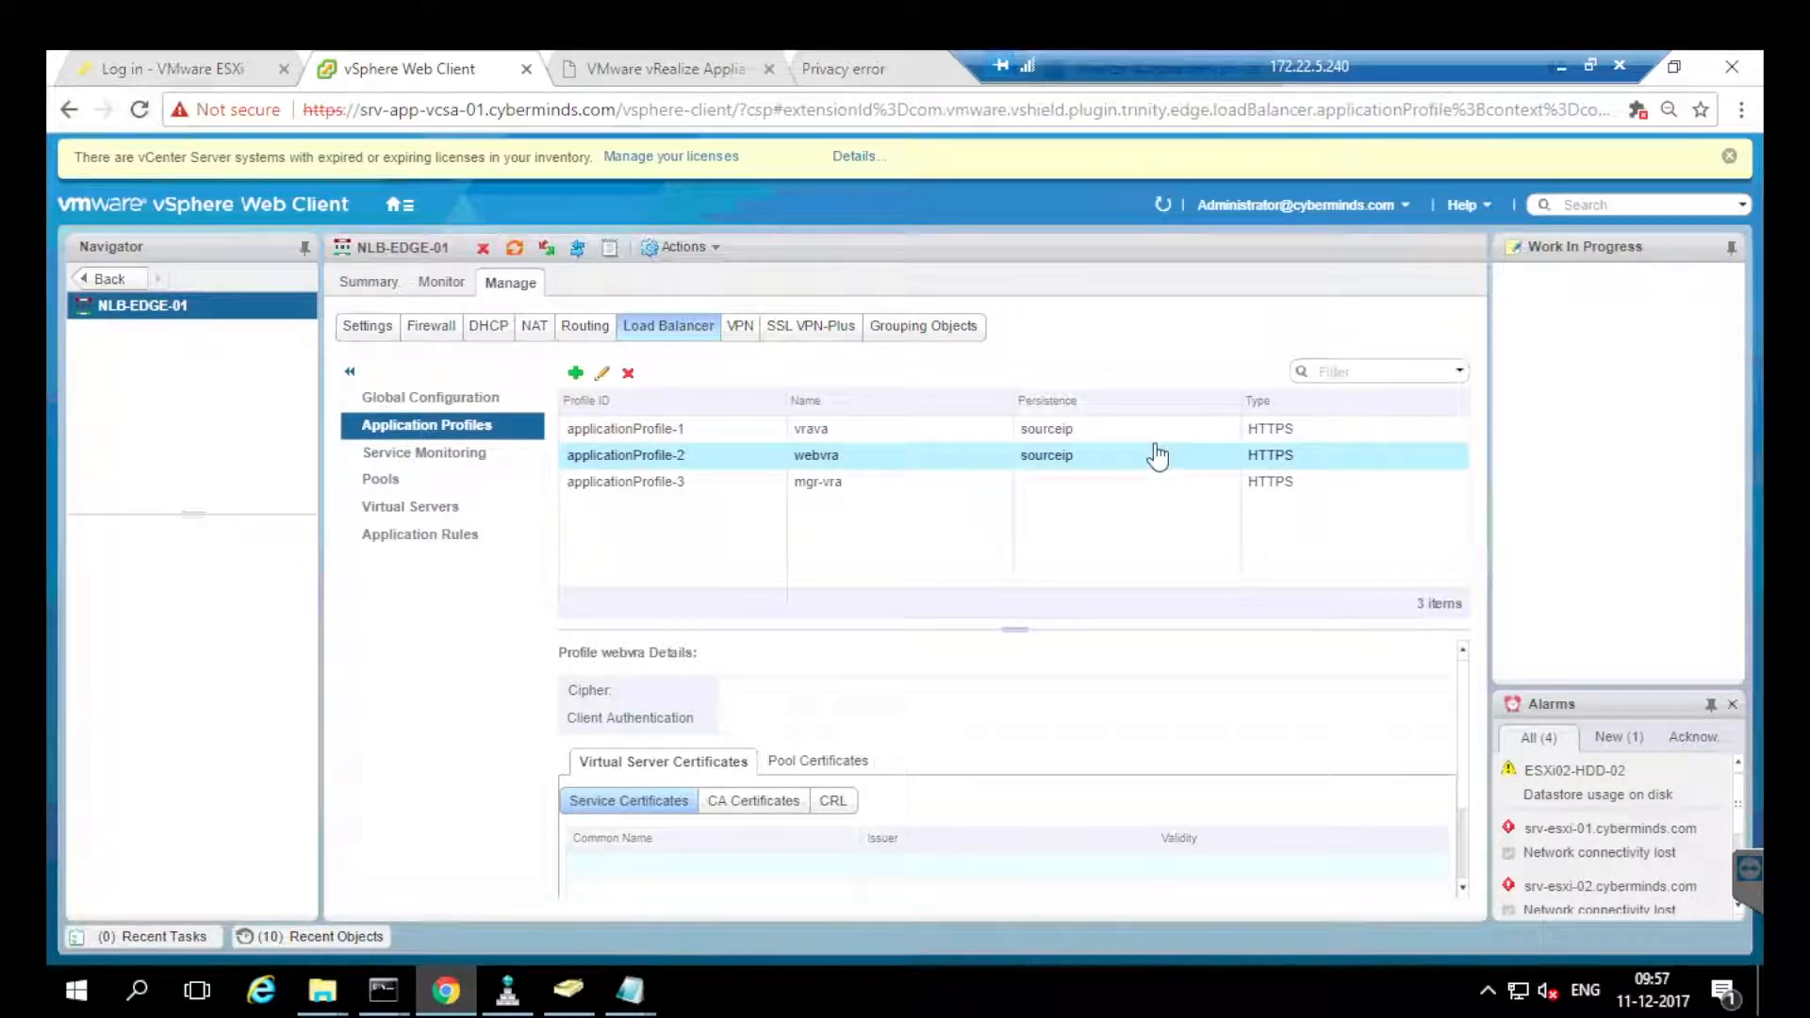
double_click(1159, 455)
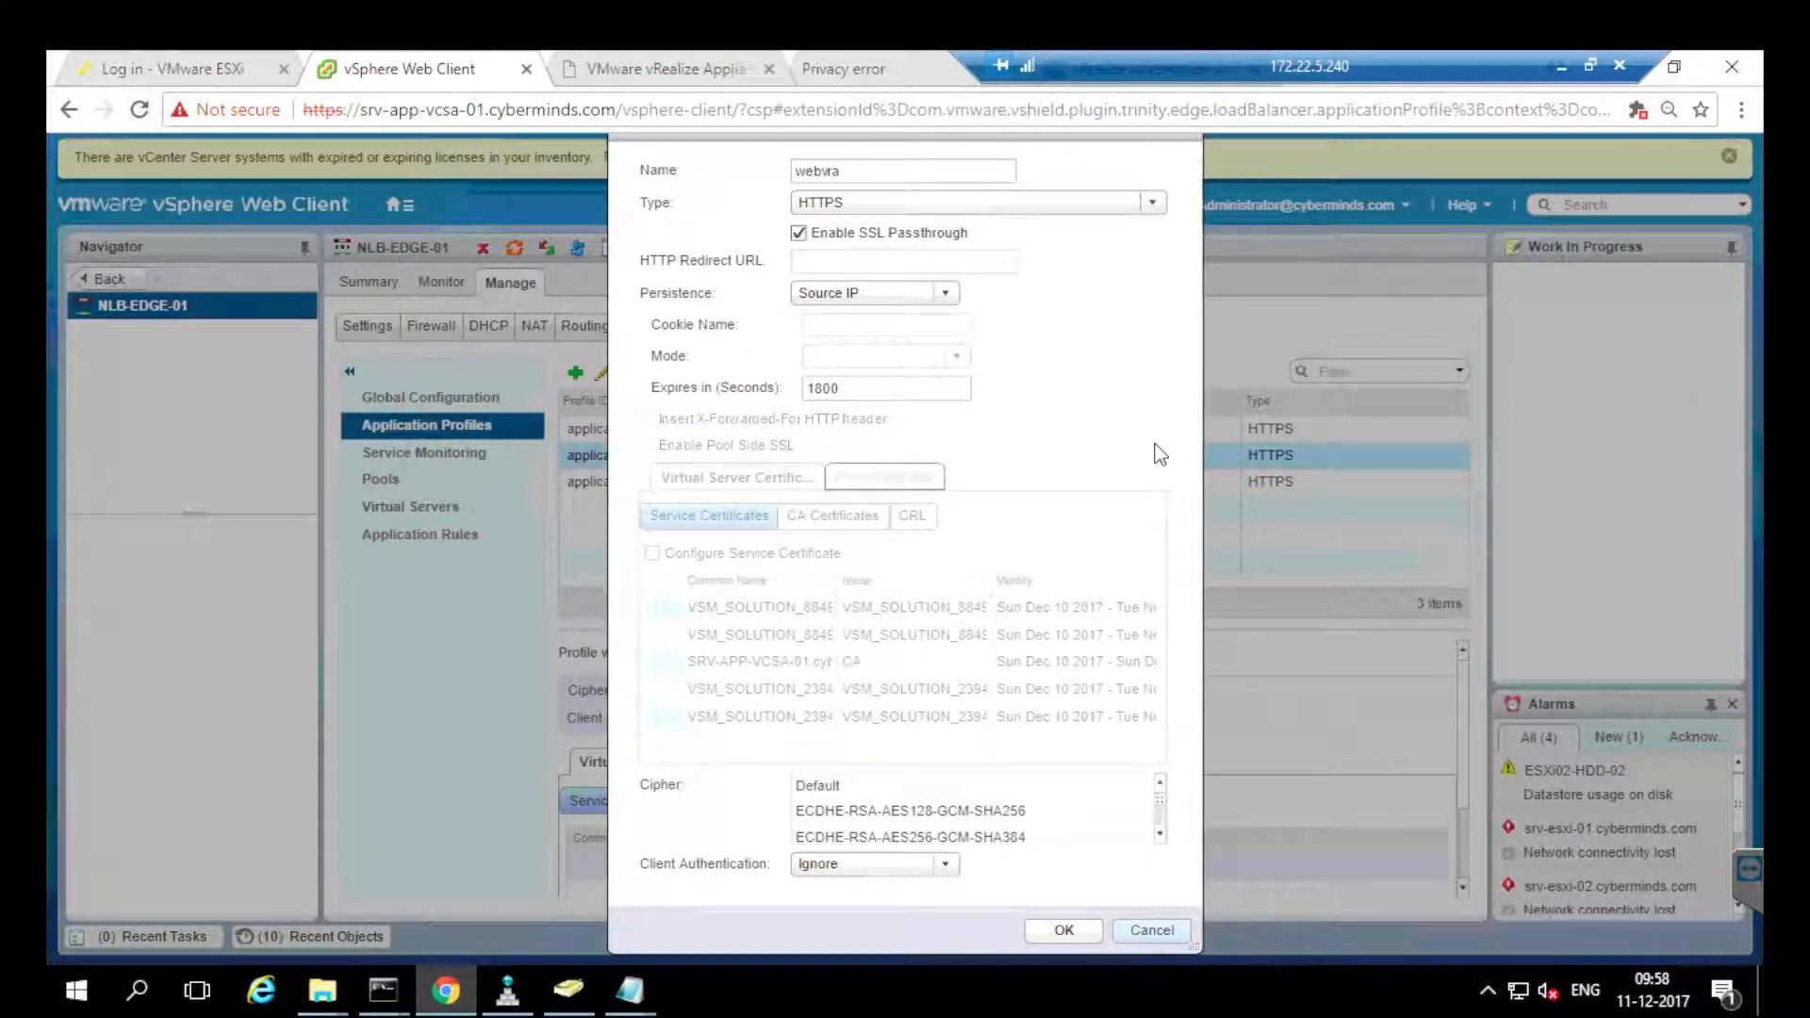
key(Return)
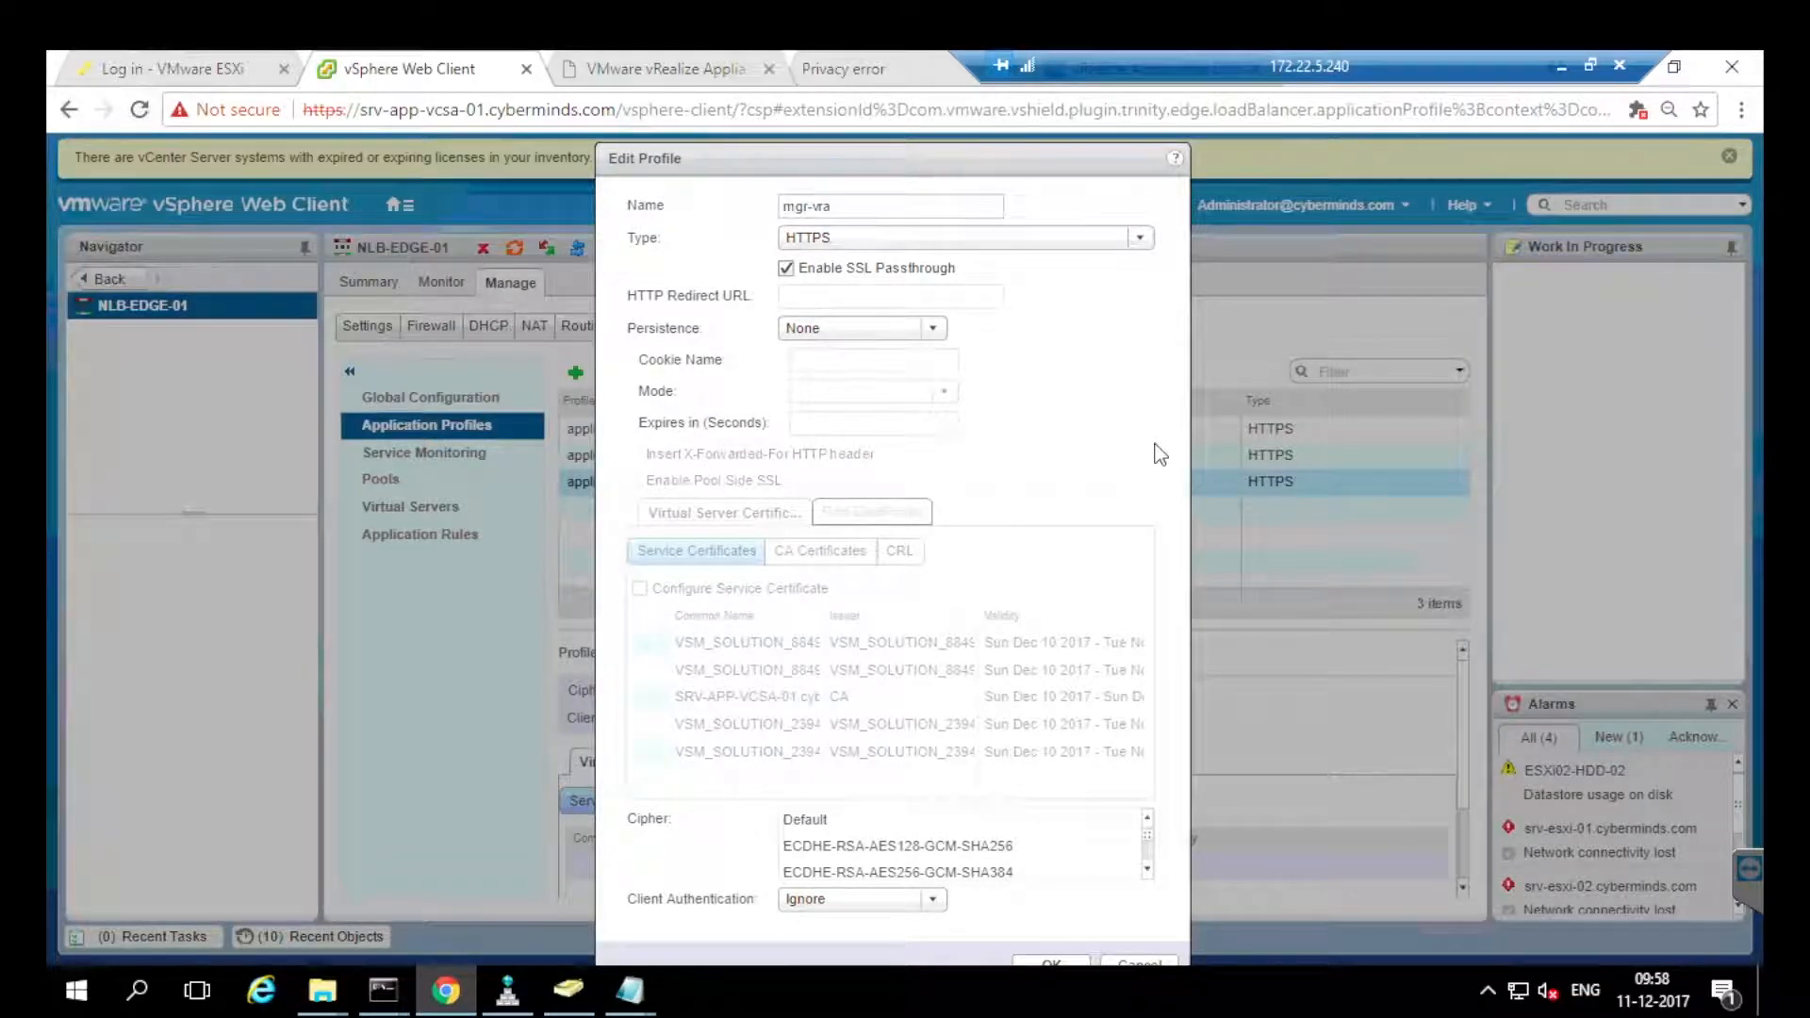
key(Return)
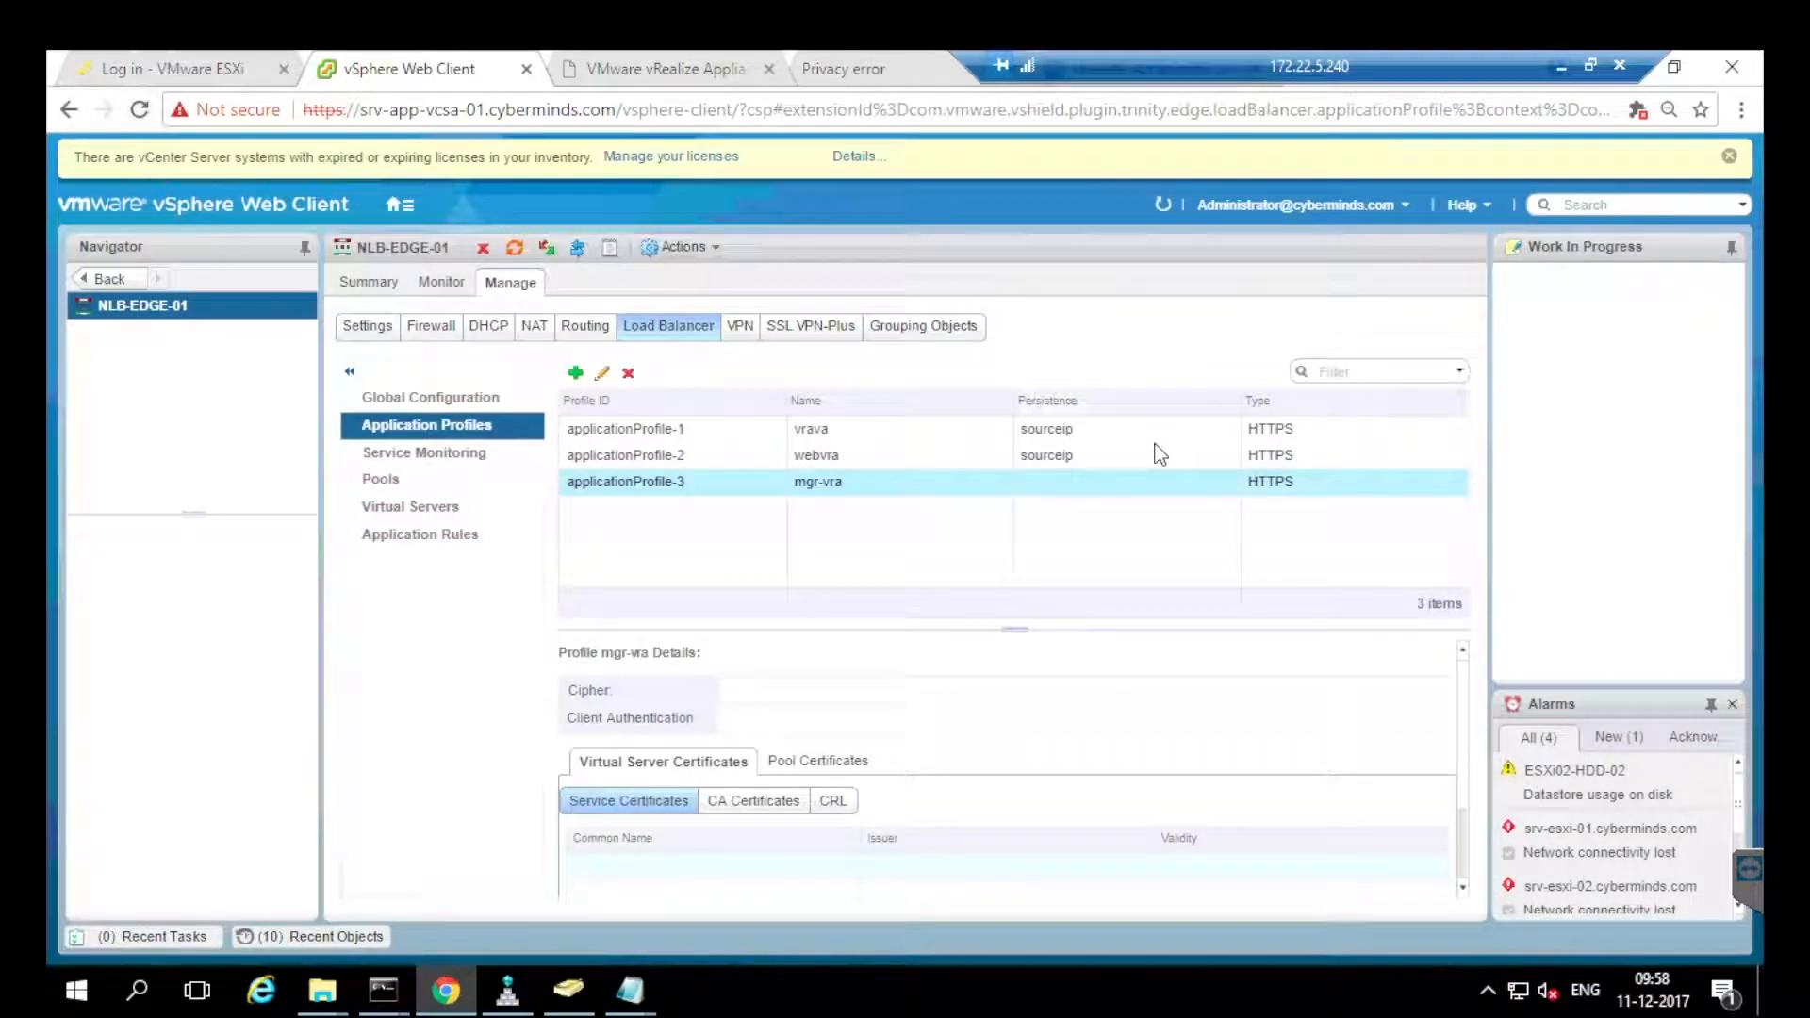
click(424, 452)
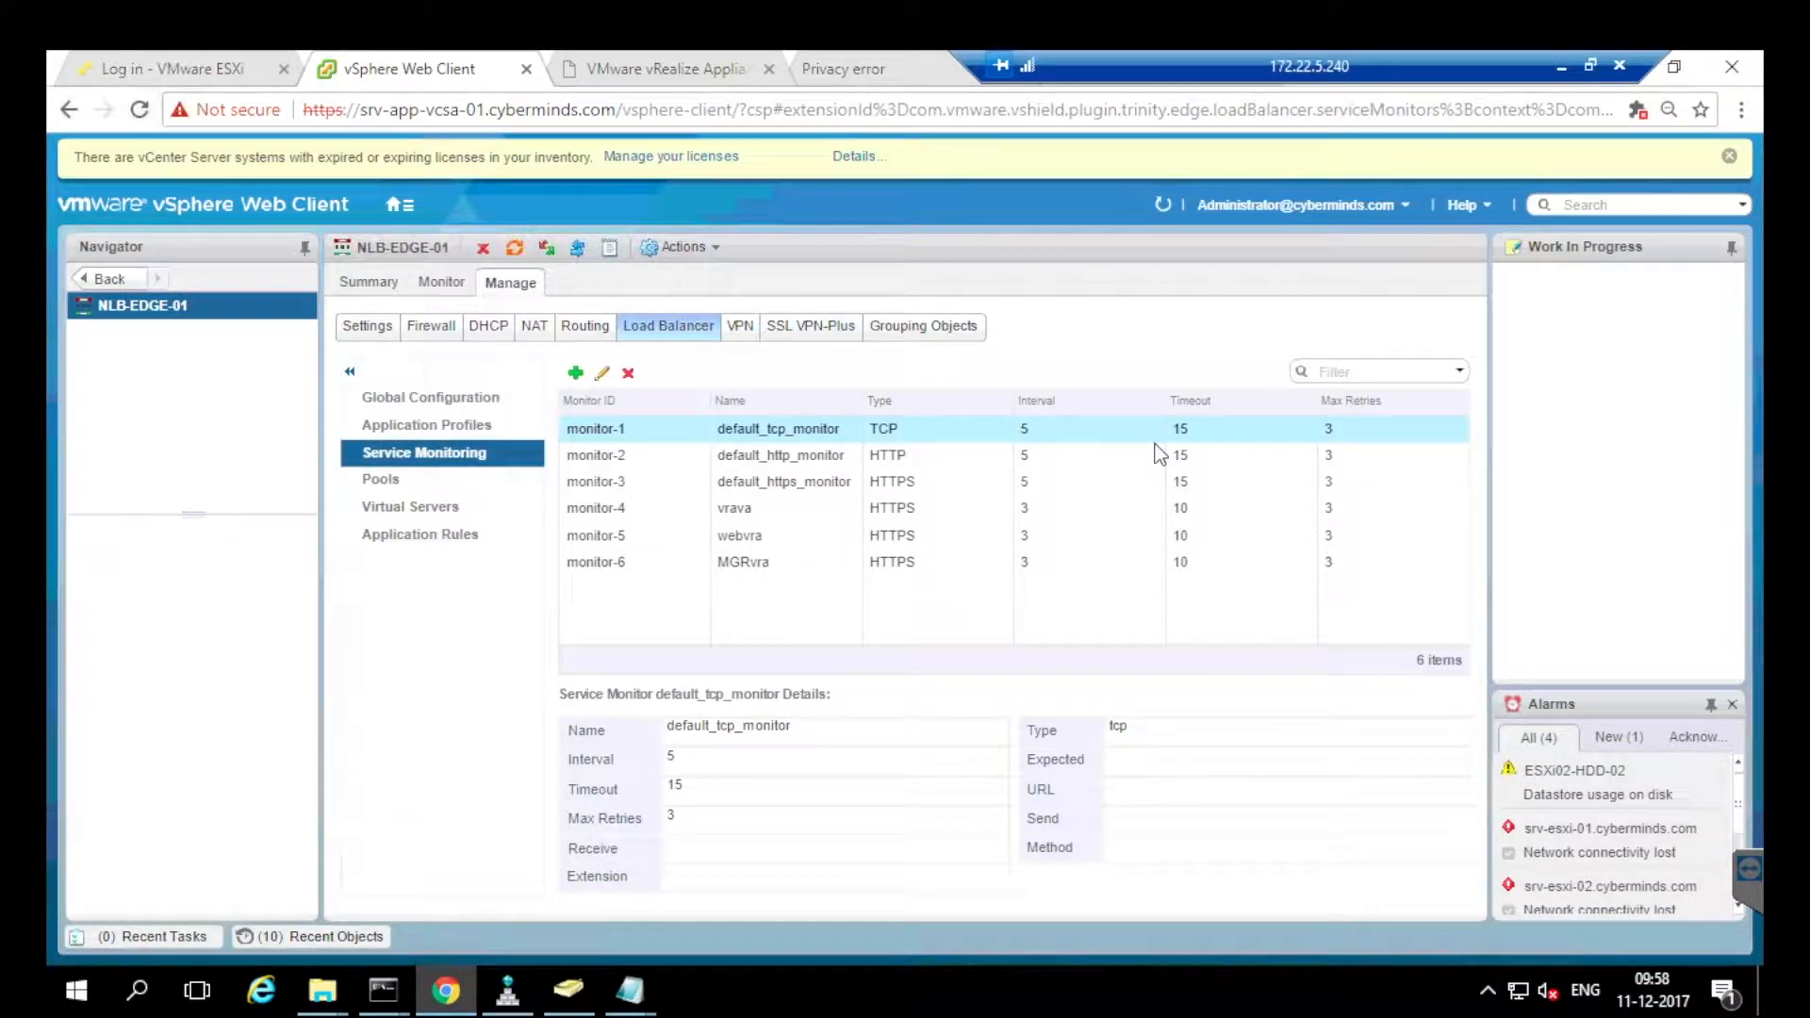
key(ctrl+Tab)
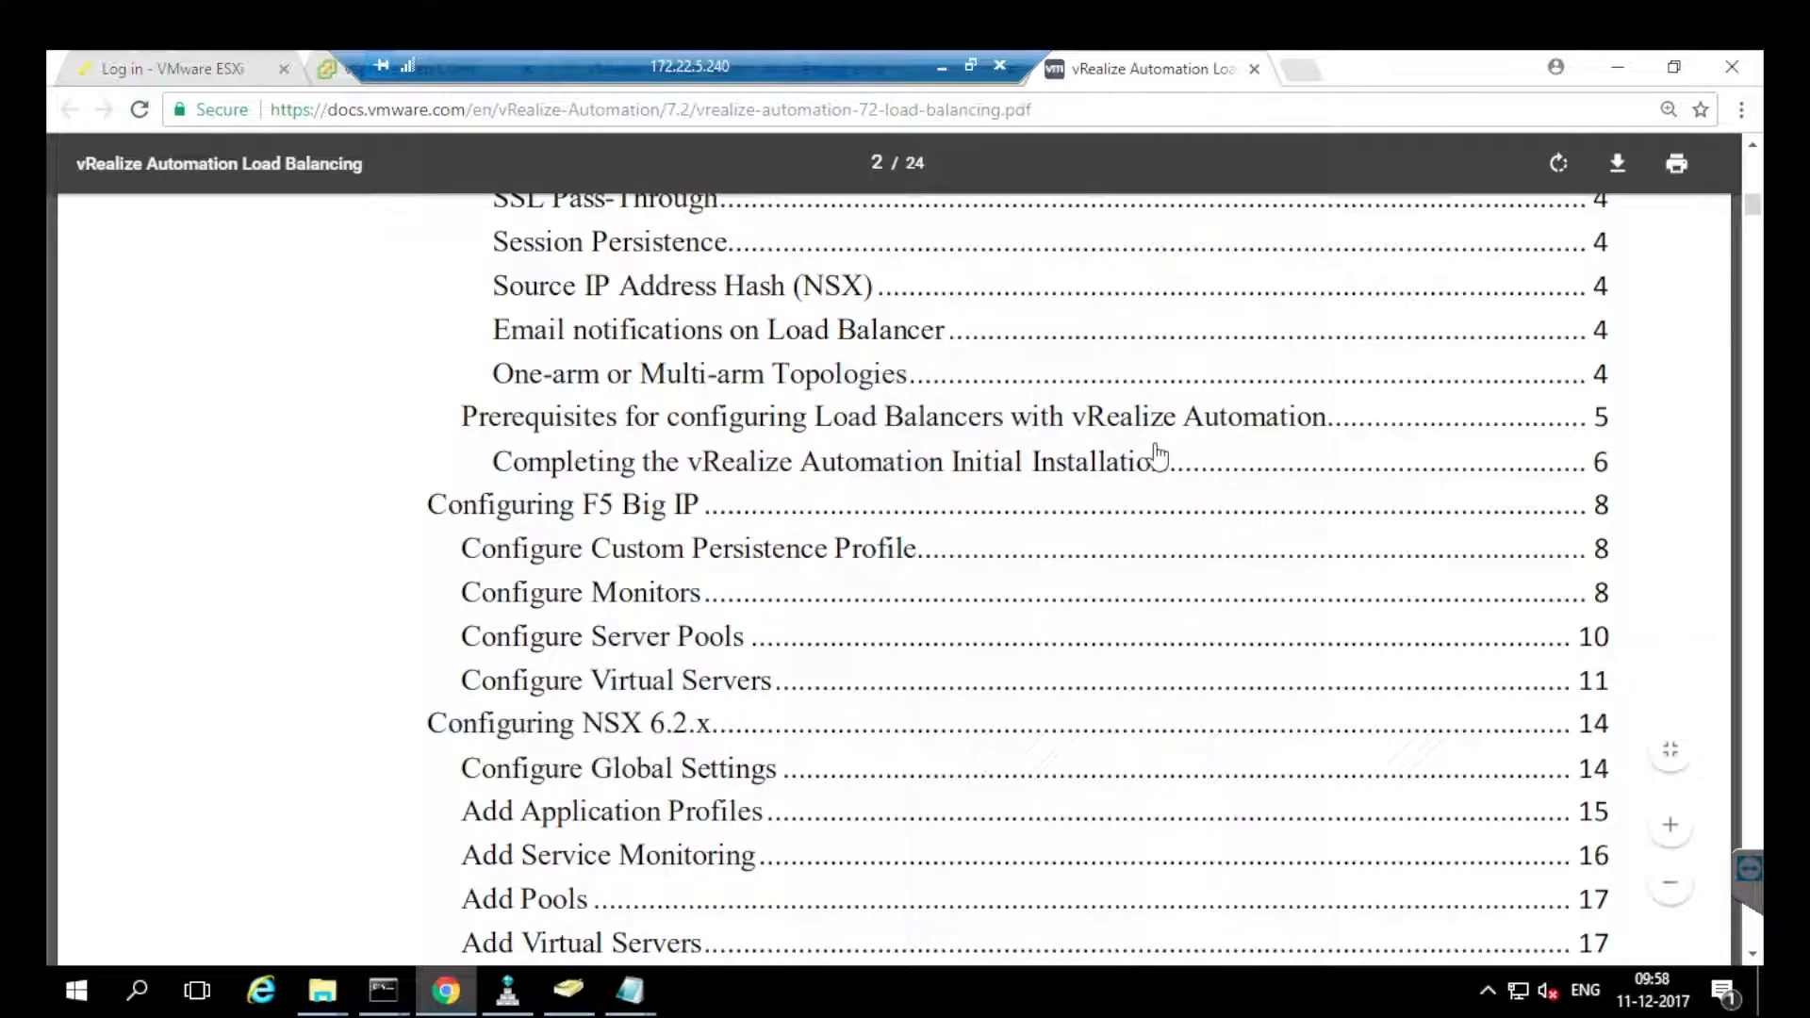
Read through the PDF's SSL Pass-Through section.
click(1159, 456)
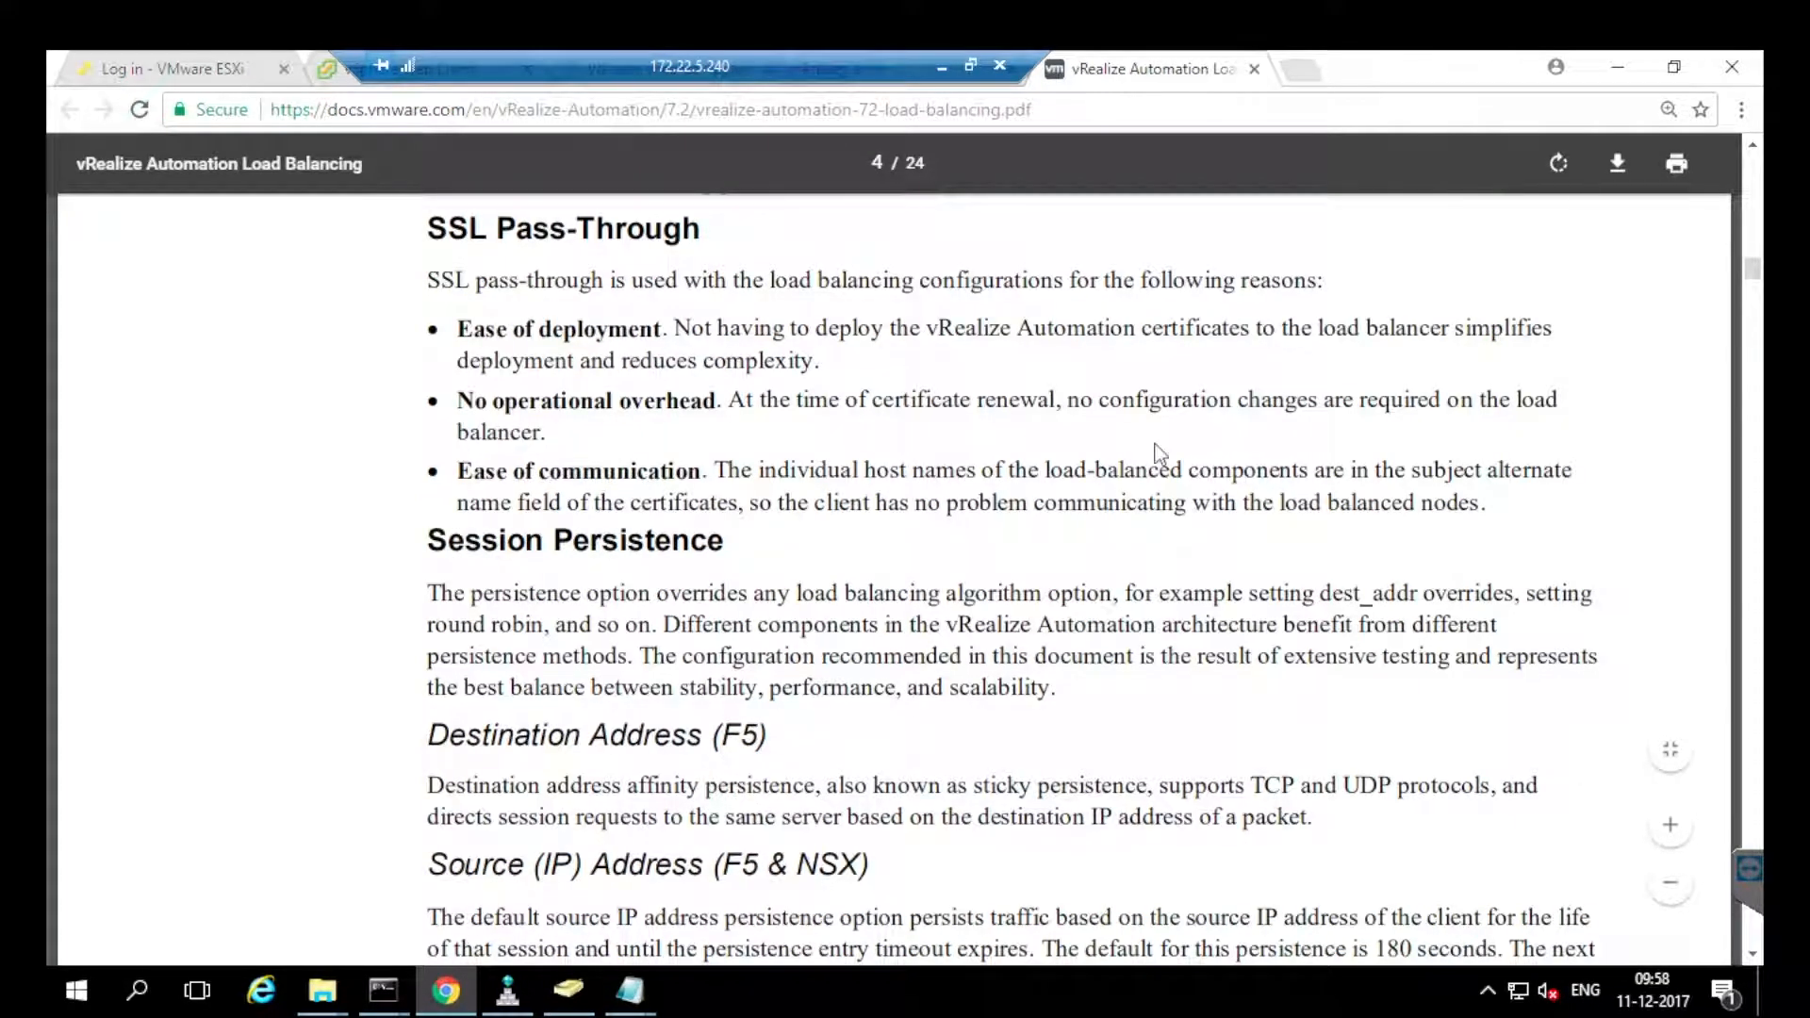
scroll(1156, 450, up, 6)
scroll(1157, 450, down, 4)
scroll(1159, 454, down, 20)
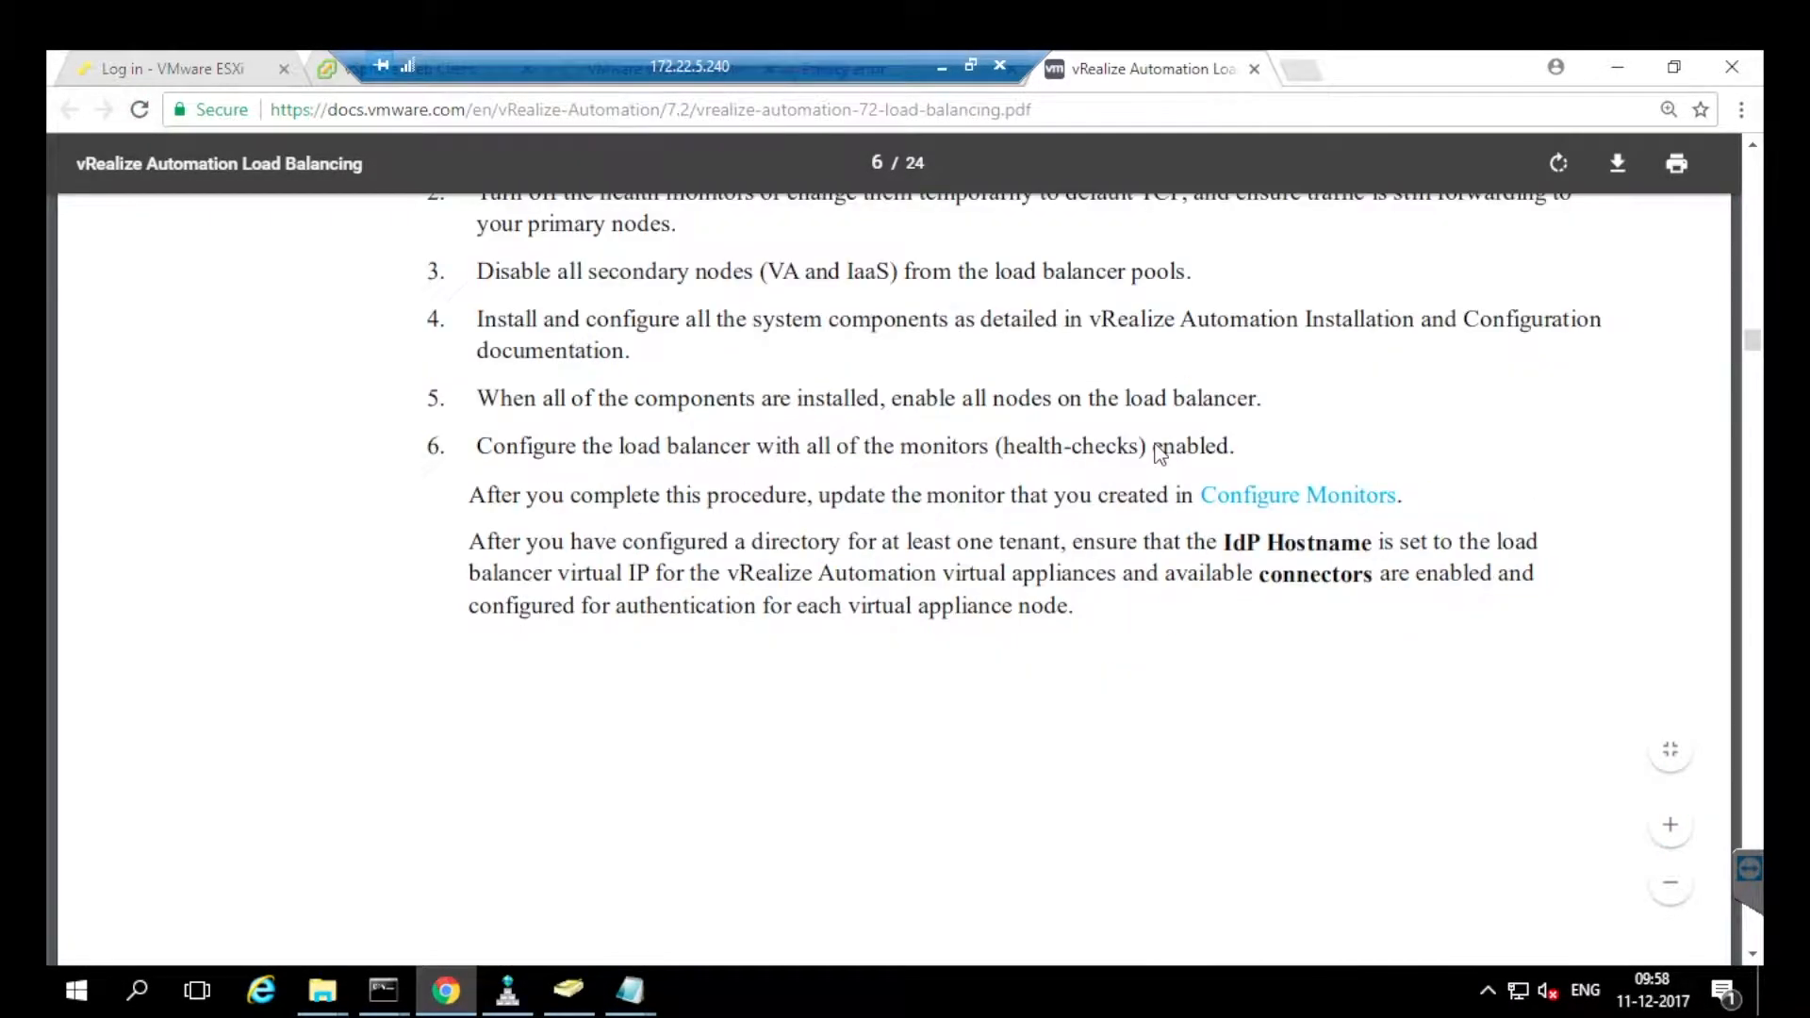
scroll(1160, 454, down, 10)
scroll(1160, 454, down, 4)
scroll(1160, 454, up, 4)
scroll(1160, 455, up, 20)
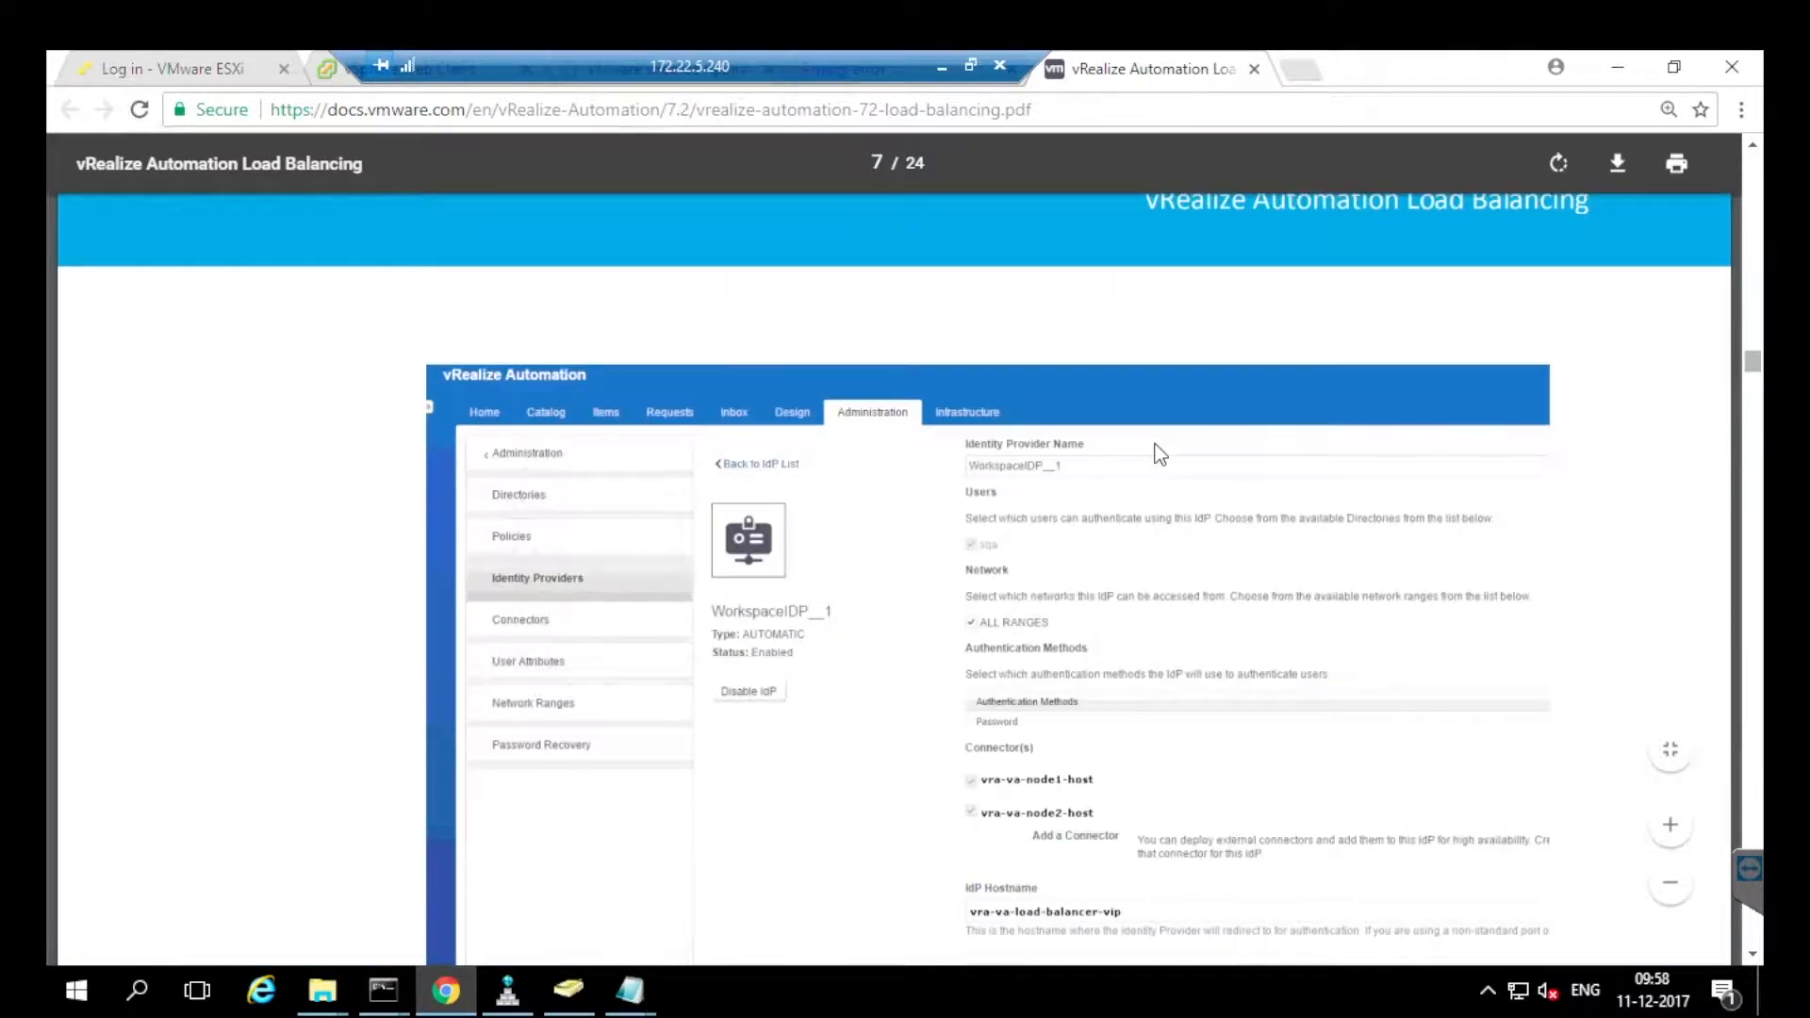
scroll(1159, 454, up, 3)
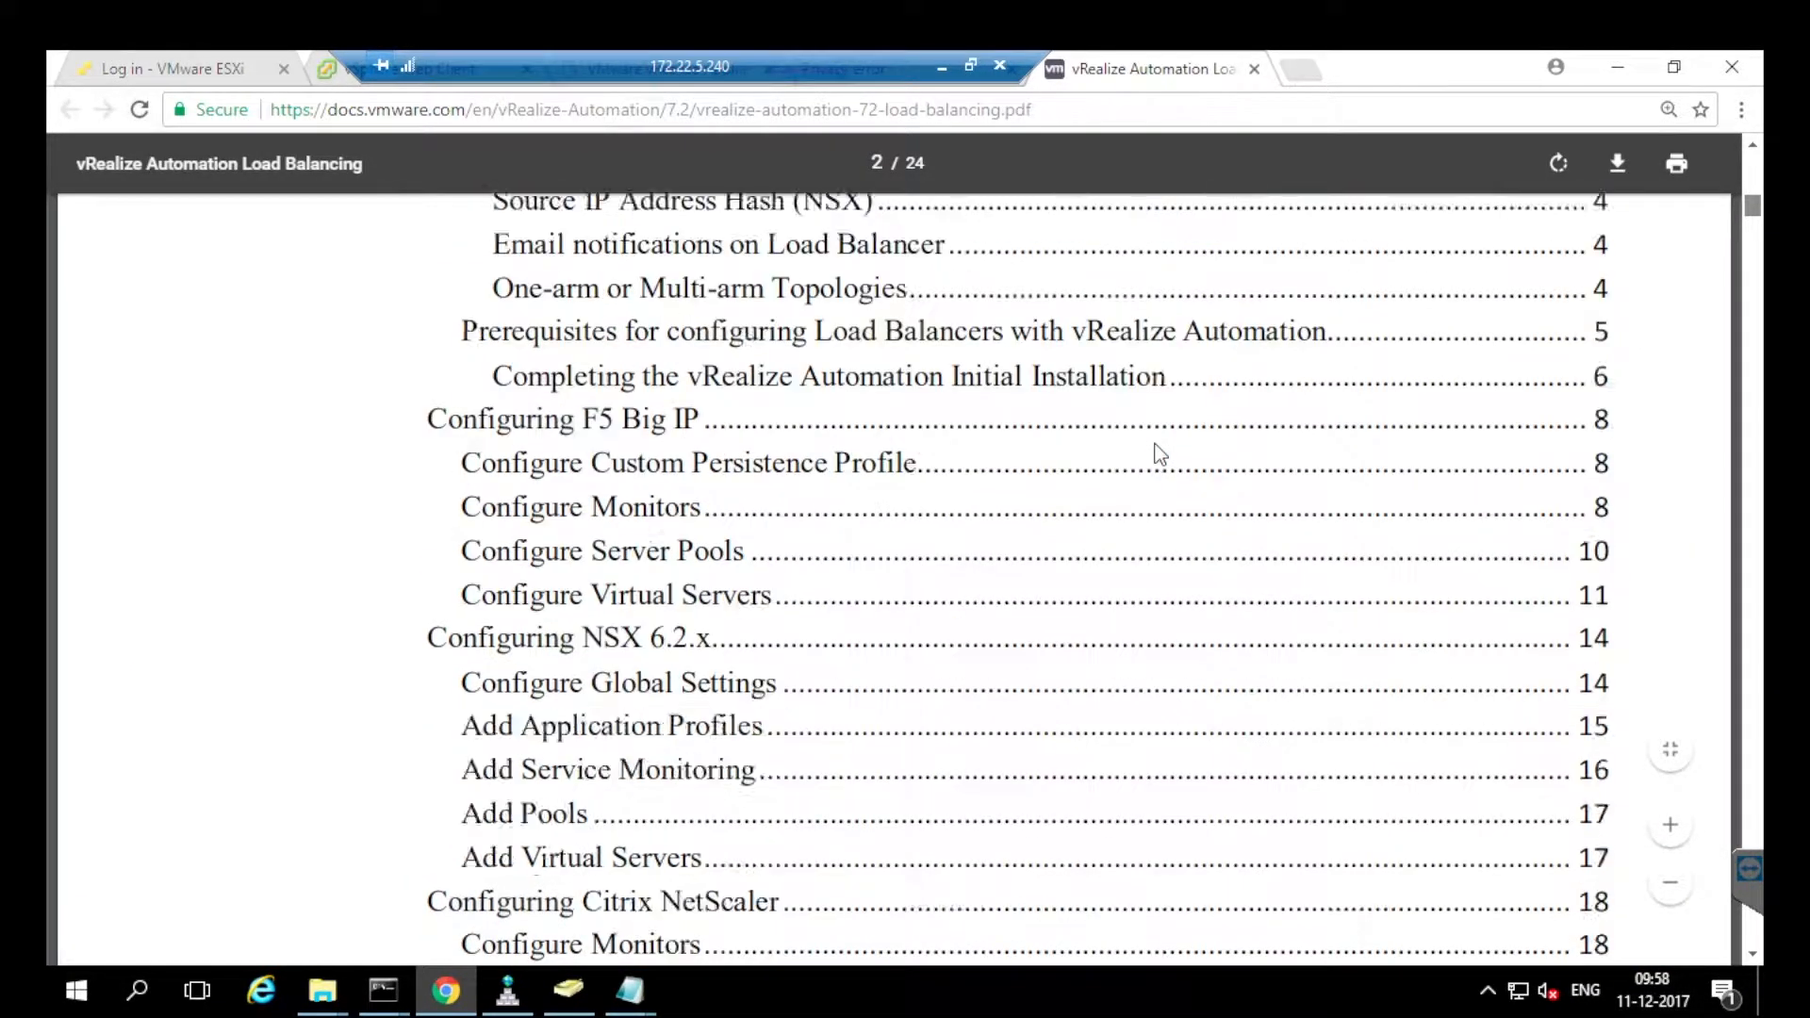
scroll(1160, 454, down, 3)
scroll(1160, 454, up, 2)
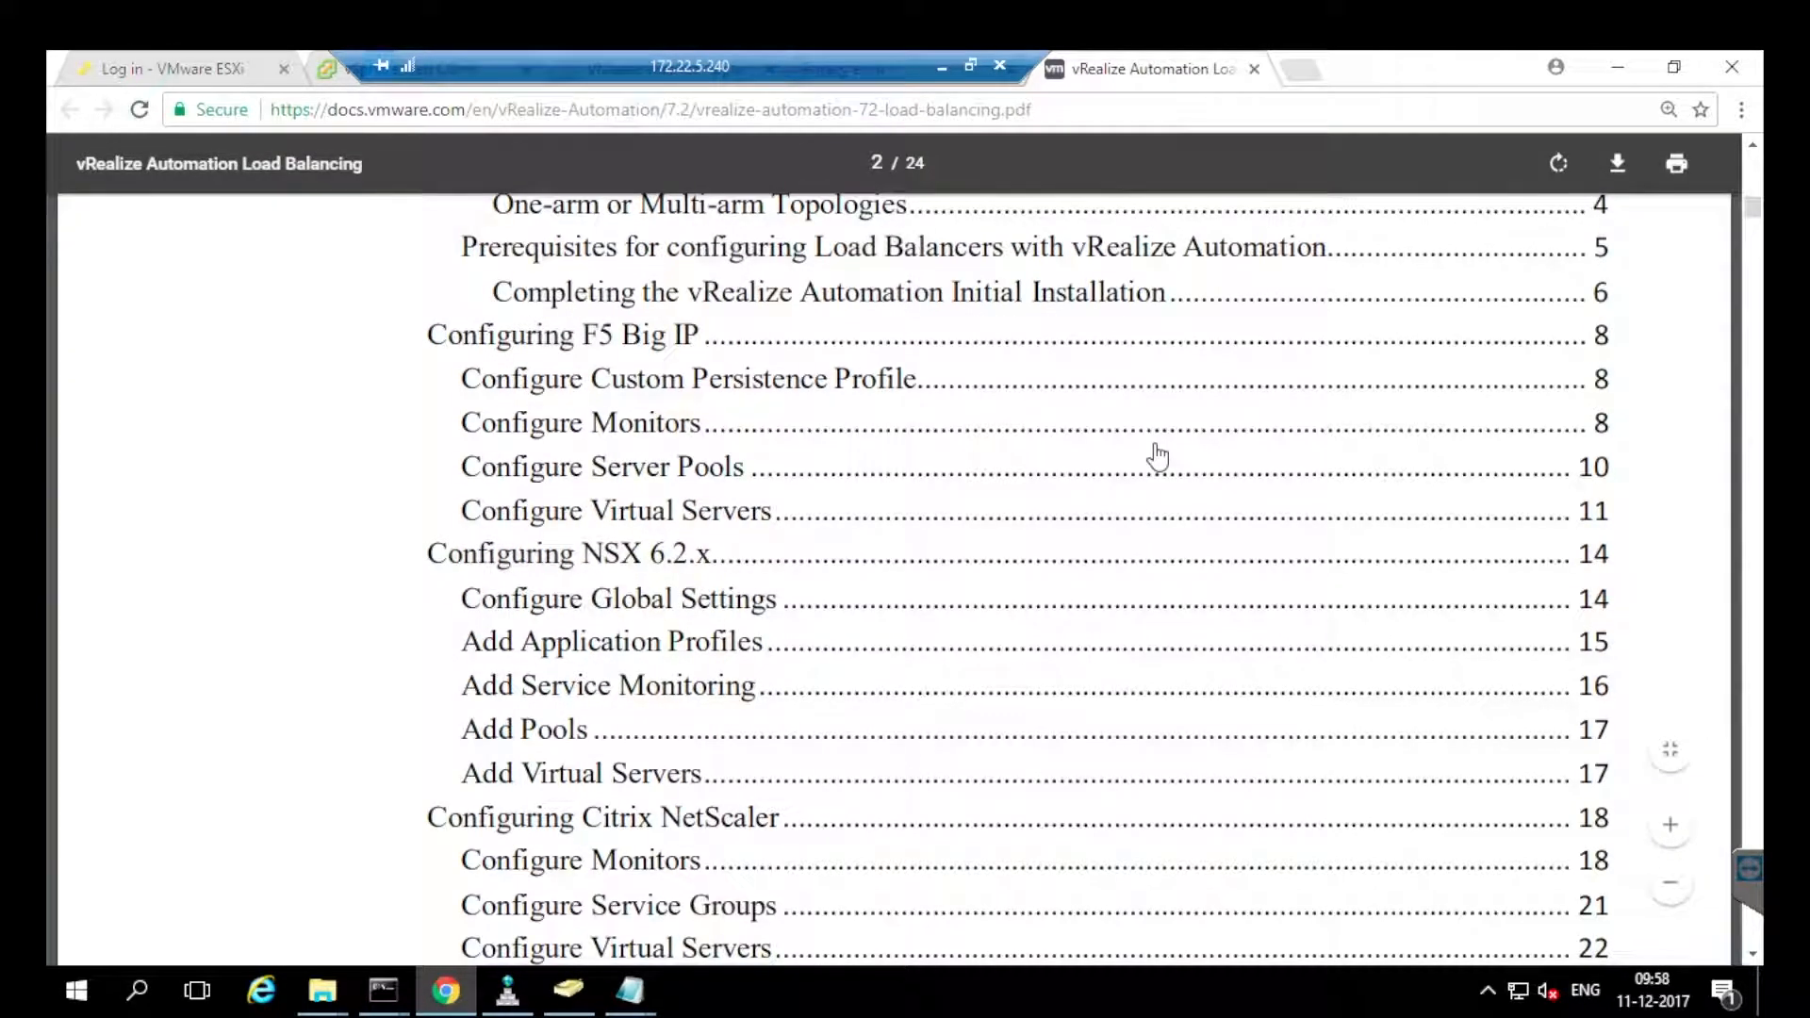
Scroll through the Configuring NSX 6.2.x section down to Table 5.
click(1158, 456)
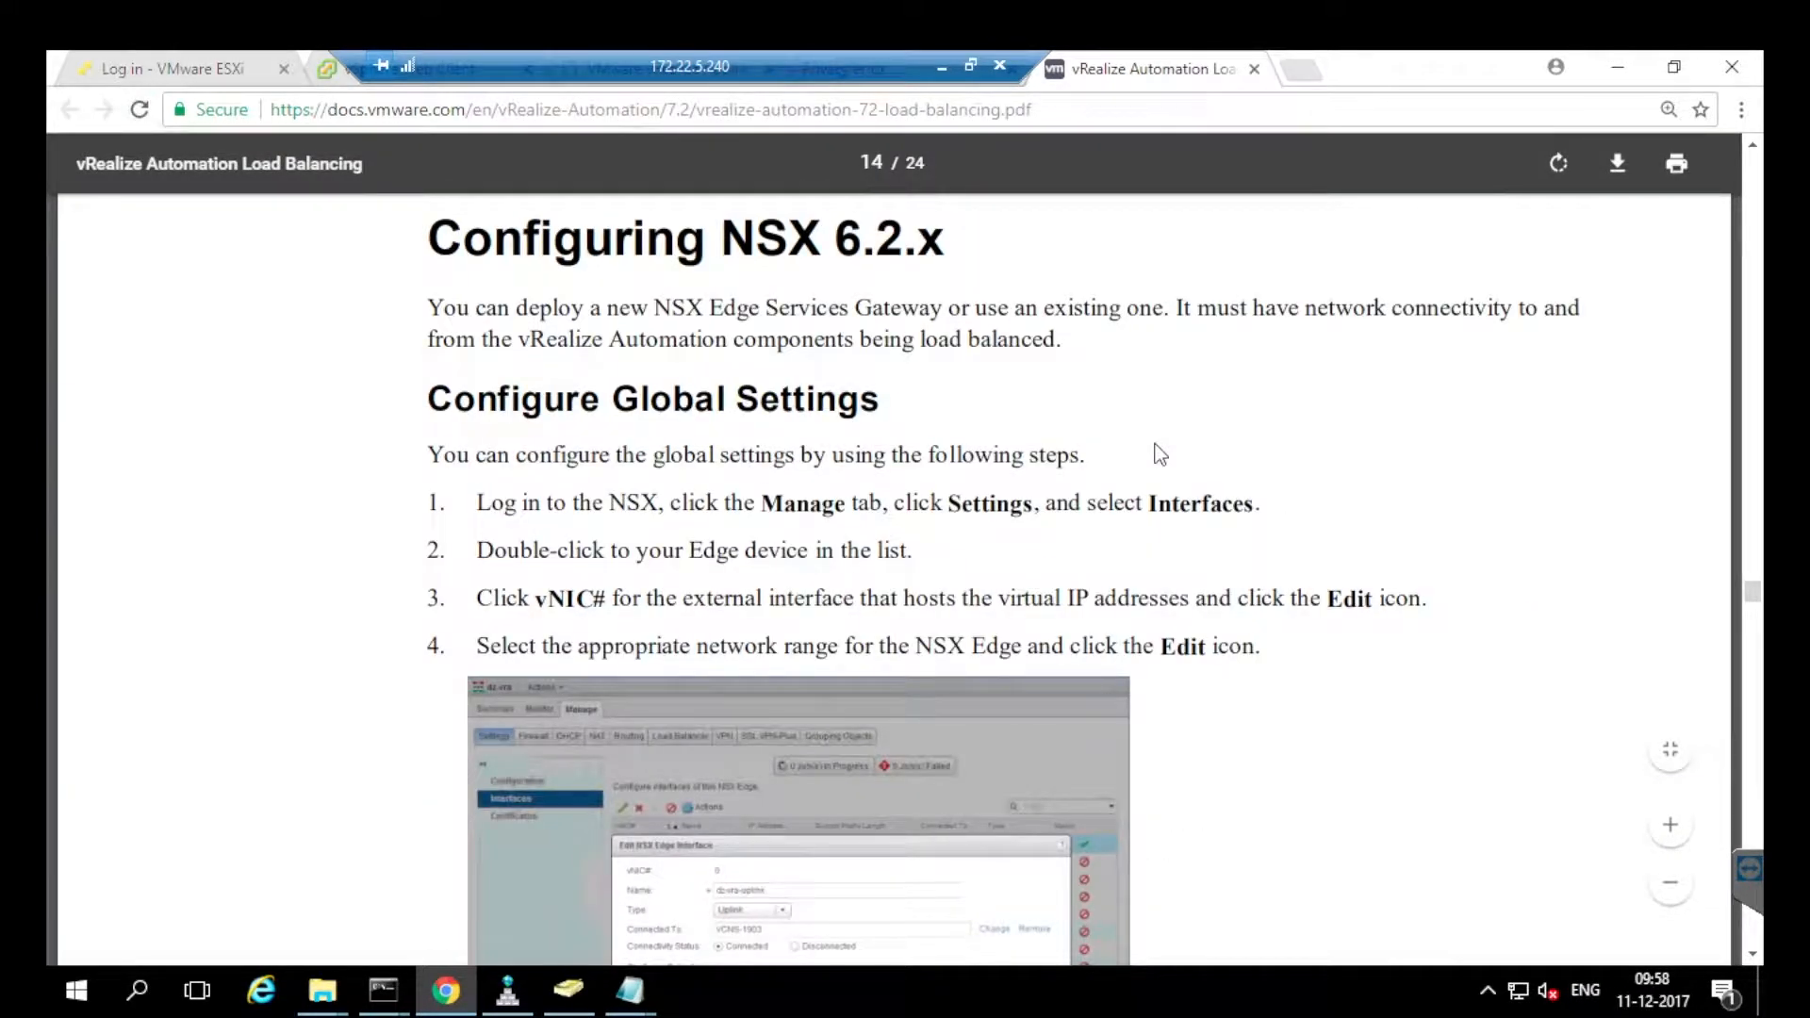
scroll(1160, 454, down, 10)
scroll(1160, 454, down, 5)
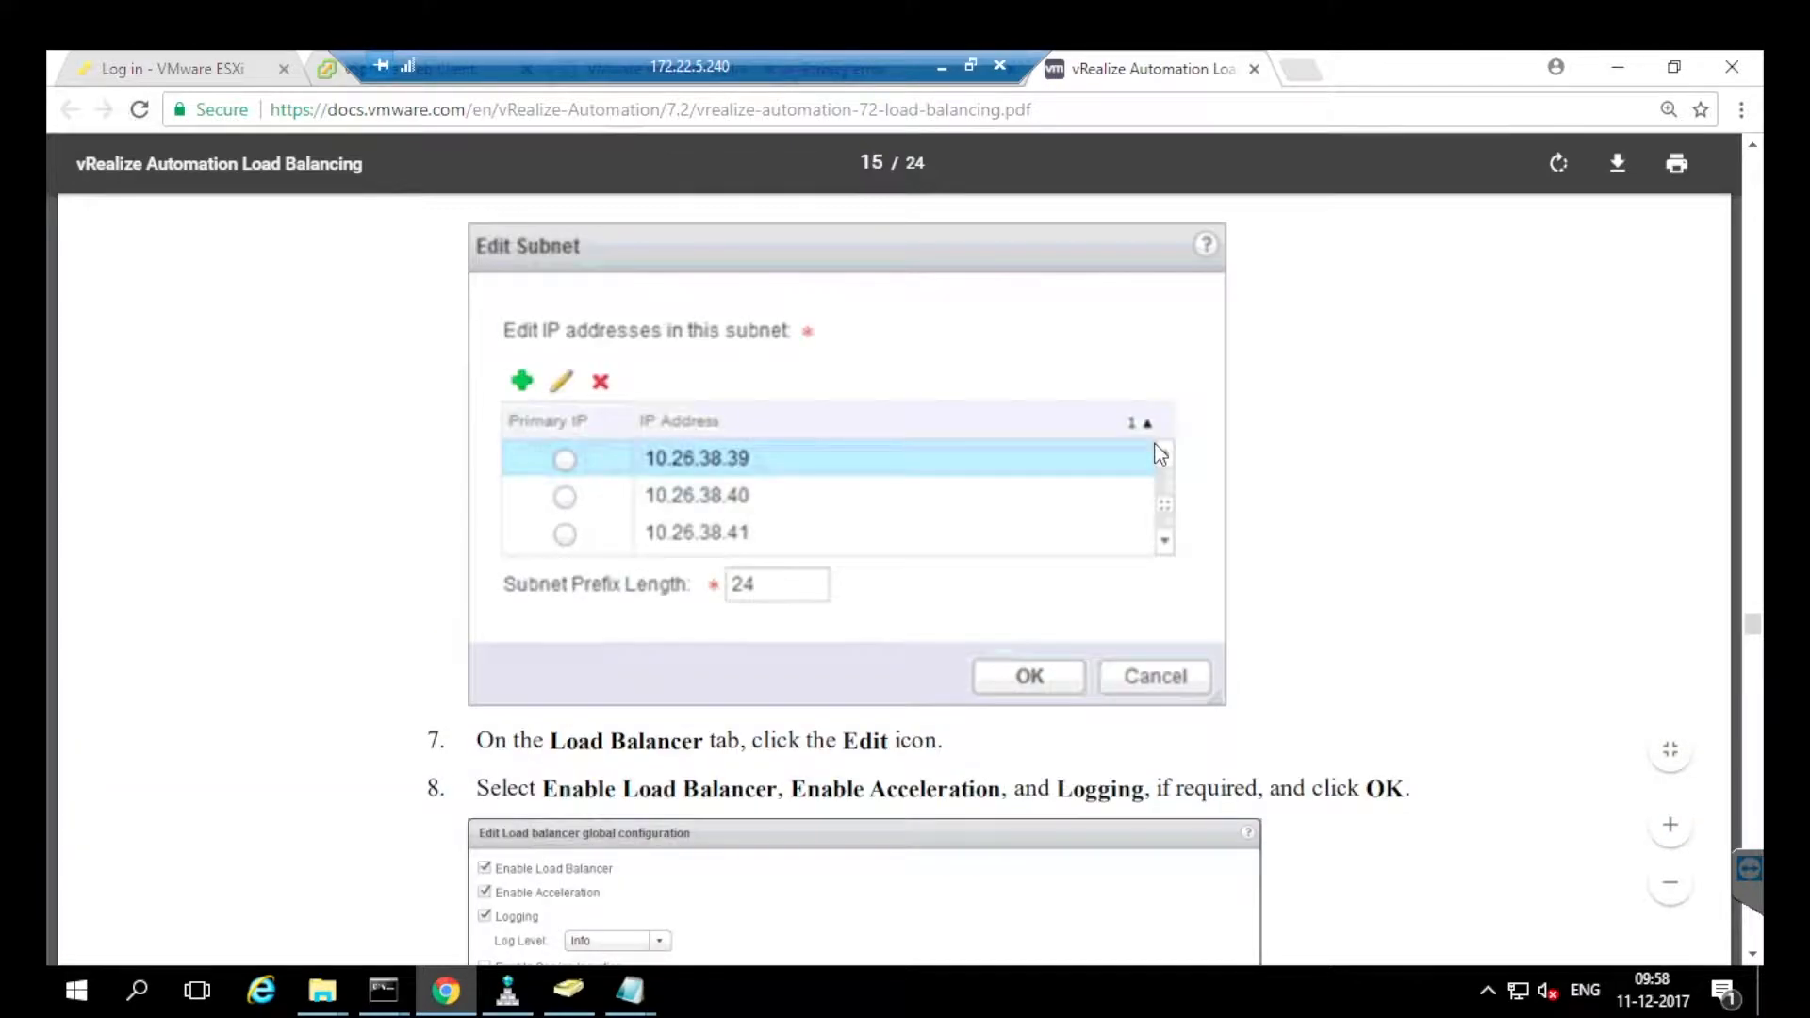
scroll(1160, 455, down, 10)
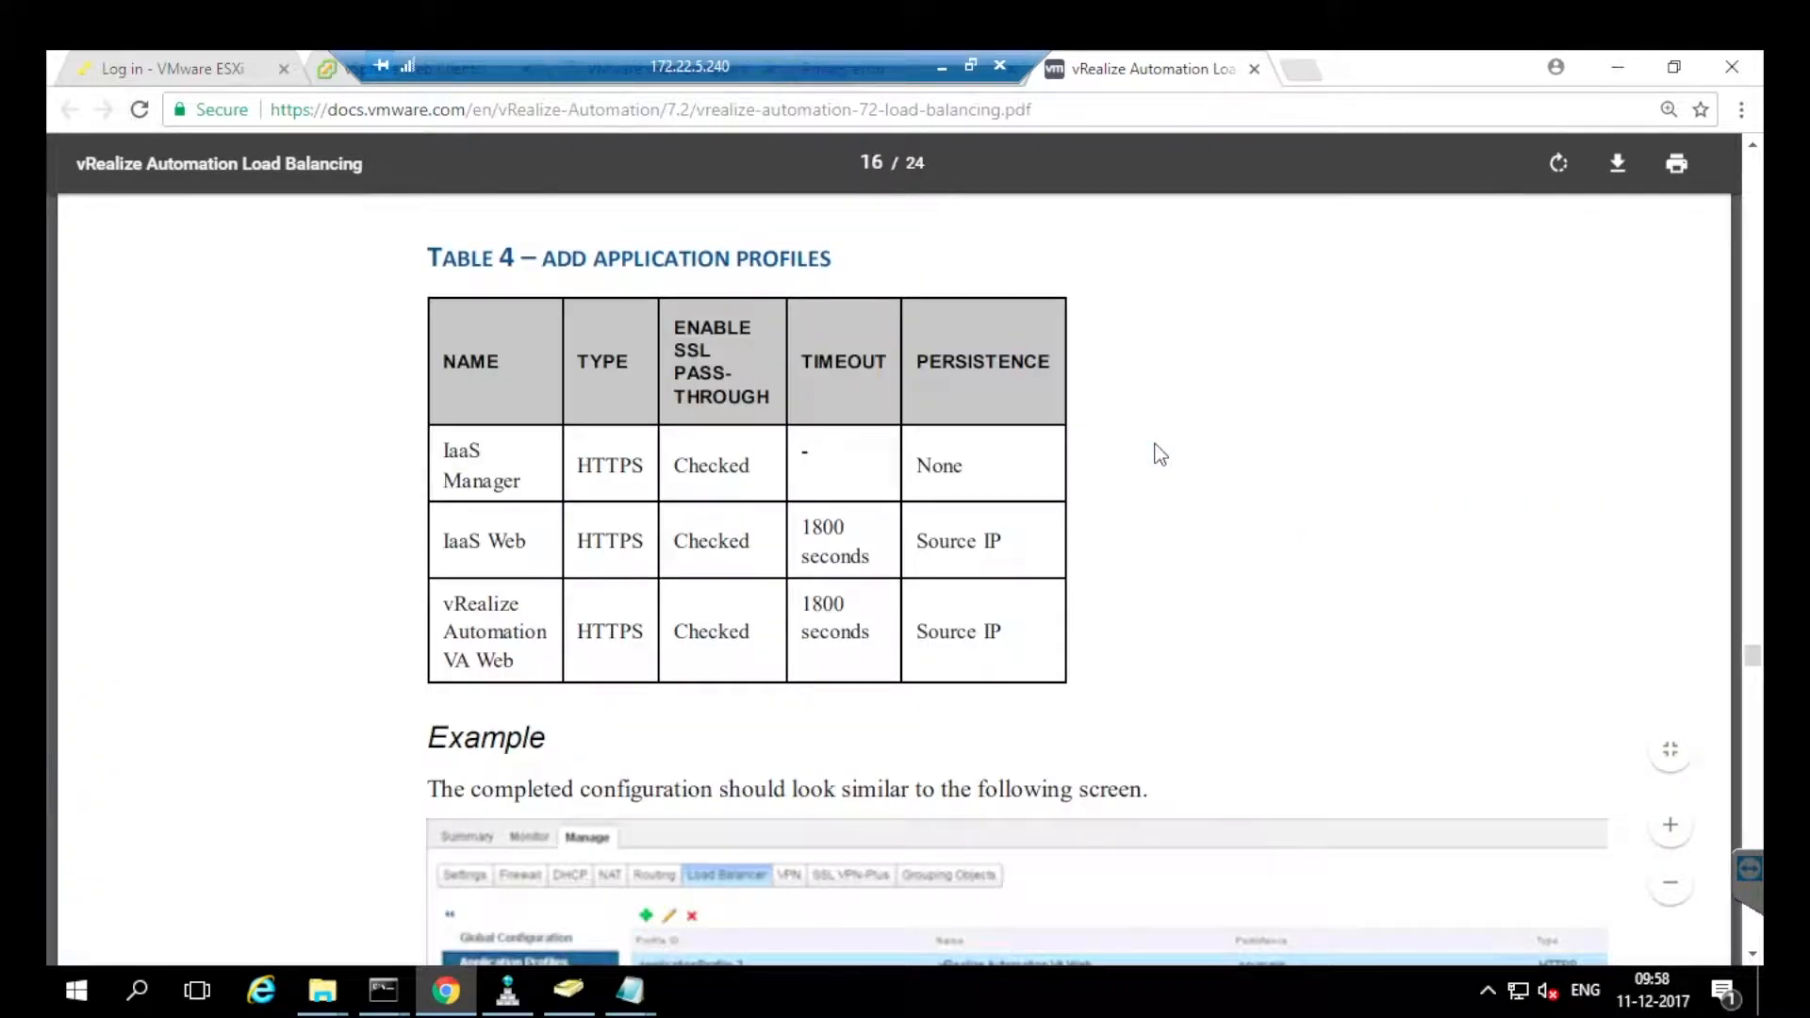
scroll(1160, 454, down, 8)
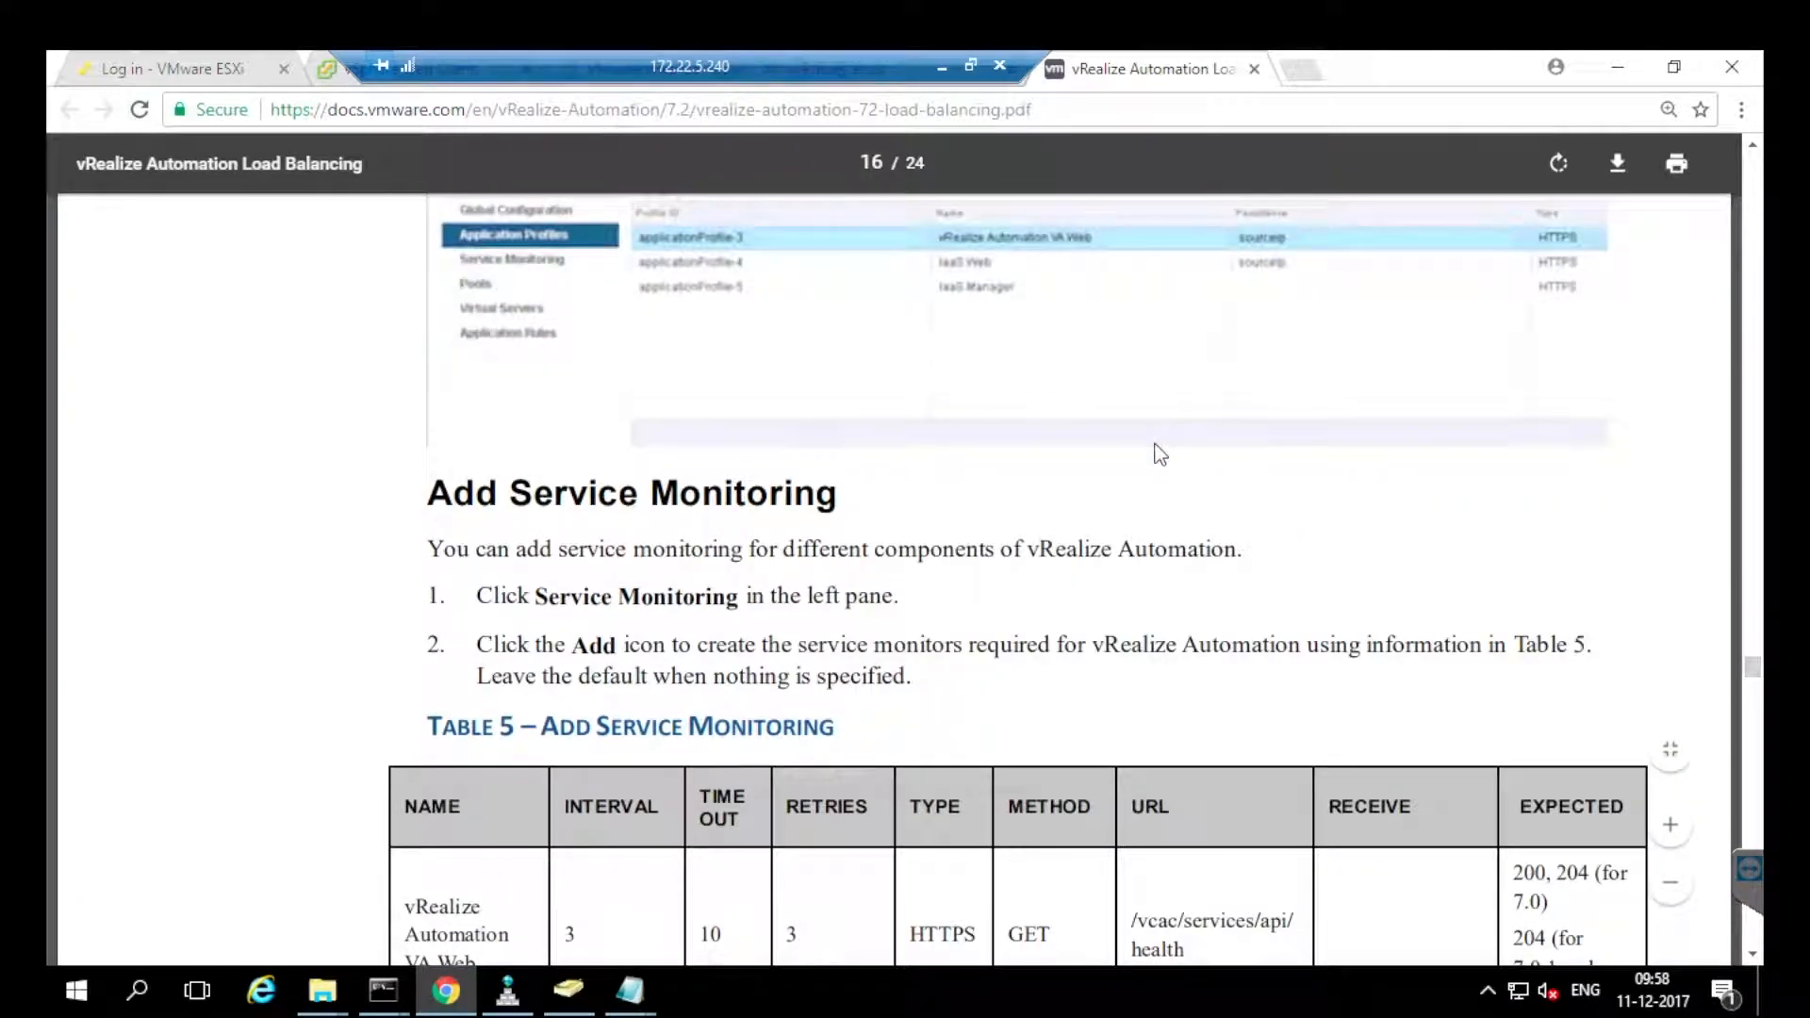
scroll(1159, 454, down, 8)
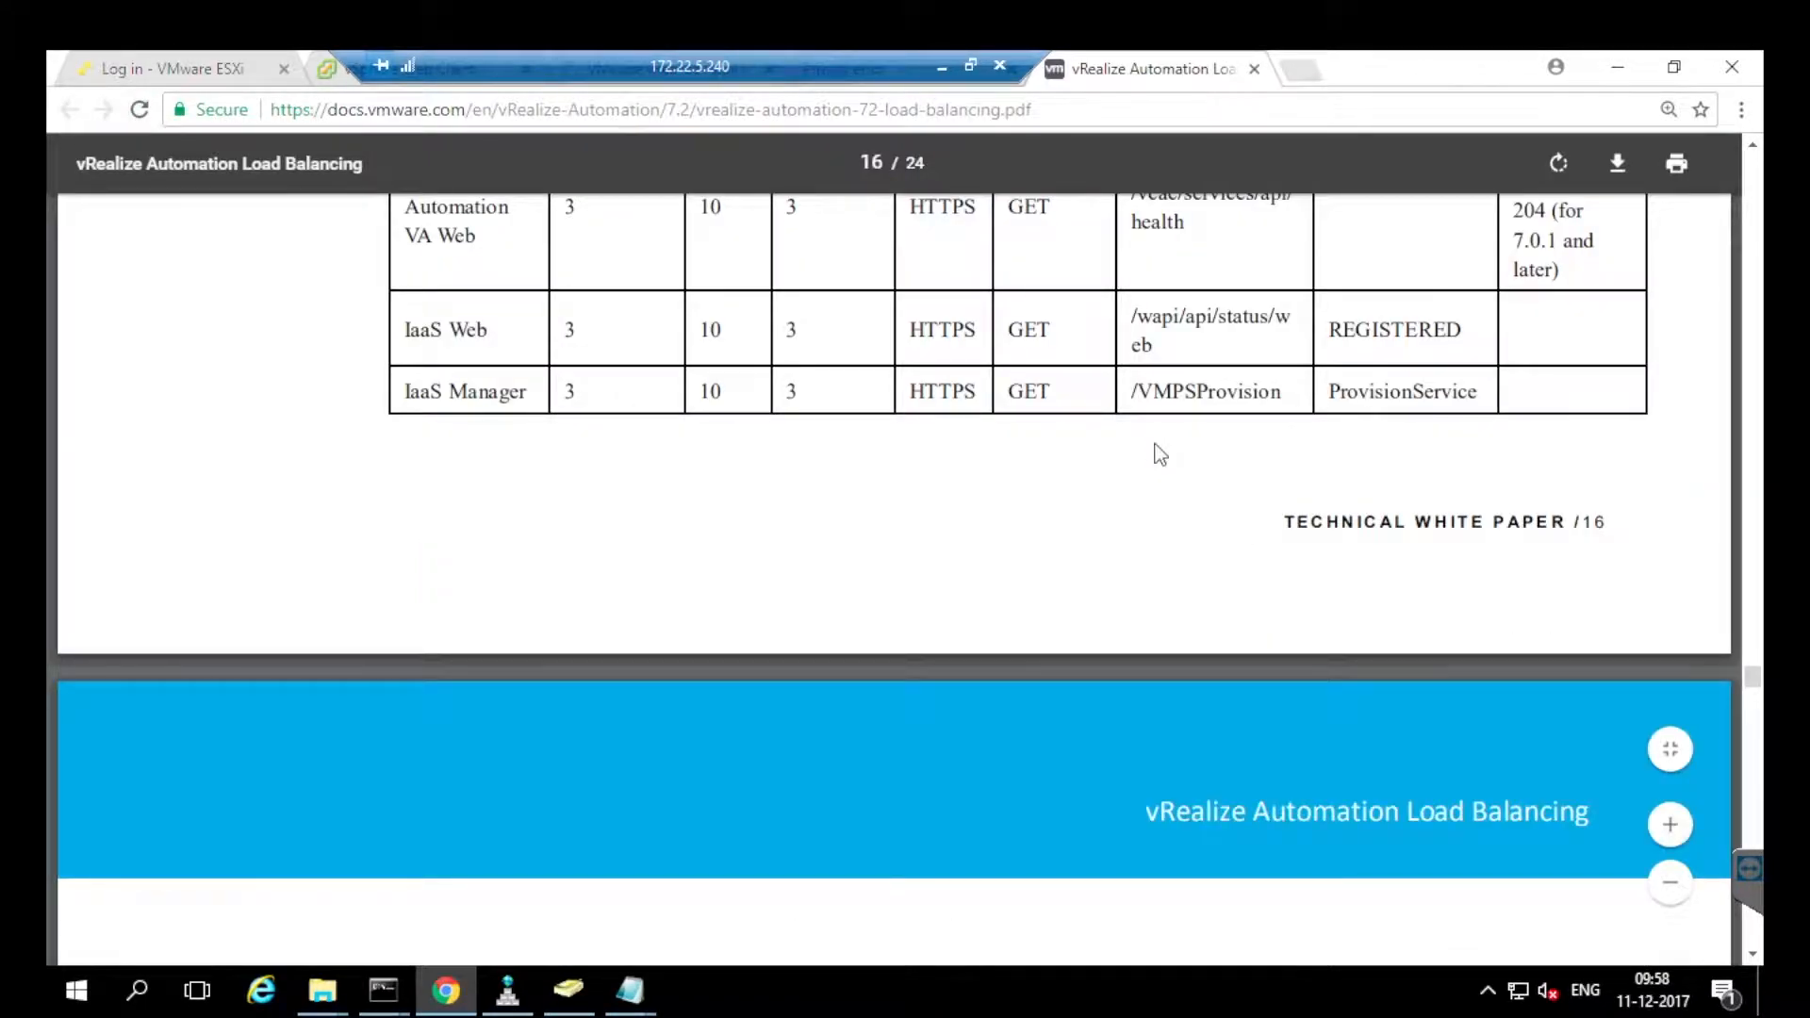
scroll(1159, 454, up, 8)
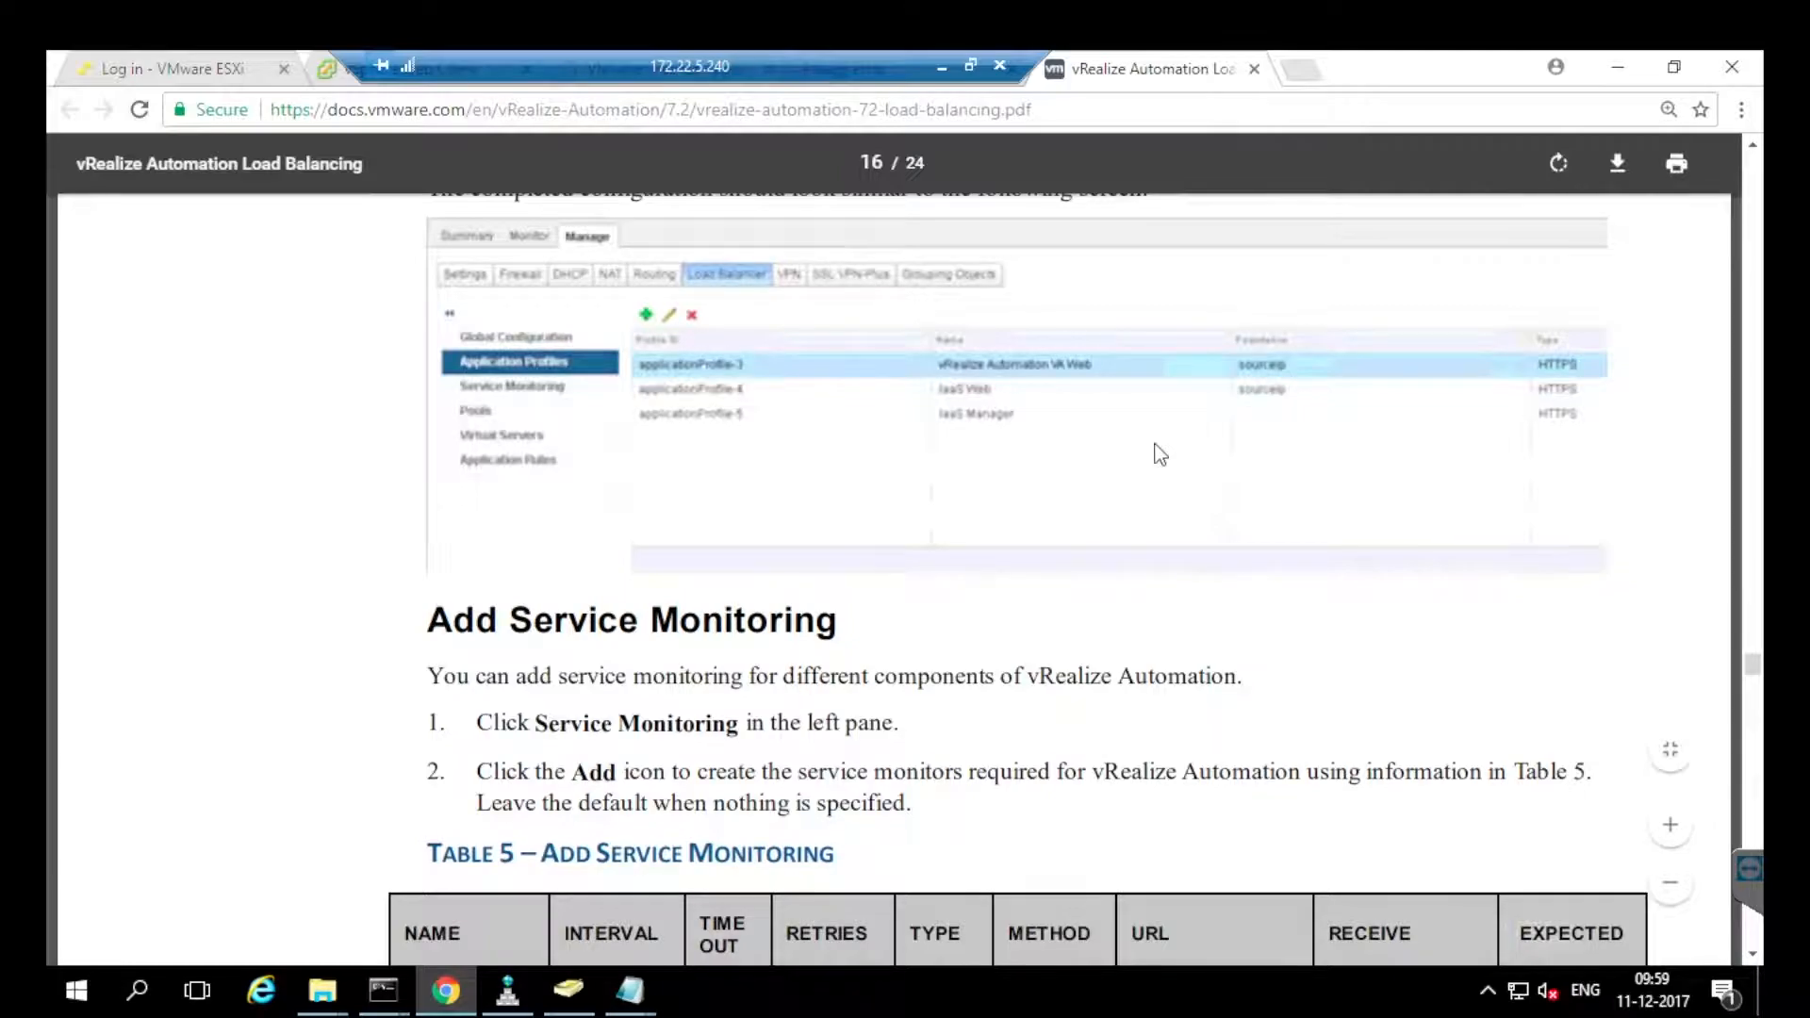
scroll(1160, 454, down, 4)
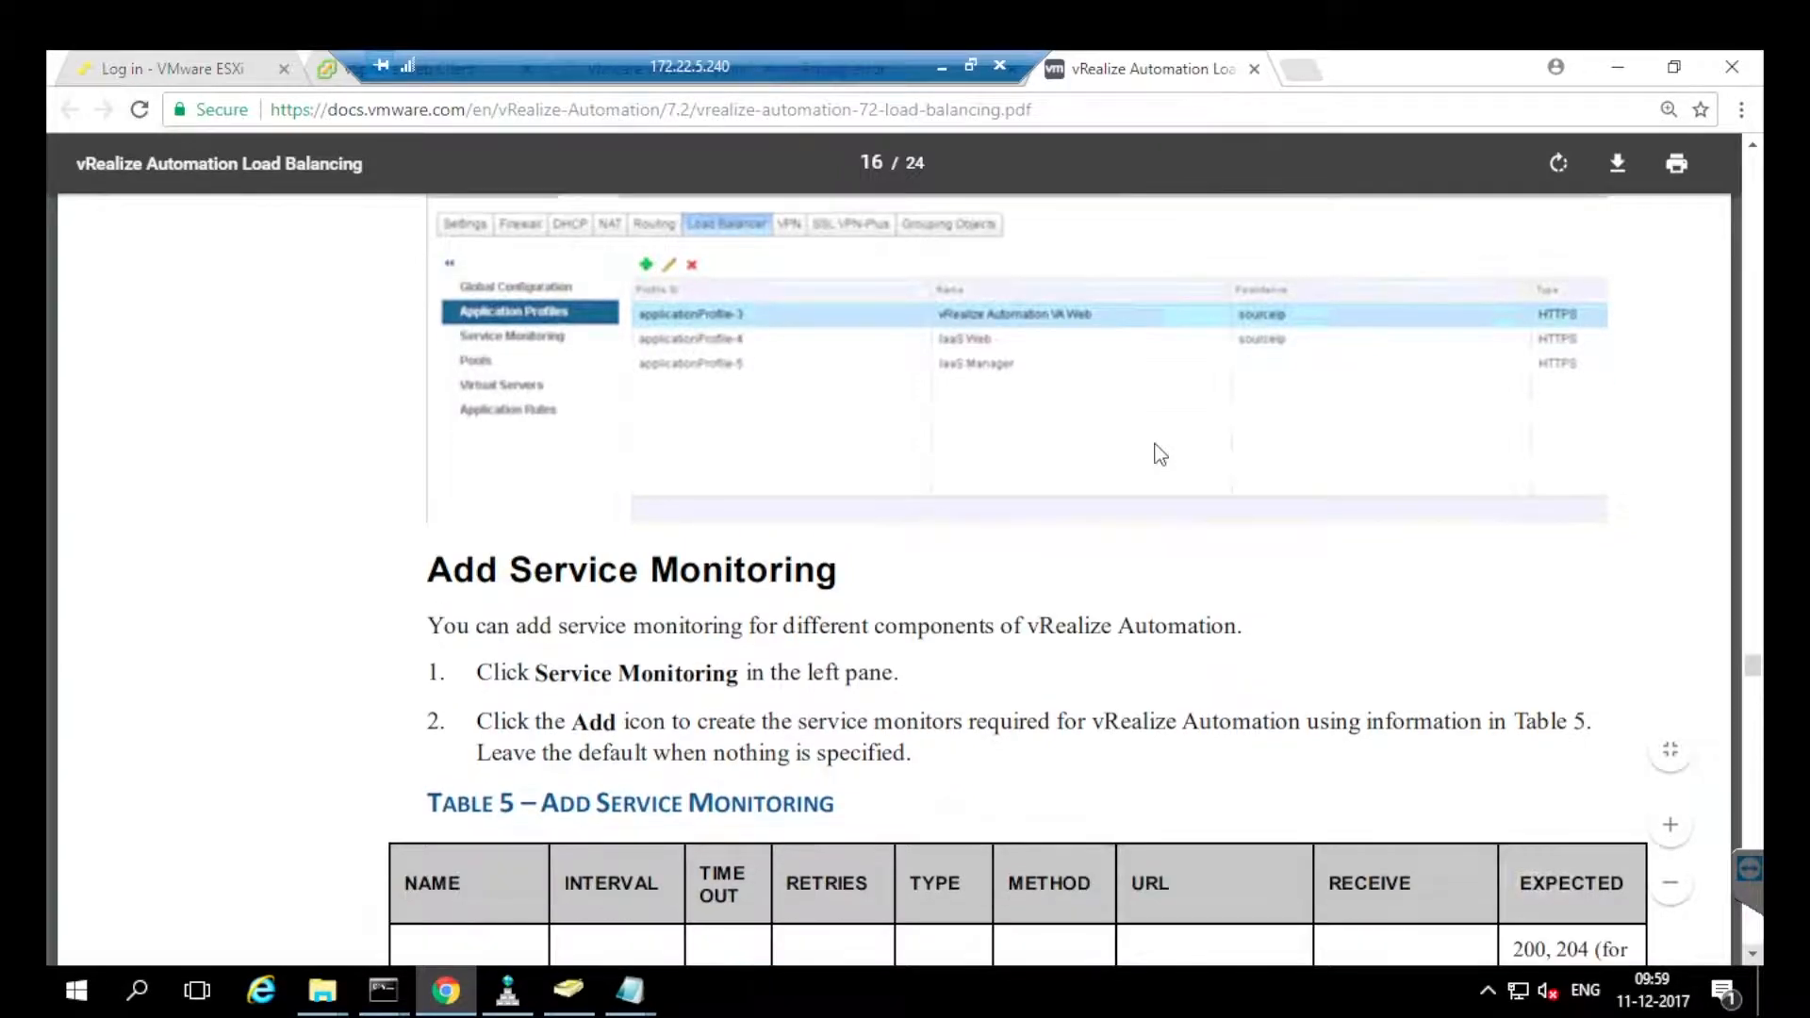
scroll(1160, 455, down, 1)
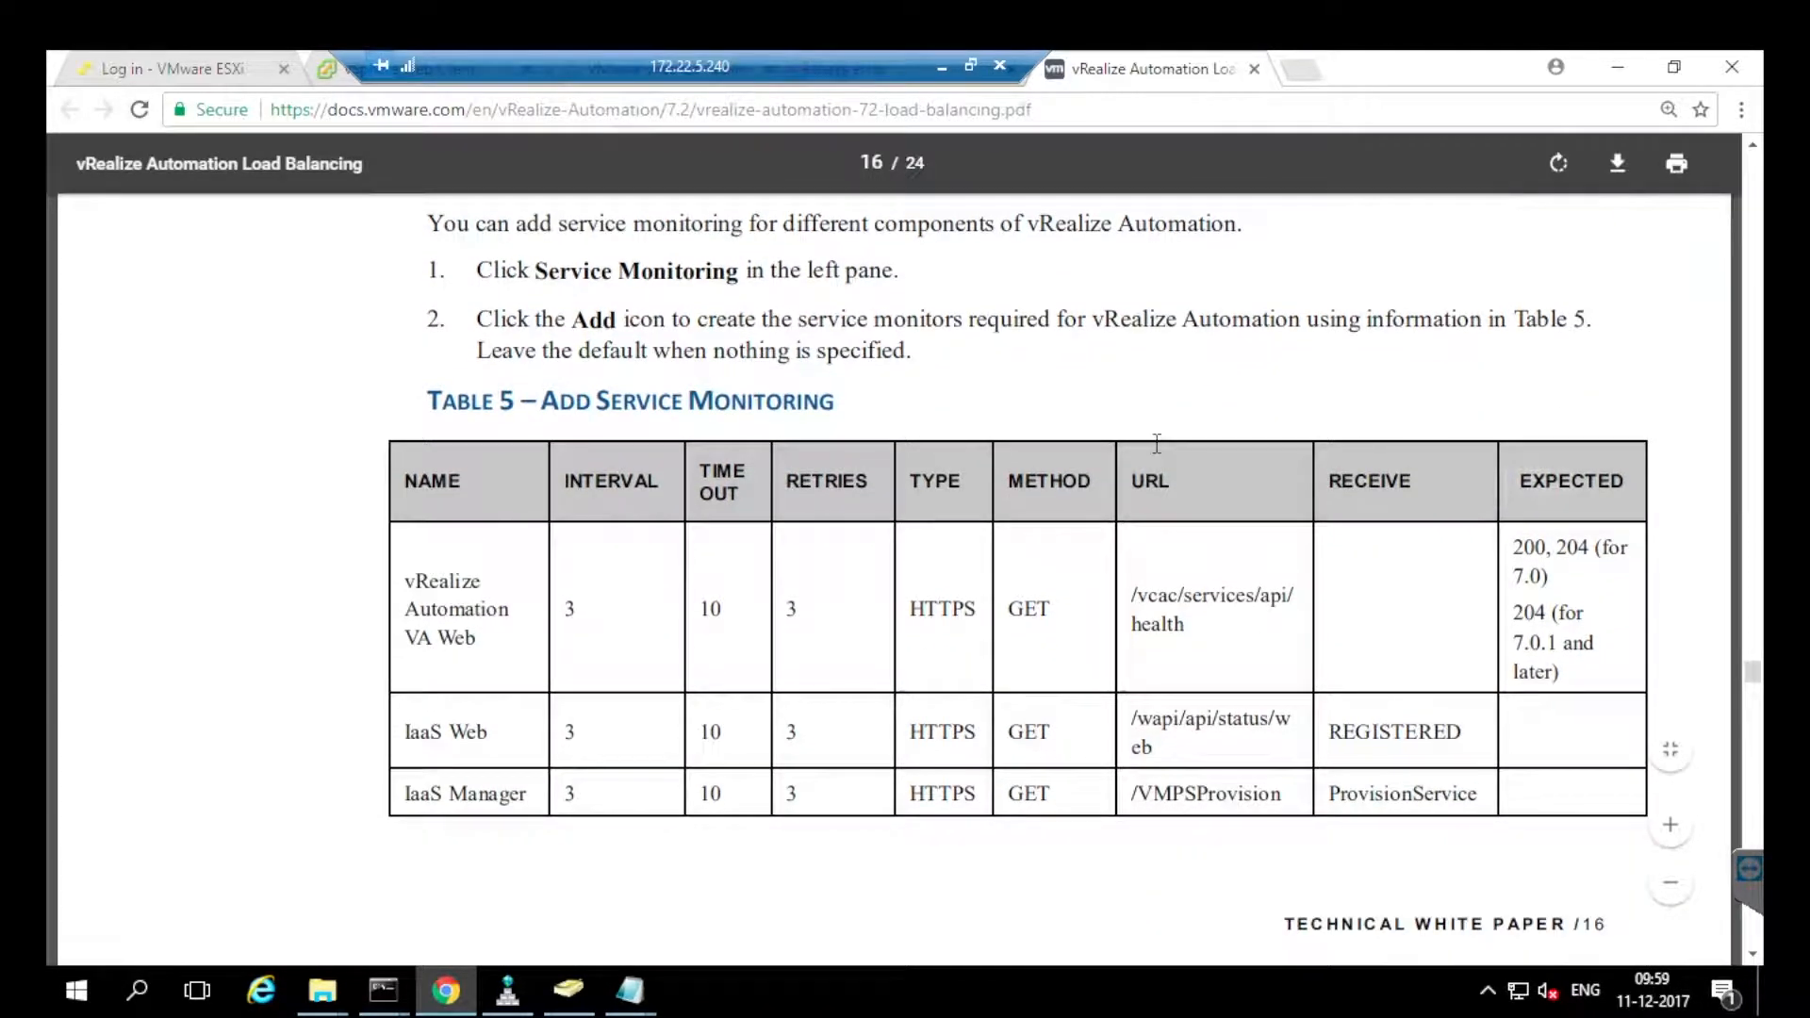
Highlight Table 5's VA Web monitor name, health-check URL and 7.0.1+ expected code note.
mouse_move(405, 582)
mouse_down()
mouse_move(451, 584)
mouse_move(478, 639)
mouse_up()
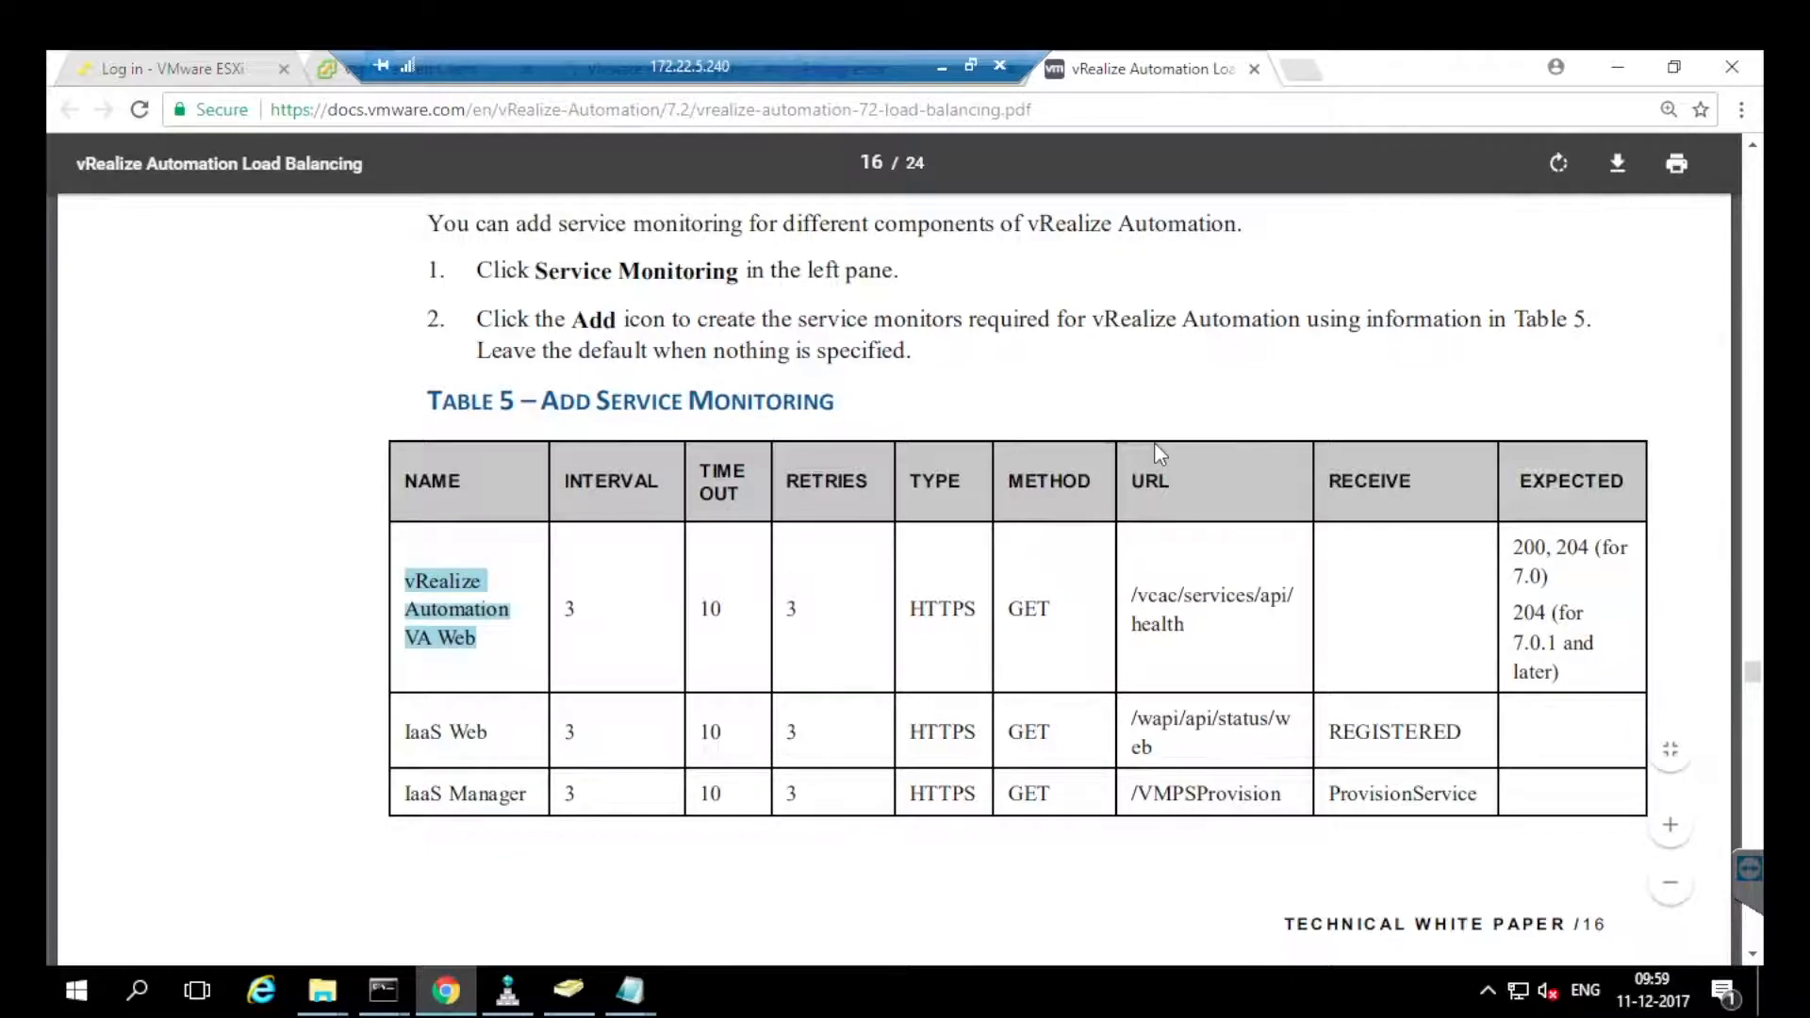
drag(1133, 596, 1185, 626)
click(1157, 443)
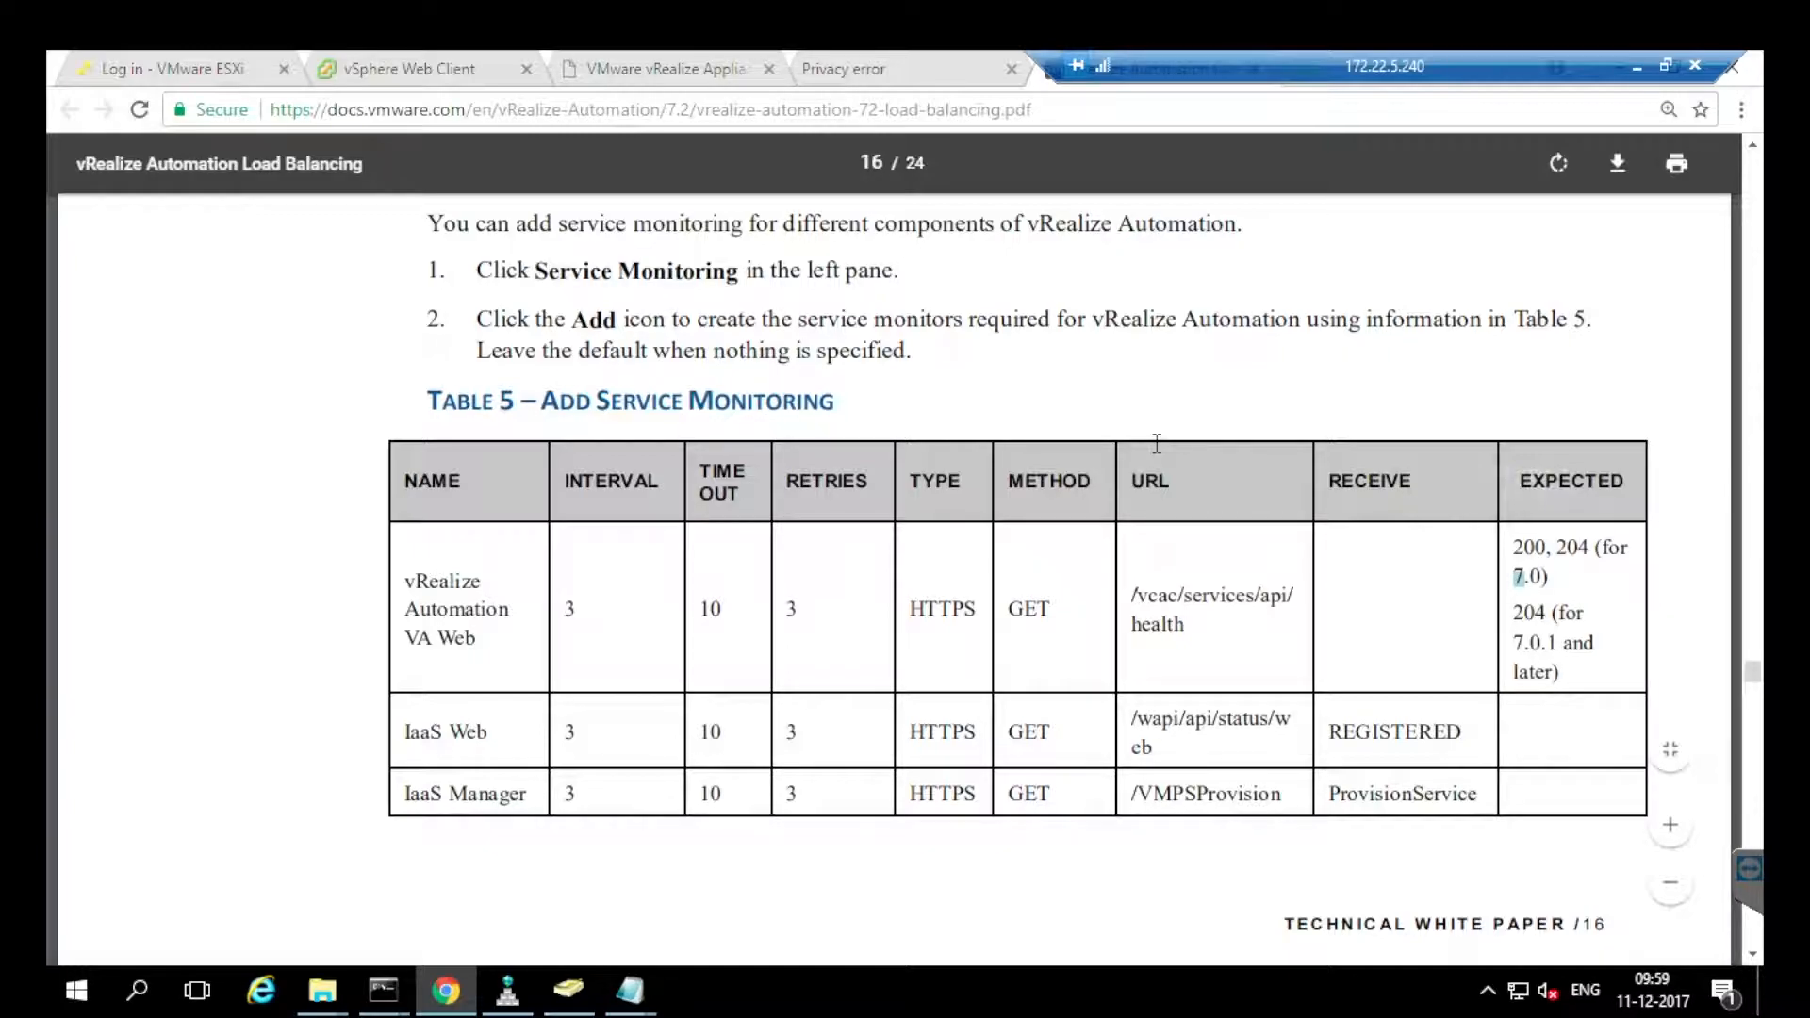
drag(1514, 644, 1546, 673)
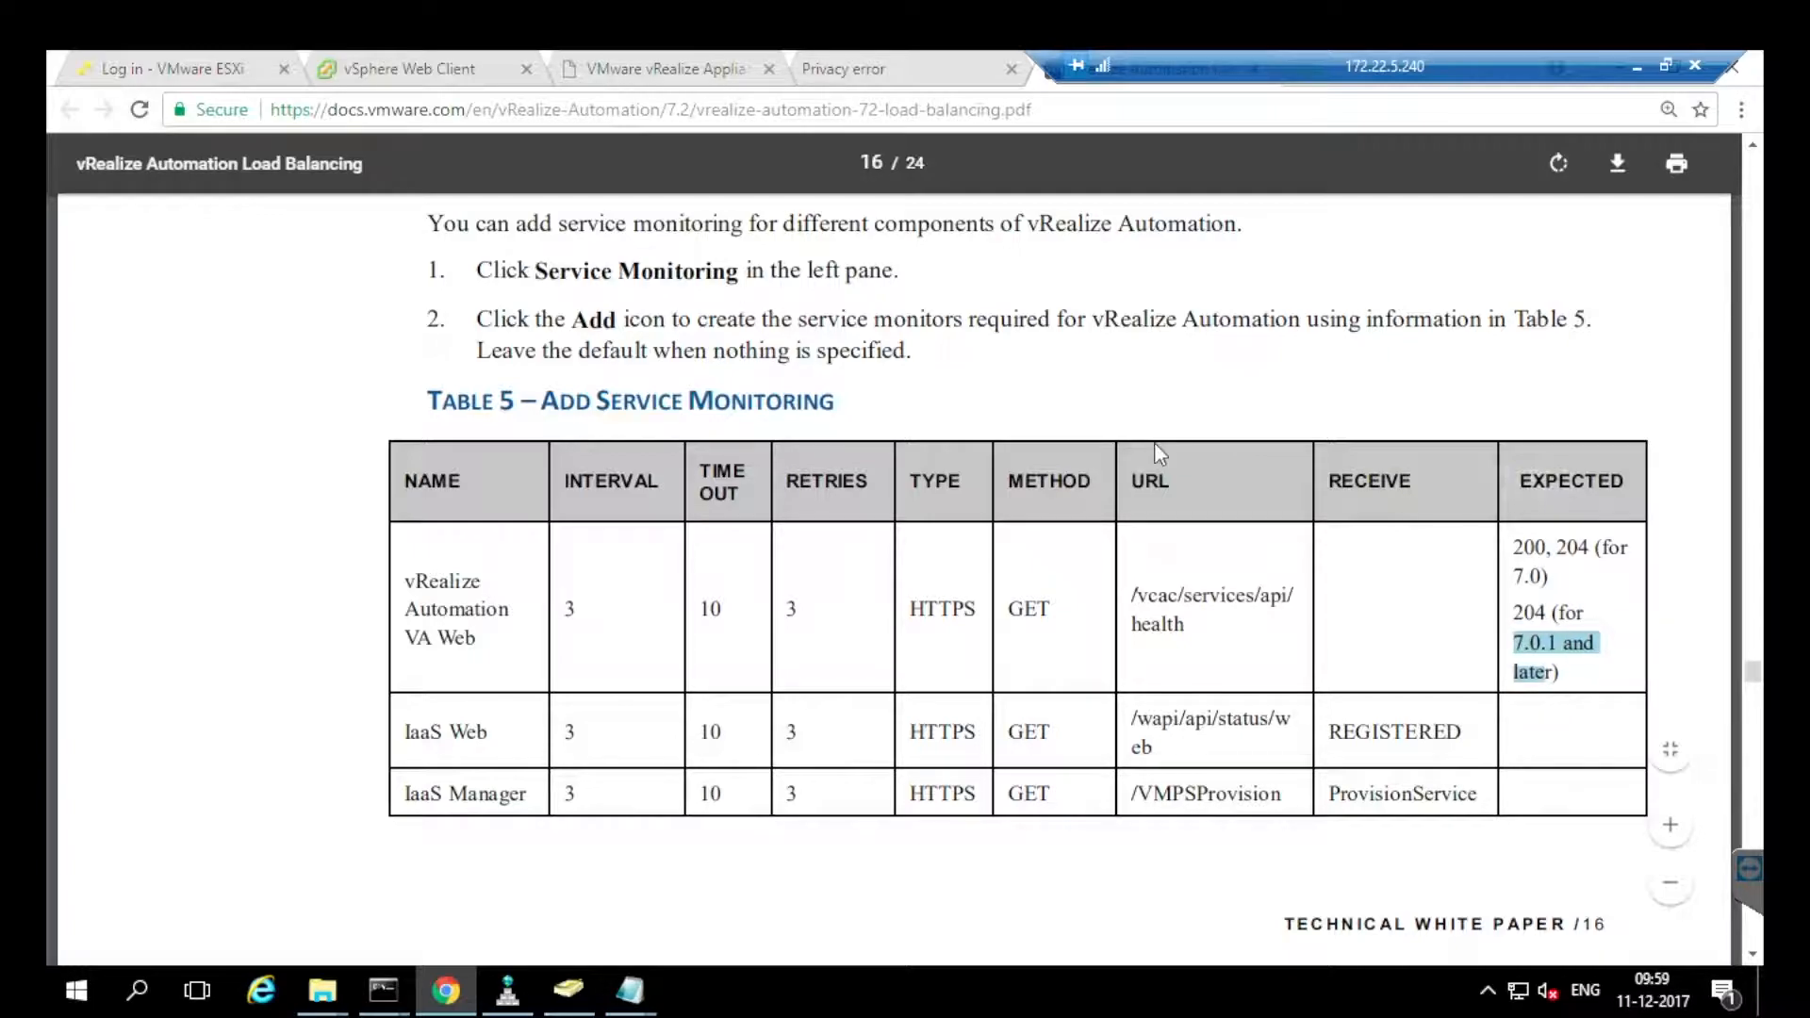
click(634, 68)
Open default_tcp_monitor's settings (TCP, interval 5, timeout 15, max retries 3), then return to the PDF.
click(471, 69)
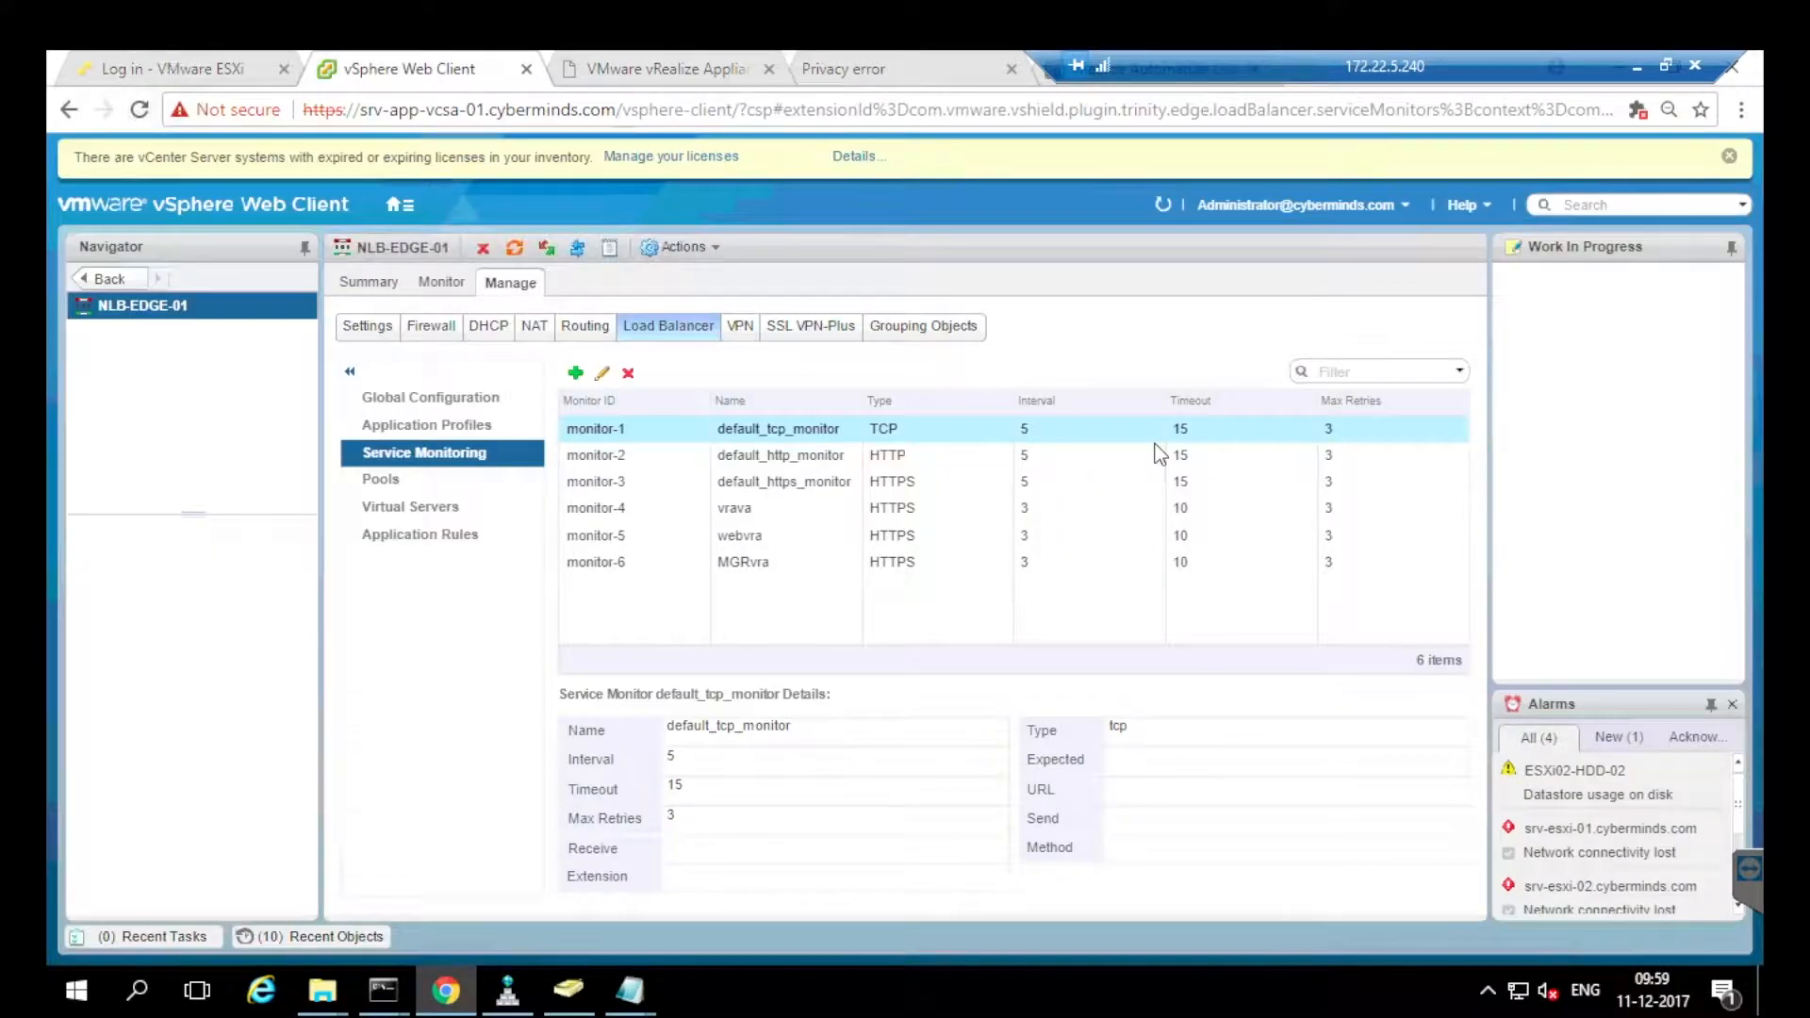
click(651, 69)
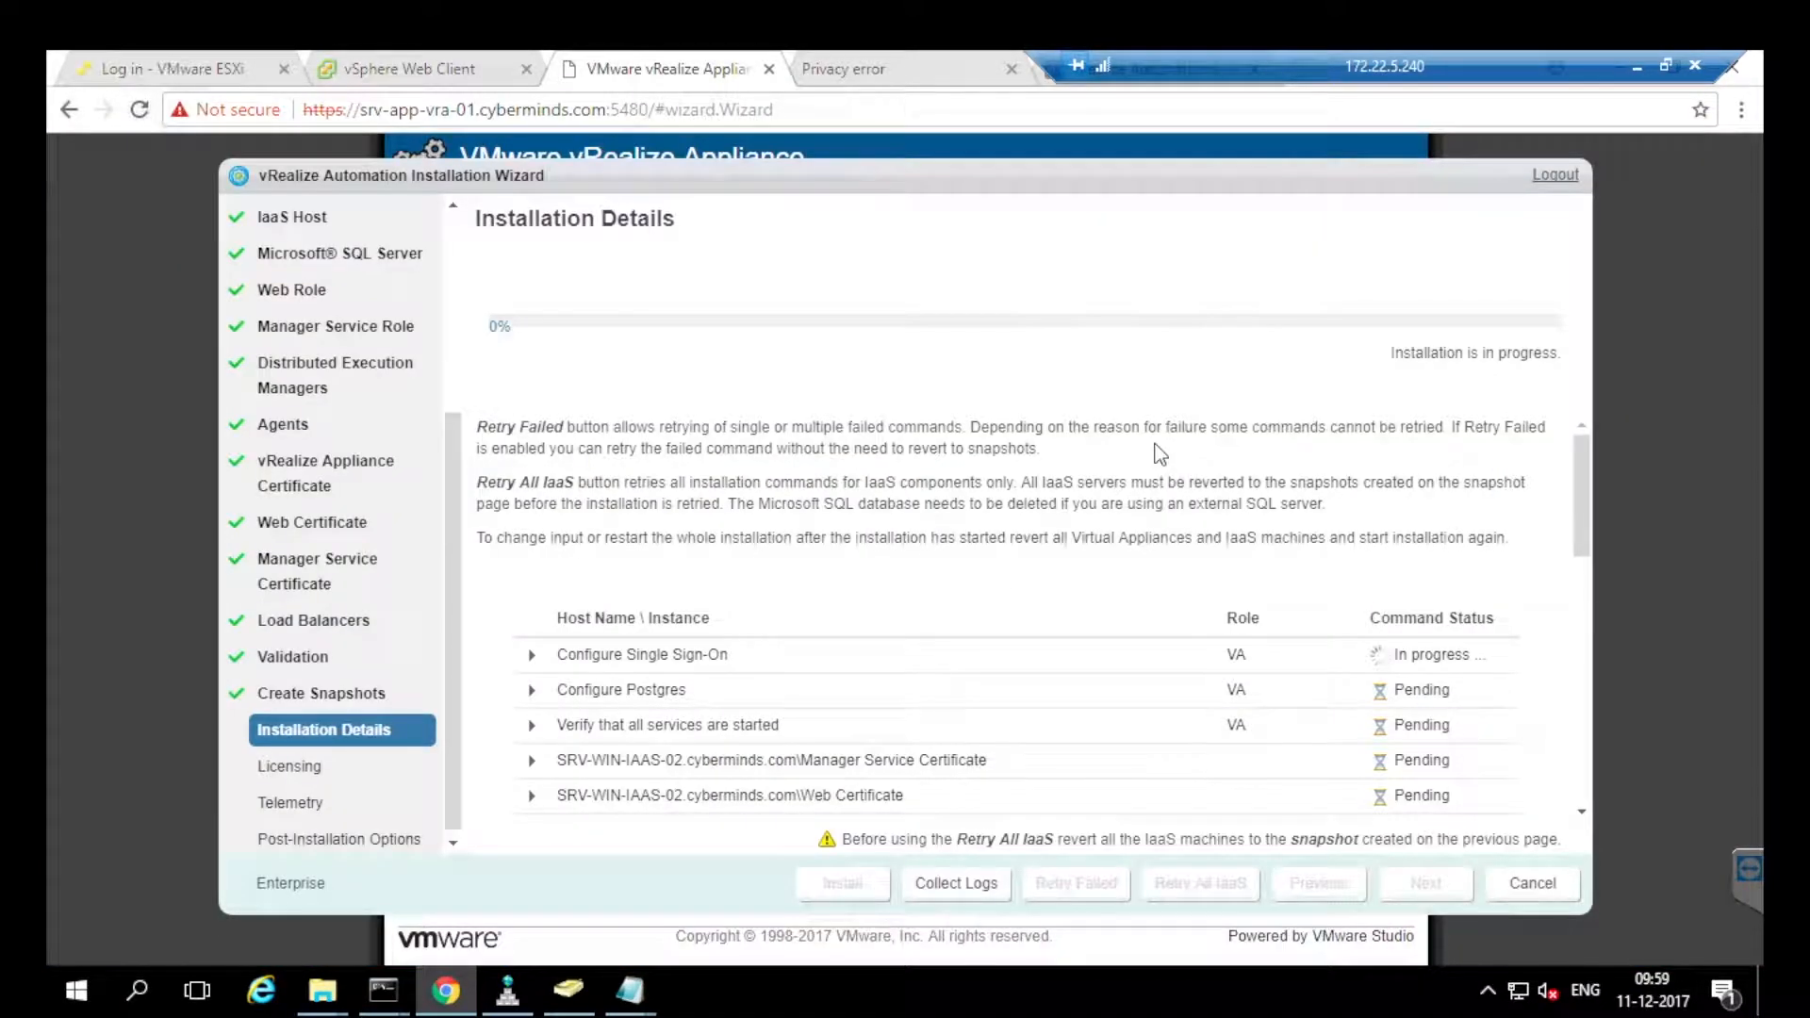
click(472, 69)
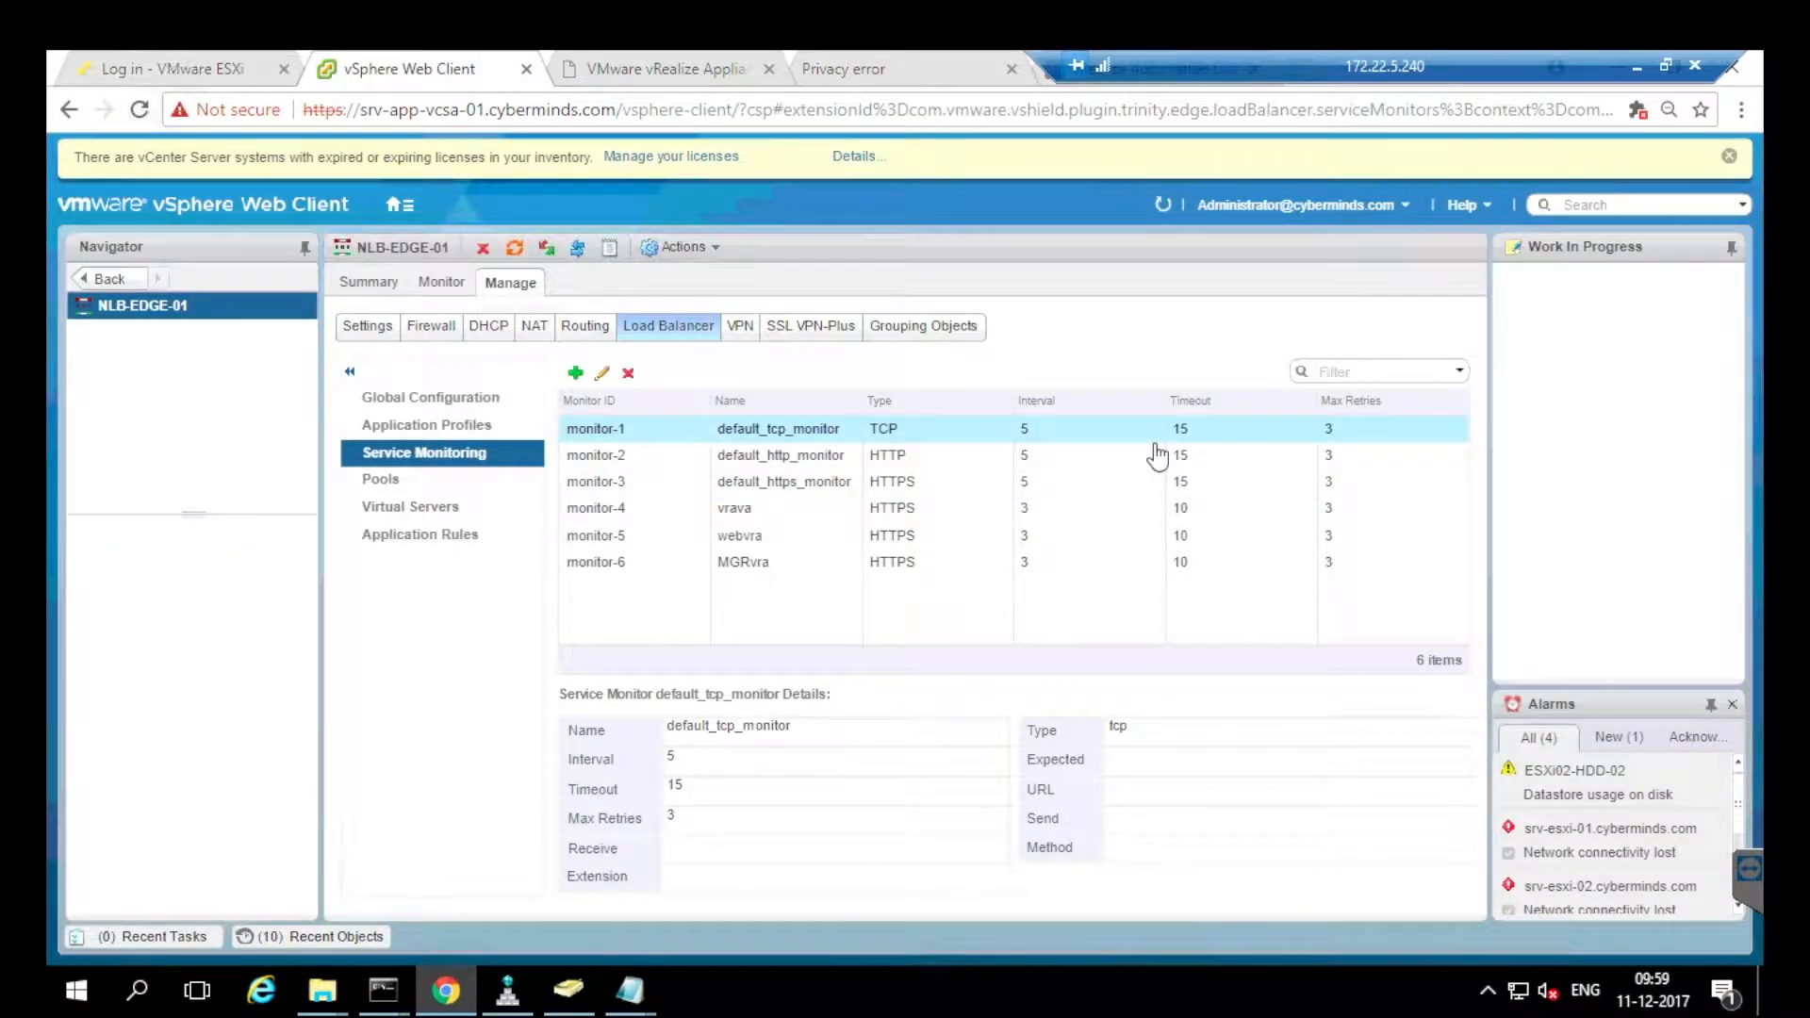
click(602, 372)
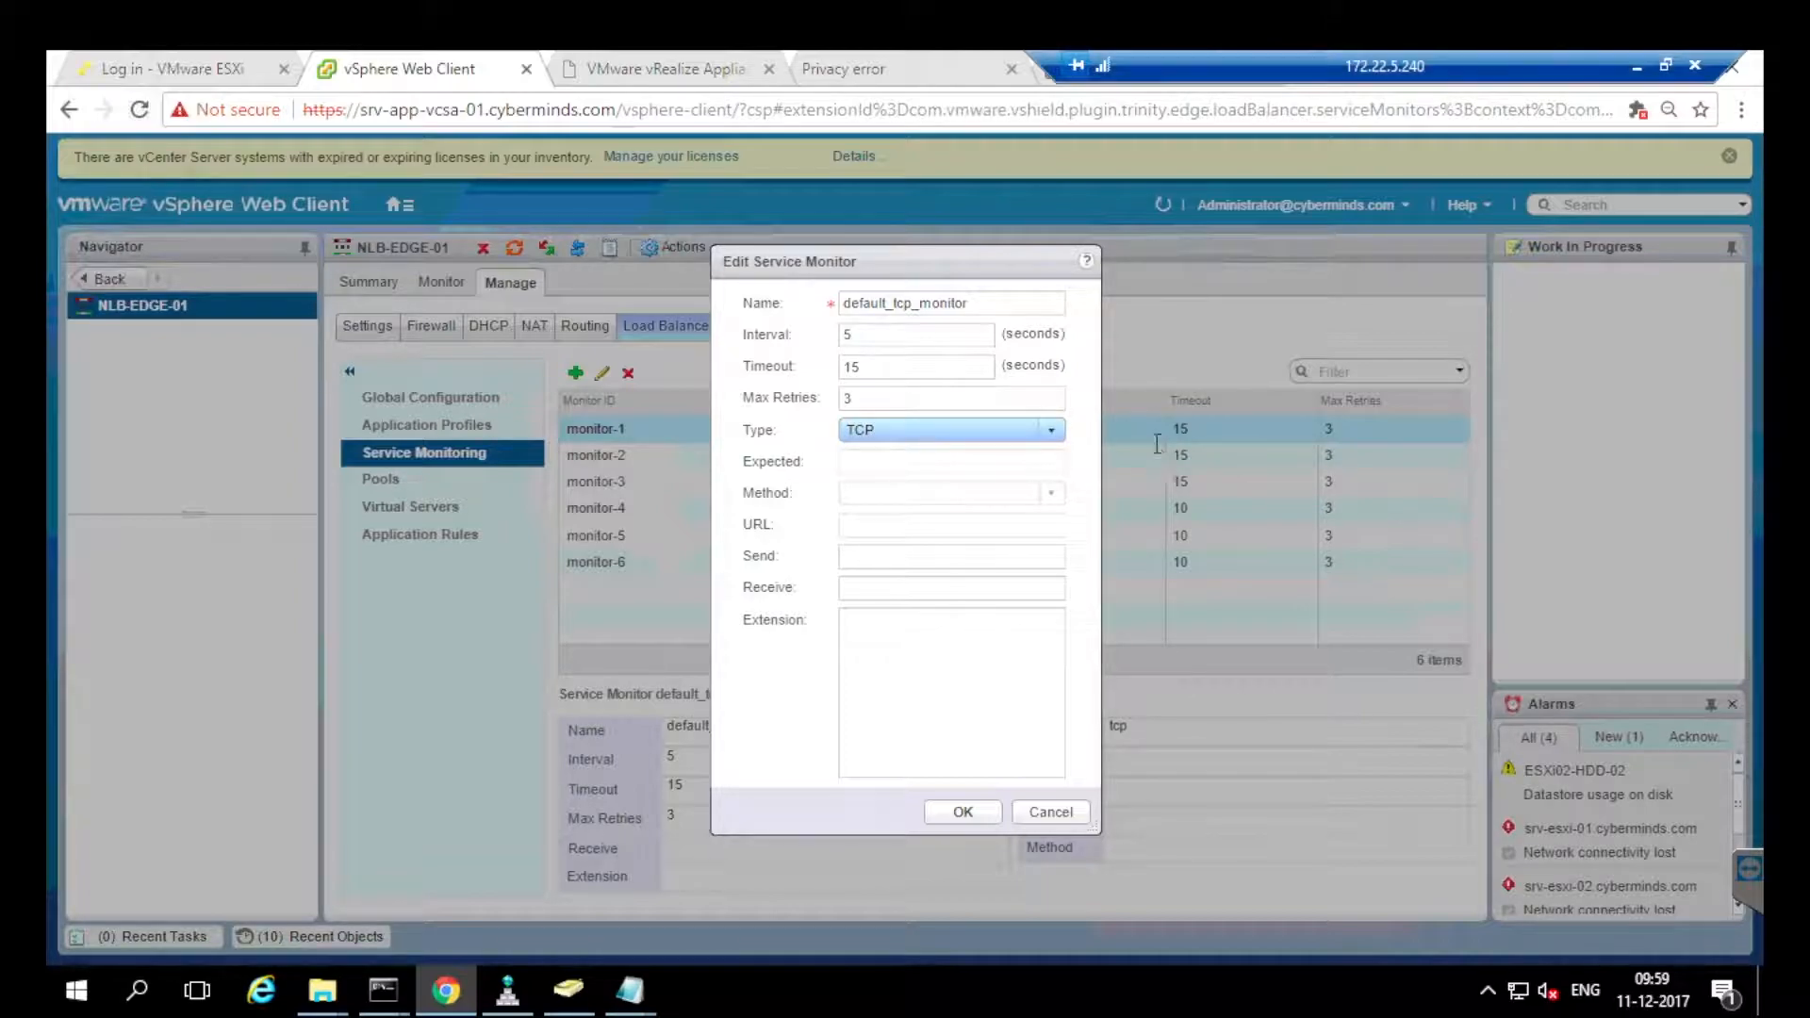
drag(1025, 66, 669, 66)
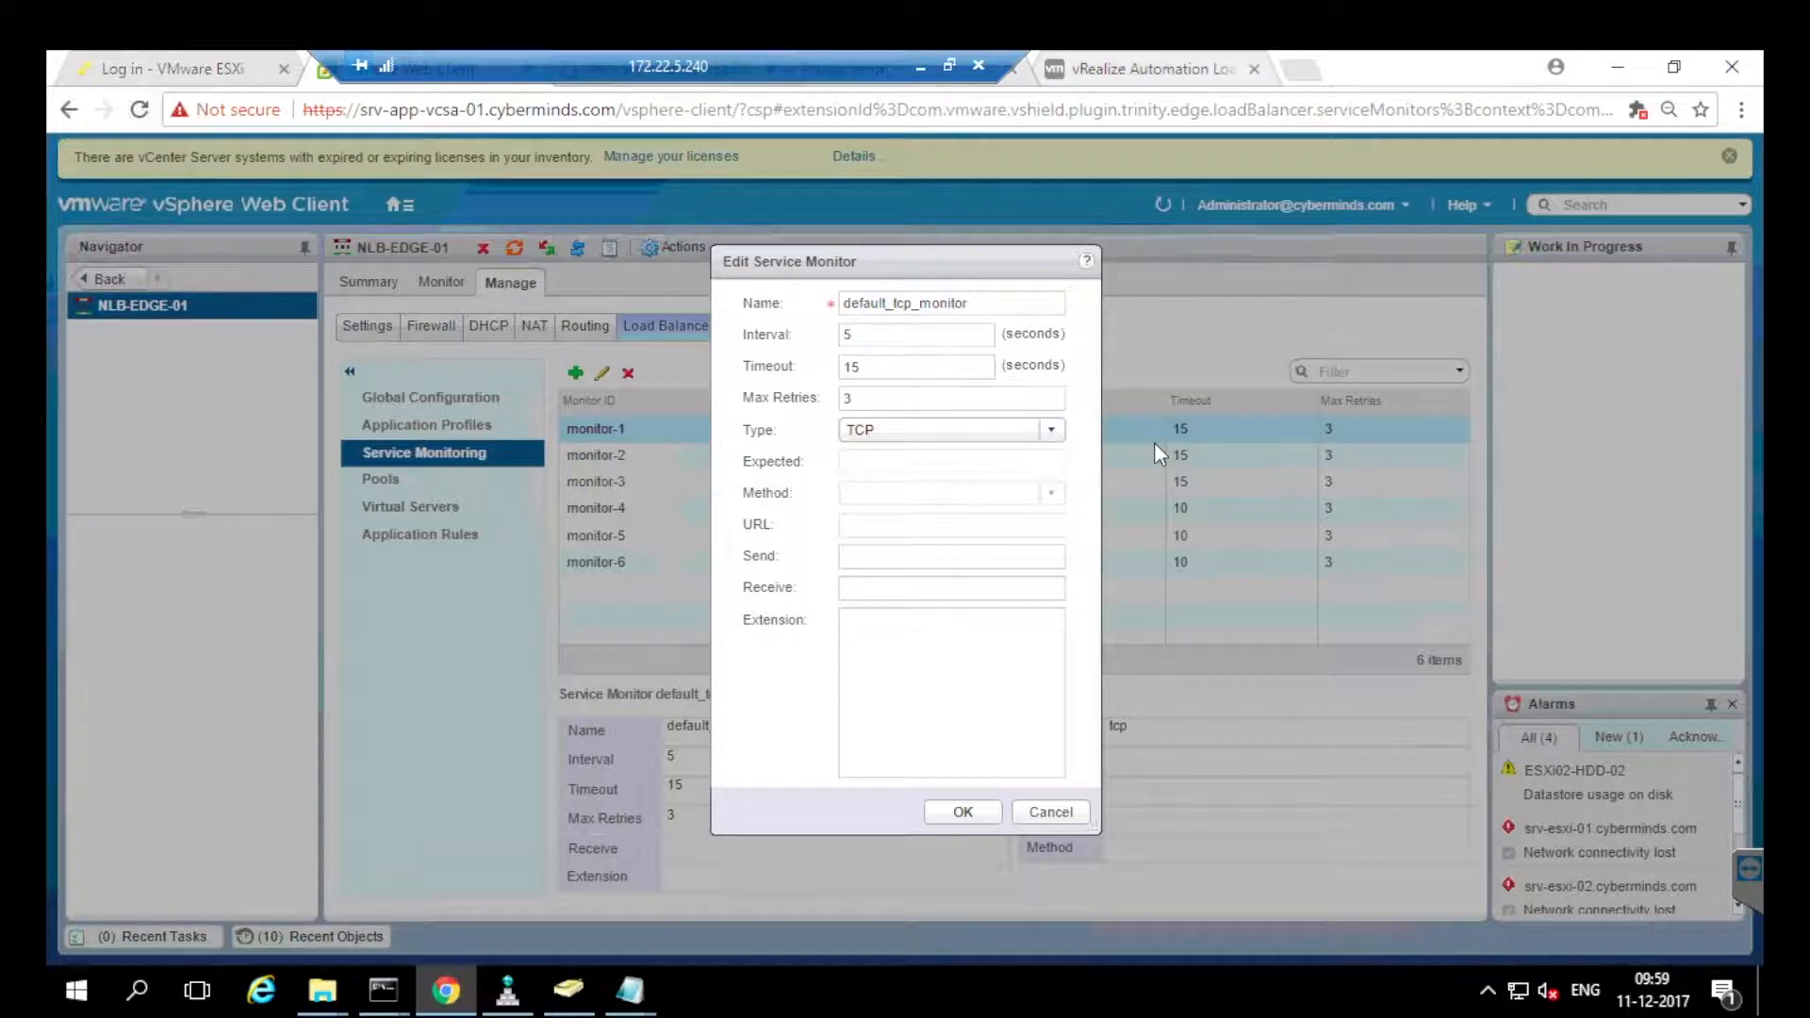
click(1150, 69)
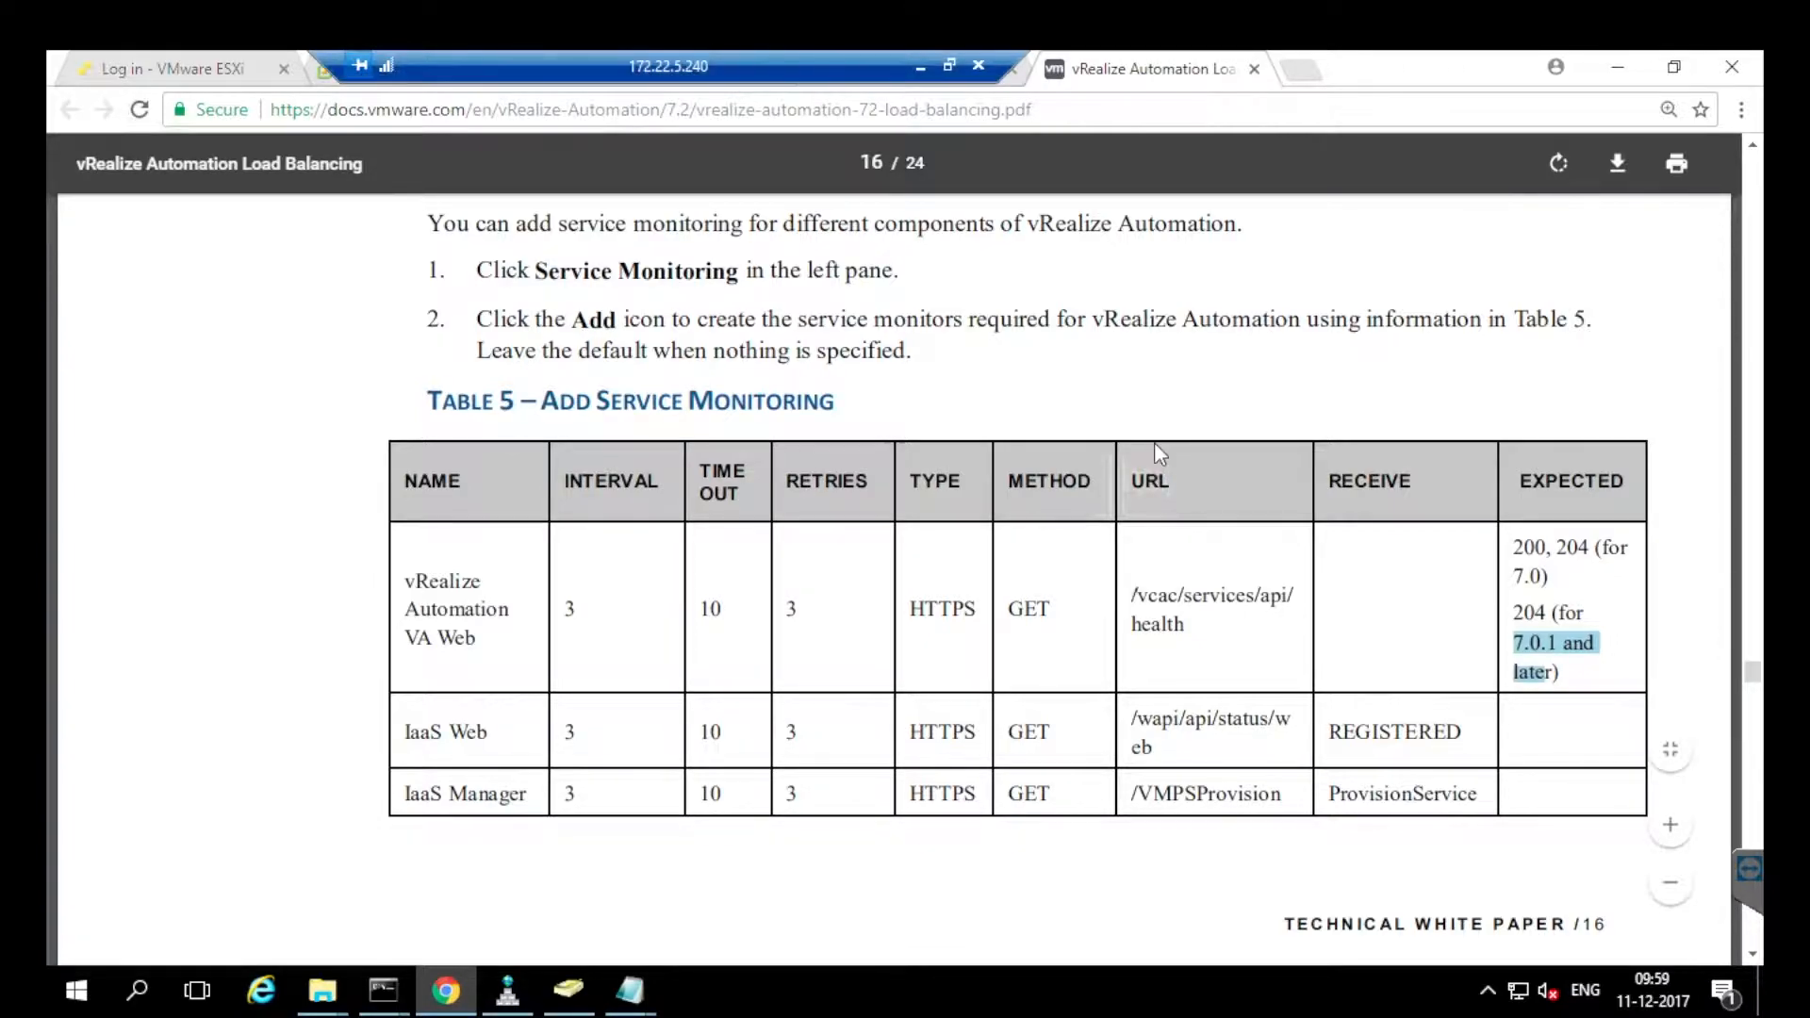
In the PDF's Table 4, review the IaaS Web and vRealize Automation VA Web rows.
scroll(1159, 454, up, 8)
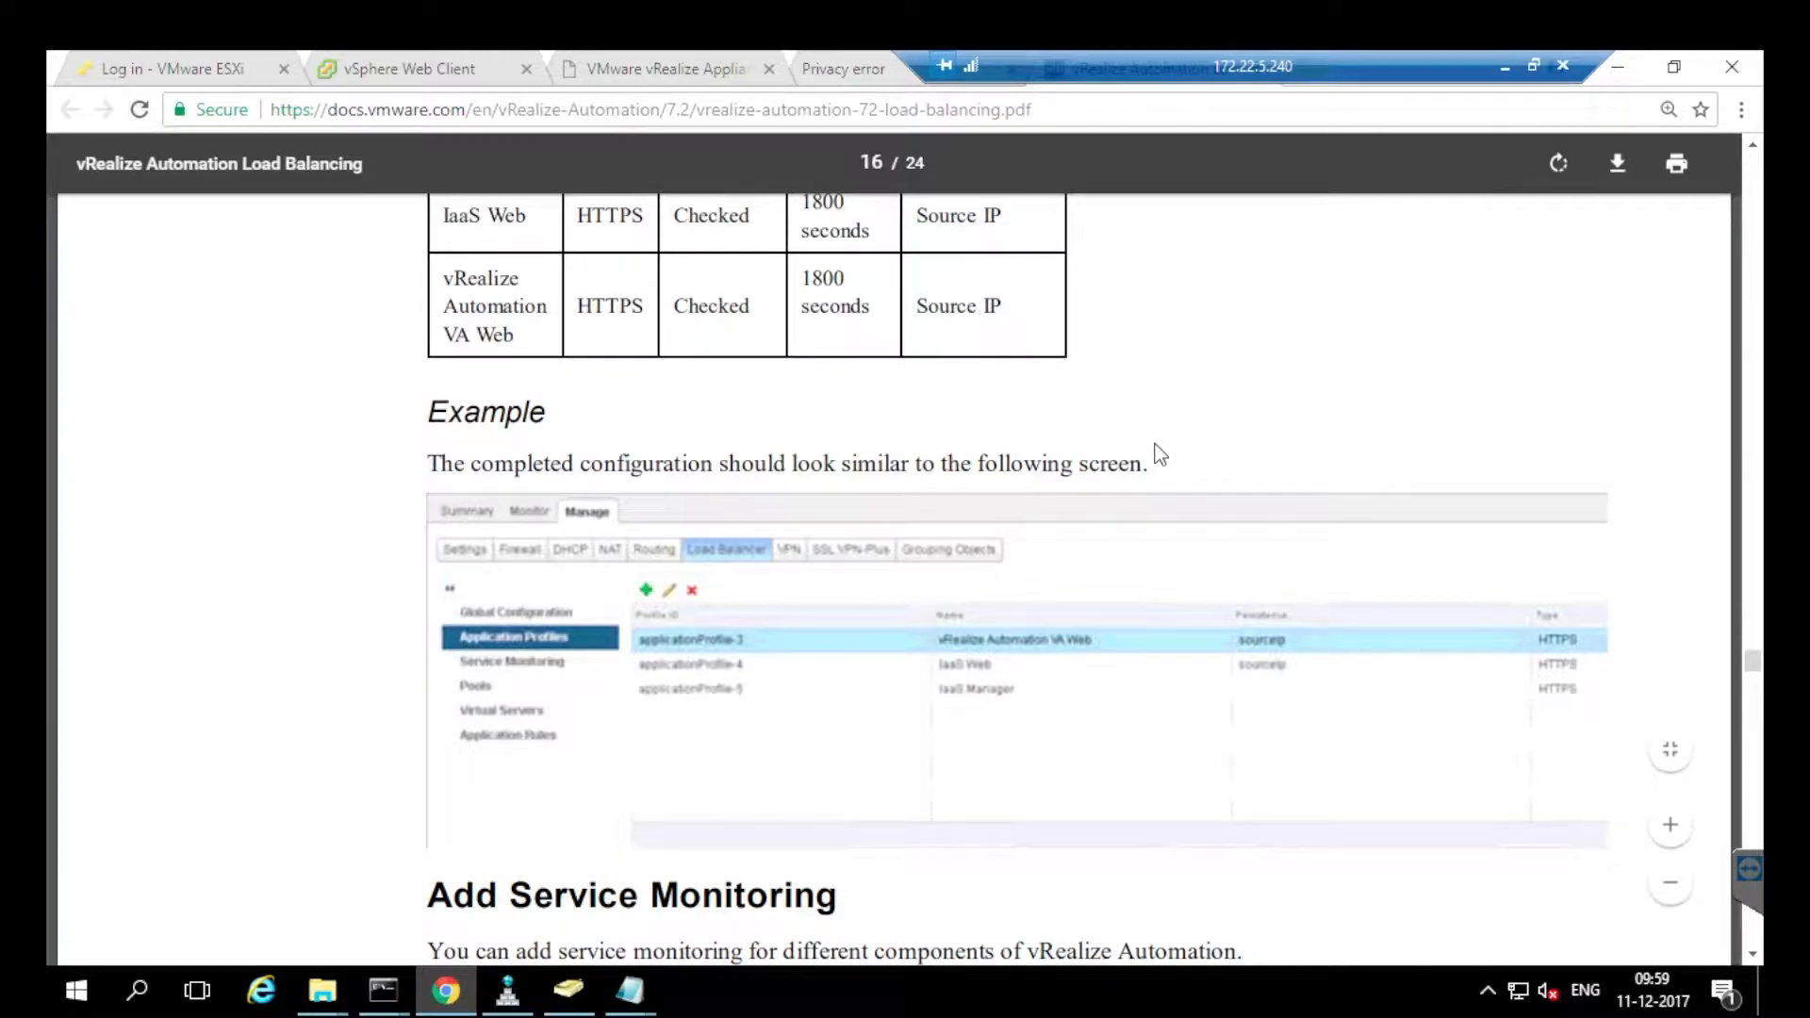
scroll(1160, 454, up, 2)
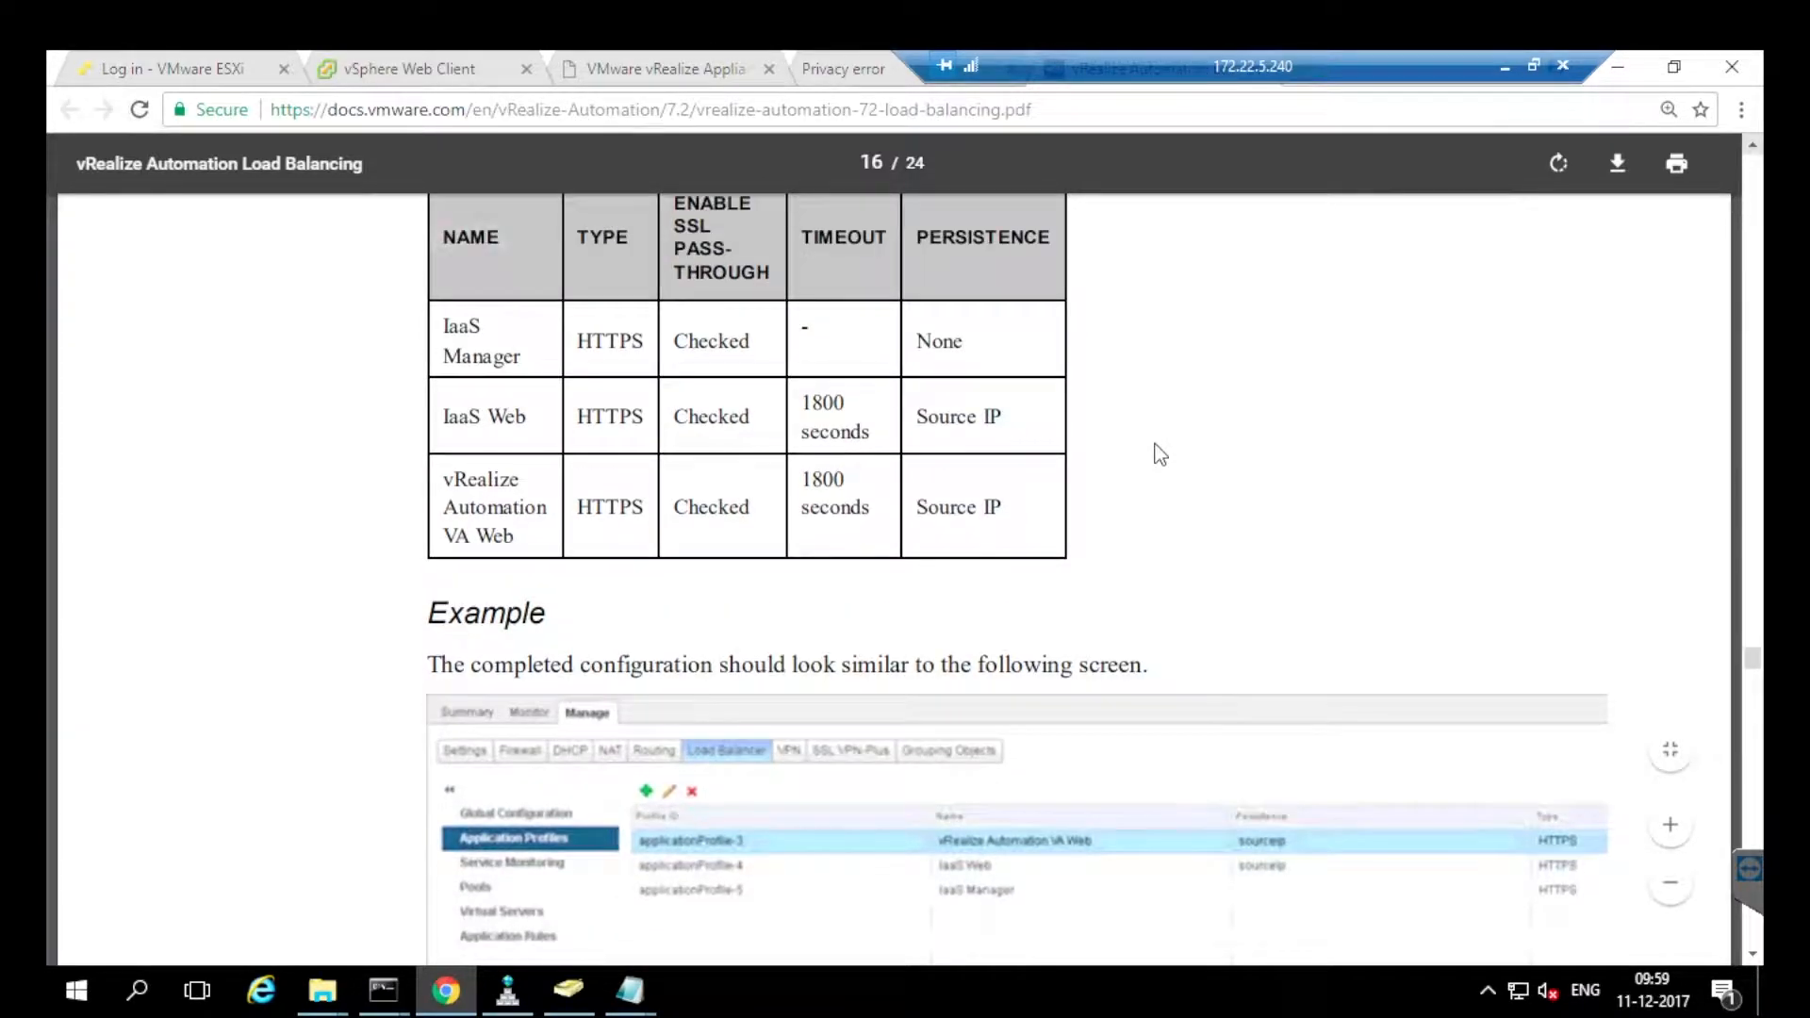
scroll(1160, 454, up, 1)
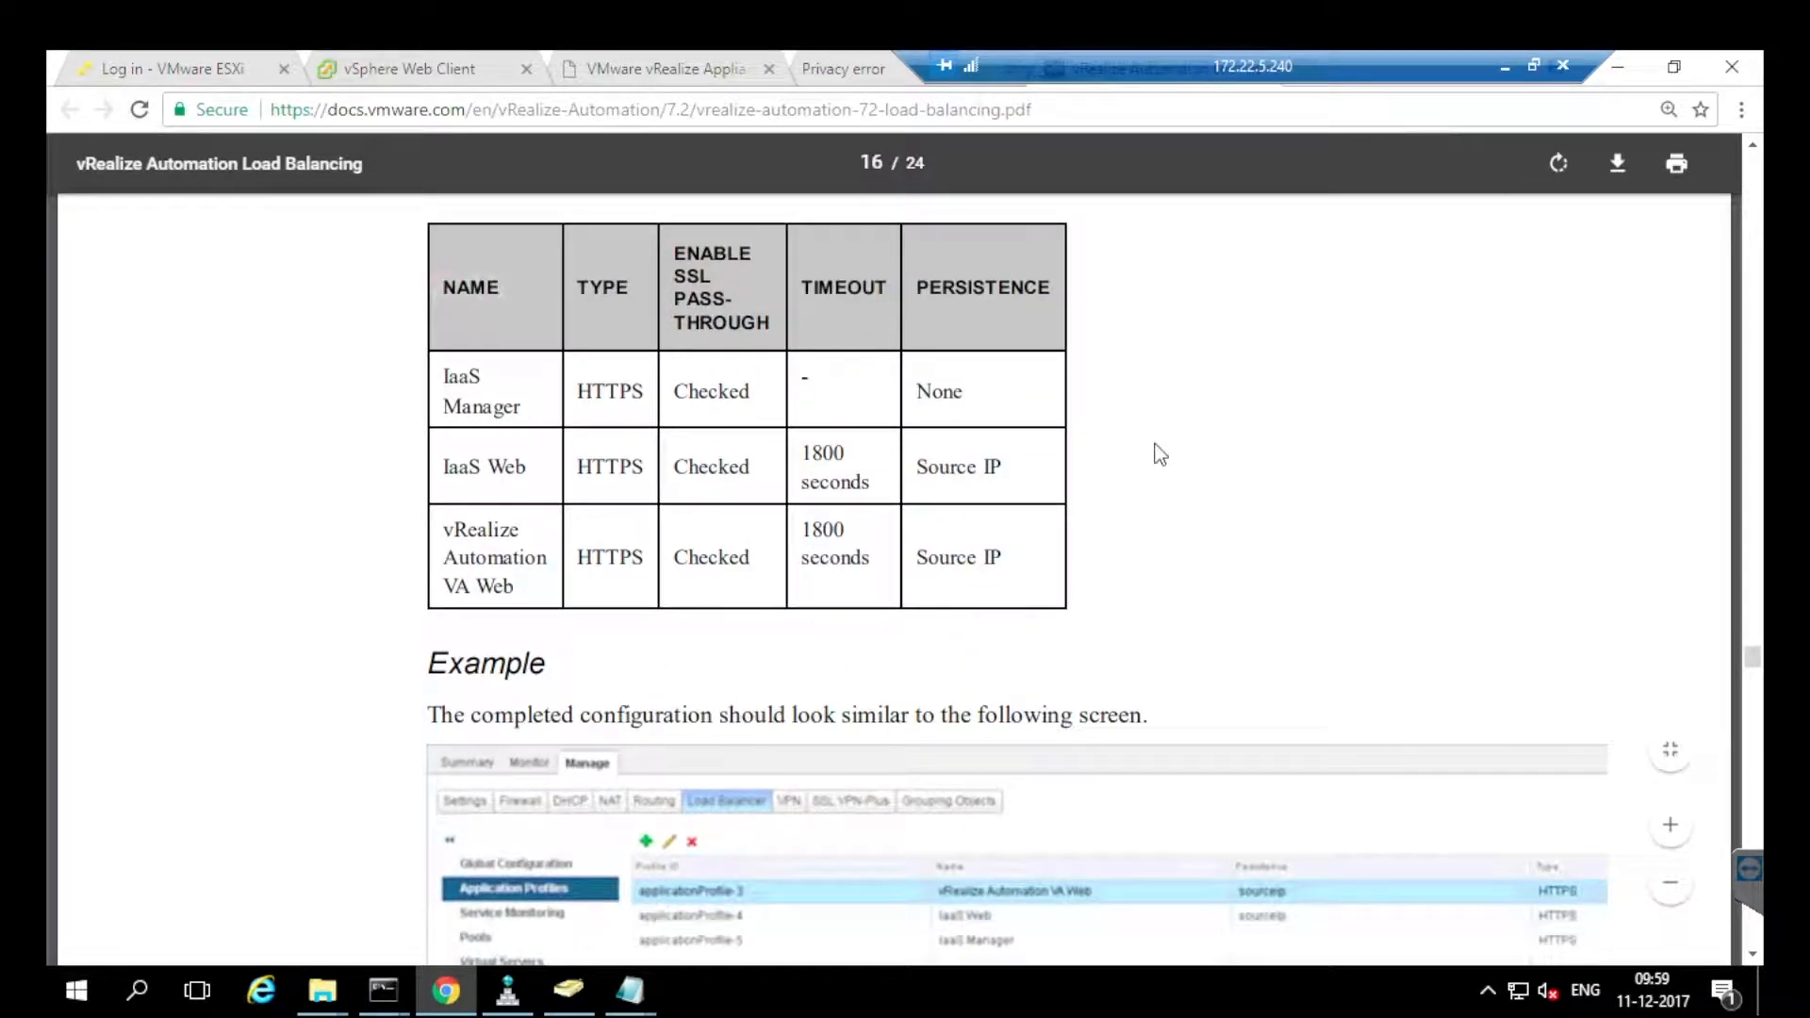
mouse_move(468, 467)
mouse_down()
mouse_move(512, 467)
mouse_move(632, 559)
mouse_up()
click(632, 559)
drag(475, 560, 632, 559)
click(632, 559)
Scroll up to Configure Global Settings, then go back to the default_tcp_monitor editor.
scroll(1159, 454, up, 10)
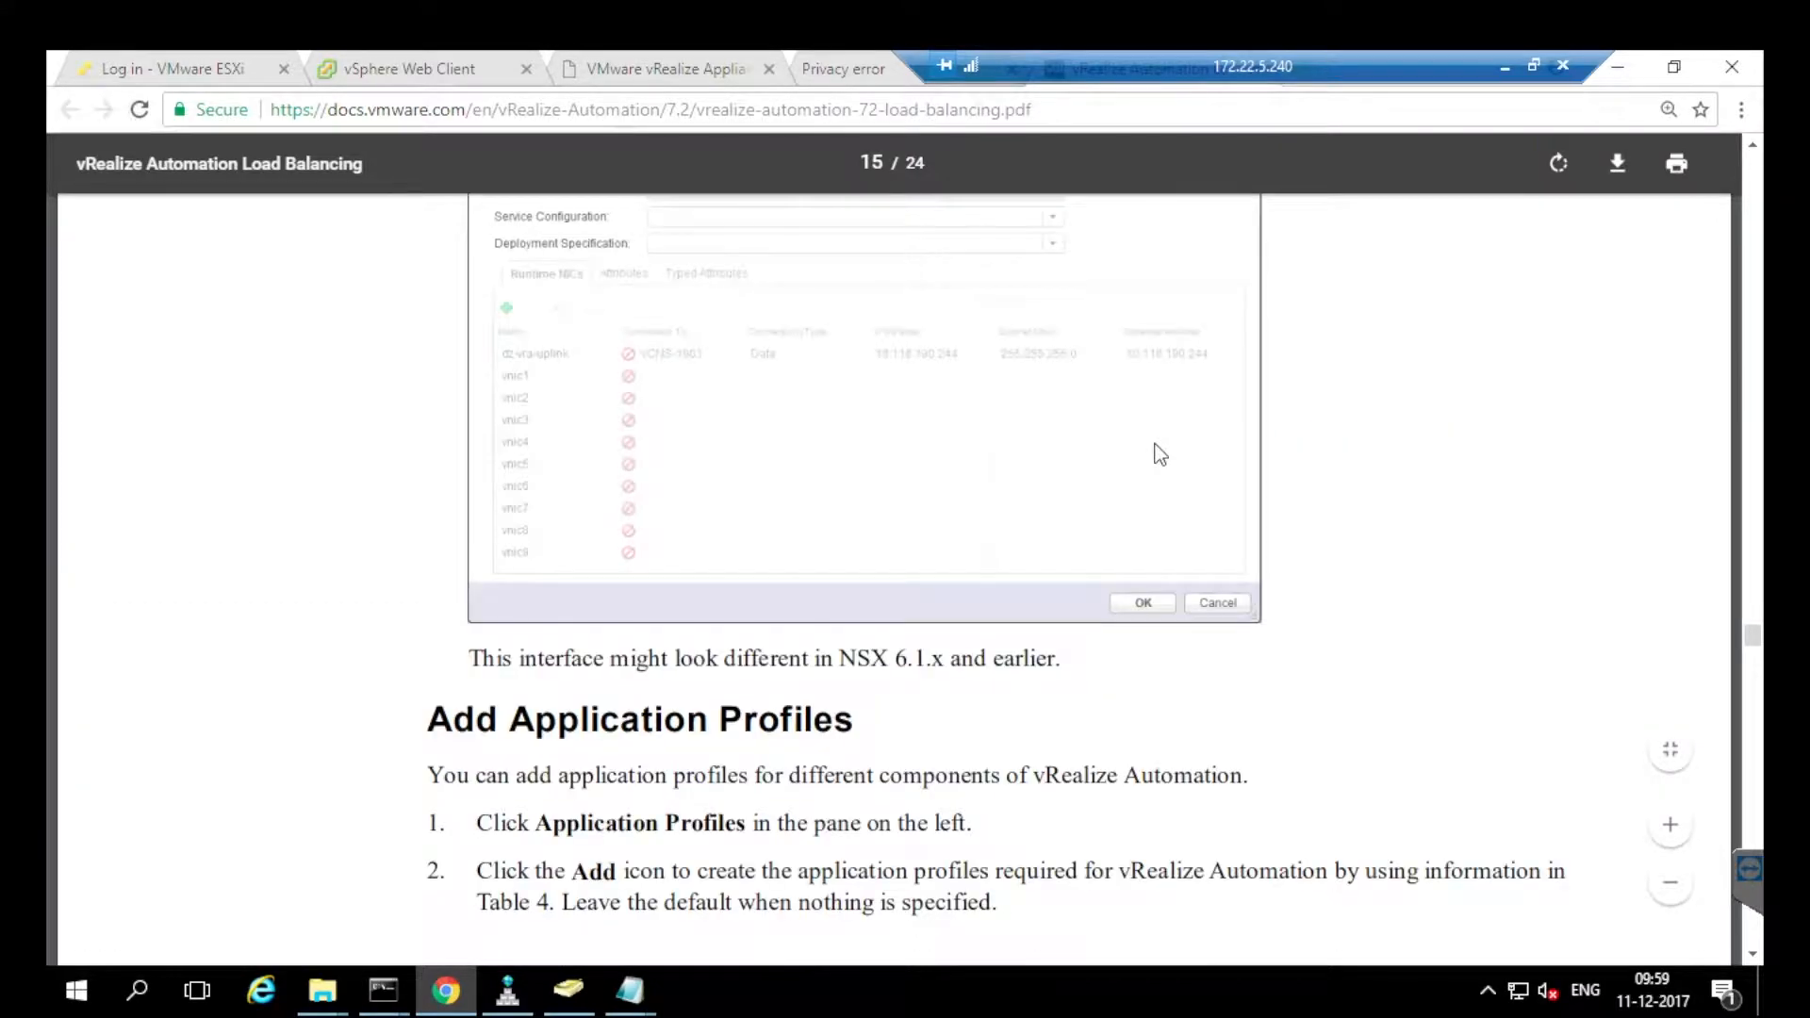
scroll(1159, 454, up, 15)
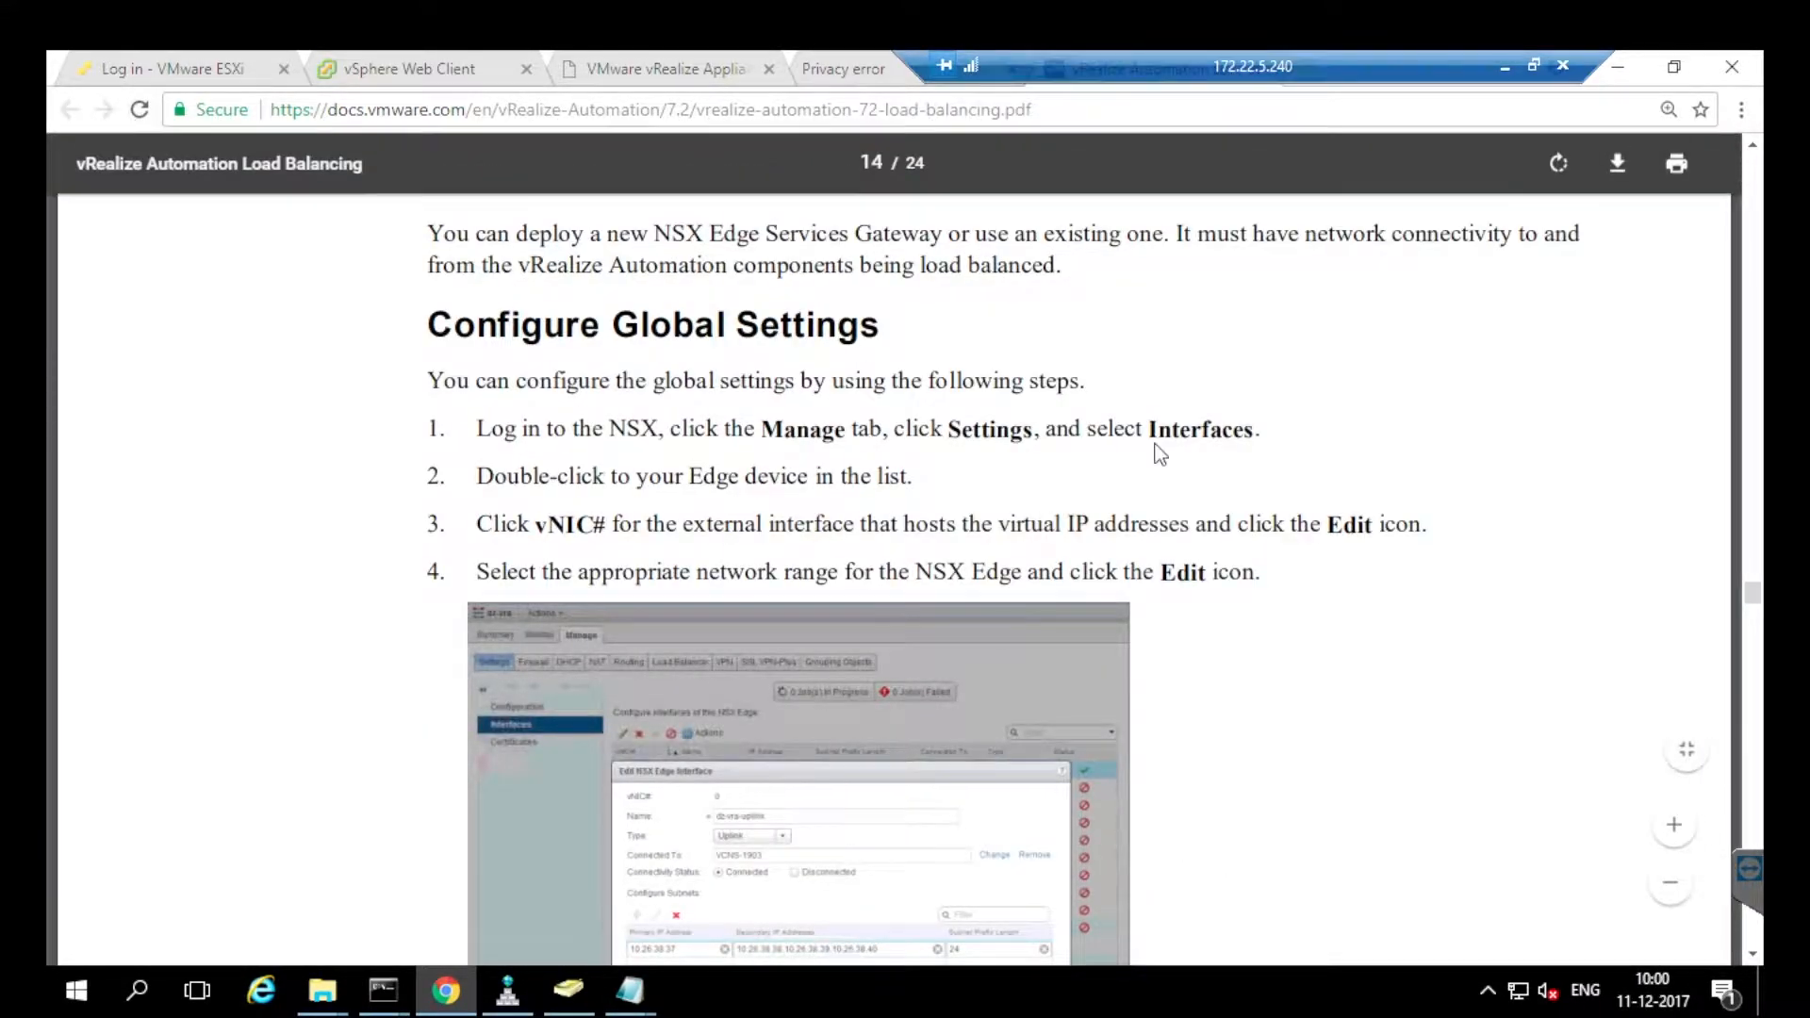
click(409, 68)
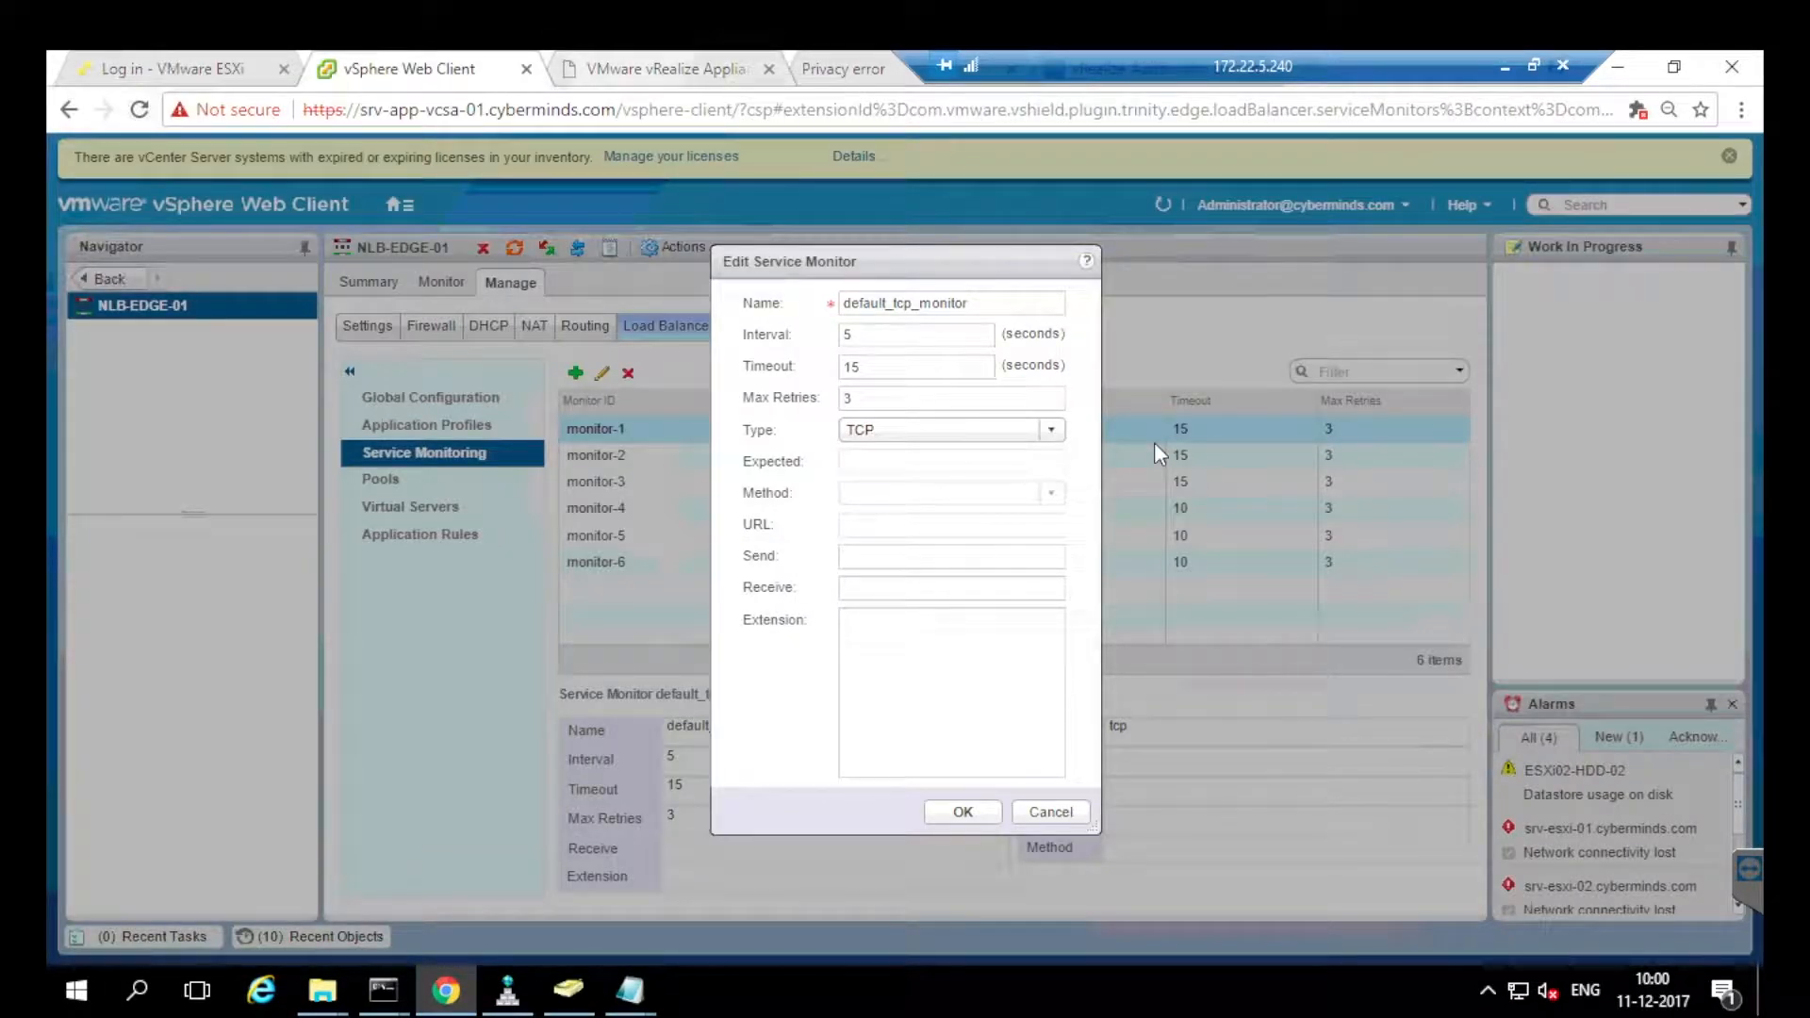
Close the default_tcp_monitor editor unchanged and open the vrava monitor for editing.
click(1051, 811)
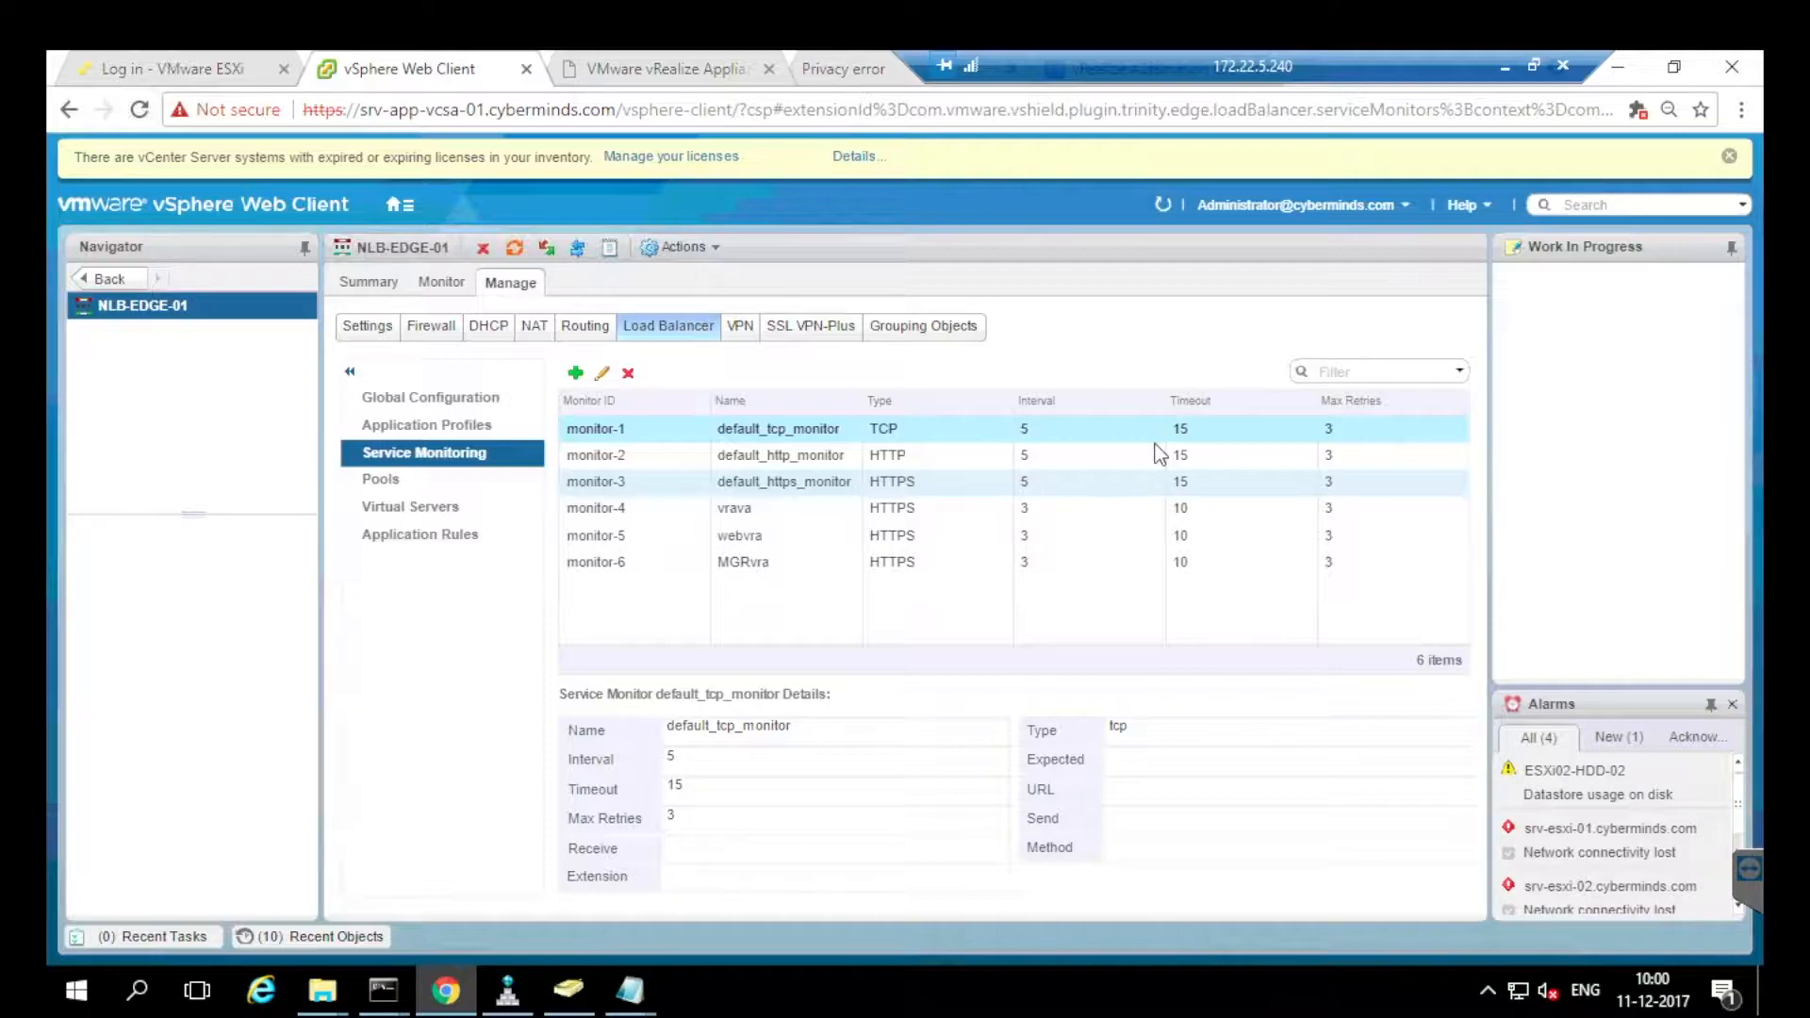
click(1160, 508)
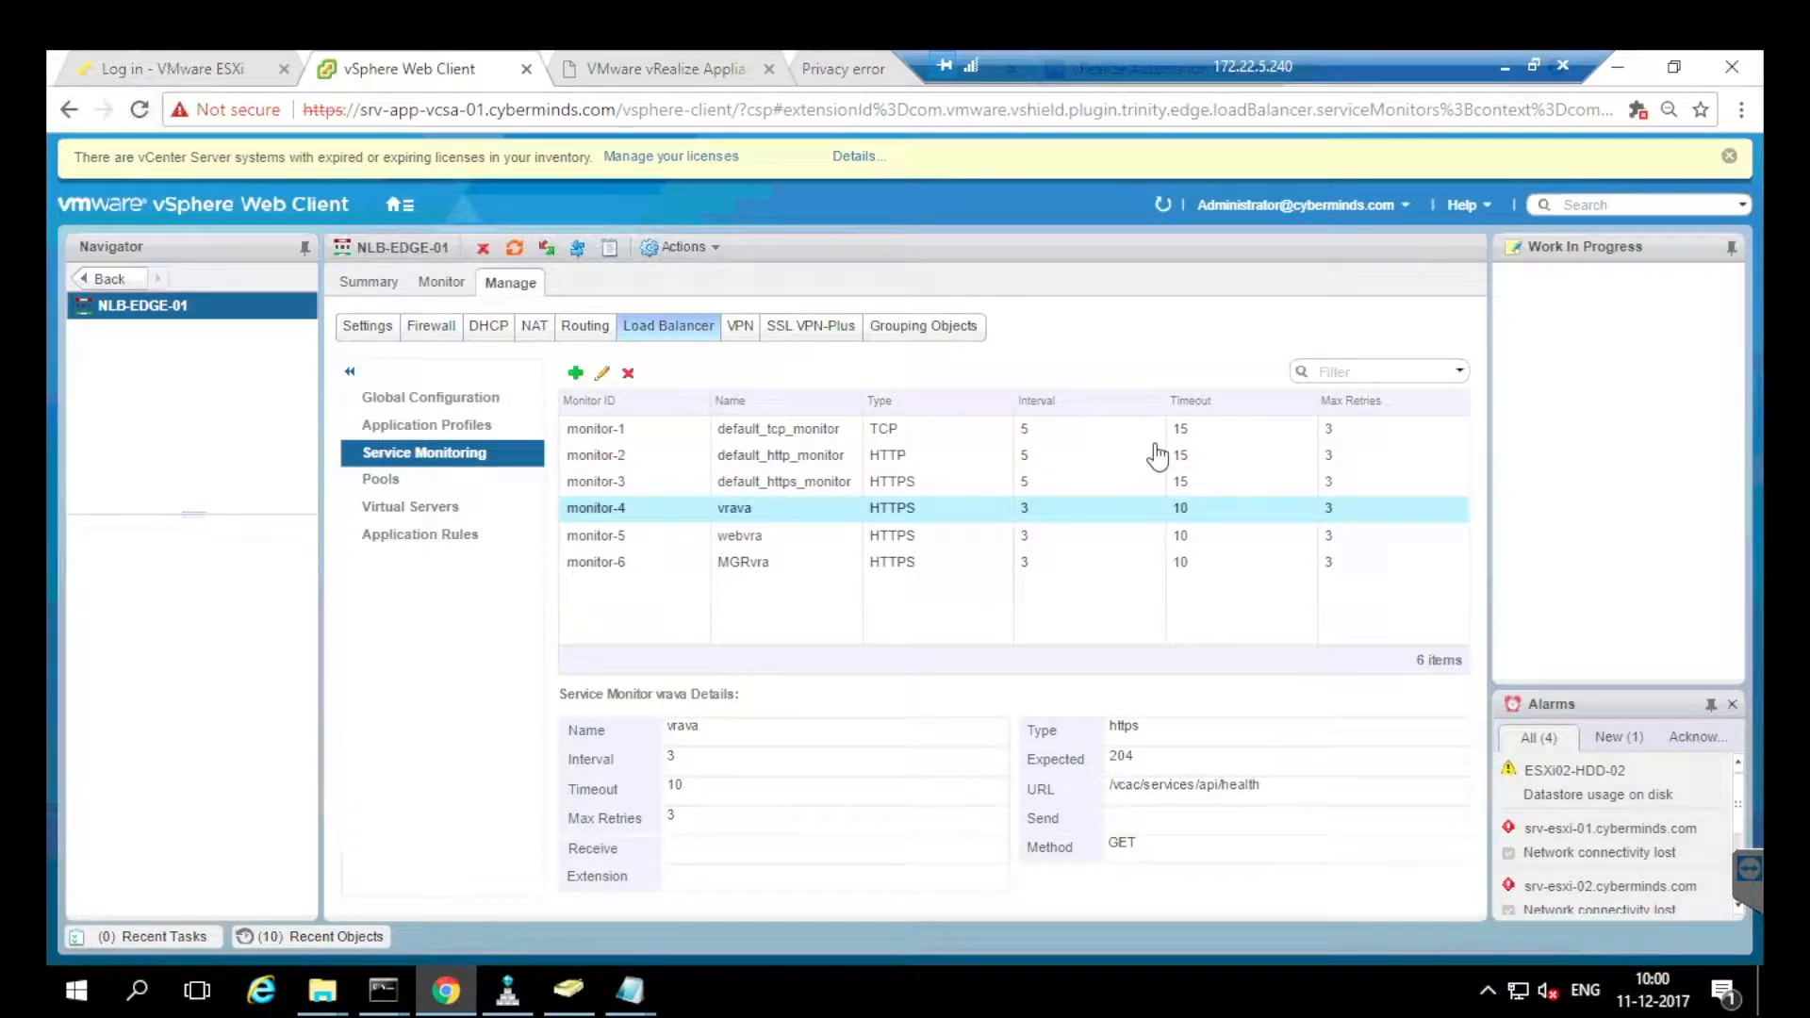
click(601, 373)
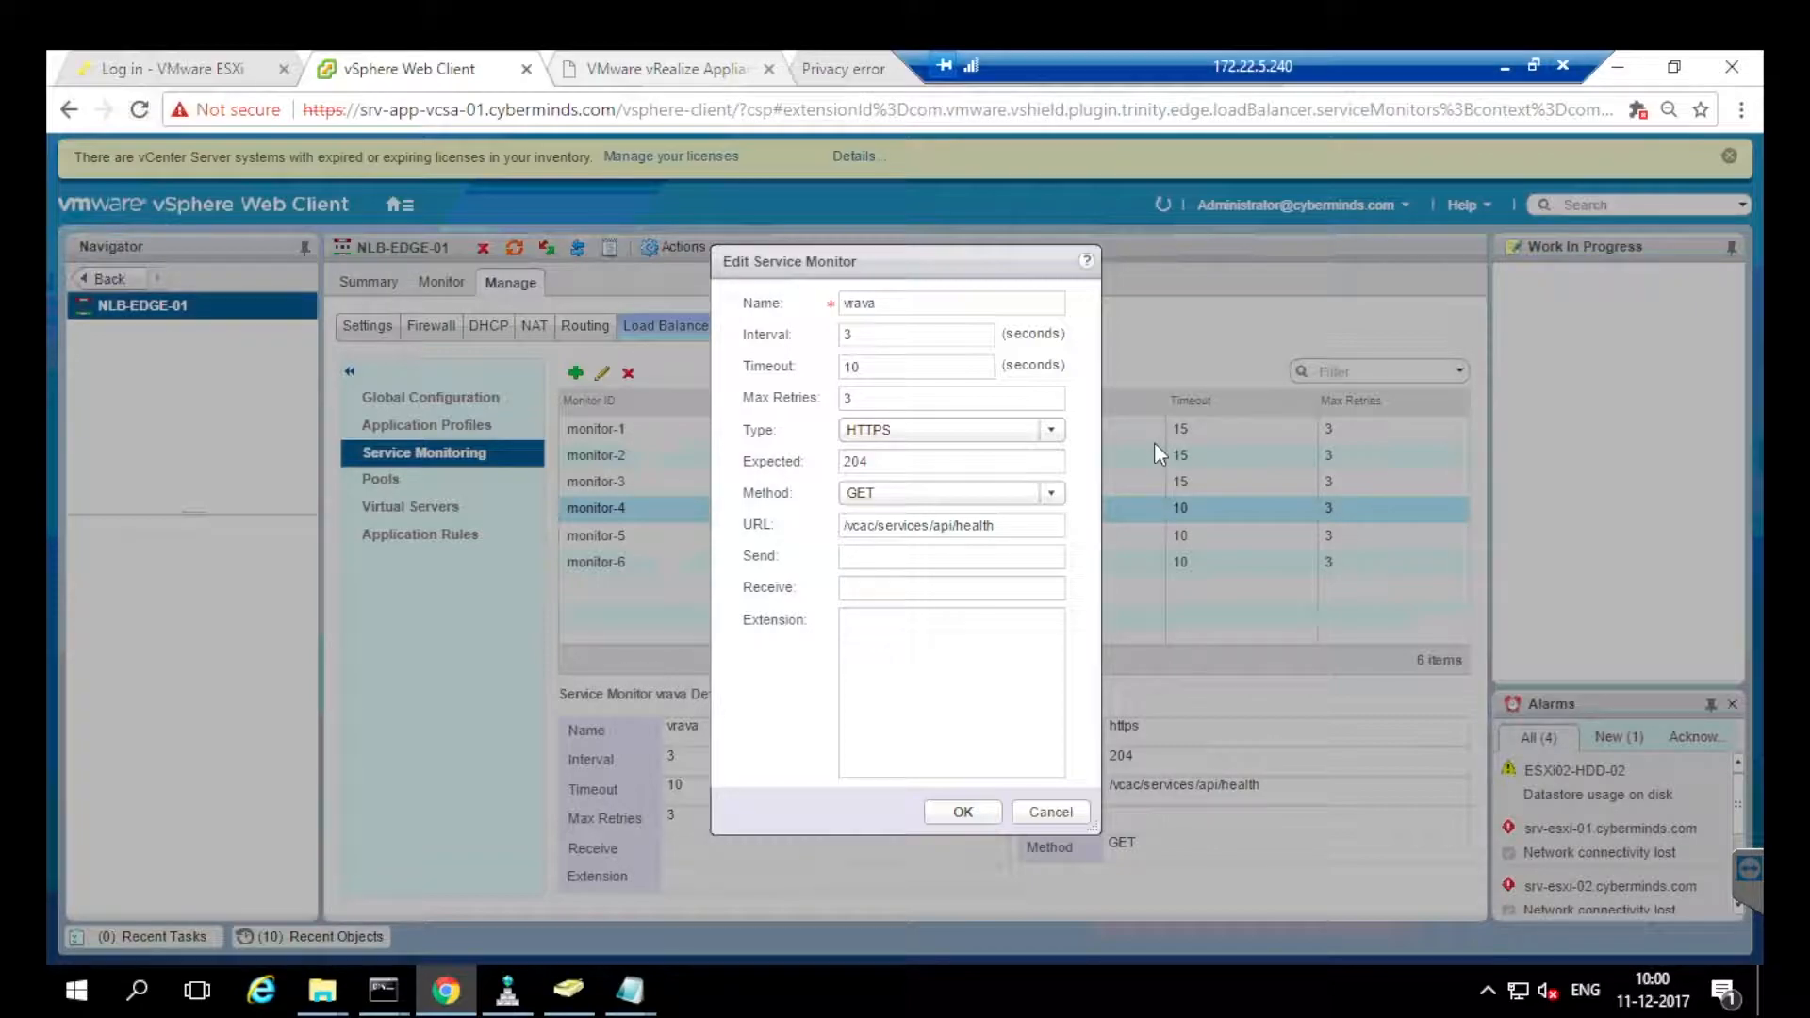
Compare the vrava monitor settings with Table 5 in the load-balancing PDF.
drag(1226, 66, 756, 66)
click(1183, 68)
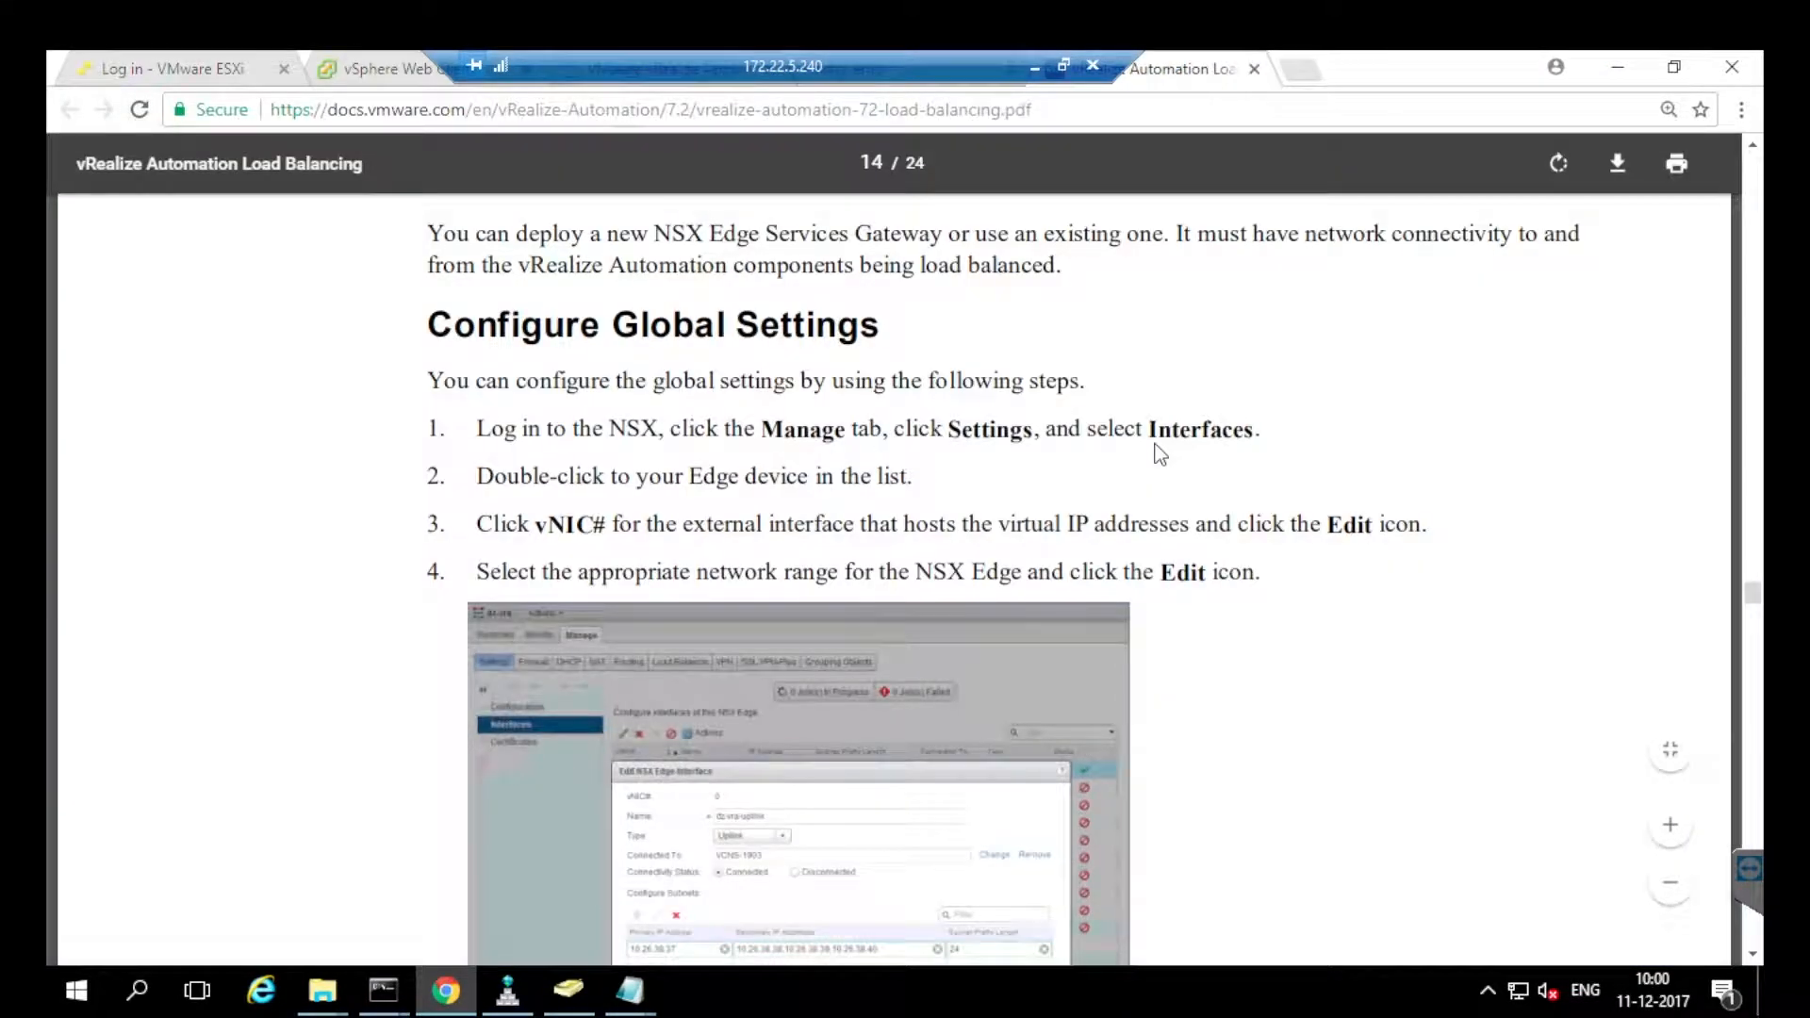
scroll(1159, 455, down, 10)
scroll(1160, 454, down, 15)
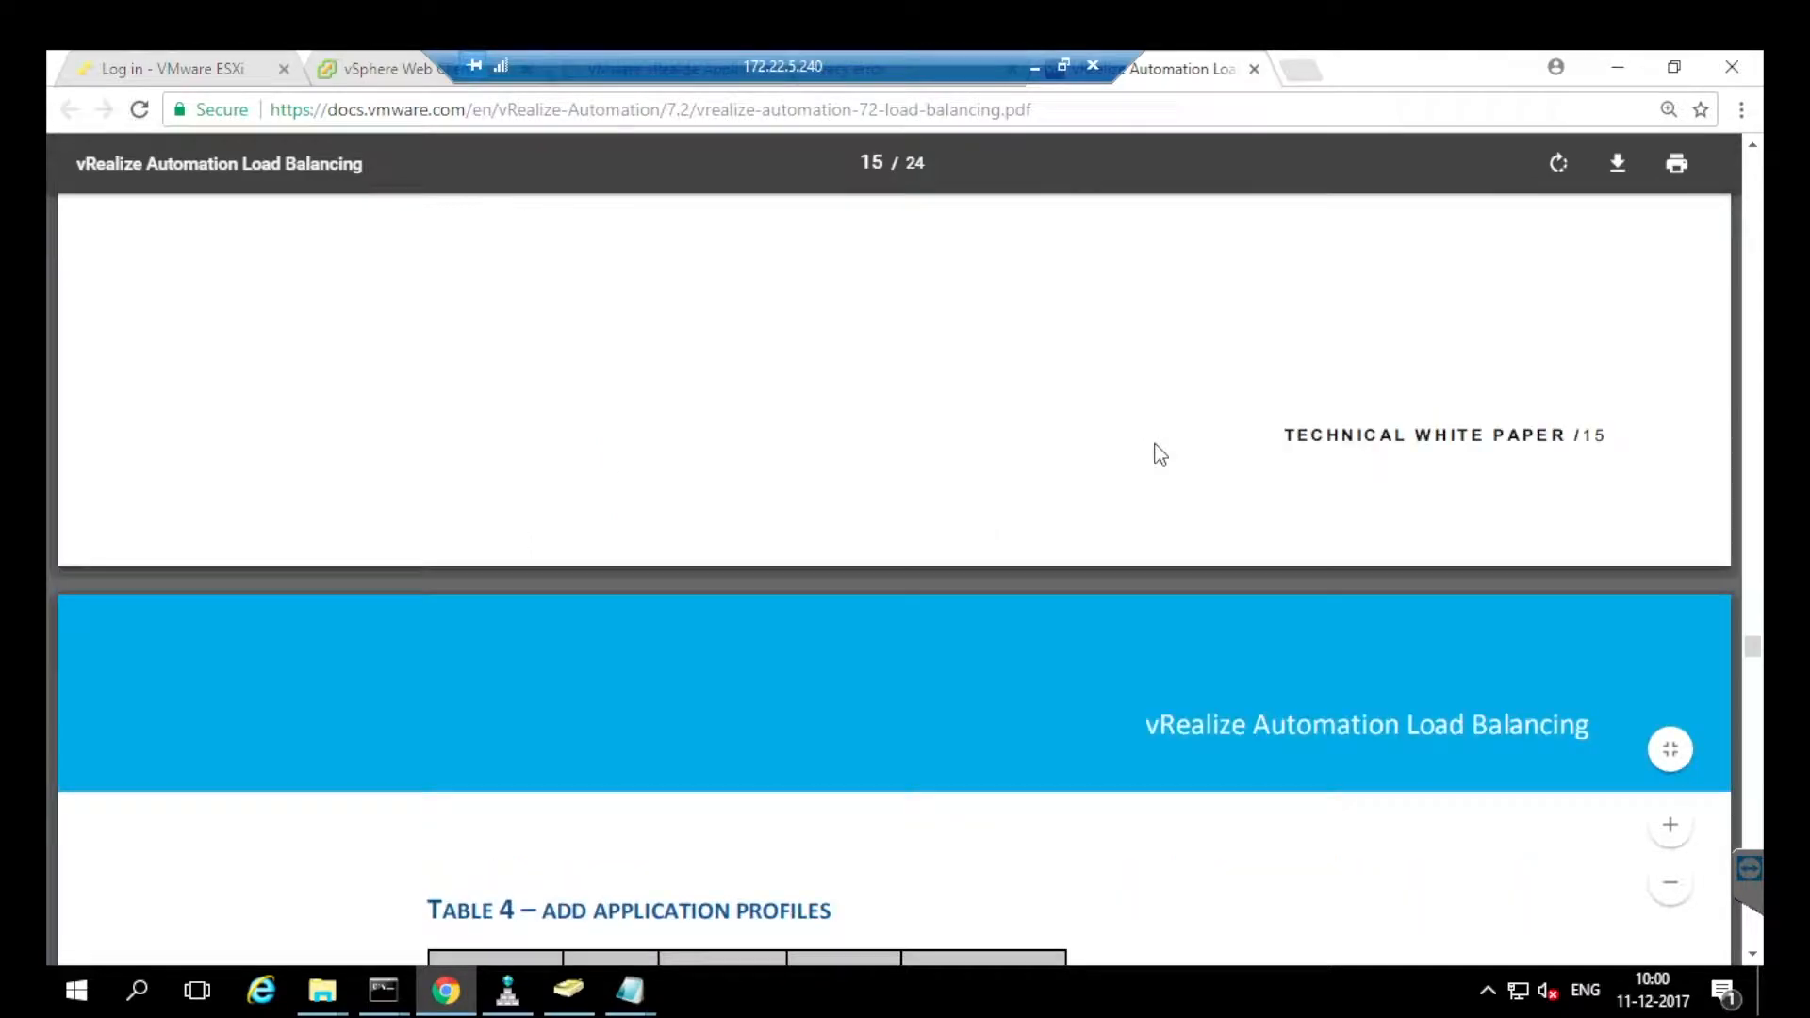
scroll(1160, 454, down, 10)
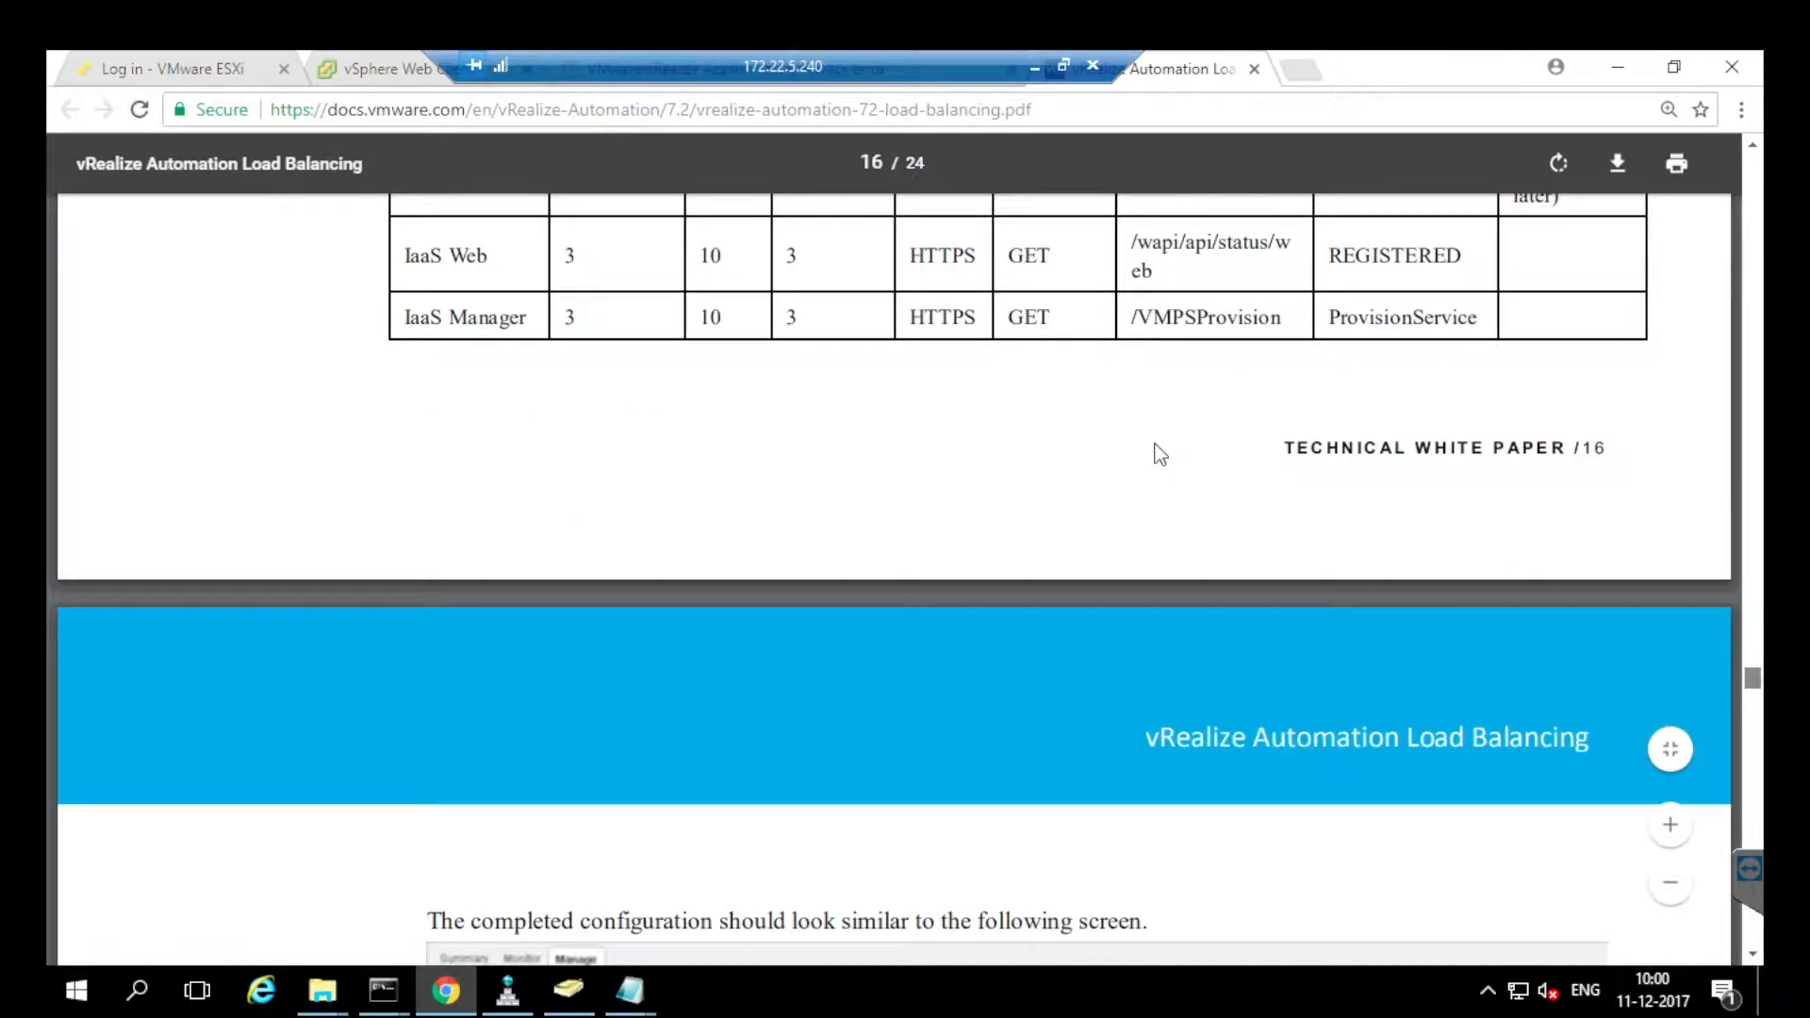
scroll(1160, 455, up, 3)
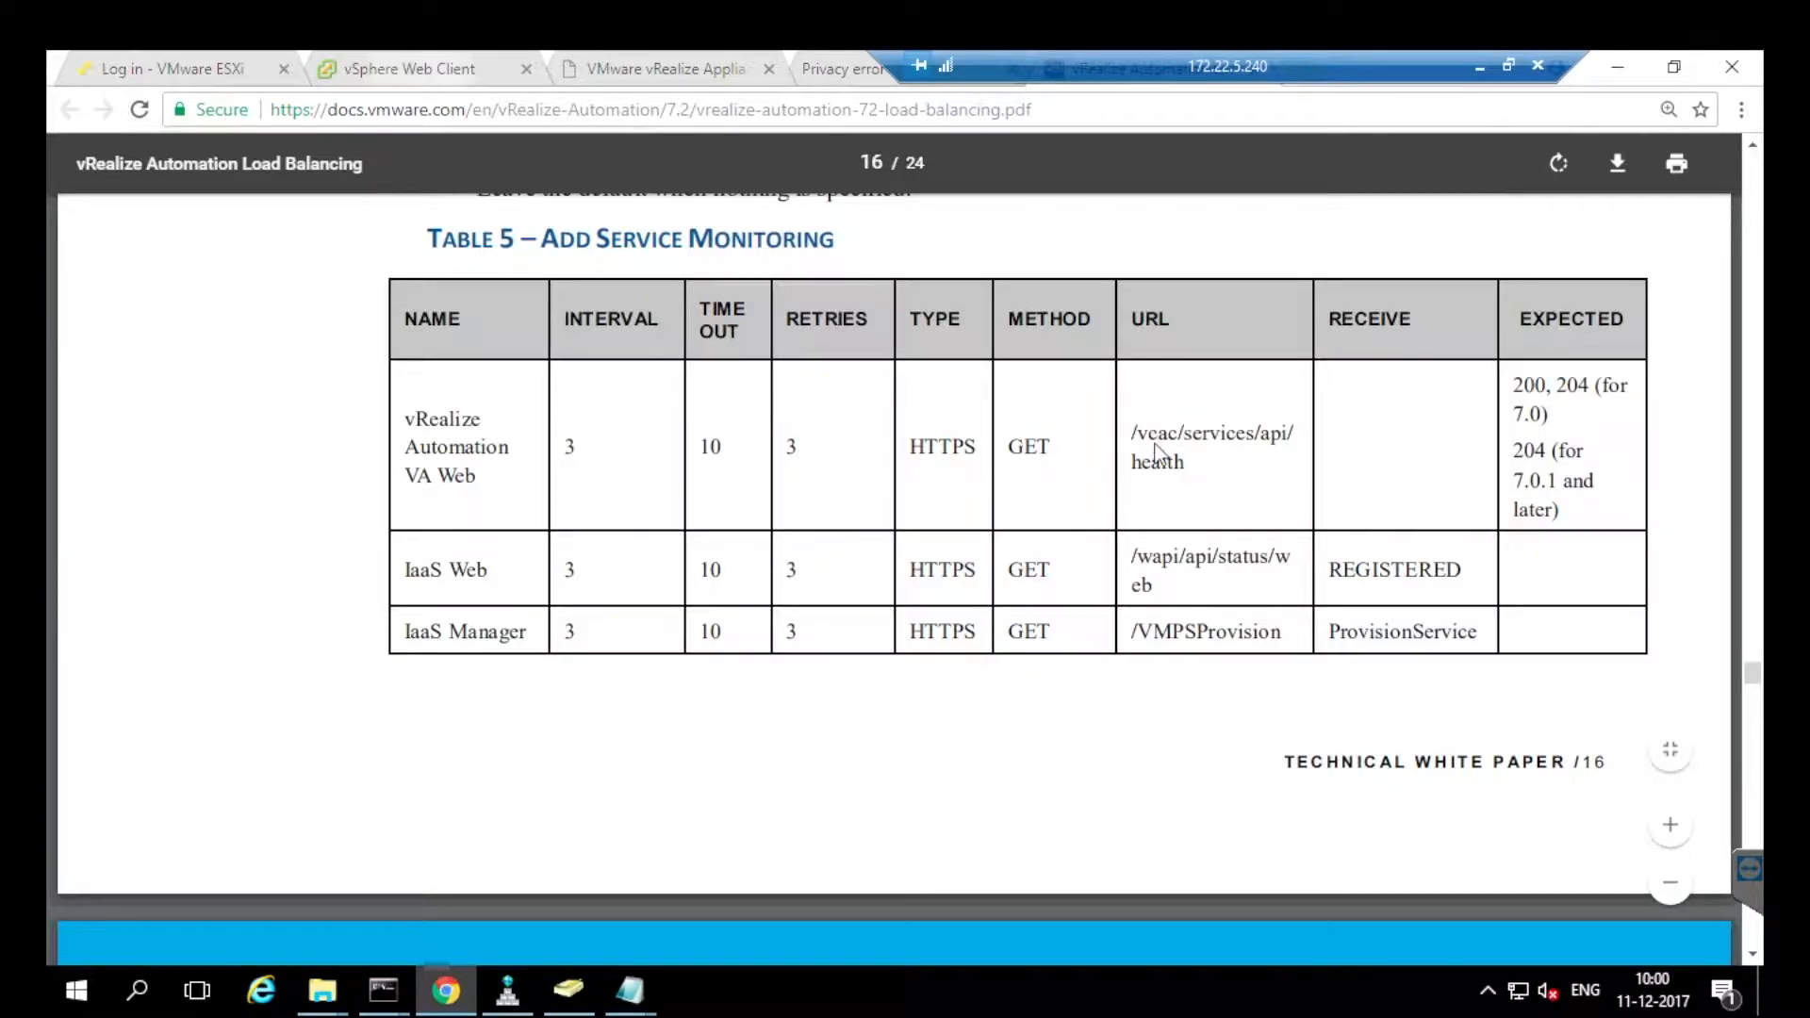
click(420, 70)
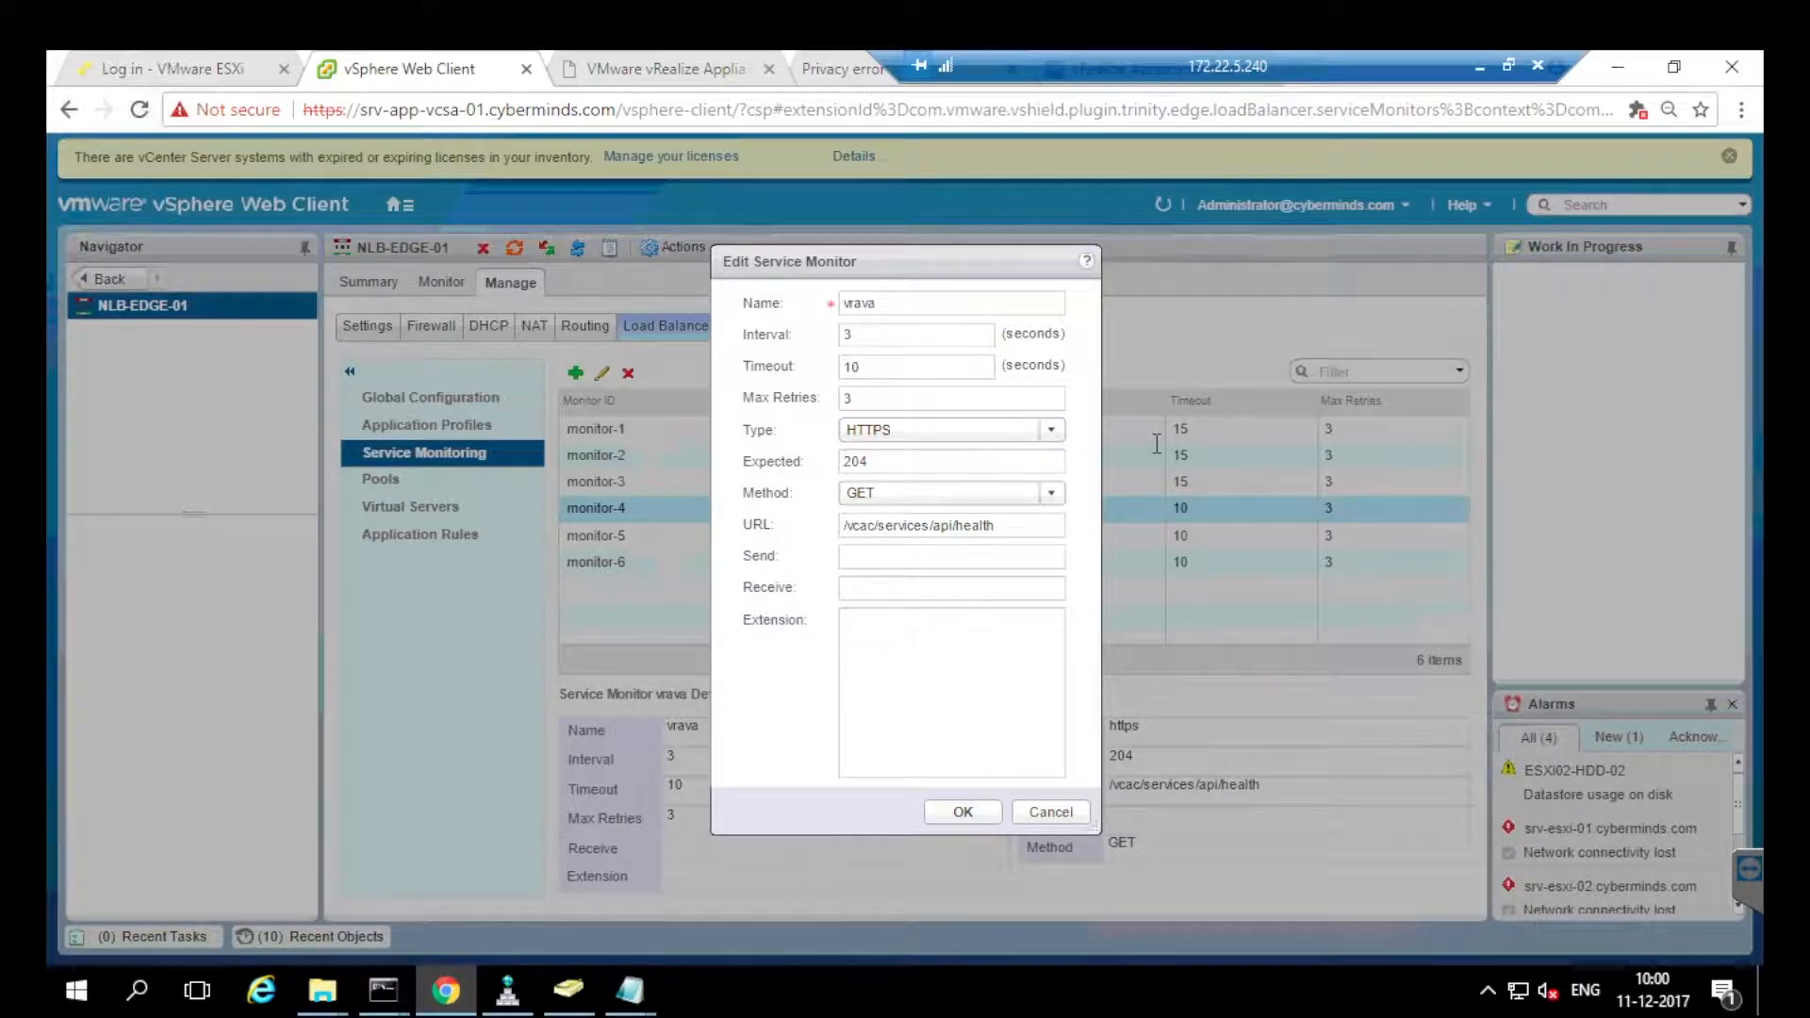
Close the vrava editor unchanged, check the webvra and MGRvra monitors, and list pools.
click(1050, 812)
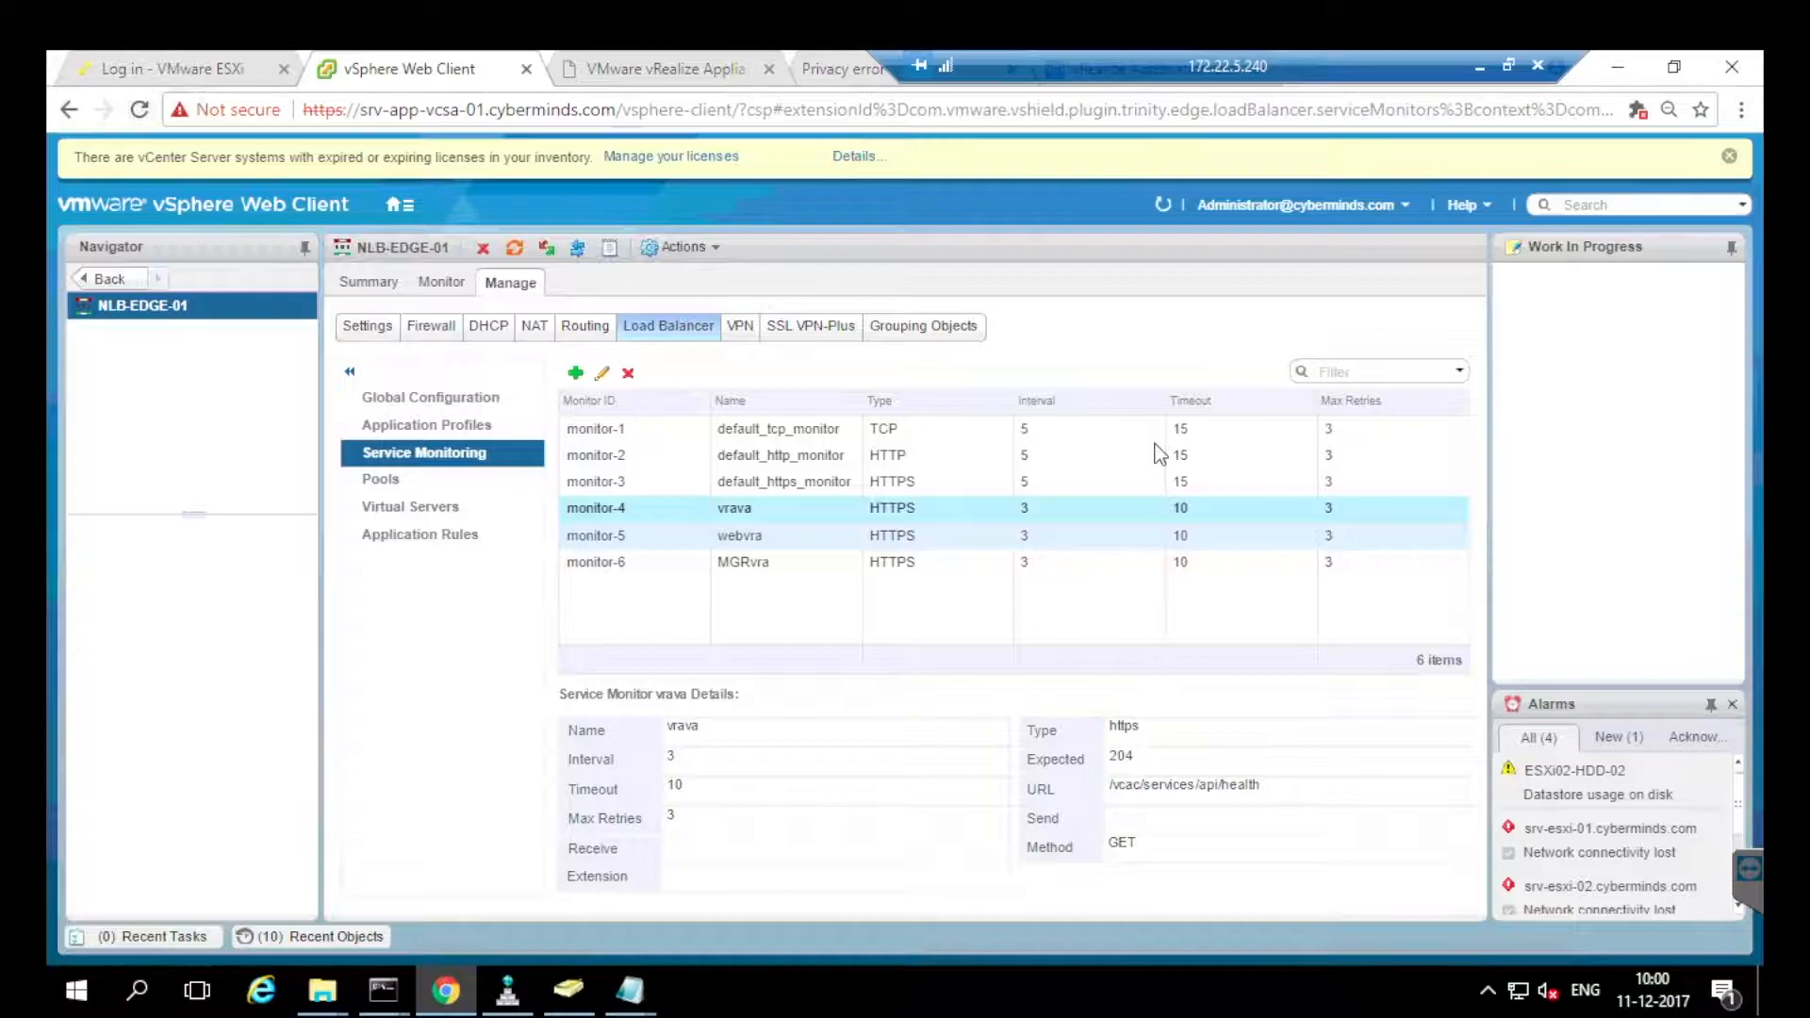
click(754, 535)
click(755, 562)
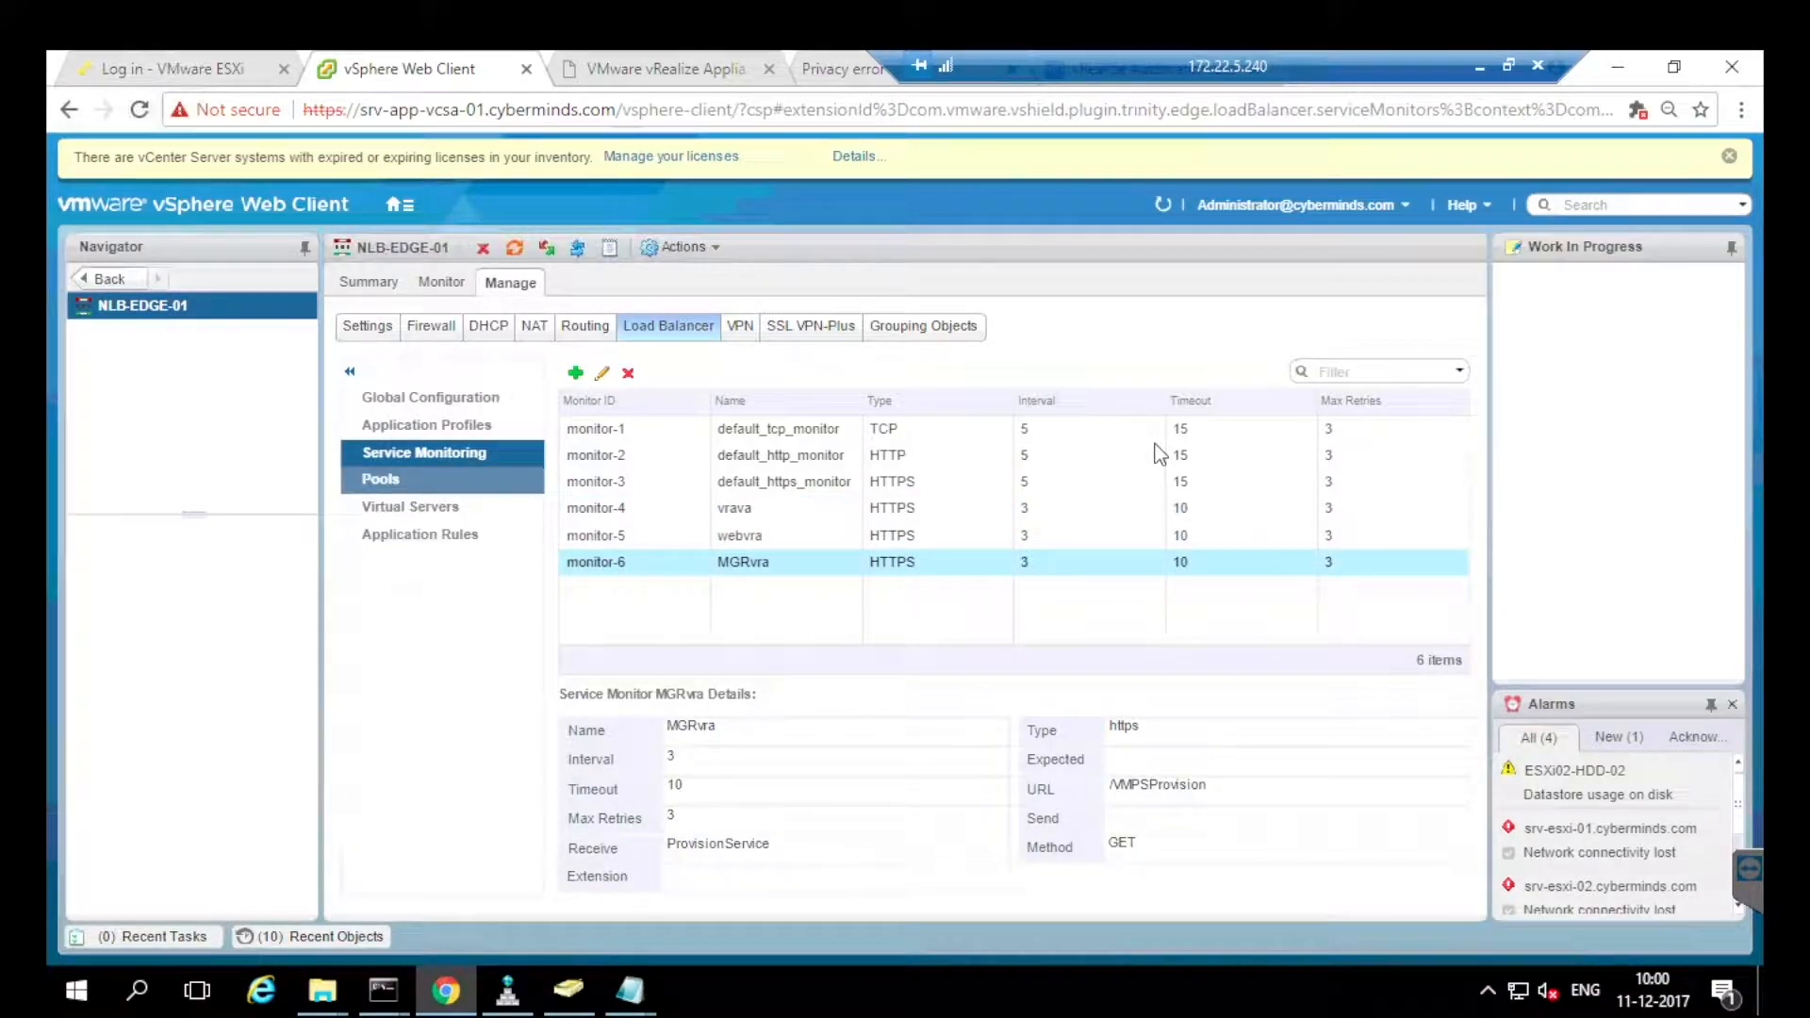
click(380, 479)
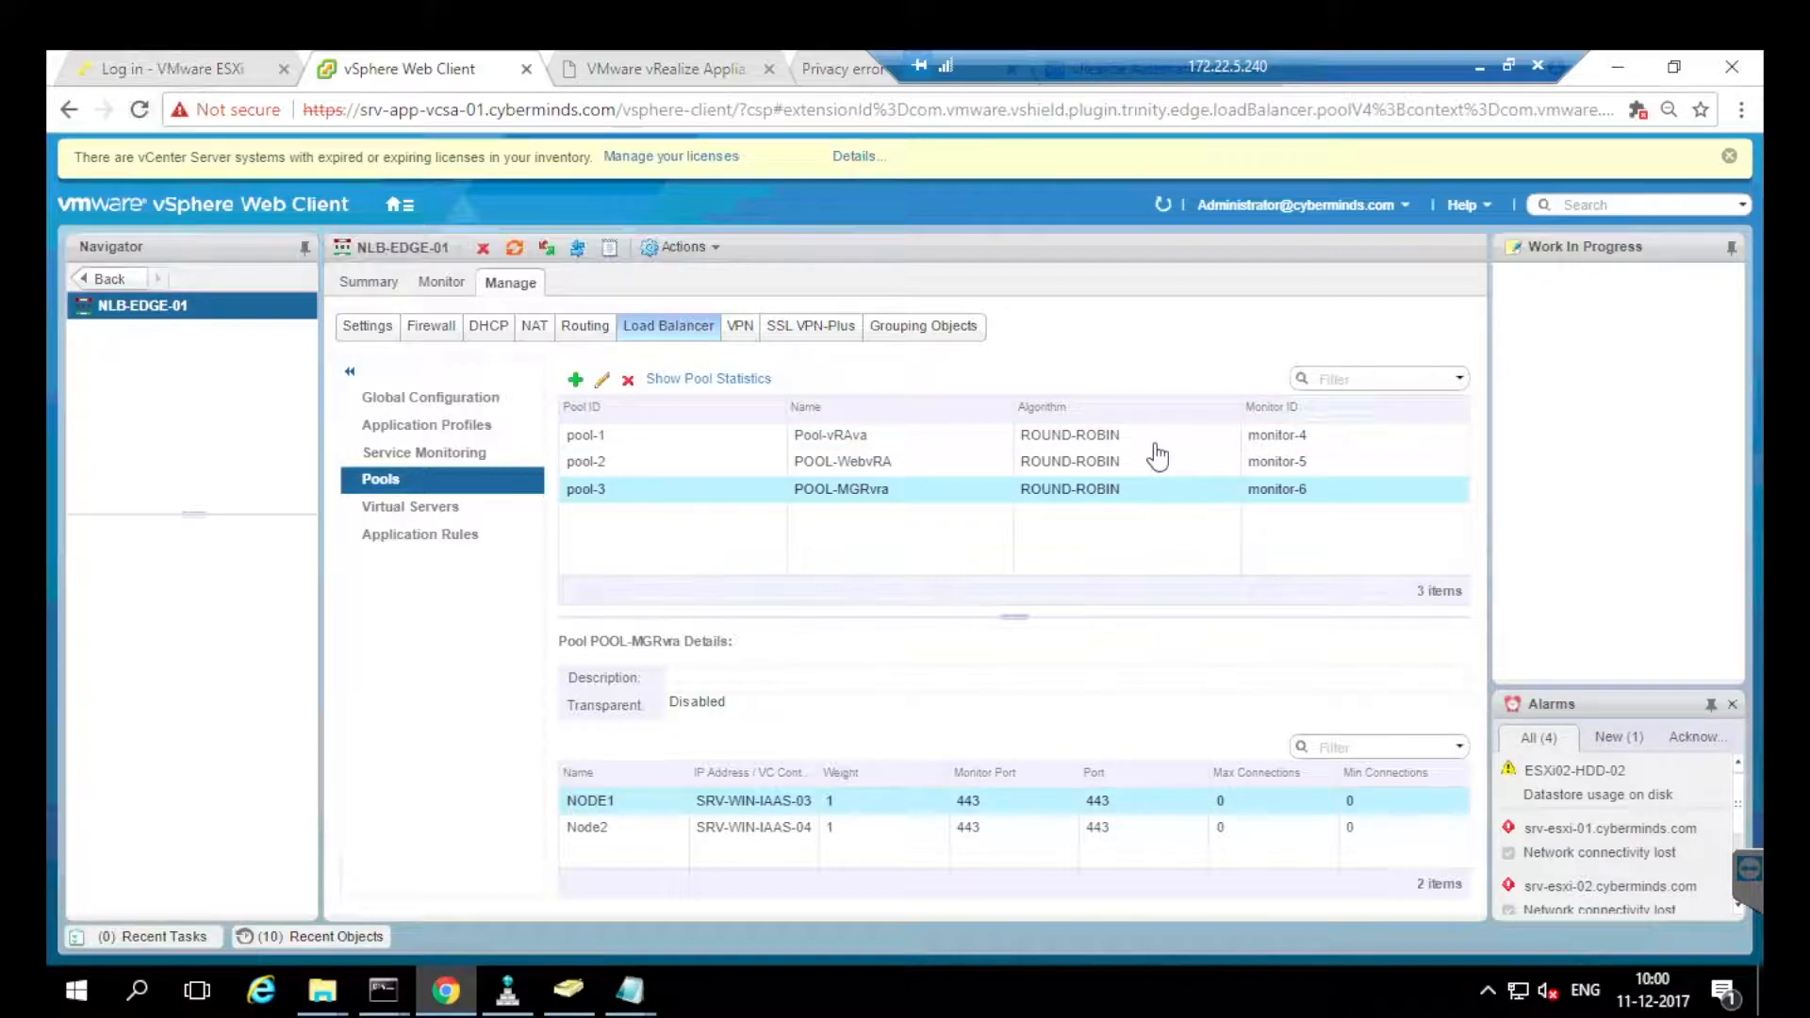
Inspect POOL-MGRvra's settings without changes, then start a new pool named test.
click(602, 380)
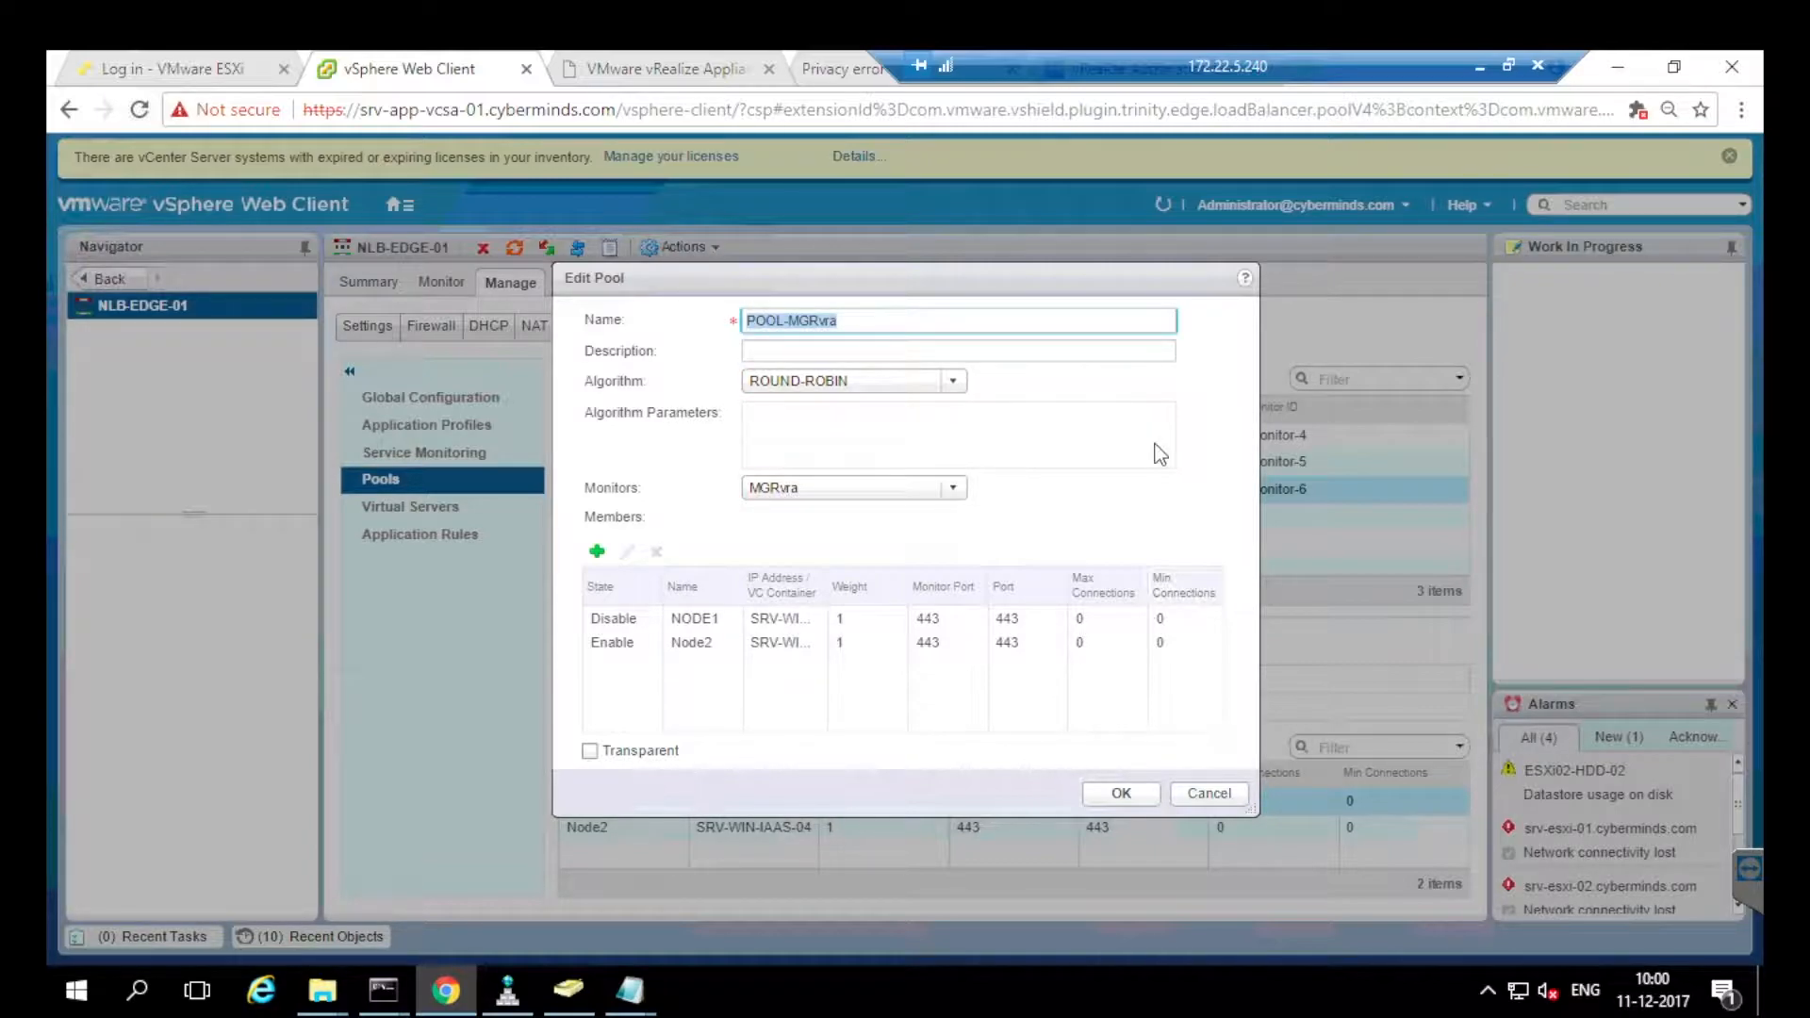
click(1209, 794)
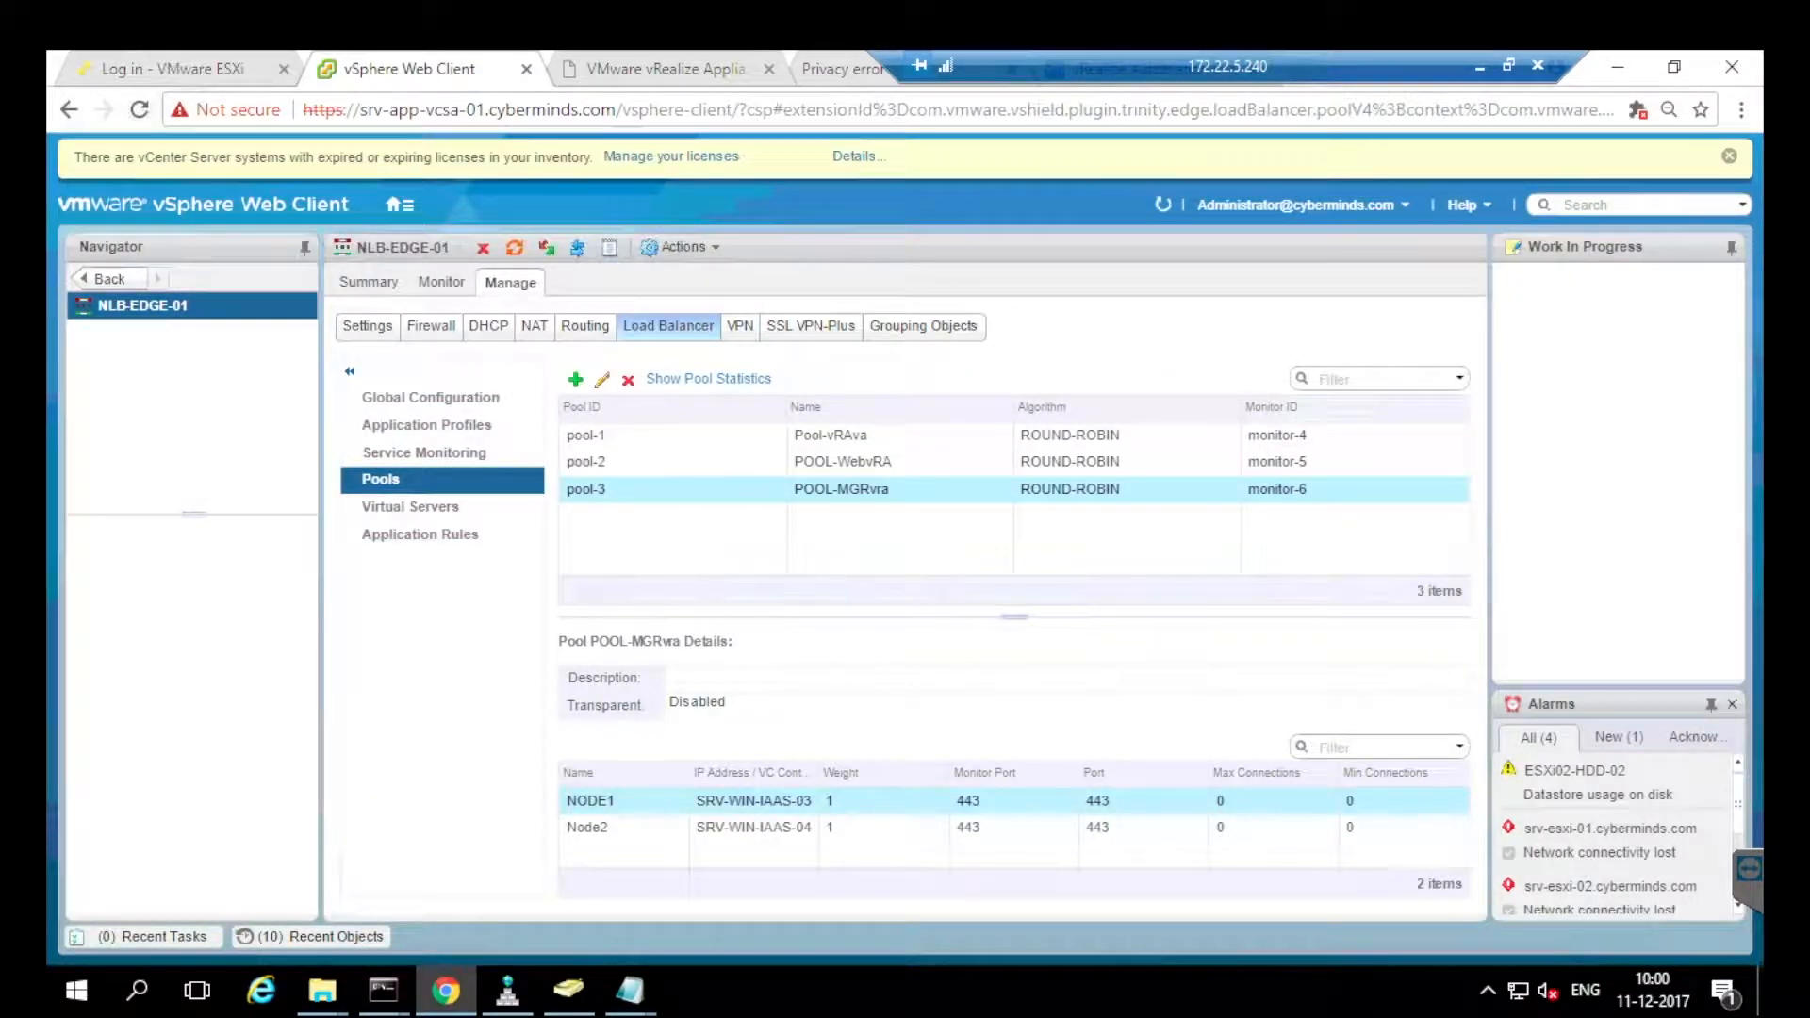
click(576, 380)
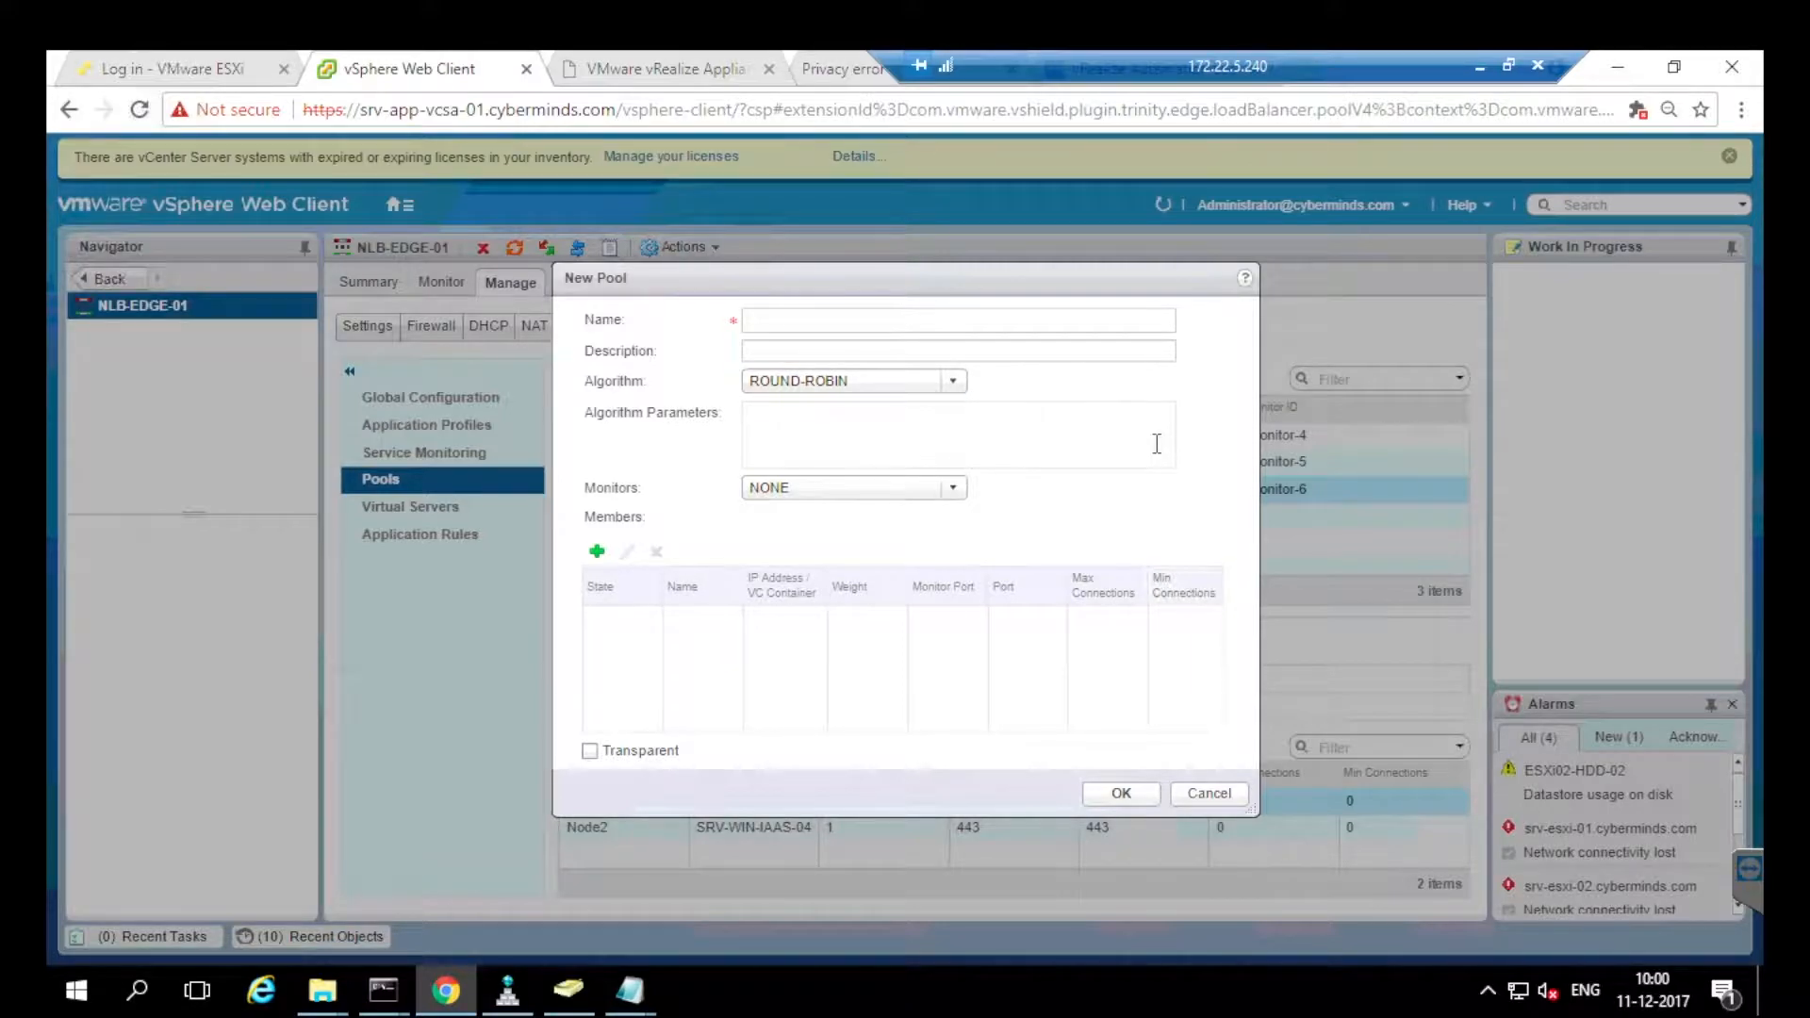
text(test)
key(Tab)
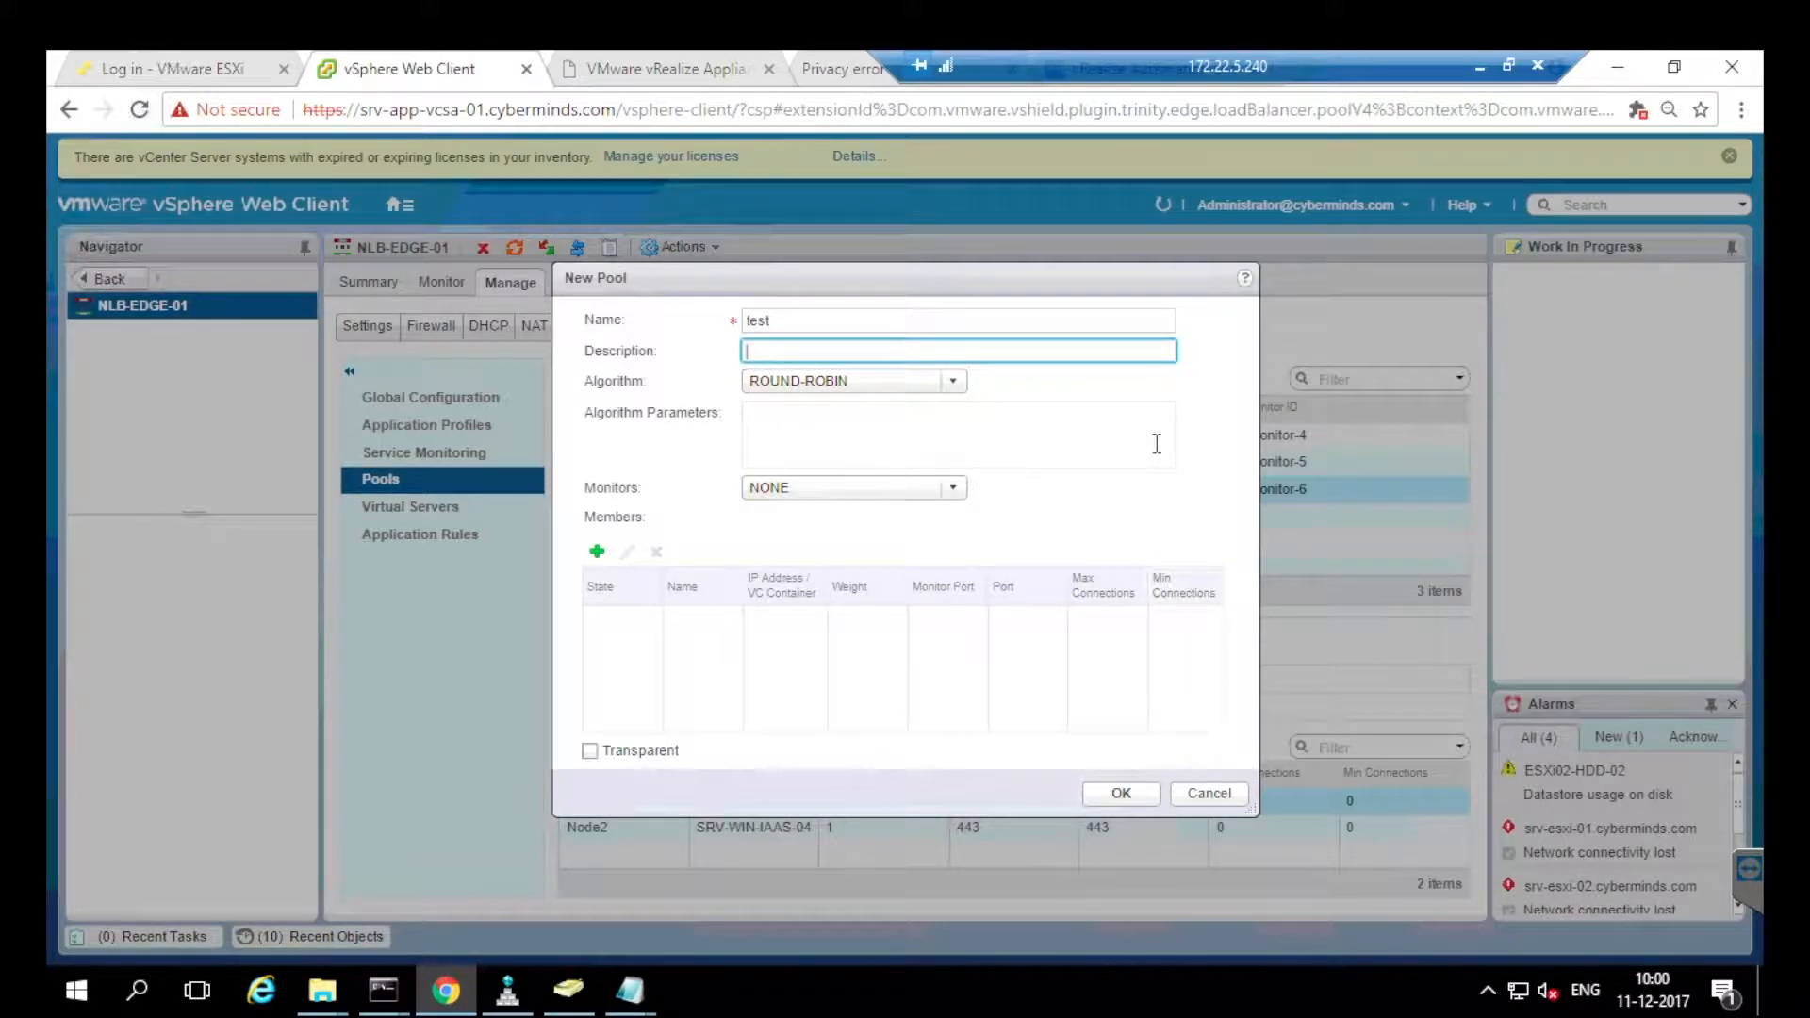
key(Tab)
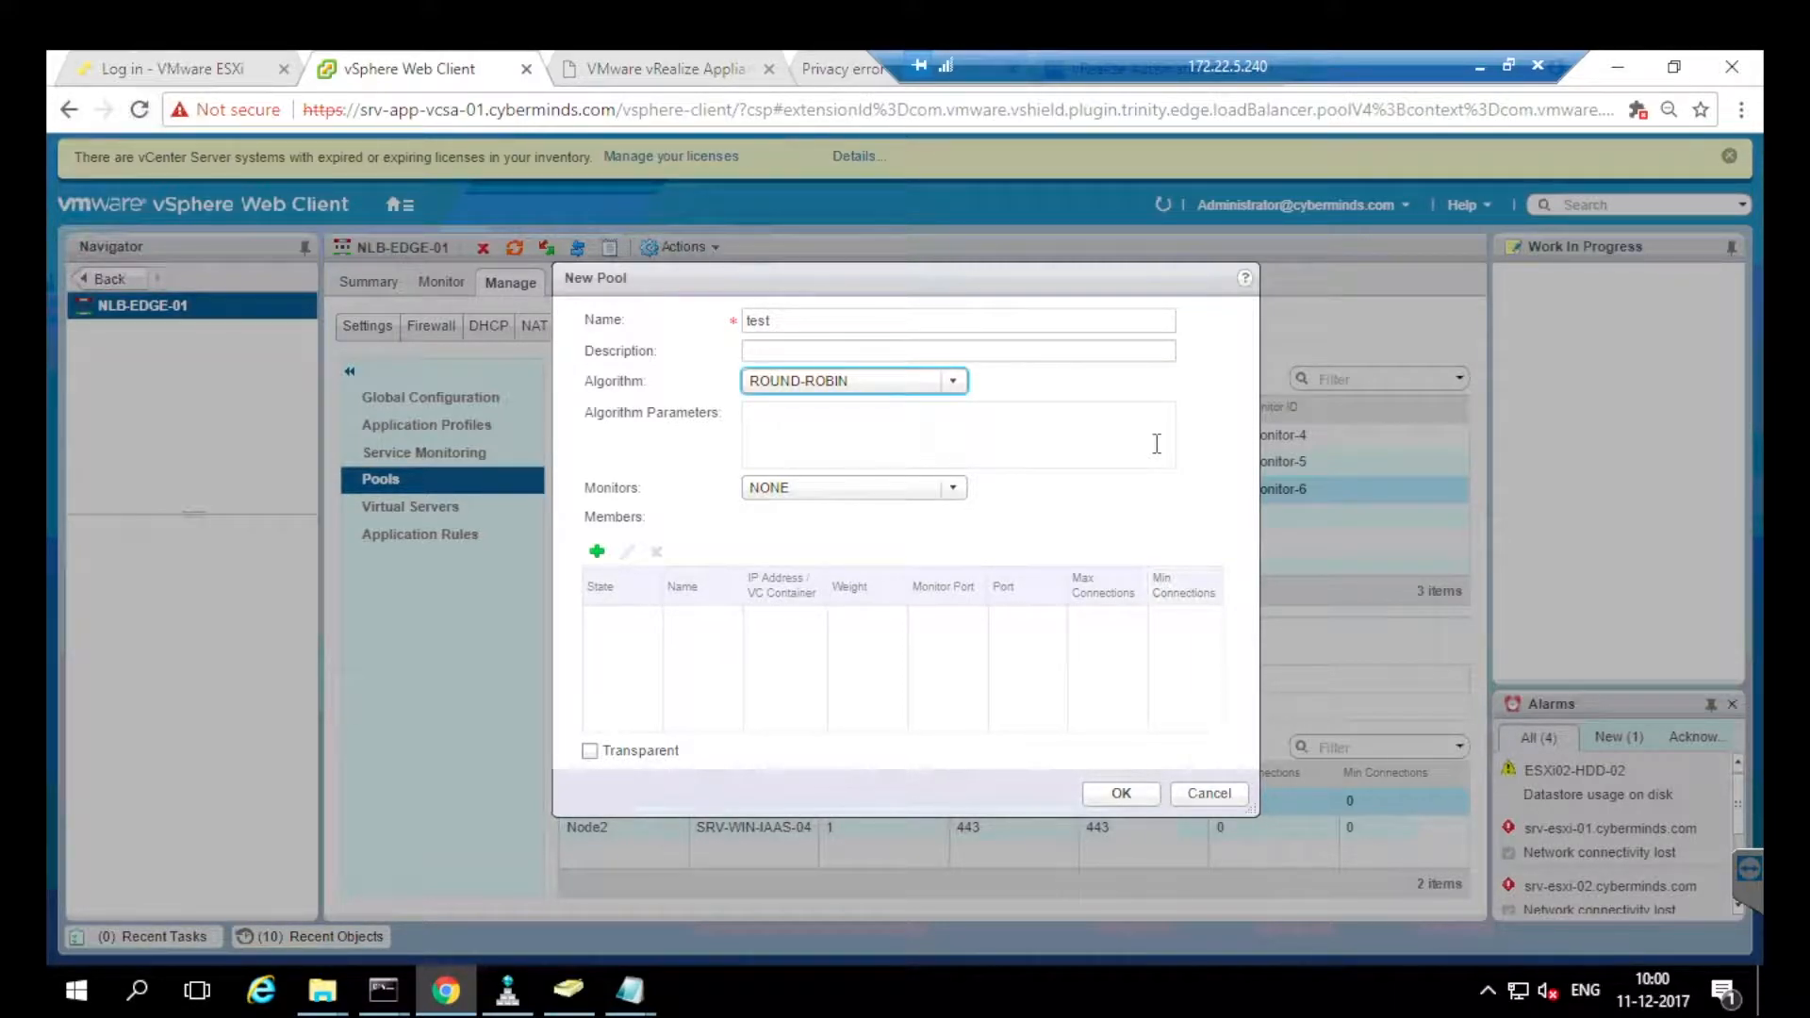
Keep ROUND-ROBIN, set the monitor to default_https_monitor, and begin a new member.
key(ctrl+Down)
key(Down)
key(Down)
key(Down)
key(Down)
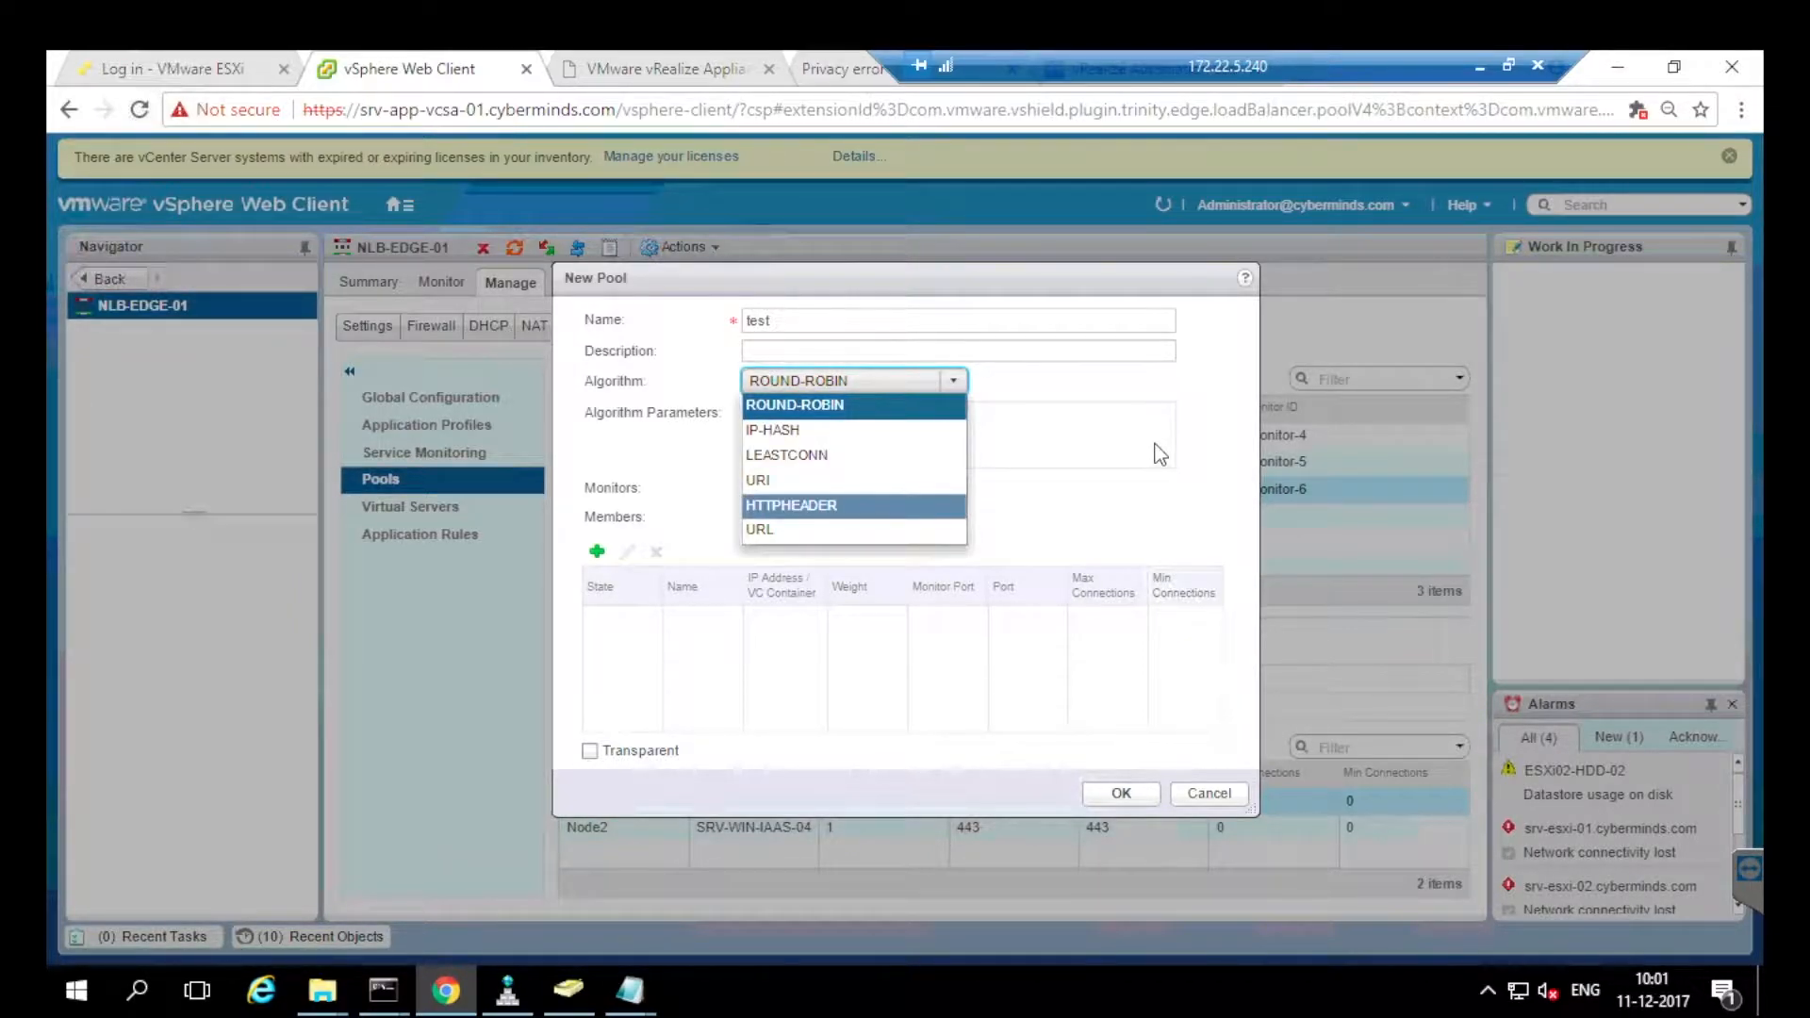
key(Up)
key(Up)
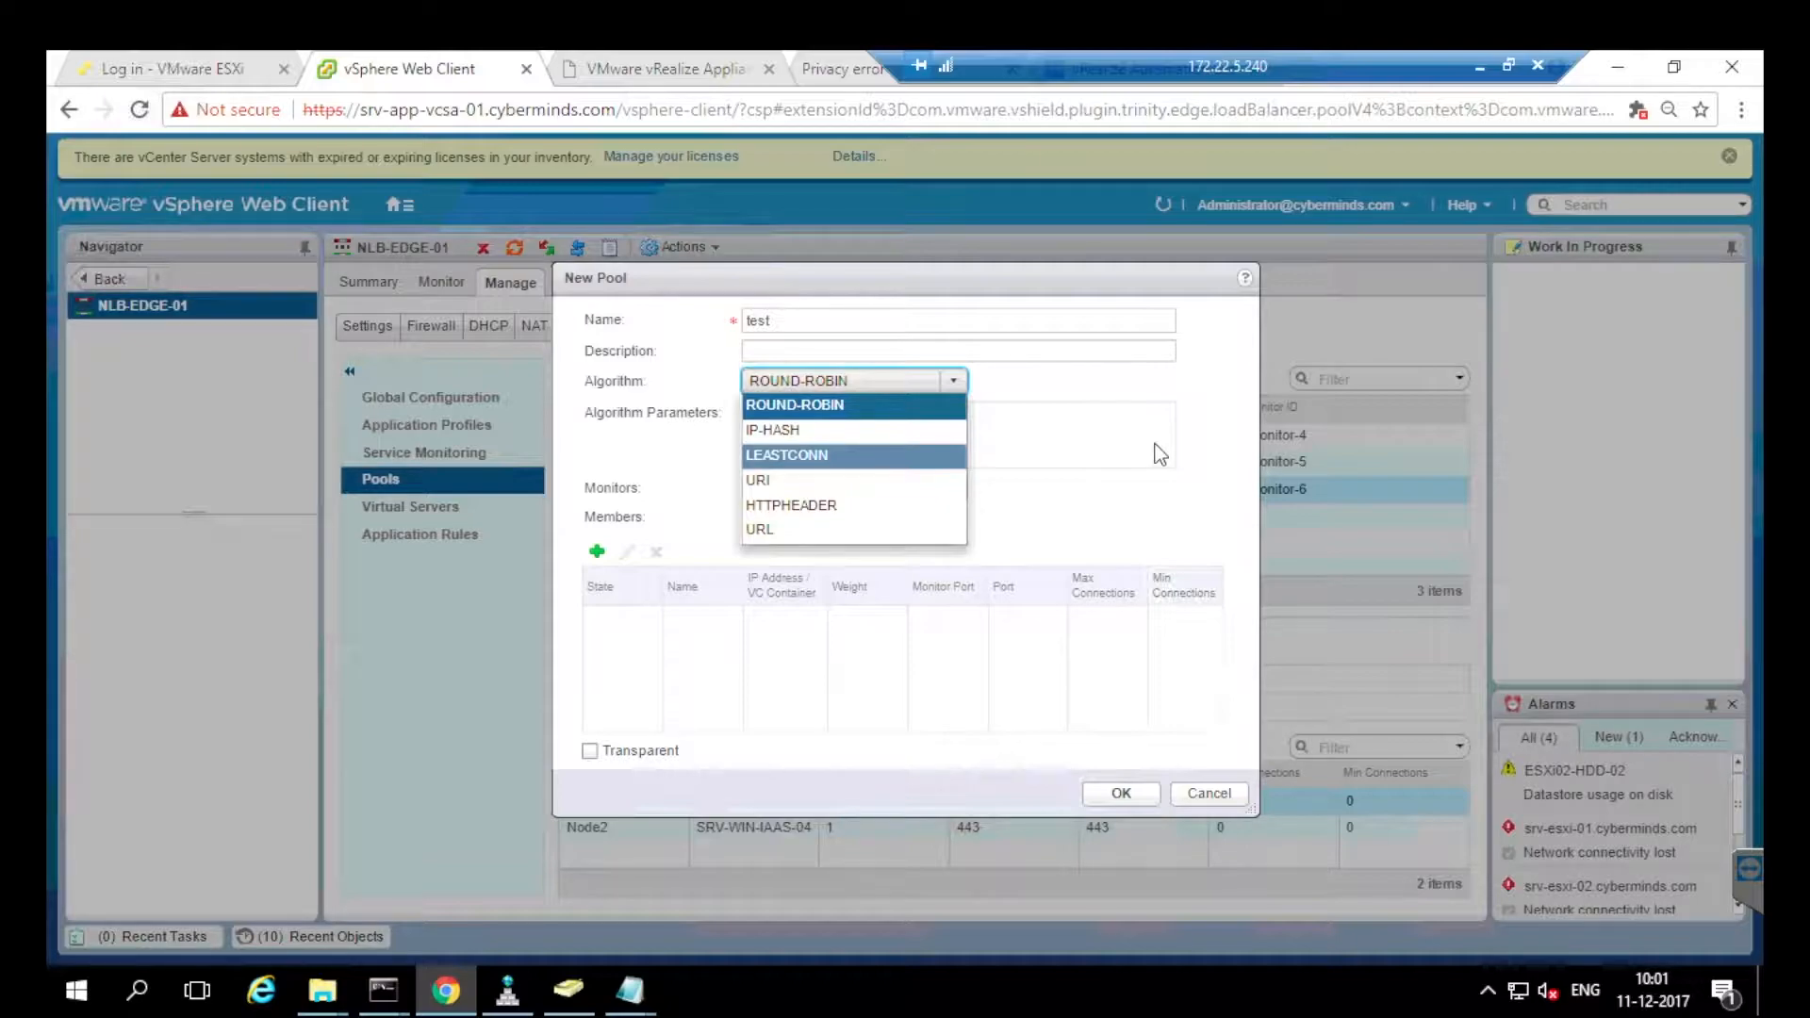
click(1160, 455)
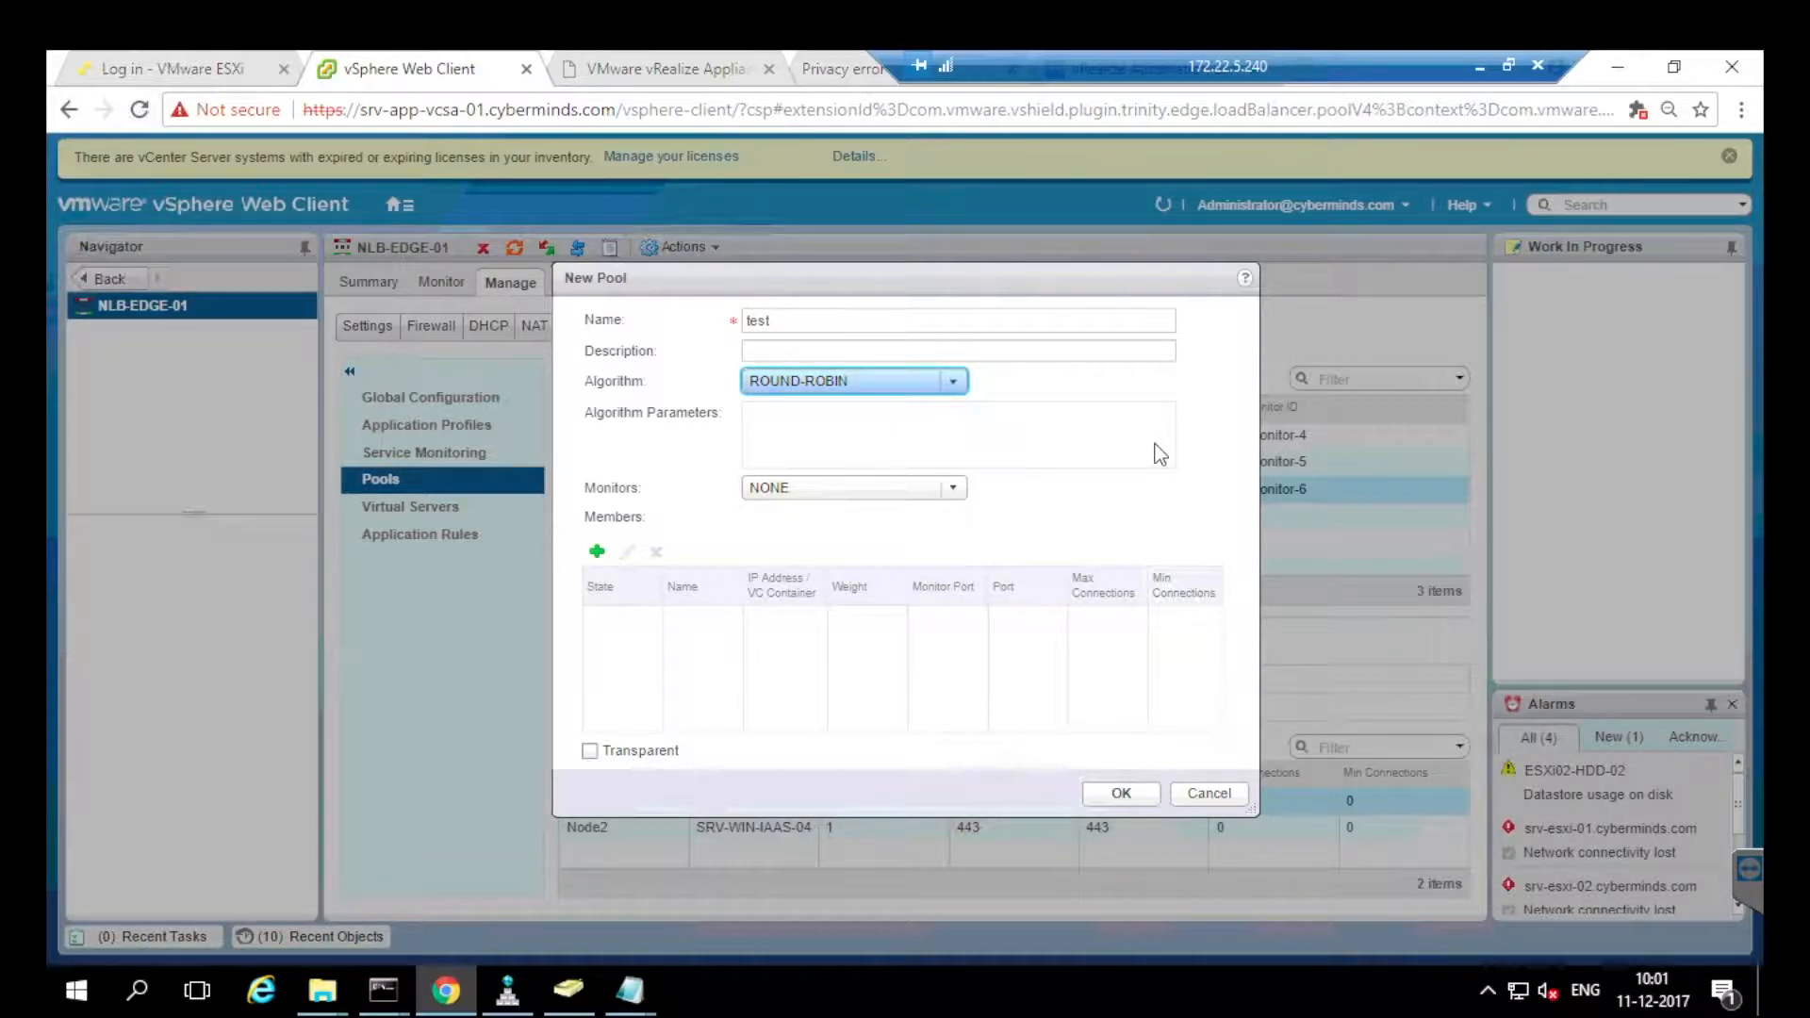
click(953, 488)
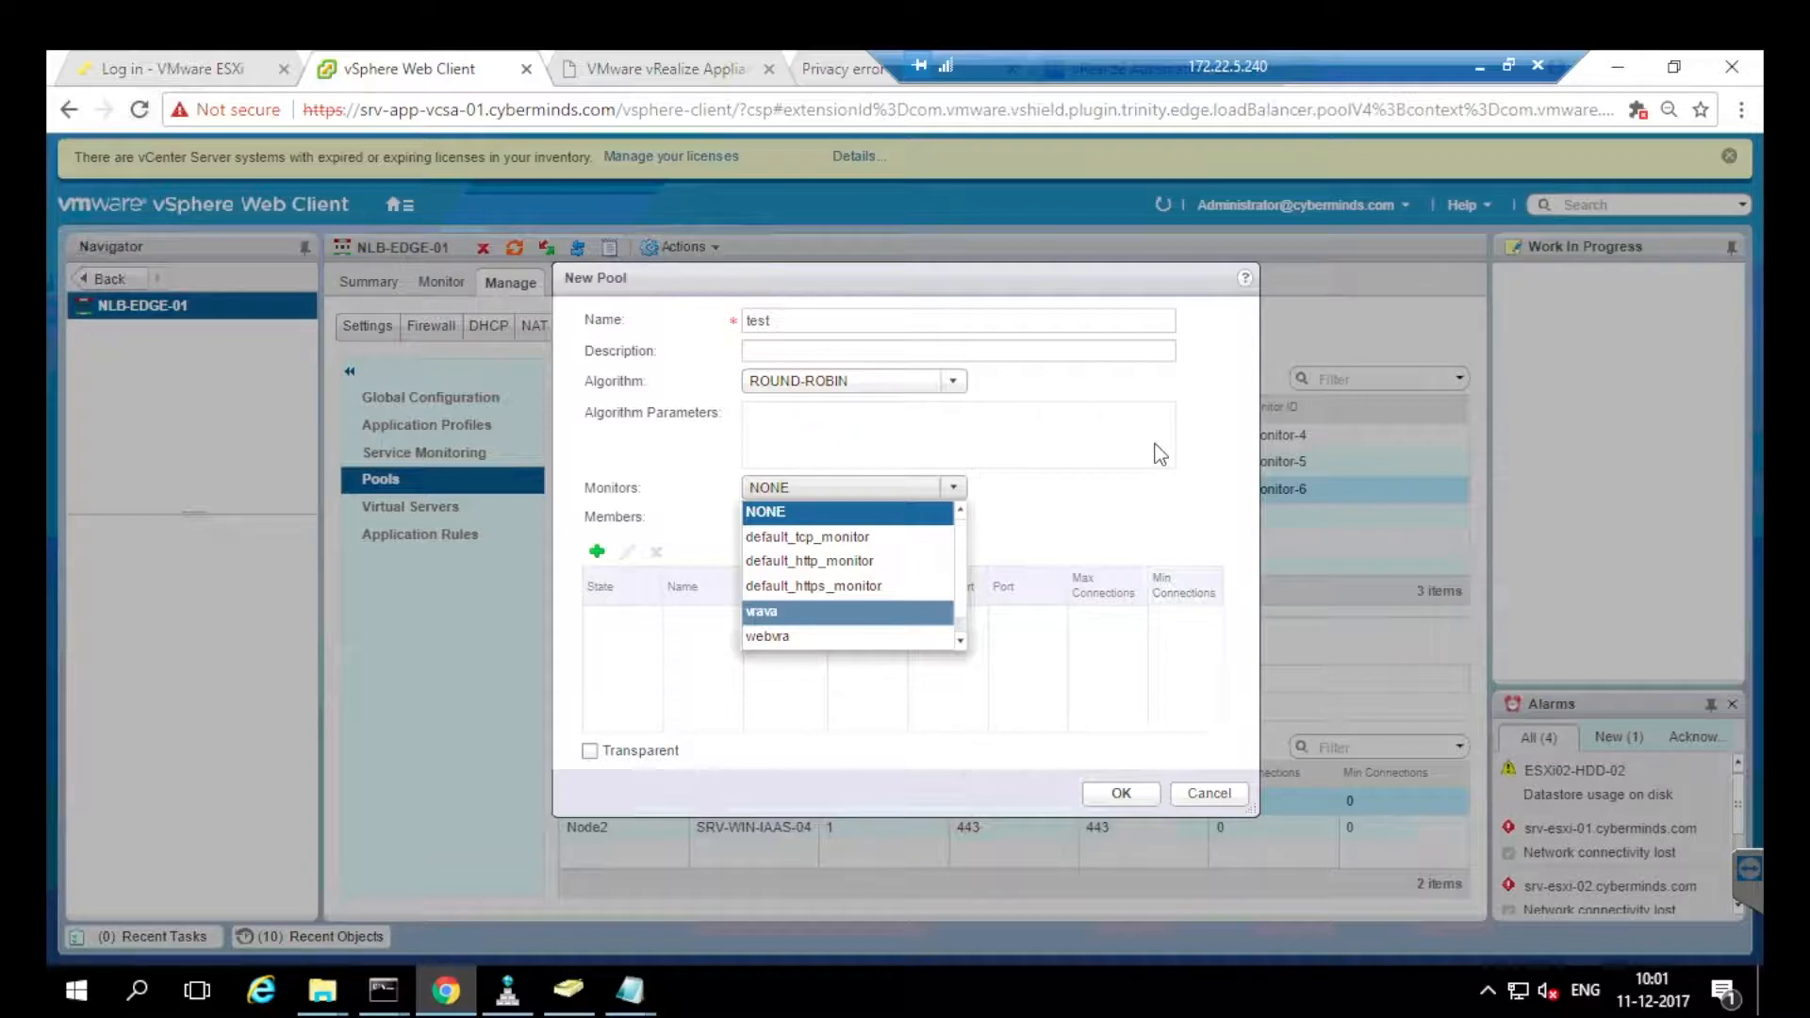
click(814, 586)
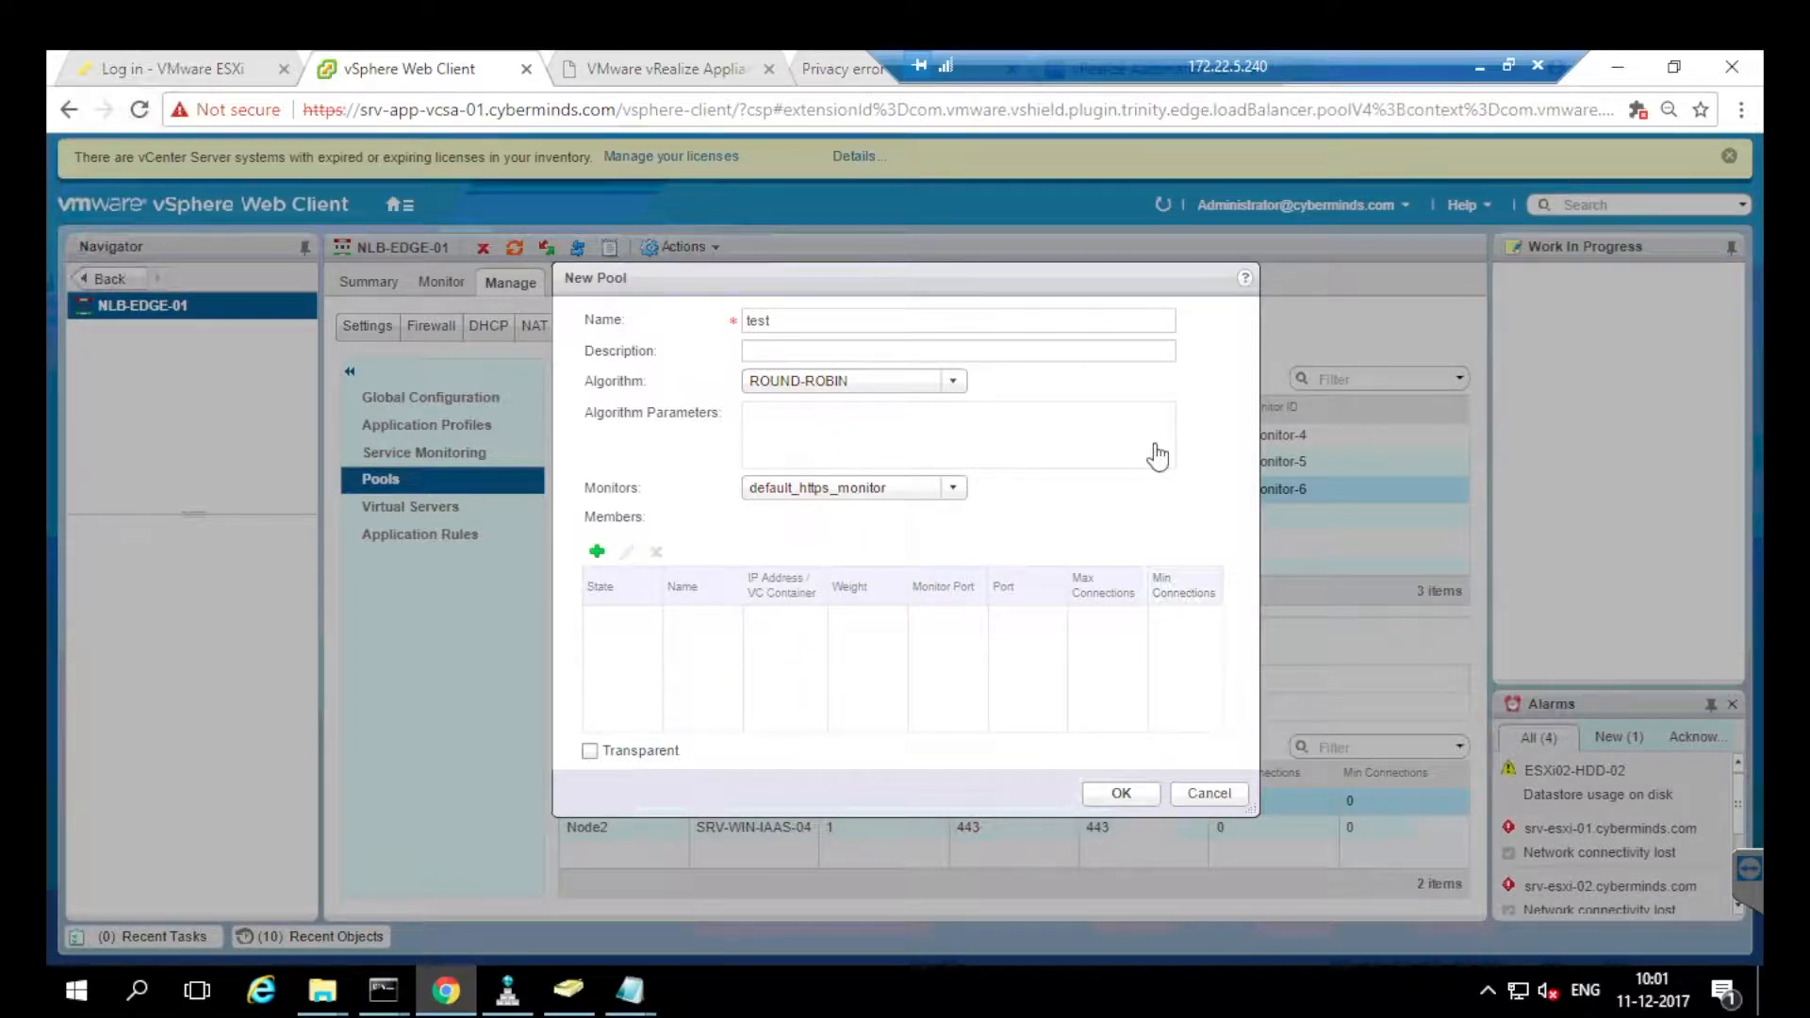
click(597, 551)
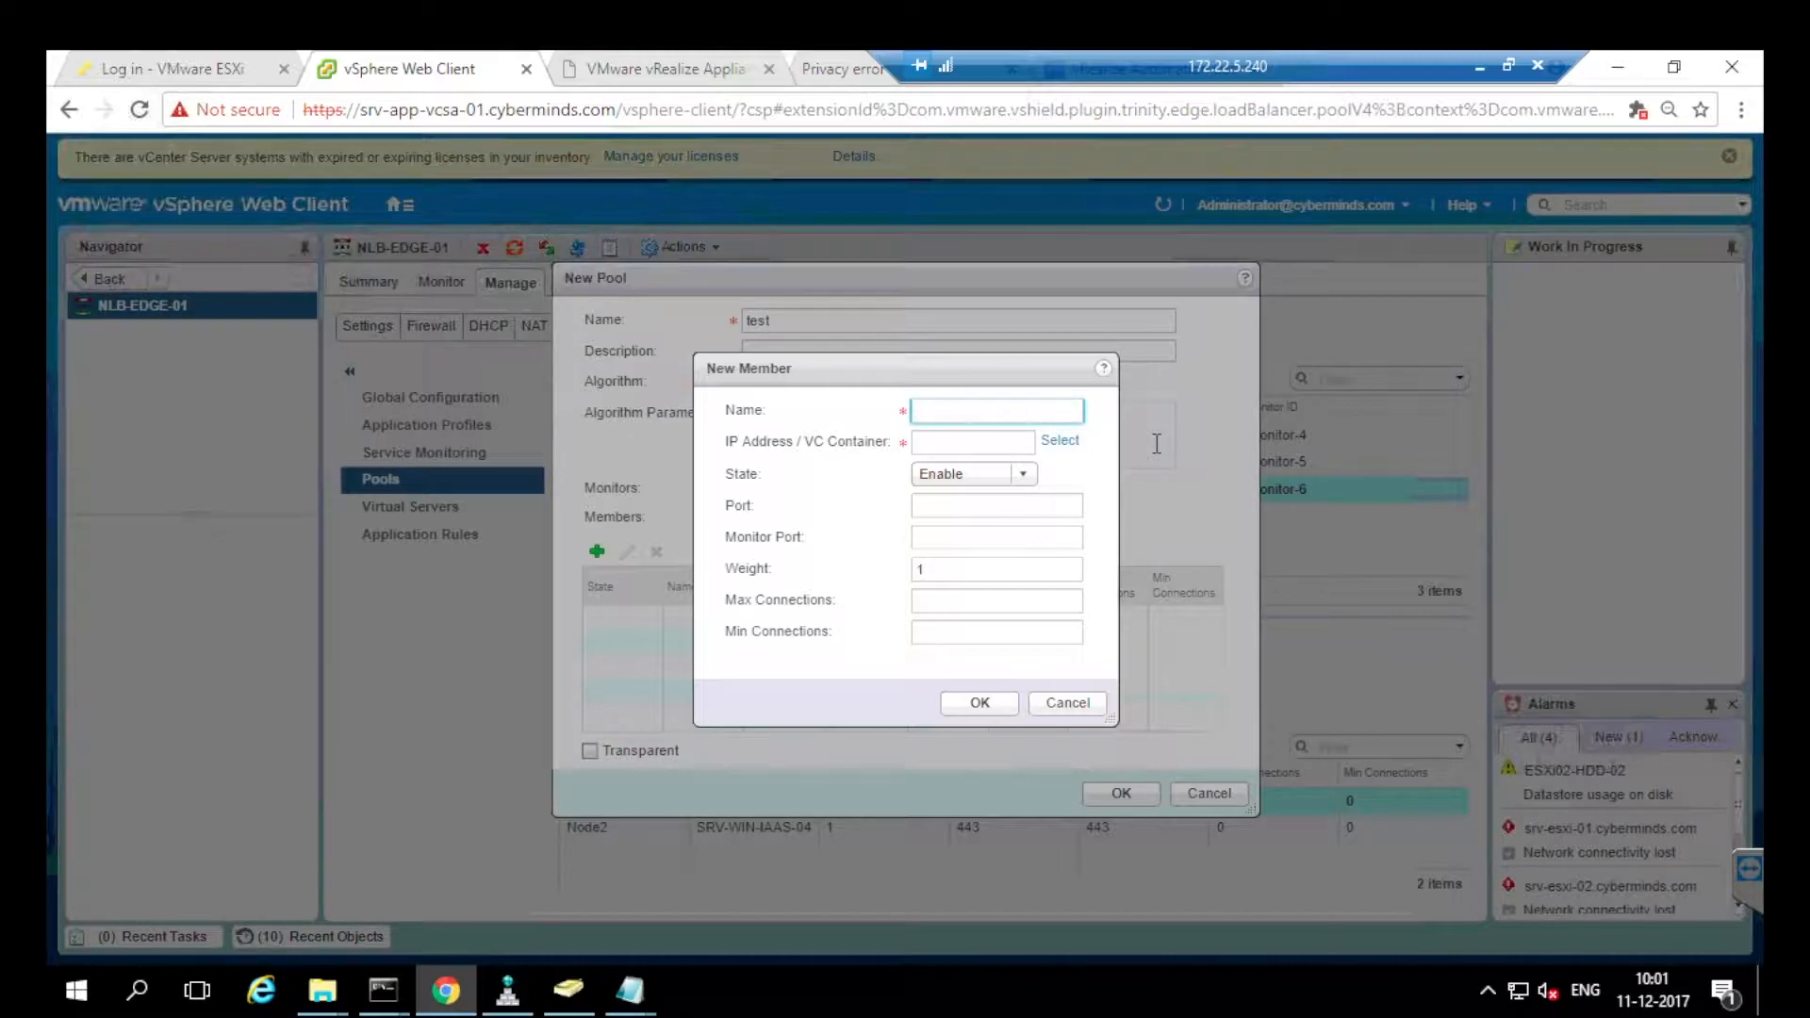
Name the member xyz and target the virtual machine SRV-JUMP-01.
text(xyz)
key(Tab)
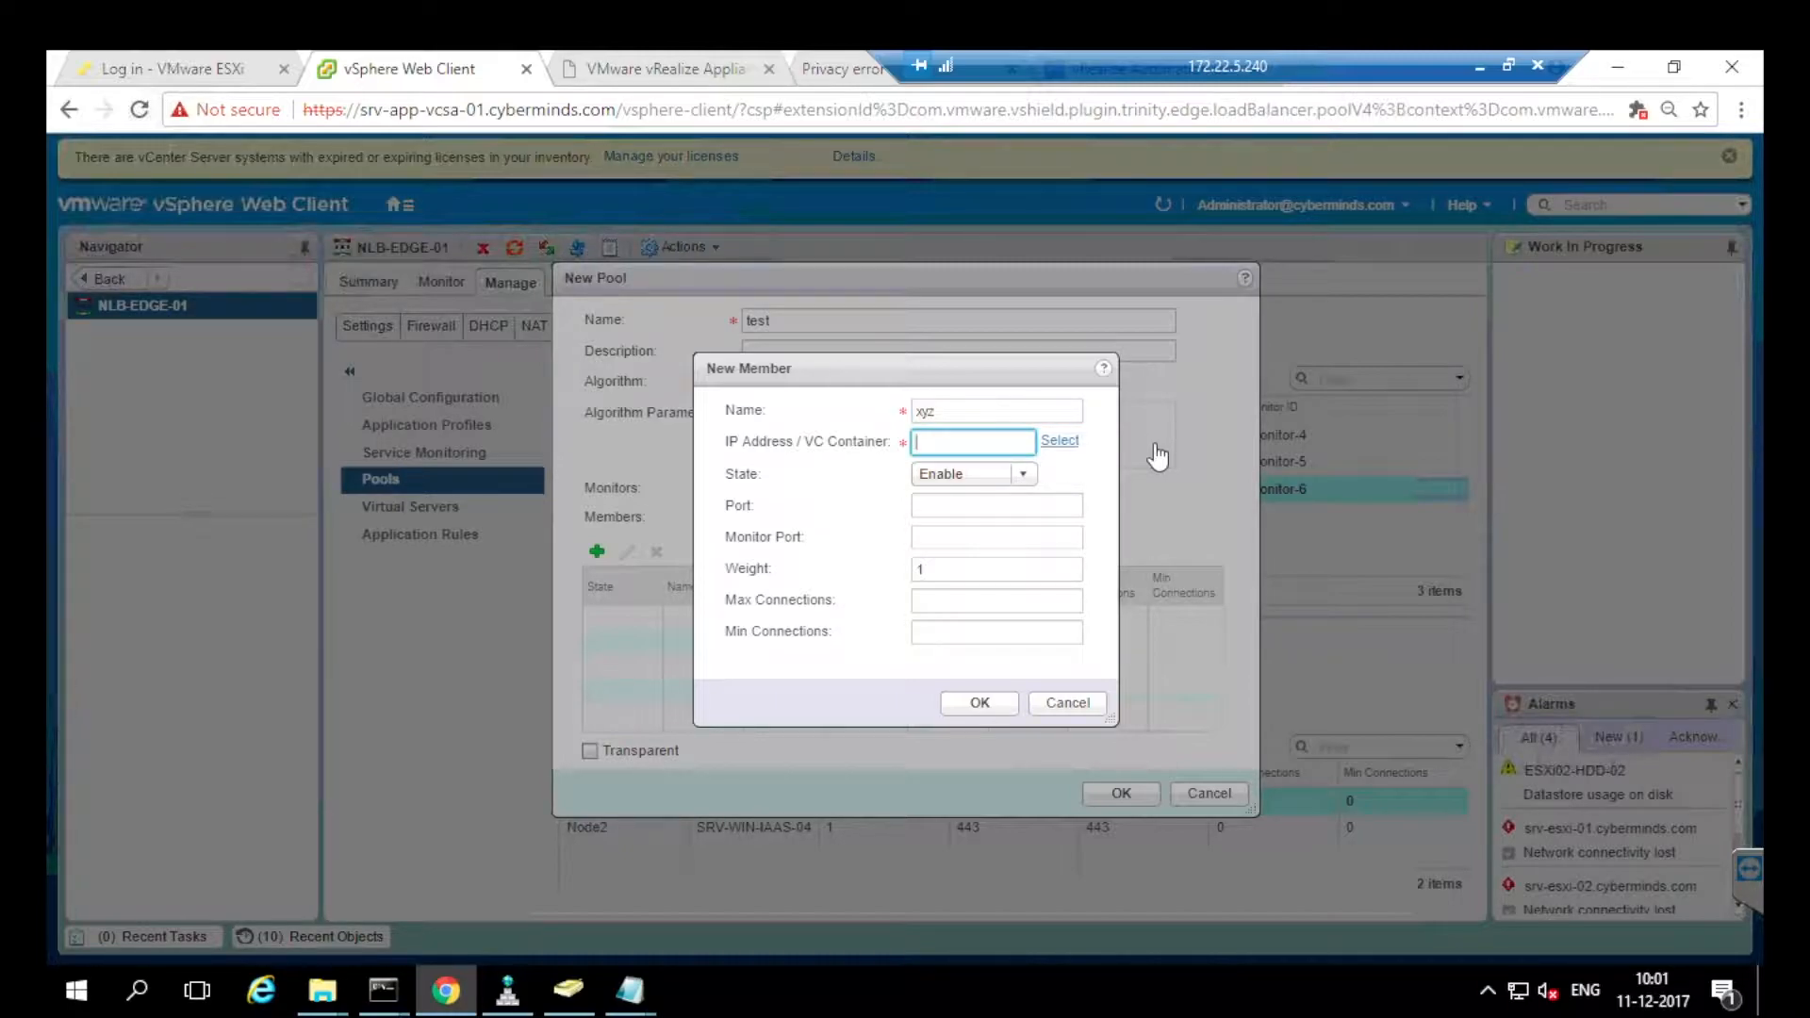
click(1059, 440)
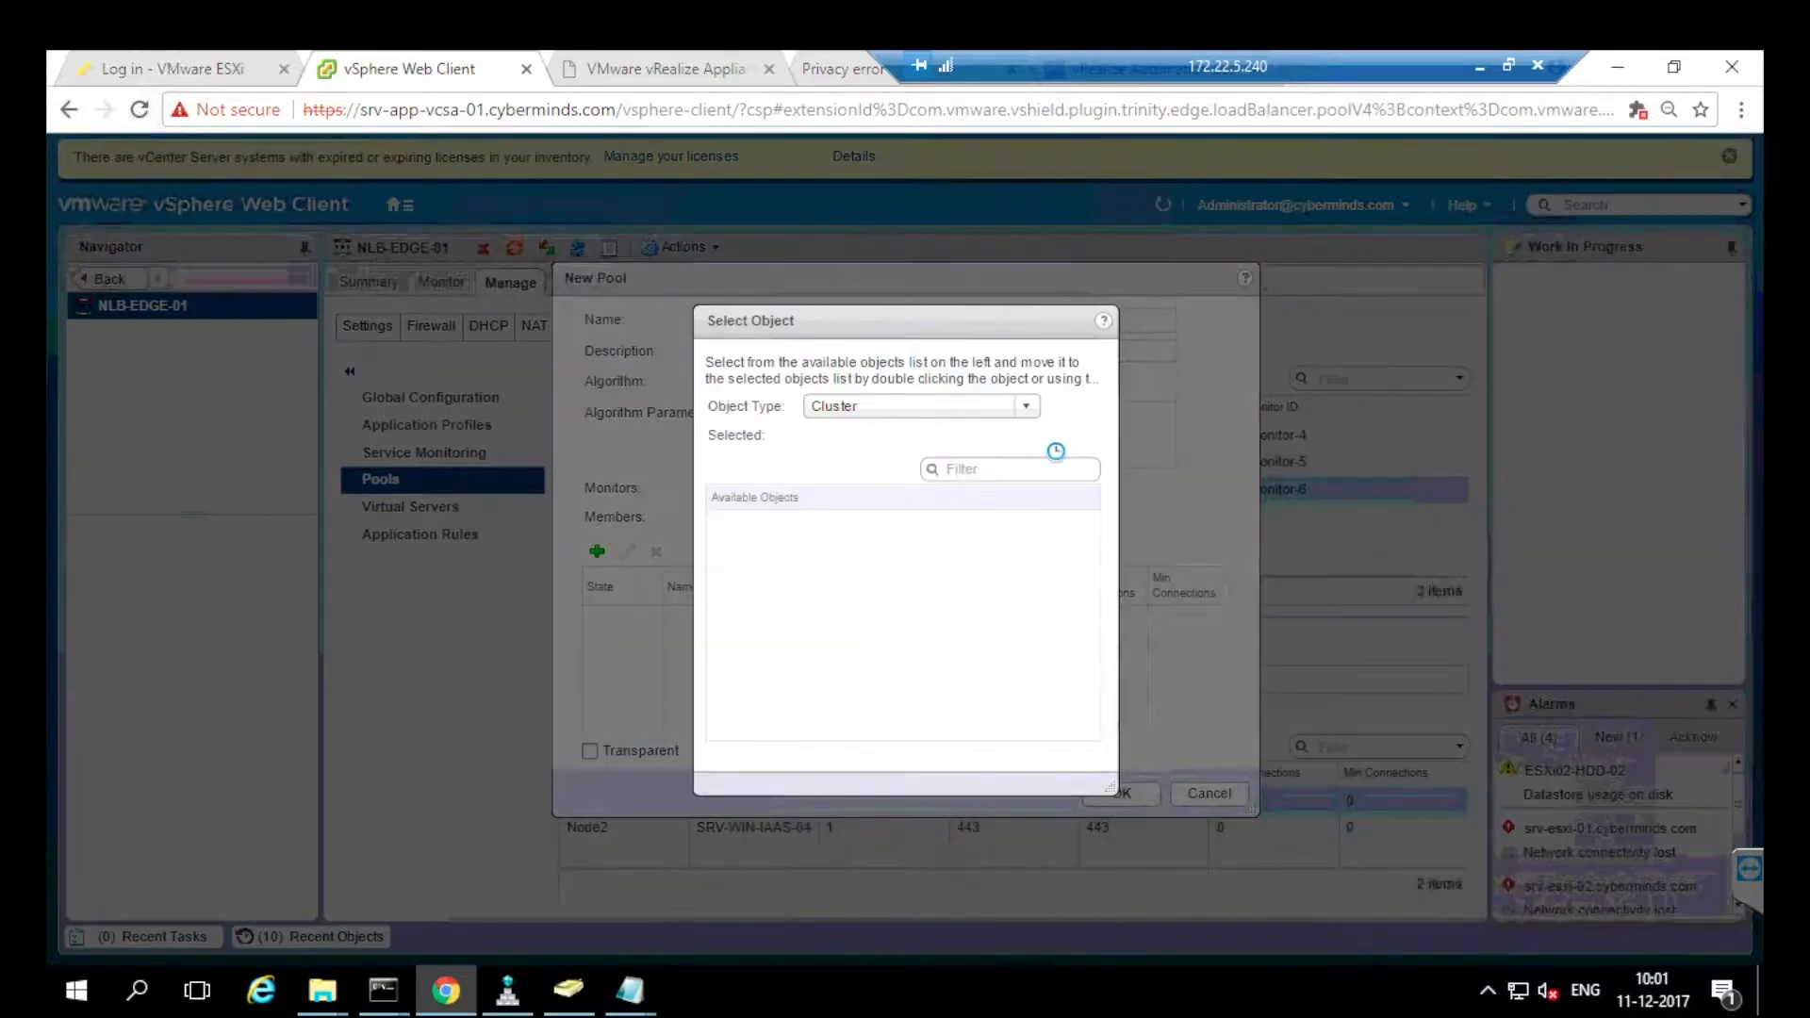
key(ctrl+Down)
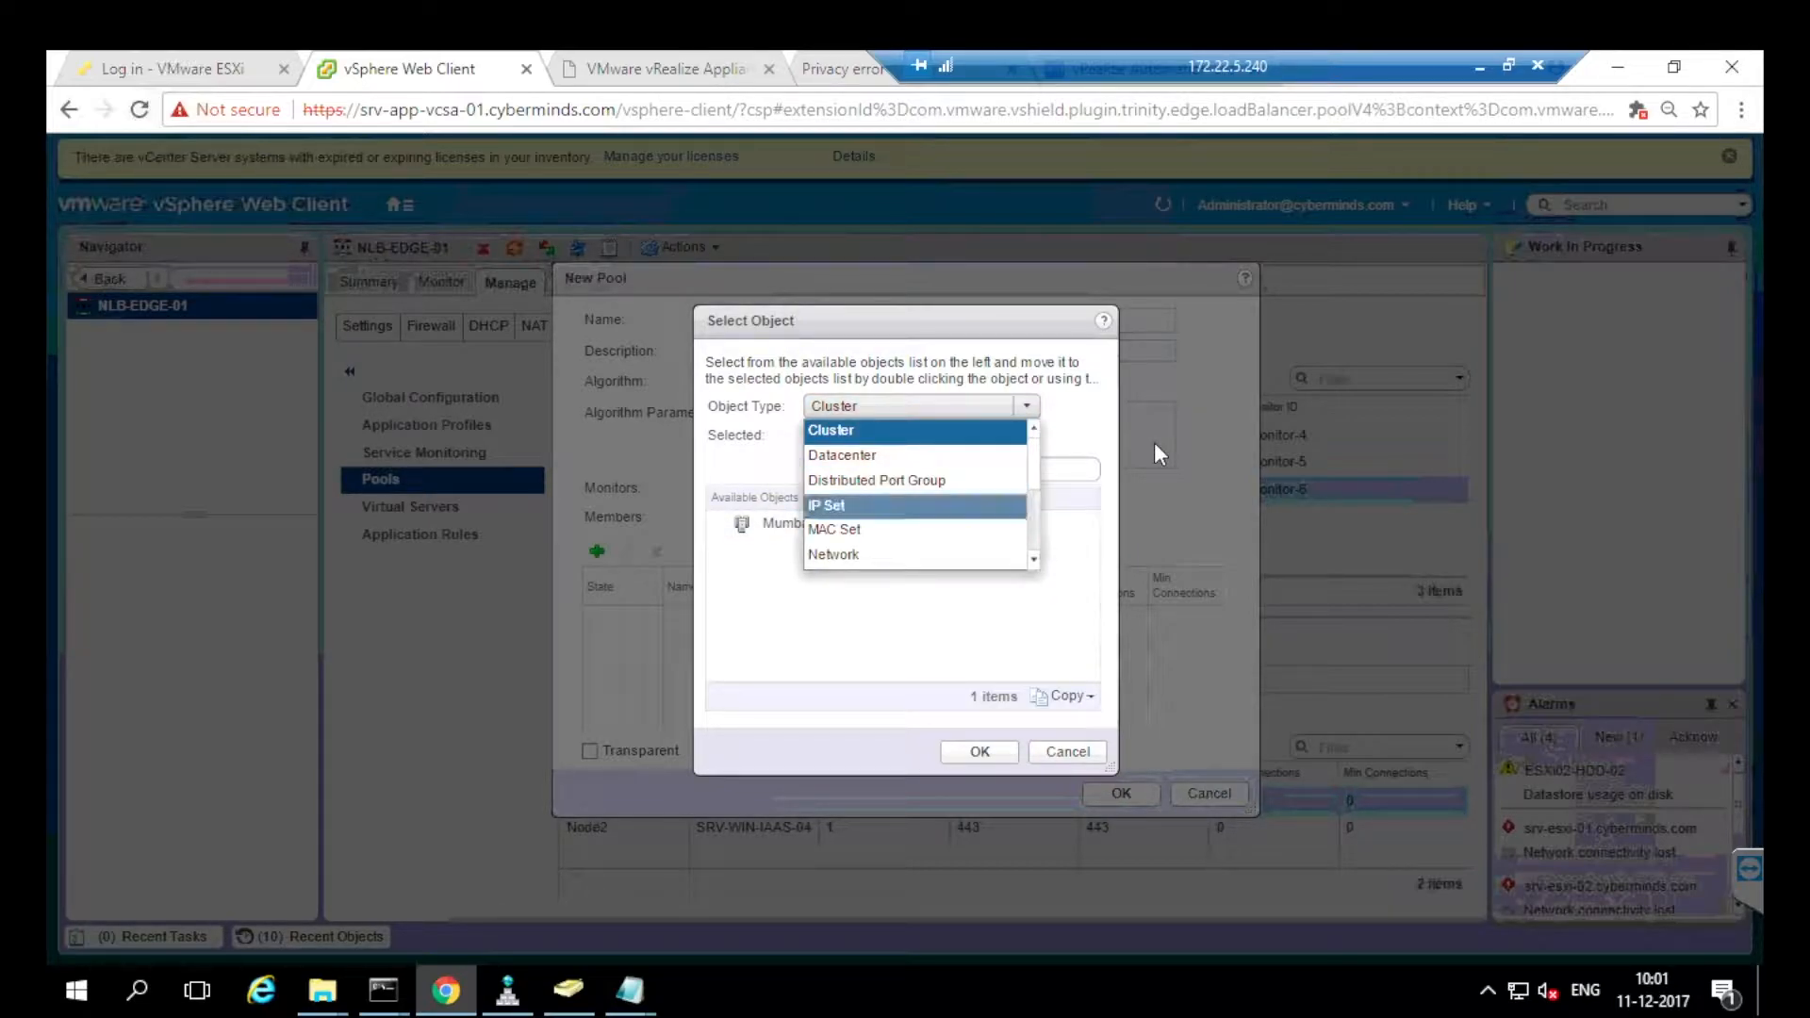
key(l)
key(Up)
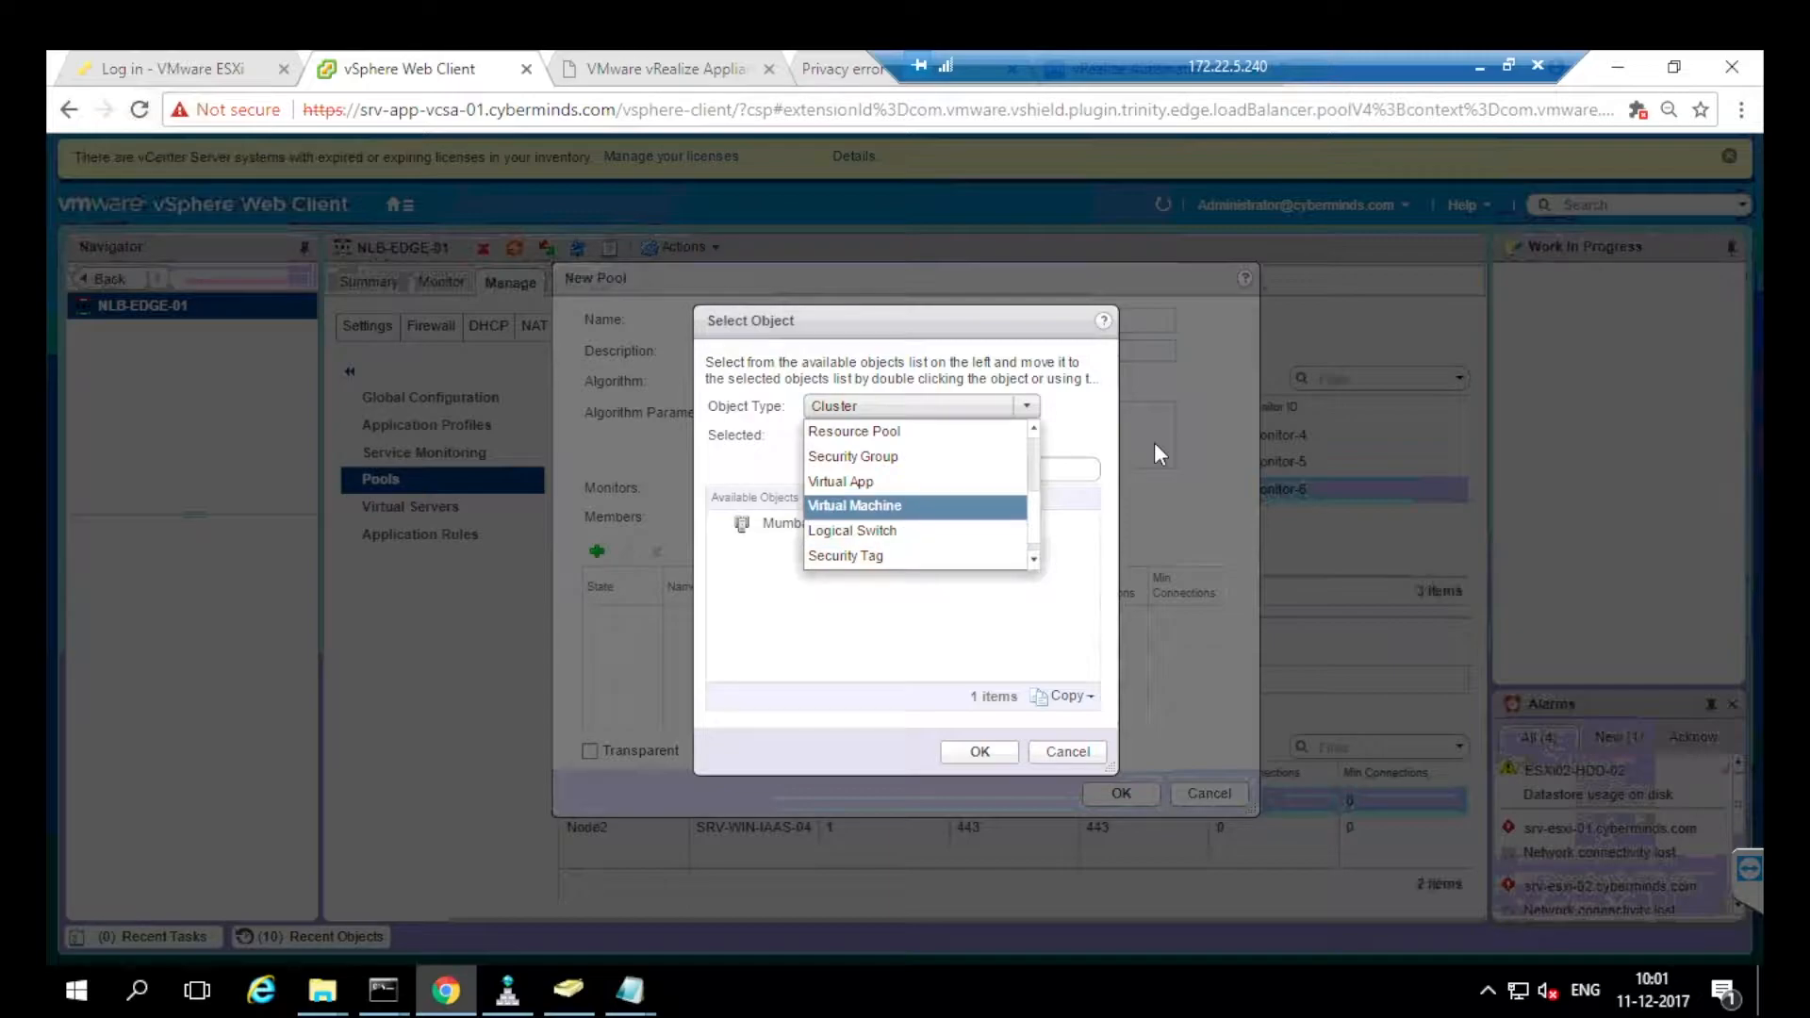
key(Return)
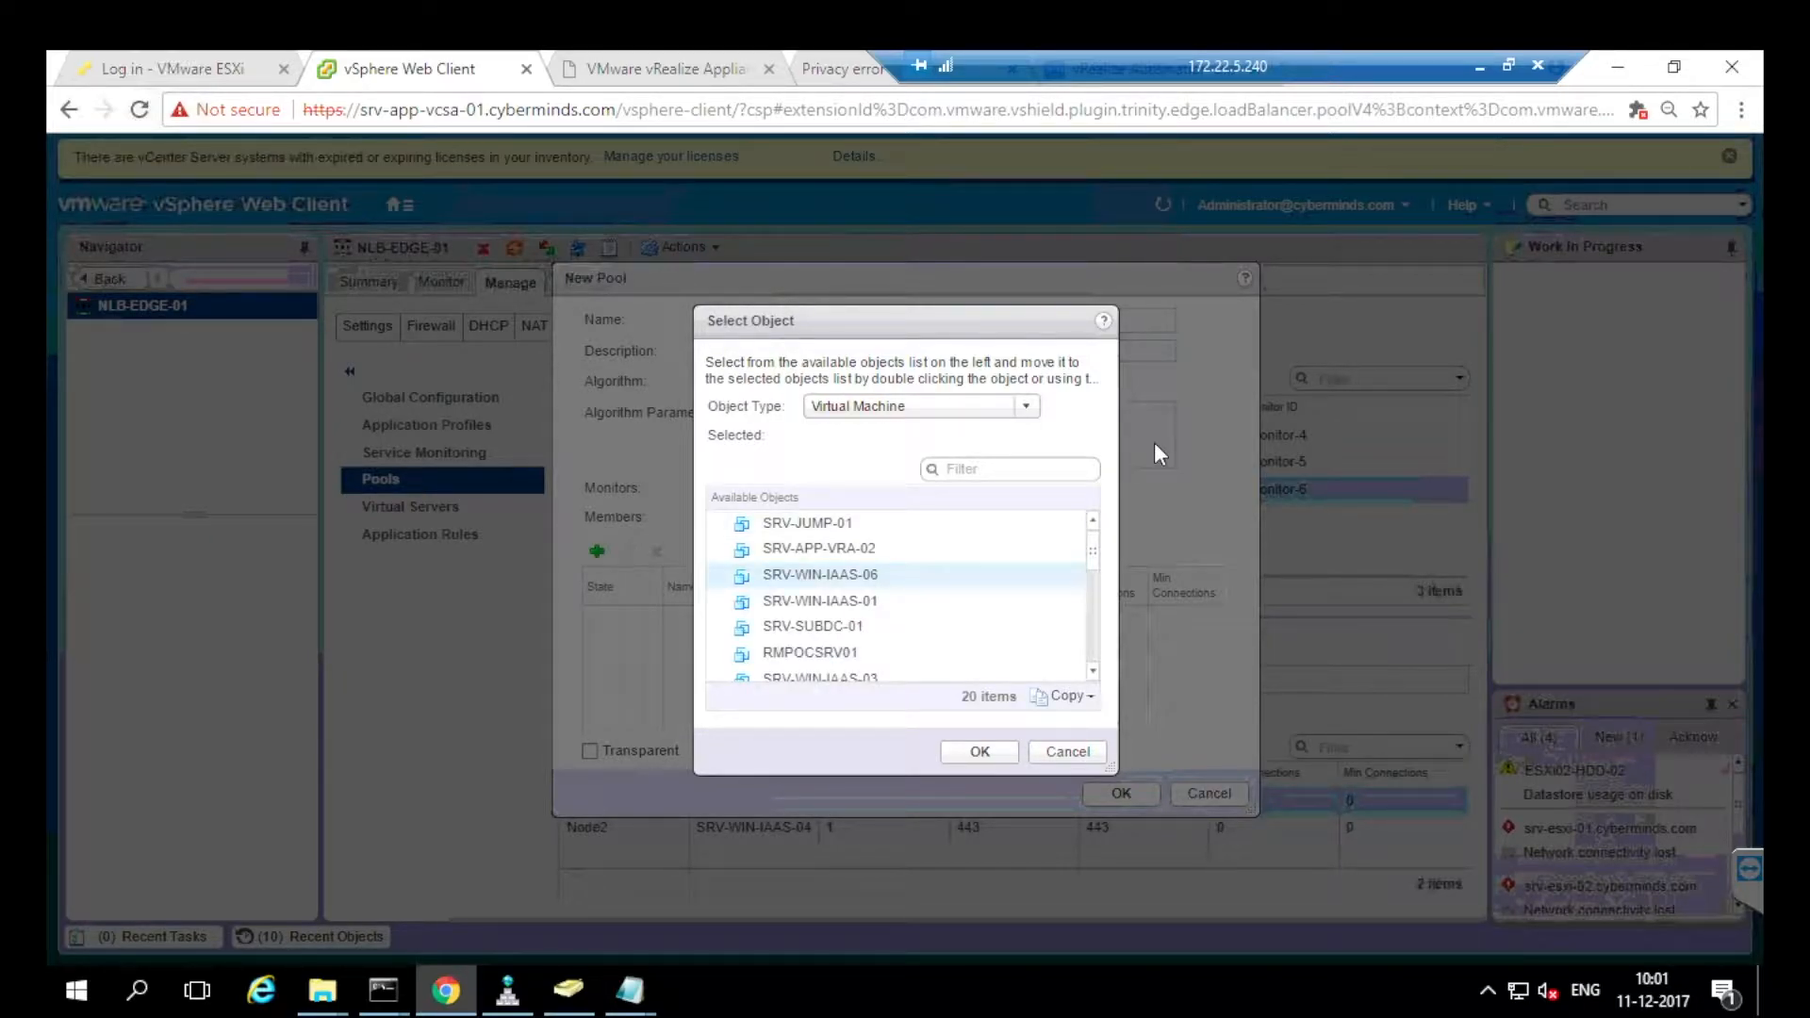
key(Up)
key(Up)
key(space)
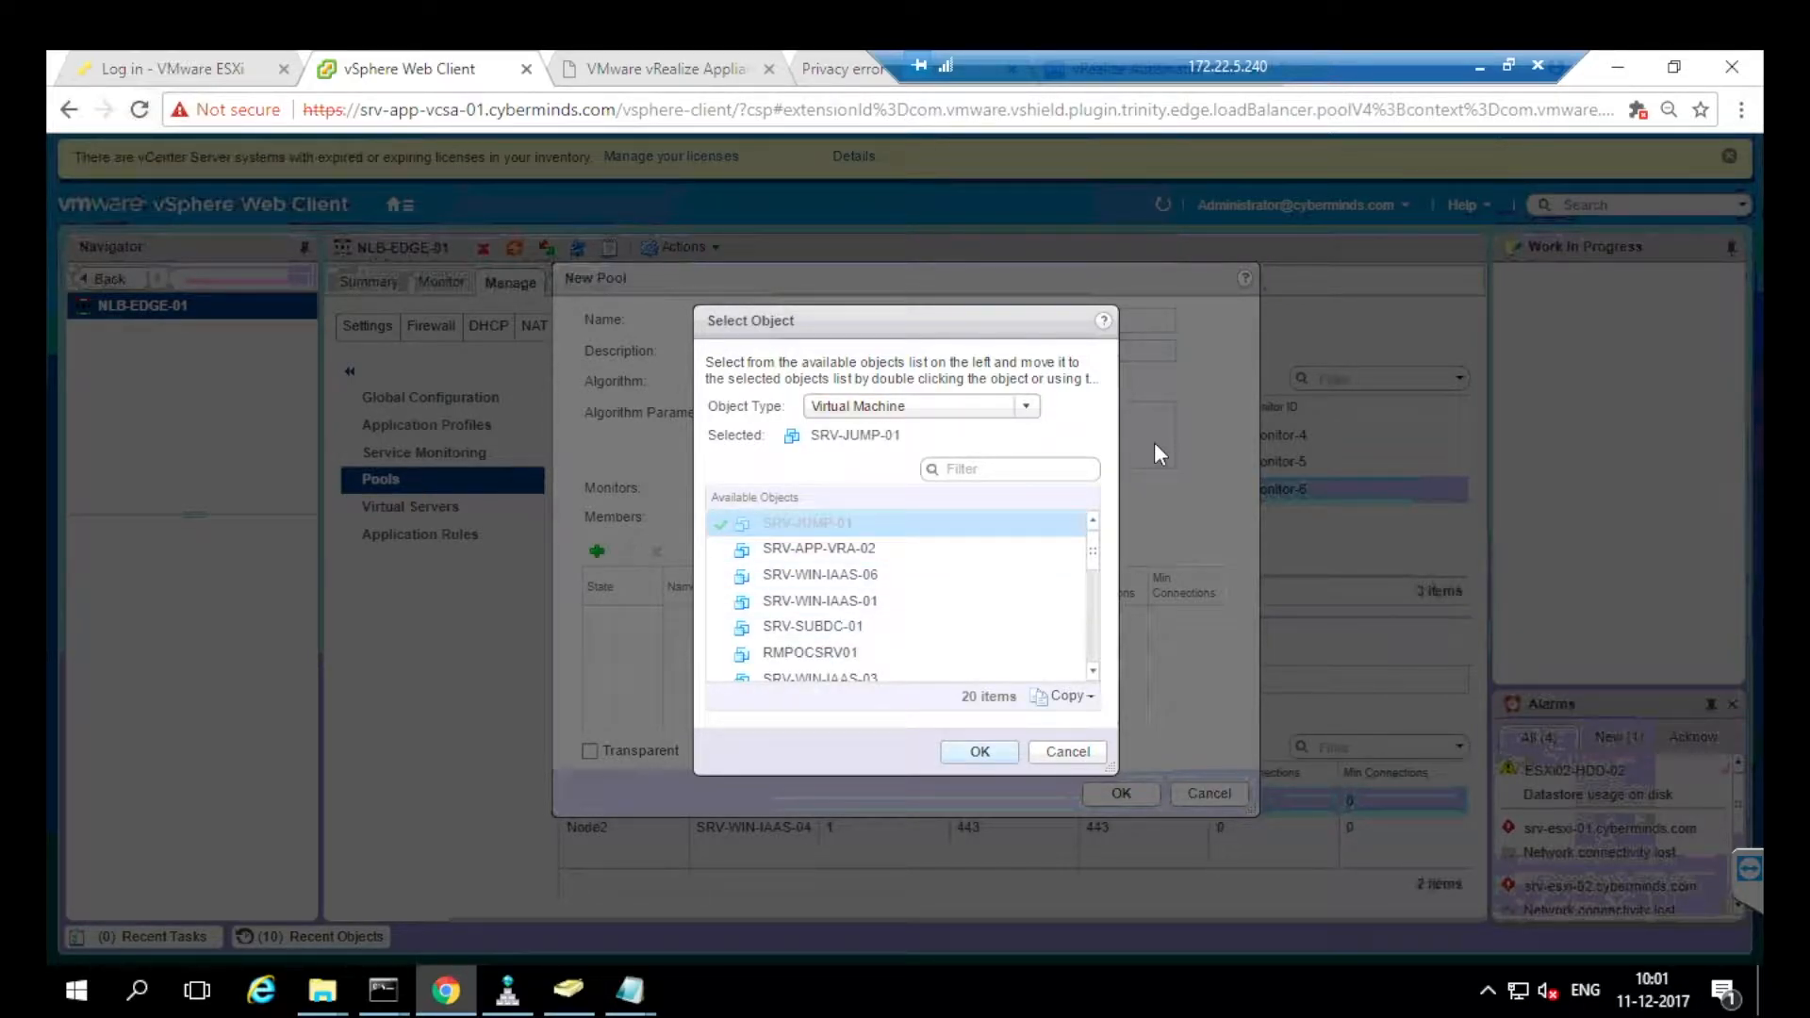
key(Return)
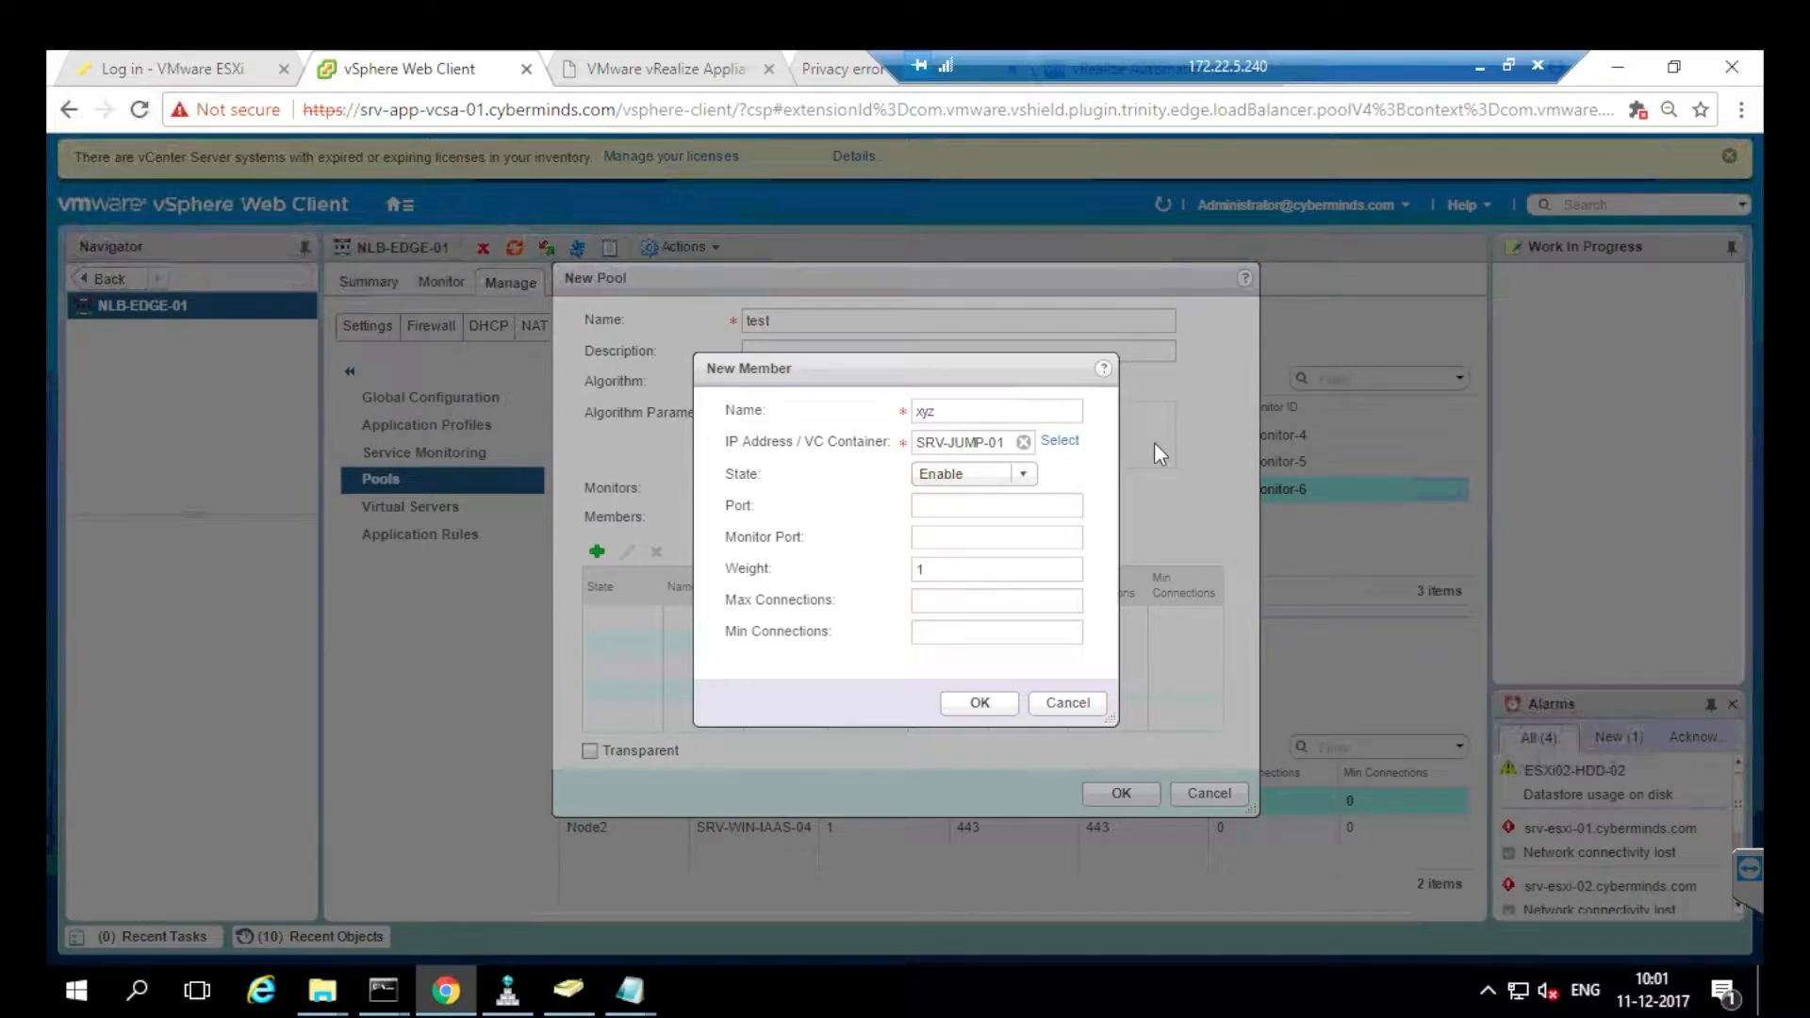
Keep it enabled with port and monitor port 443, save the member, then discard the test pool.
key(alt+Down)
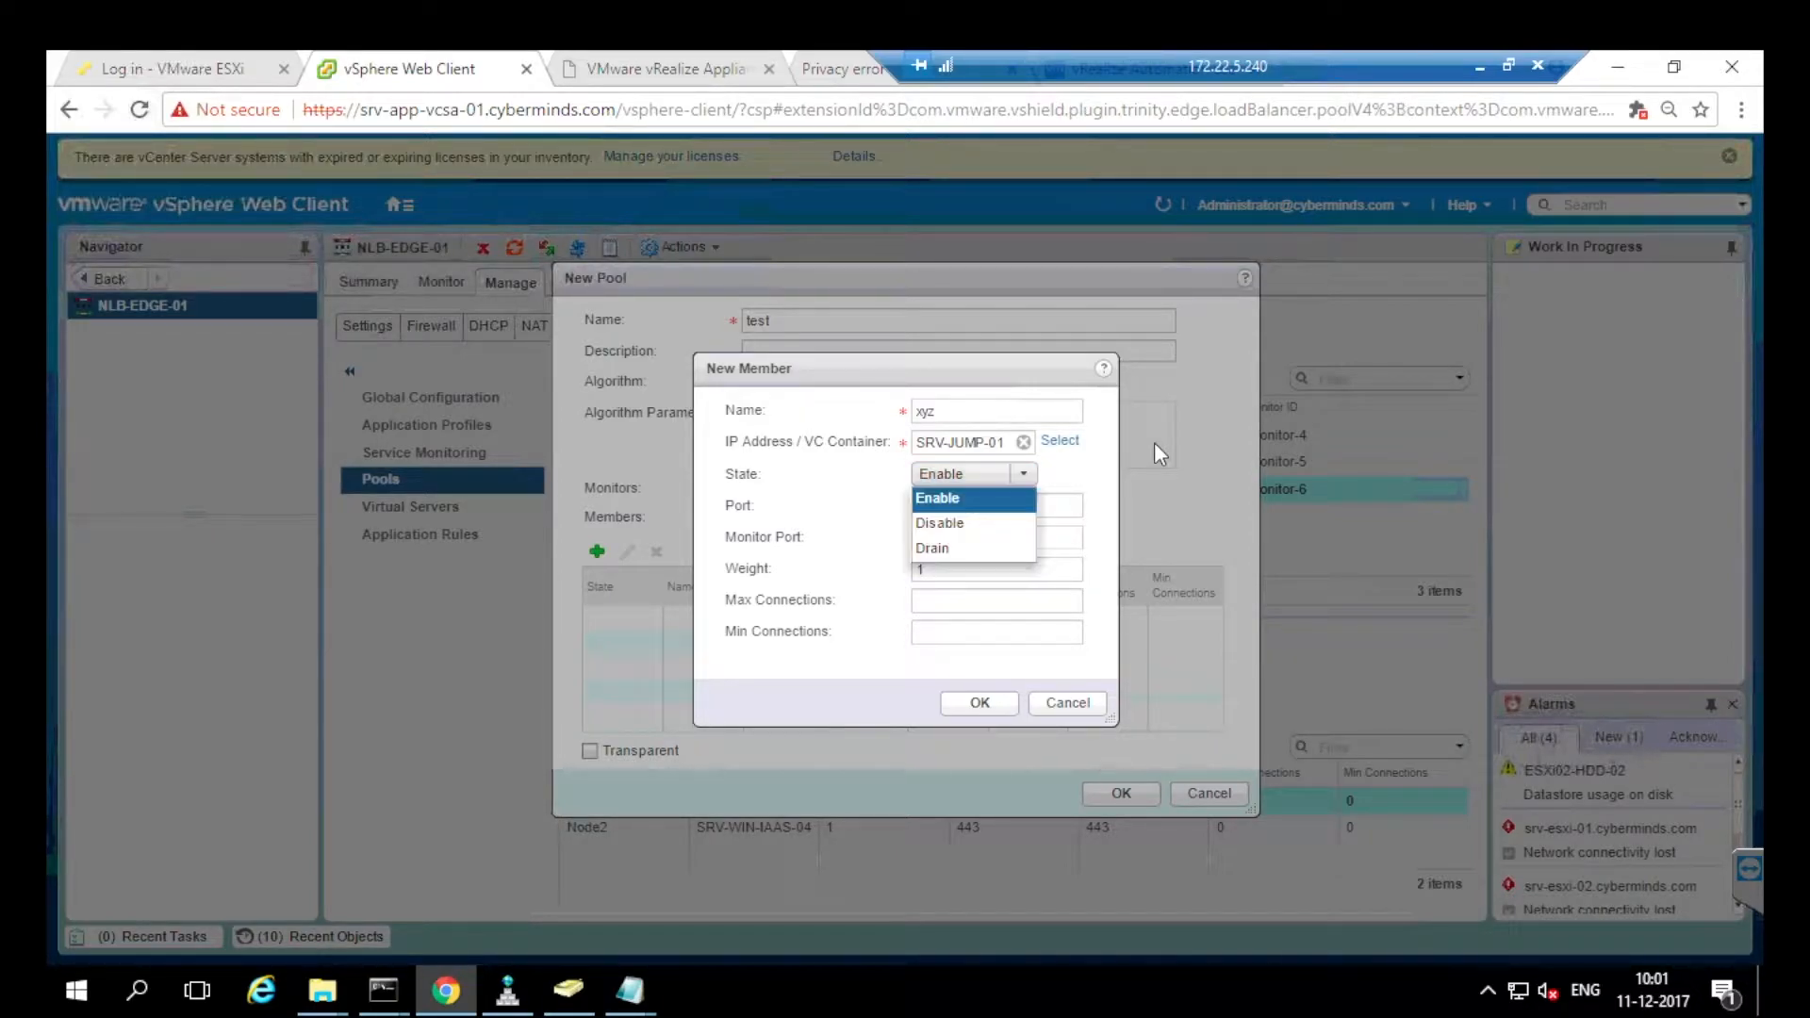
key(Return)
key(Tab)
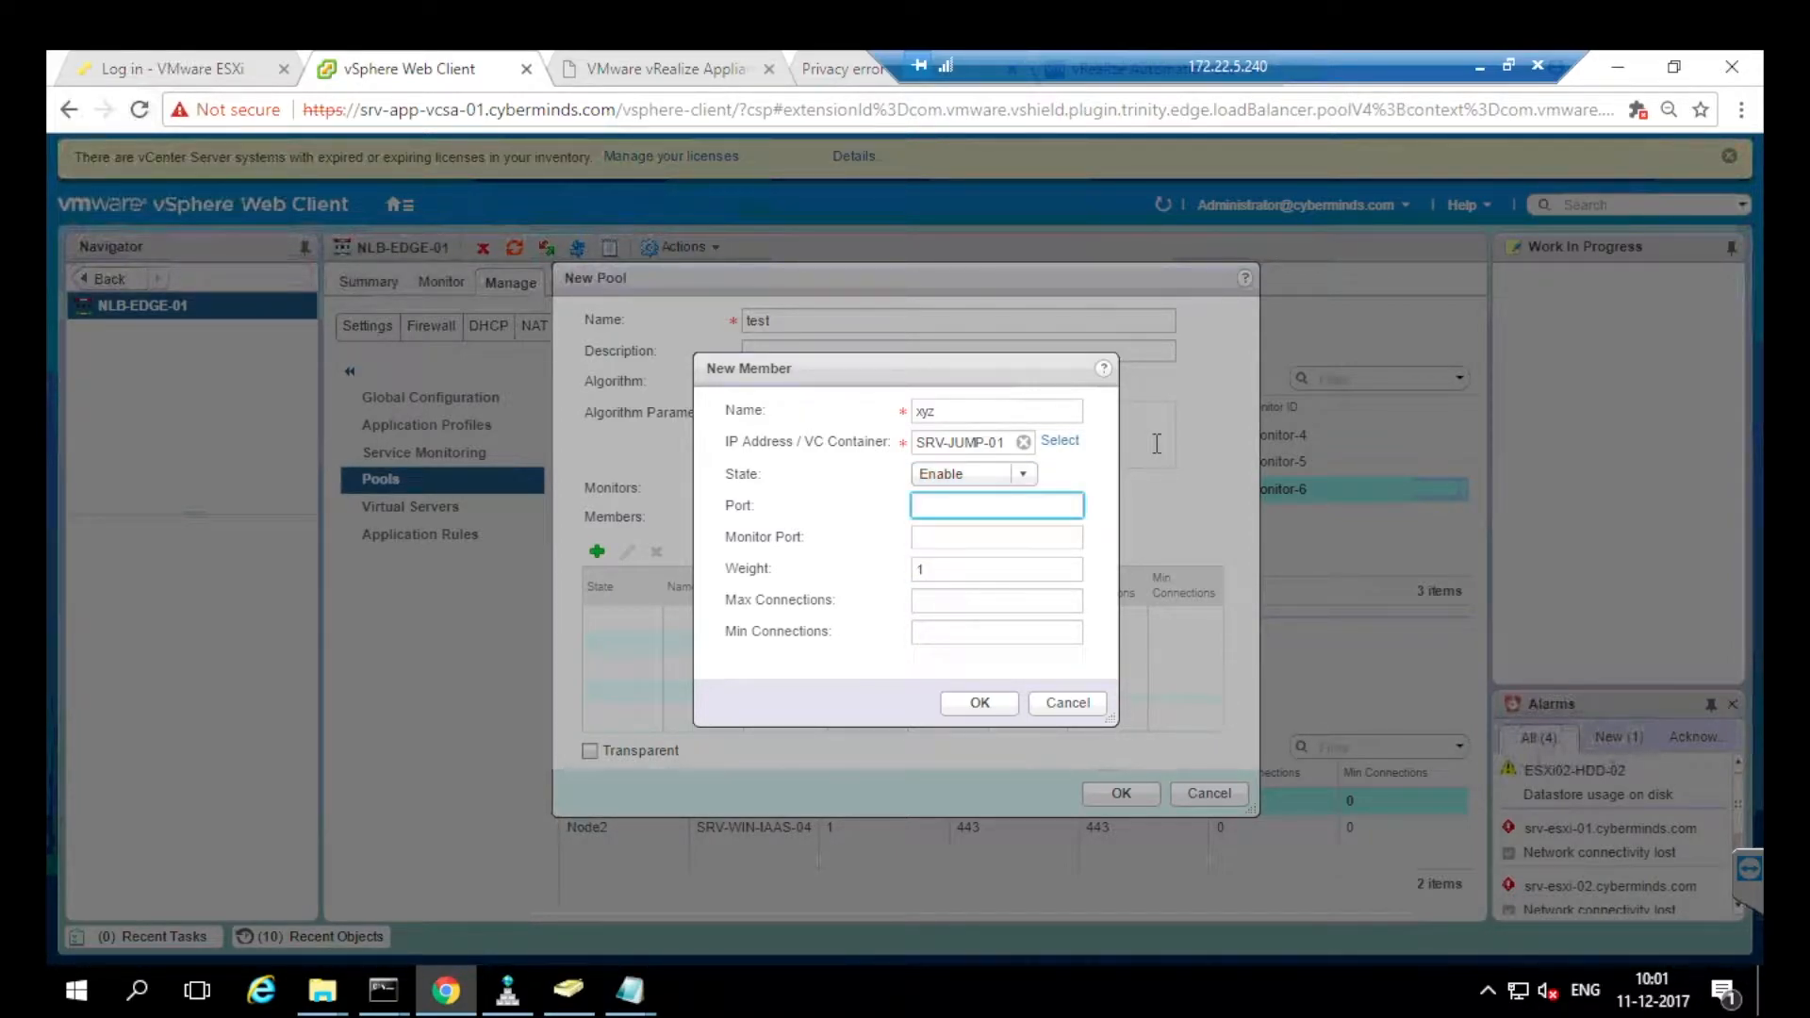
text(443)
key(Tab)
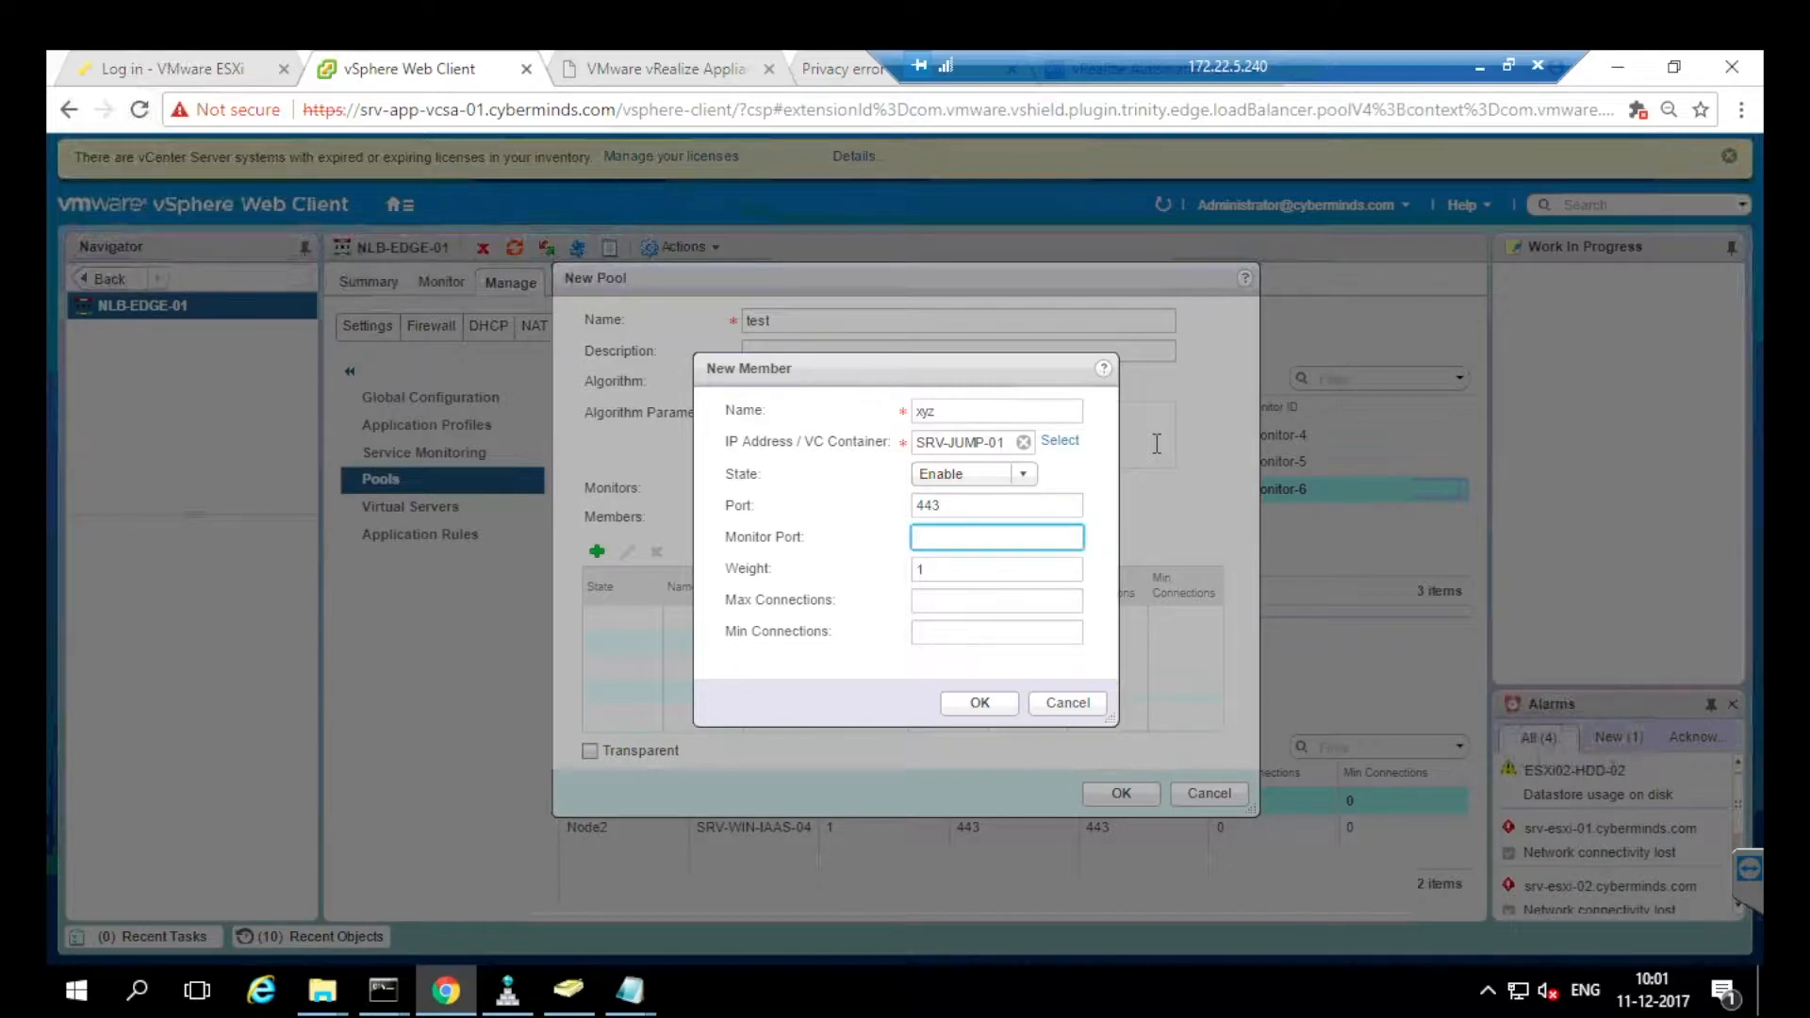
text(443)
key(Tab)
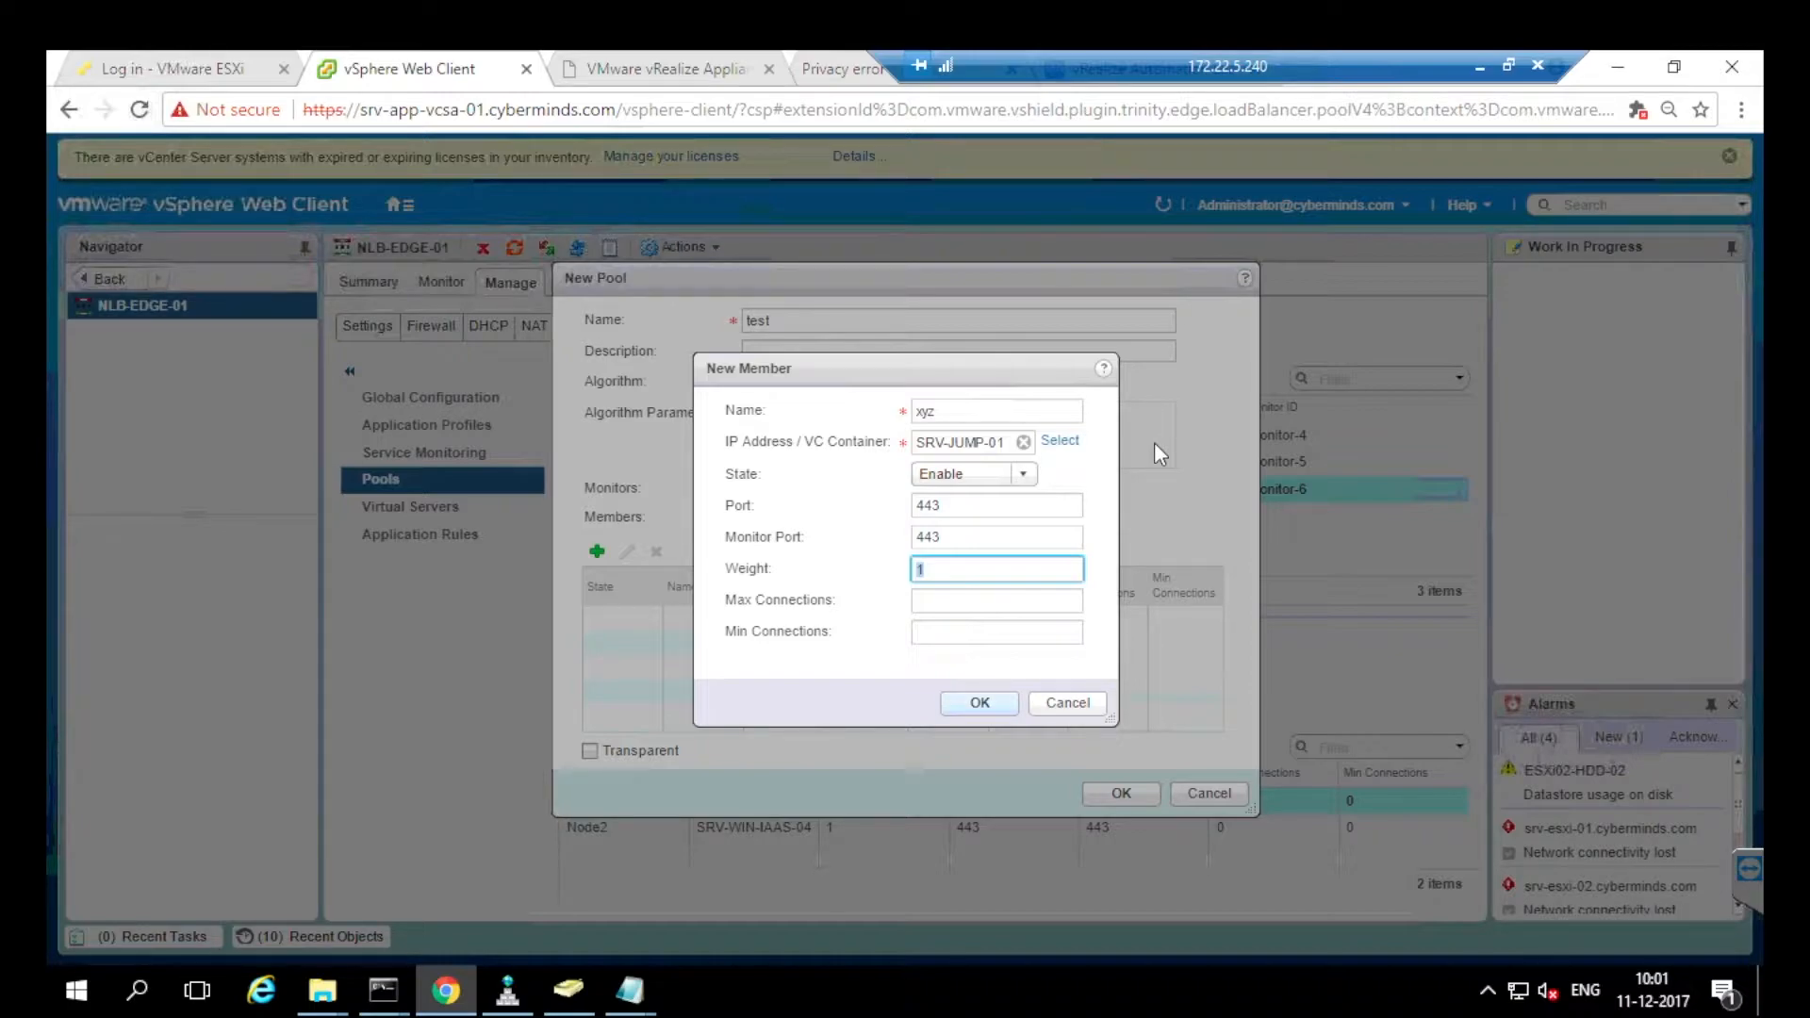
key(Return)
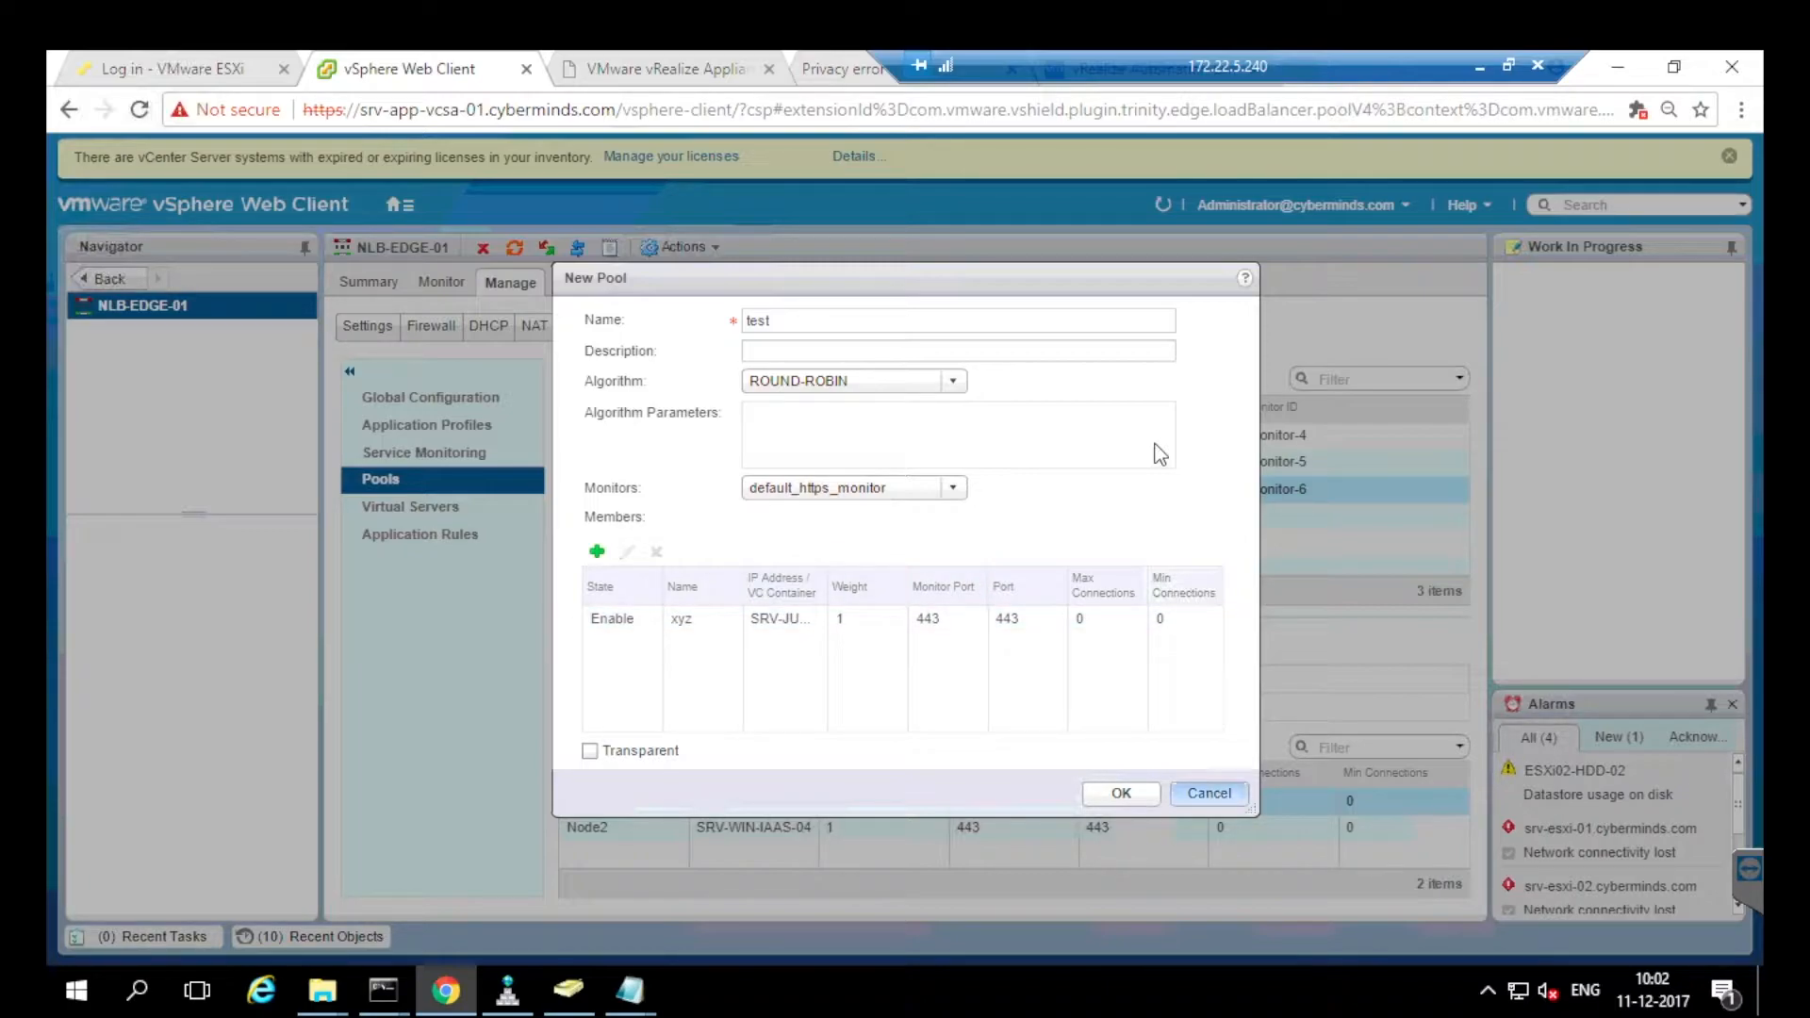
key(Escape)
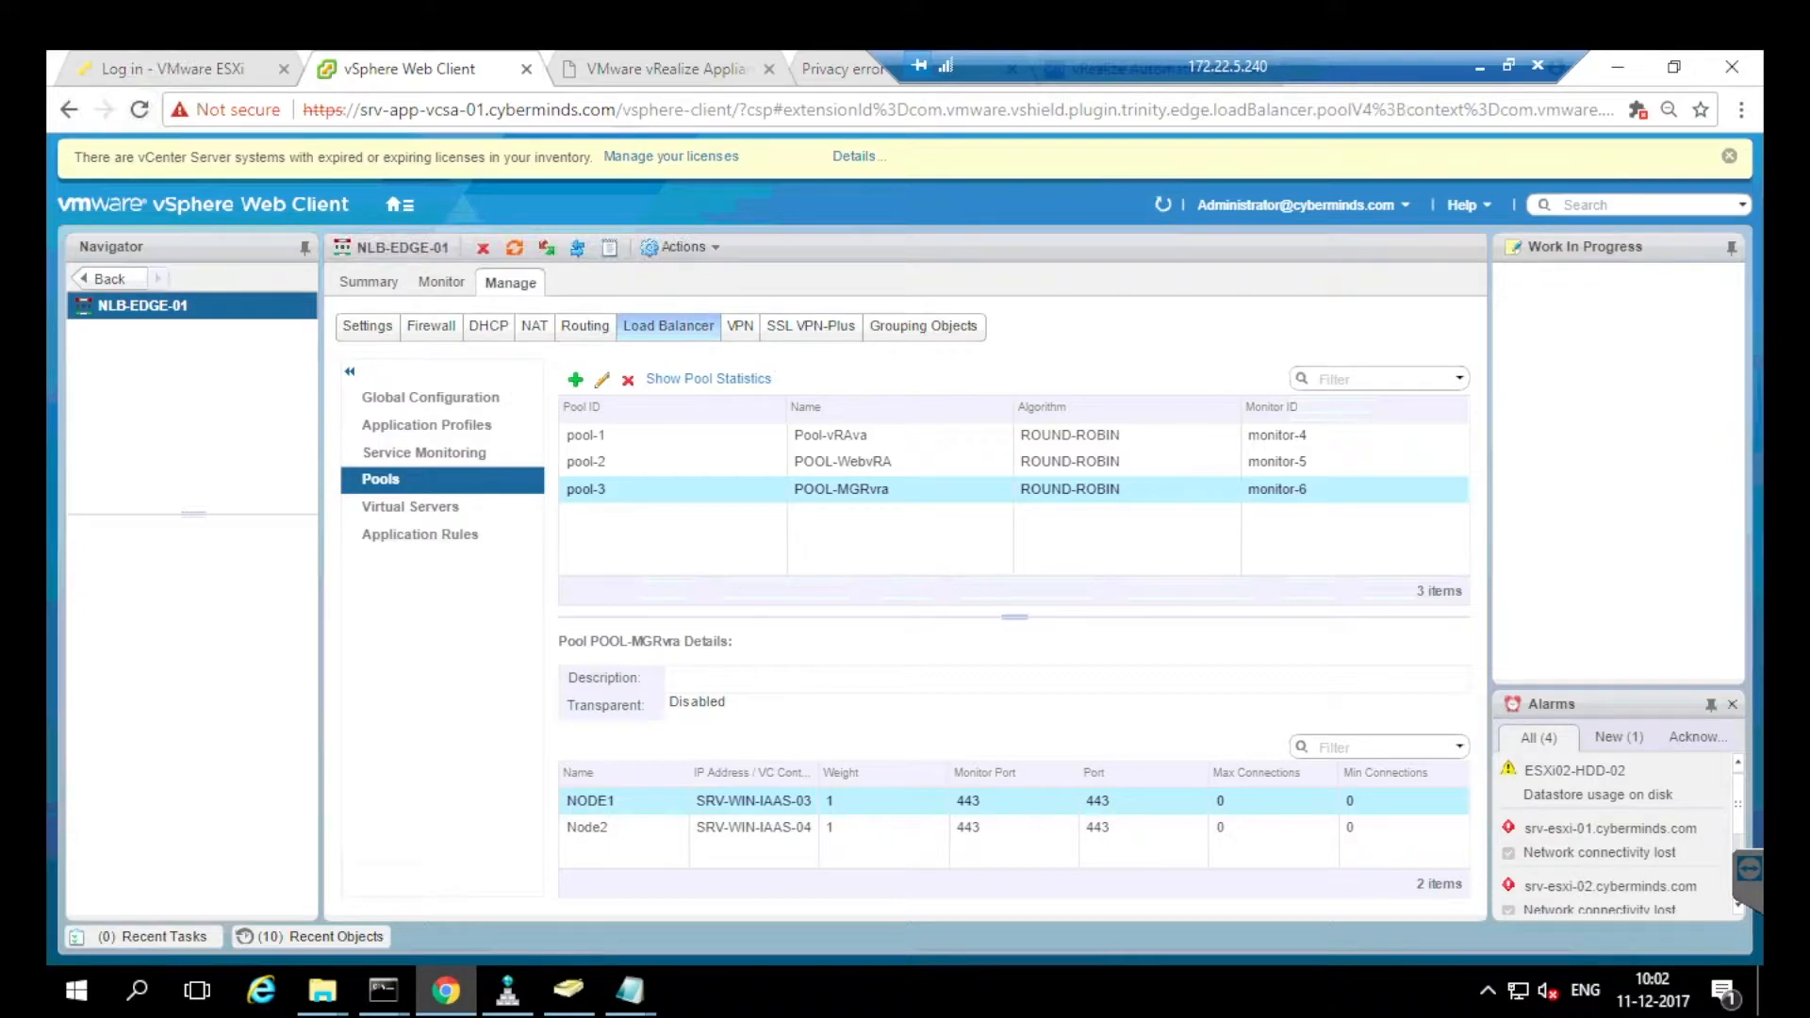
click(602, 379)
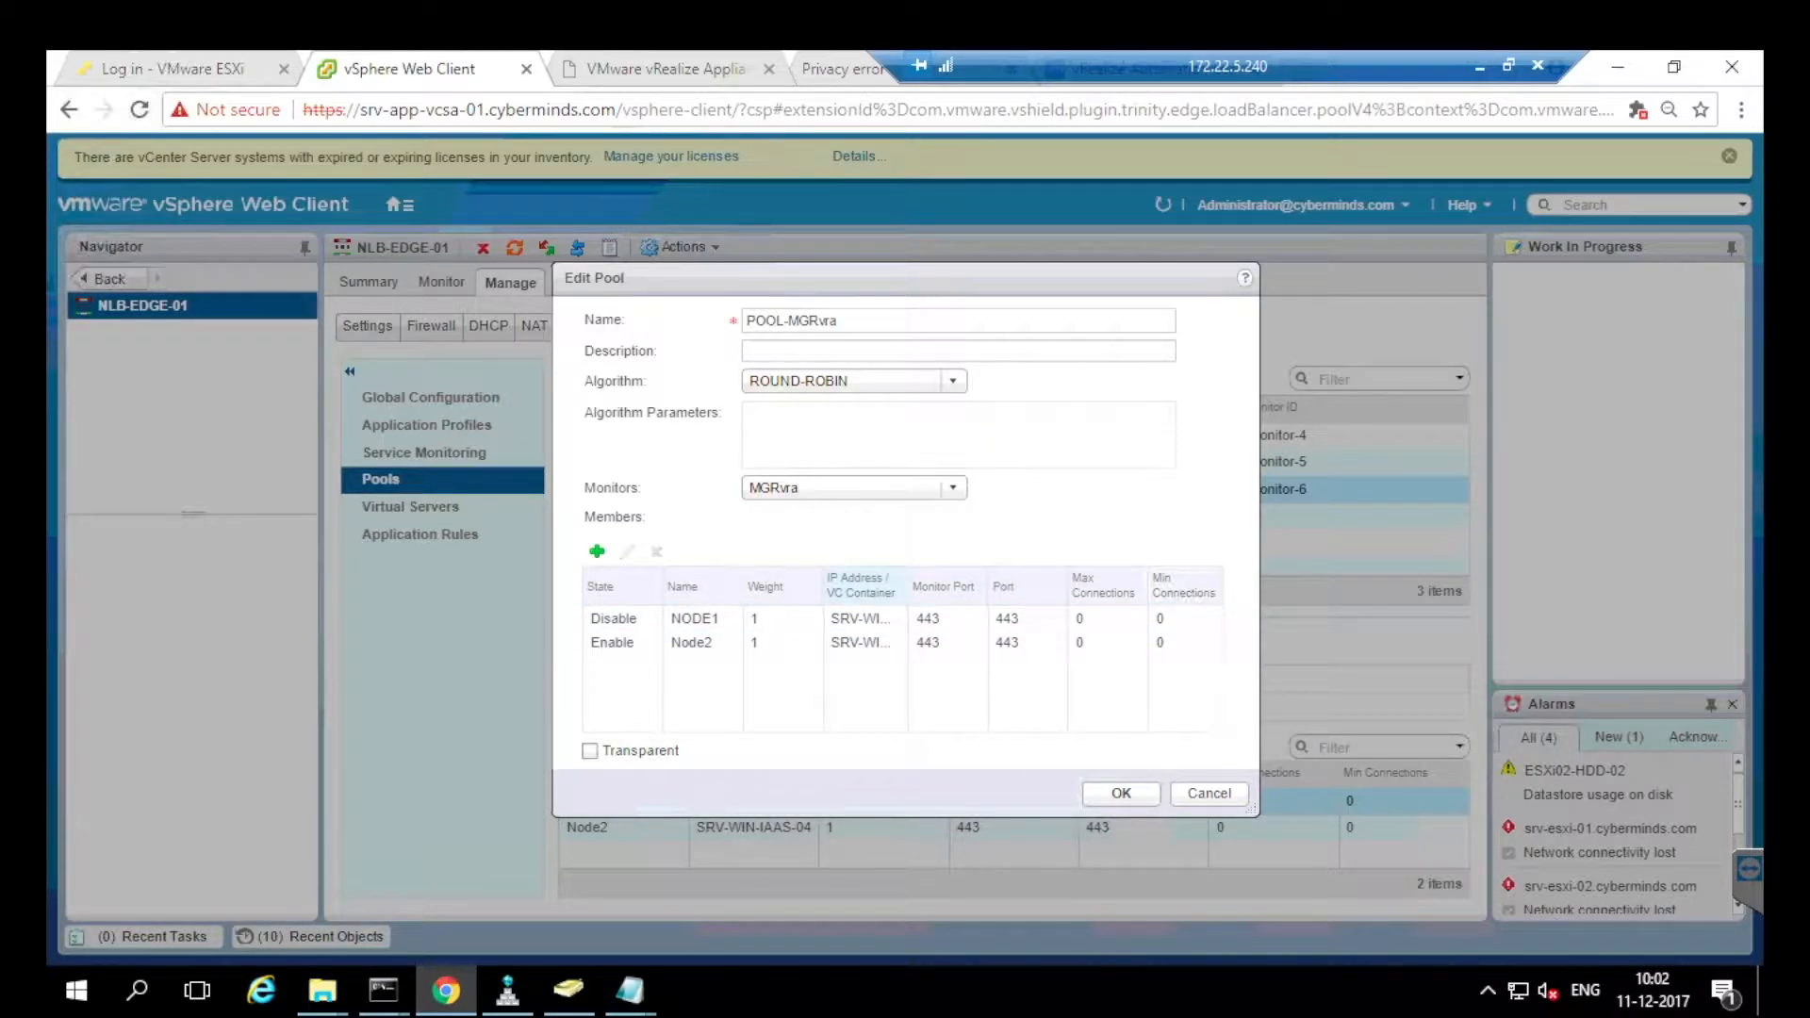
drag(868, 585, 976, 586)
drag(1018, 585, 1114, 586)
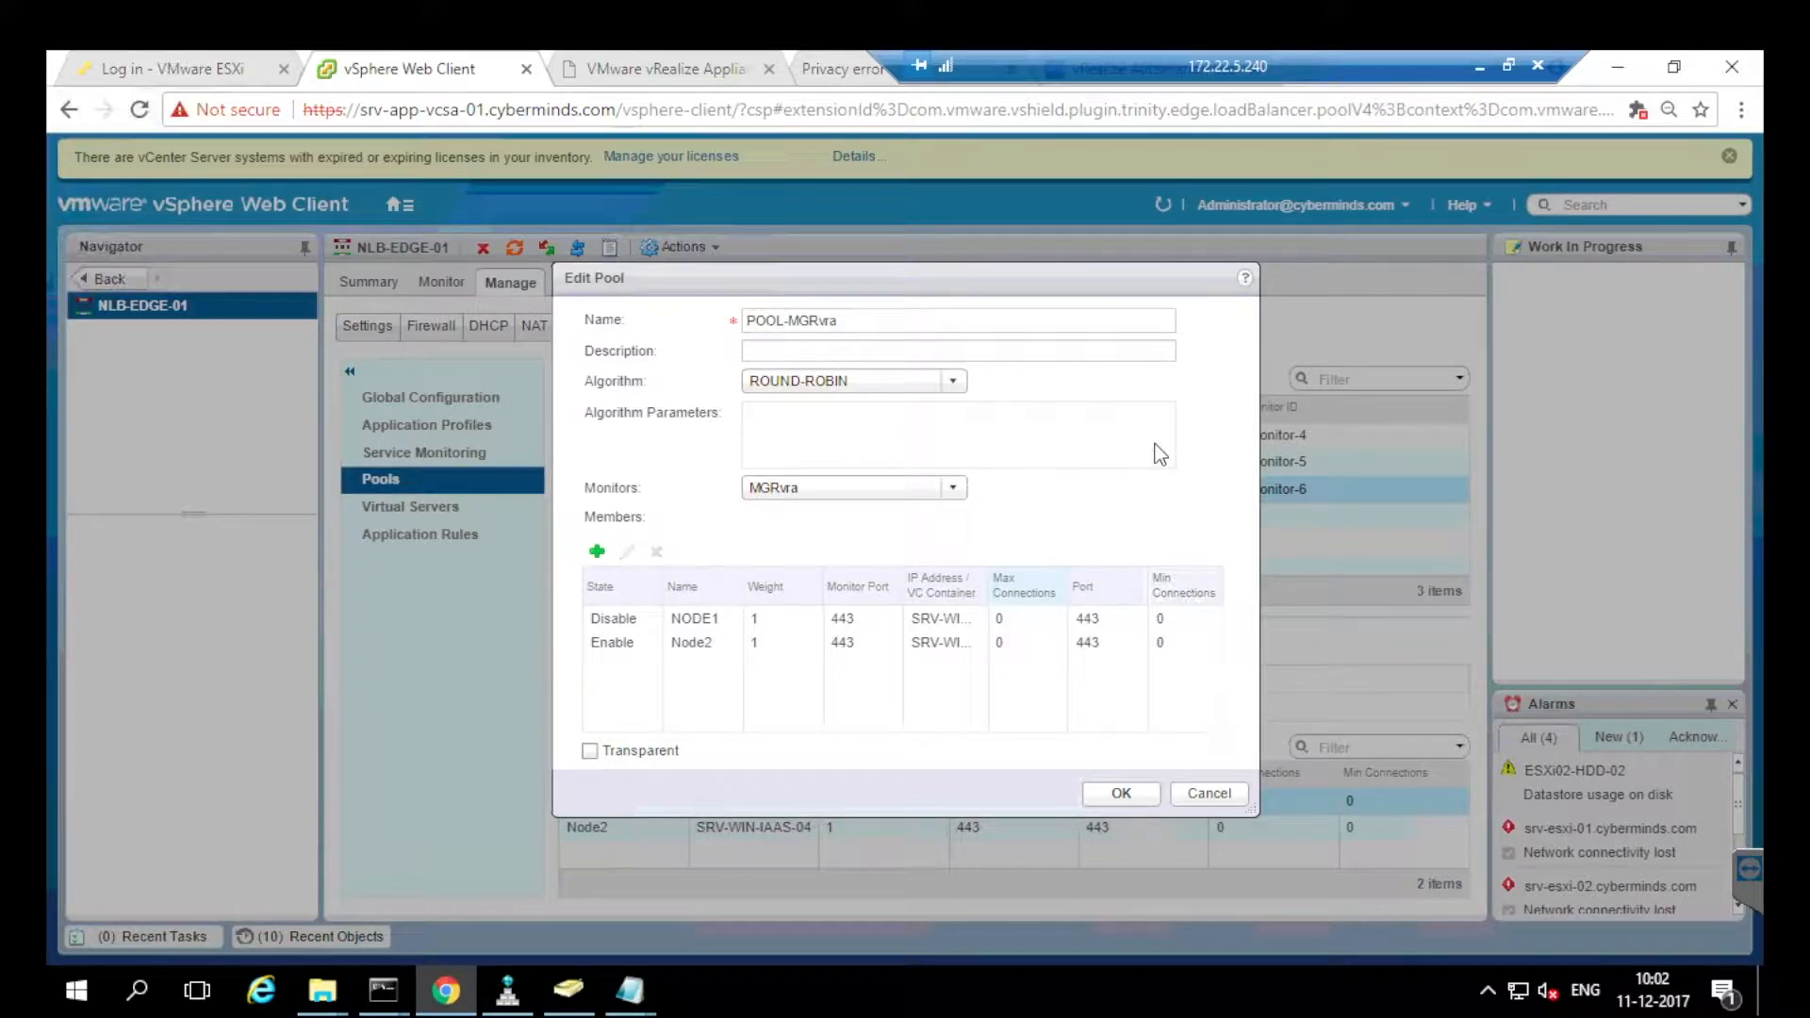
drag(988, 586, 1109, 589)
click(970, 648)
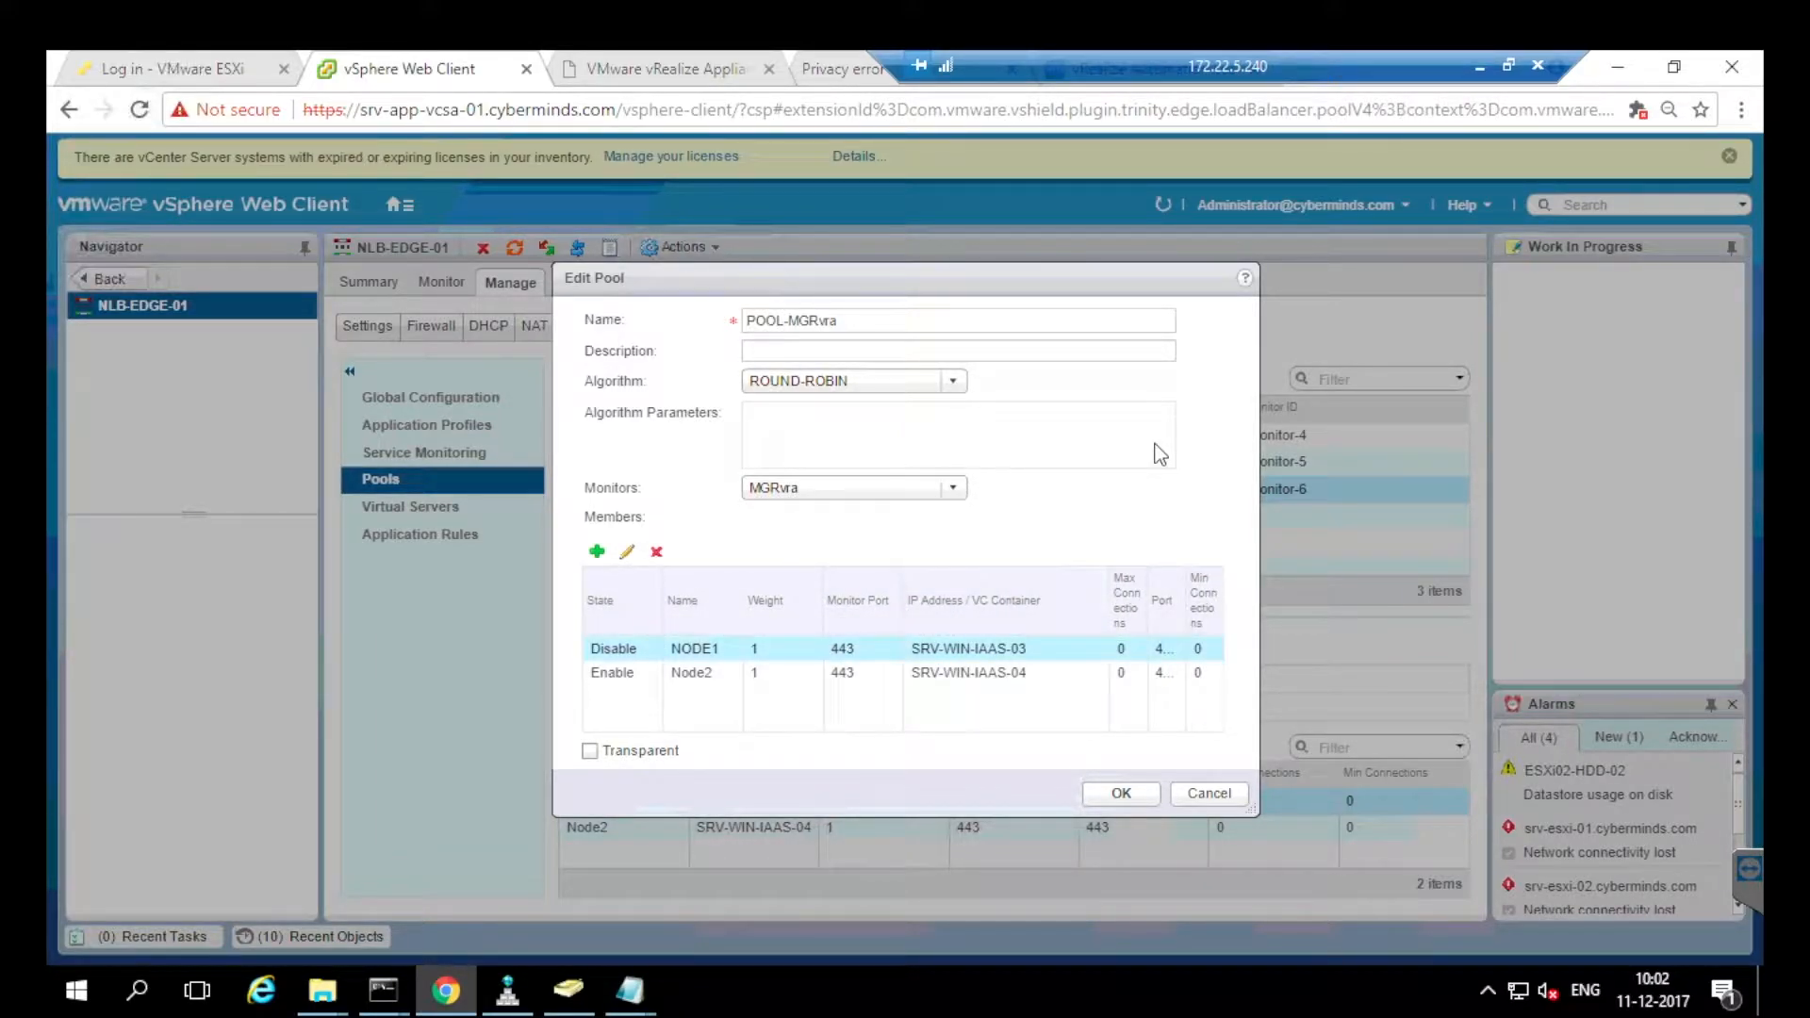
click(969, 673)
click(969, 648)
click(969, 674)
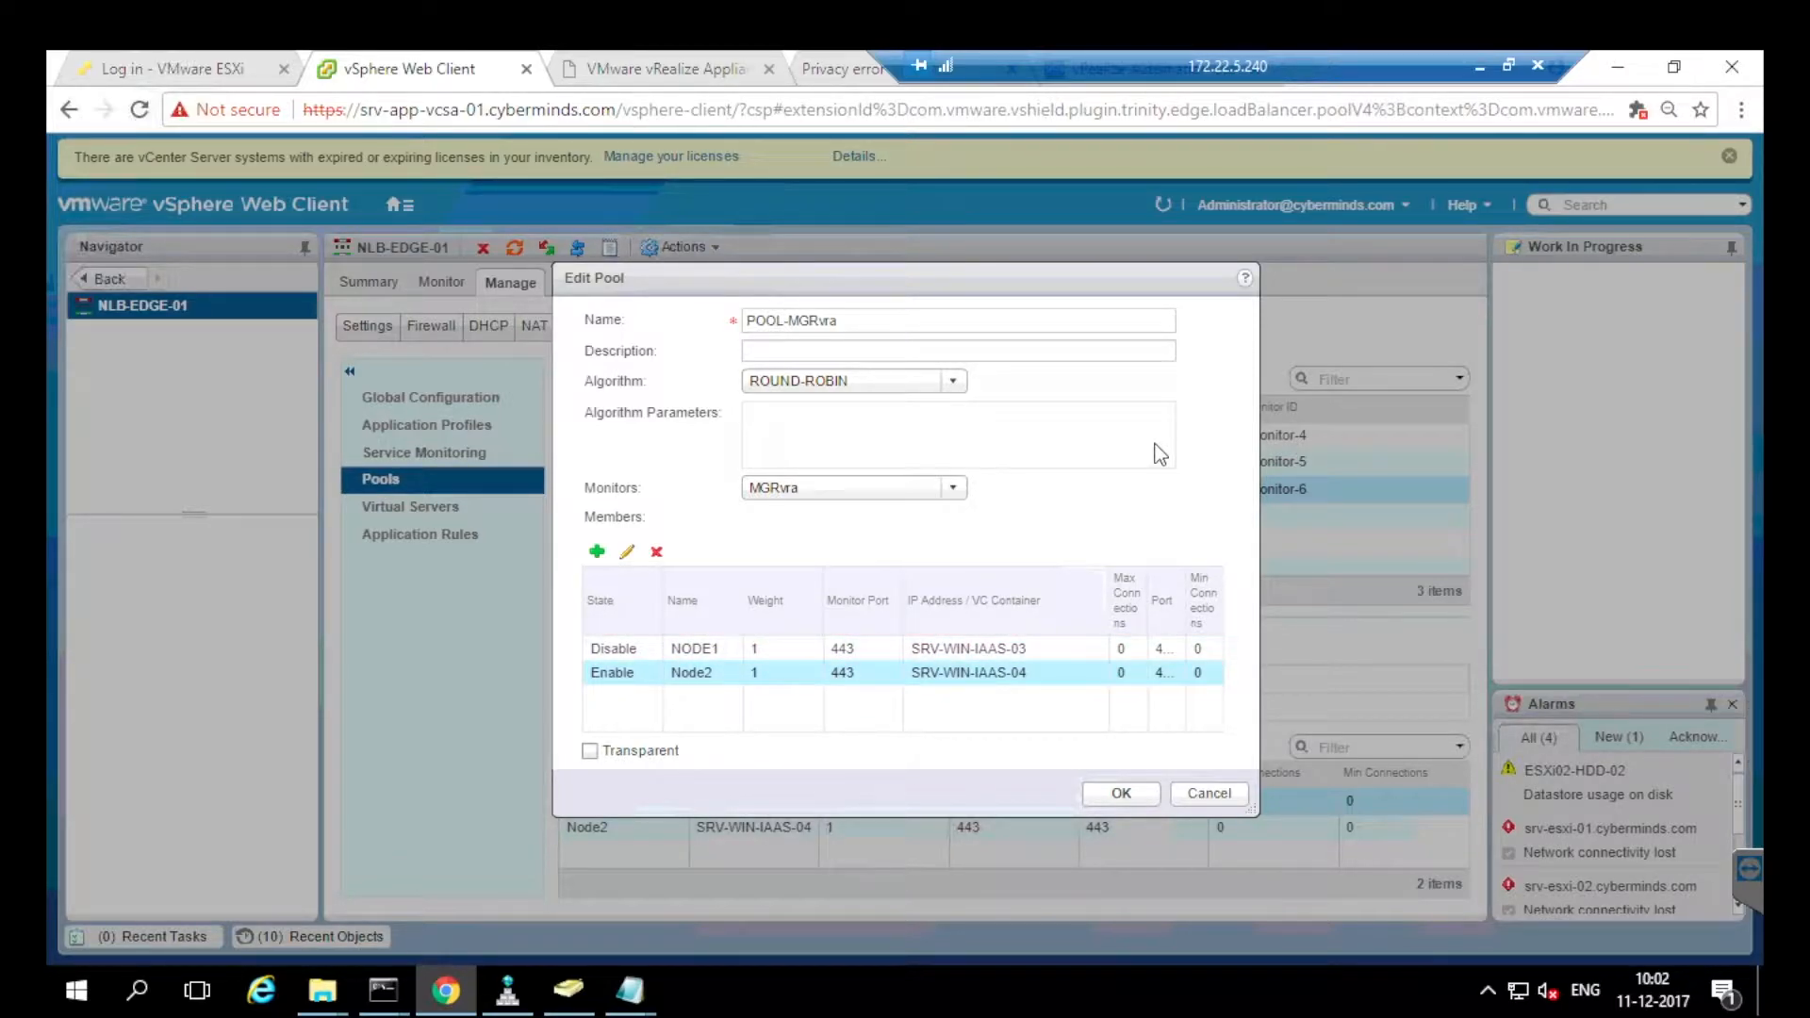
click(1208, 794)
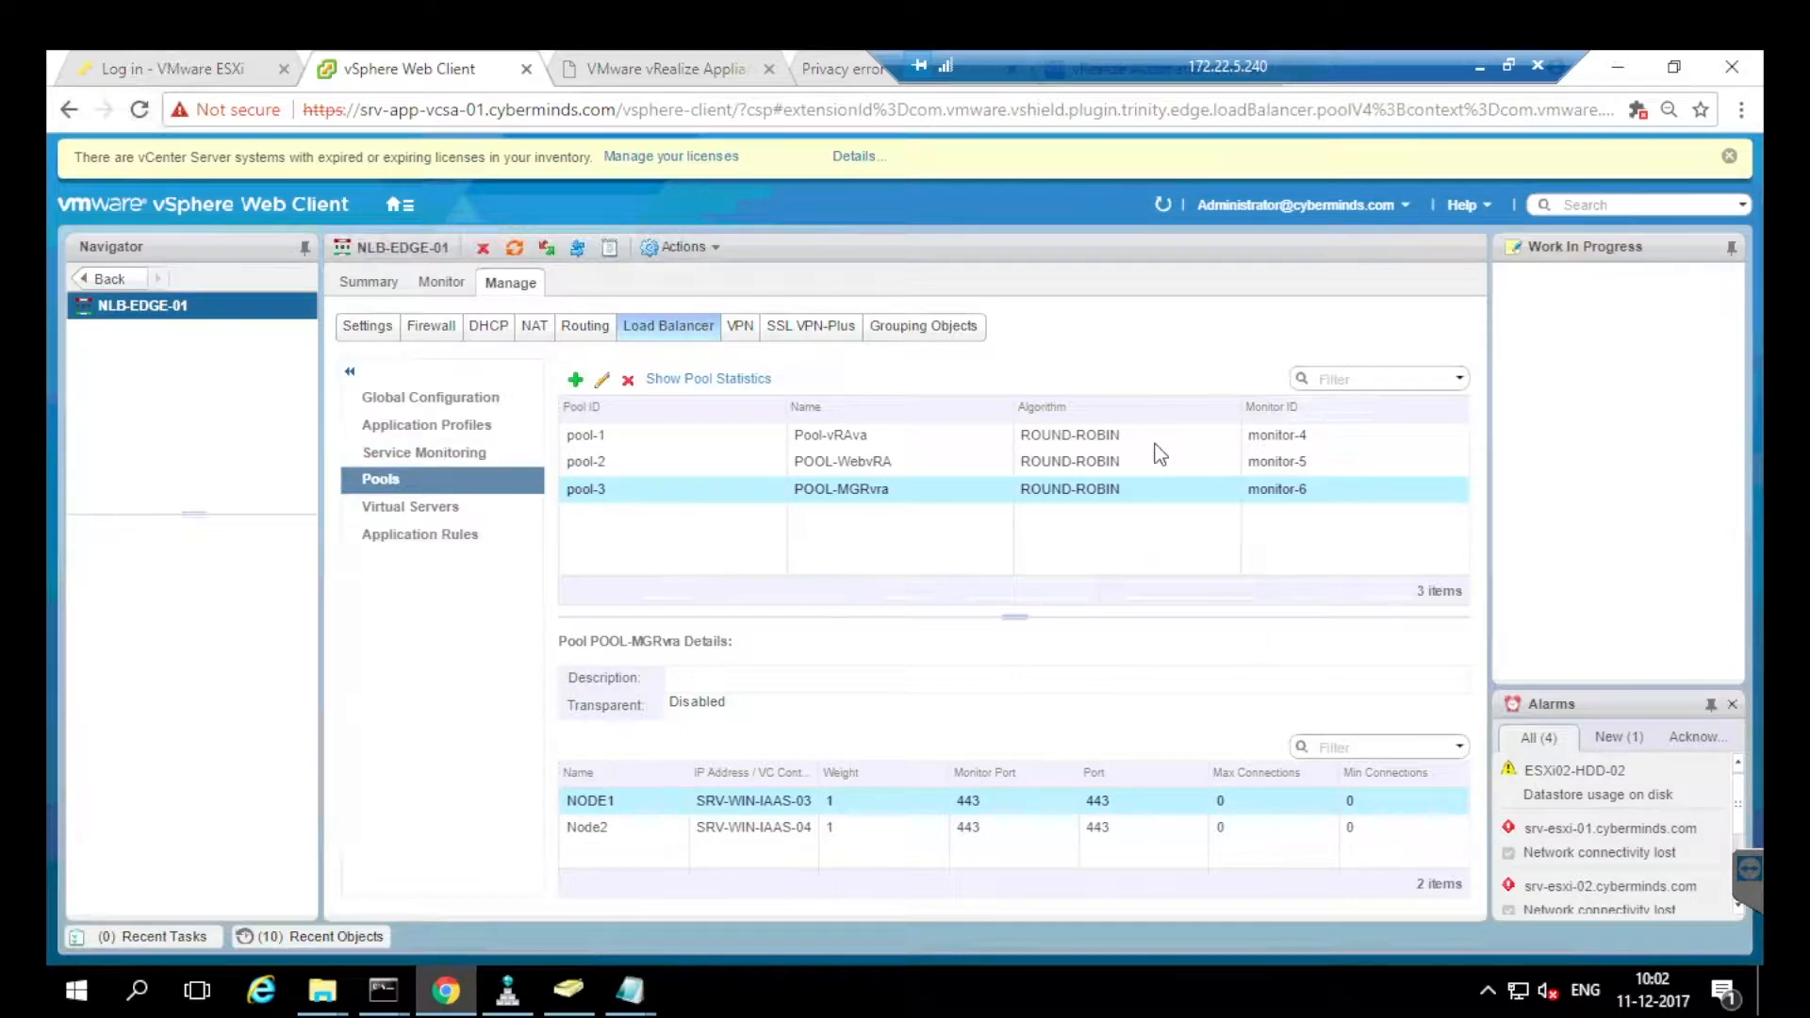
Review NLB-EDGE-01's three HTTPS virtual servers on port 443, then view its interfaces.
click(410, 506)
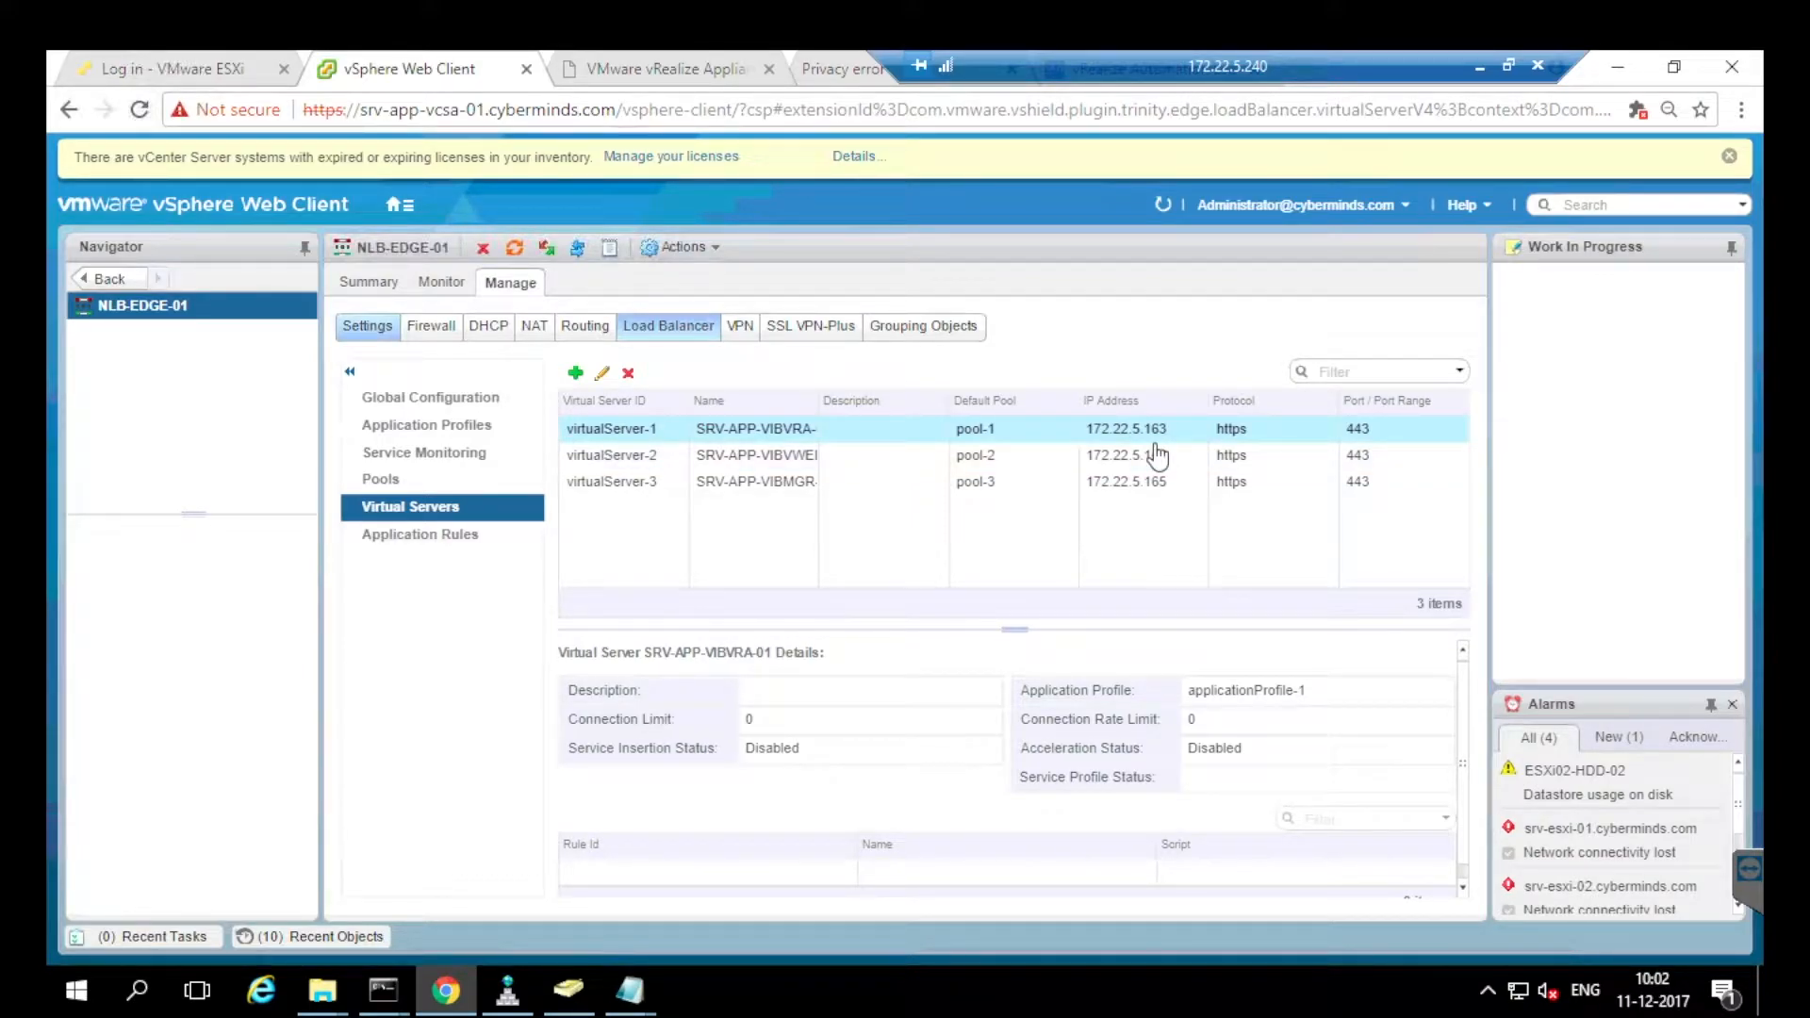
click(367, 326)
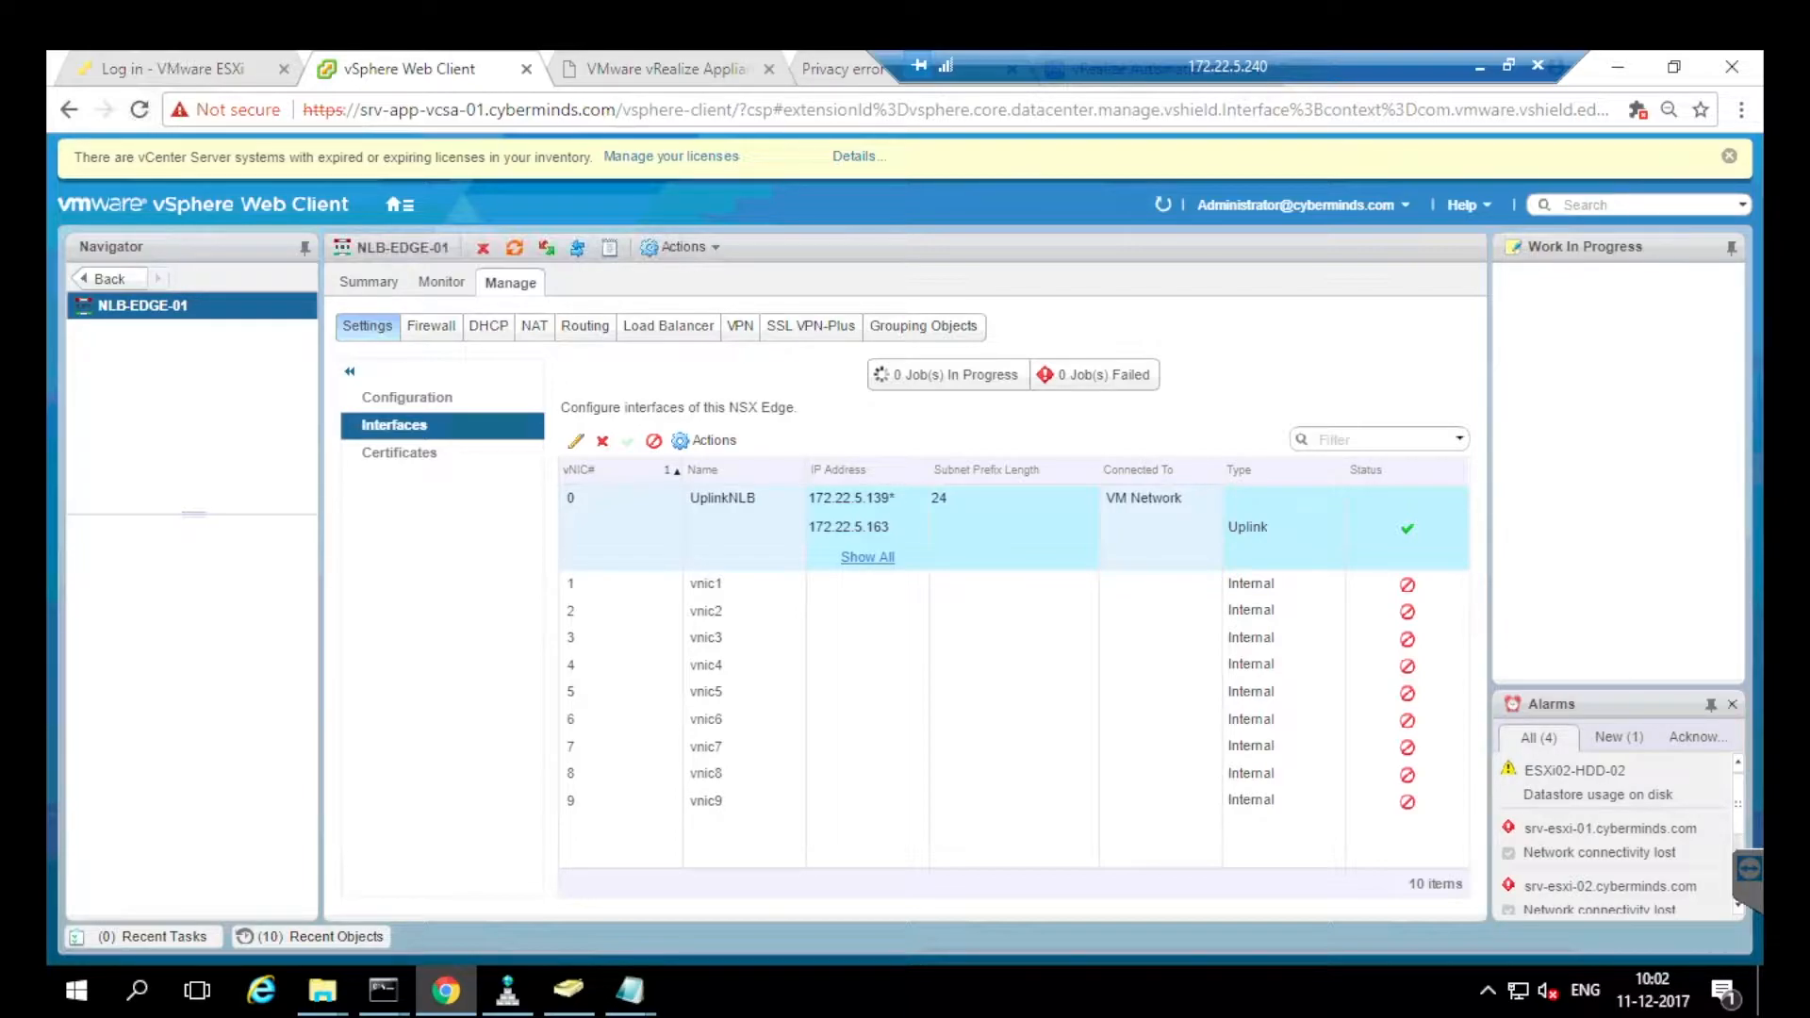
Check UplinkNLB's IP addresses and vNIC 0 settings unchanged, then return to the virtual servers list.
click(868, 557)
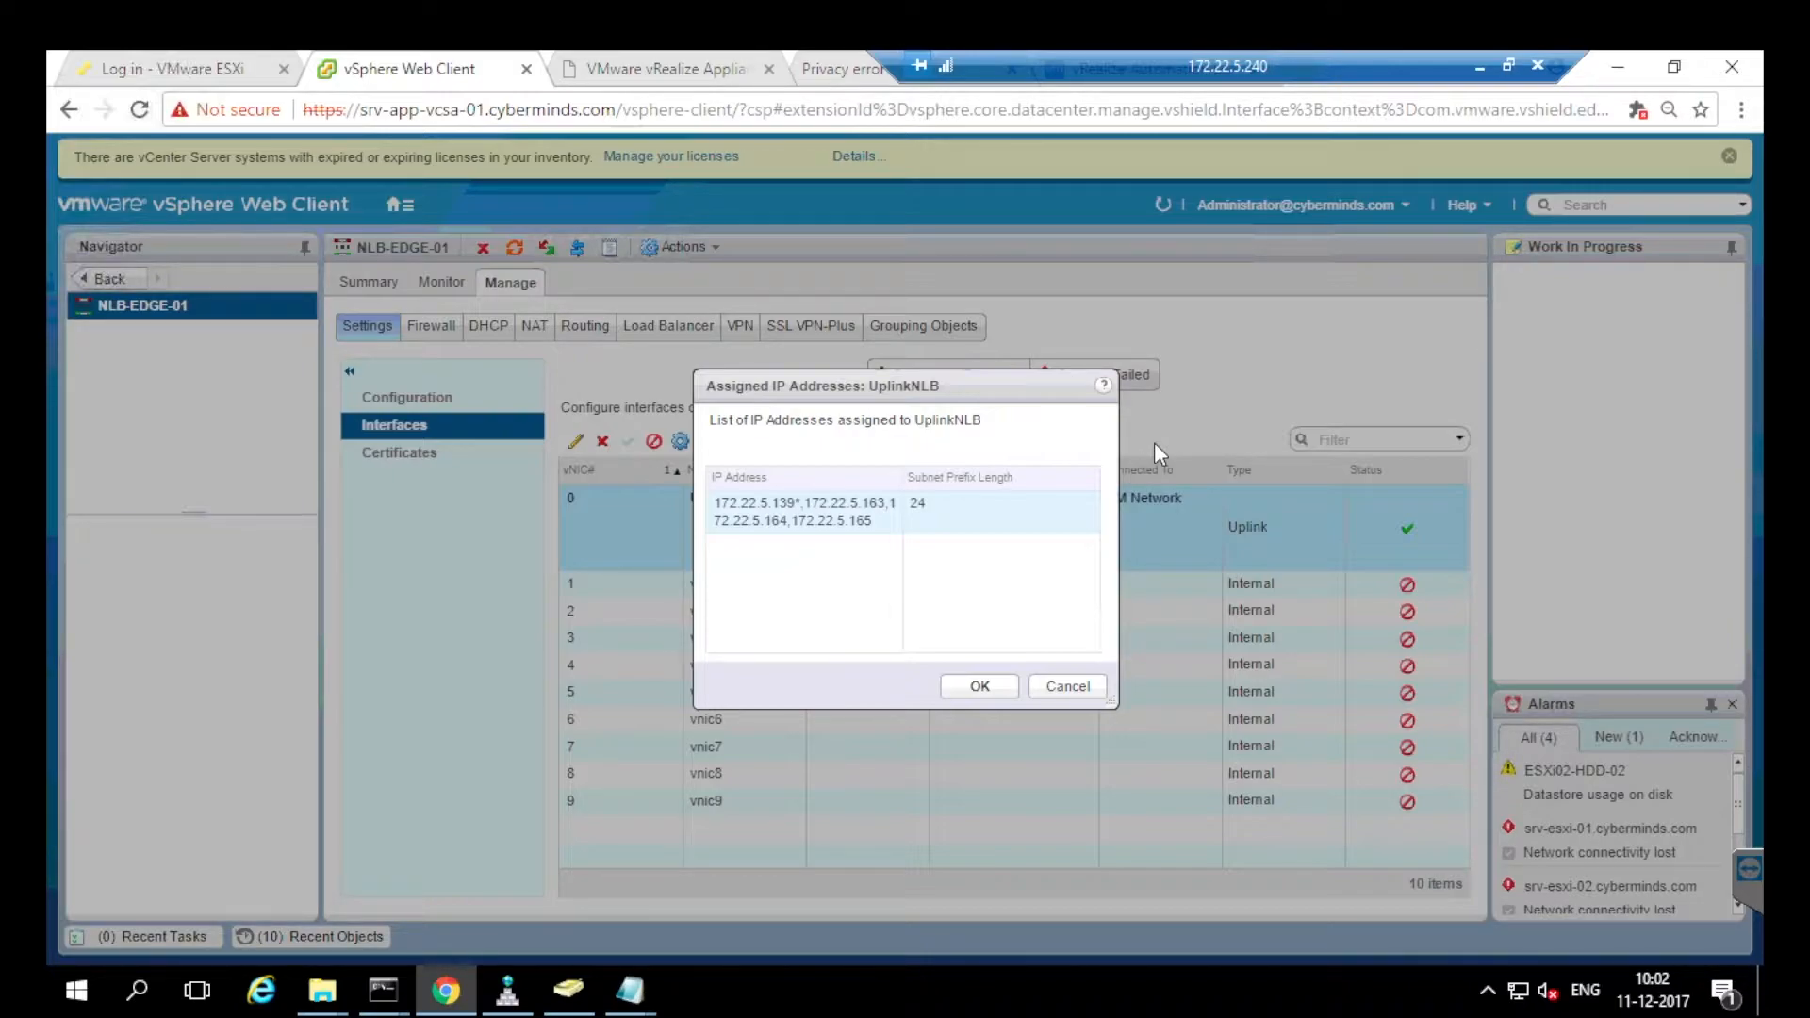
key(Escape)
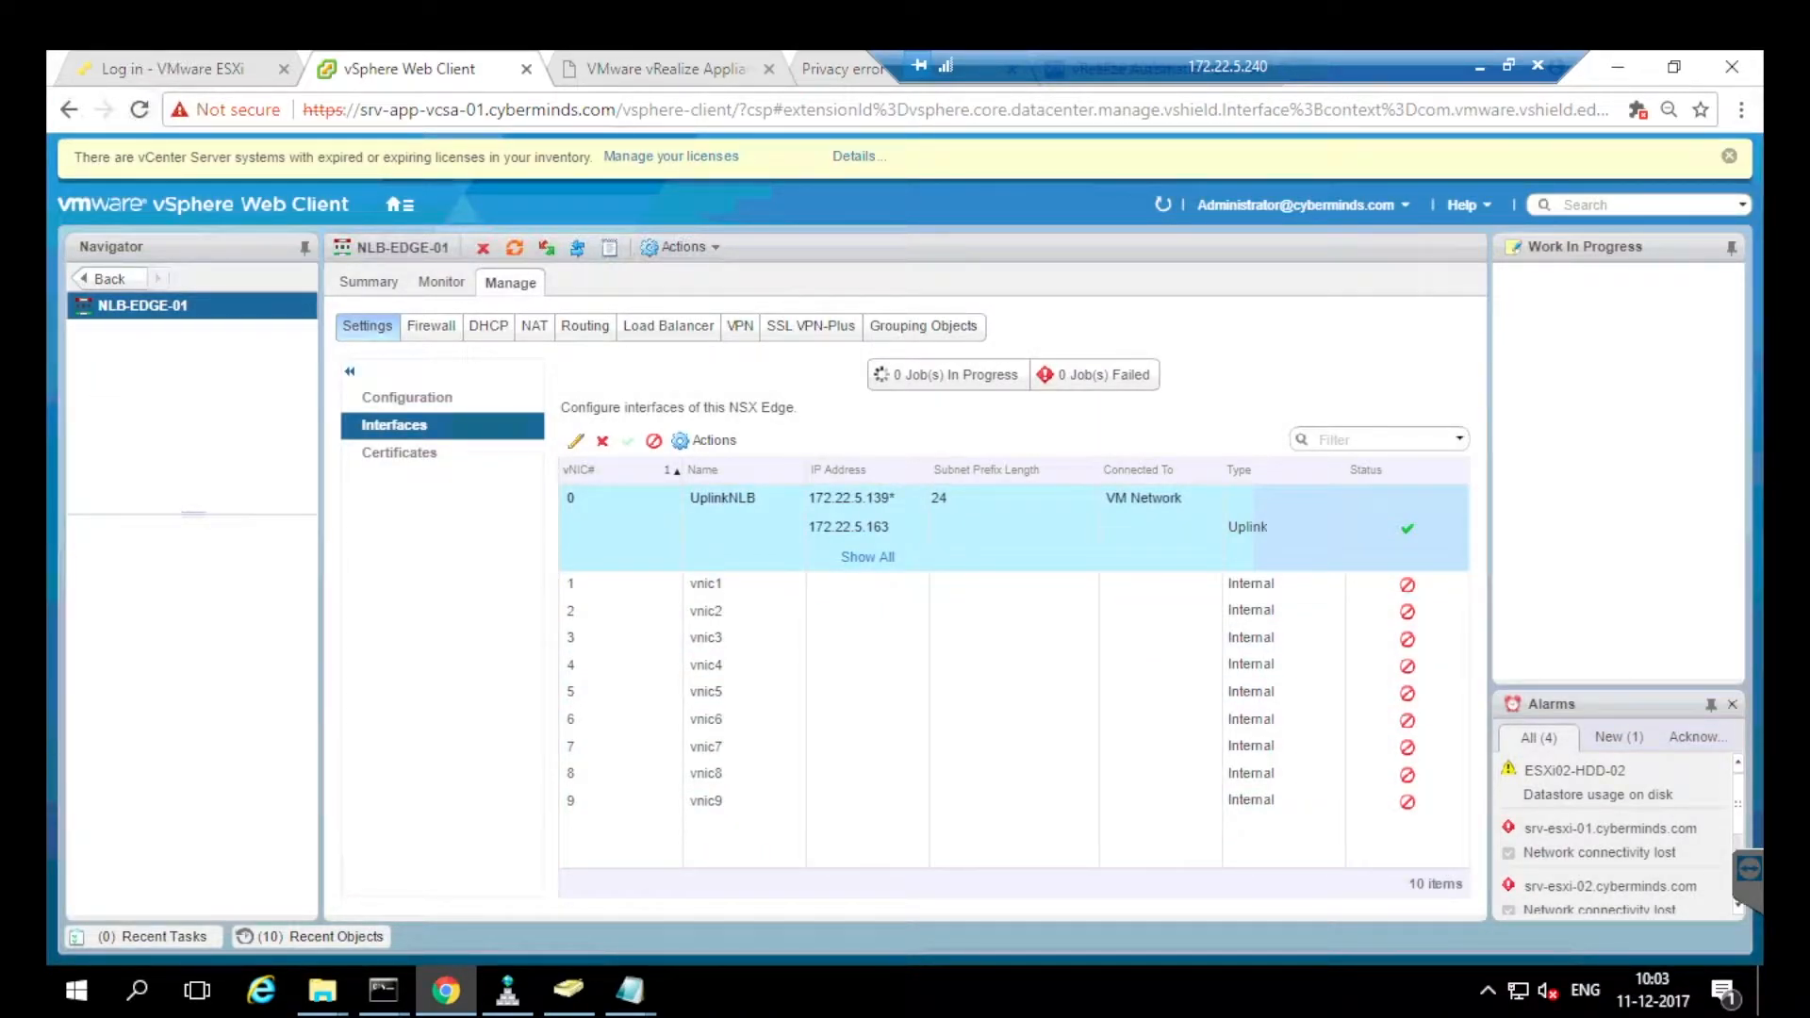
click(576, 441)
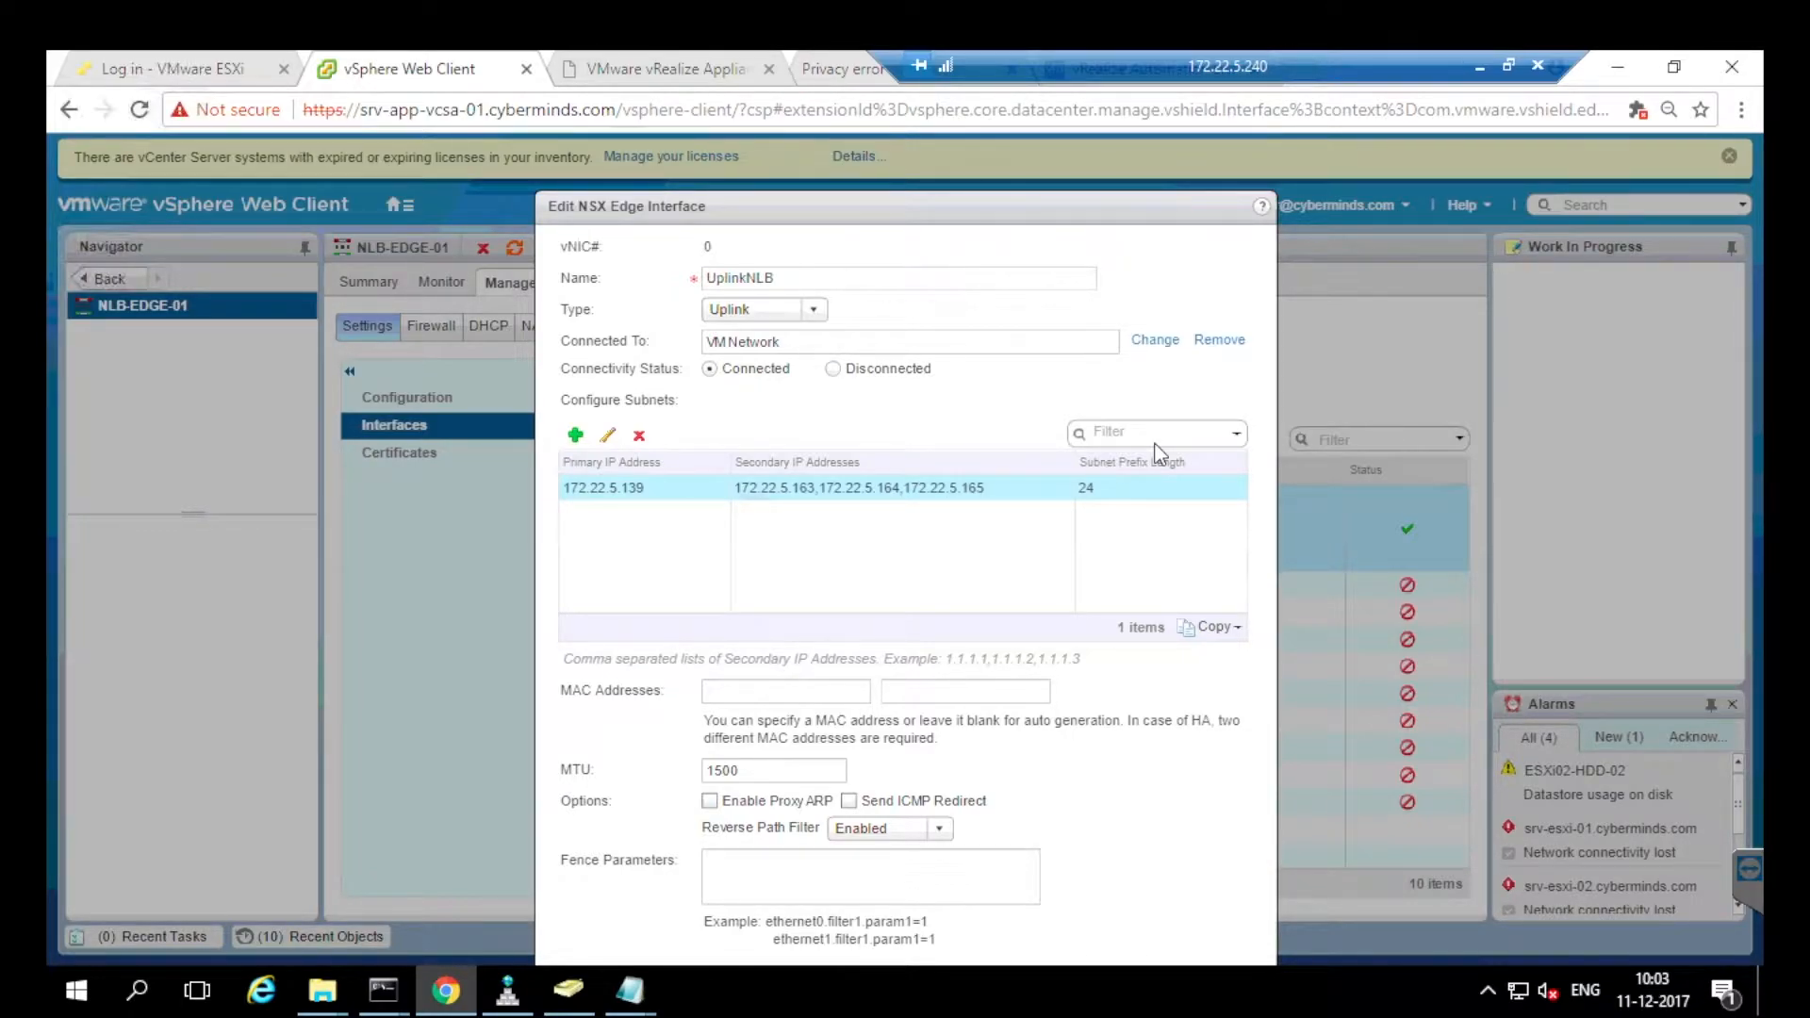
scroll(1160, 453, down, 2)
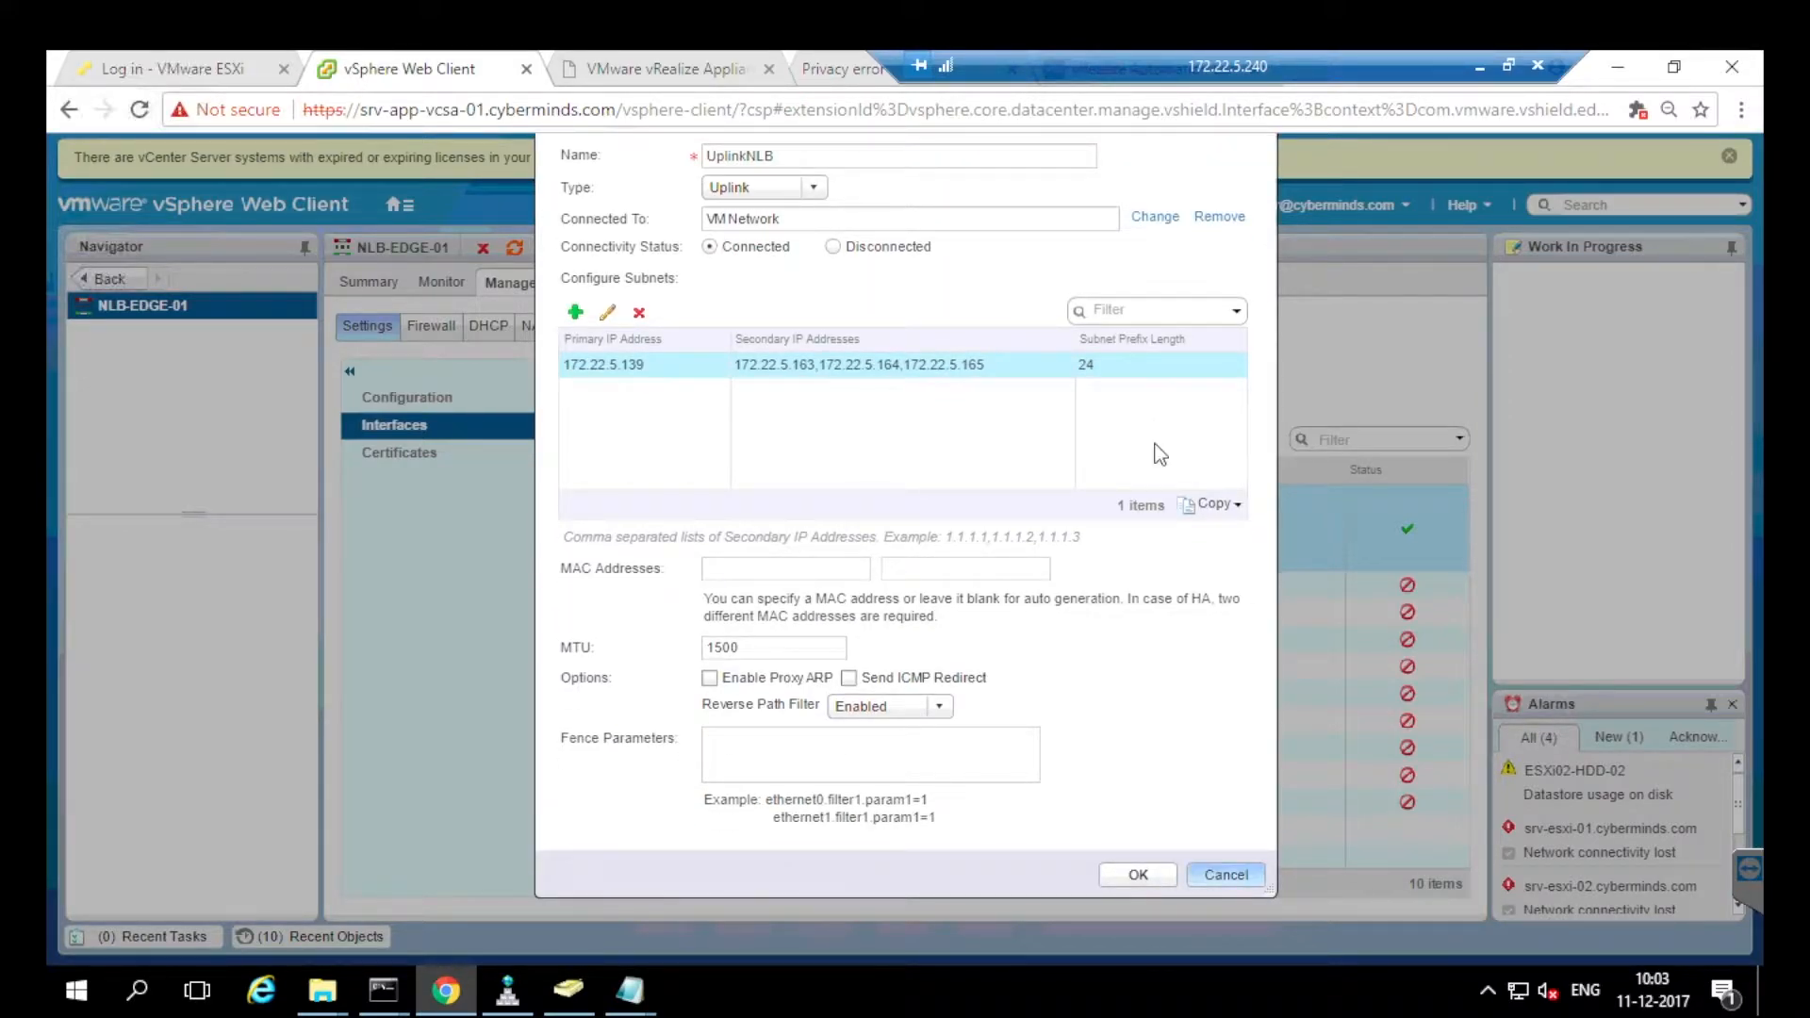
click(1226, 875)
click(668, 327)
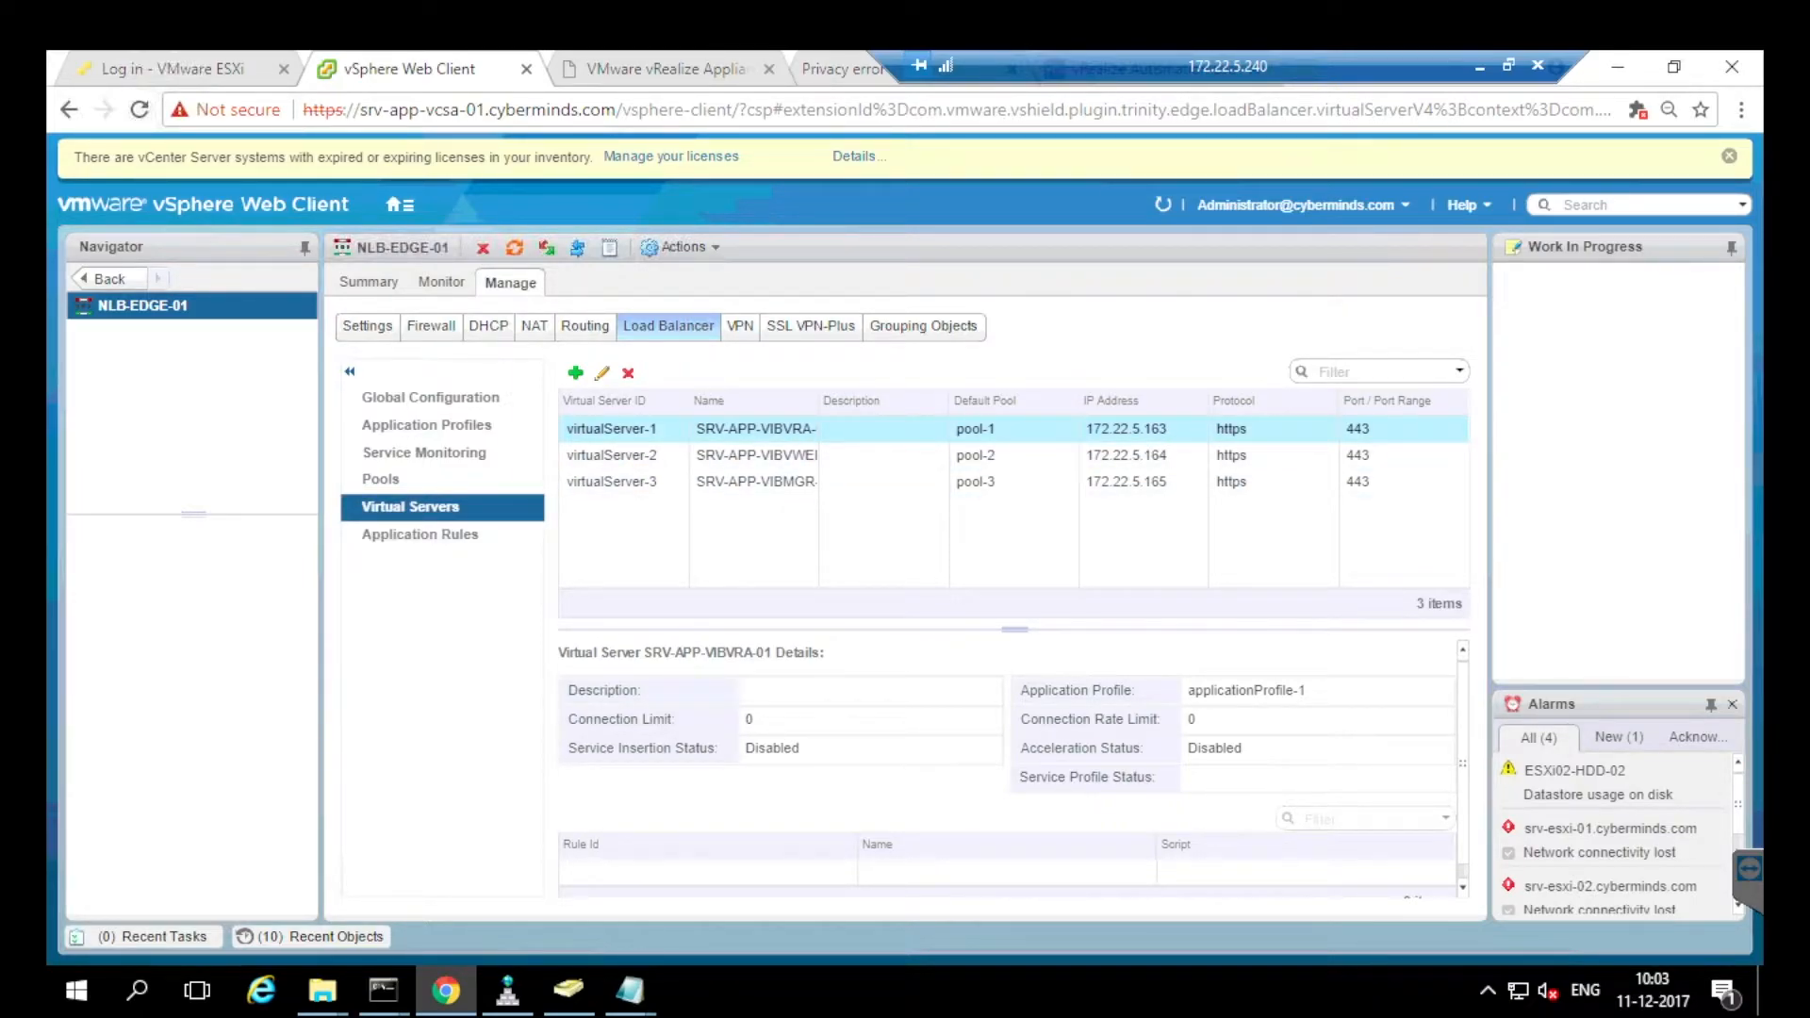
click(575, 373)
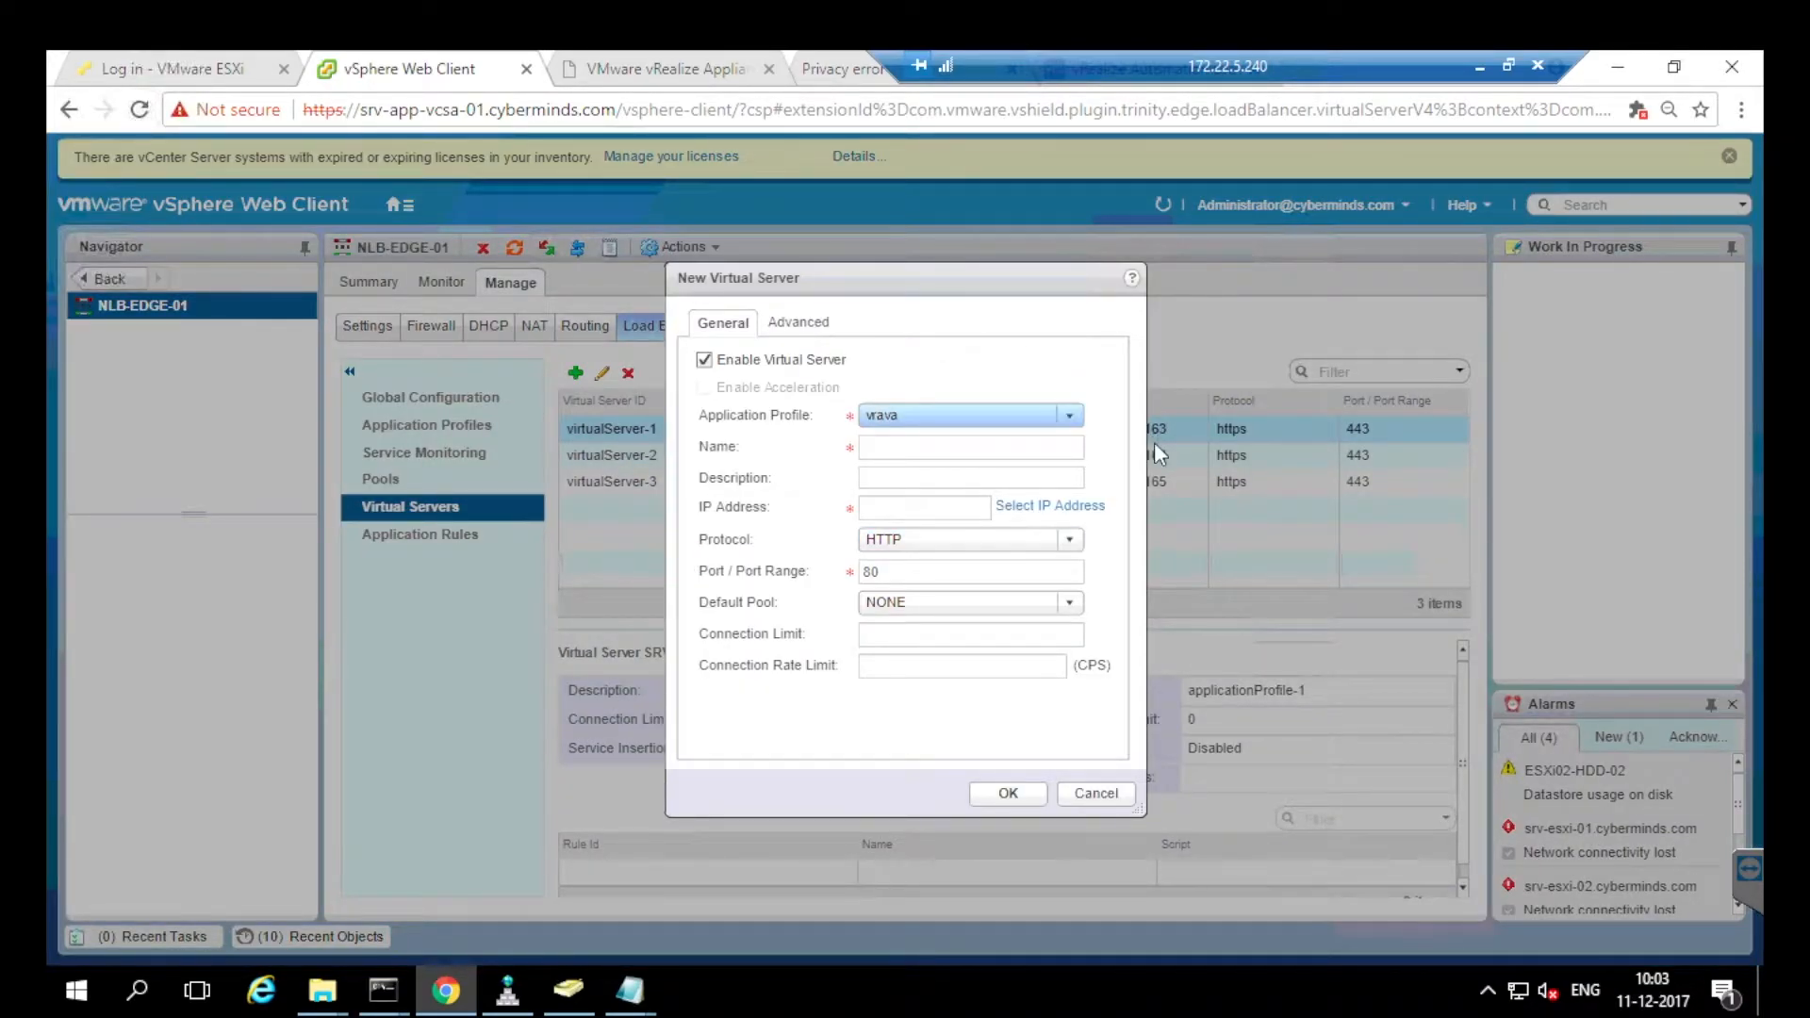
click(1069, 415)
click(1069, 414)
click(1069, 415)
click(1070, 414)
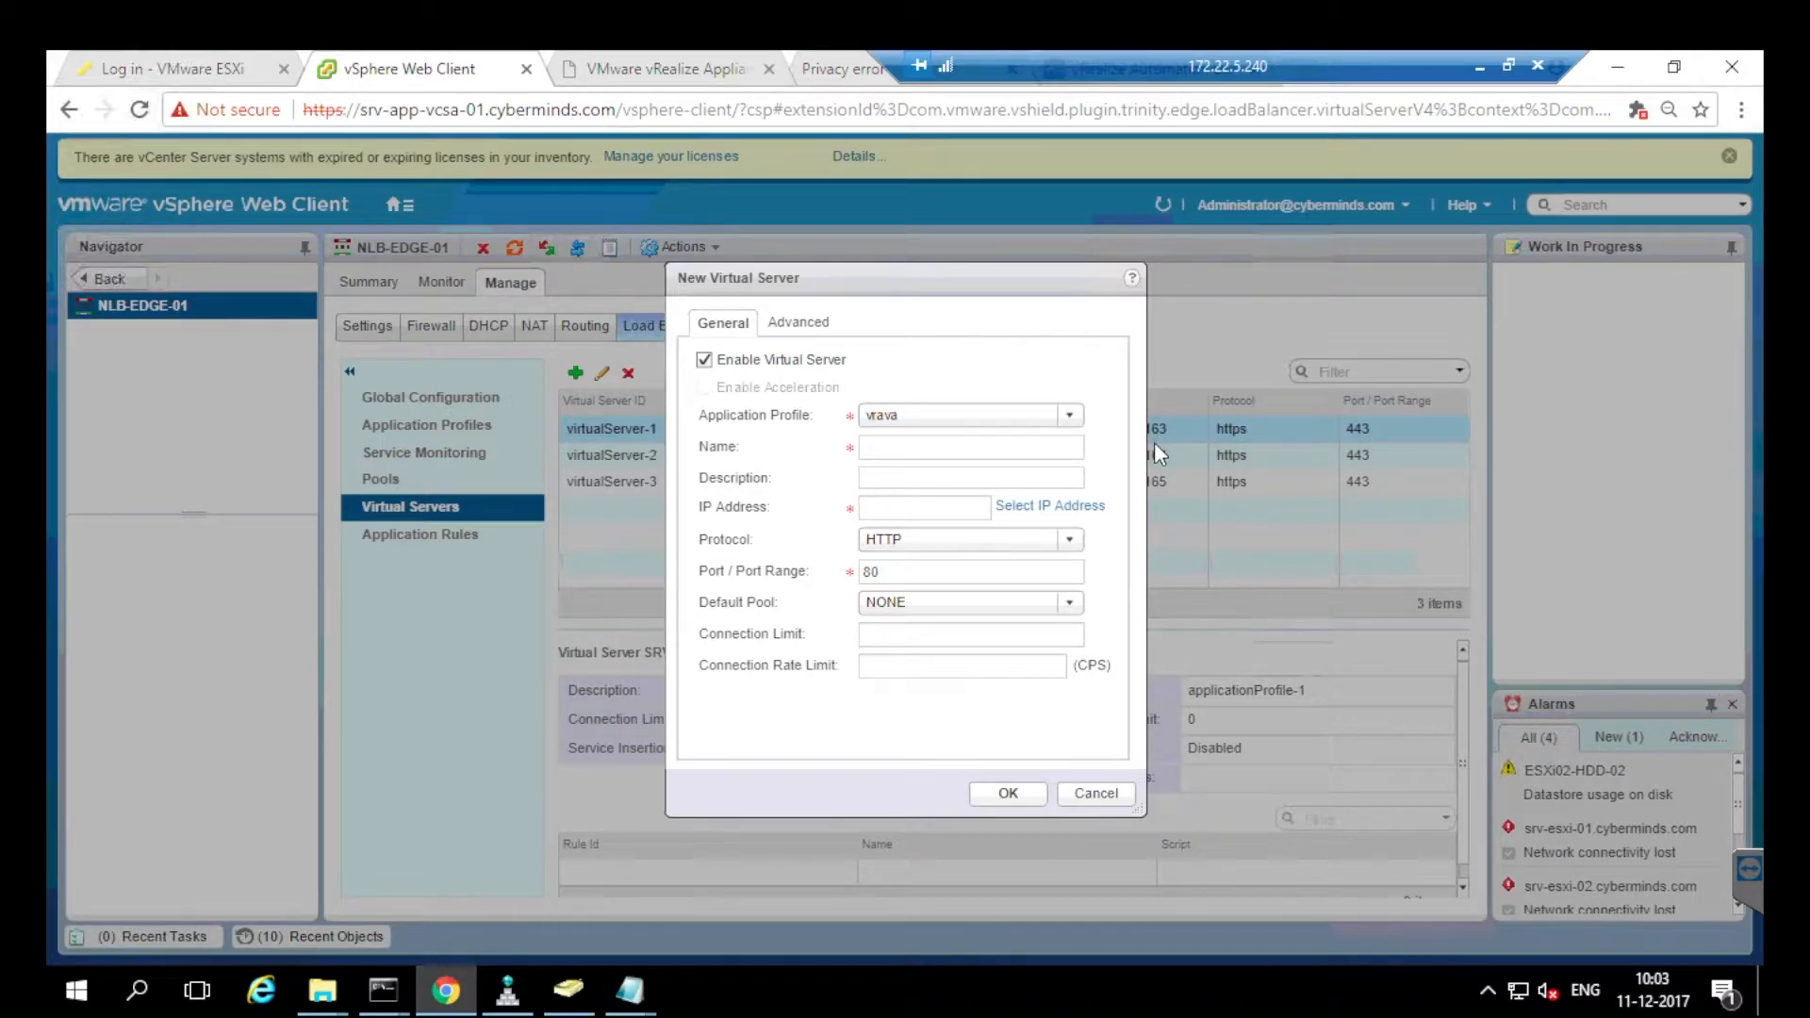
click(971, 447)
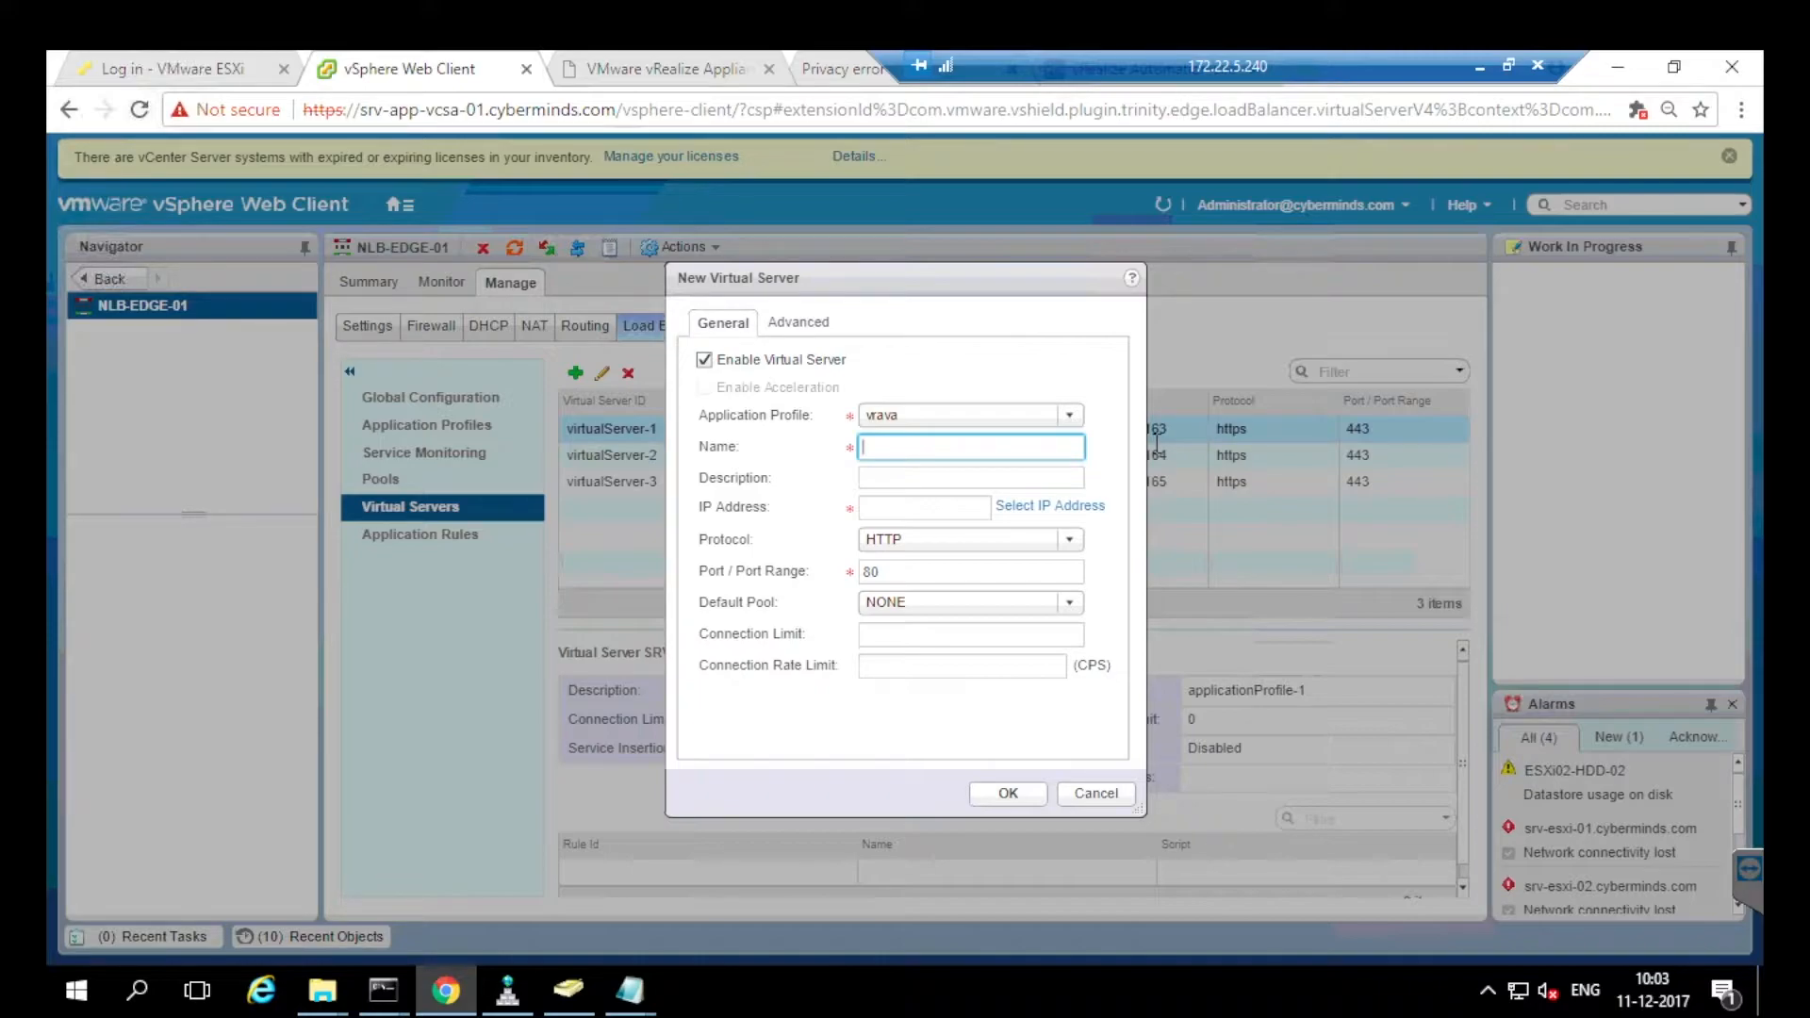
text(xyz)
key(Tab)
text(any)
key(Tab)
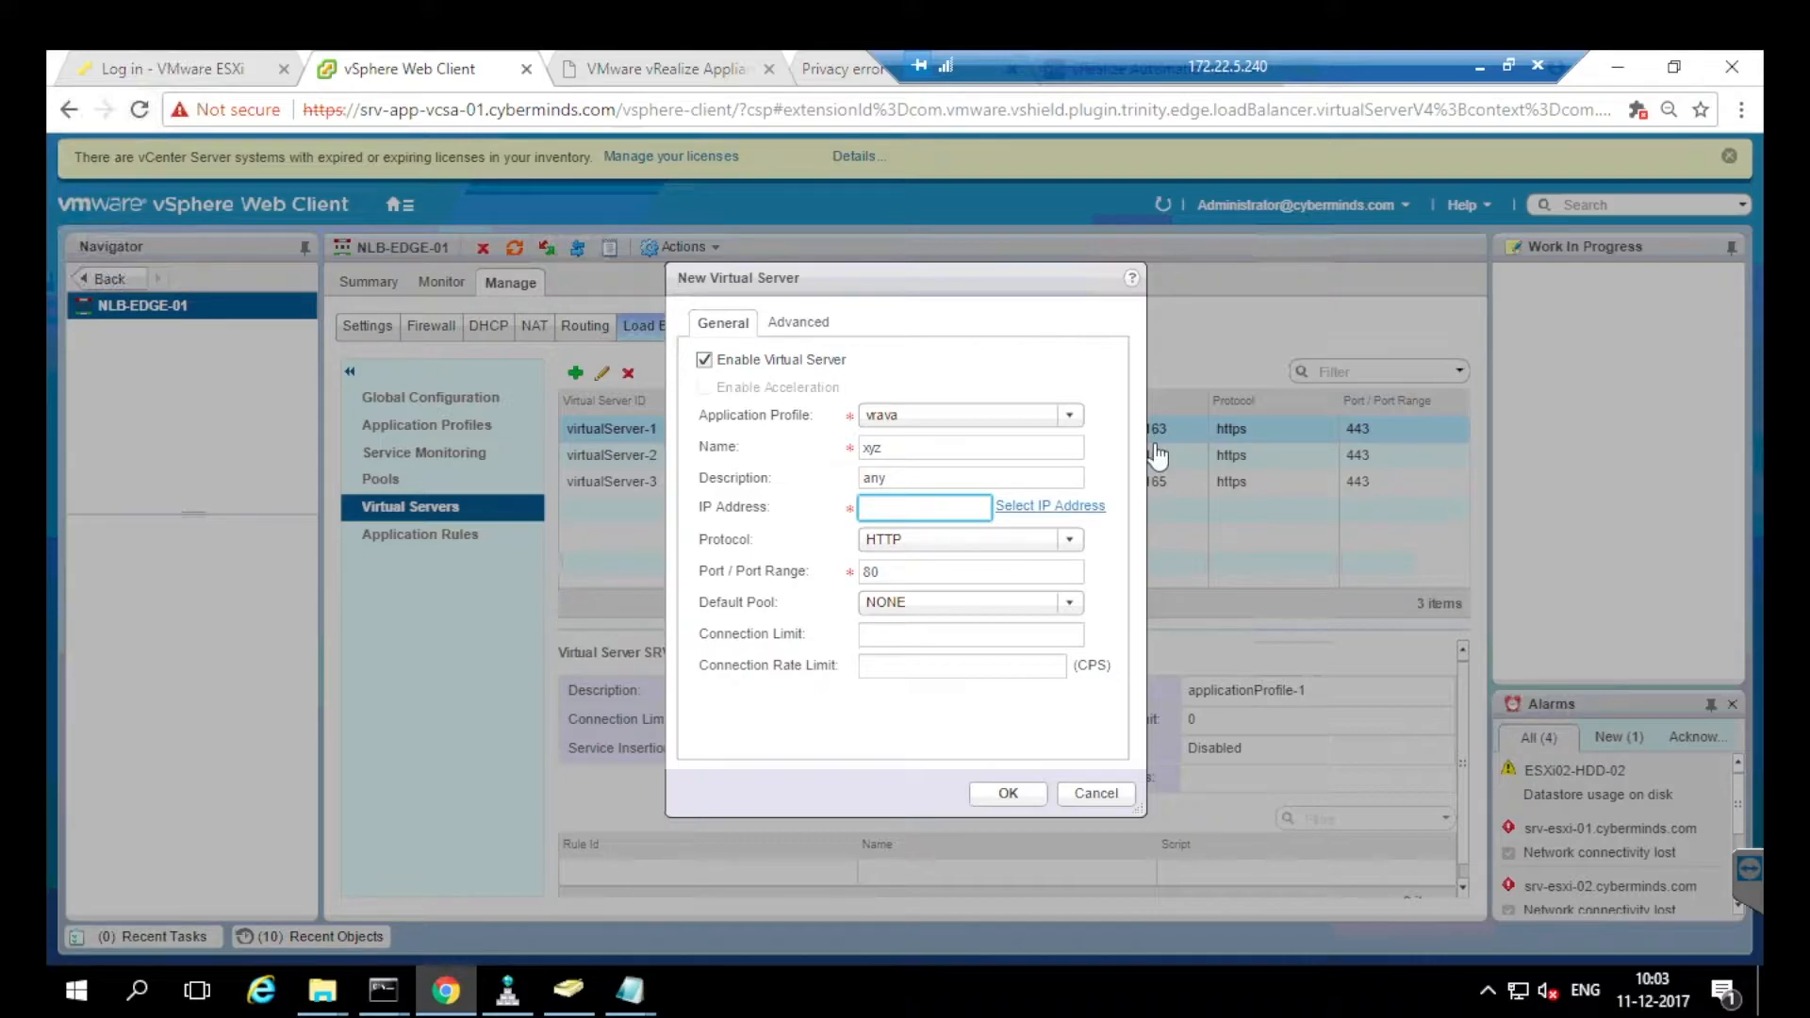
click(1074, 509)
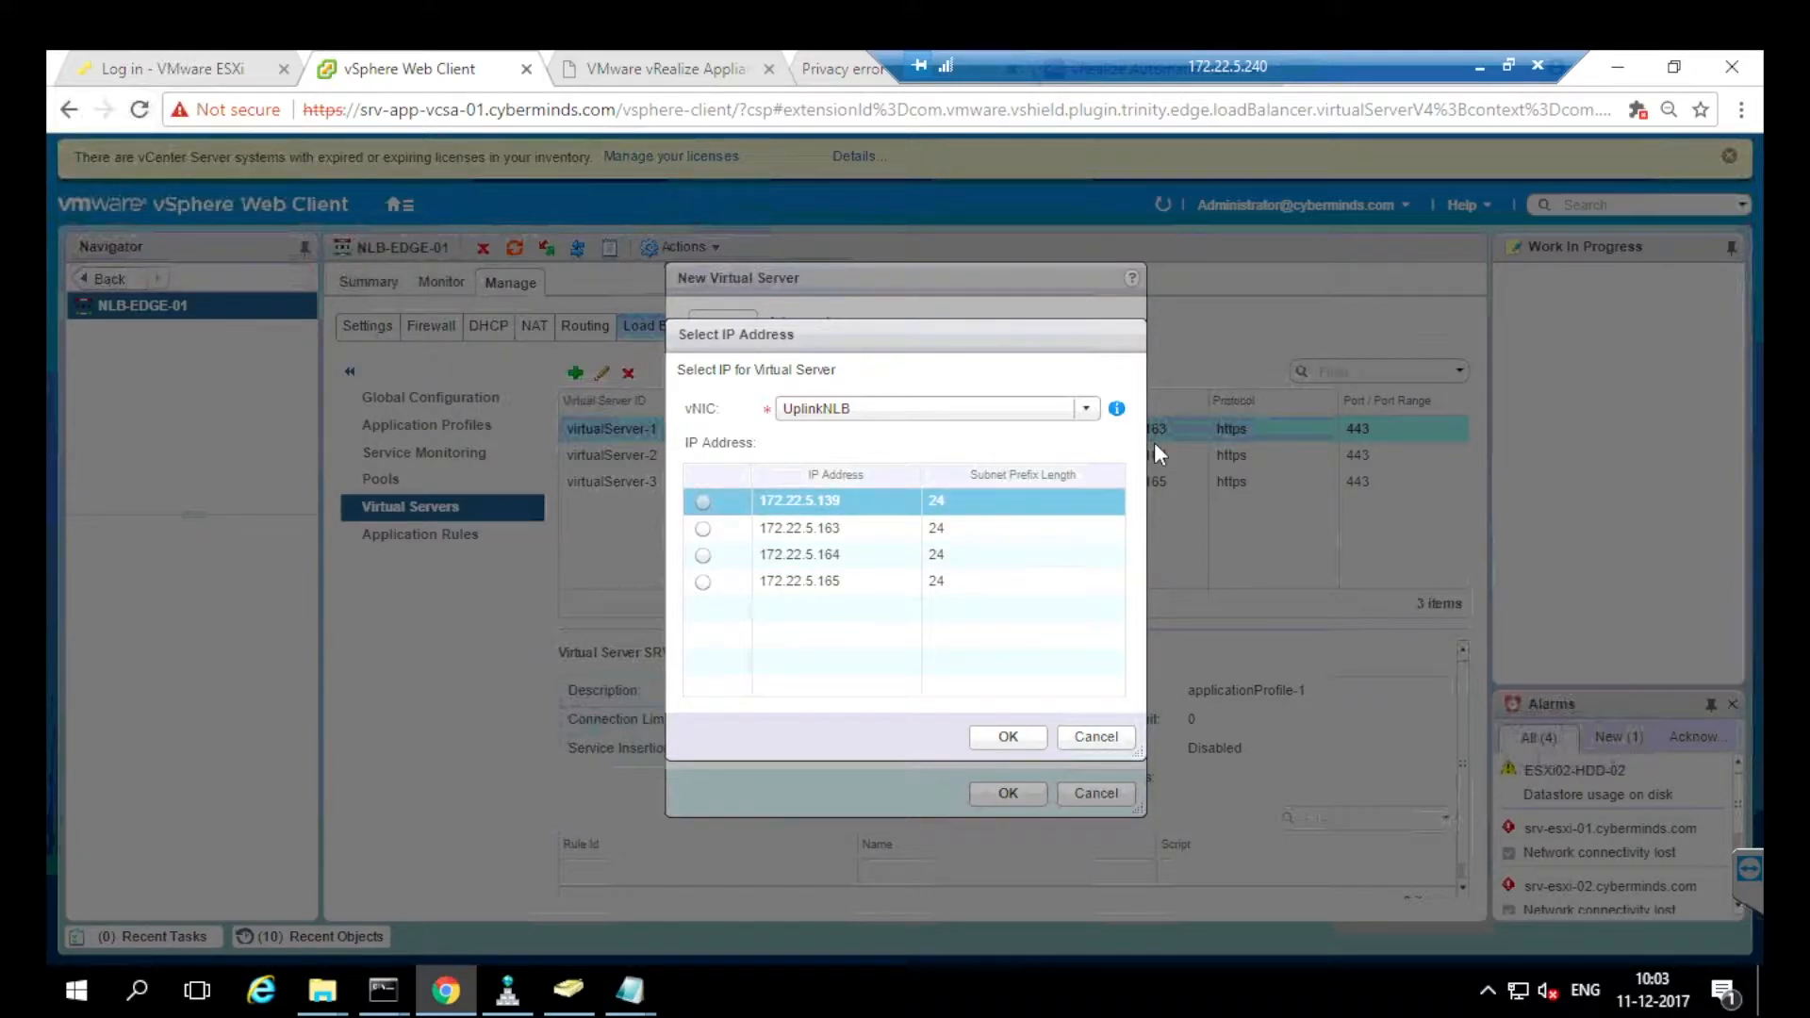
click(1086, 409)
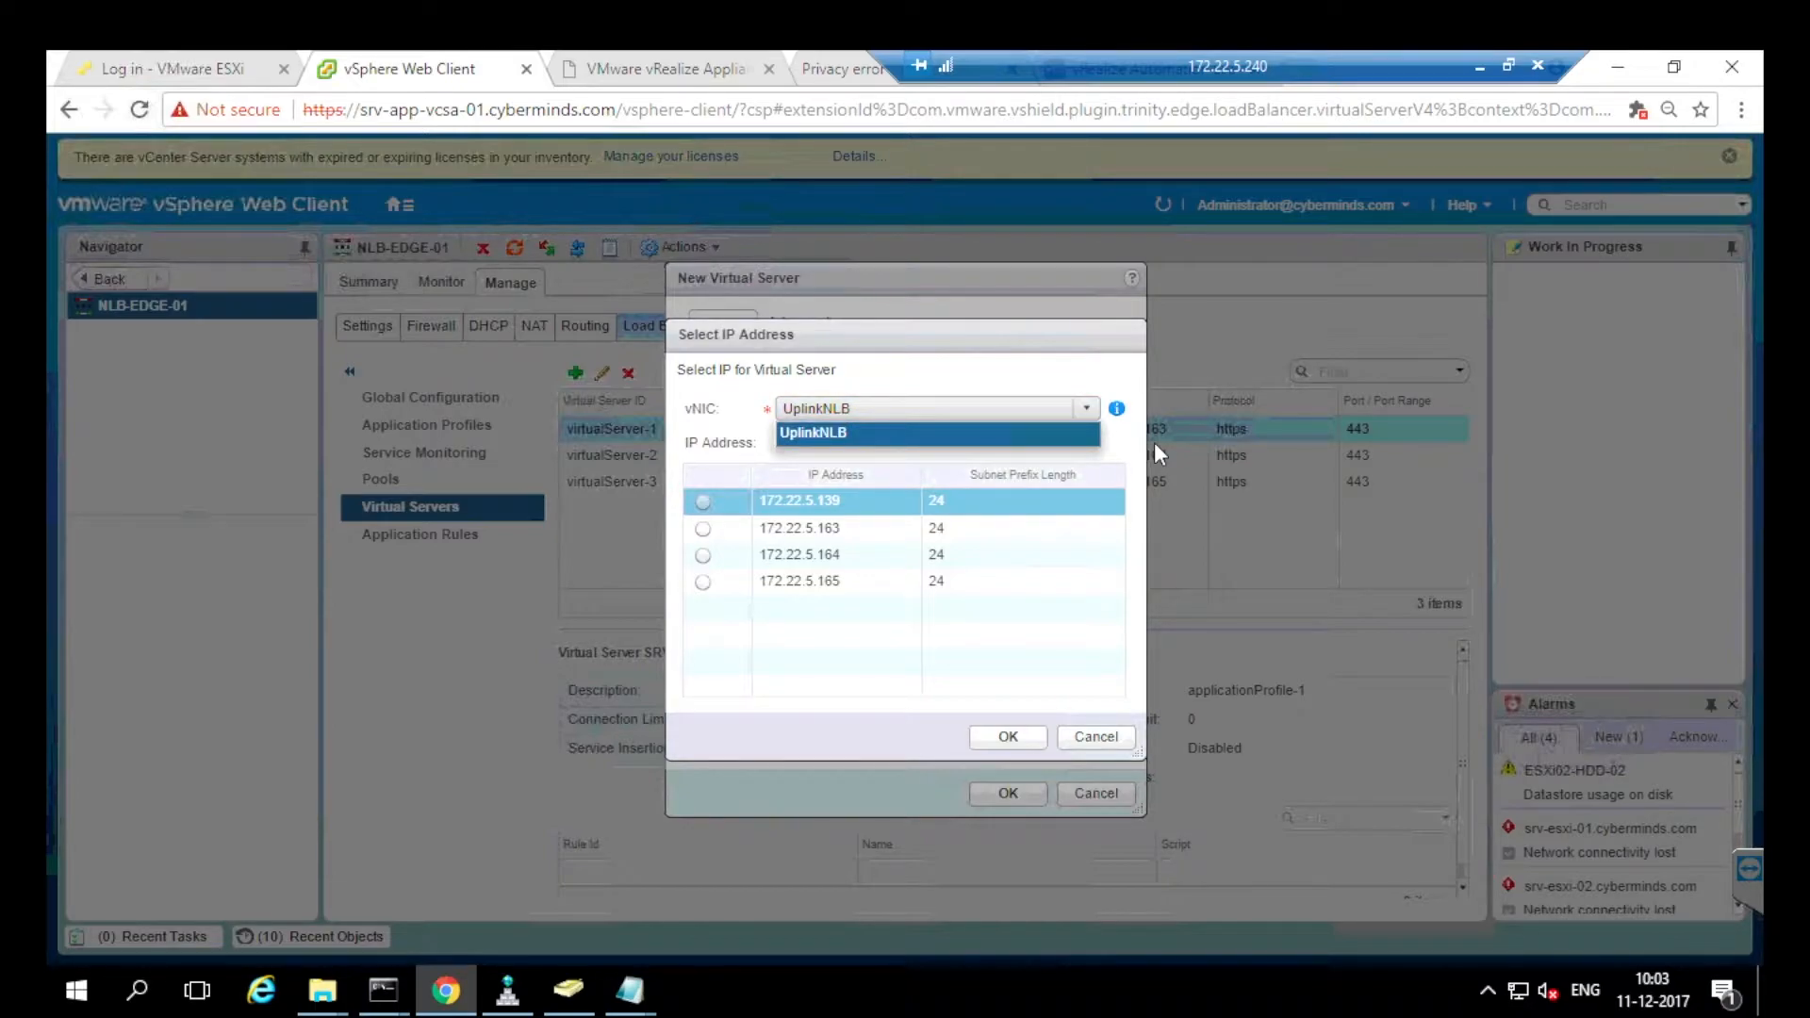
click(814, 433)
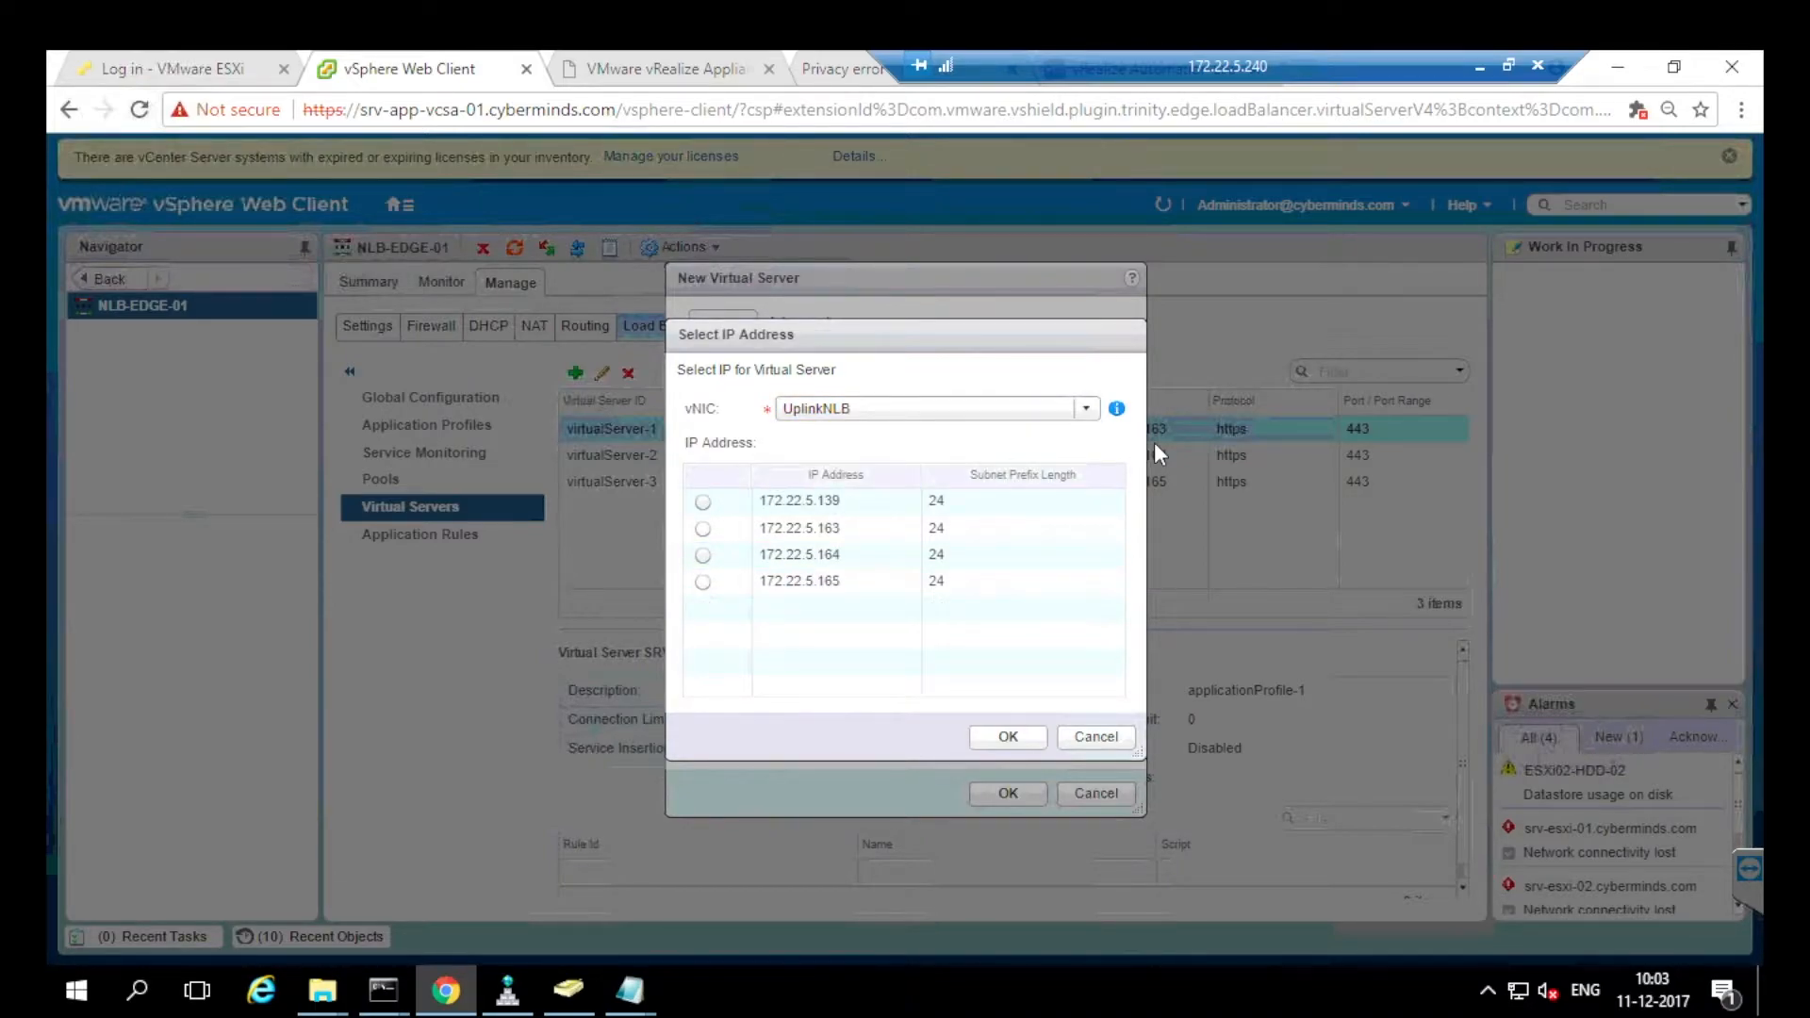
click(1096, 736)
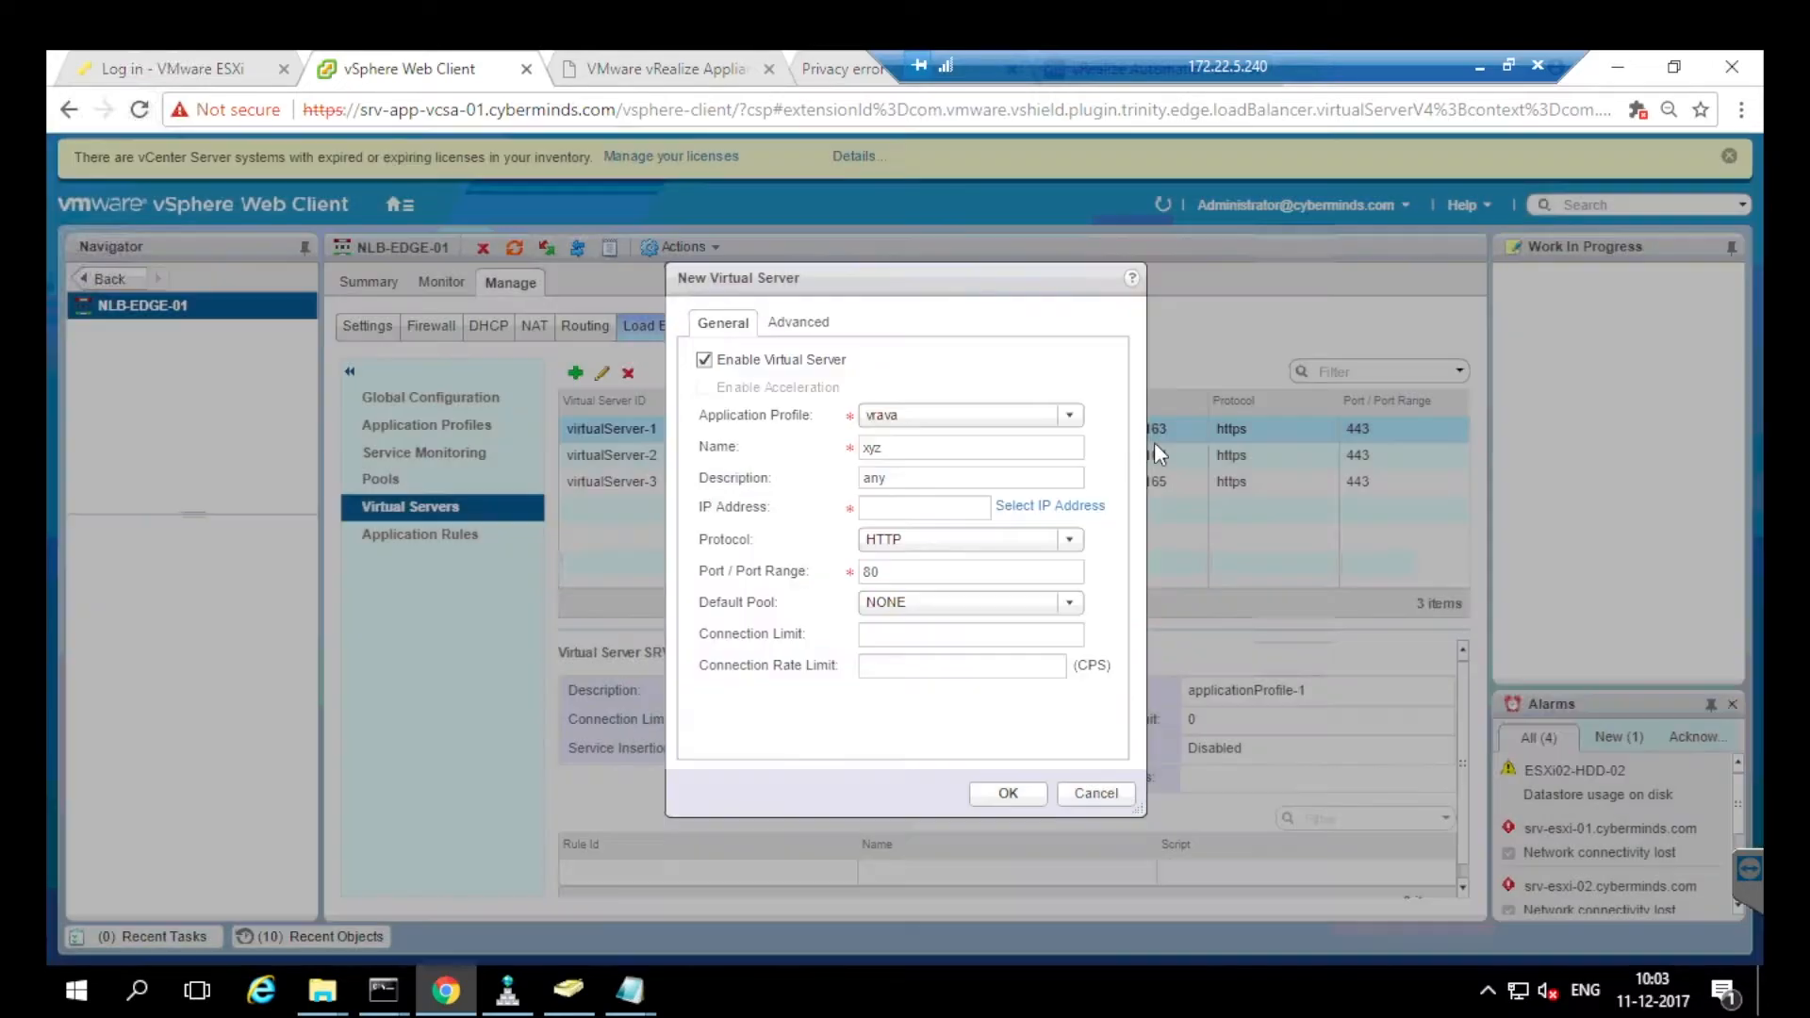
click(1069, 539)
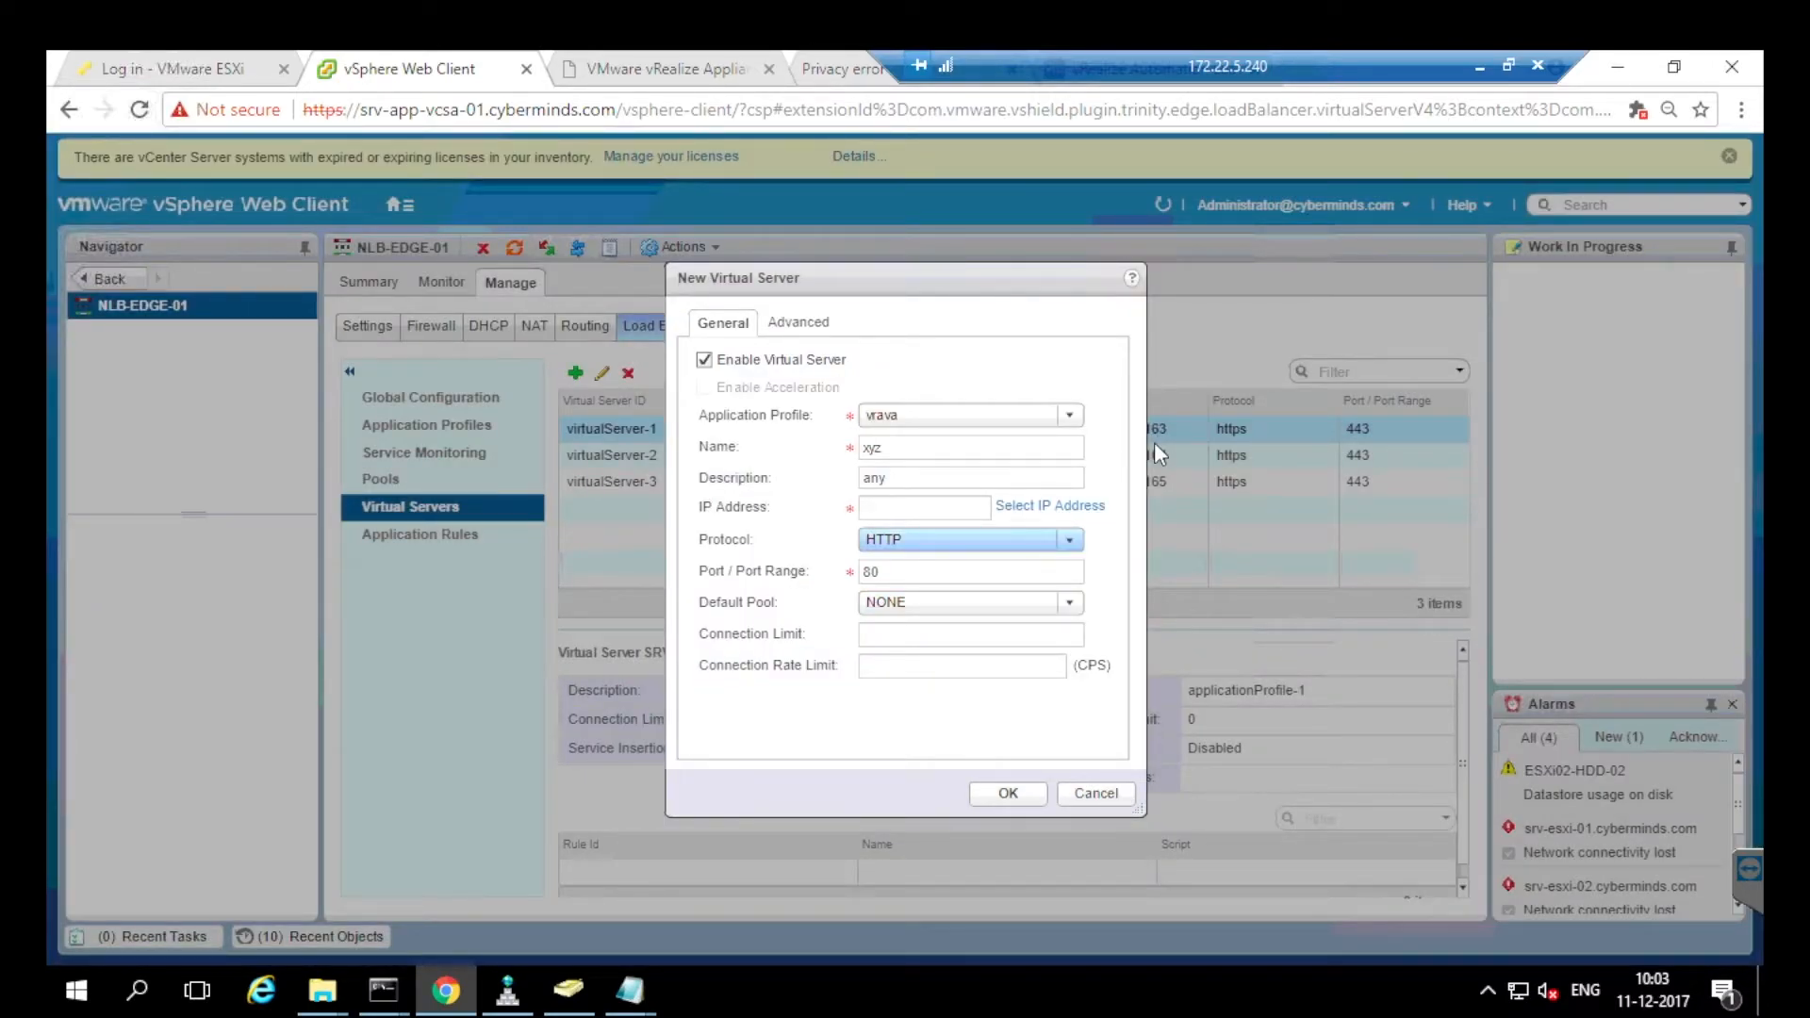
click(883, 589)
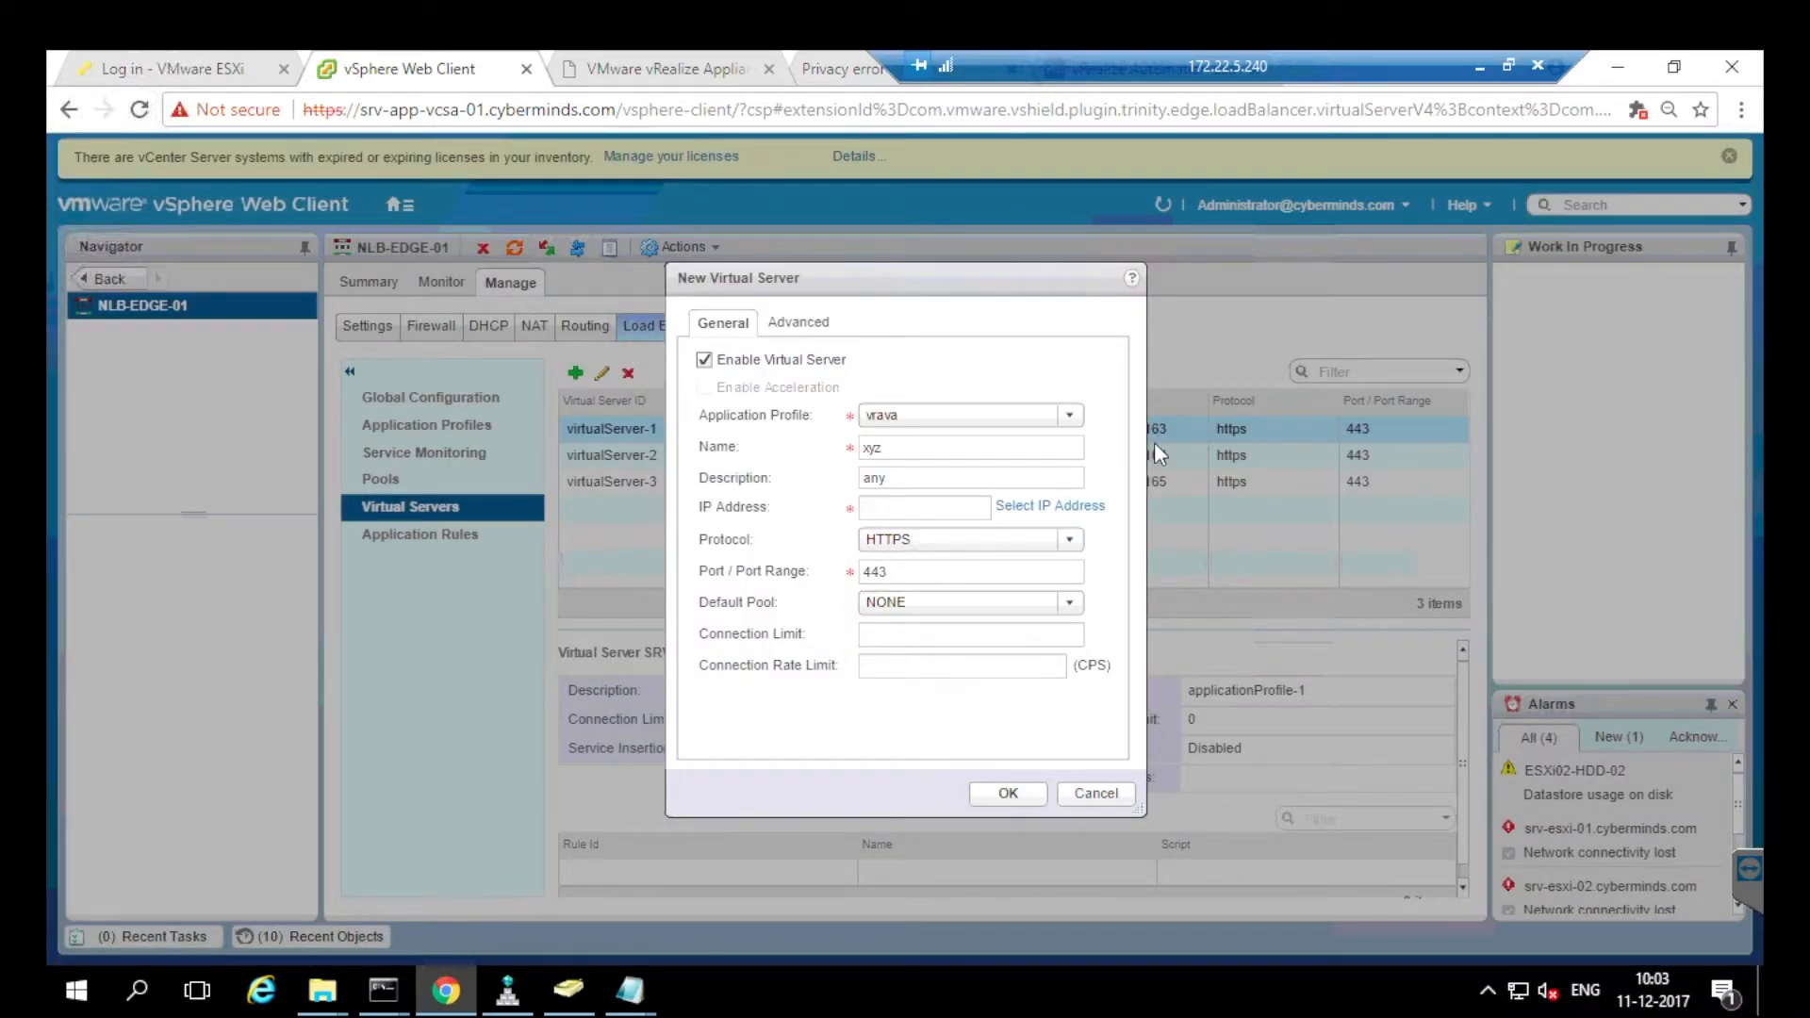
click(1069, 602)
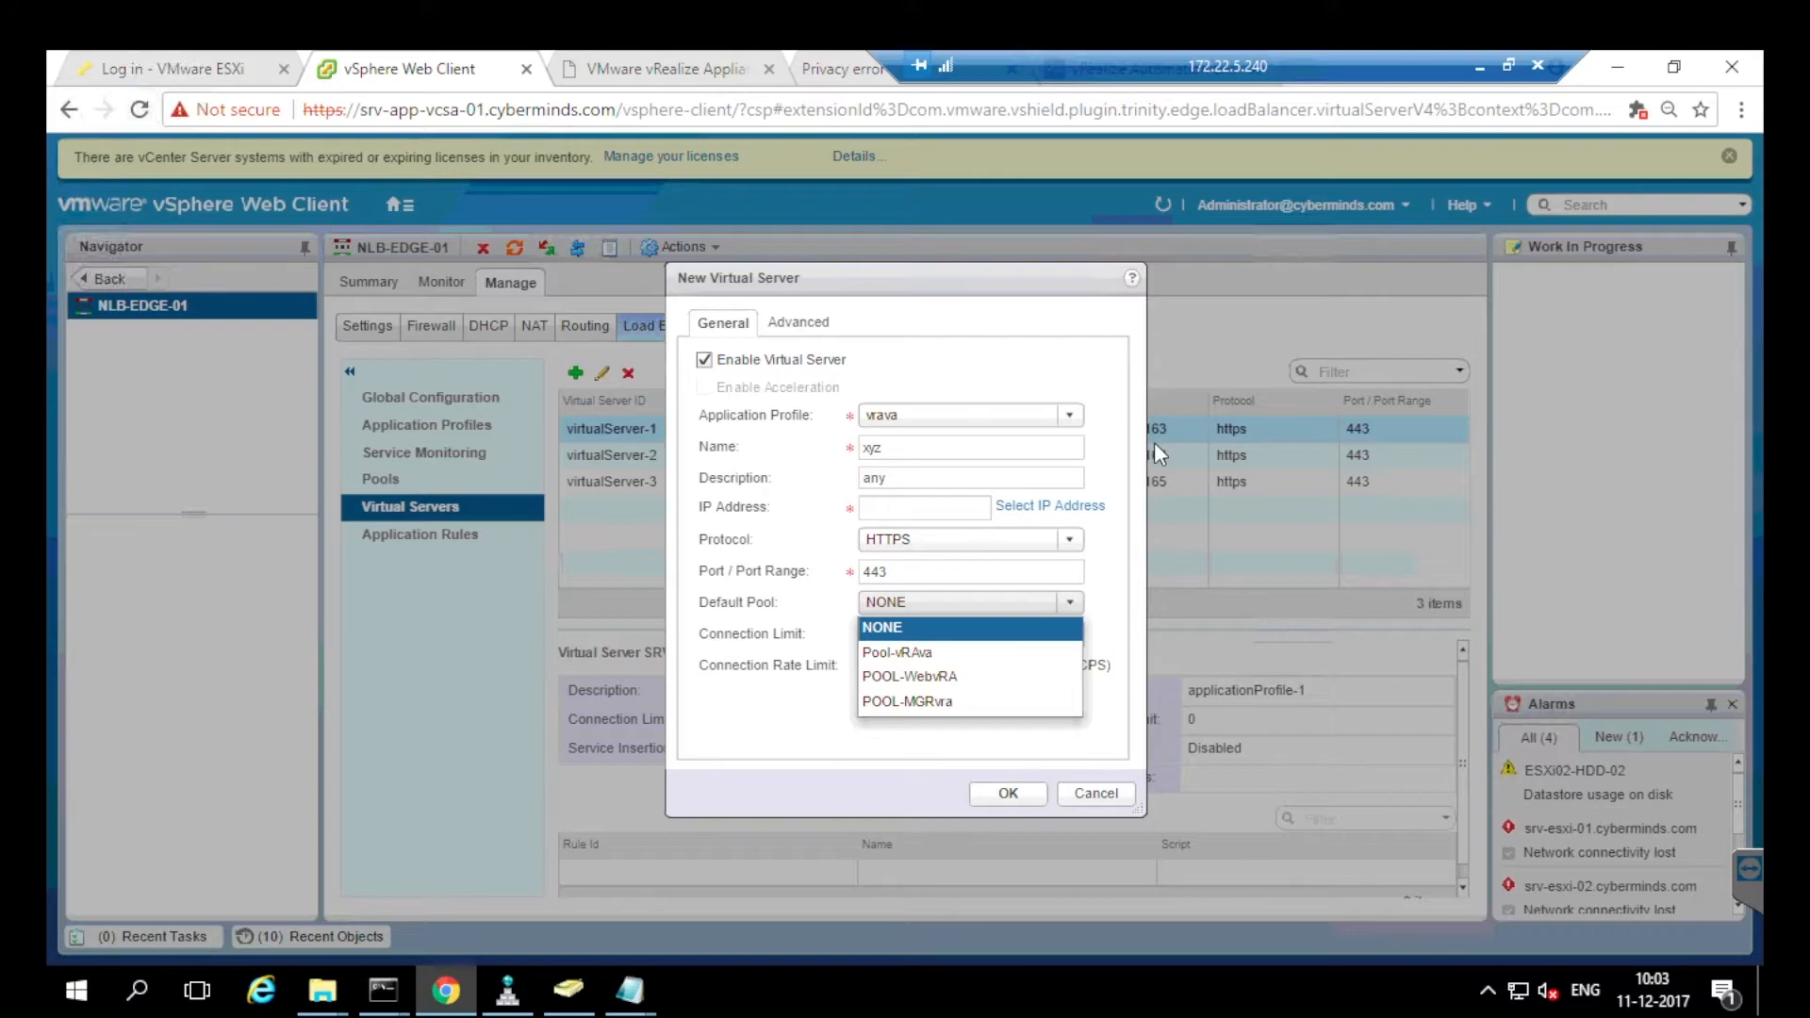
click(1156, 444)
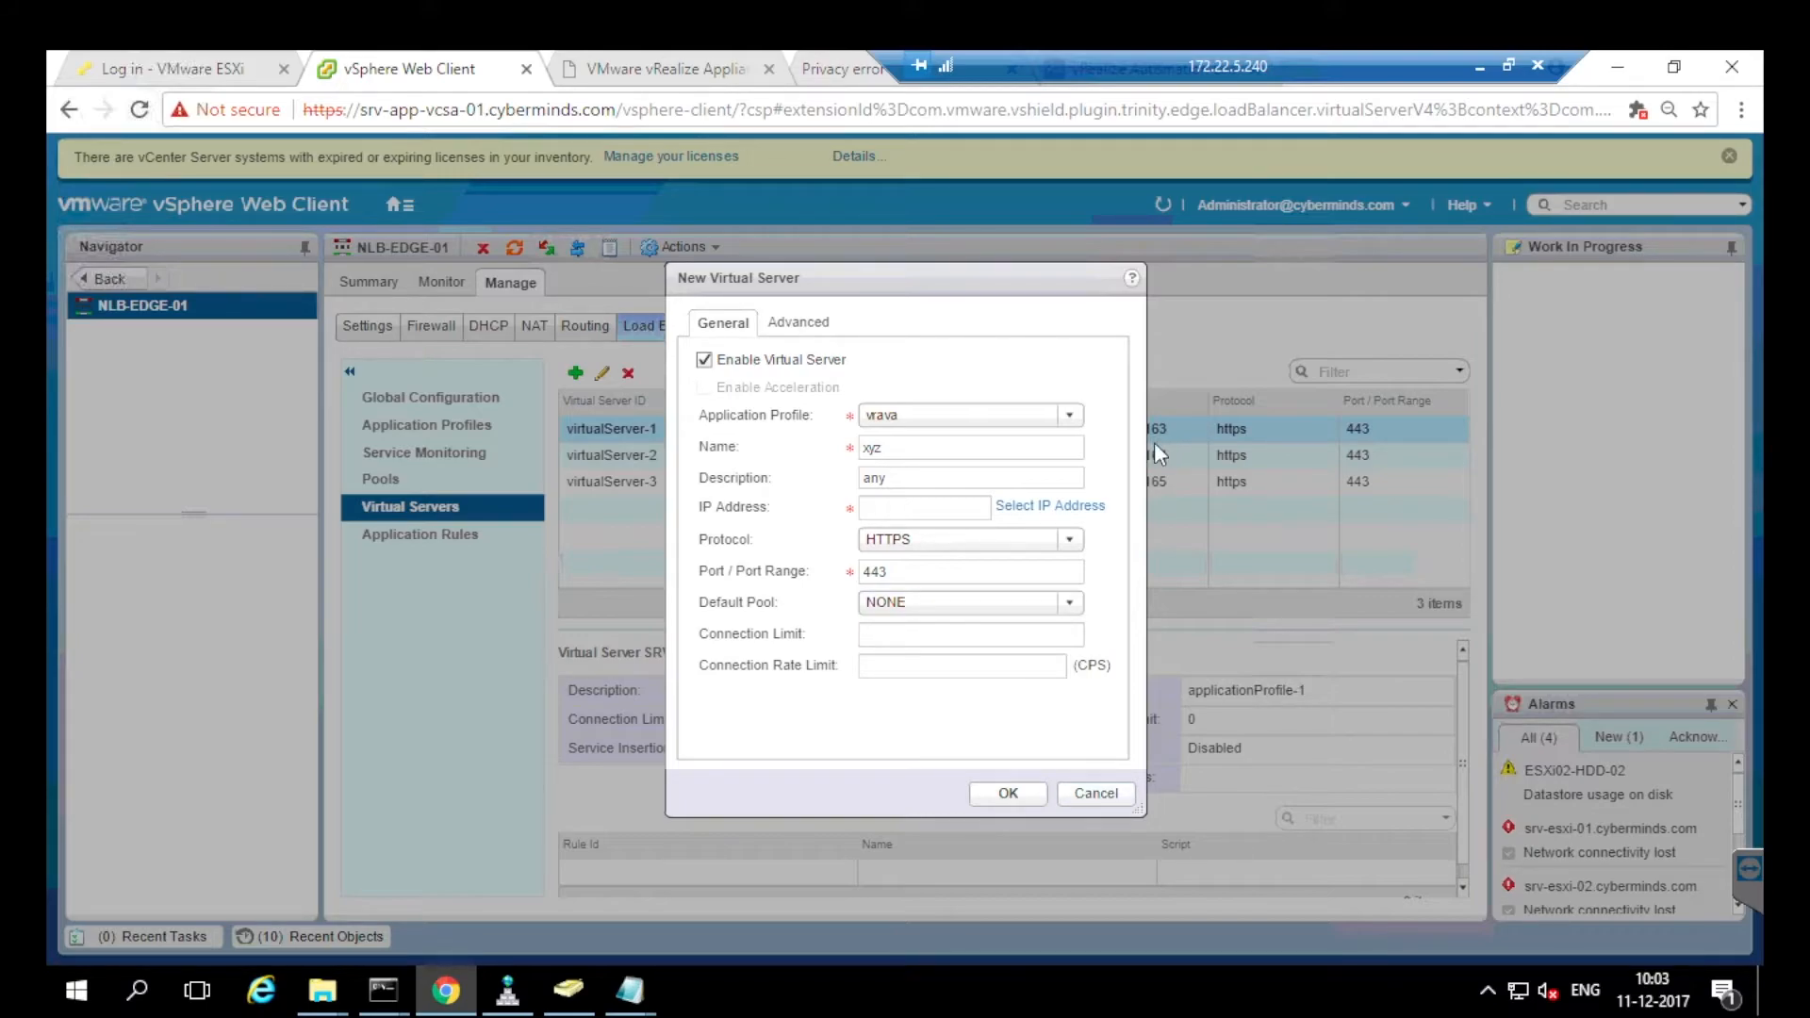
click(1096, 794)
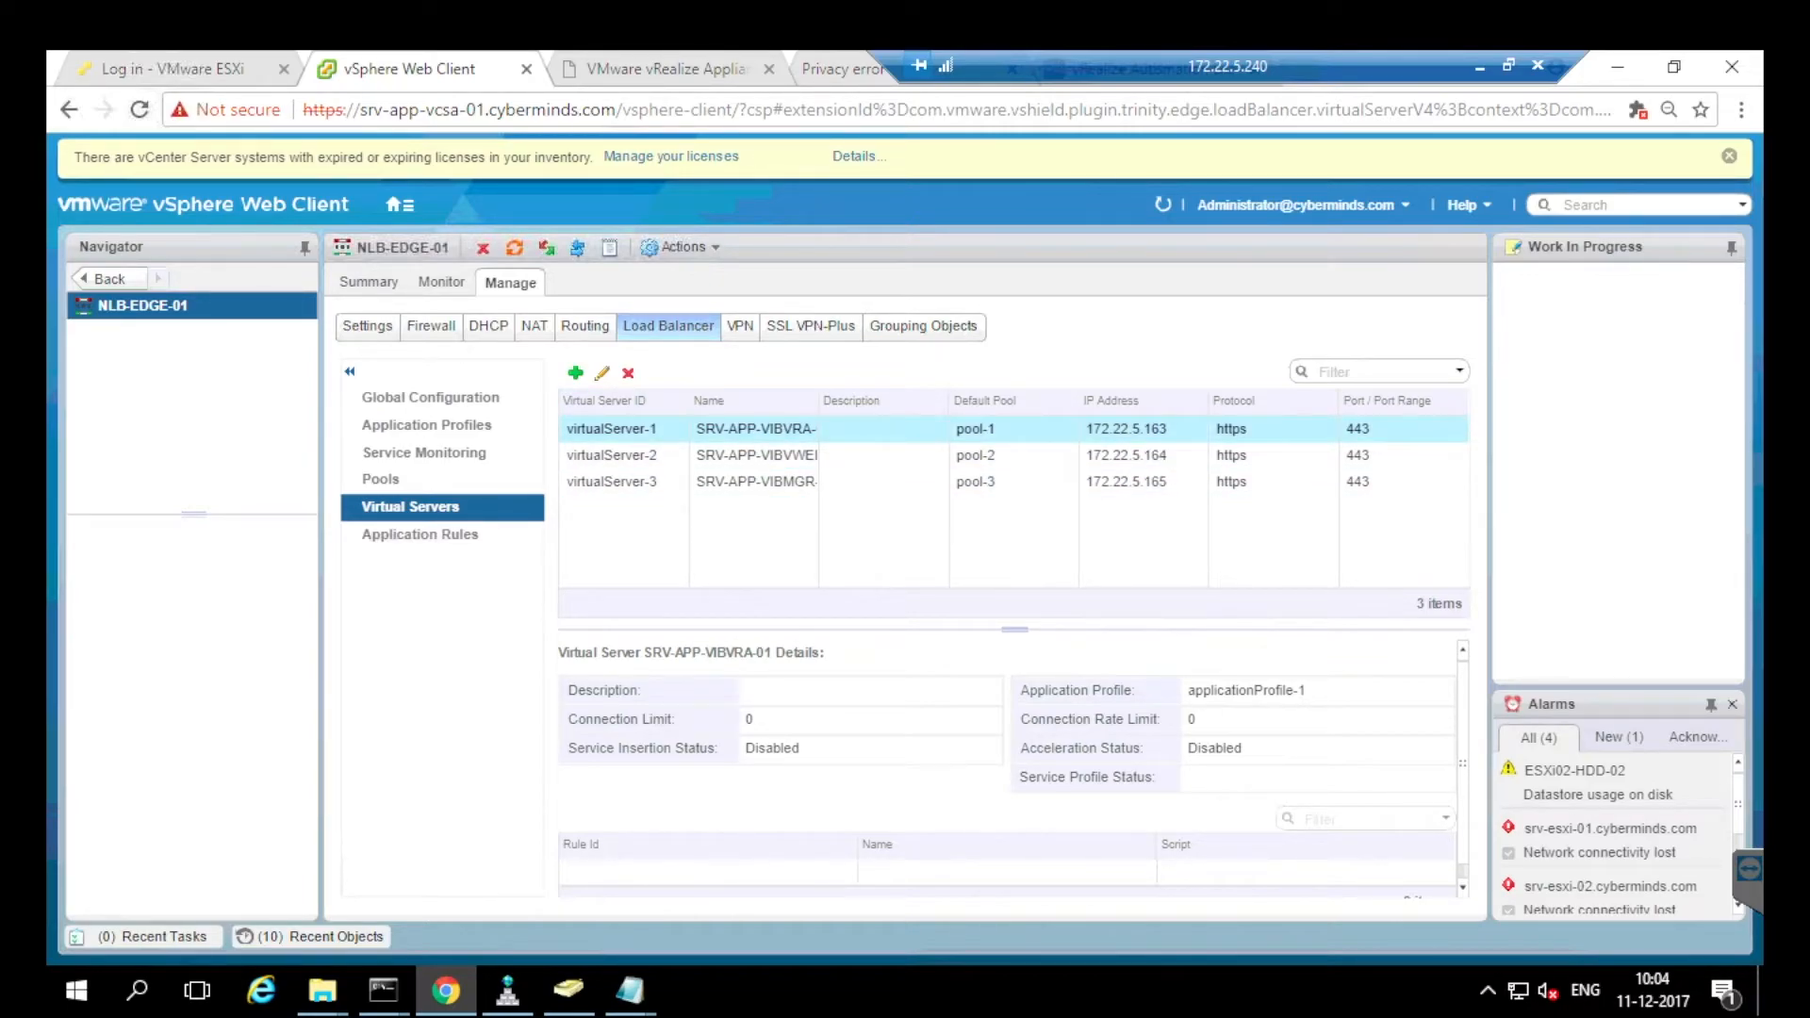
click(602, 372)
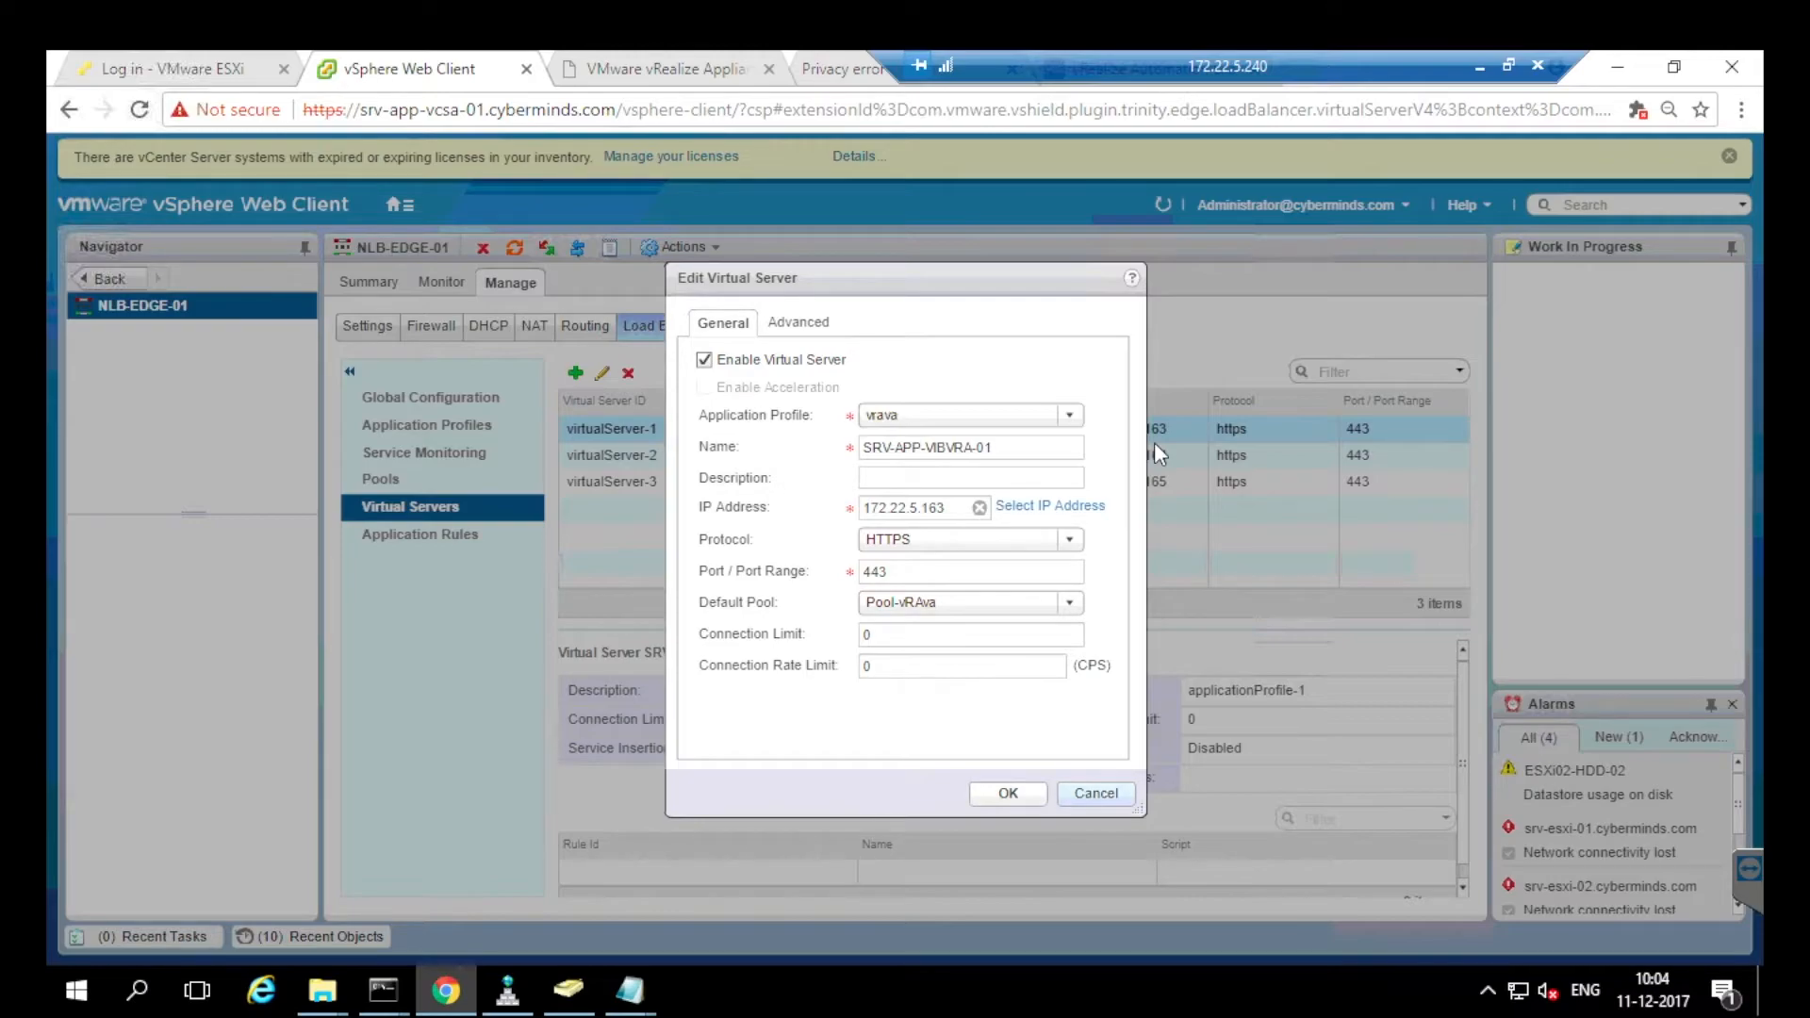
key(Escape)
click(1159, 455)
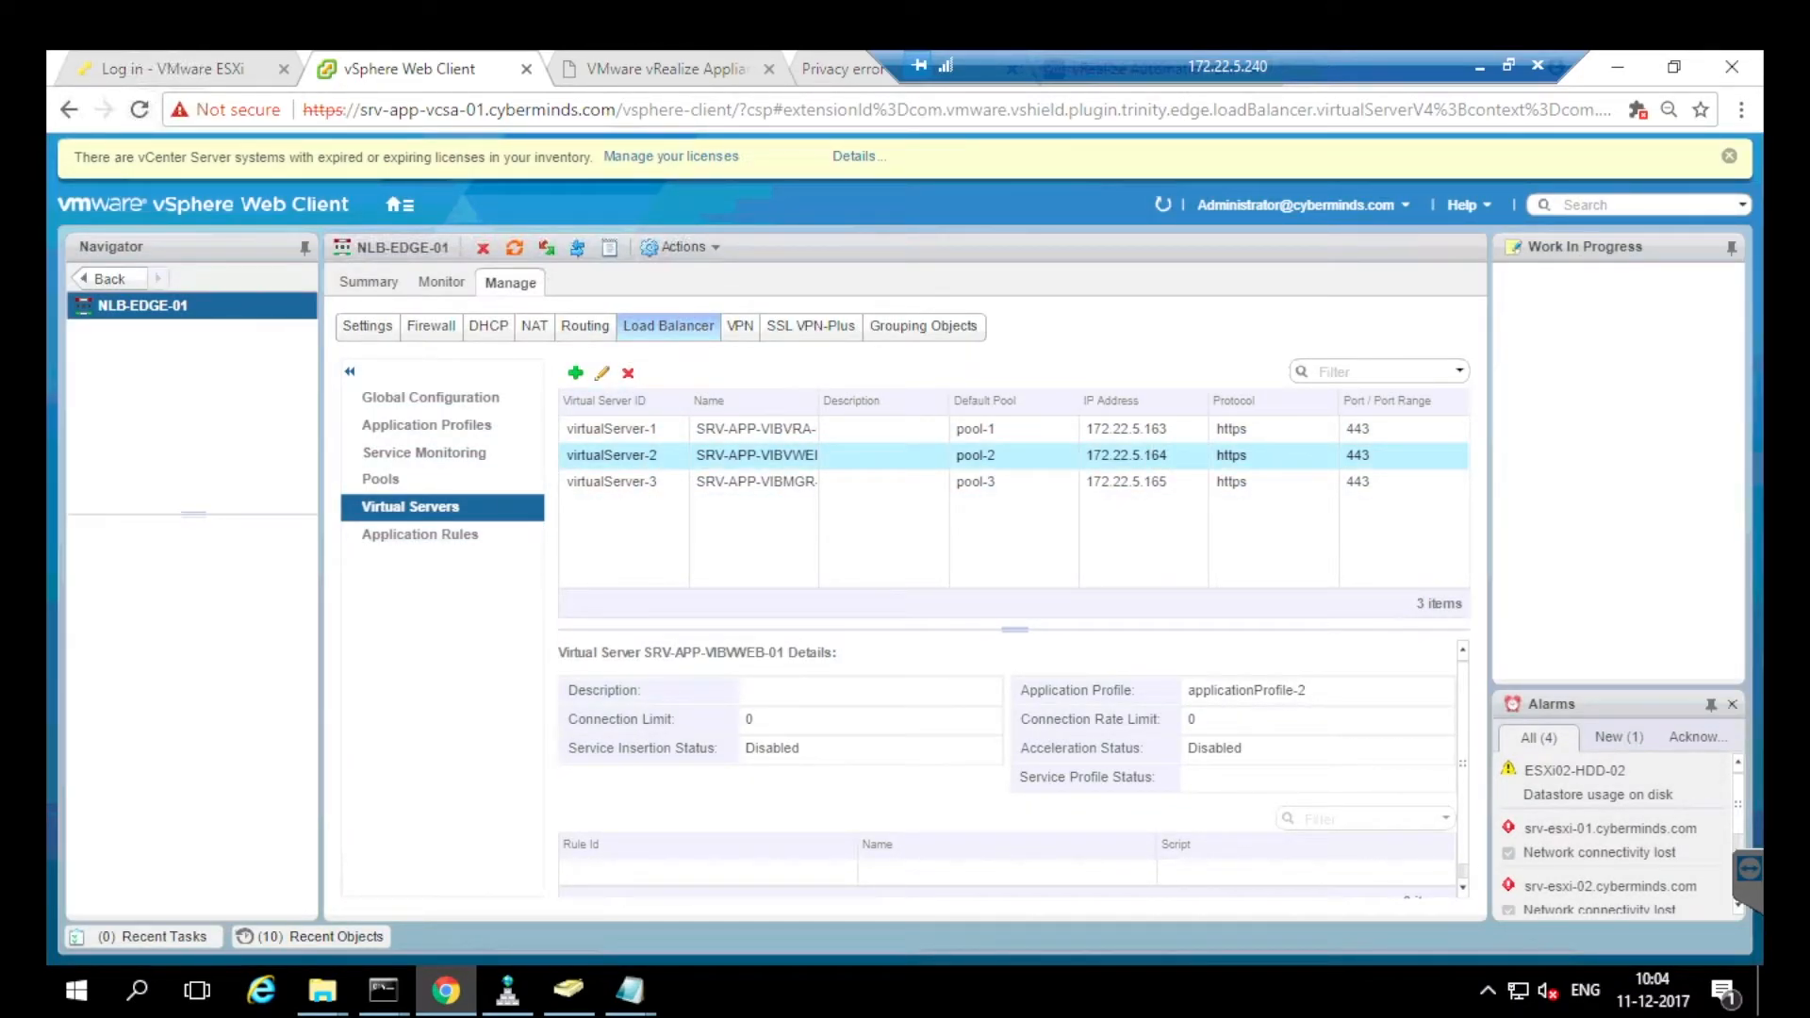
double_click(1159, 456)
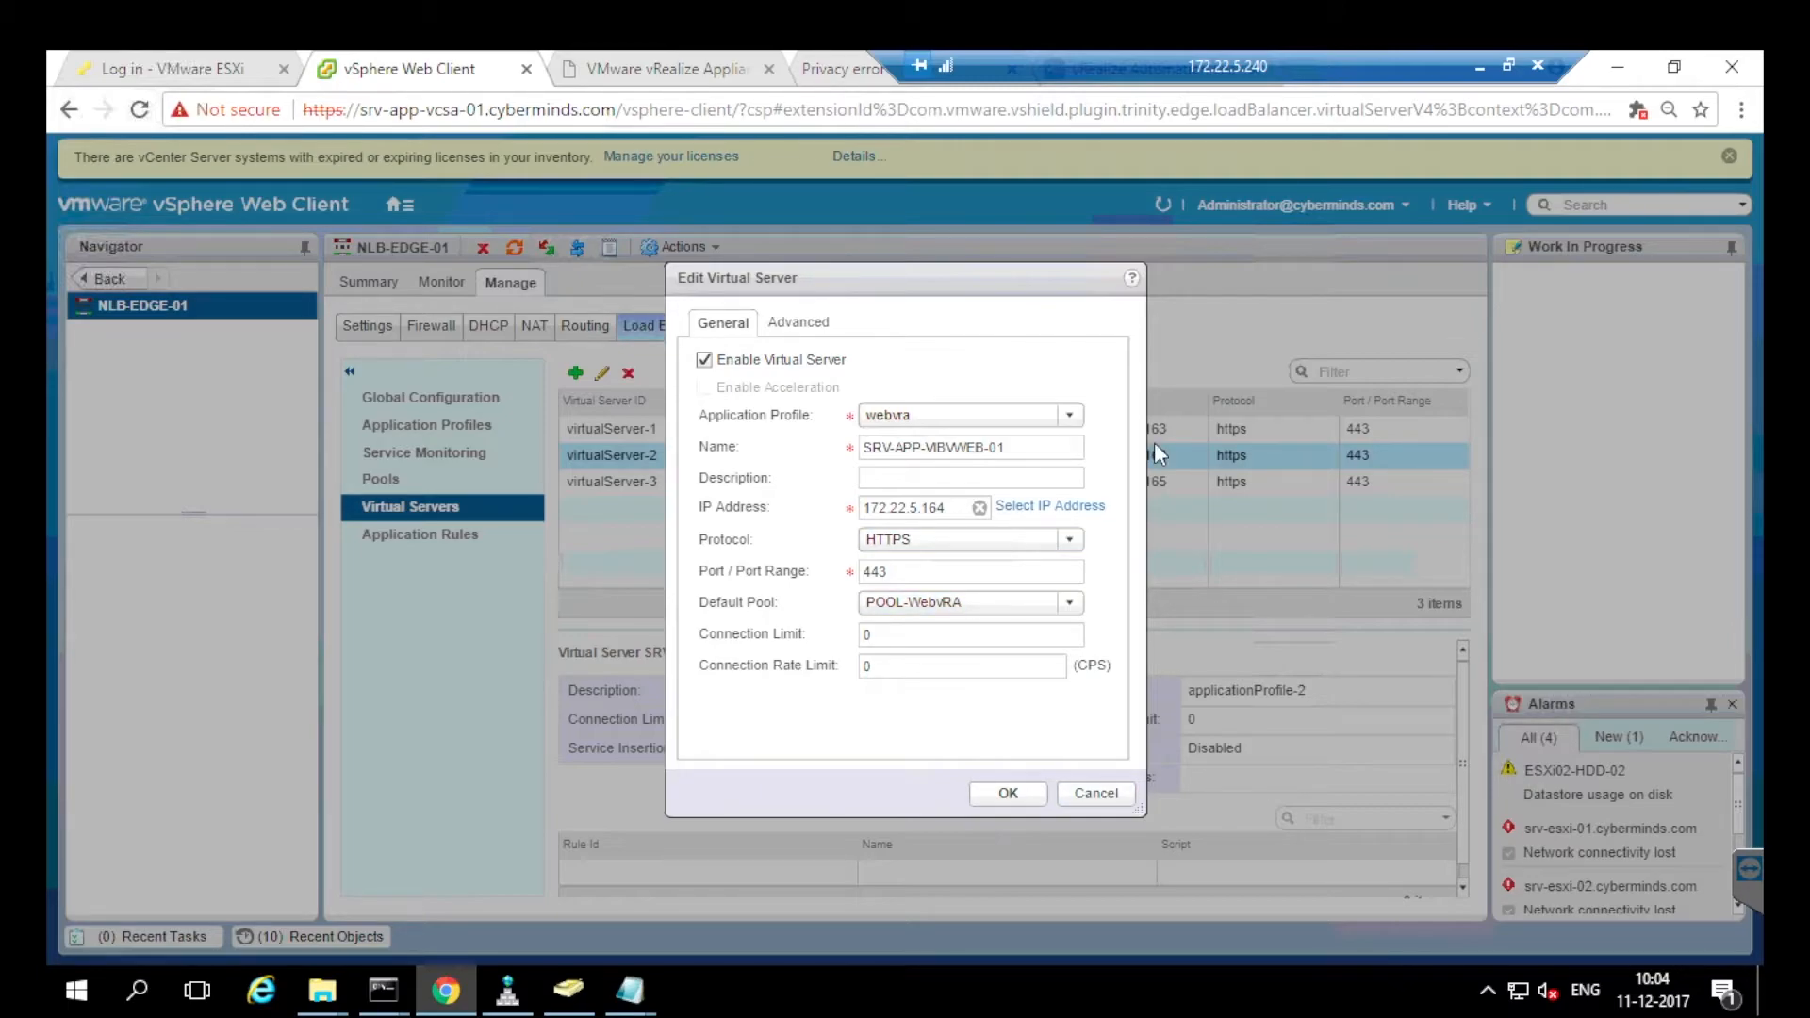
key(Escape)
key(Down)
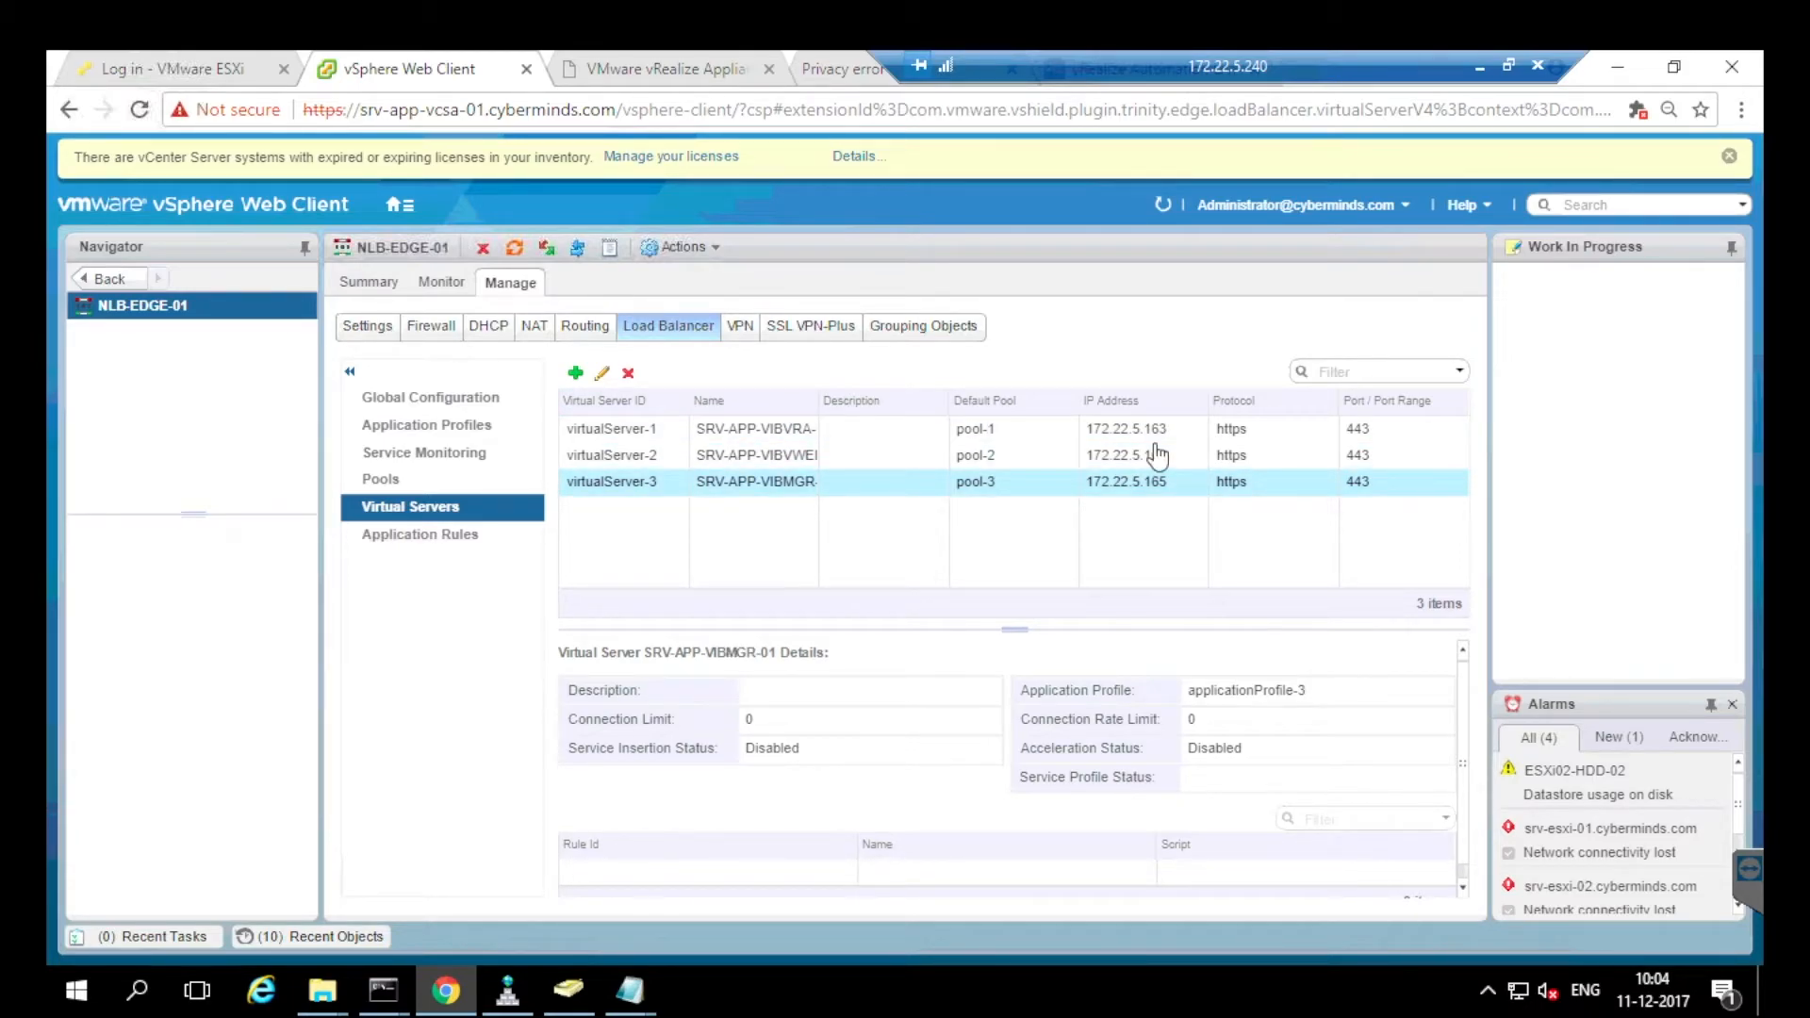
click(603, 377)
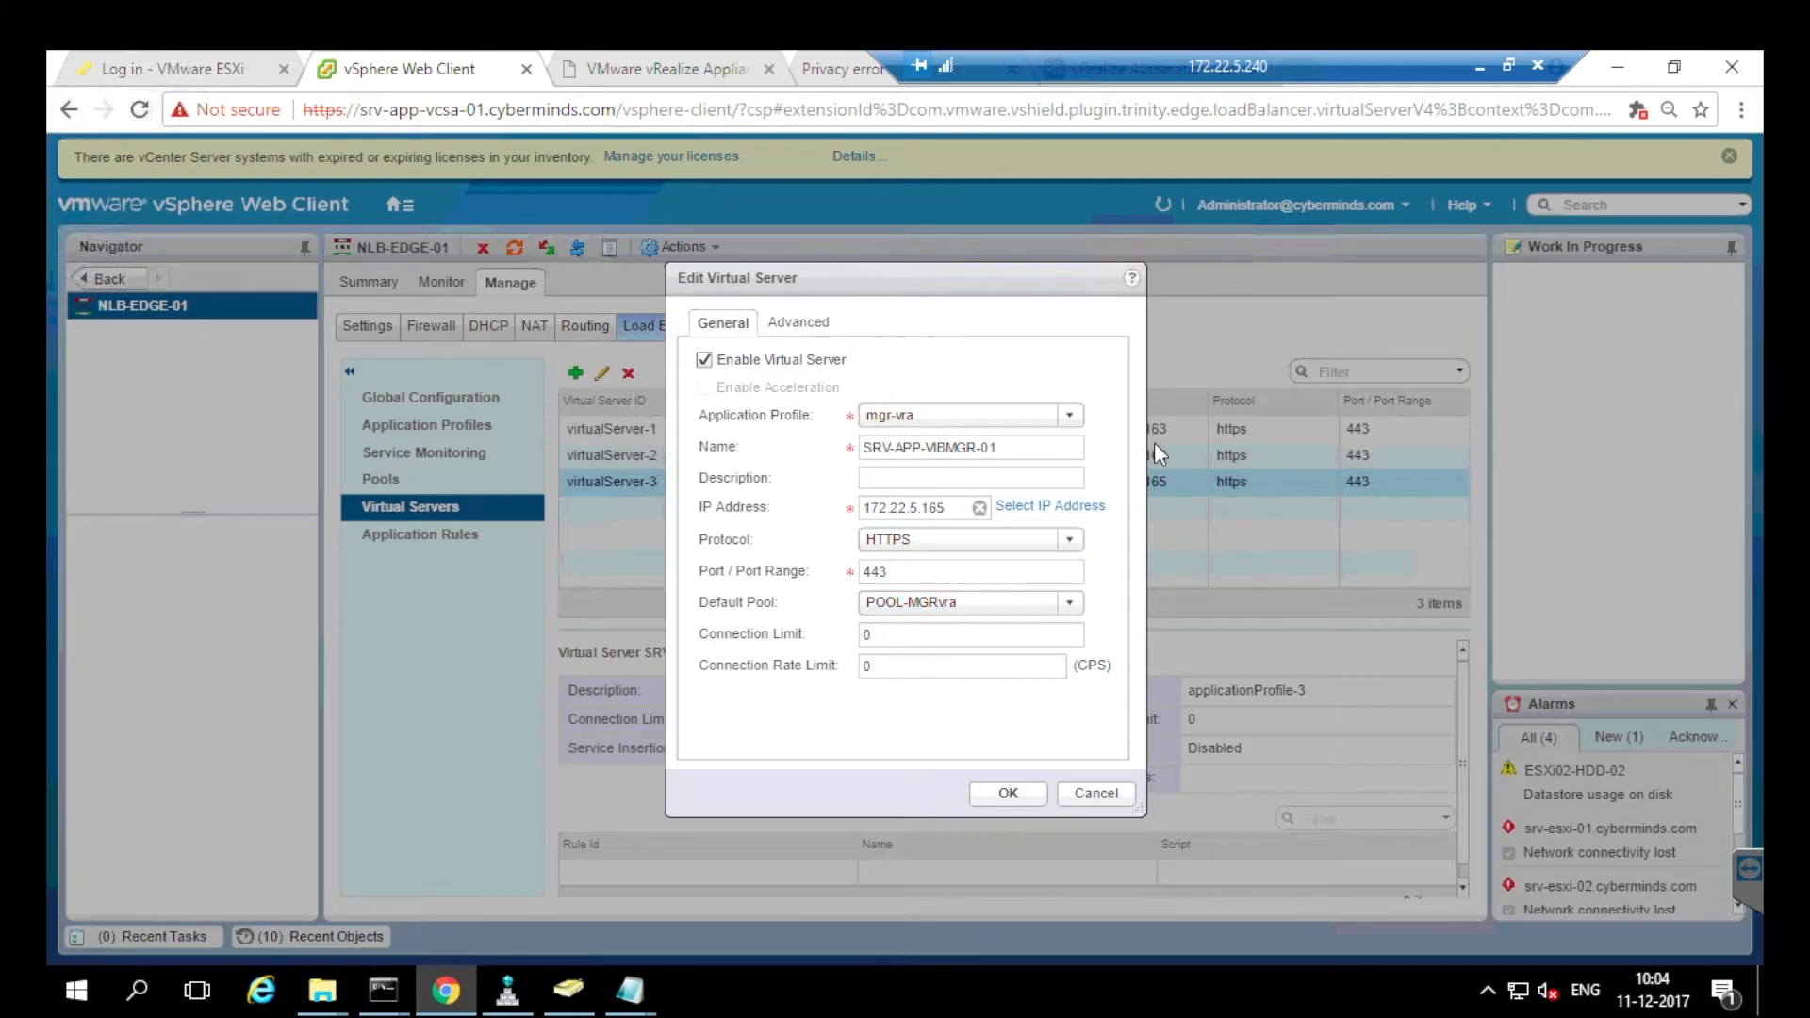
click(1097, 794)
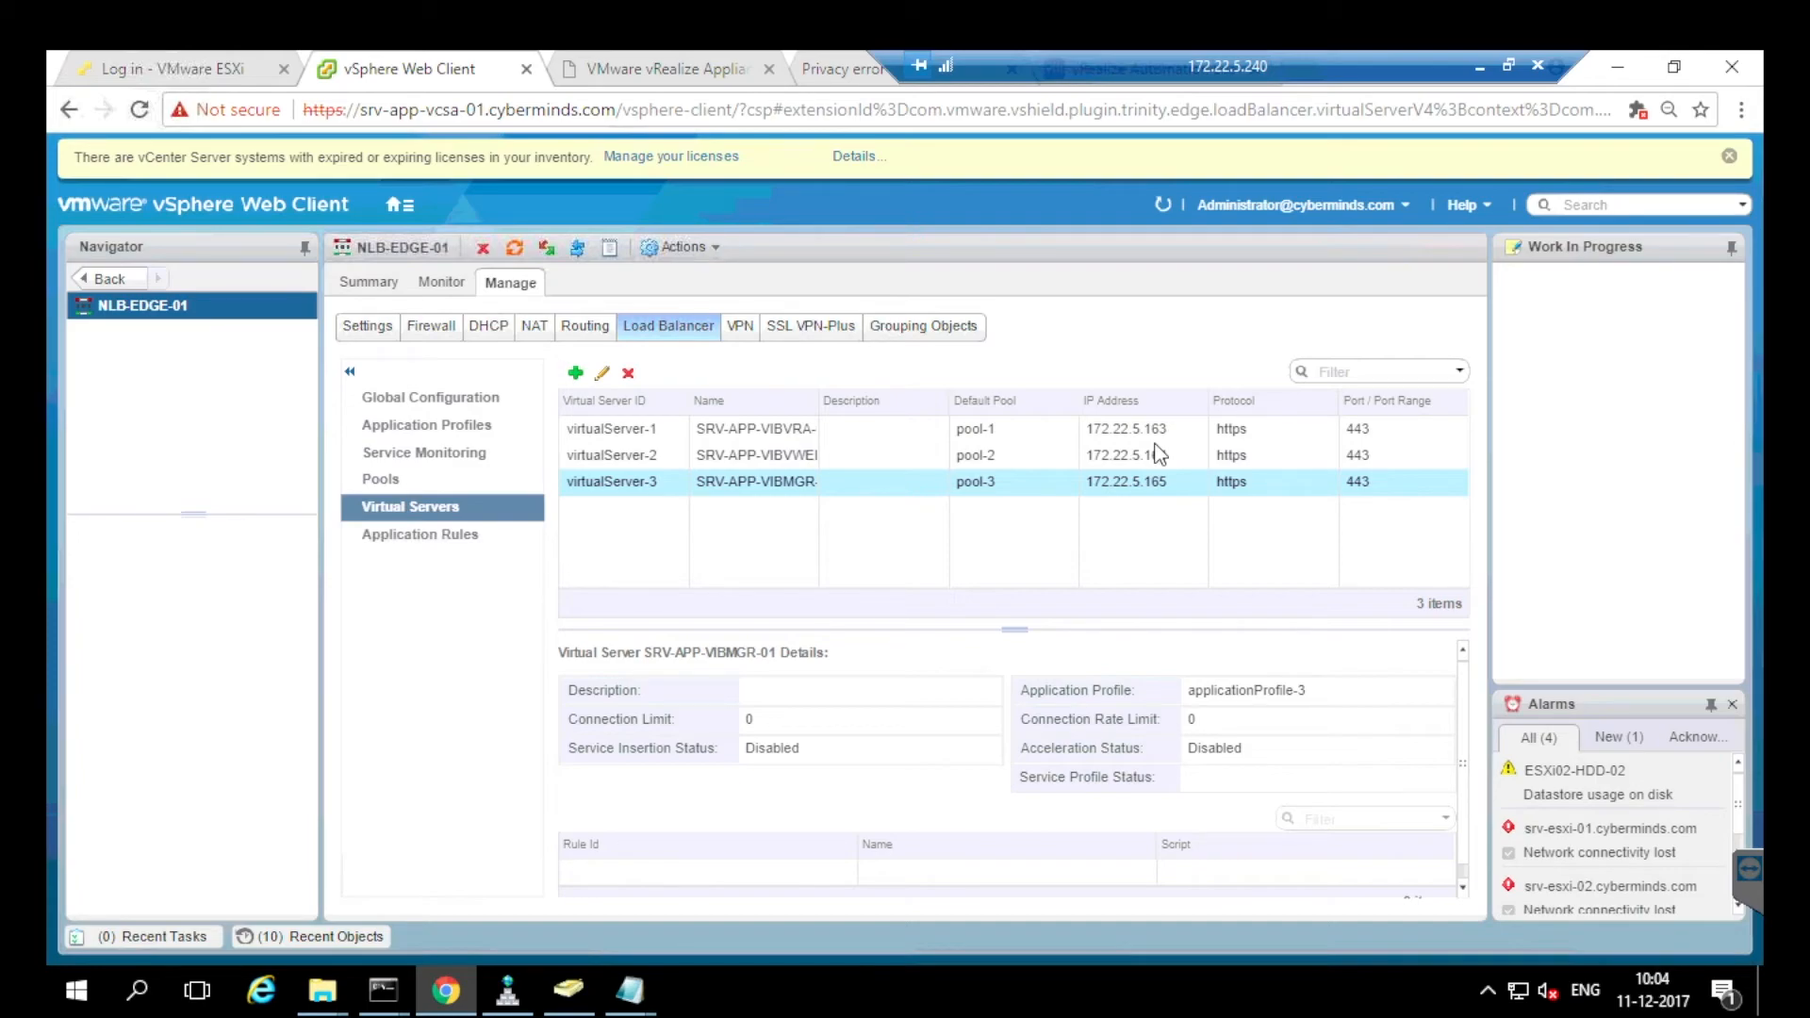
Cycle through the browser tabs to reach the vRealize Automation installation wizard.
drag(1227, 66, 409, 66)
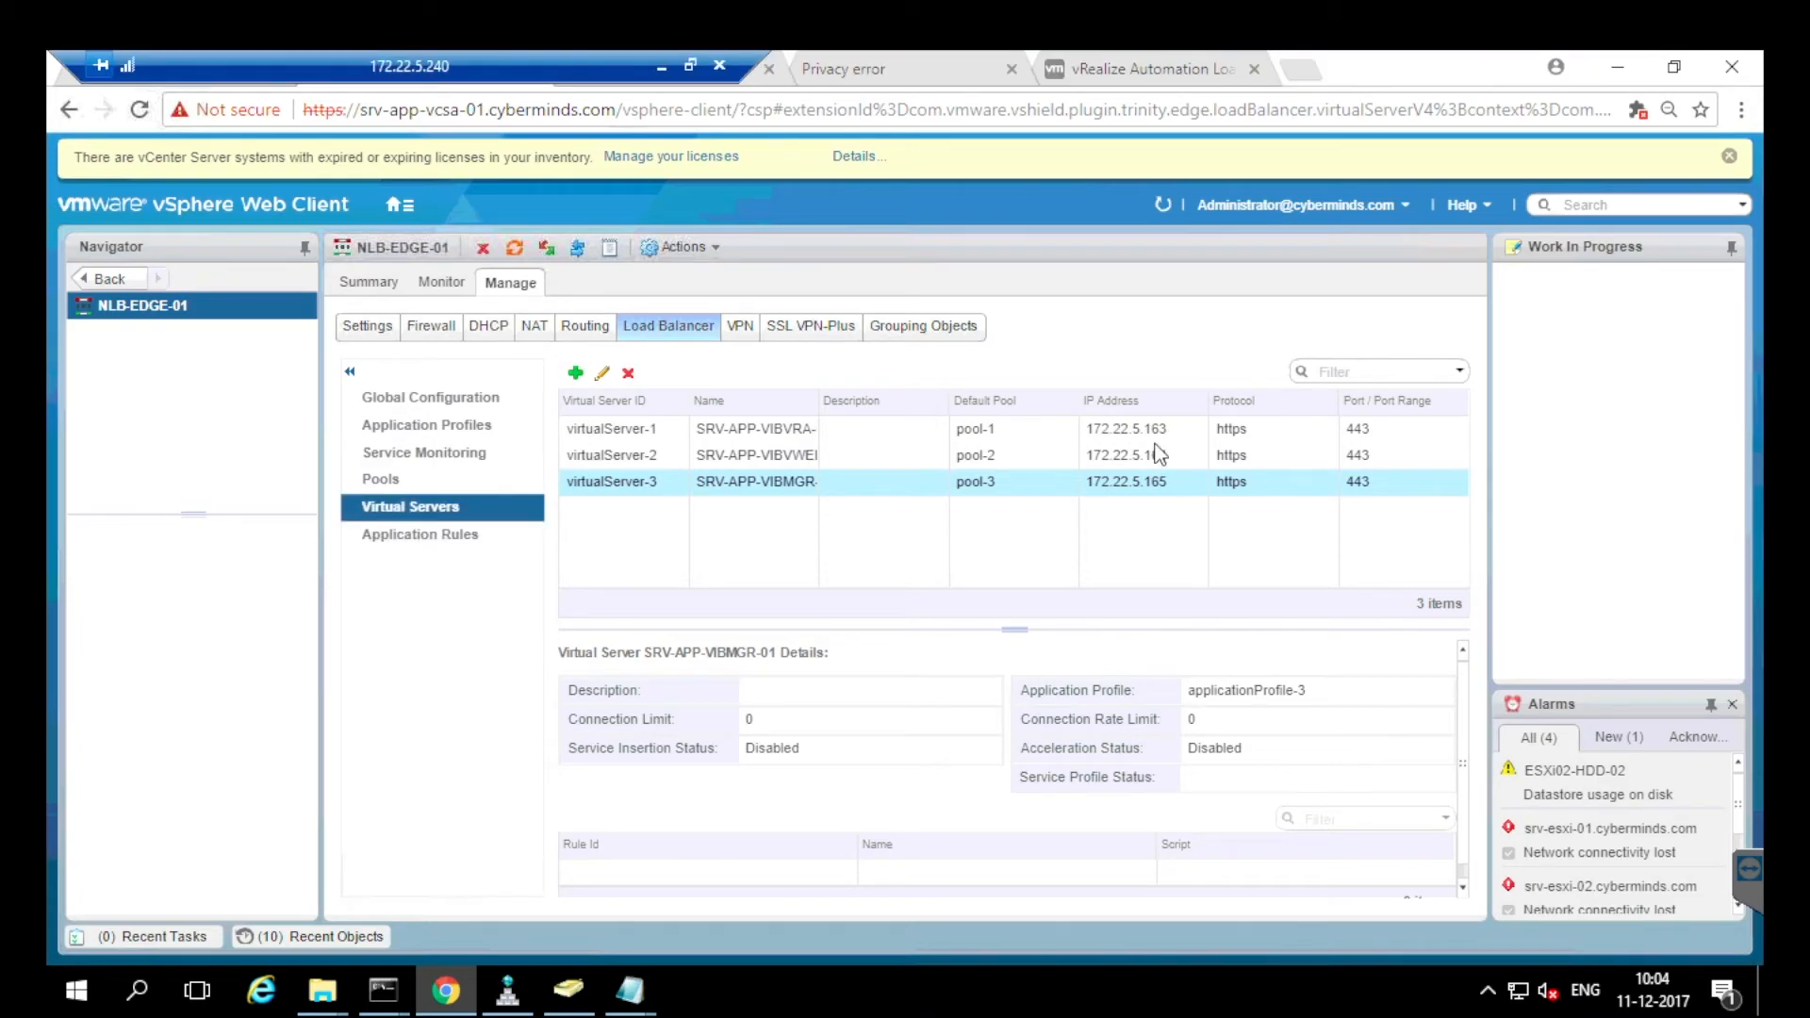
click(1122, 69)
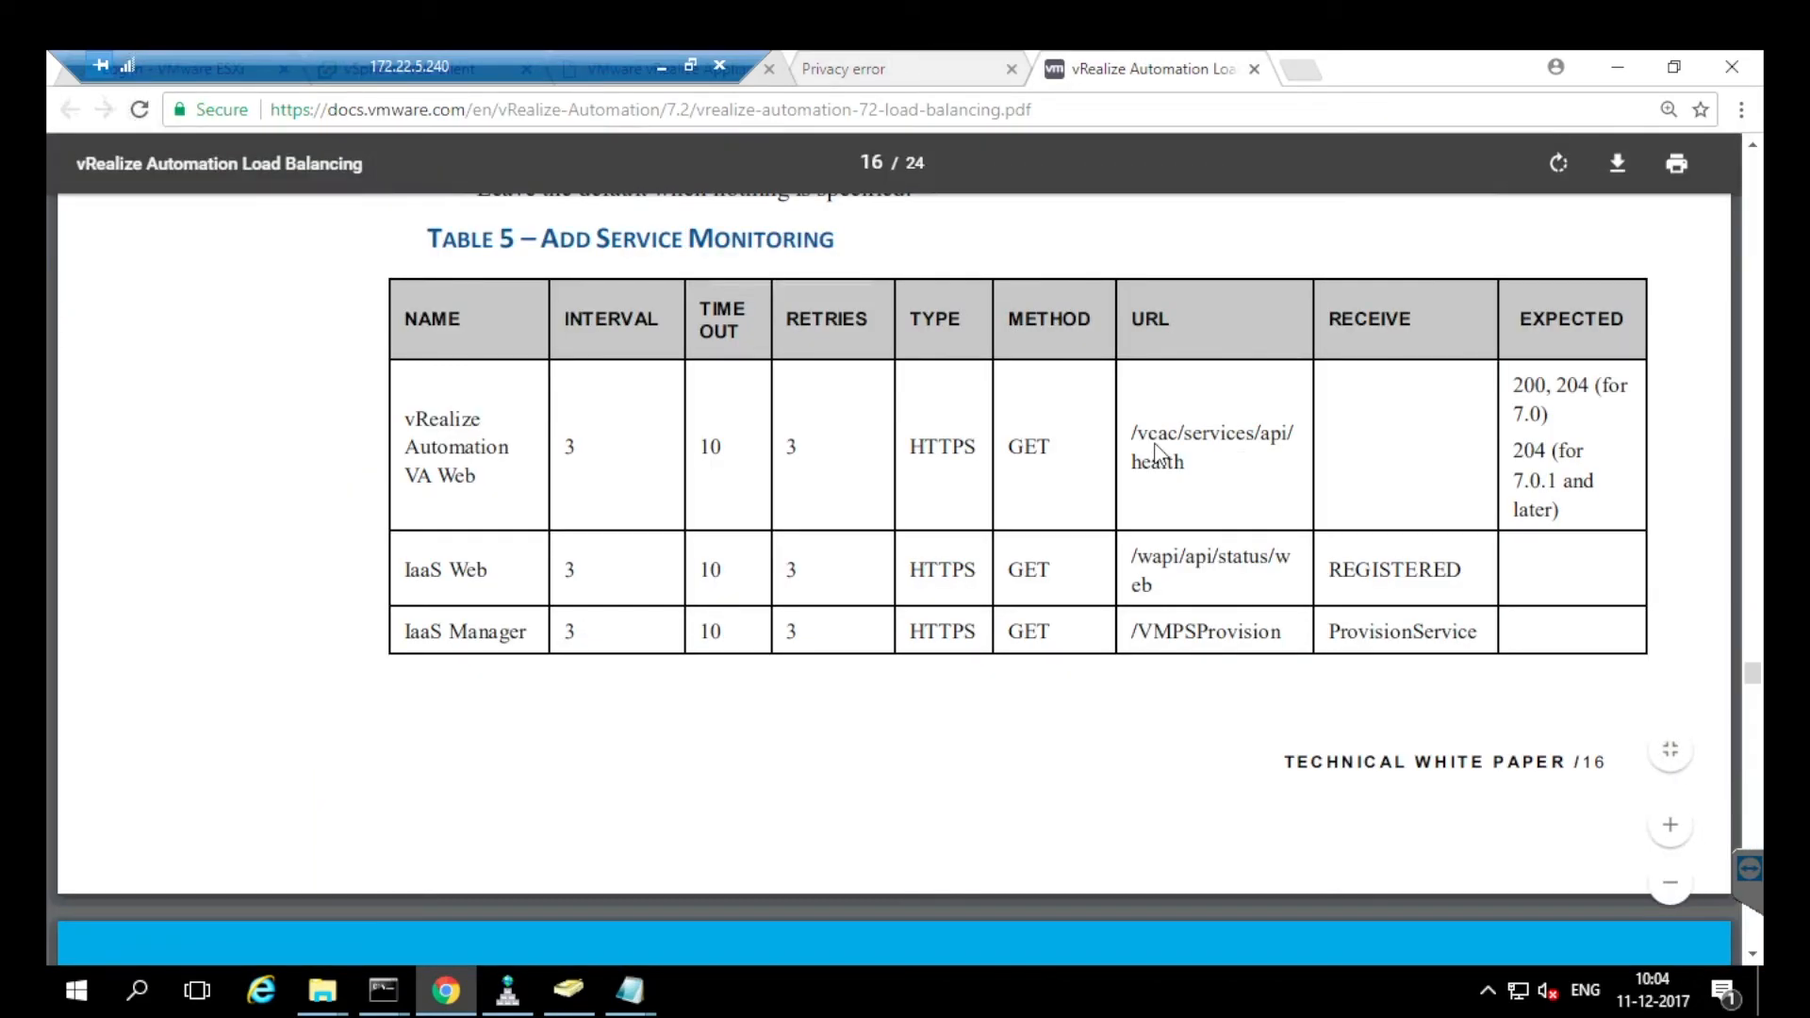
click(876, 69)
drag(409, 66, 1125, 66)
click(409, 69)
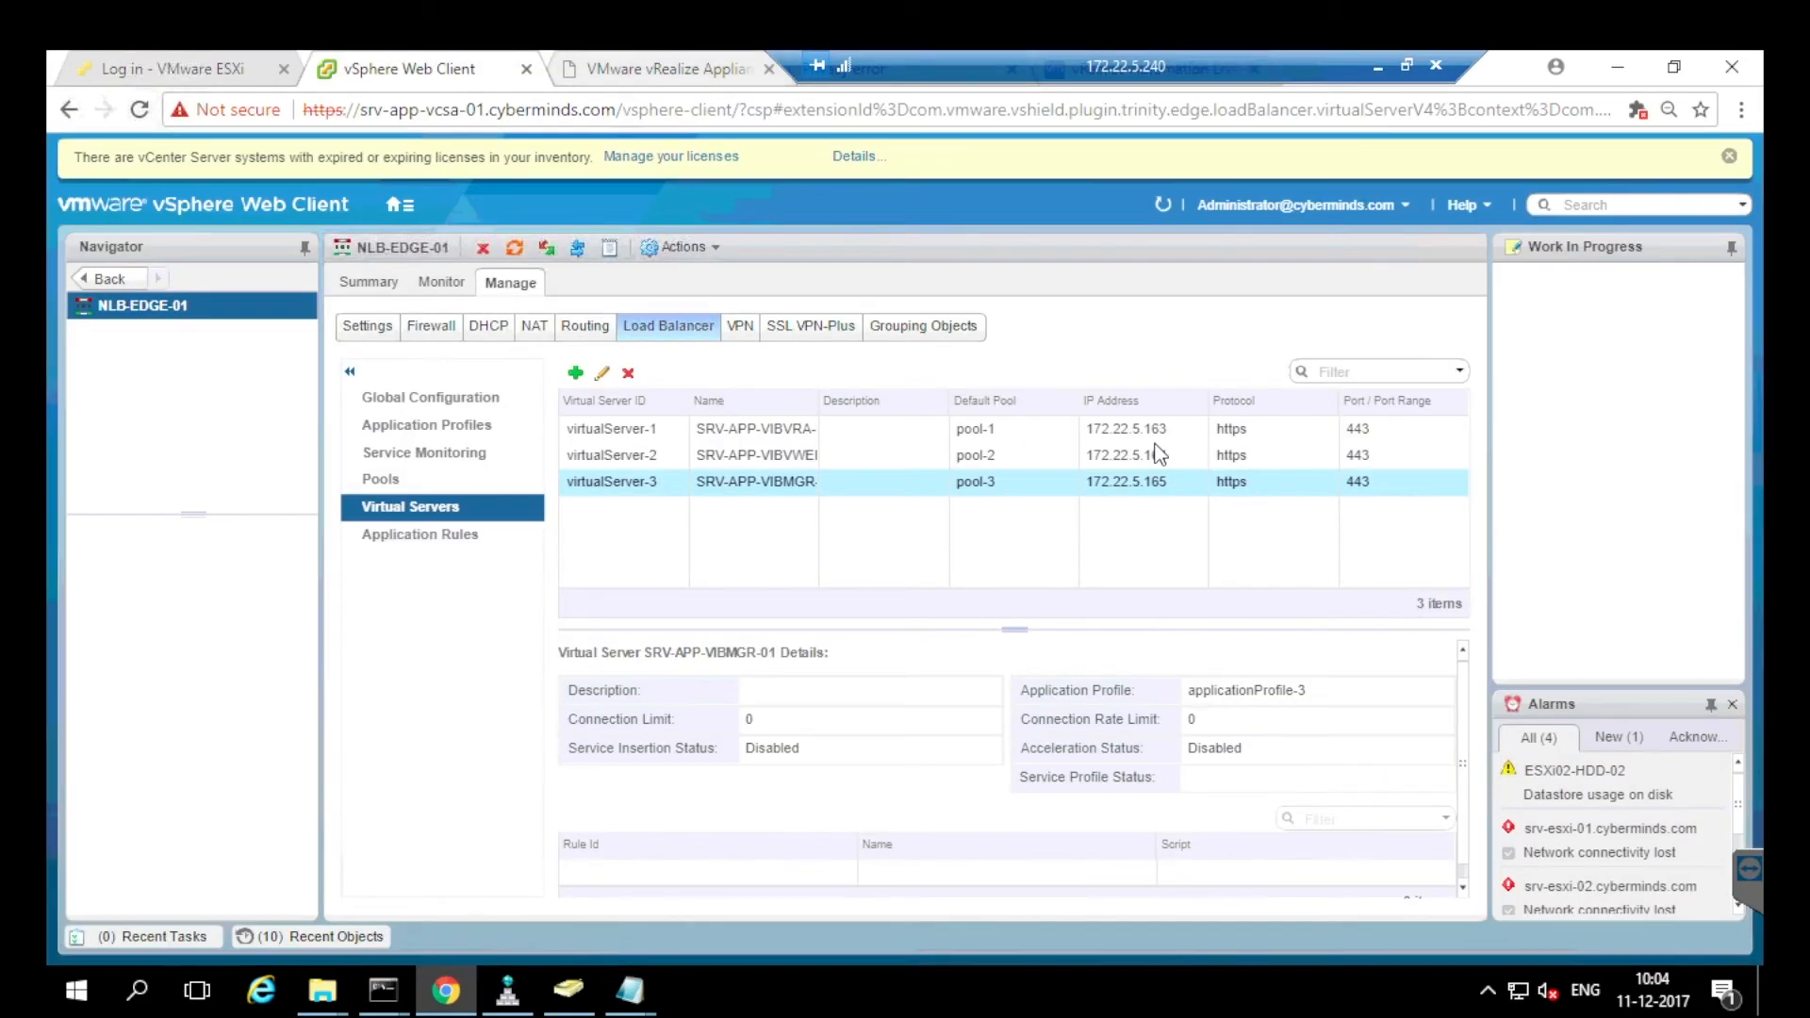
click(667, 69)
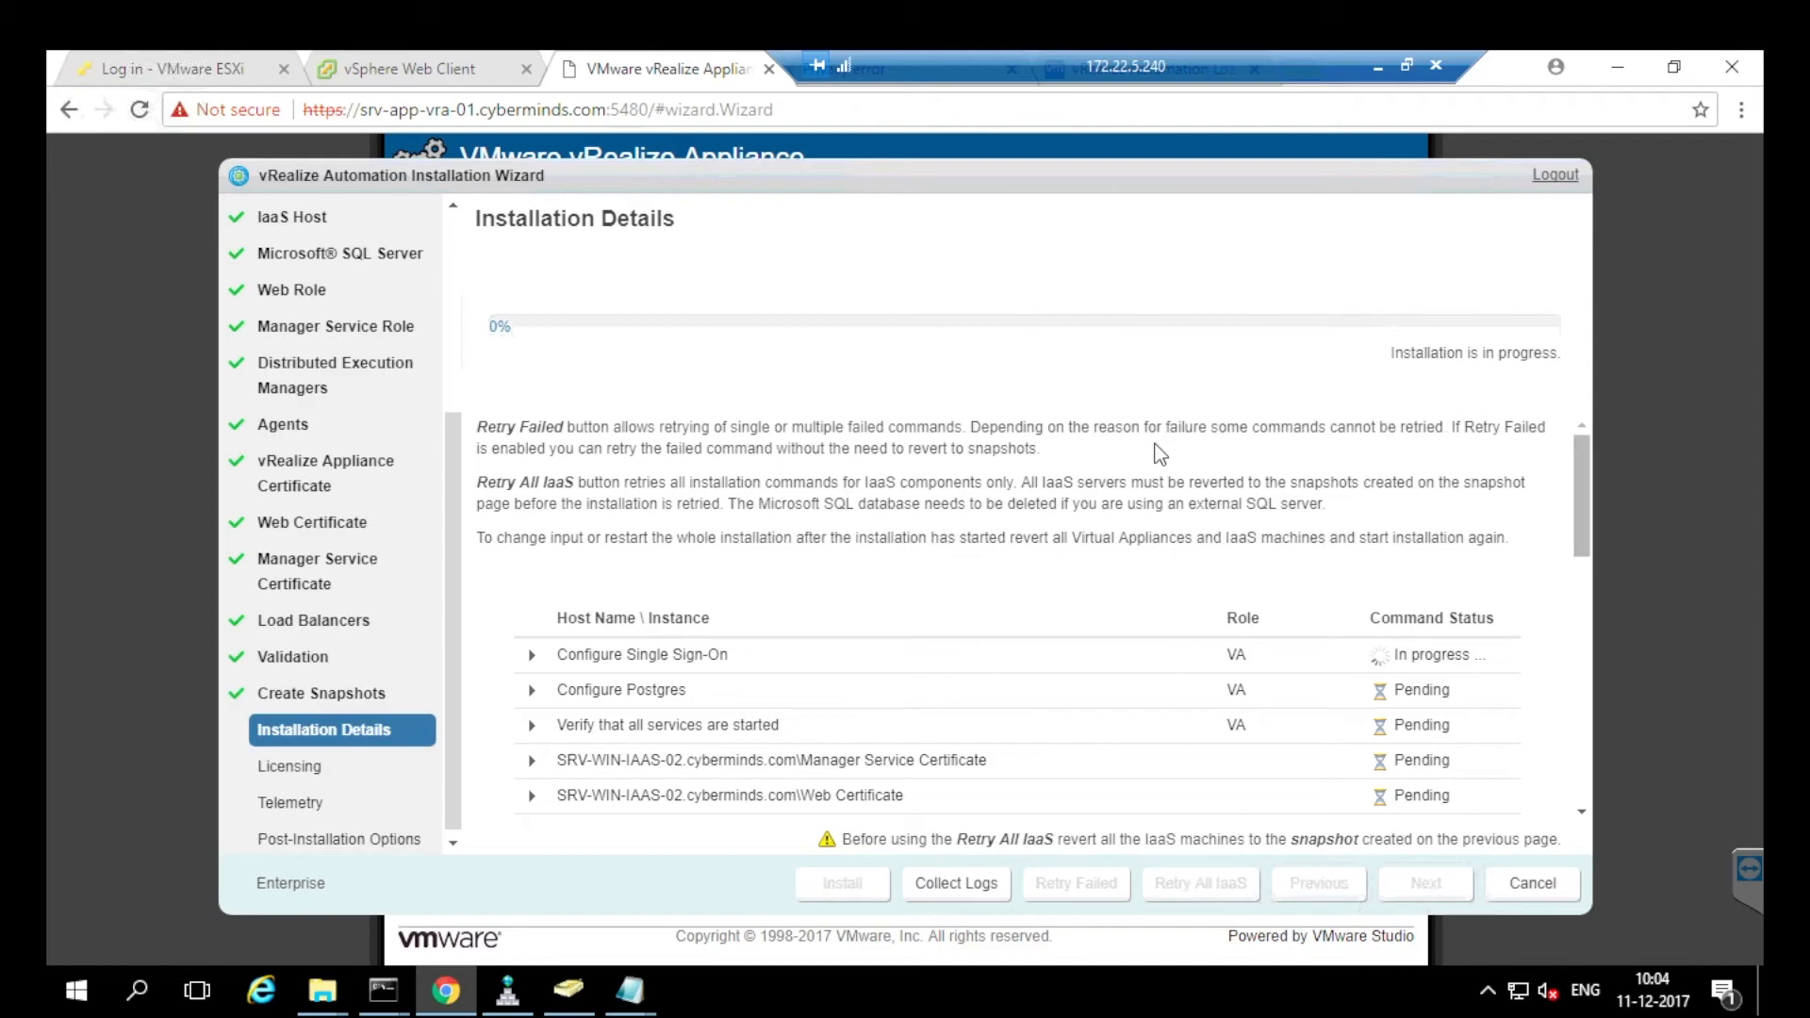
Scroll the Installation Details task table to check pending host tasks.
scroll(1160, 454, down, 3)
scroll(1159, 454, down, 1)
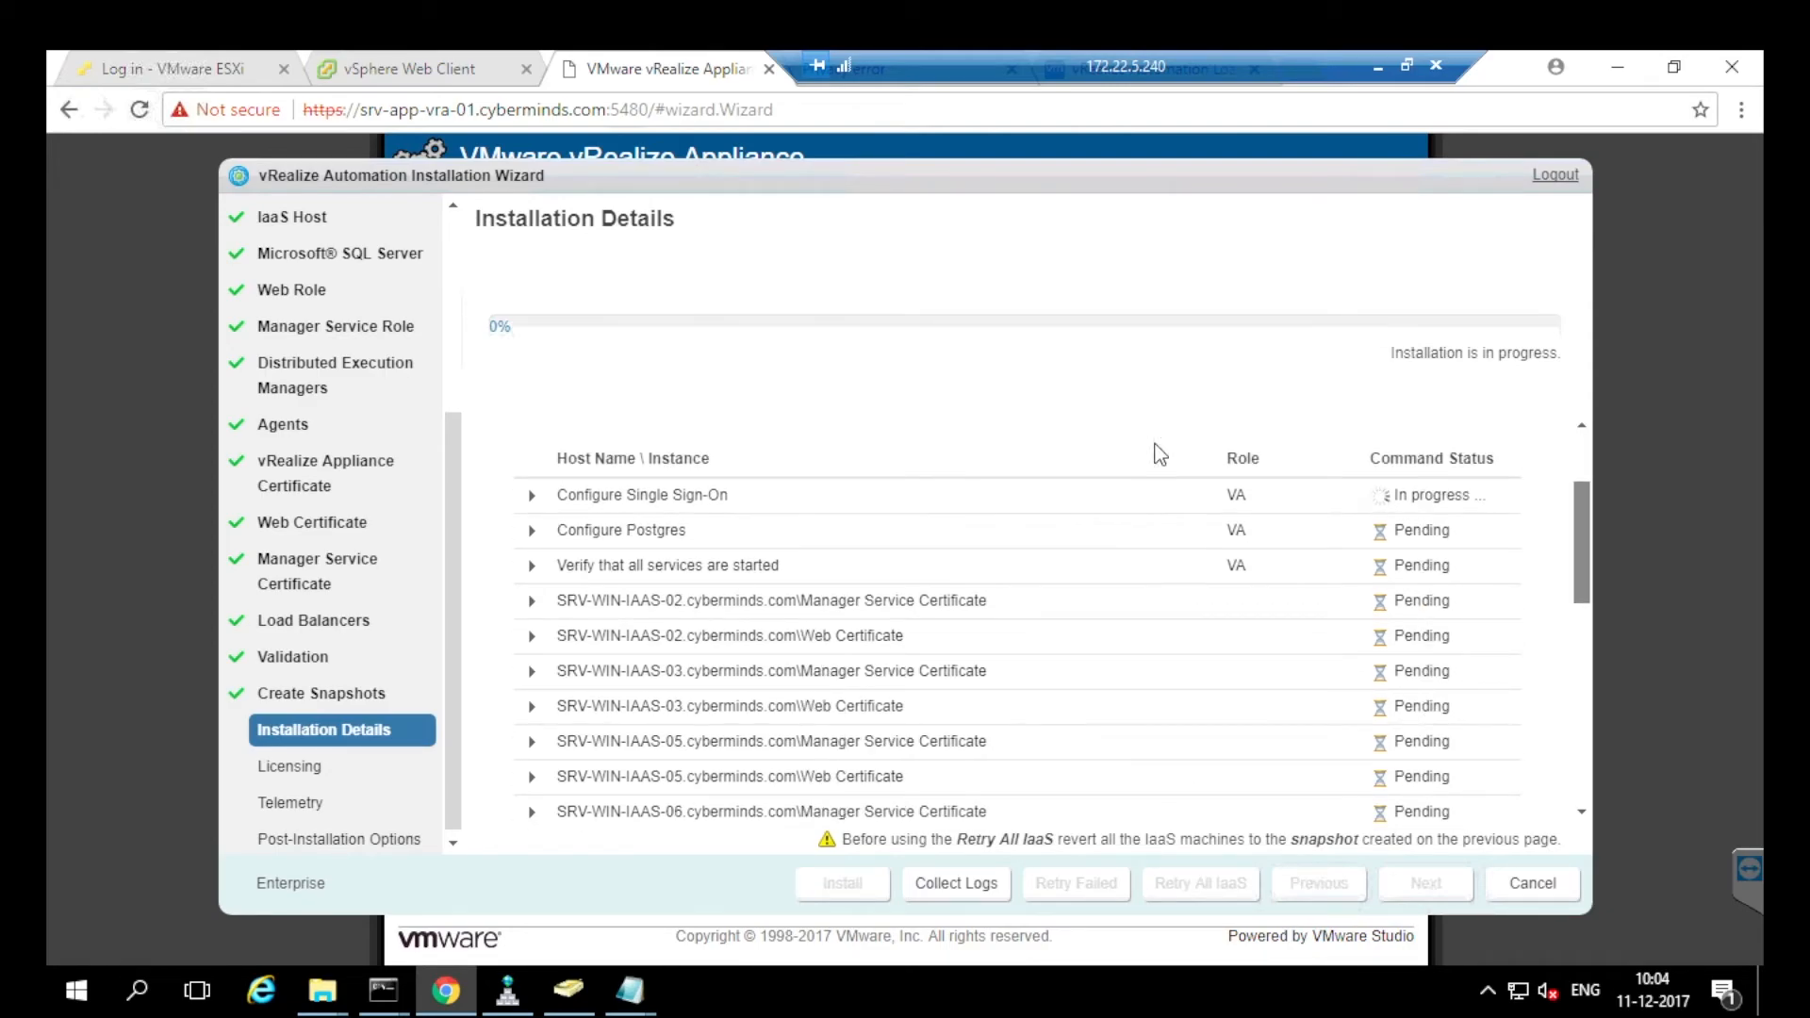
scroll(1159, 455, down, 1)
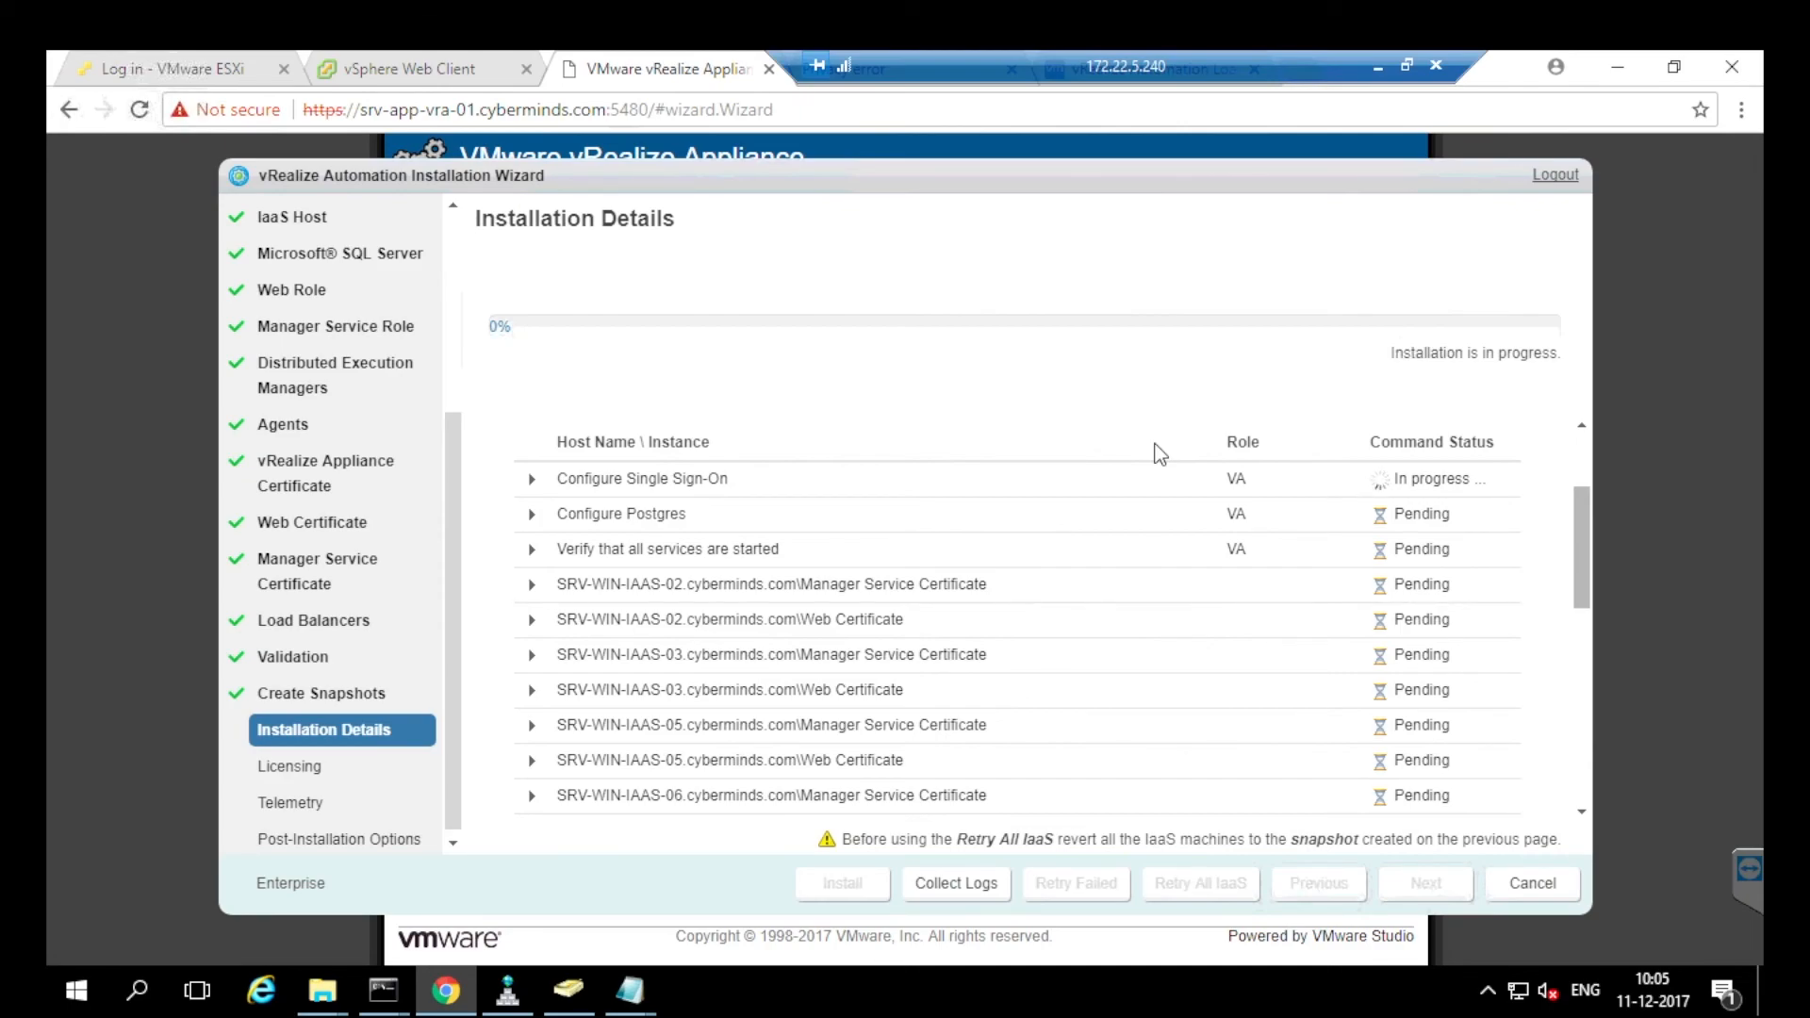
scroll(1159, 454, down, 1)
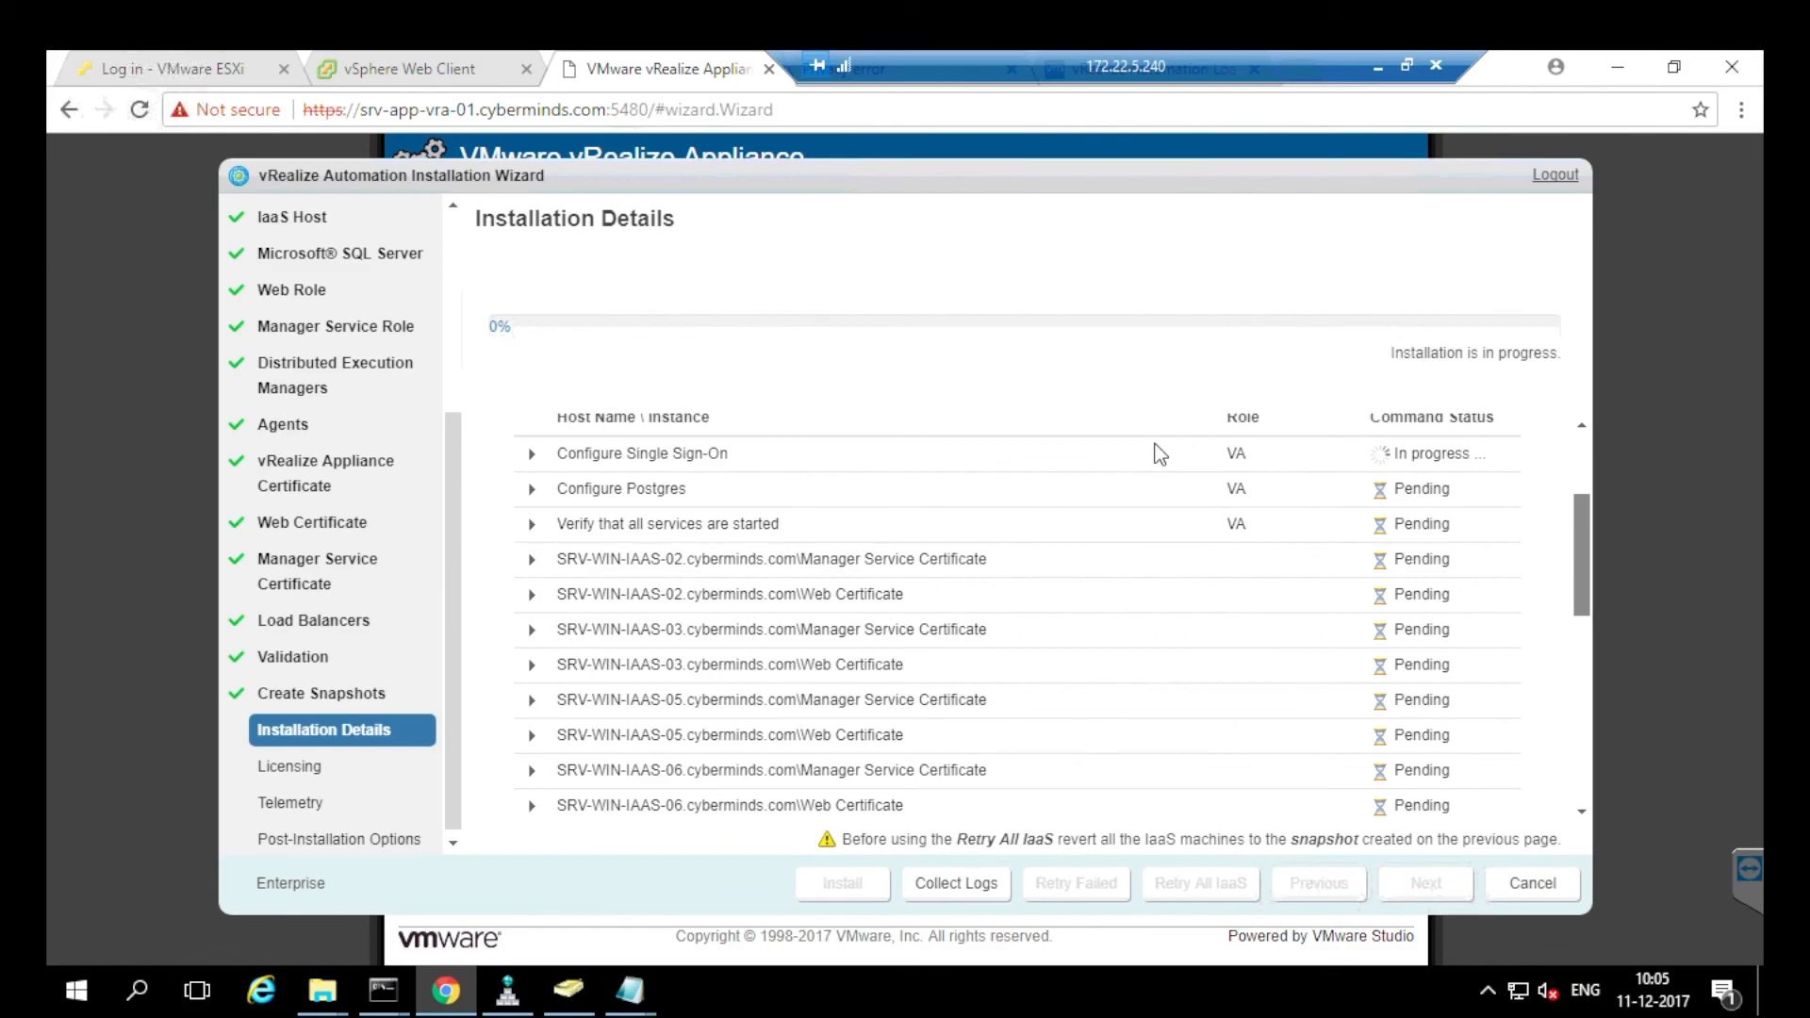
scroll(1159, 454, up, 1)
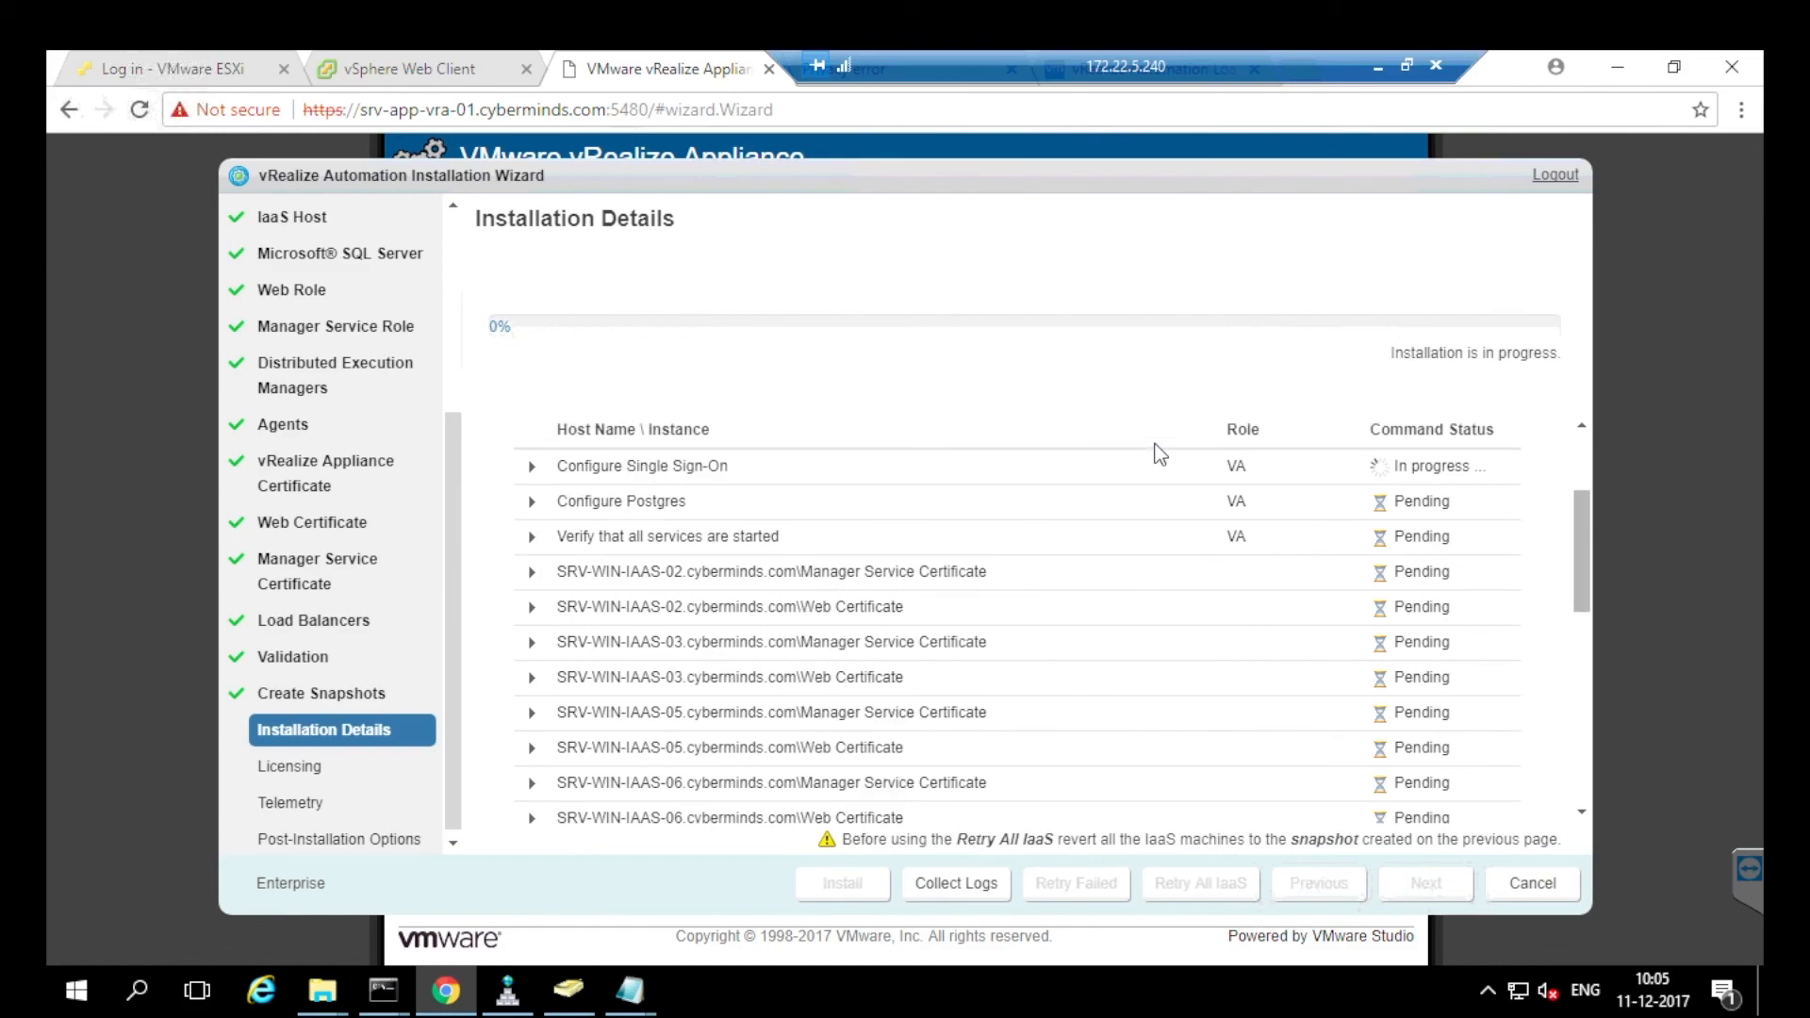